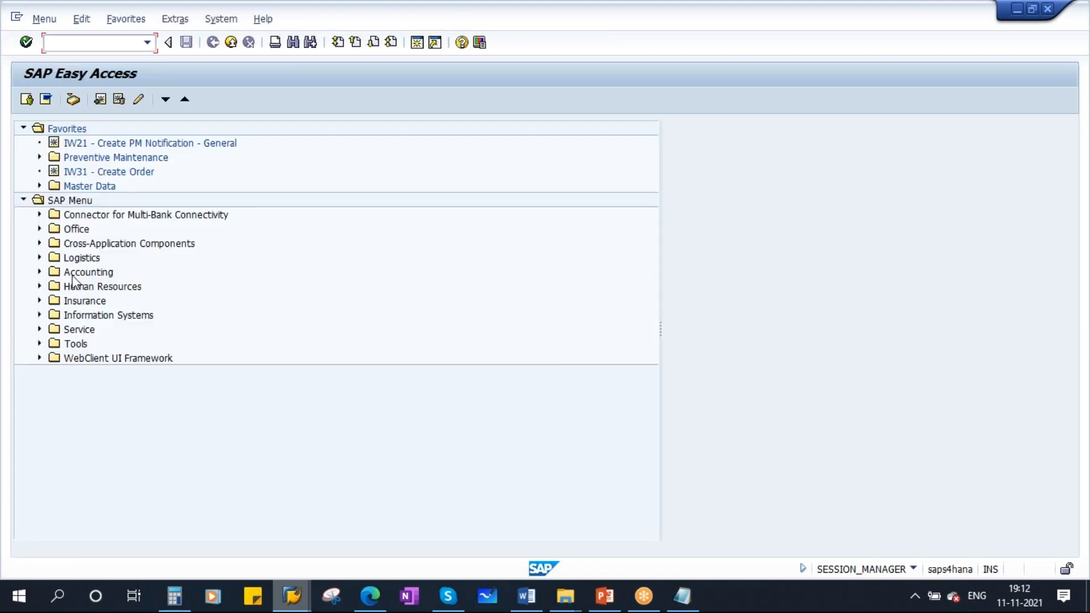
# - Expand the SAP menu tree to Logistics > Plant Maintenance > Management of Technical Objects > Equipment
pyautogui.click(40, 258)
pyautogui.scroll(-3, 316, 372)
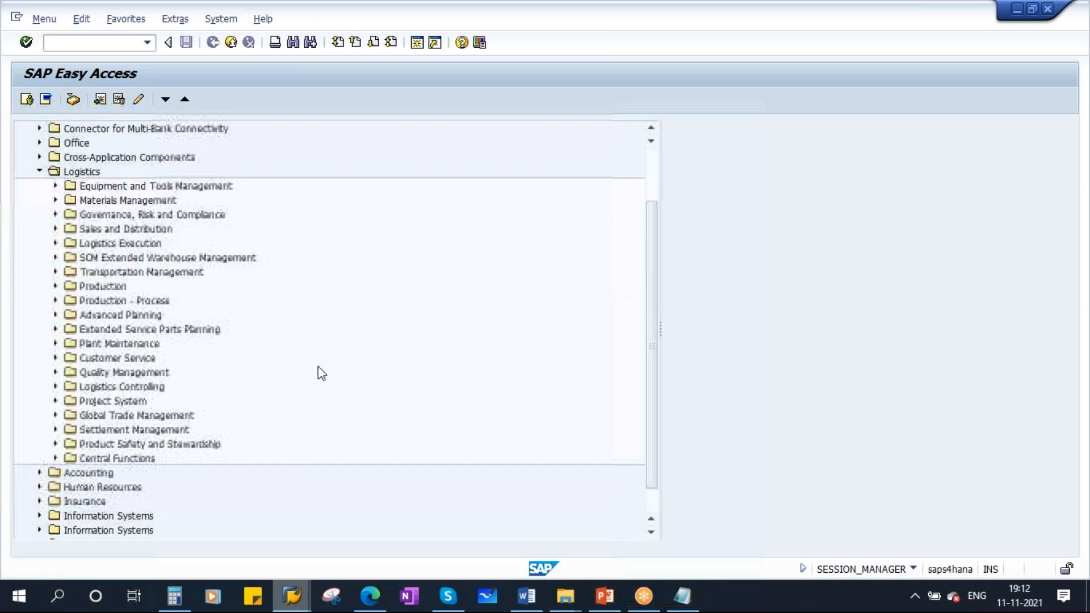
pyautogui.click(55, 316)
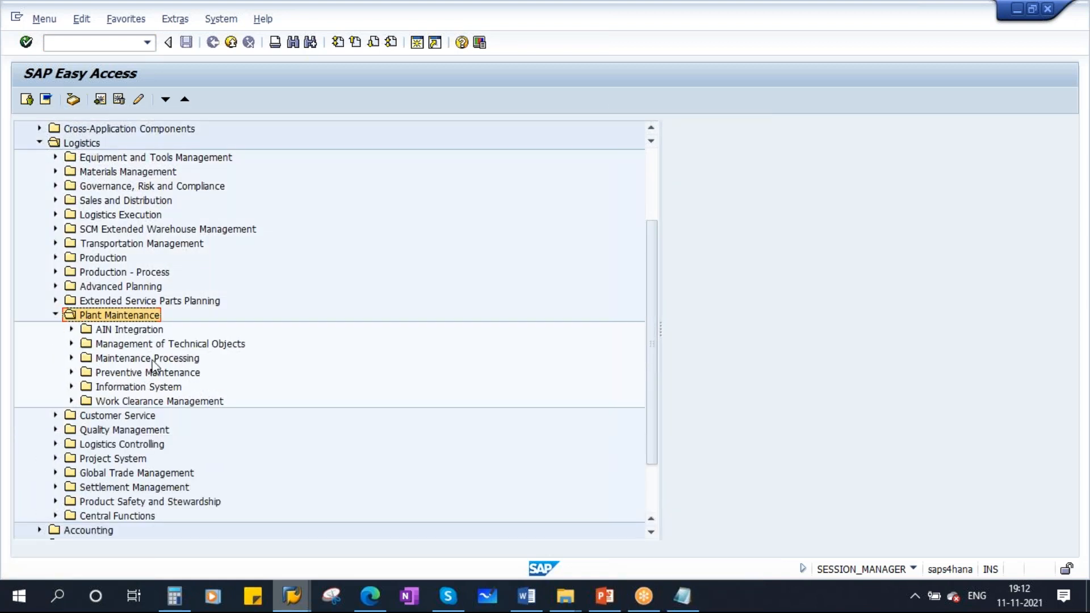
pyautogui.click(200, 345)
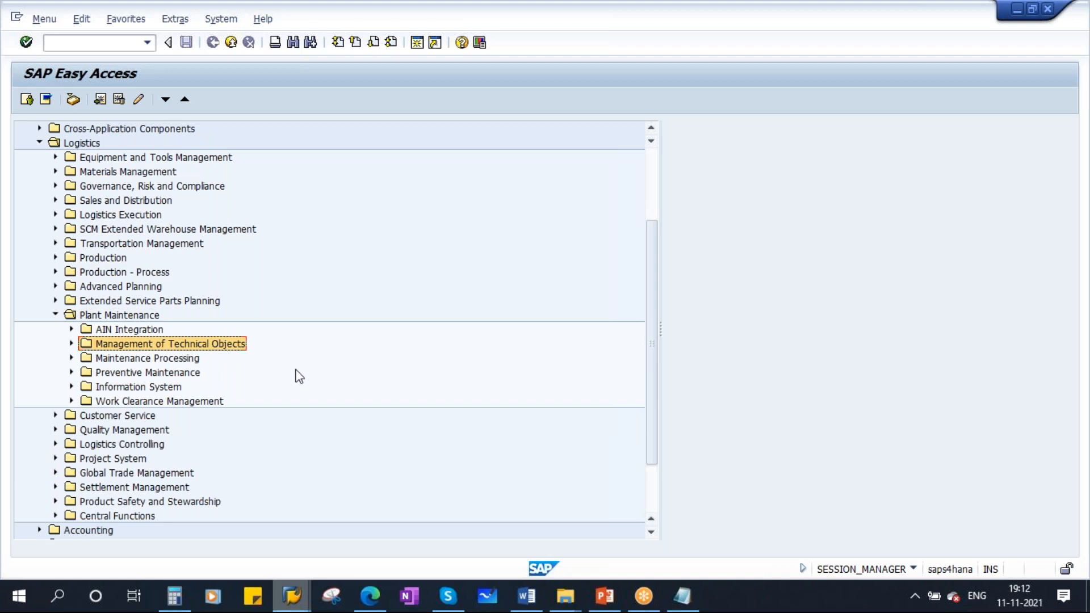
pyautogui.click(71, 344)
pyautogui.click(132, 374)
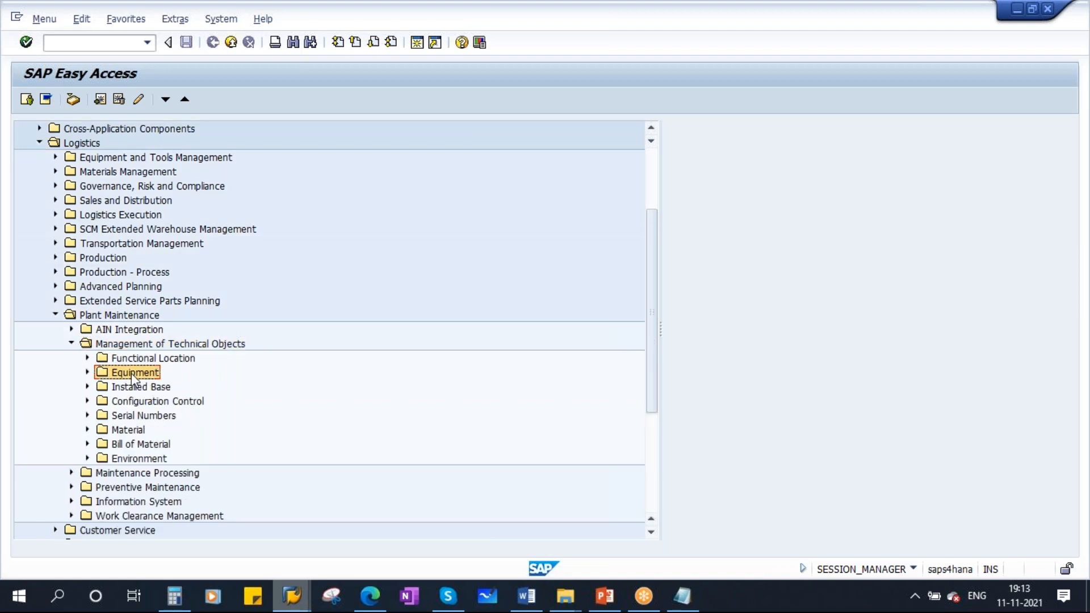
pyautogui.click(87, 373)
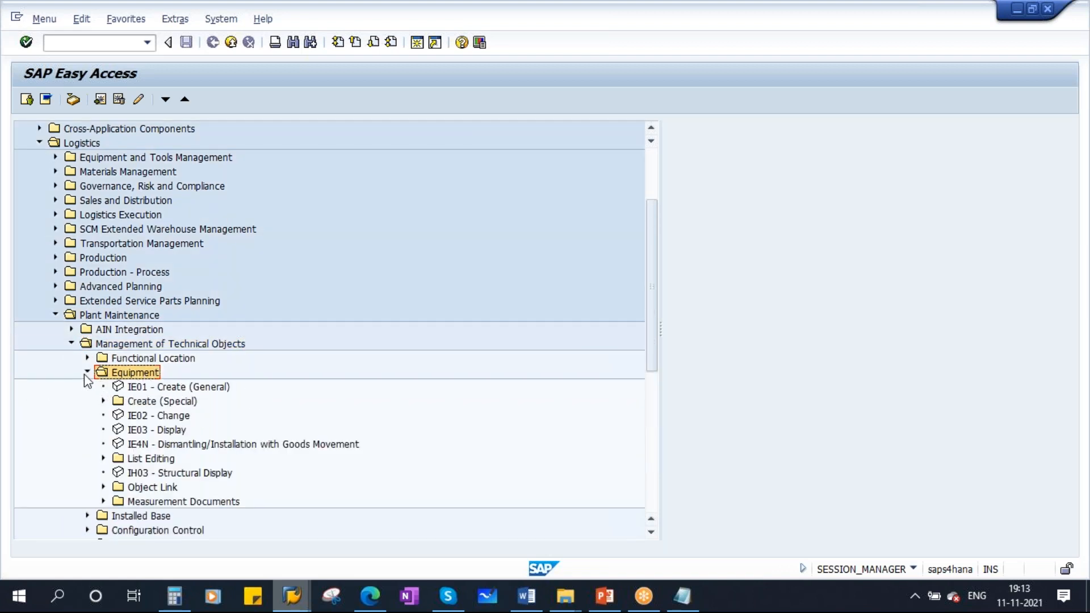
pyautogui.click(197, 390)
# - Consult the Notepad note listing the create, change and display equipment transaction codes
pyautogui.click(689, 599)
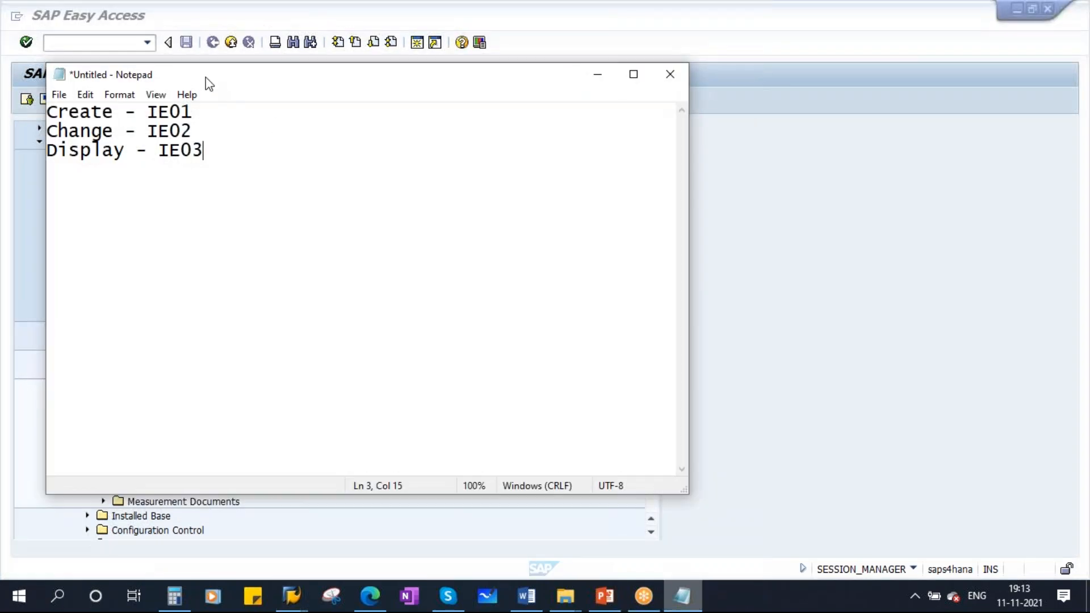
pyautogui.moveTo(205, 80); pyautogui.dragTo(438, 379)
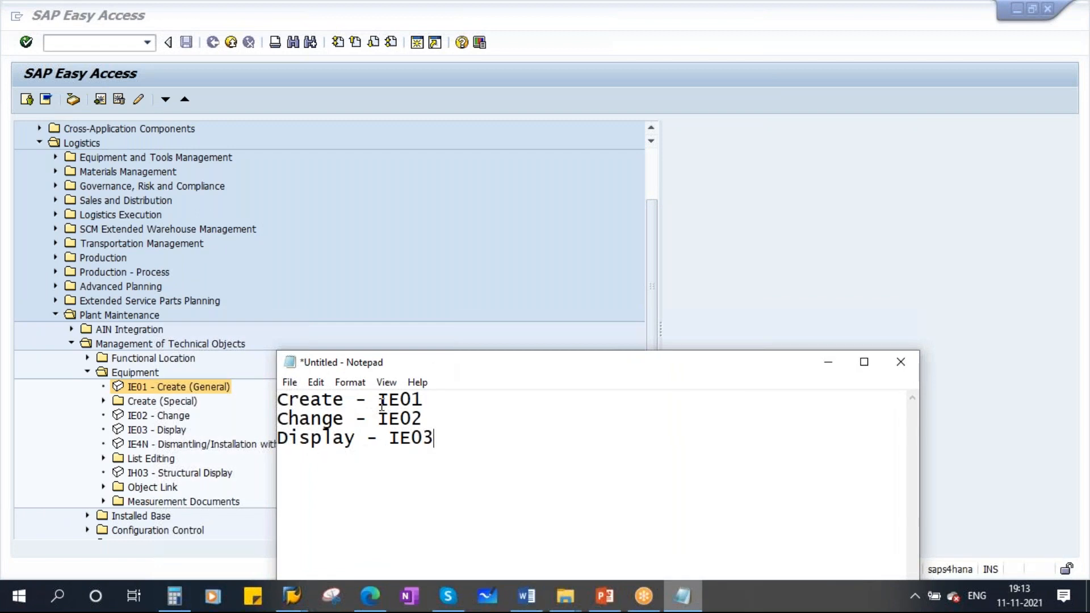
pyautogui.click(828, 362)
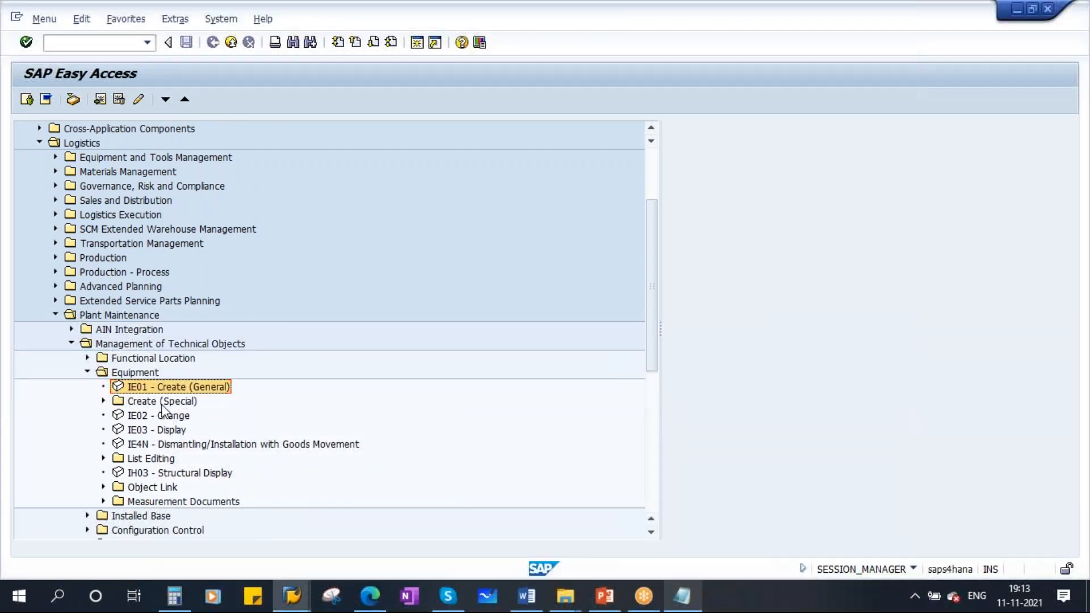
# - Open transaction IE01 Create (General) and consult the presentation slide on equipment categories
pyautogui.doubleClick(190, 386)
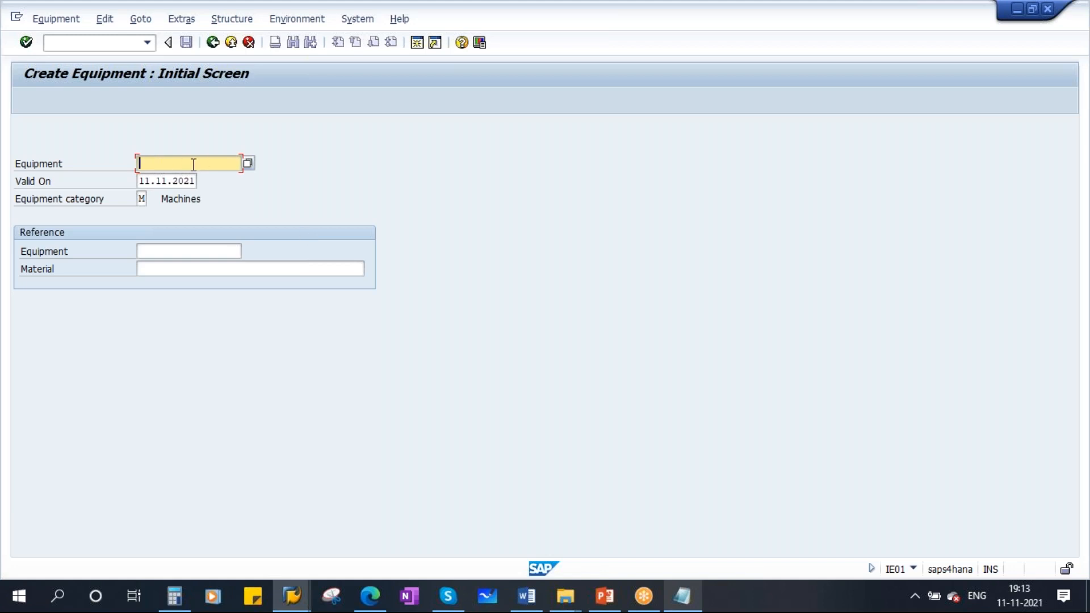
pyautogui.moveTo(139, 181); pyautogui.dragTo(206, 184)
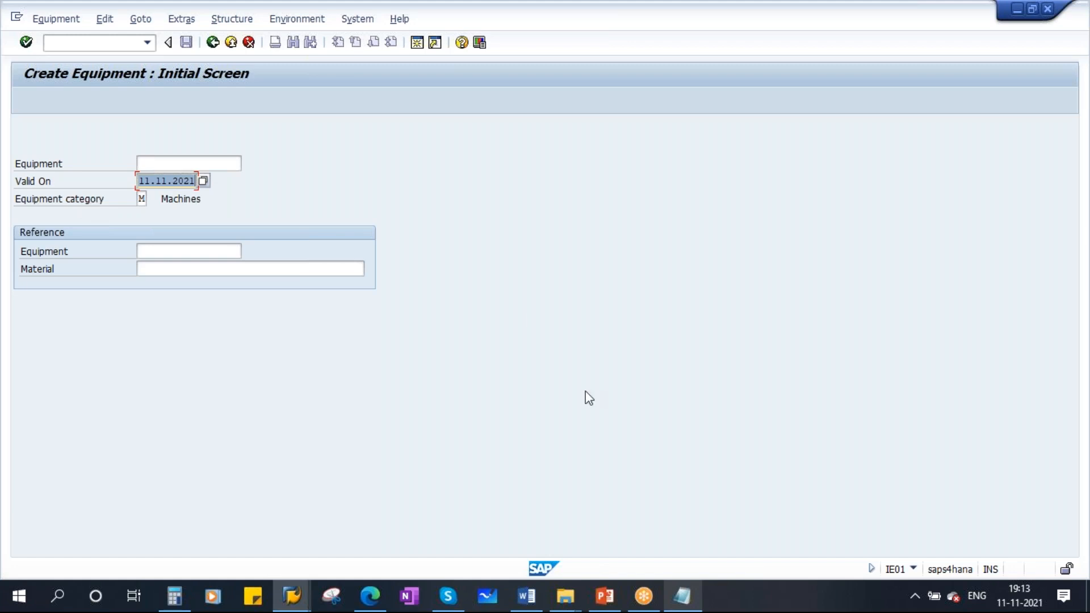
pyautogui.click(604, 596)
pyautogui.click(81, 246)
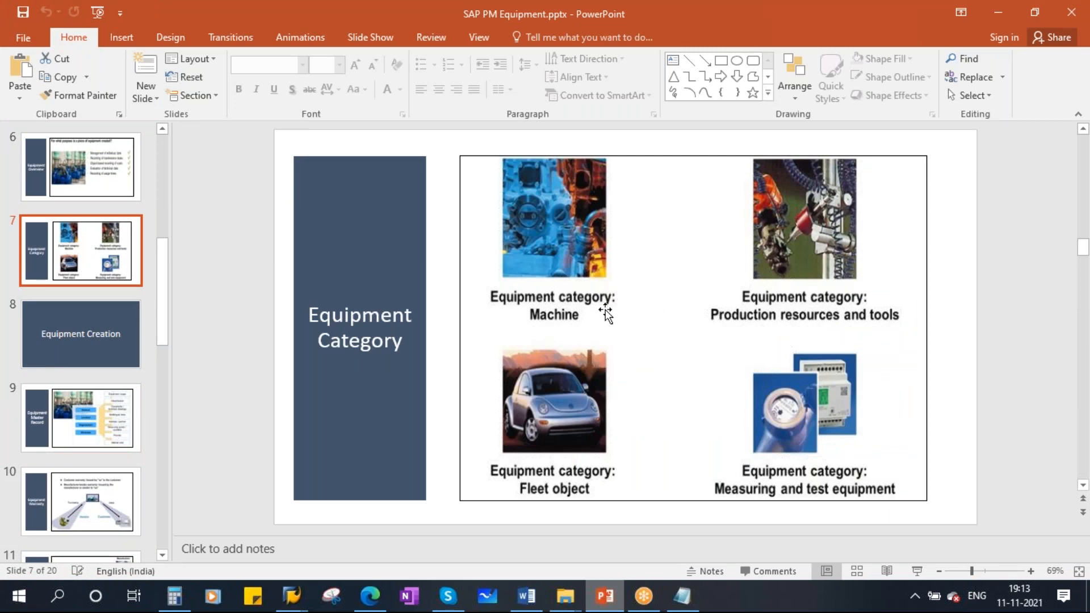
pyautogui.hotkey('alt', 'Tab')
# - Browse the equipment category value list and choose Machines
pyautogui.click(139, 199)
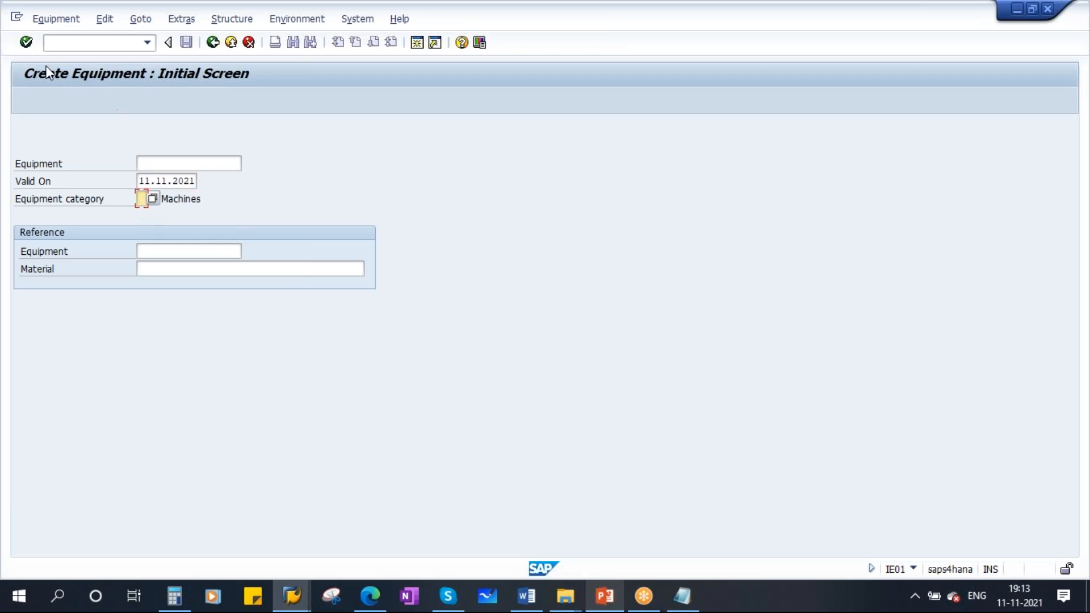
pyautogui.click(26, 42)
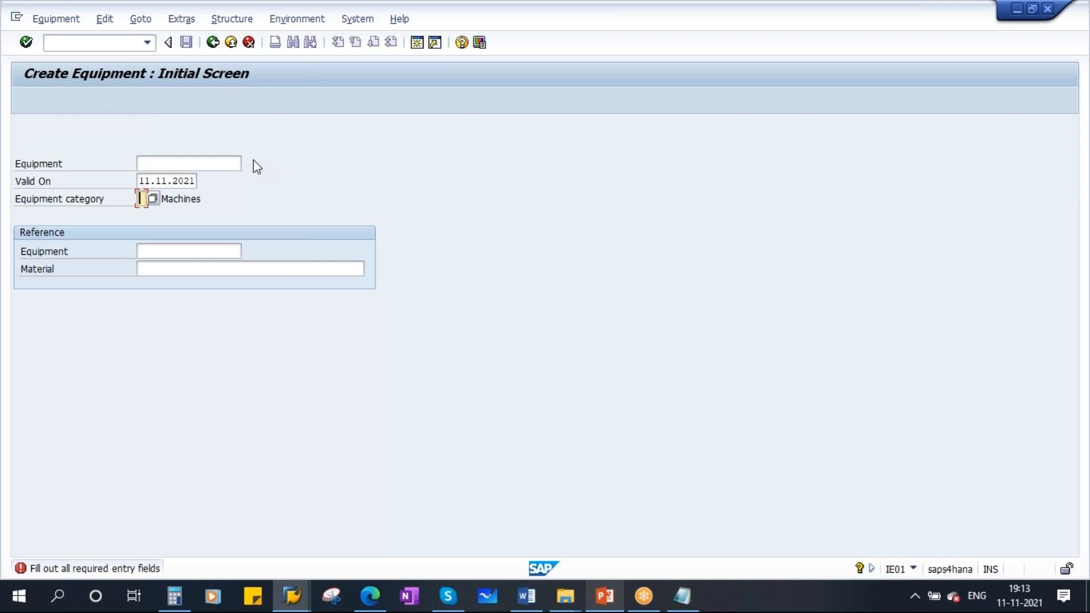
pyautogui.click(154, 200)
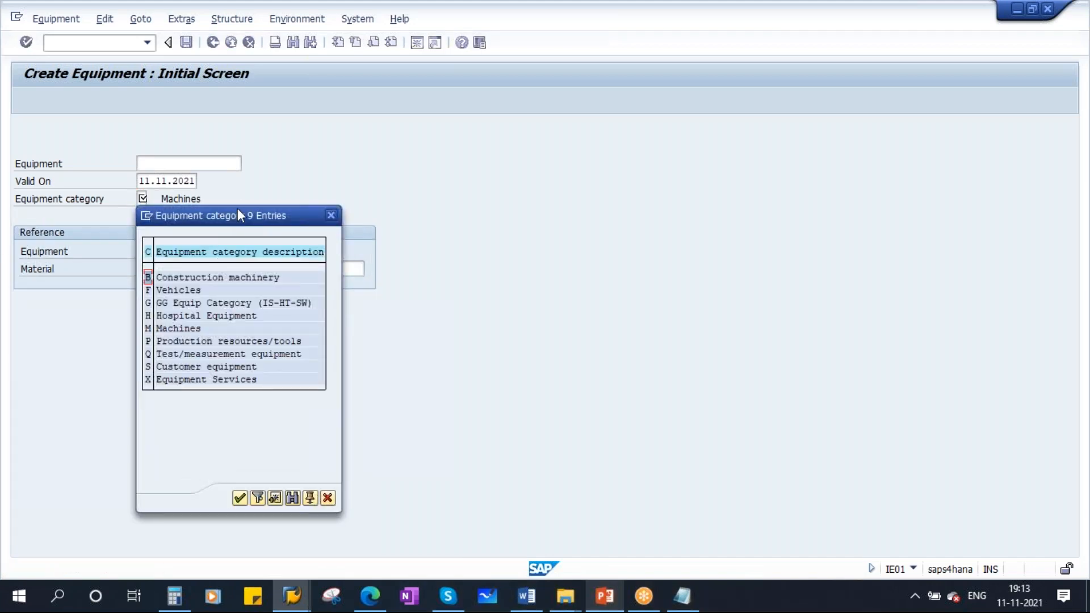
pyautogui.moveTo(248, 222); pyautogui.dragTo(357, 186)
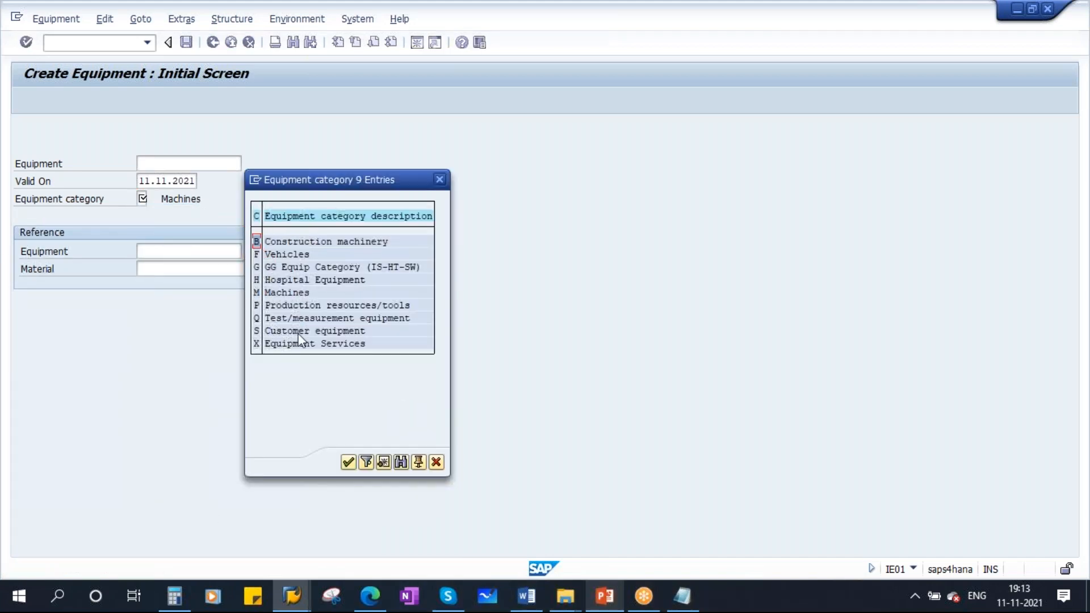
pyautogui.click(288, 293)
pyautogui.click(346, 306)
pyautogui.click(329, 319)
pyautogui.click(285, 255)
pyautogui.doubleClick(281, 292)
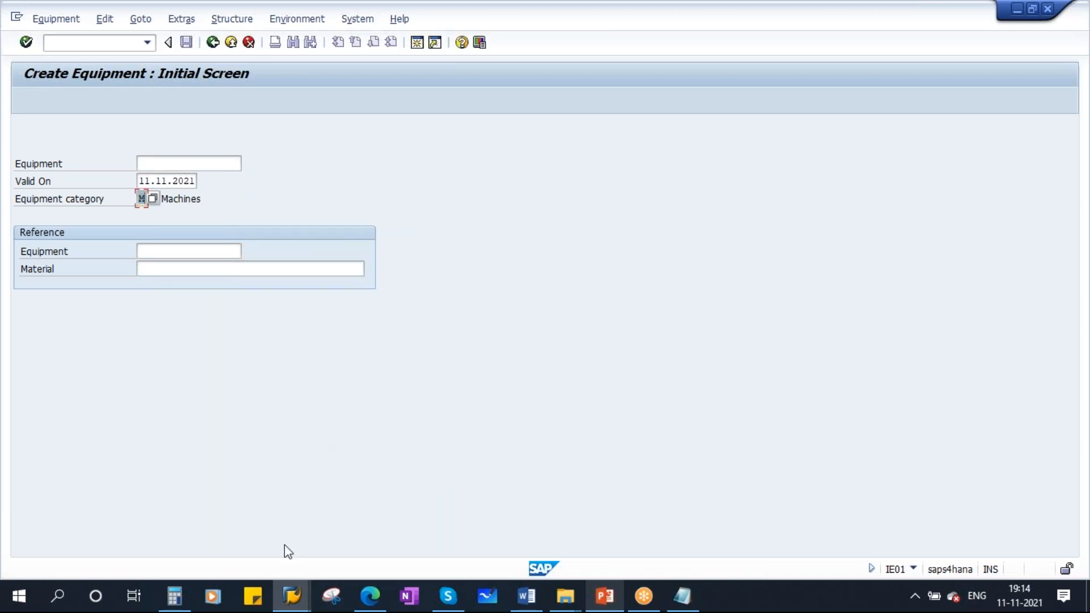
# - Leave the create screen and start transaction IH01 for the functional location structure
pyautogui.click(212, 44)
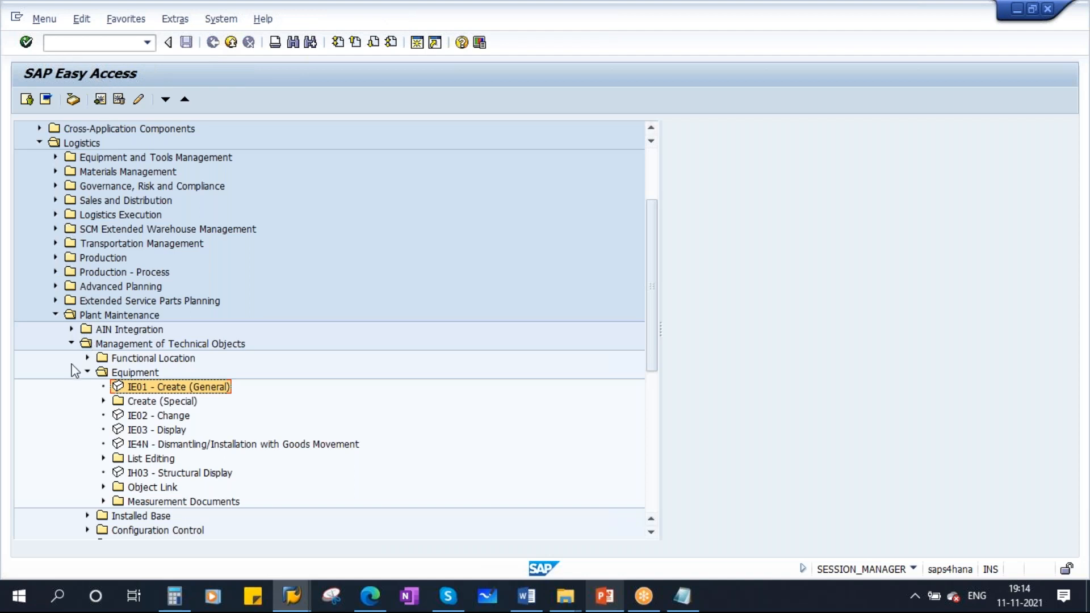
pyautogui.click(56, 315)
pyautogui.click(68, 44)
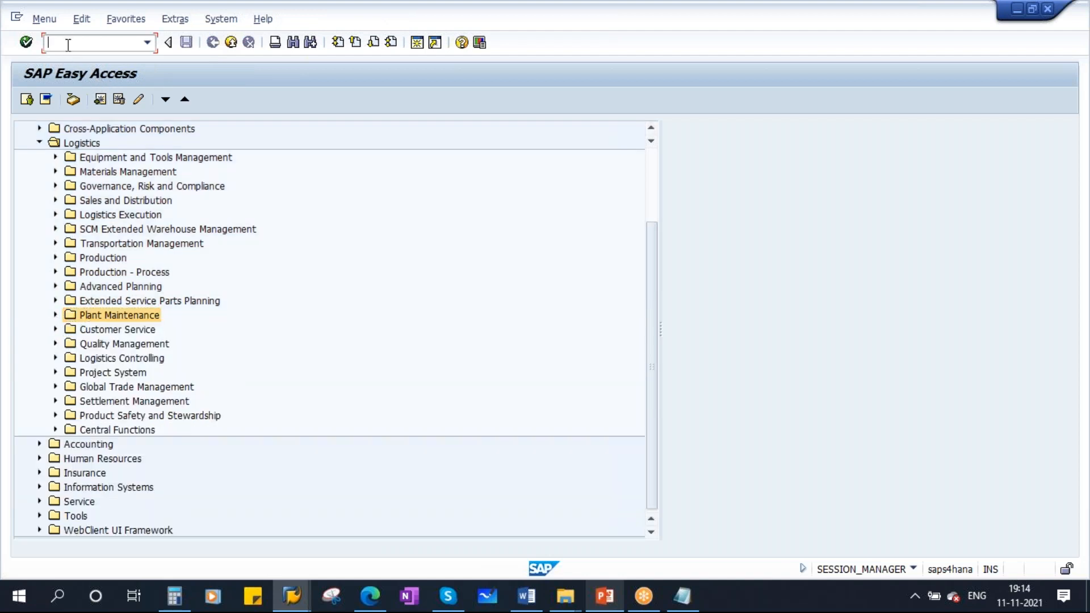
pyautogui.write('ih01')
pyautogui.press('Return')
# - Display the structure of functional location HYND and select the location HYND-UT1-UTLY-DGEN01
pyautogui.click(314, 128)
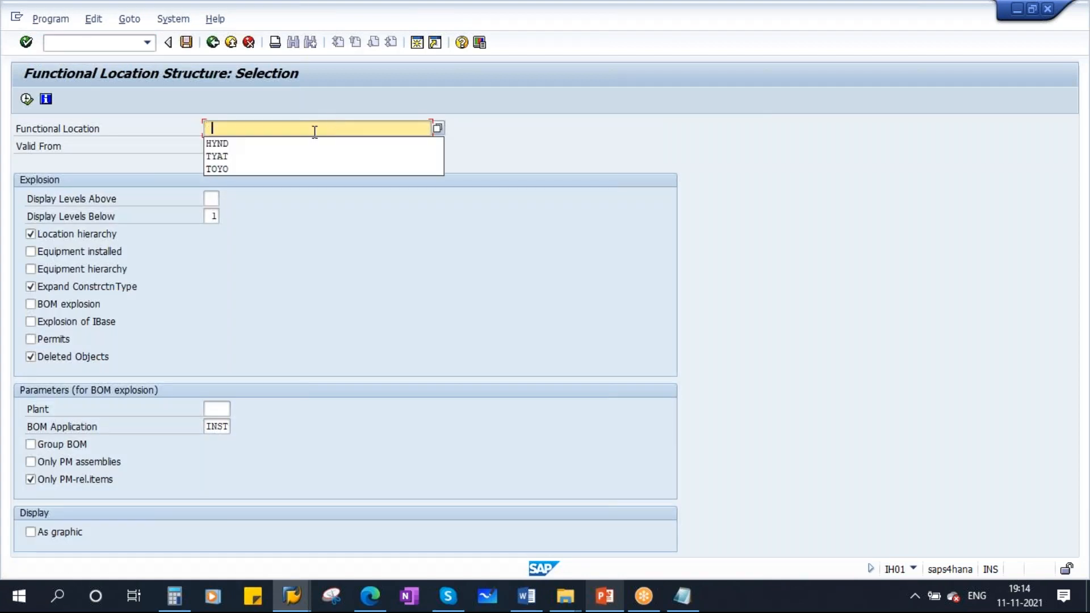
pyautogui.click(229, 145)
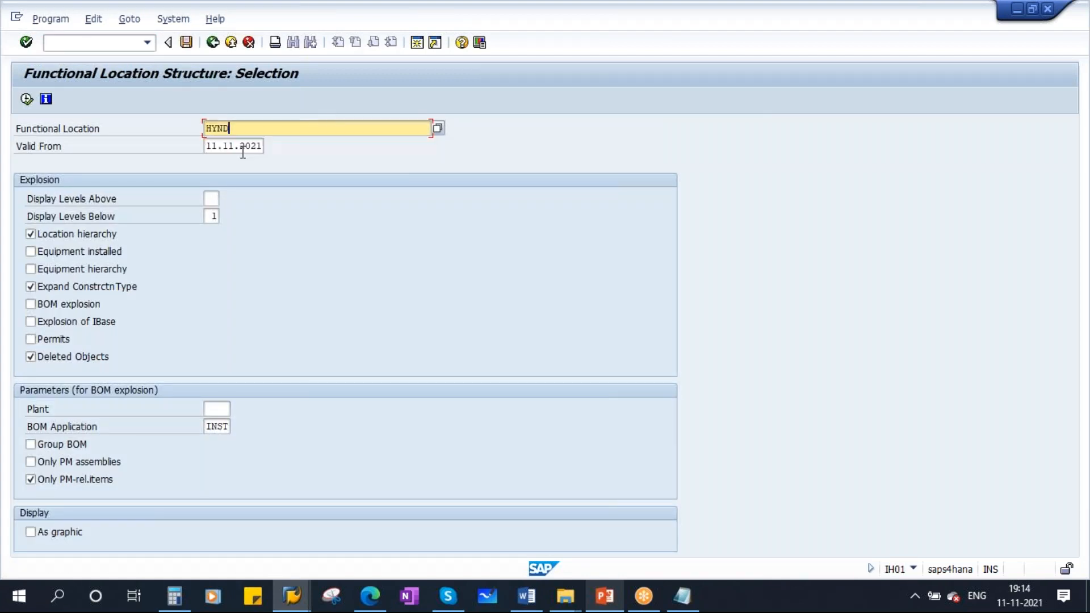
pyautogui.click(28, 103)
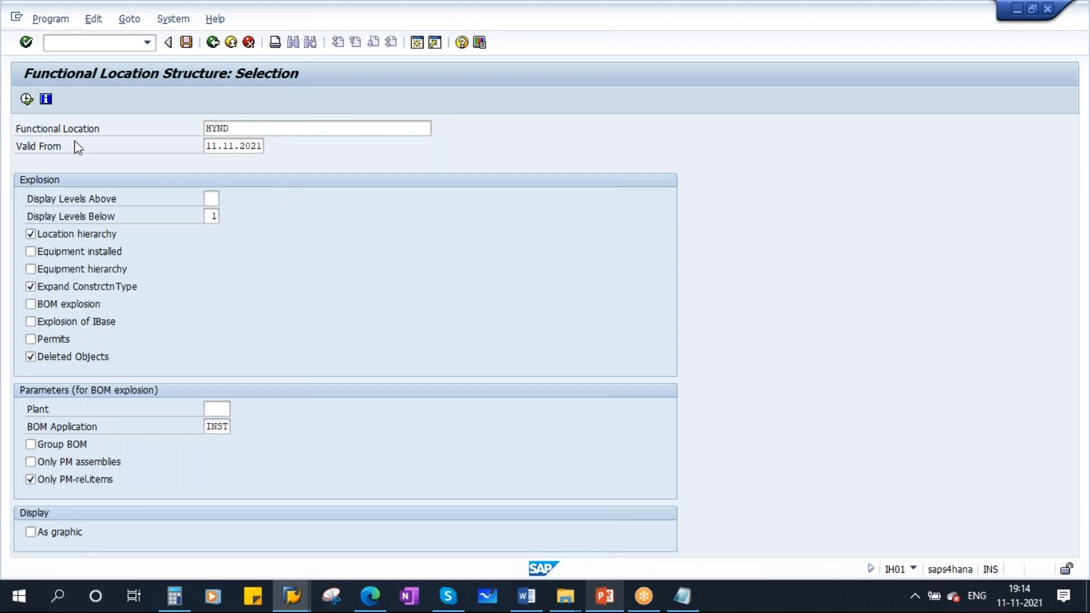
pyautogui.click(197, 100)
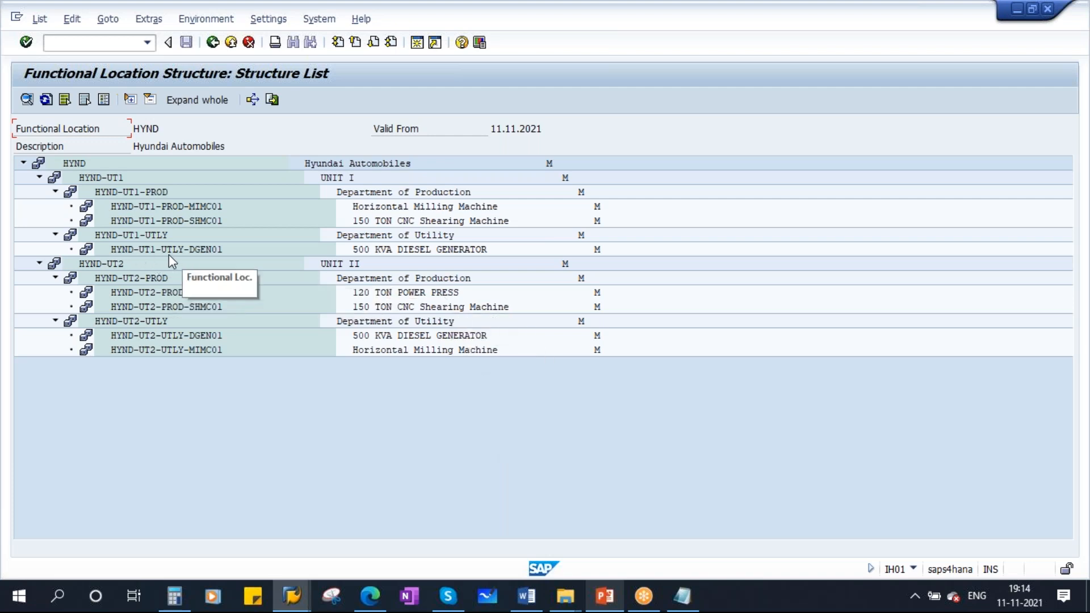
pyautogui.click(157, 254)
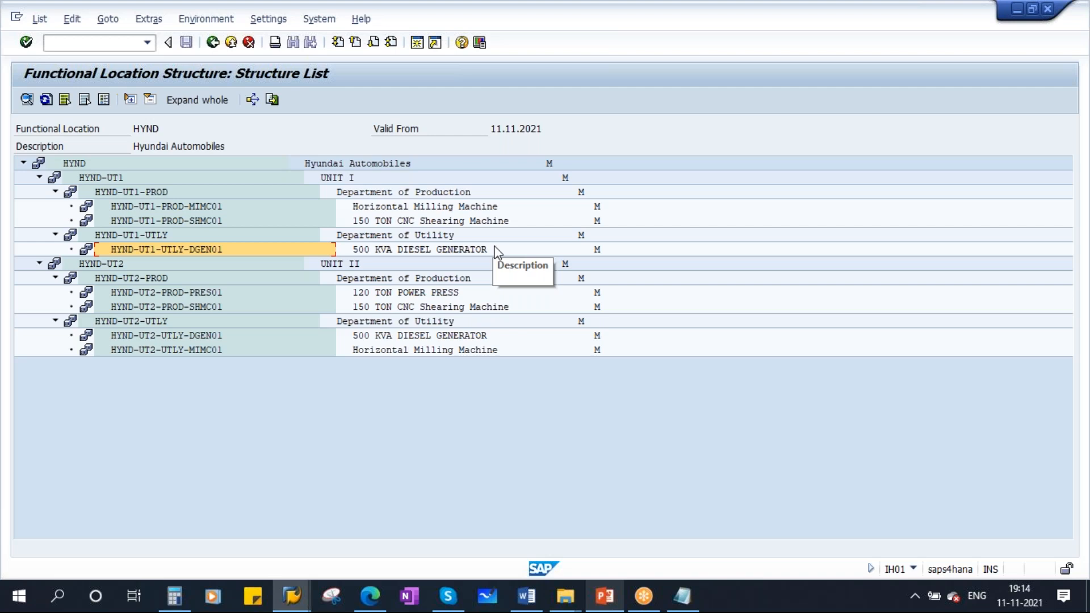
# - Go back and start transaction IE01 to create equipment
pyautogui.hotkey('shift', 'F3')
pyautogui.write('ie0')
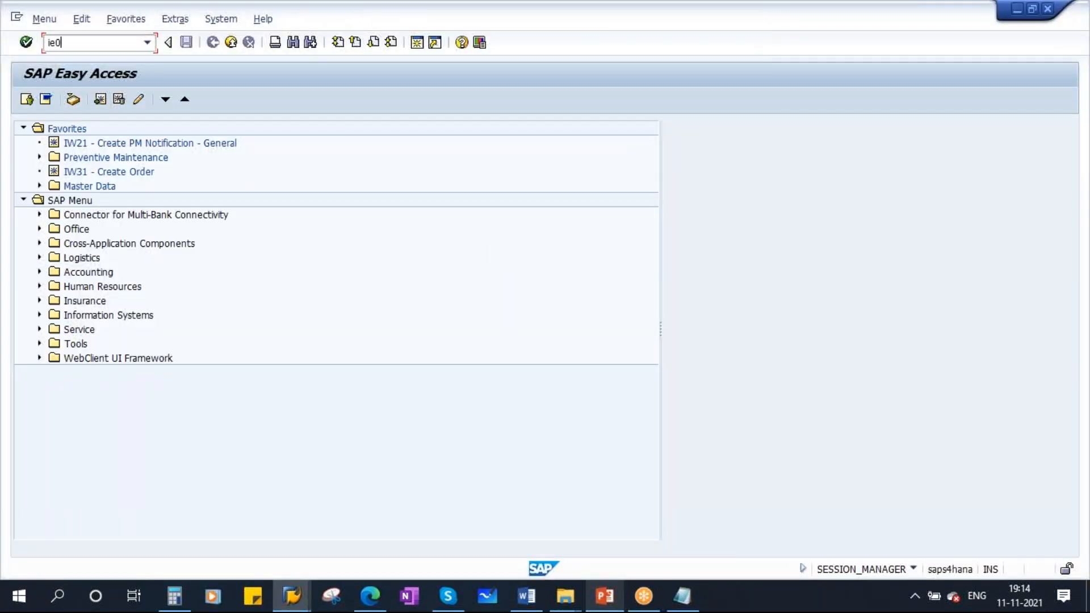
pyautogui.press('Return')
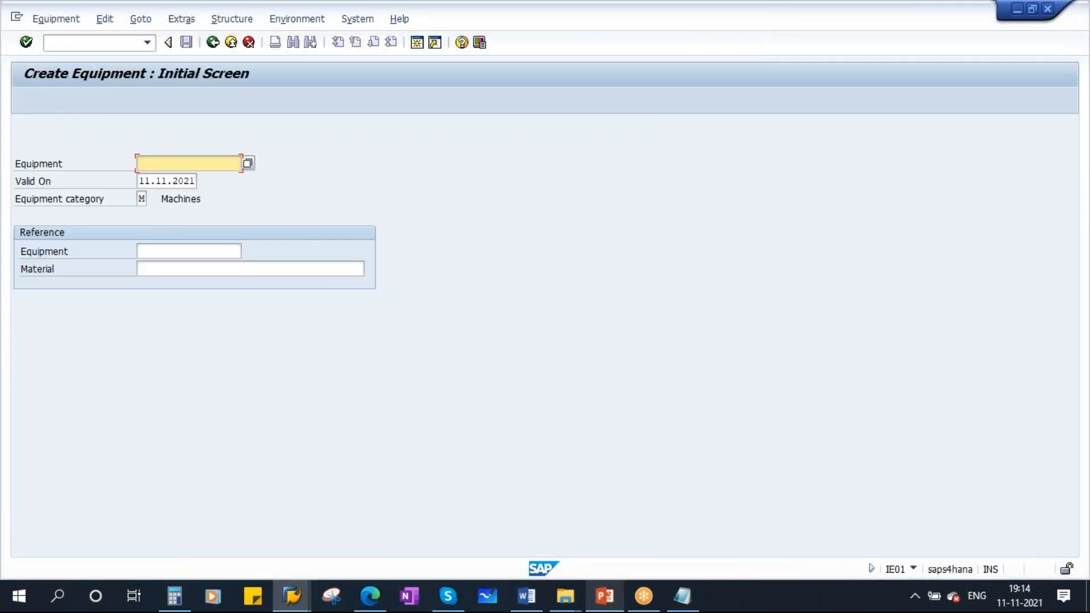
# - Choose equipment category Machines from the value list and continue to the general data screen
pyautogui.click(141, 199)
pyautogui.click(150, 200)
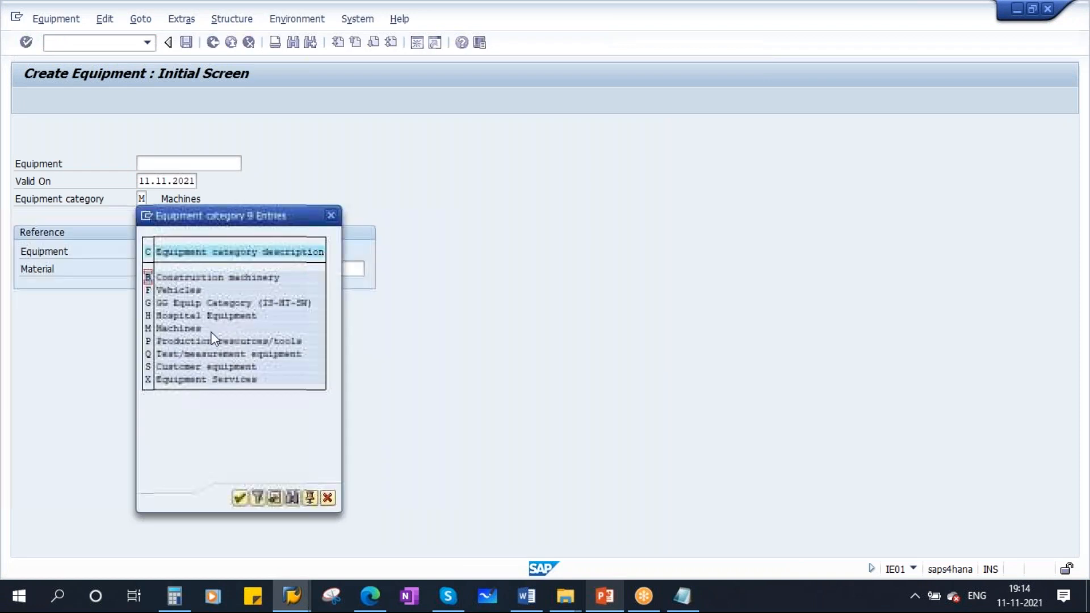
pyautogui.doubleClick(171, 328)
pyautogui.click(25, 43)
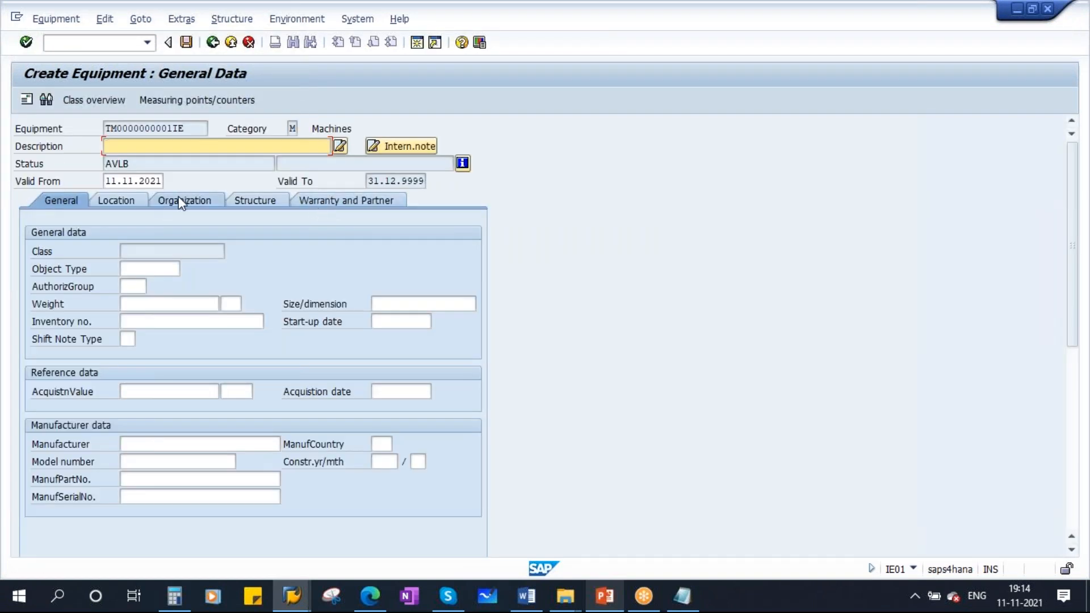
# - Consult the presentation slide on the equipment master record tabs
pyautogui.click(606, 600)
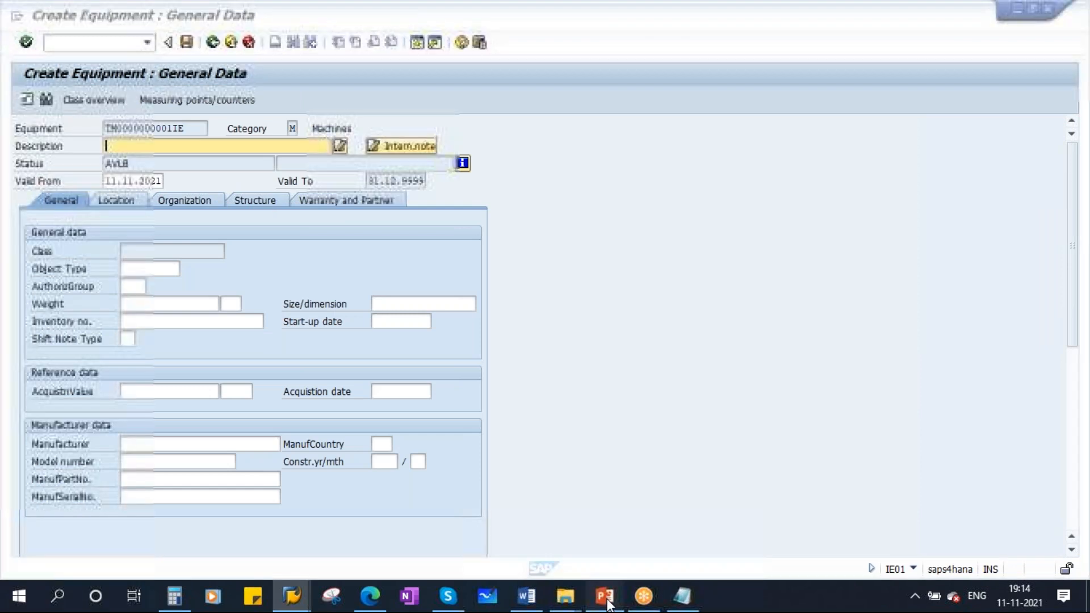
pyautogui.click(70, 434)
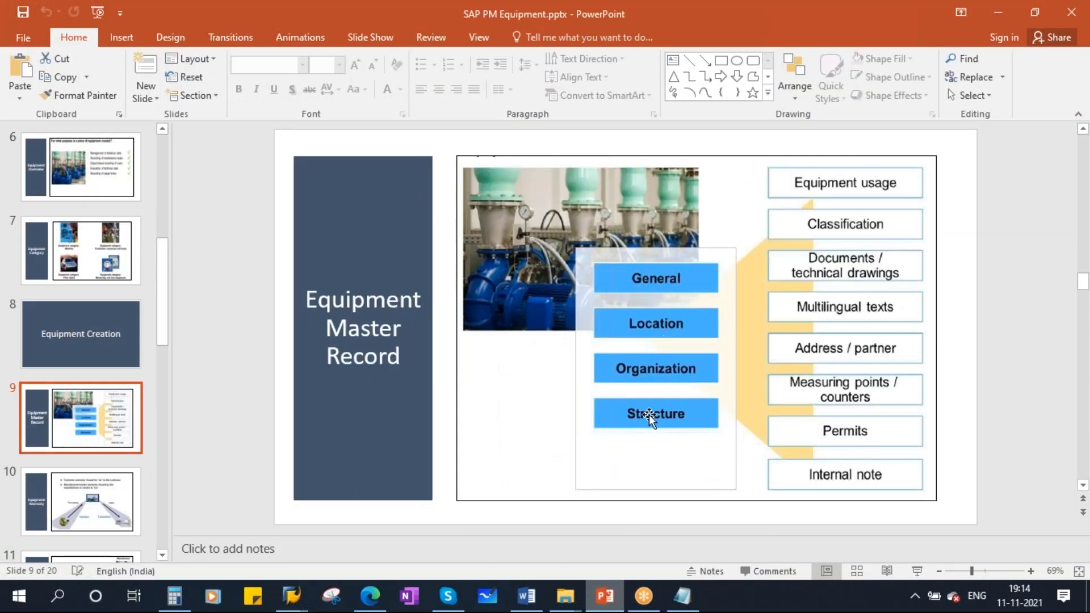
pyautogui.hotkey('alt', 'Tab')
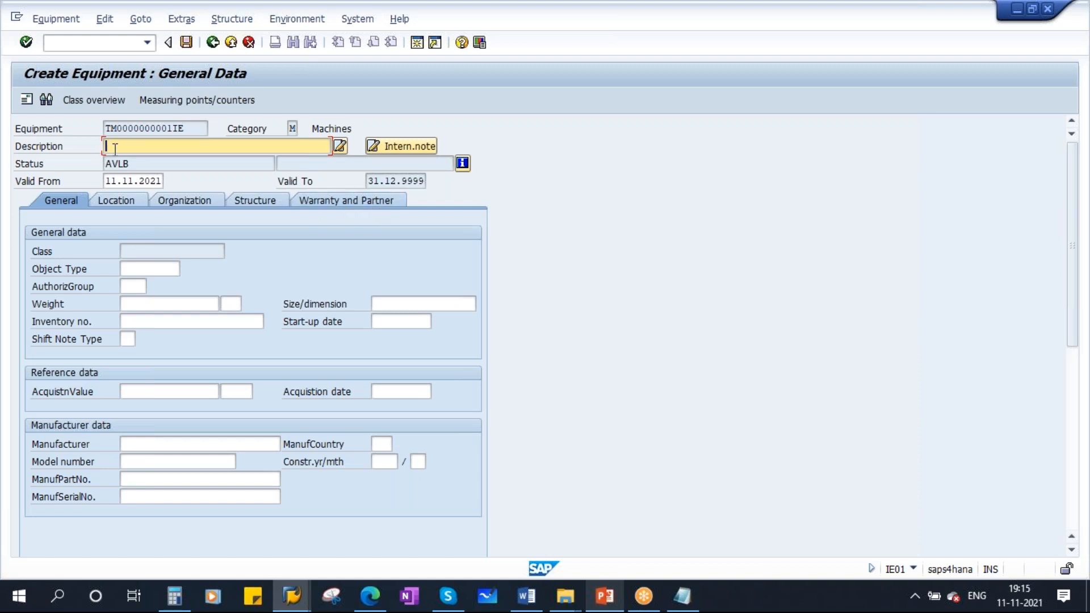
# - Enter 500 KVA Diesel Generator as the equipment description
pyautogui.write('500')
pyautogui.press('capslock')
pyautogui.write('K')
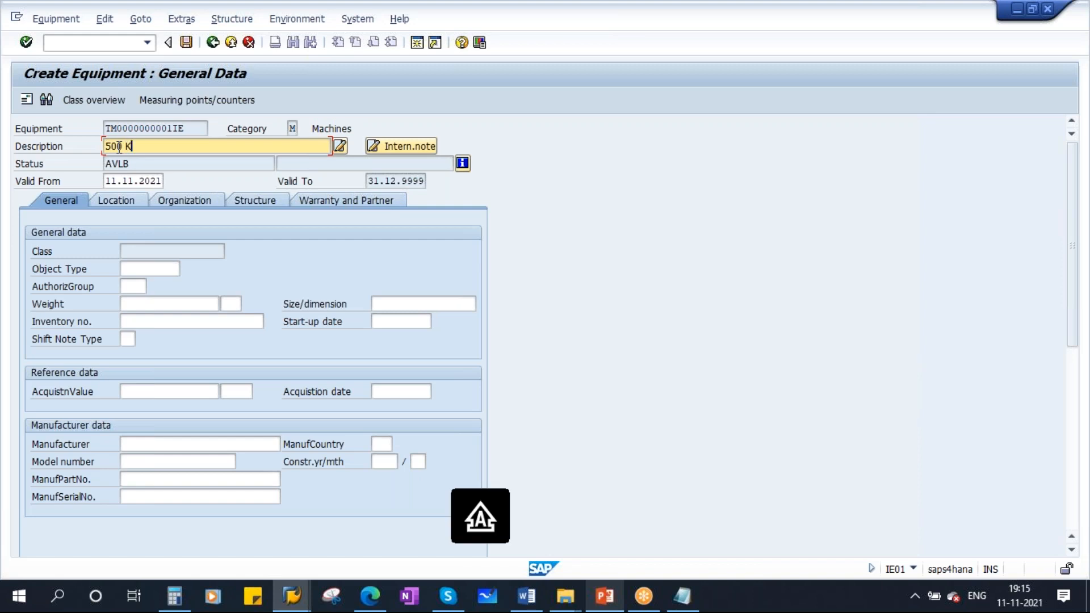
pyautogui.write('VA D')
pyautogui.press('capslock')
pyautogui.write('iesel Generator')
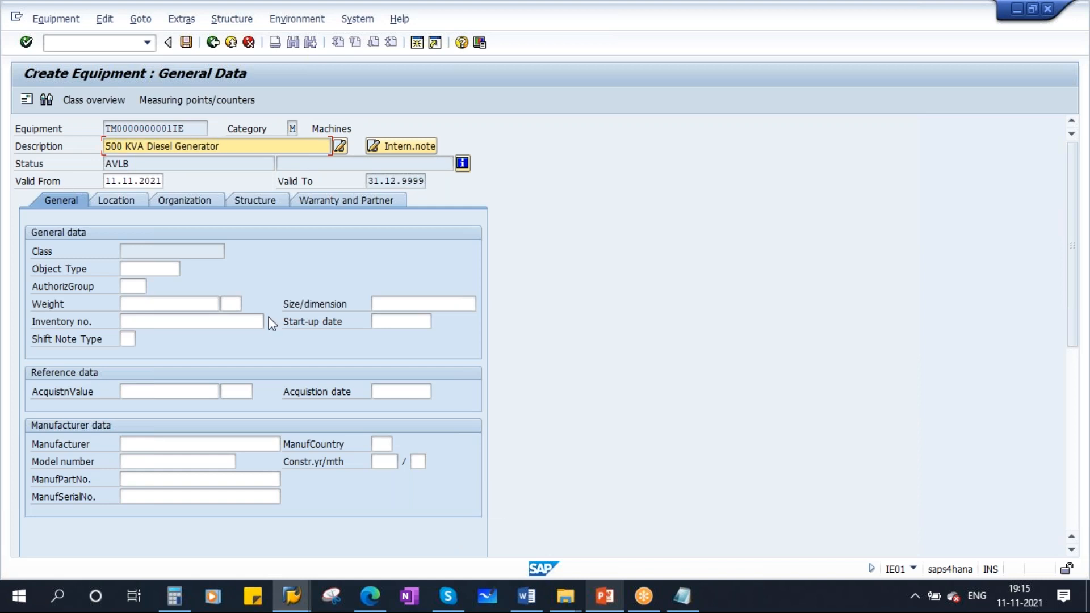
# - Consult the course syllabus document's master data topics, including Classification
pyautogui.click(143, 256)
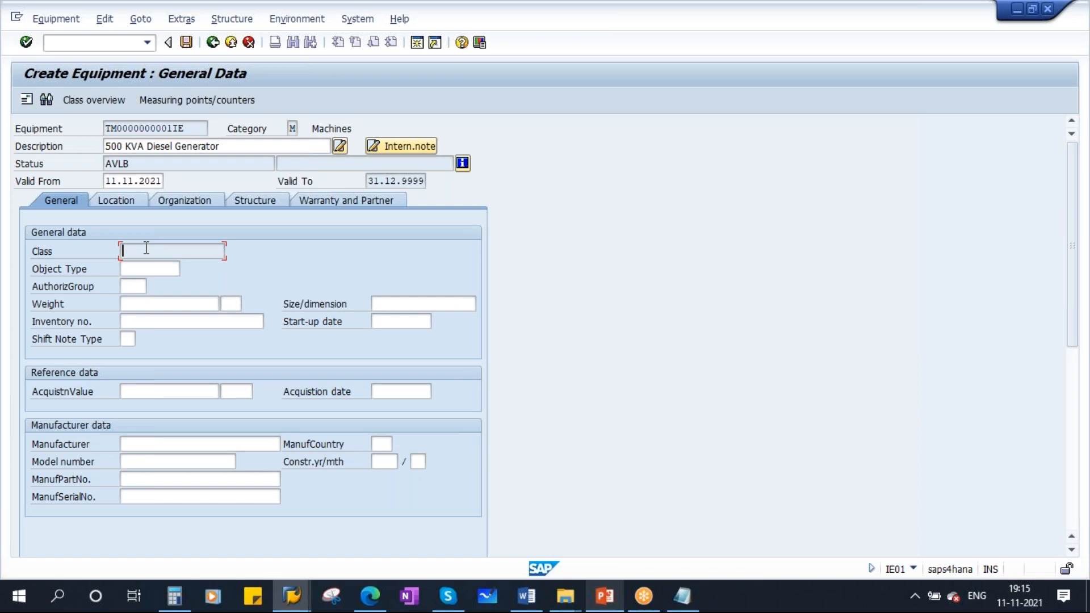
pyautogui.click(526, 596)
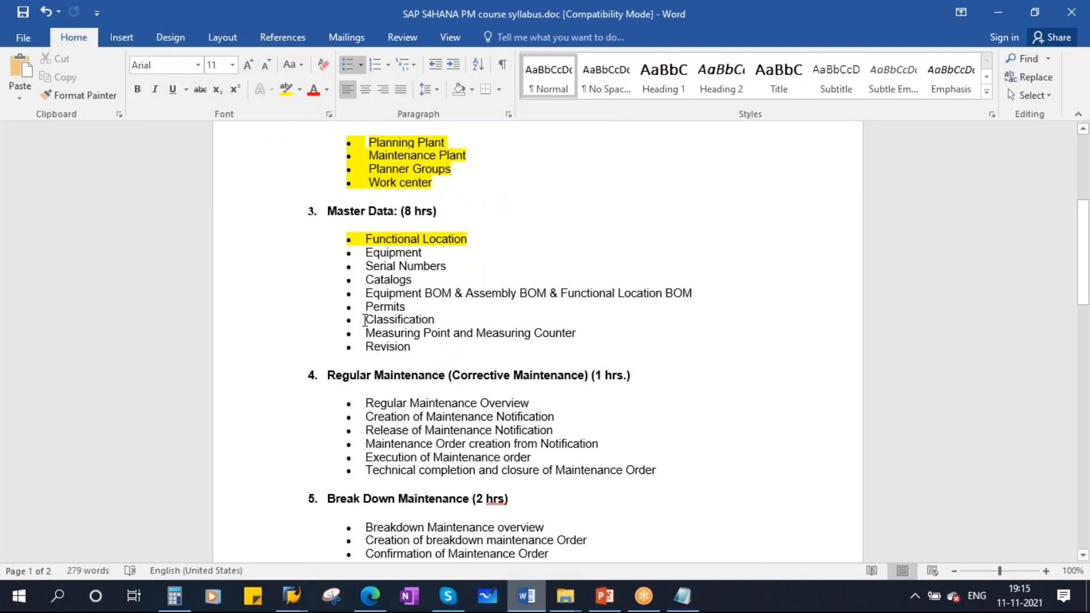
pyautogui.moveTo(371, 319); pyautogui.dragTo(448, 315)
pyautogui.click(396, 319)
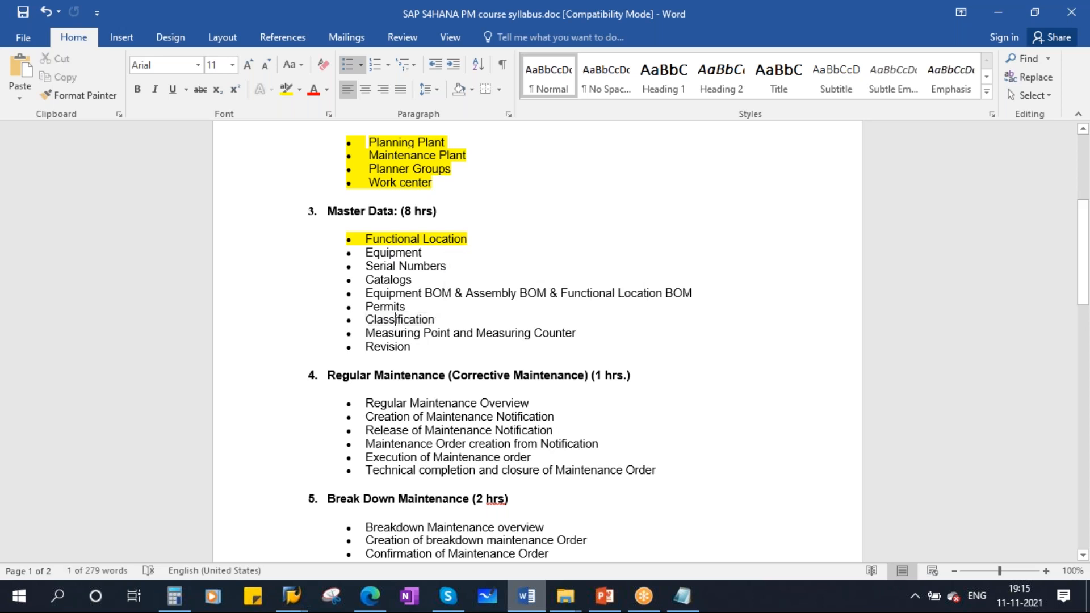
pyautogui.hotkey('alt', 'Tab')
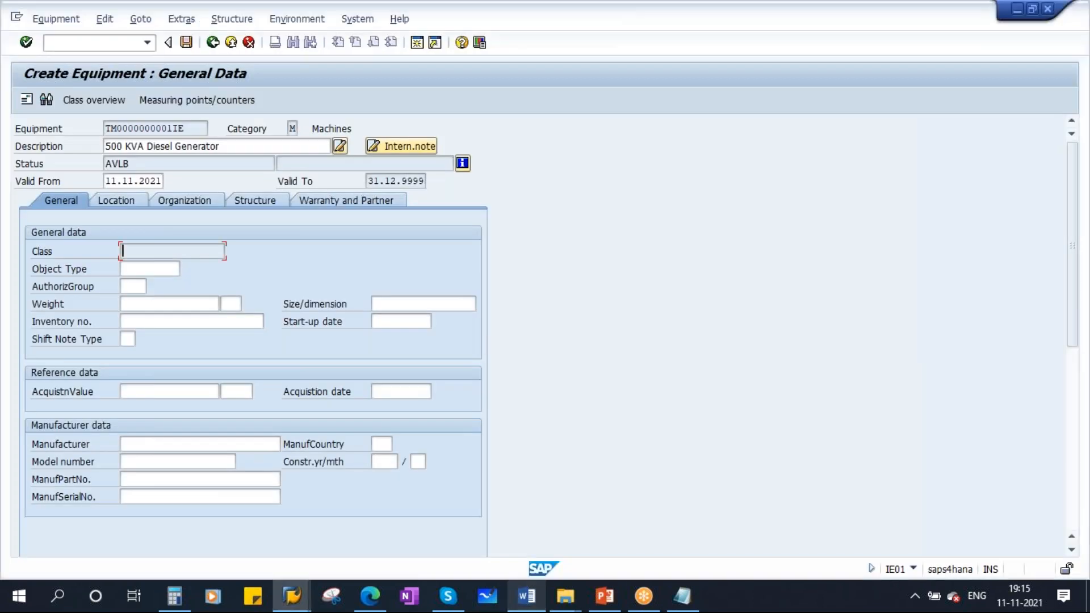
# - Set the object type to 1009 Diesel Generator using the value list
pyautogui.click(139, 267)
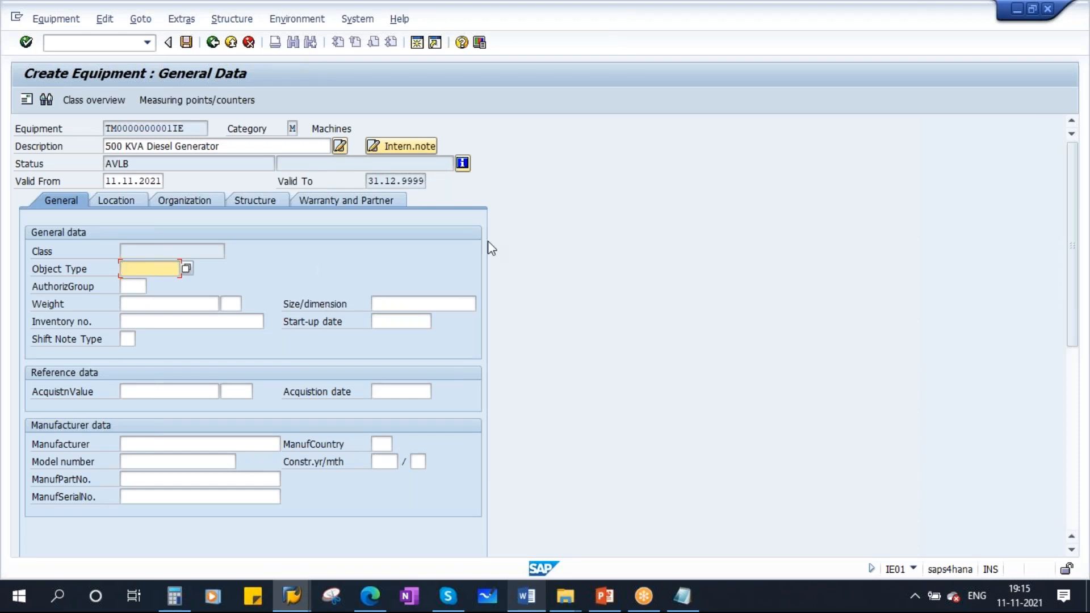
pyautogui.click(292, 128)
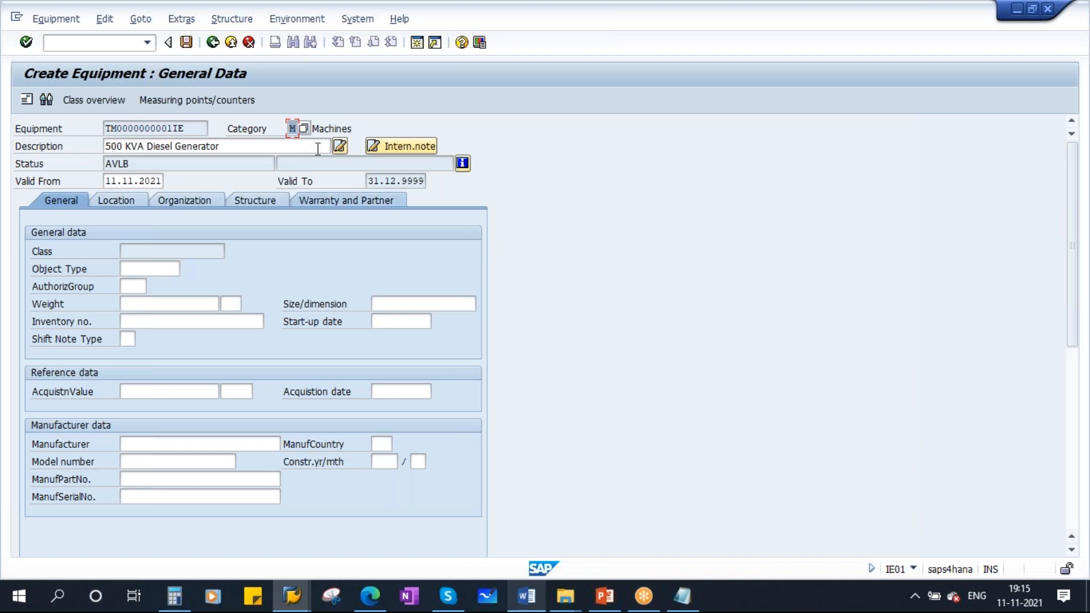
pyautogui.click(319, 128)
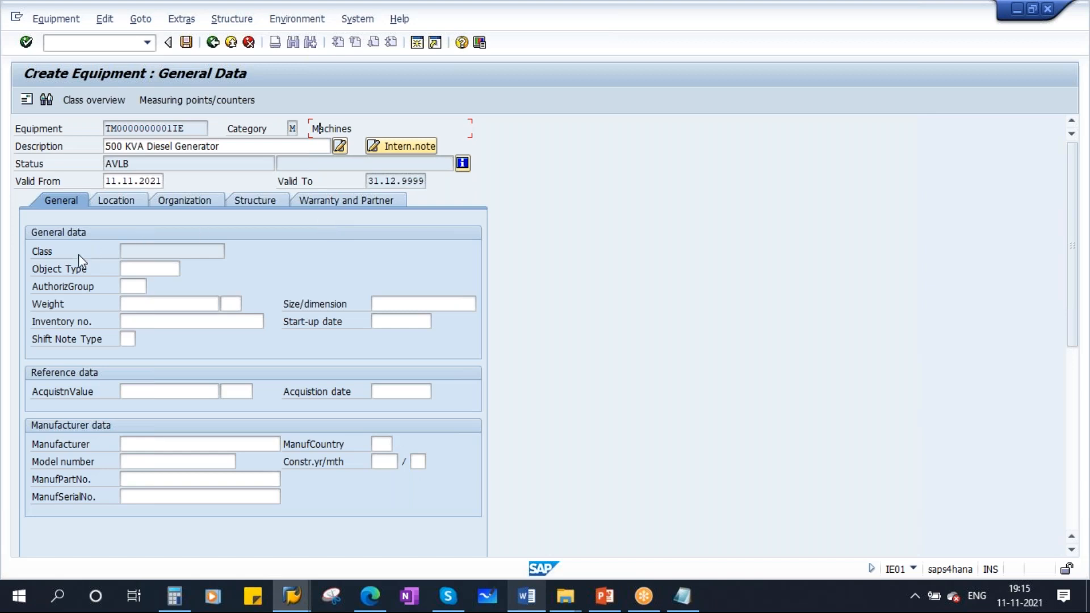
pyautogui.click(132, 268)
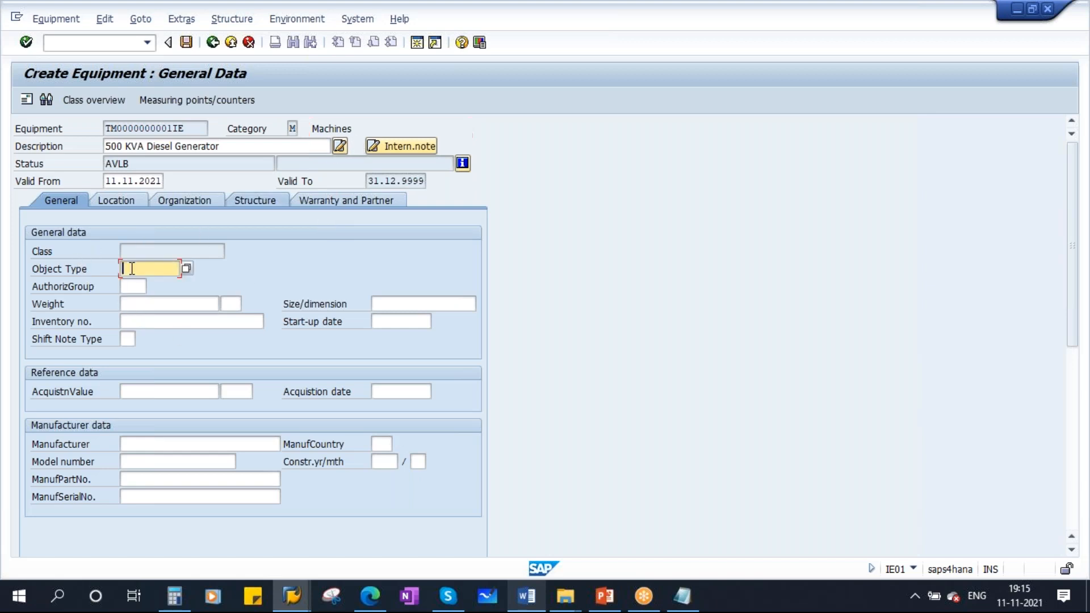
pyautogui.moveTo(312, 128); pyautogui.dragTo(353, 128)
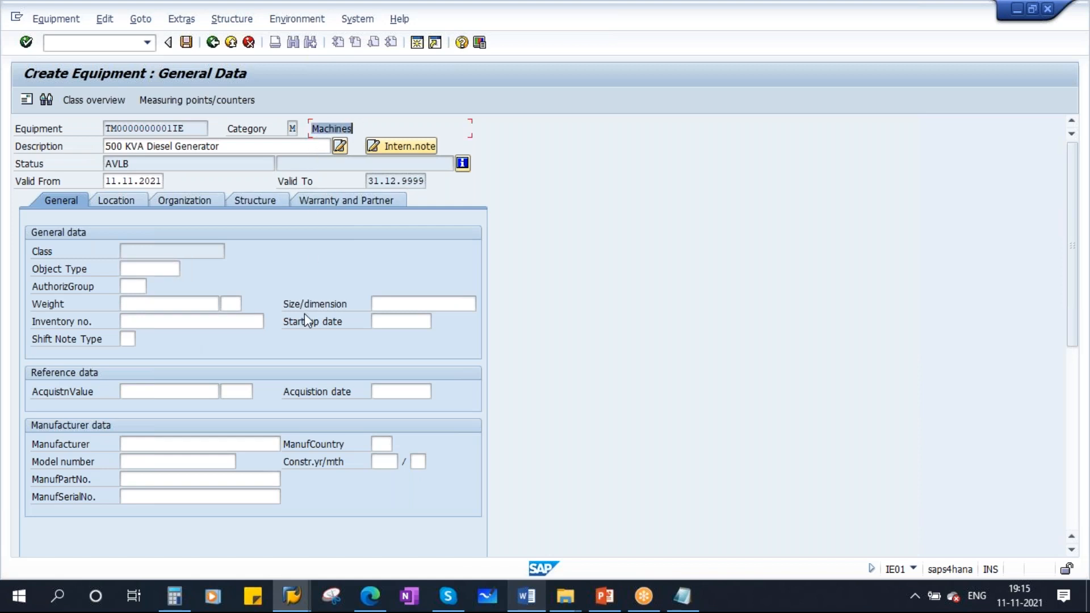
pyautogui.click(178, 269)
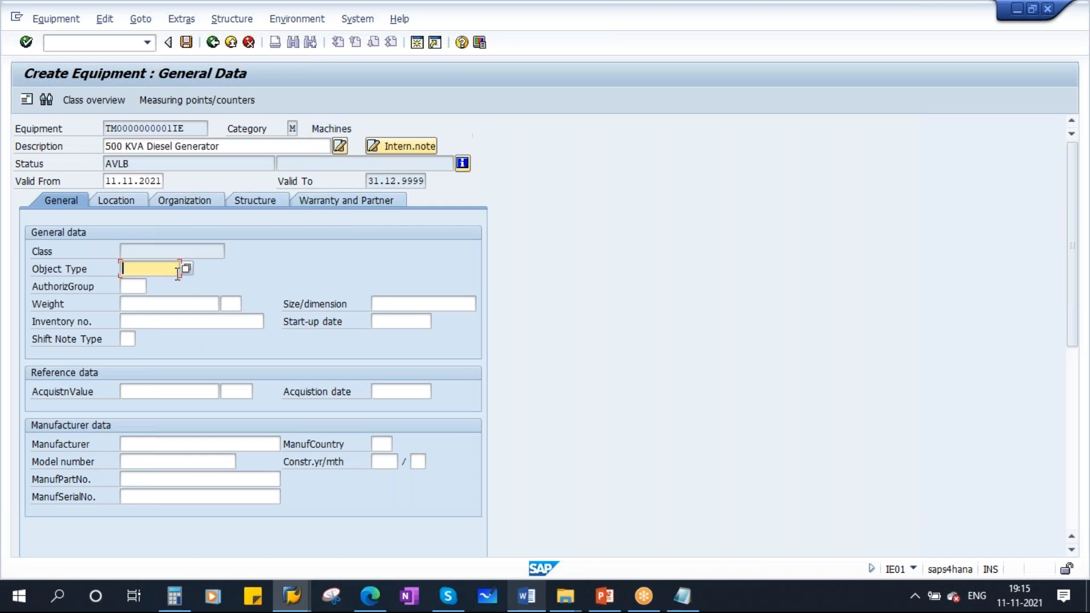
pyautogui.click(186, 269)
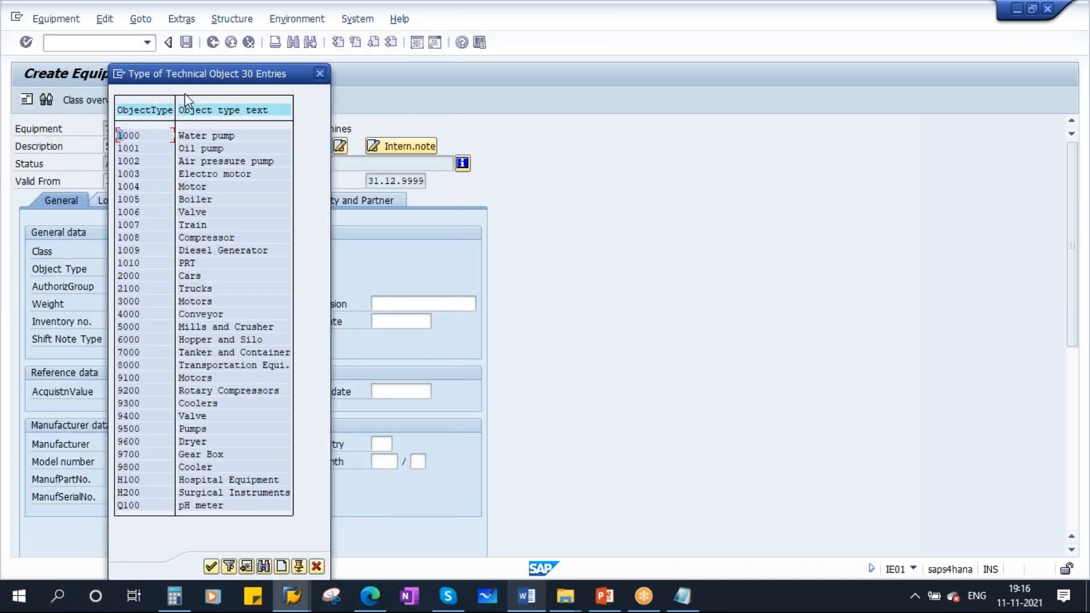
pyautogui.moveTo(185, 77); pyautogui.dragTo(242, 78)
pyautogui.moveTo(352, 89); pyautogui.dragTo(490, 98)
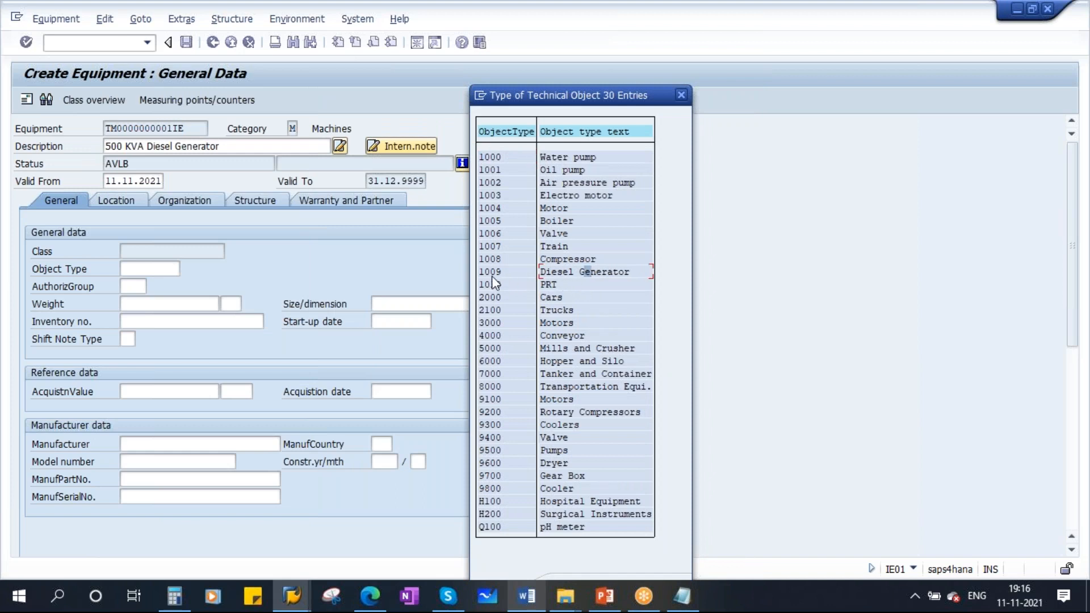
pyautogui.doubleClick(588, 277)
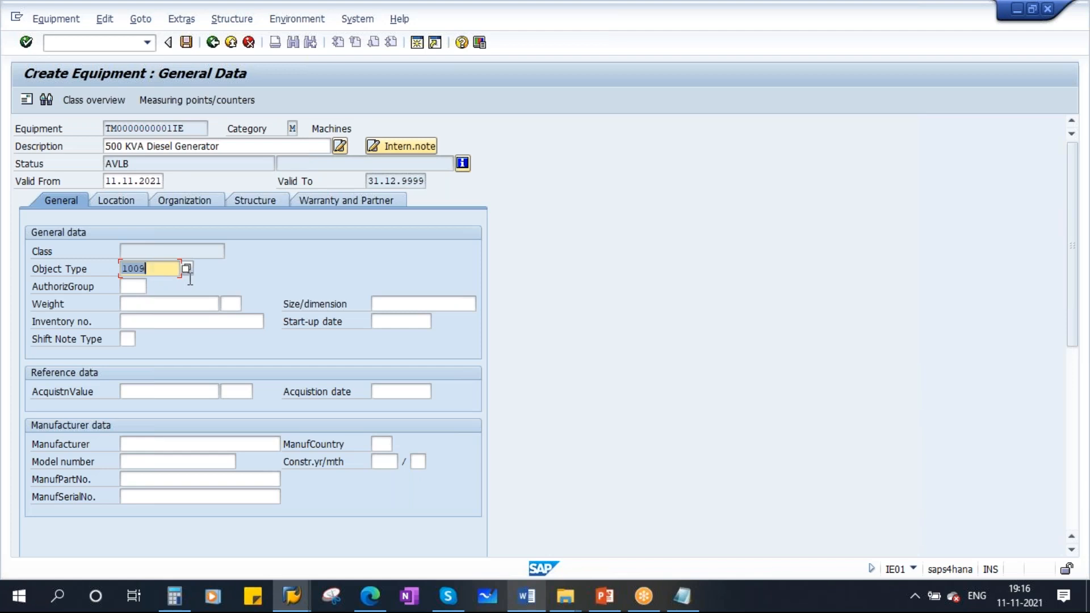
# - Set the authorization group to 100 from its value list
pyautogui.click(128, 287)
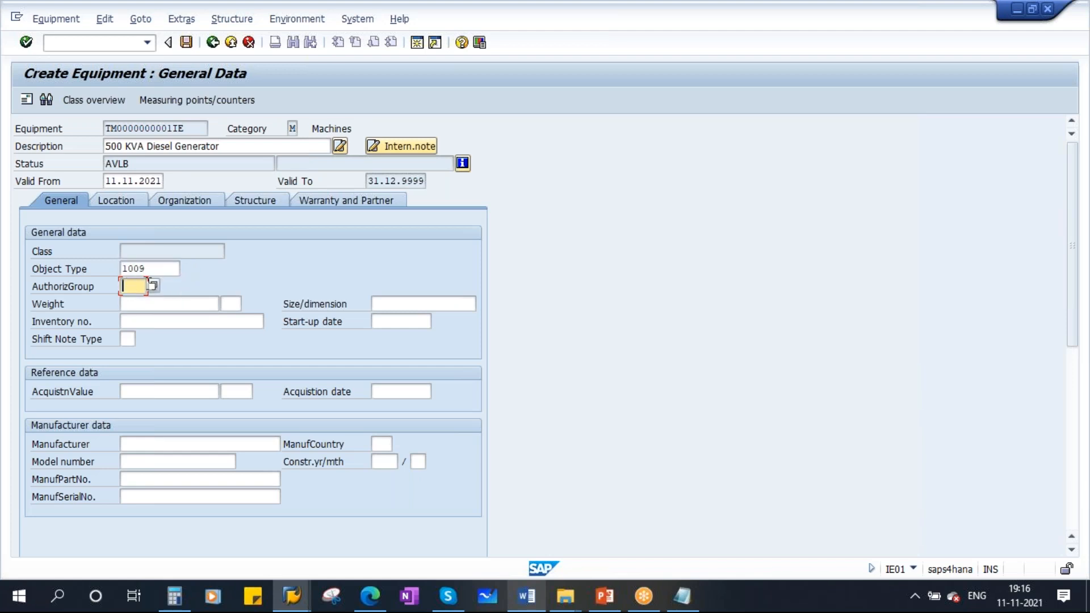
pyautogui.click(153, 286)
pyautogui.doubleClick(167, 278)
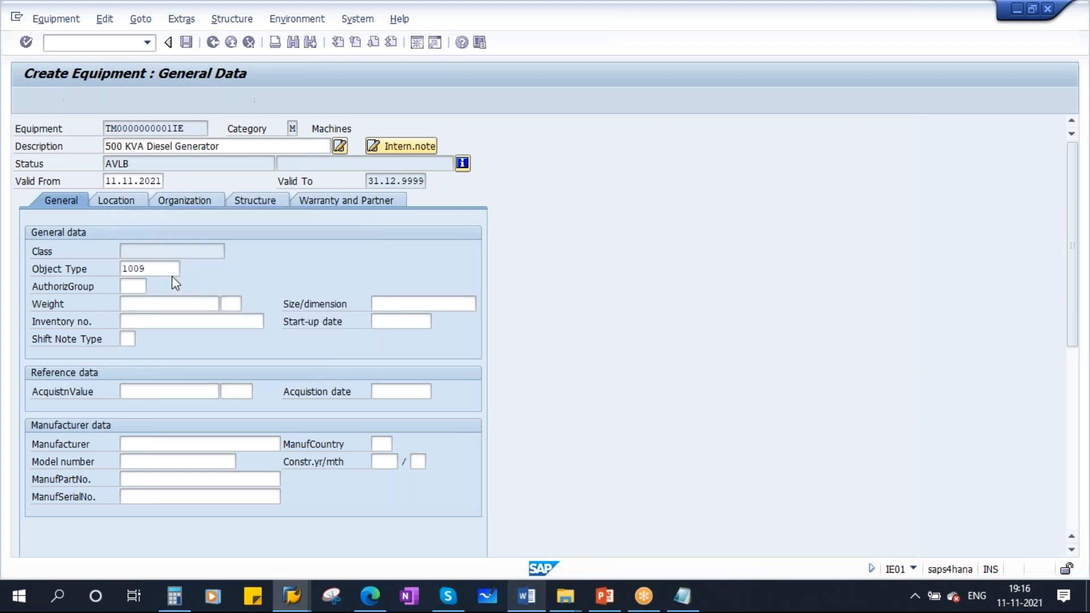
pyautogui.press('Tab')
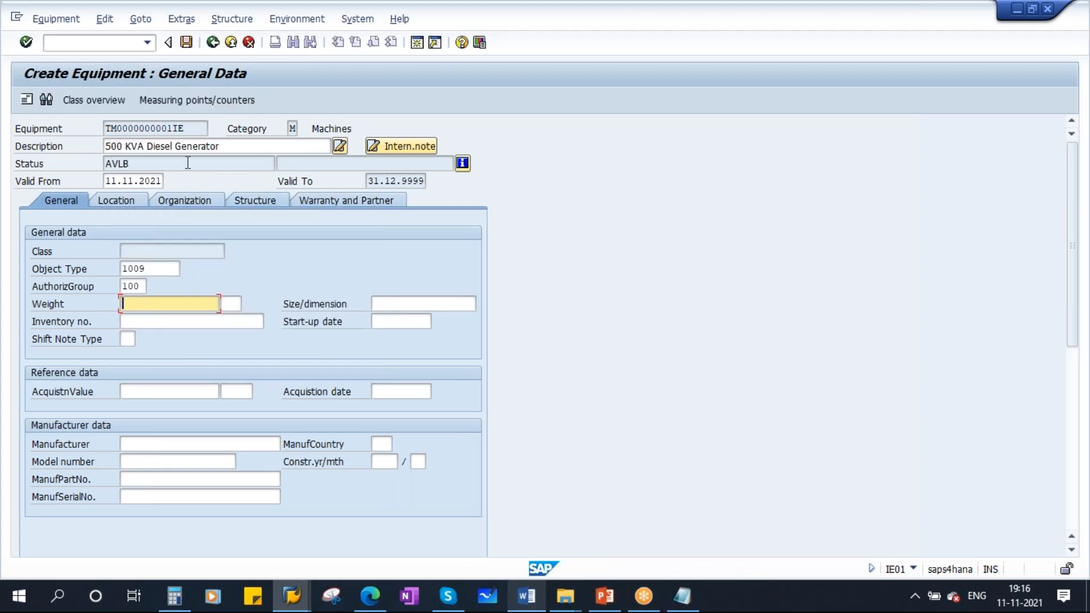
pyautogui.moveTo(232, 150); pyautogui.dragTo(111, 146)
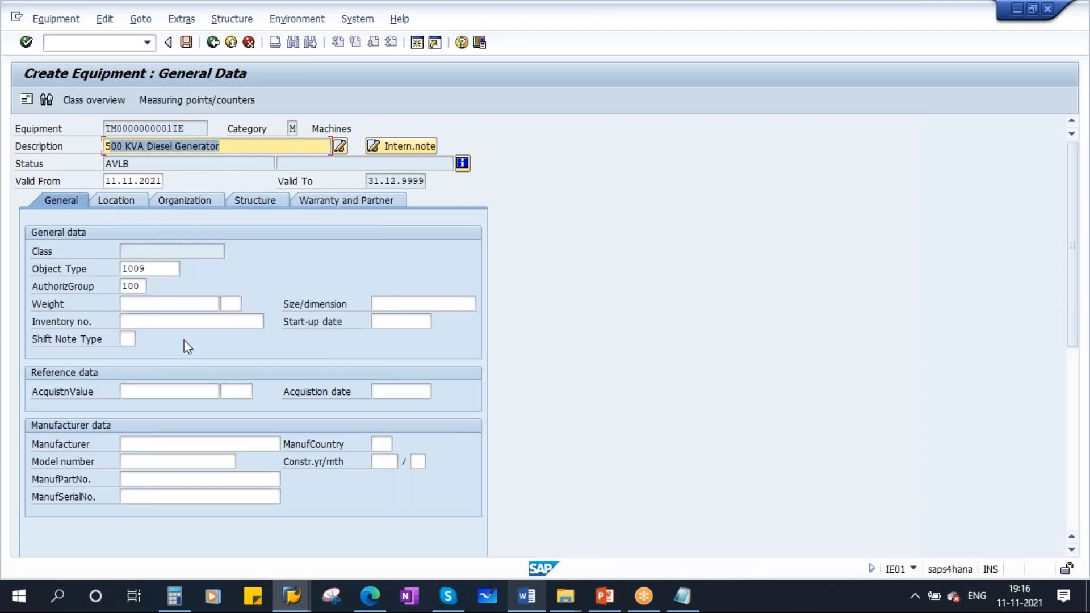
# - Enter a weight of 100 and choose the unit TON (US ton) from the unit list
pyautogui.click(151, 305)
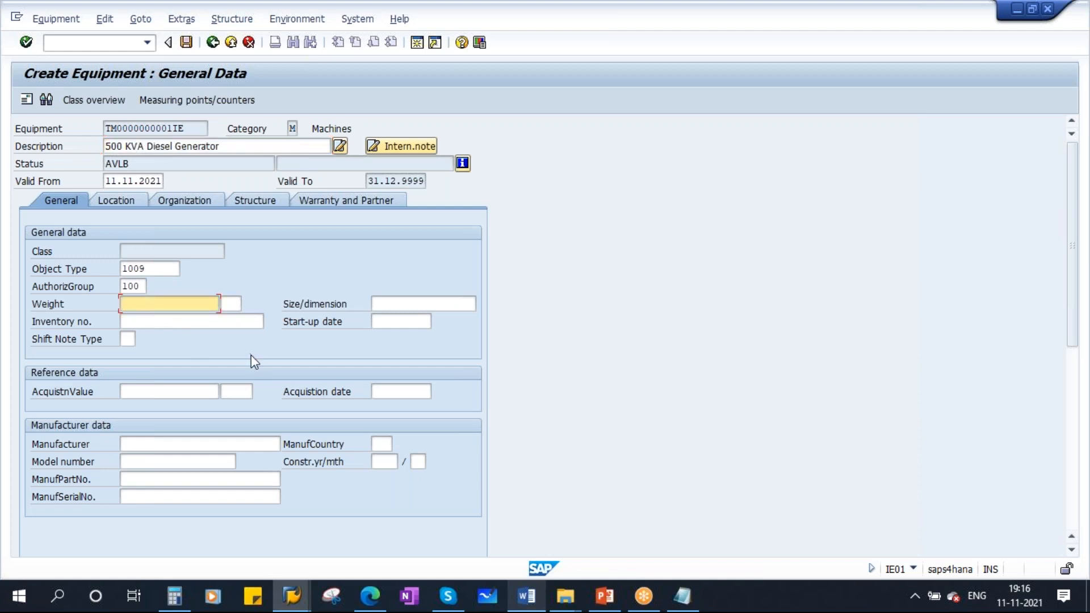
pyautogui.write('100')
pyautogui.press('Tab')
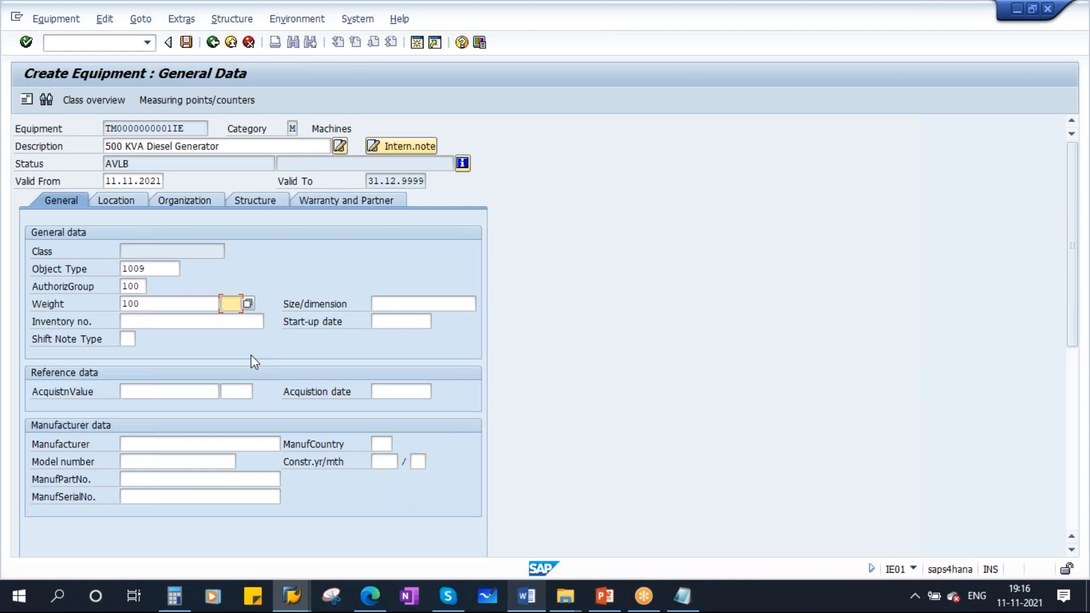
pyautogui.write('TON')
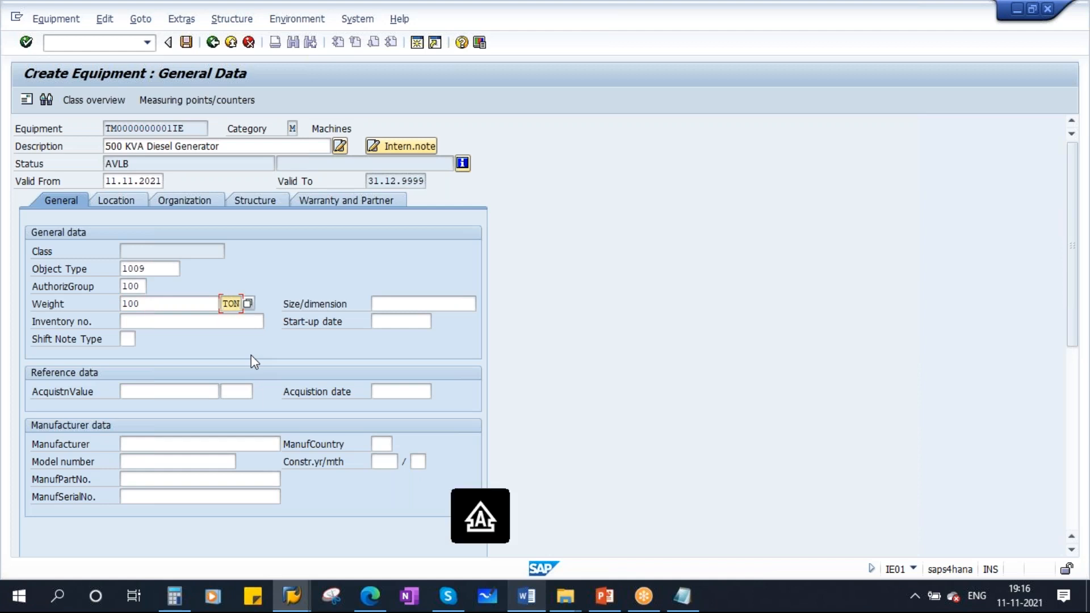
pyautogui.click(248, 303)
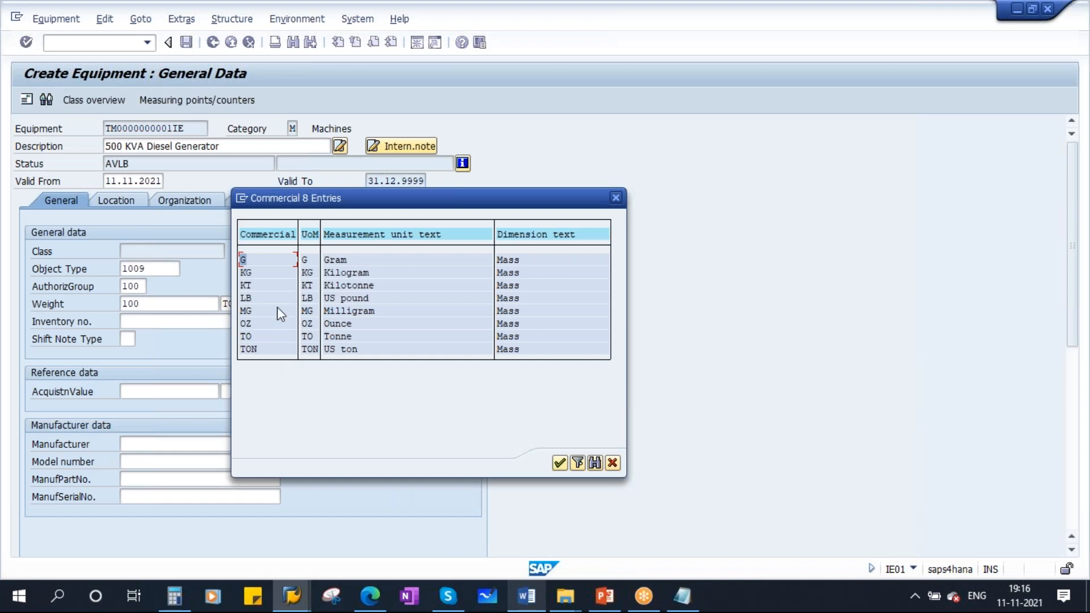
pyautogui.click(253, 351)
pyautogui.press('Return')
pyautogui.press('Tab')
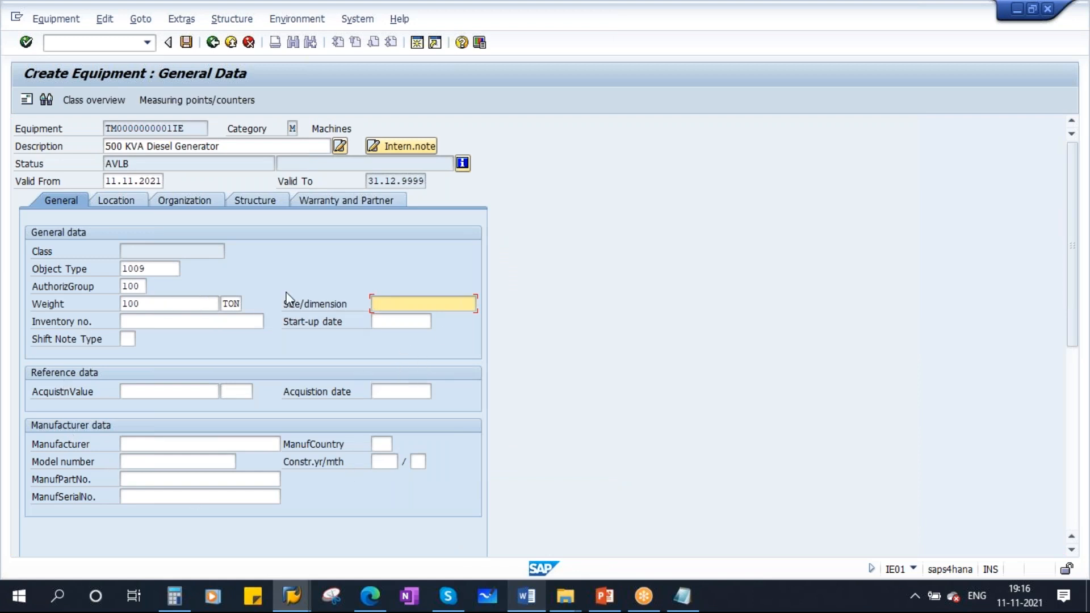
# - Enter the size/dimension as 2000*3000*1000
pyautogui.write('2000*3000*1000')
# - Enter DG112021 as the inventory number
pyautogui.click(215, 321)
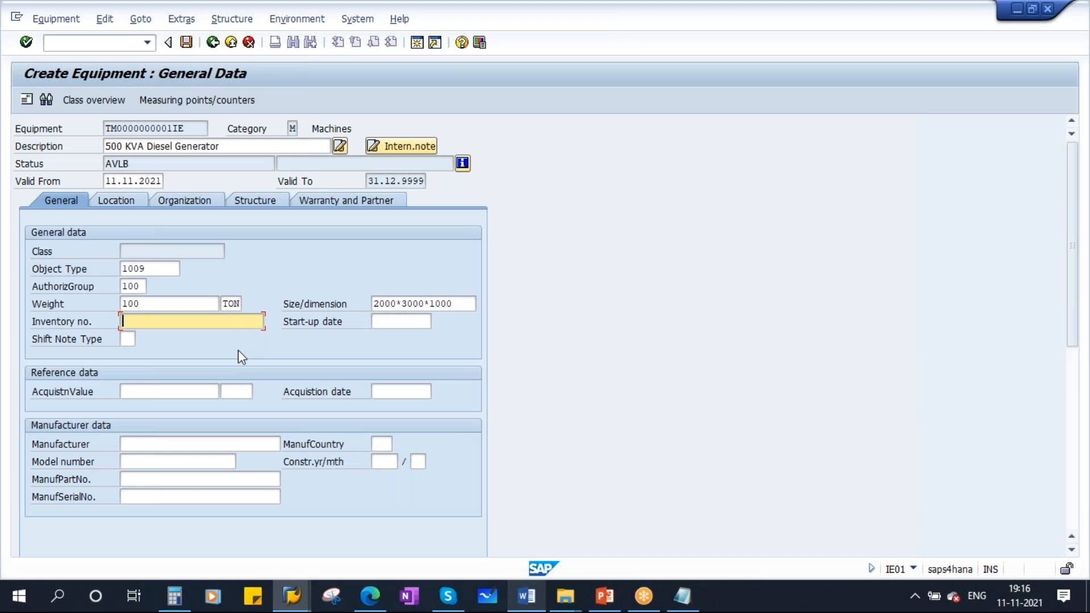
pyautogui.write('DG202120')
pyautogui.press('BackSpace')
pyautogui.press('BackSpace')
pyautogui.write('11')
pyautogui.press('BackSpace')
pyautogui.press('BackSpace')
pyautogui.press('BackSpace')
pyautogui.press('BackSpace')
pyautogui.press('BackSpace')
pyautogui.press('BackSpace')
pyautogui.write('00')
pyautogui.press('BackSpace')
pyautogui.press('BackSpace')
pyautogui.write('112021')
# - Pick 11.11.2021 as the start-up date from the calendar
pyautogui.click(402, 322)
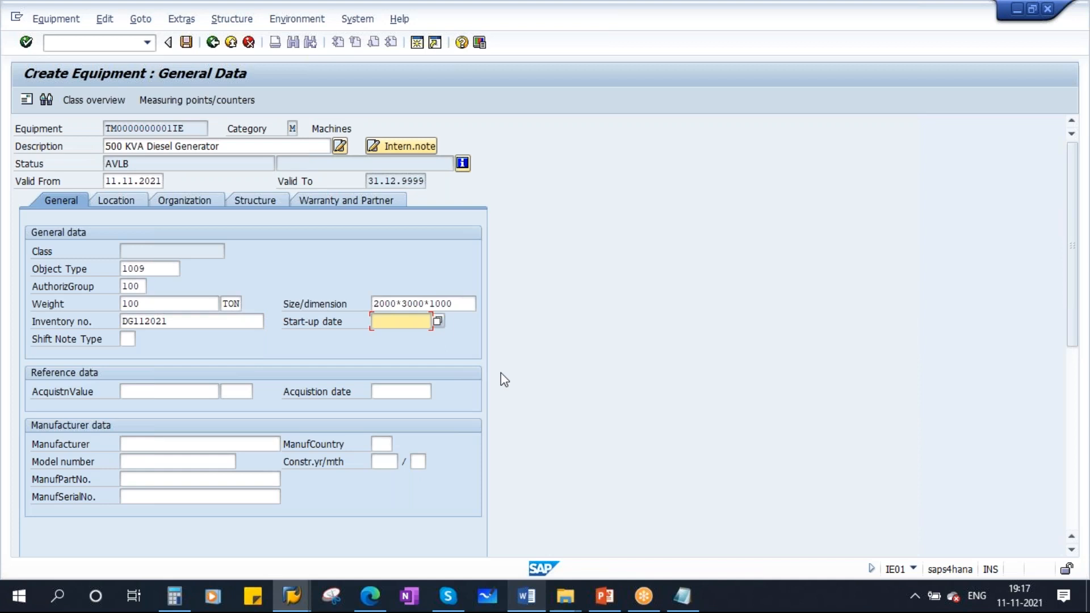
pyautogui.click(437, 321)
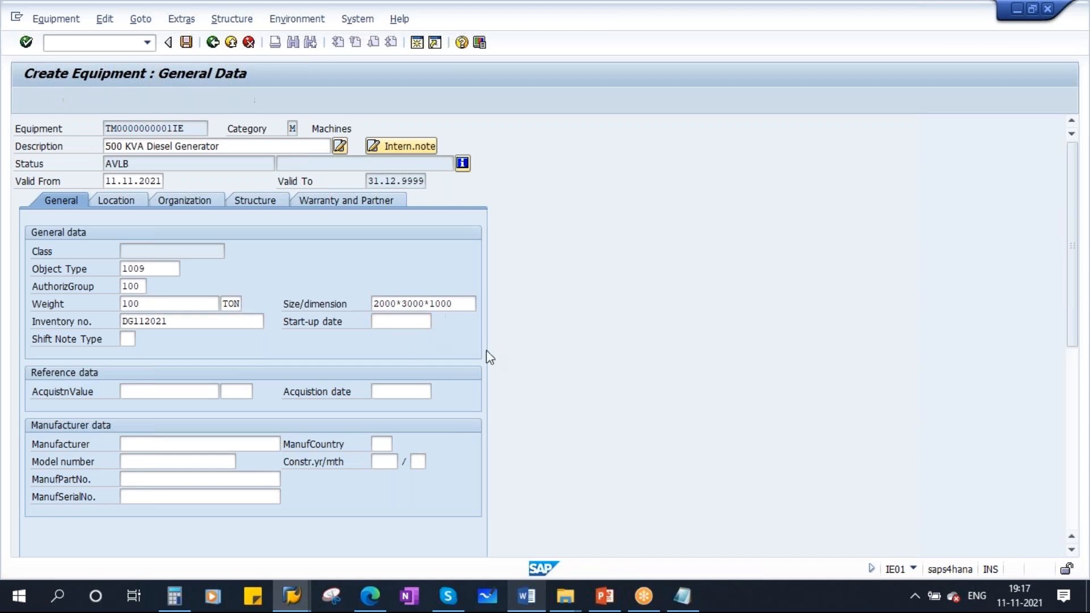
pyautogui.doubleClick(209, 311)
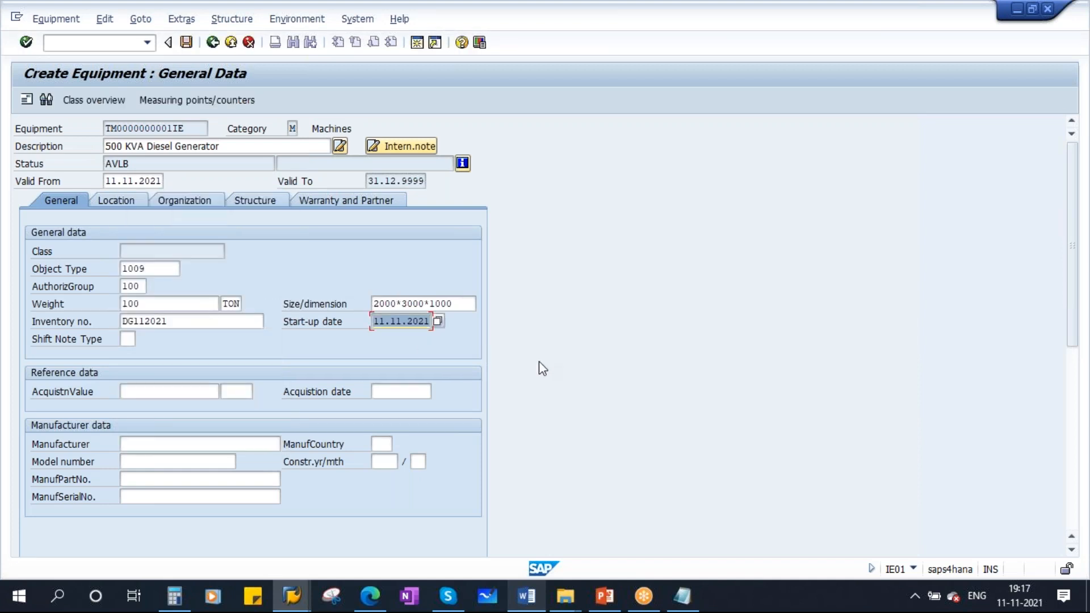
# - Set the acquisition value to 10000 in currency EUR
pyautogui.click(150, 392)
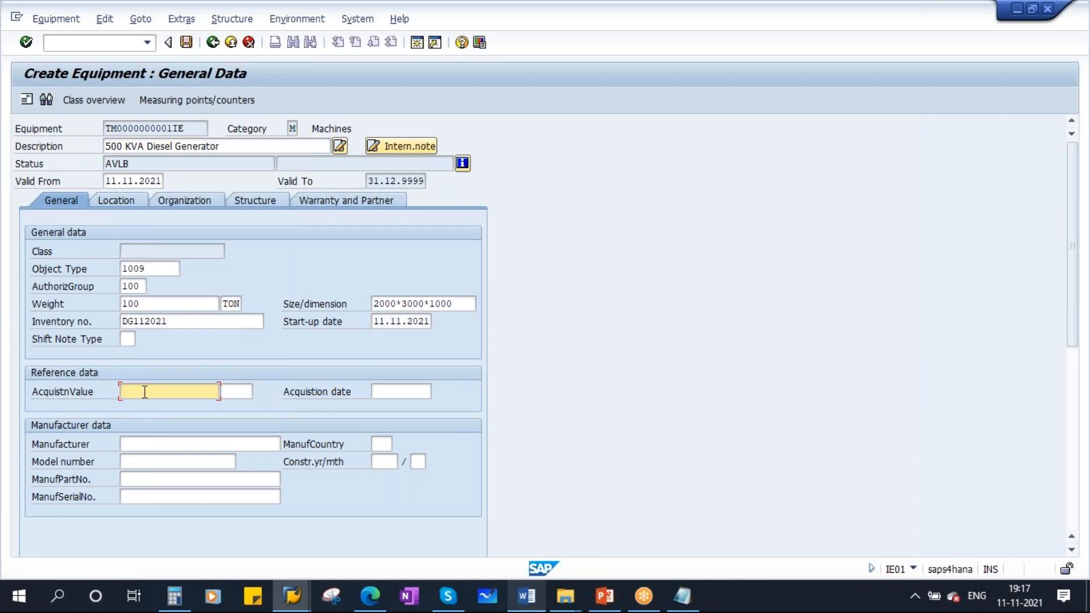
pyautogui.moveTo(226, 146); pyautogui.dragTo(91, 149)
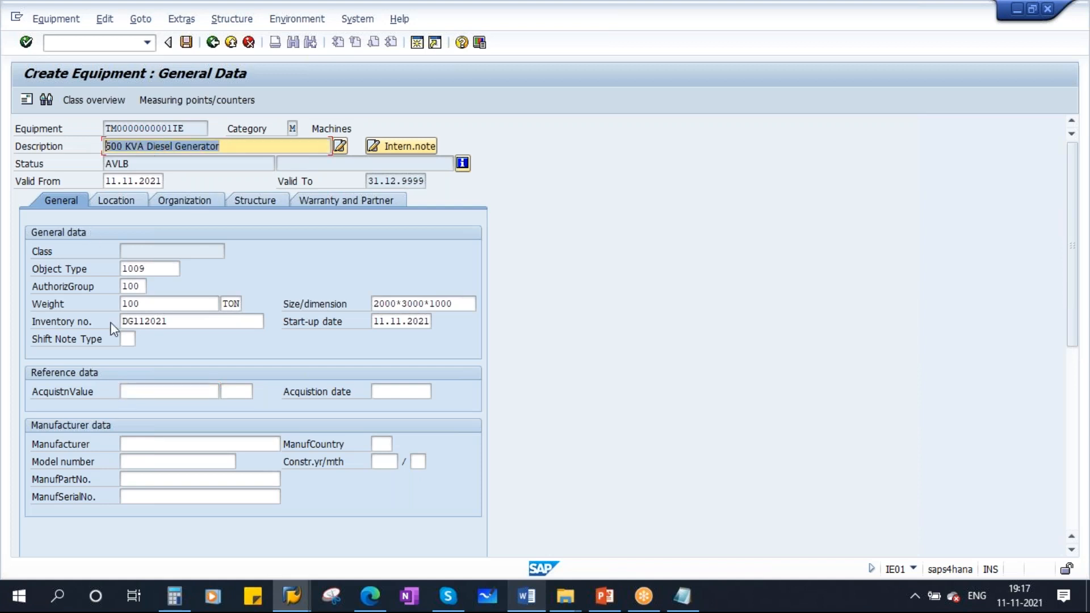
pyautogui.click(149, 391)
pyautogui.write('10000')
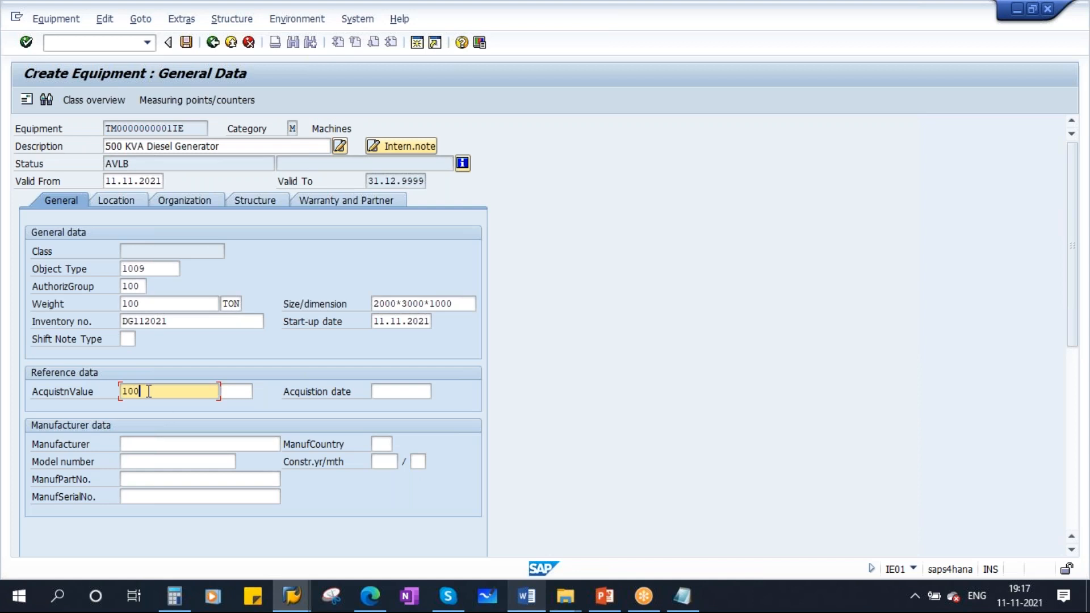
pyautogui.click(242, 393)
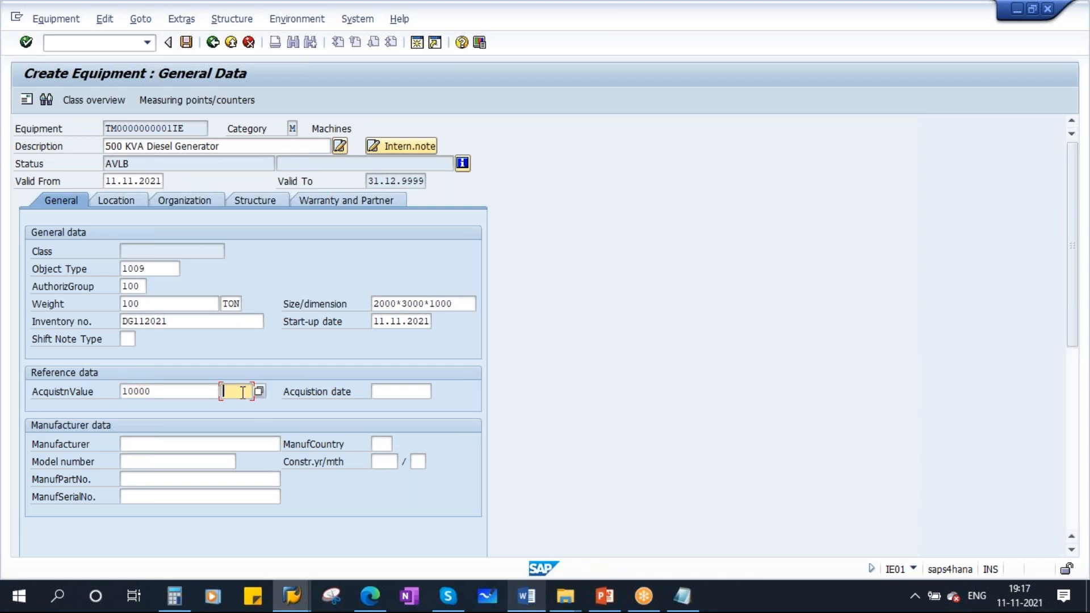
pyautogui.write('EUR')
# - Enter 01.11.2021 as the acquisition date
pyautogui.click(386, 391)
pyautogui.write('01.0')
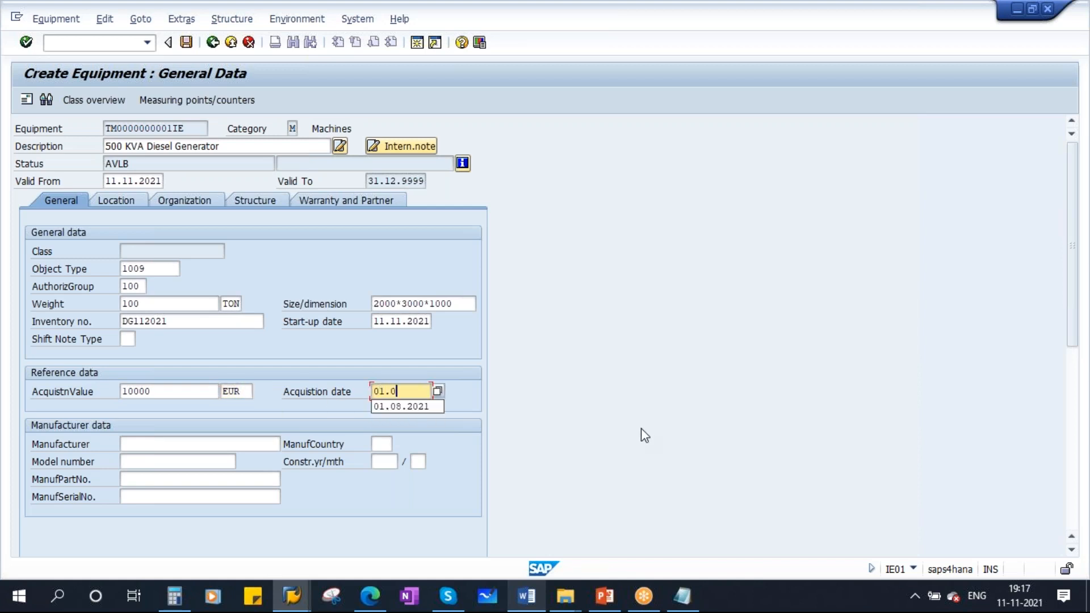
pyautogui.write('1.11.2')
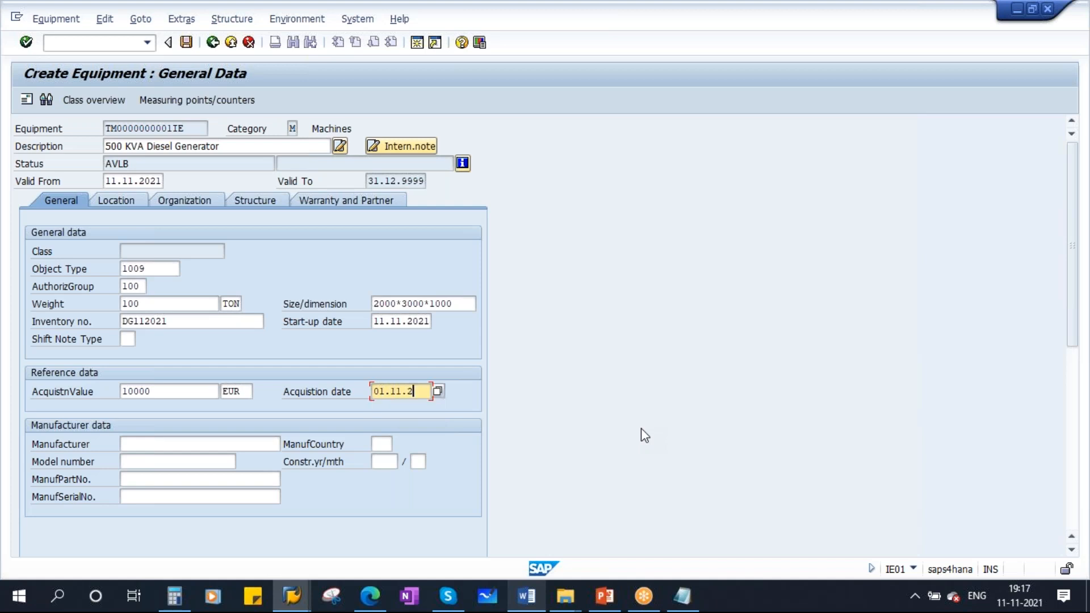
pyautogui.write('021')
# - Compare the acquisition date with the start-up date
pyautogui.moveTo(379, 391); pyautogui.dragTo(484, 391)
pyautogui.moveTo(376, 322); pyautogui.dragTo(477, 320)
pyautogui.click(392, 391)
pyautogui.click(407, 321)
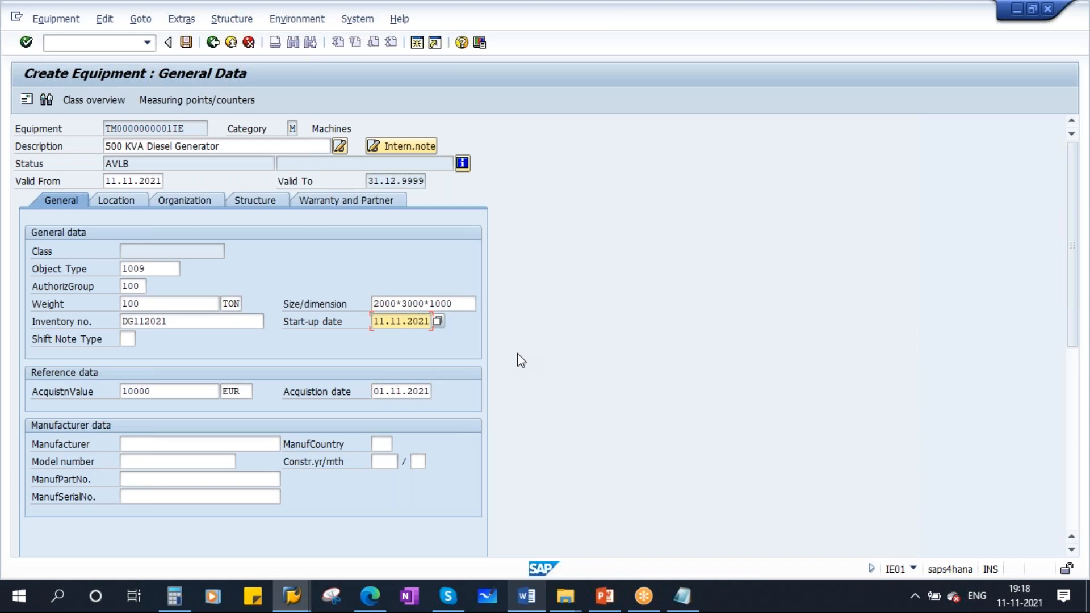
pyautogui.click(396, 390)
pyautogui.click(396, 322)
pyautogui.click(398, 388)
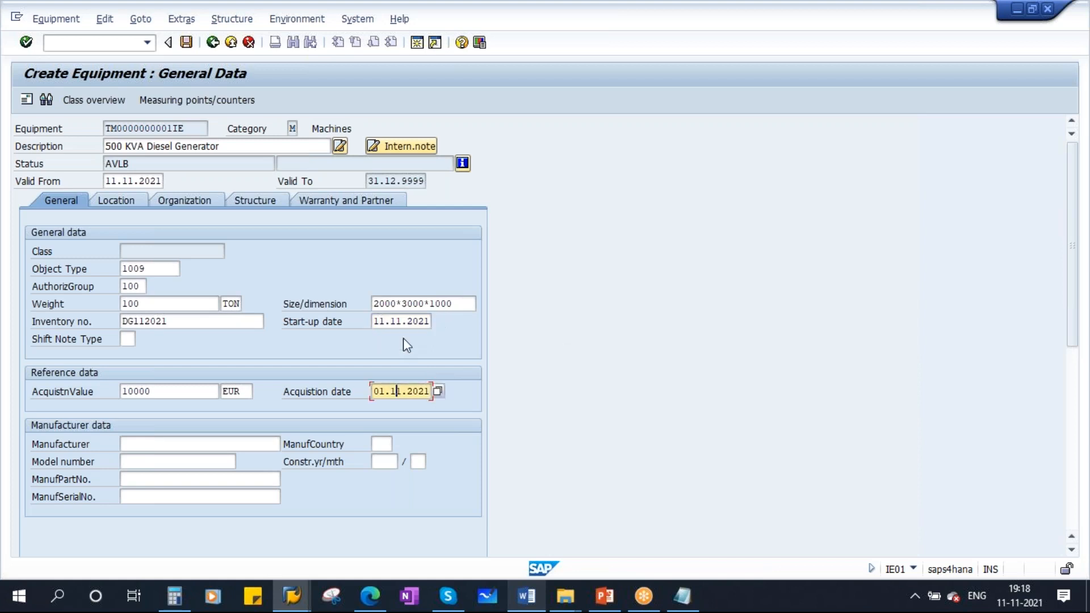
pyautogui.click(406, 322)
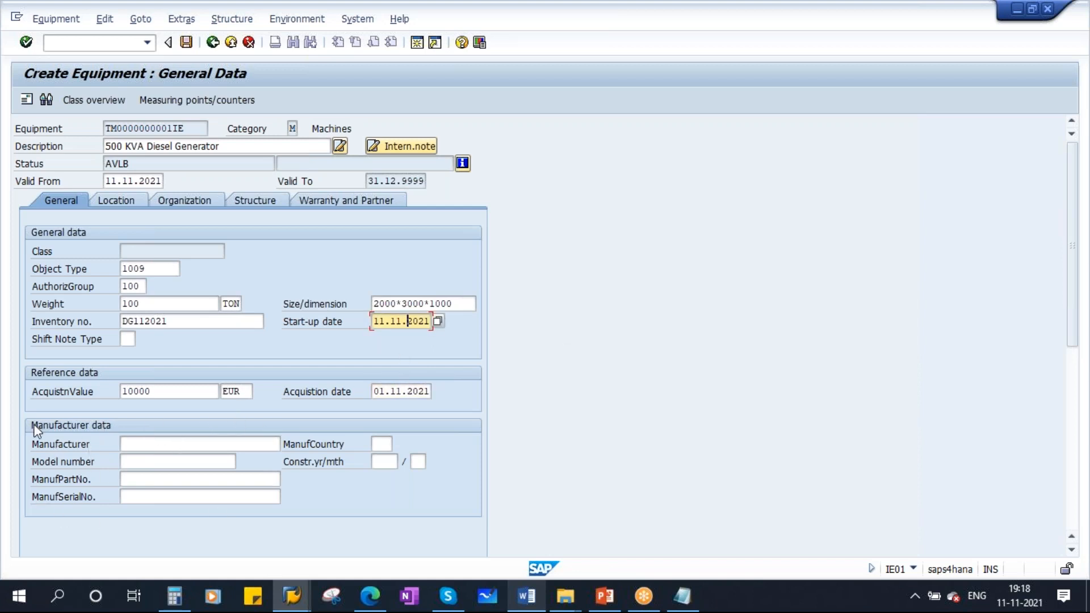
# - Set the manufacturer to Caterpiller India limited from the suggestion and move to the manufacturer country
pyautogui.click(147, 442)
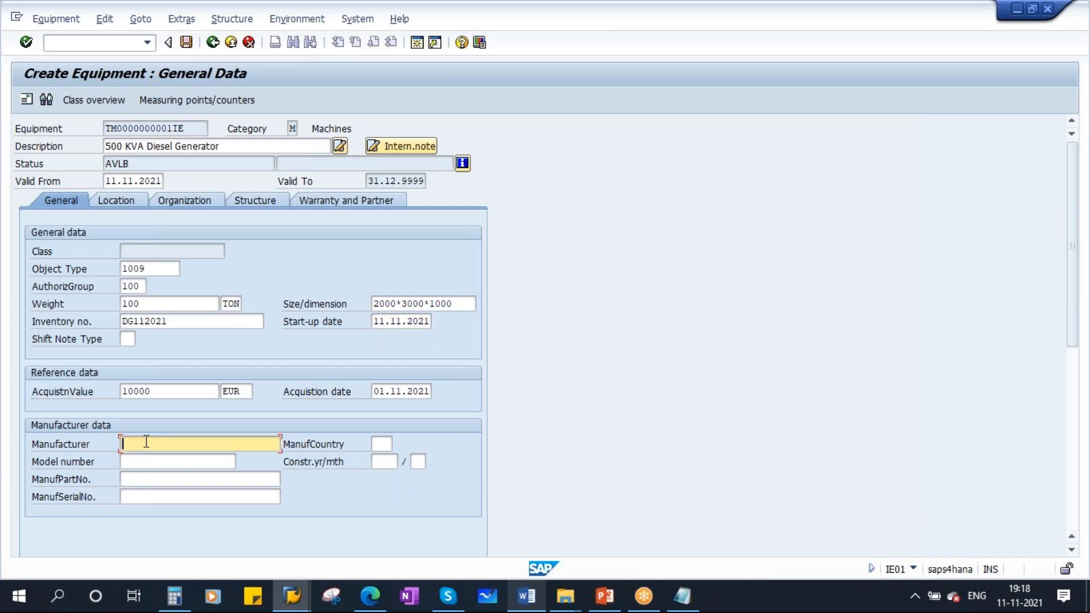
pyautogui.write('Cat')
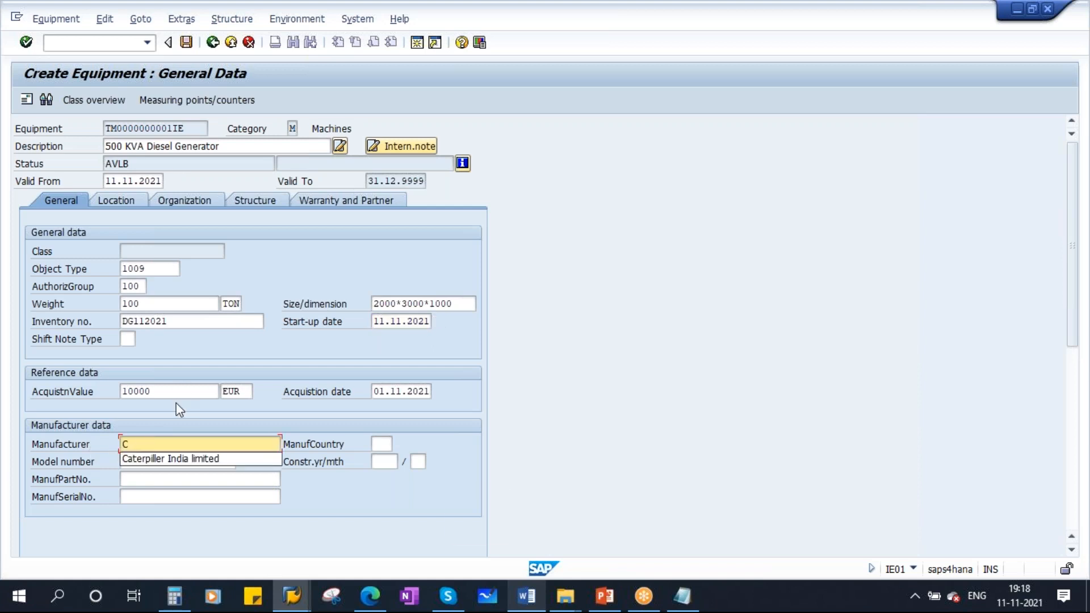
pyautogui.click(209, 460)
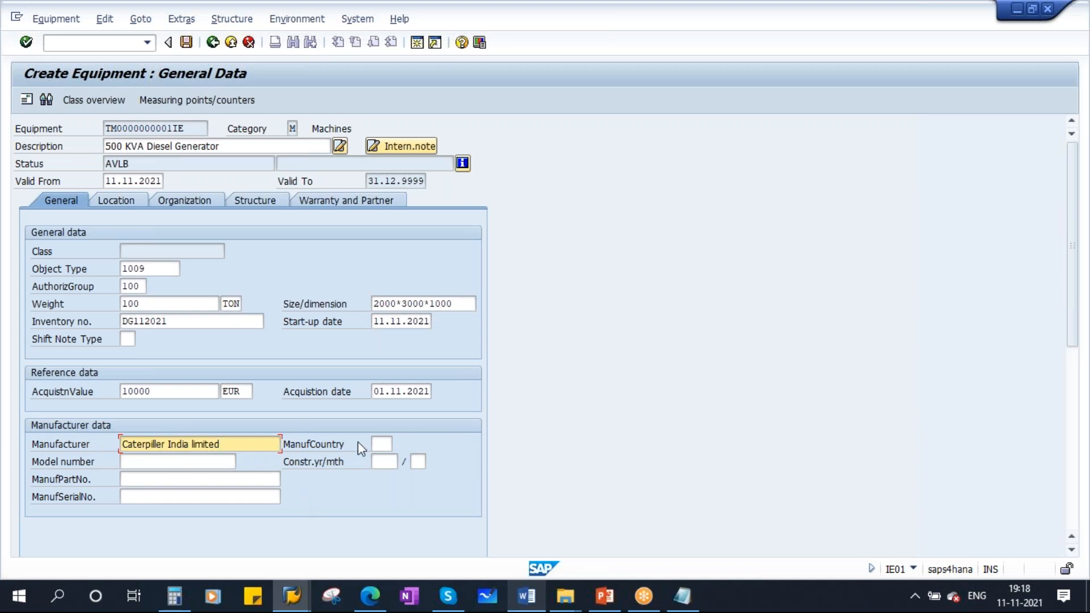
pyautogui.click(380, 444)
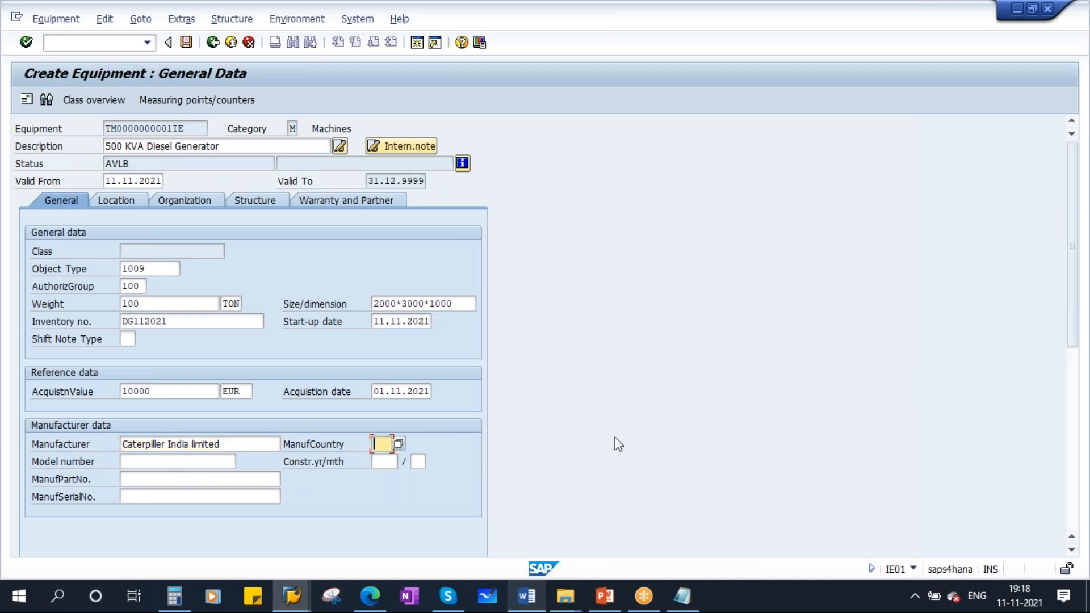
# - Set the manufacturer country to IN
pyautogui.press('capslock')
pyautogui.write('IN')
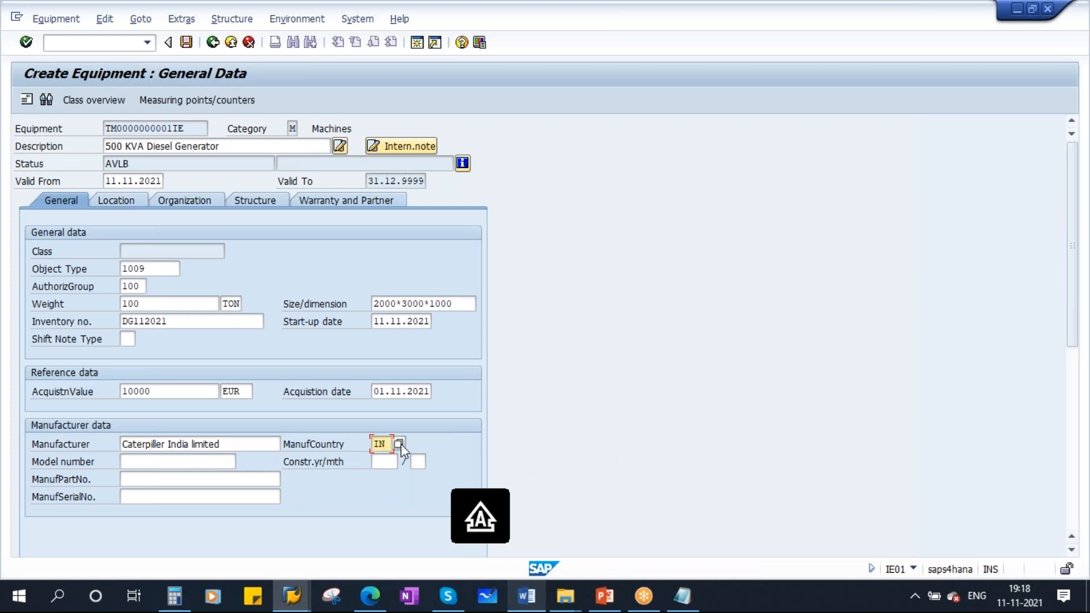
pyautogui.click(139, 464)
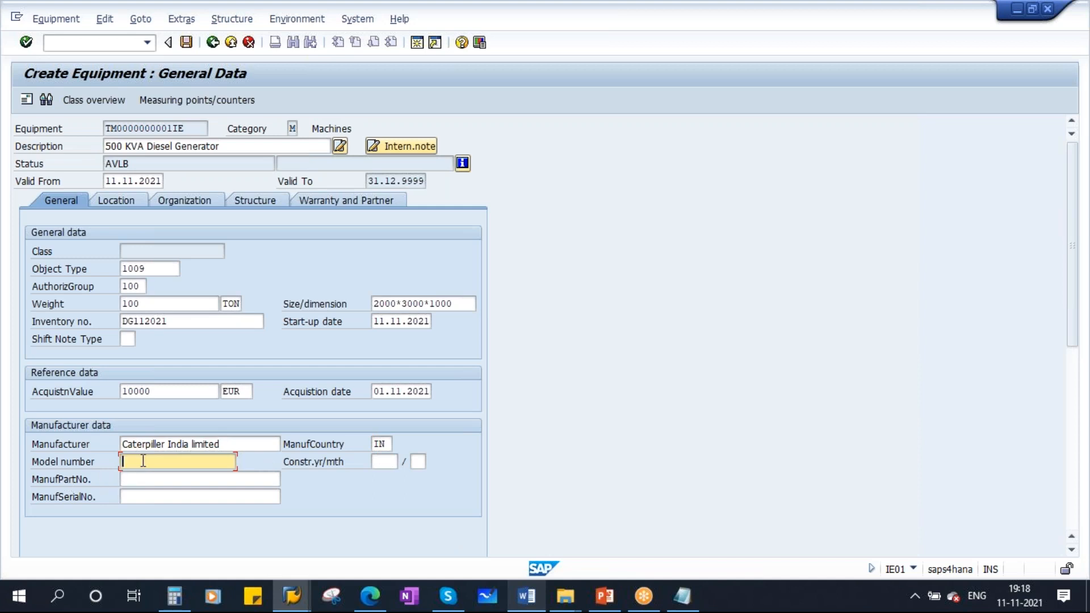
# - Enter CAT-2020-10 as the model number
pyautogui.write('CAT-')
pyautogui.write(' 2020')
pyautogui.write('-2020-')
pyautogui.write('10')
pyautogui.moveTo(188, 463); pyautogui.dragTo(72, 465)
pyautogui.click(391, 462)
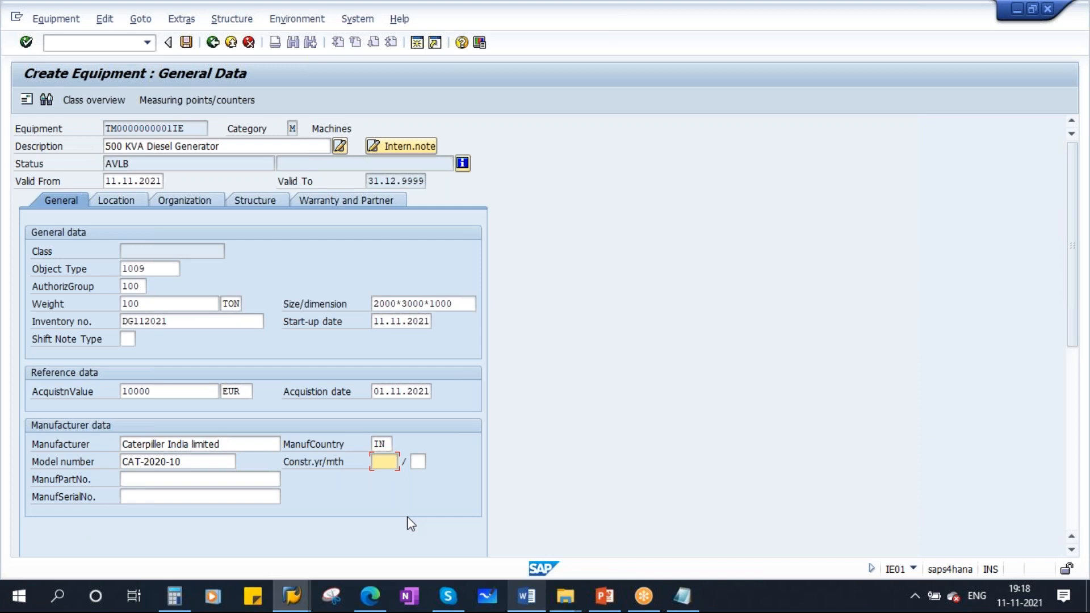
# - Set the construction year and month to 2020 / 12
pyautogui.write('2020 / 12')
pyautogui.moveTo(373, 465); pyautogui.dragTo(434, 468)
pyautogui.click(151, 480)
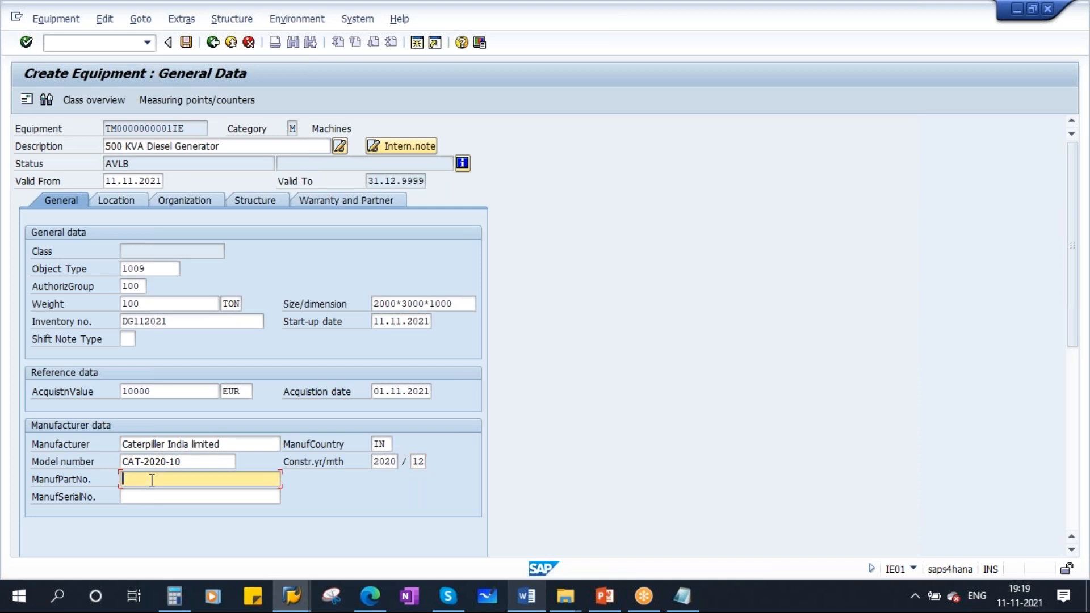
# - Enter CAT1234 as the manufacturer part number
pyautogui.write('CAT1234')
pyautogui.click(135, 497)
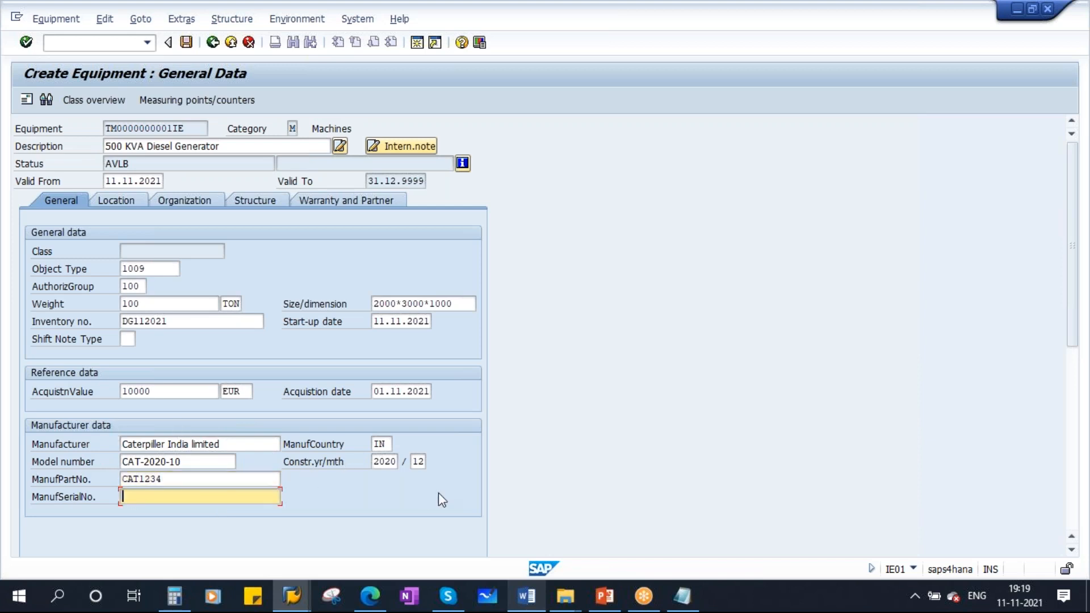
pyautogui.moveTo(230, 146); pyautogui.dragTo(86, 147)
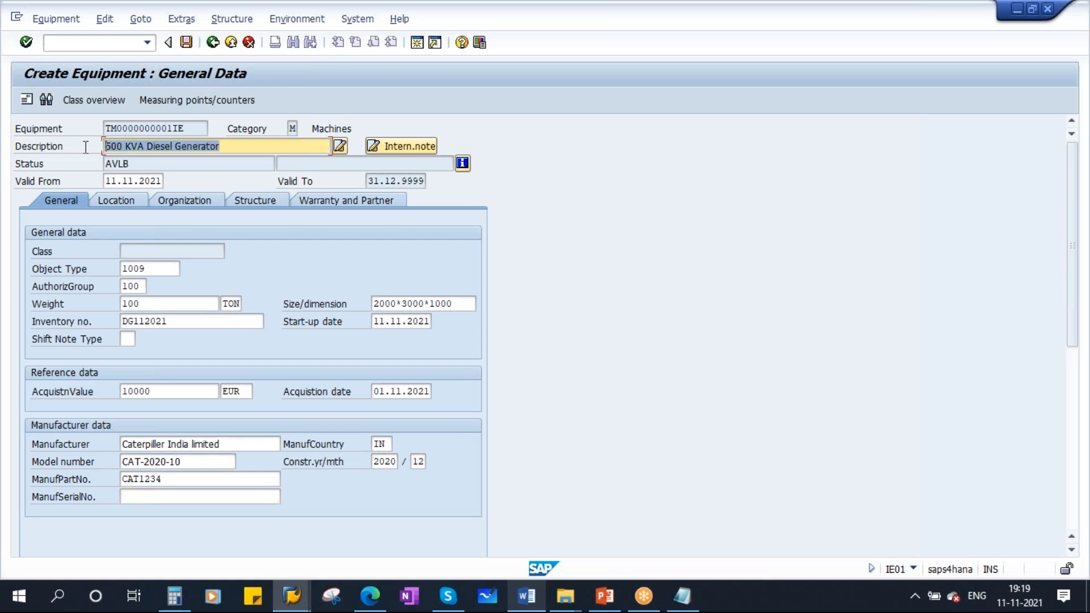
pyautogui.click(133, 498)
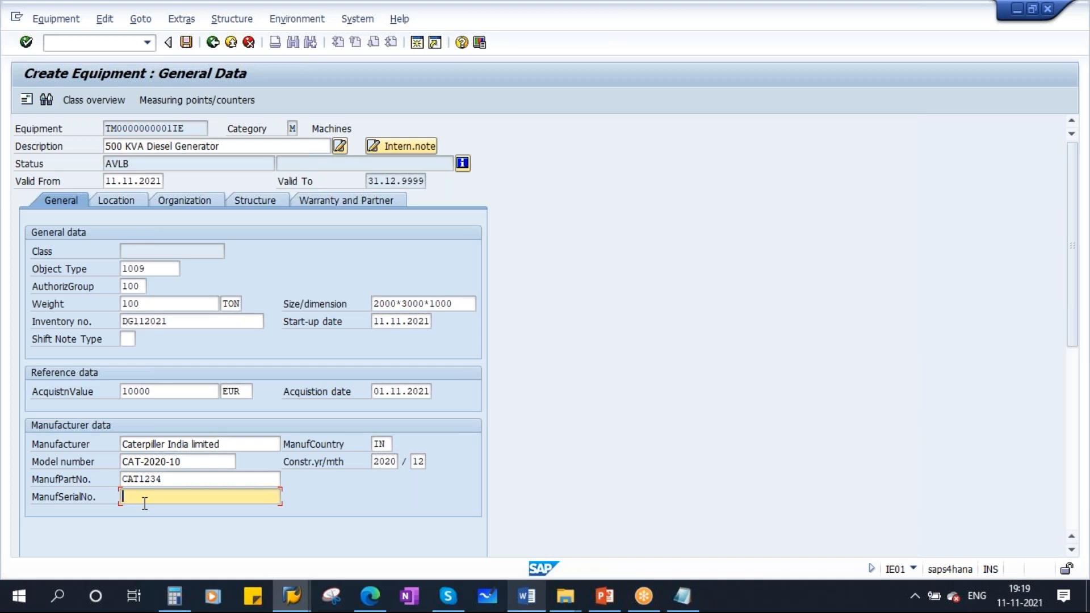
# - Enter CAT-2020-10-324 as the manufacturer serial number and confirm the entries
pyautogui.write('CAT')
pyautogui.write('-2')
pyautogui.write('020')
pyautogui.write('-')
pyautogui.write('10')
pyautogui.write('-1121')
pyautogui.press('BackSpace')
pyautogui.press('BackSpace')
pyautogui.press('BackSpace')
pyautogui.write('324')
pyautogui.moveTo(232, 494); pyautogui.dragTo(92, 496)
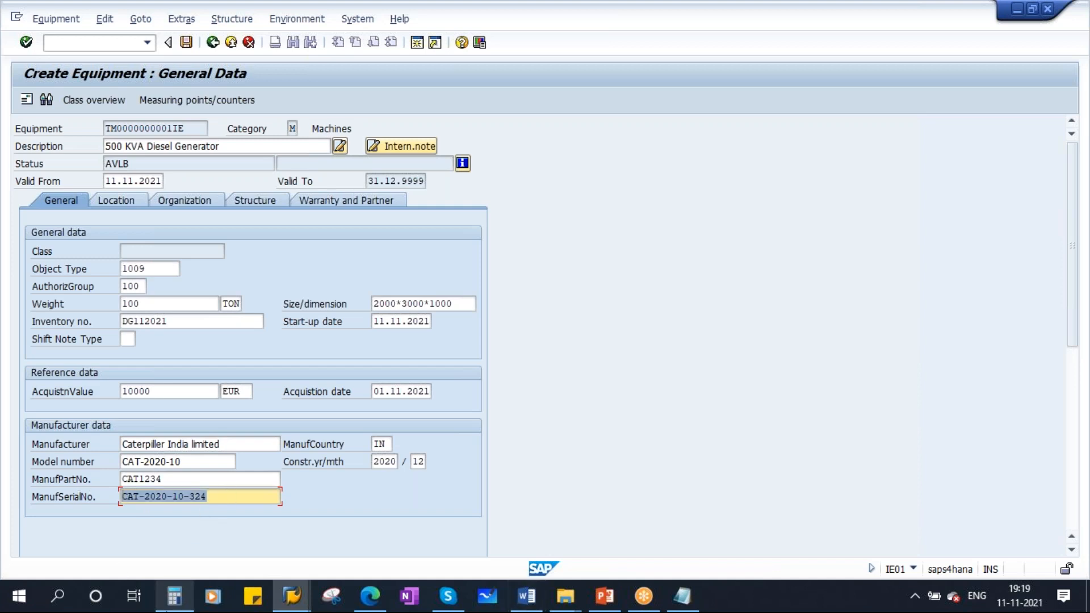
pyautogui.press('Return')
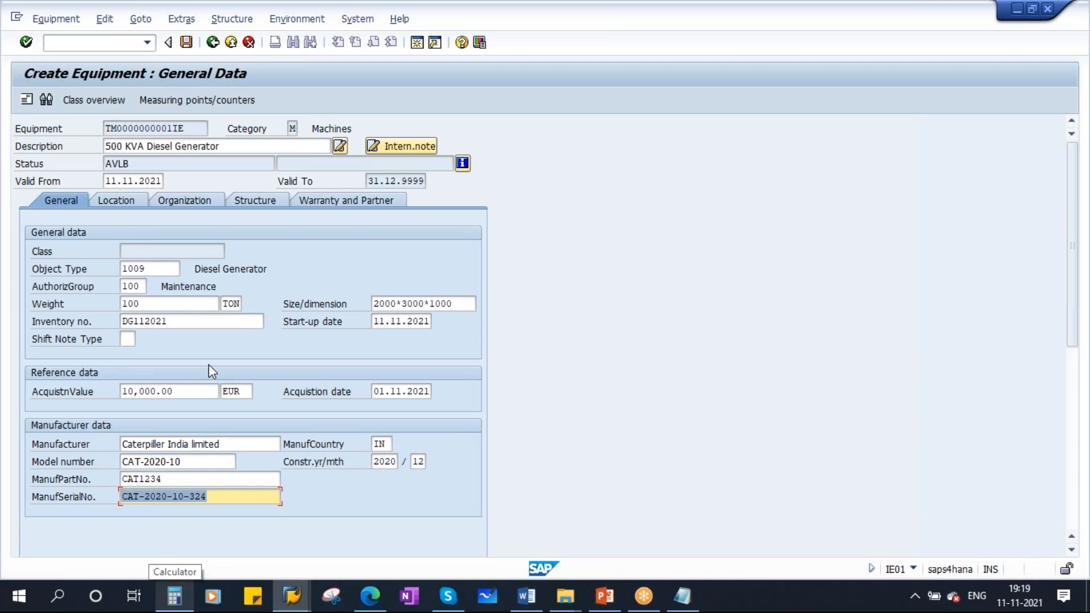
# - Switch to the Location tab and set the maintenance plant to 1710
pyautogui.click(116, 201)
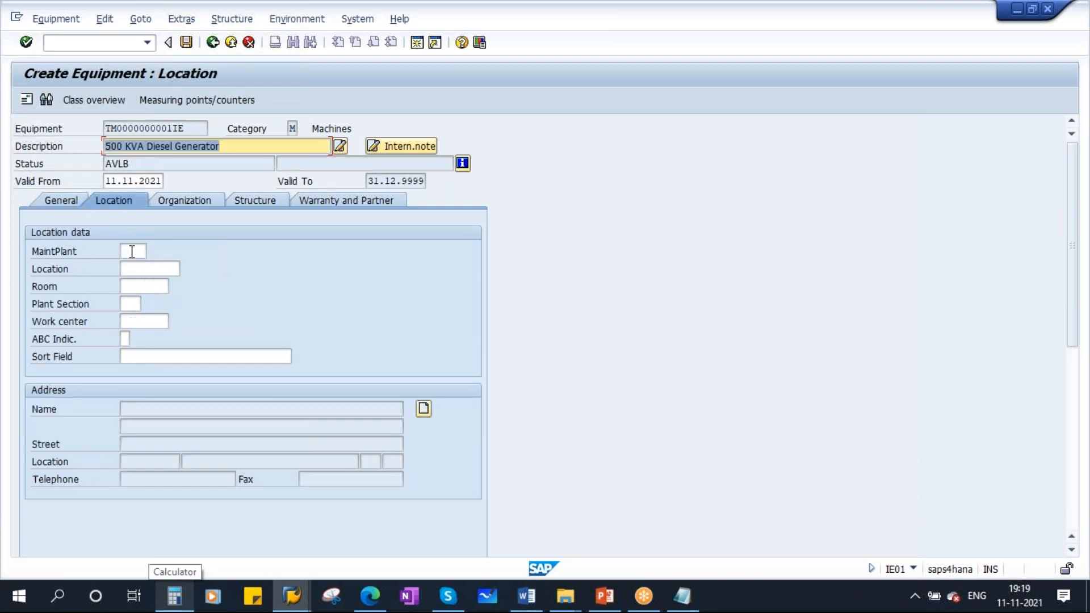
pyautogui.click(133, 251)
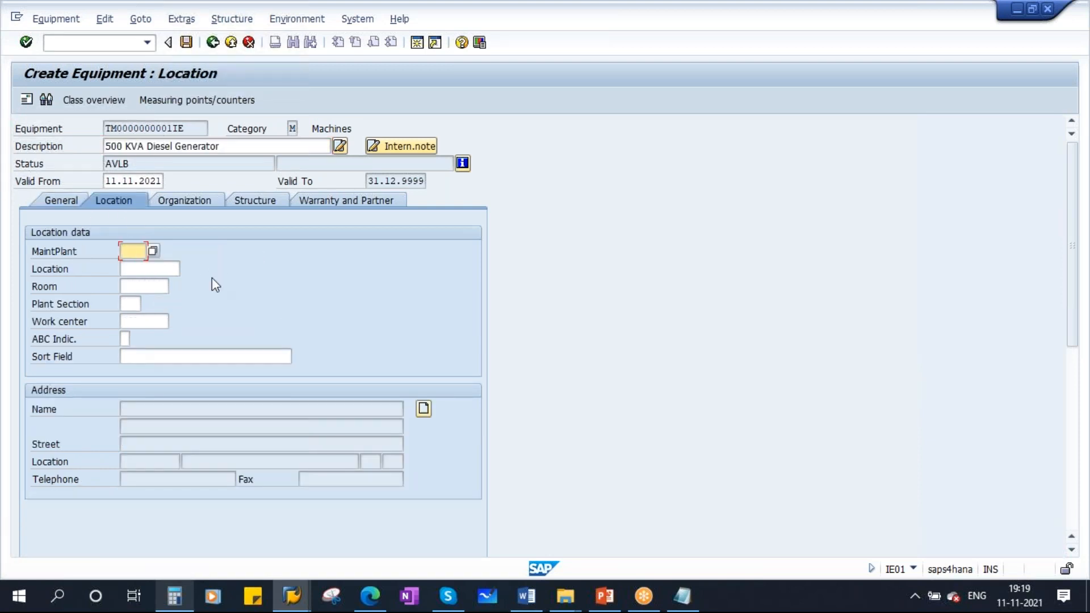
pyautogui.write('1710')
pyautogui.press('Return')
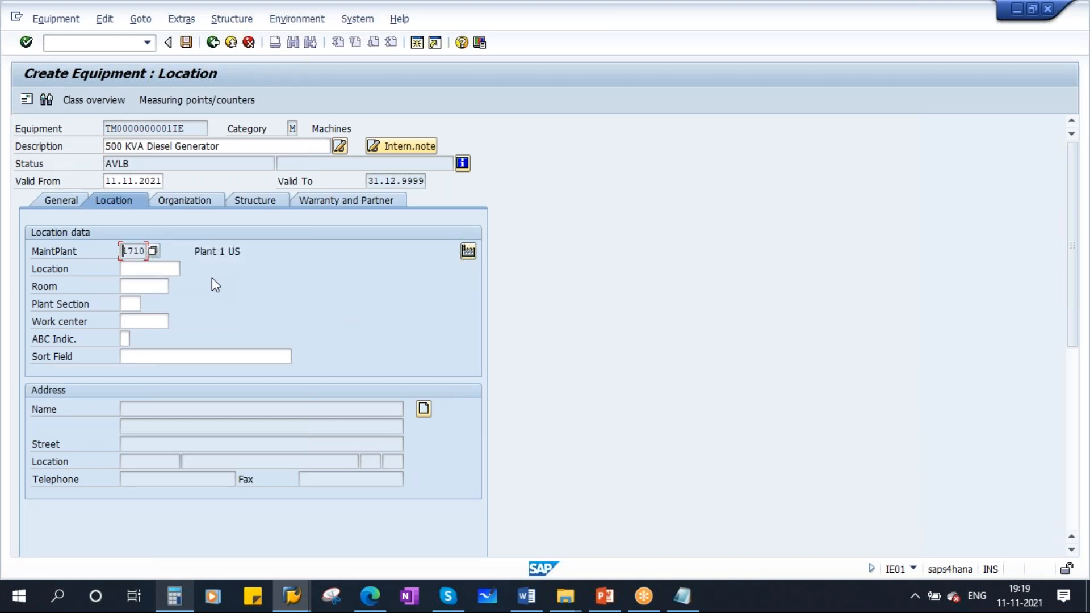
# - Pick location YM_1000, Maintenance Department, from the location search help
pyautogui.click(172, 271)
pyautogui.click(187, 269)
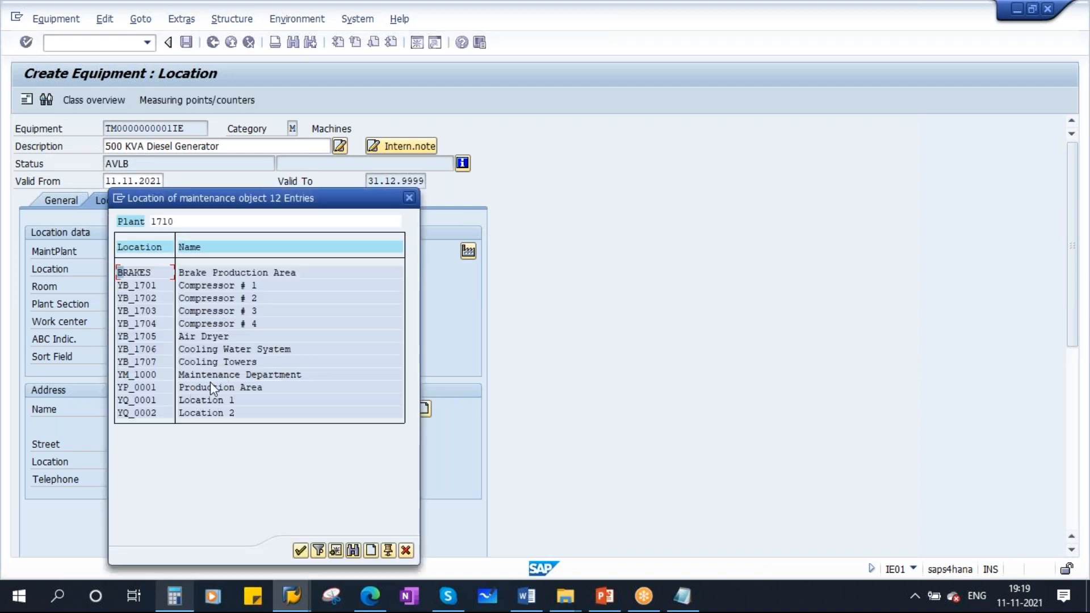
pyautogui.click(210, 376)
pyautogui.moveTo(242, 203); pyautogui.dragTo(329, 189)
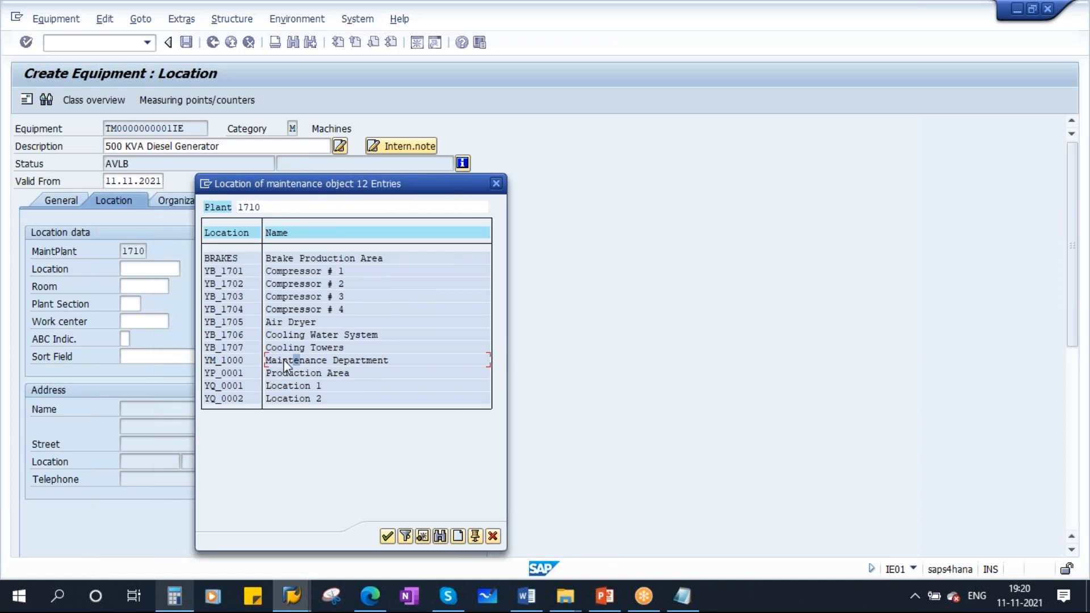
pyautogui.doubleClick(283, 360)
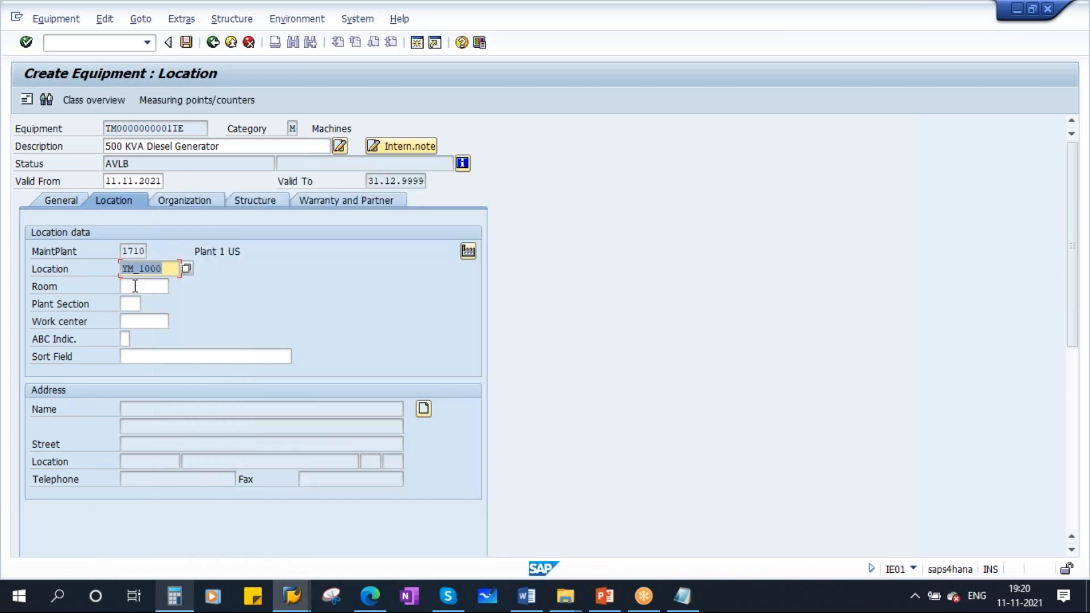
# - Enter RM-01 as the room
pyautogui.click(135, 286)
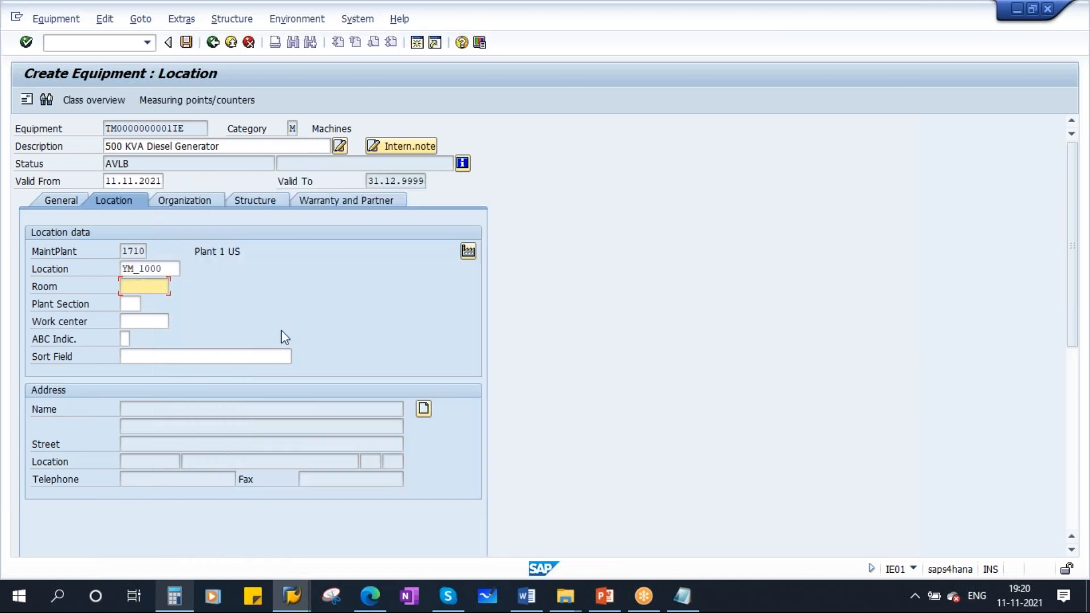
pyautogui.moveTo(224, 143); pyautogui.dragTo(90, 141)
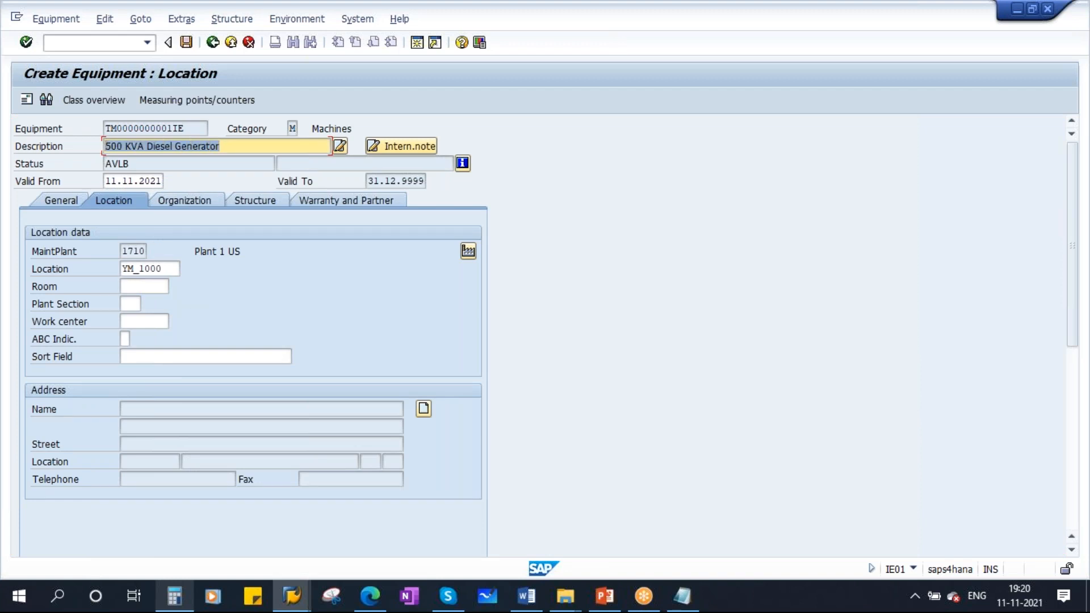
pyautogui.click(158, 286)
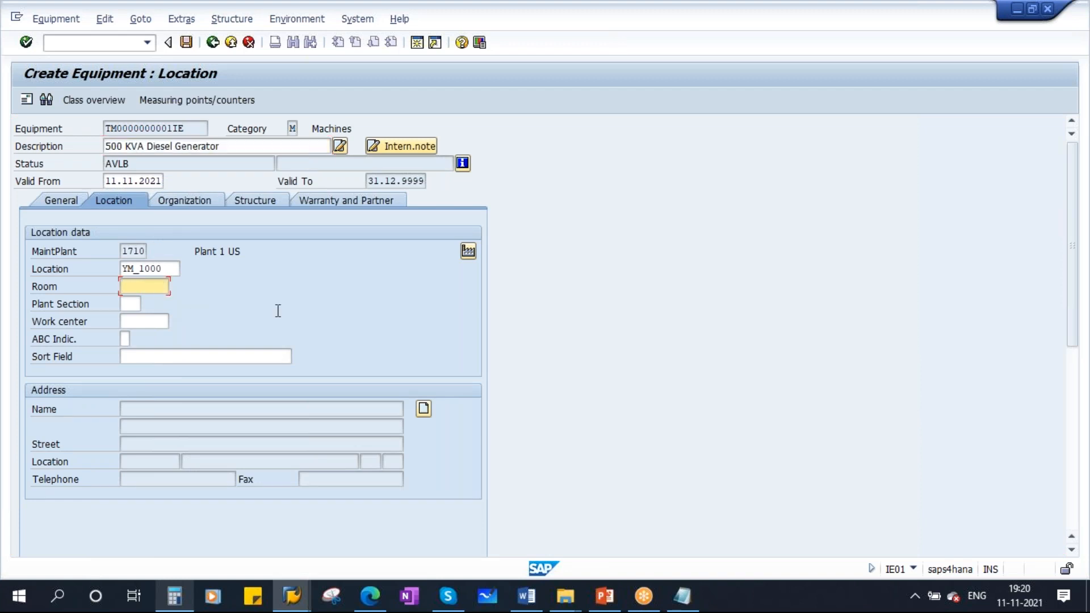
pyautogui.write('RM-01')
# - Set the ABC indicator to C, No effect on prod., from its search help
pyautogui.click(130, 305)
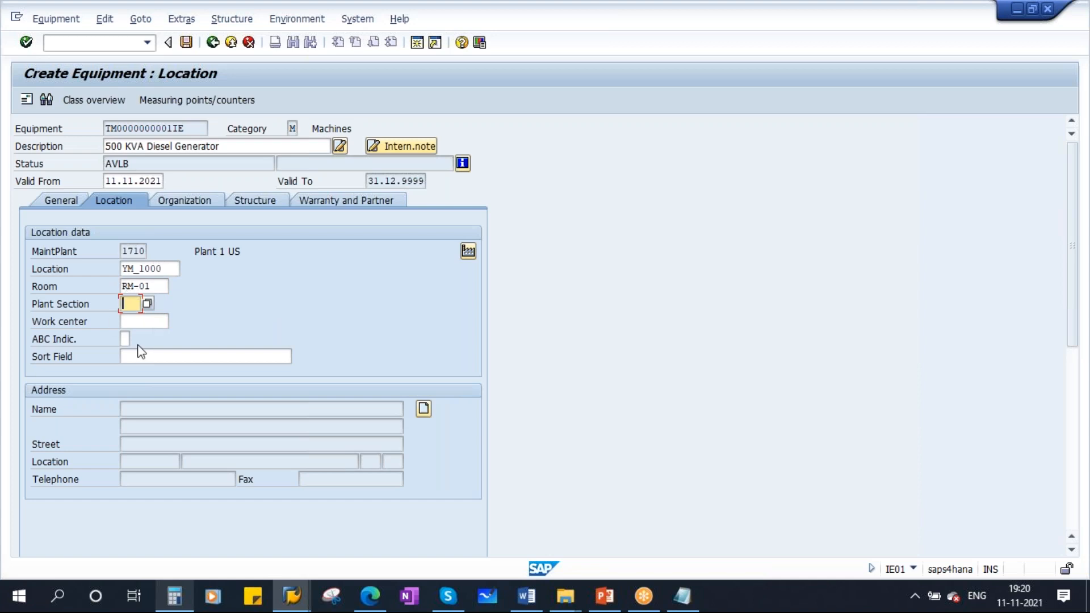
pyautogui.click(127, 321)
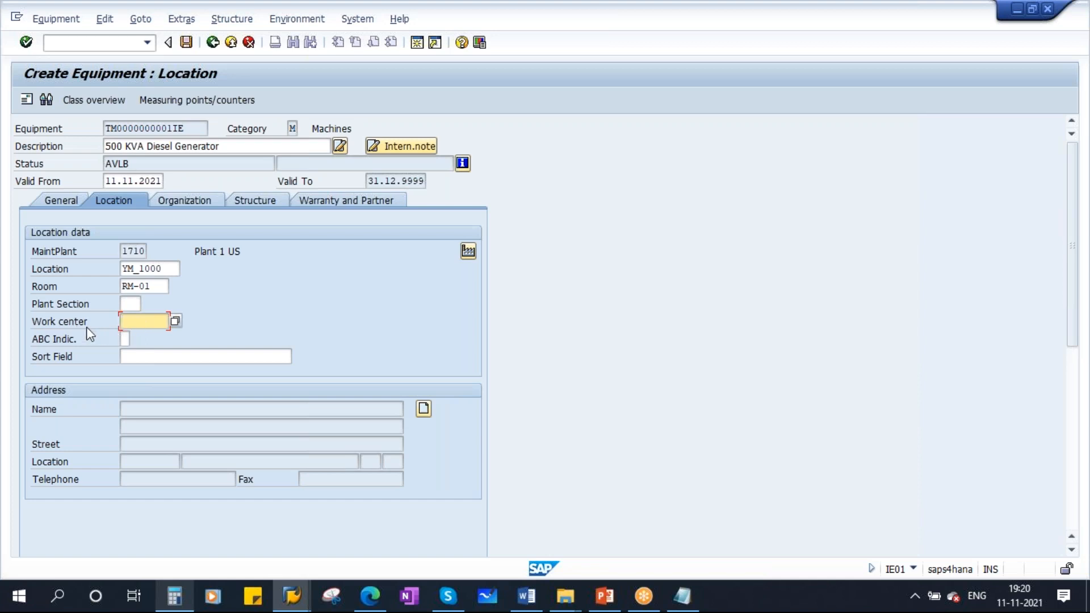
pyautogui.click(186, 202)
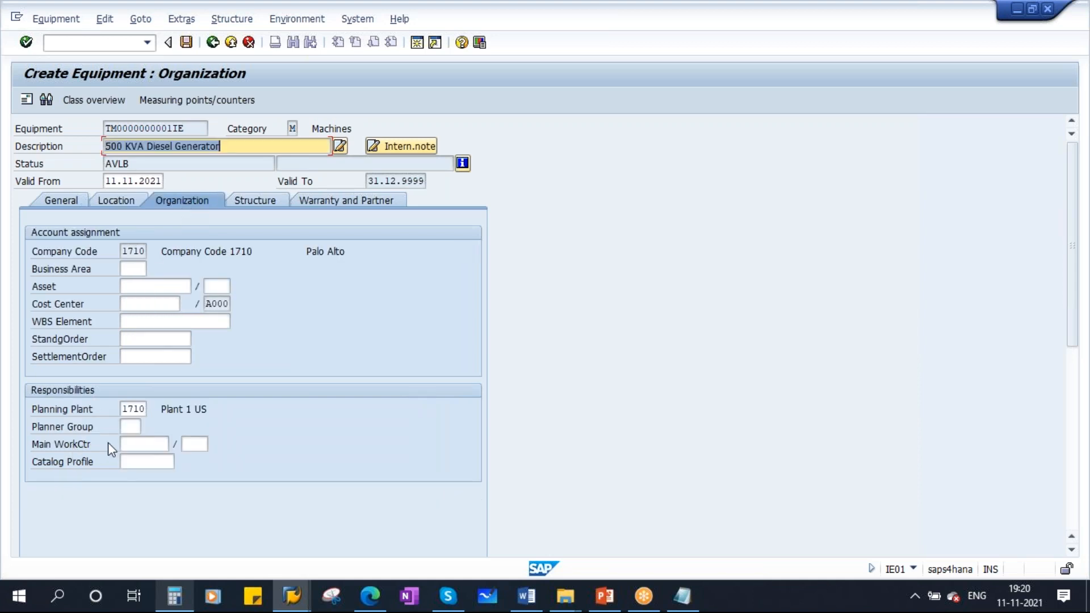
pyautogui.click(129, 443)
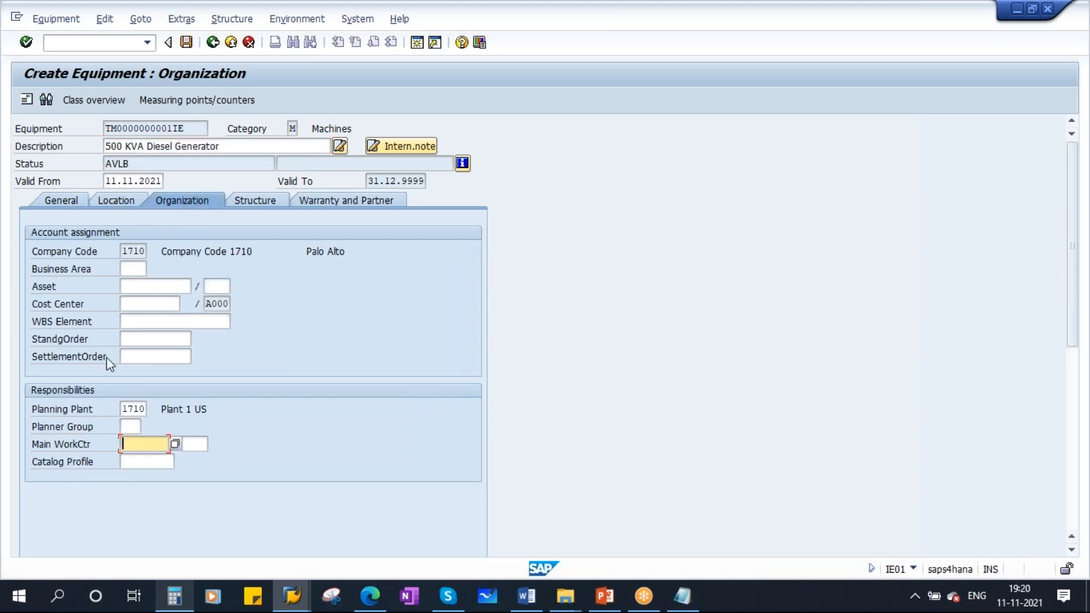
pyautogui.click(119, 203)
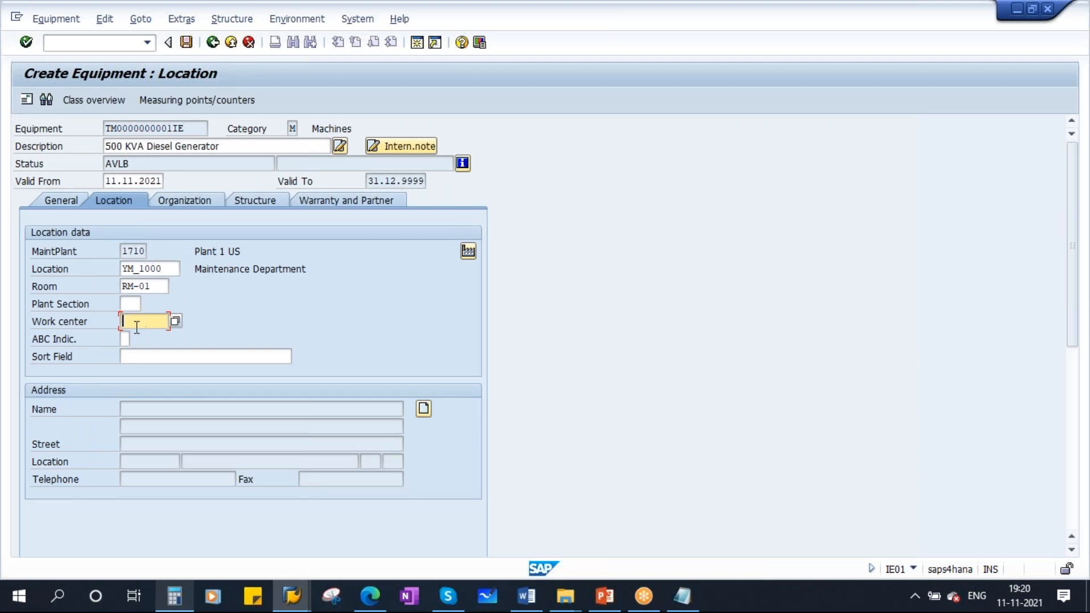
pyautogui.click(125, 339)
pyautogui.click(136, 339)
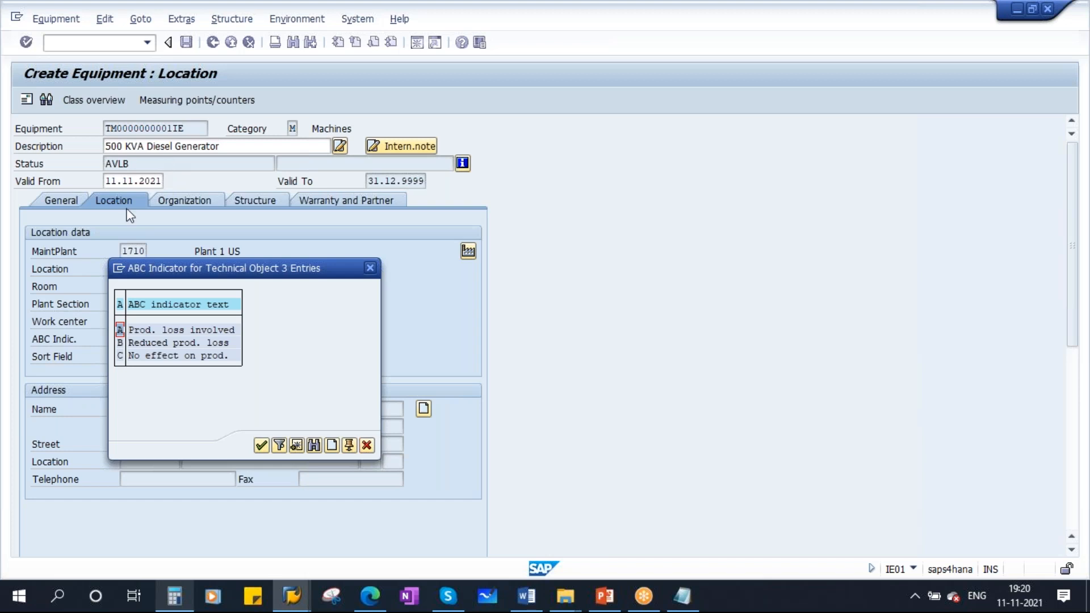
pyautogui.moveTo(218, 271); pyautogui.dragTo(301, 305)
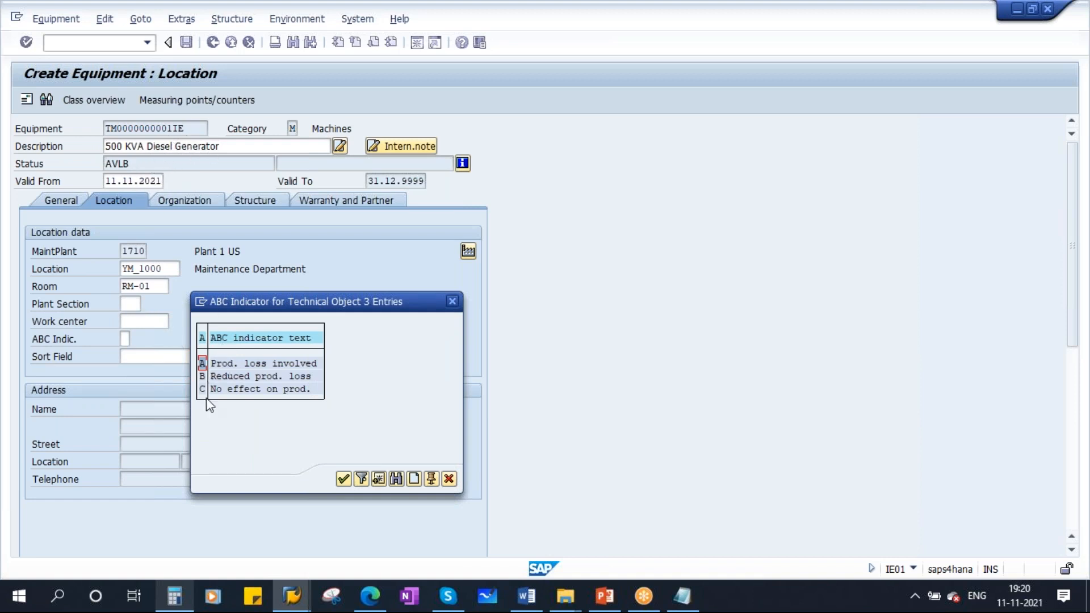
pyautogui.click(246, 391)
pyautogui.doubleClick(246, 391)
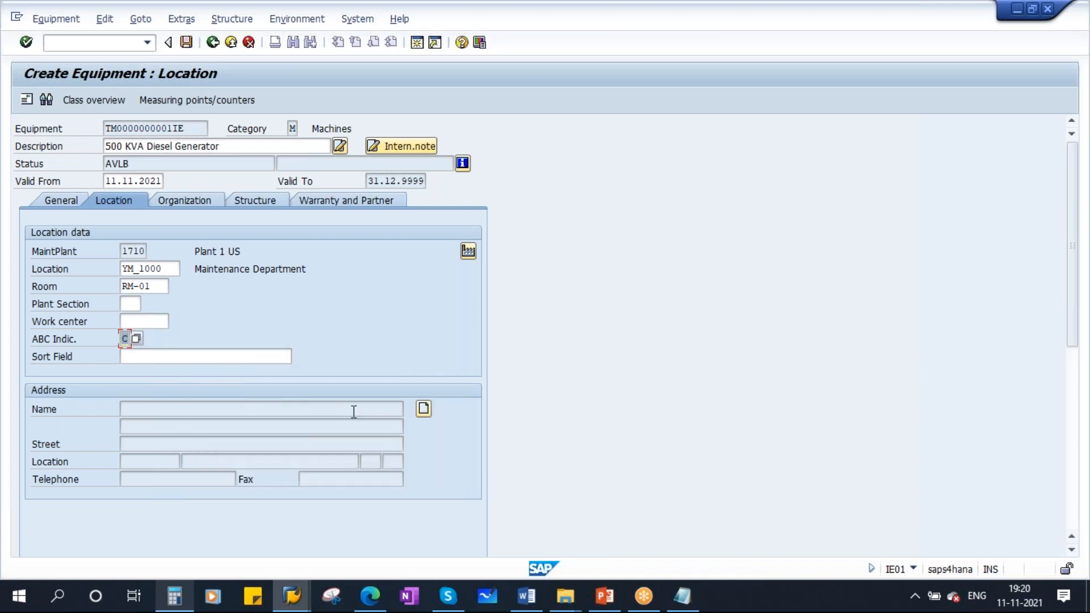
# - Enter DG as the sort field and confirm
pyautogui.click(156, 357)
pyautogui.write('DG')
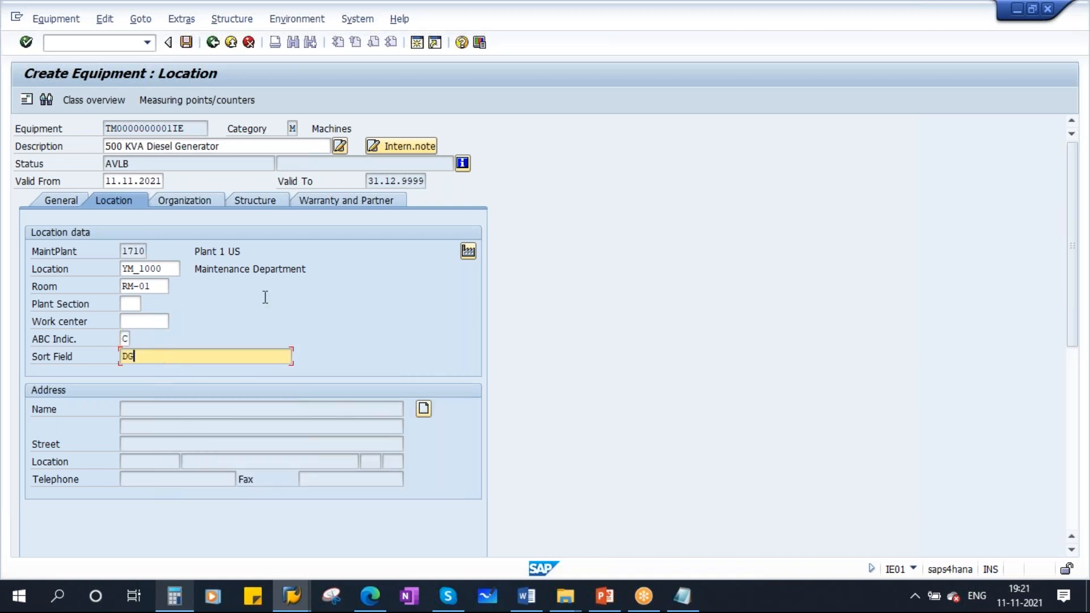
pyautogui.press('Return')
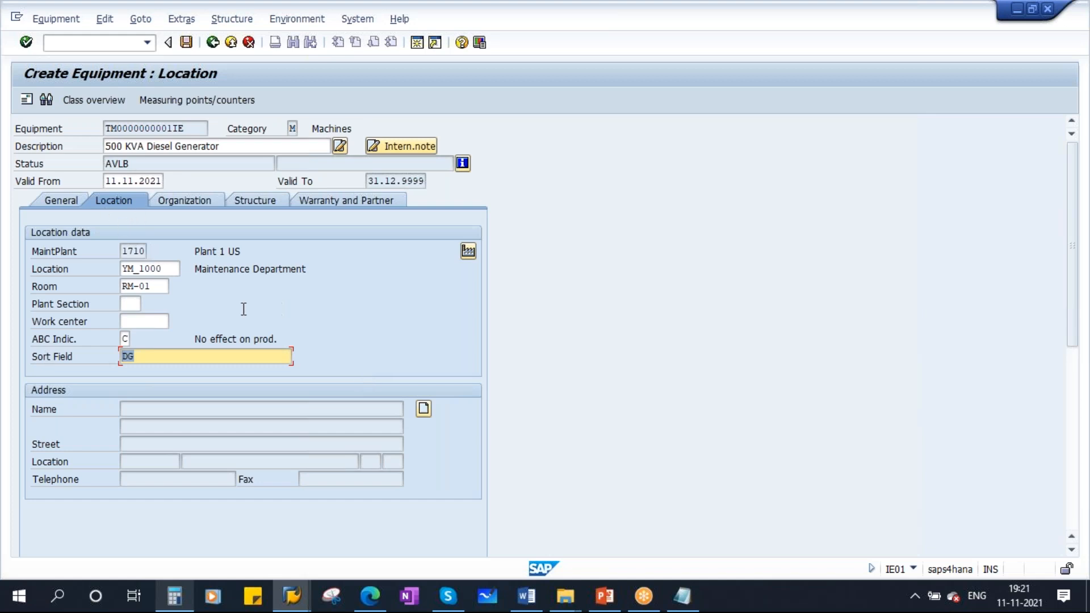
# - On the Organization tab, set the business area to 1602, manufacturing, from its search help
pyautogui.click(187, 203)
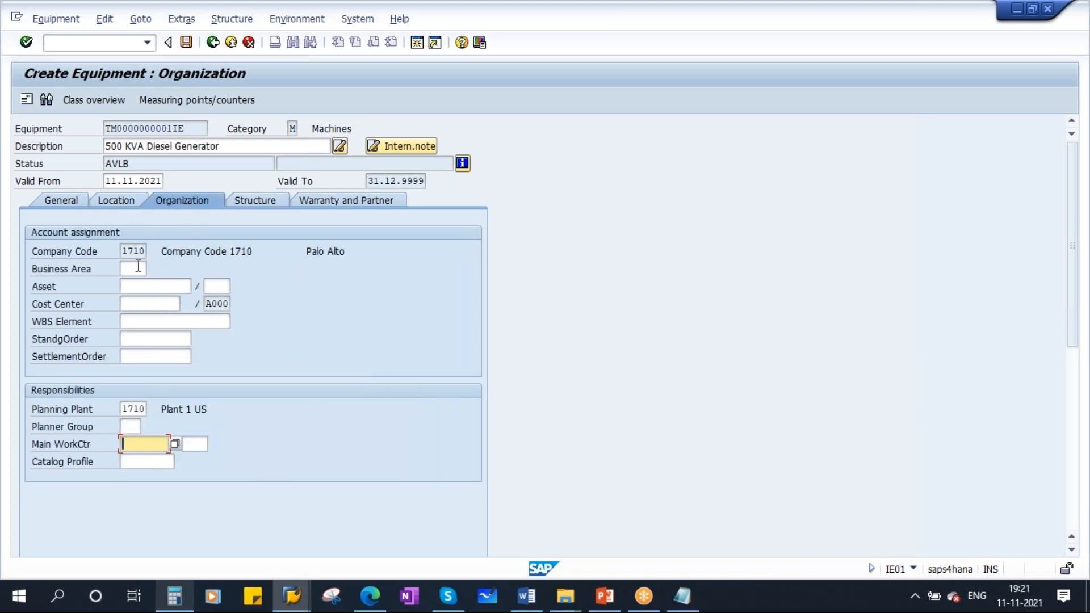
pyautogui.doubleClick(125, 253)
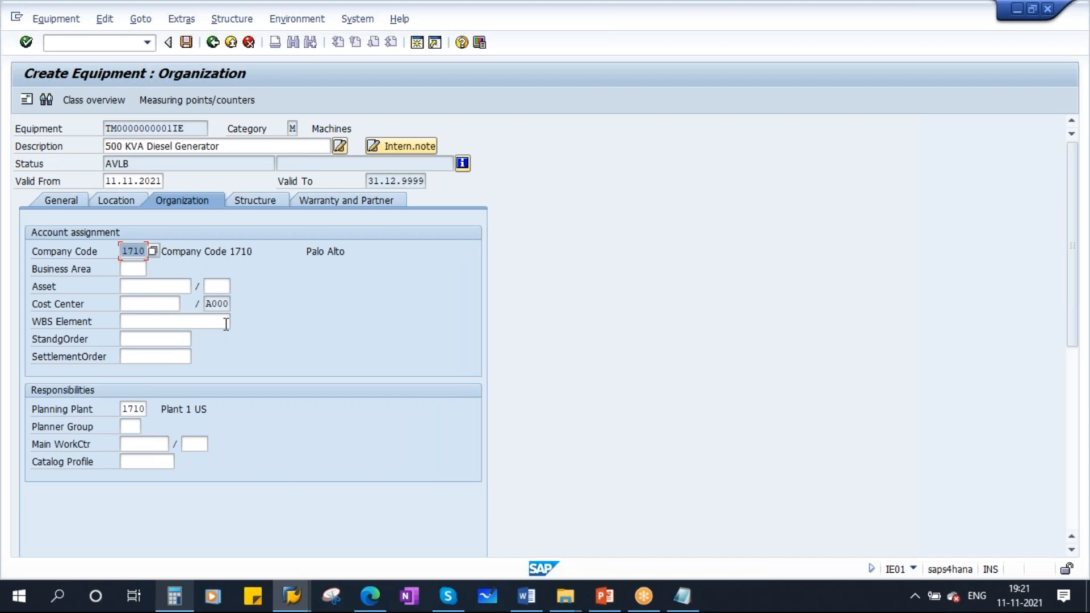
pyautogui.click(141, 270)
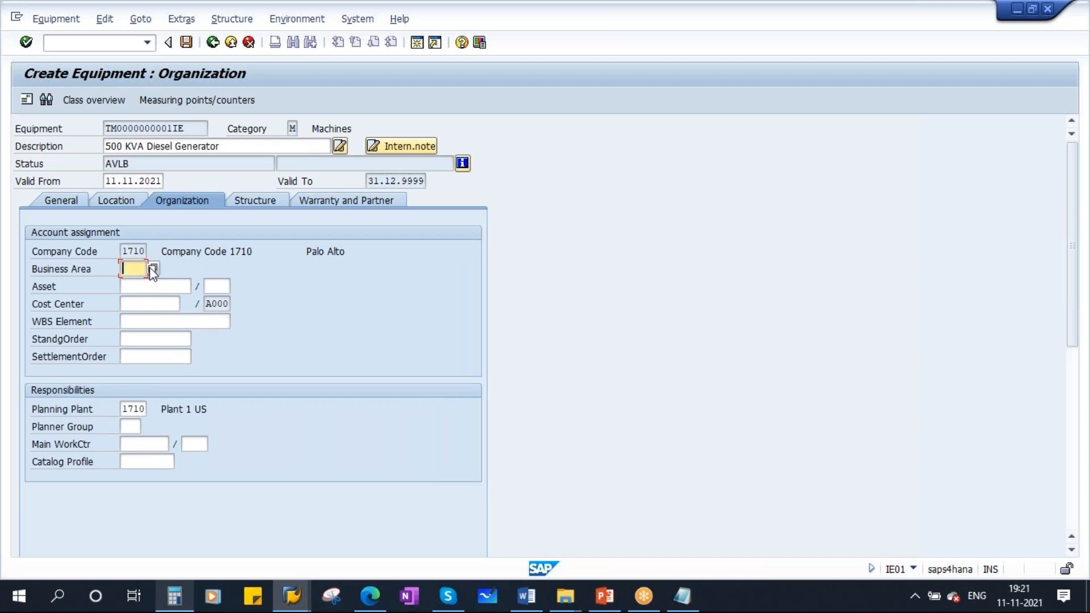
pyautogui.click(152, 269)
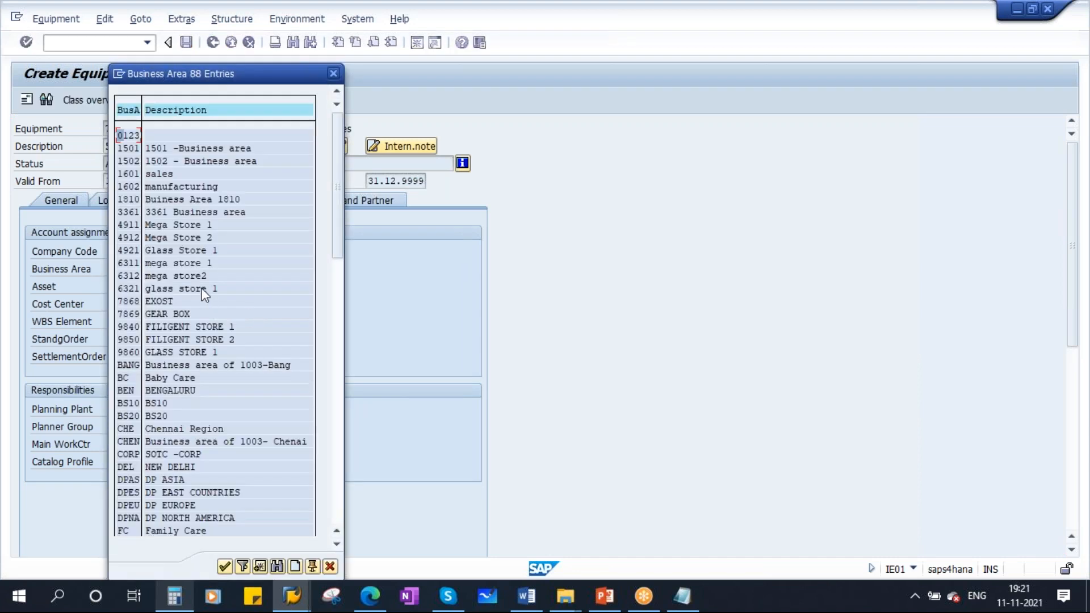
pyautogui.scroll(-2, 253, 435)
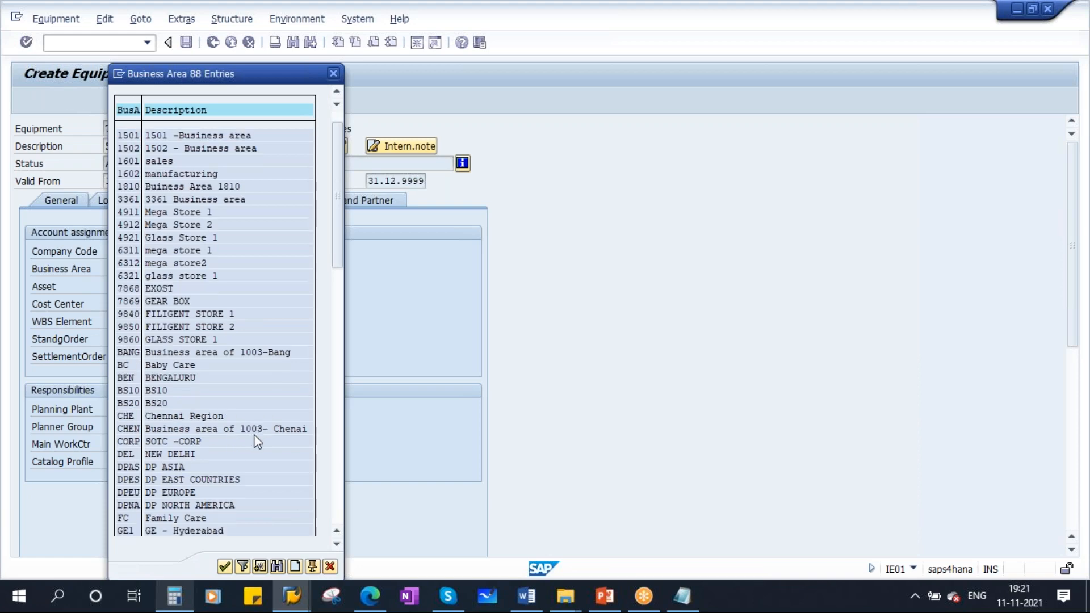
pyautogui.scroll(-7, 223, 389)
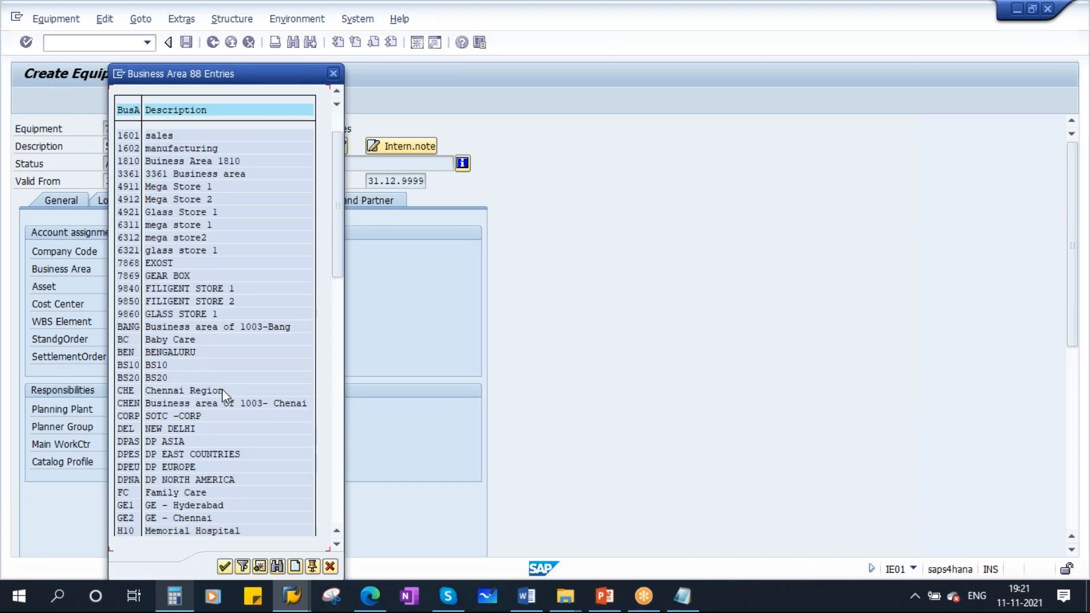
pyautogui.scroll(-1, 223, 392)
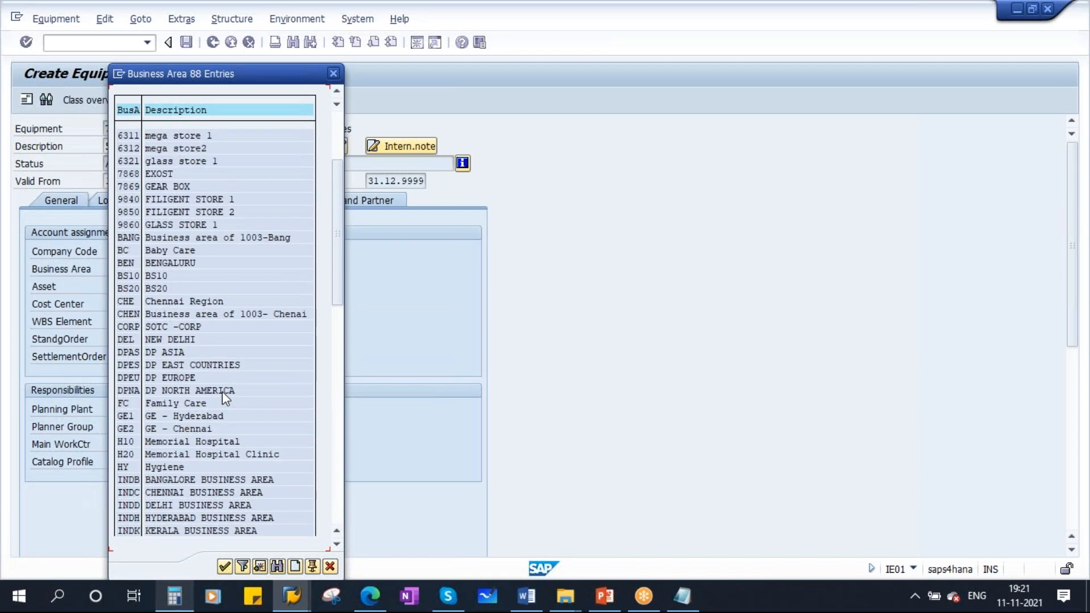
pyautogui.scroll(10, 221, 330)
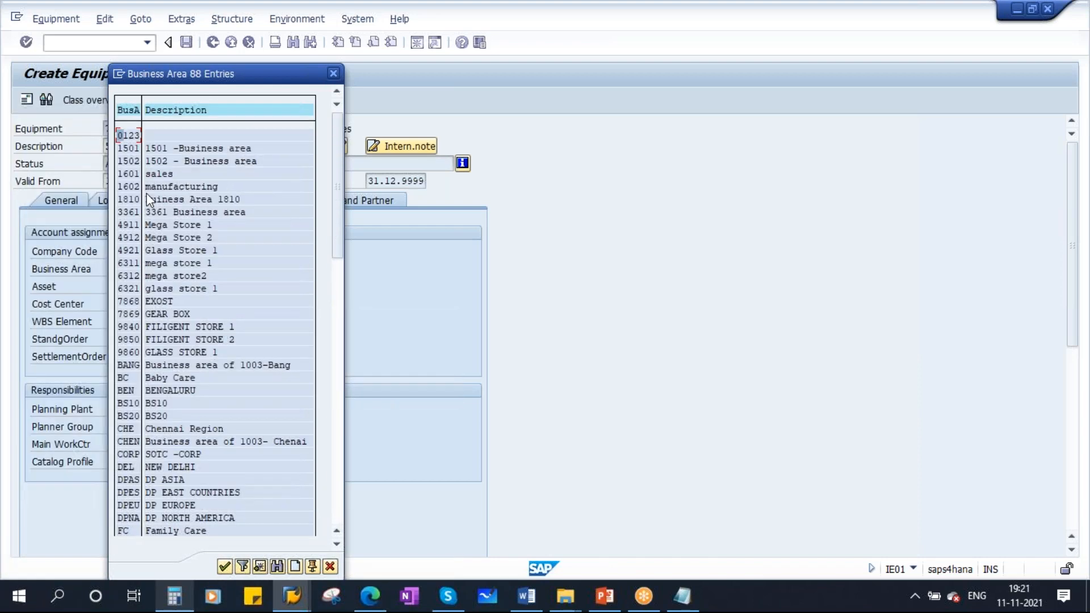
pyautogui.doubleClick(165, 187)
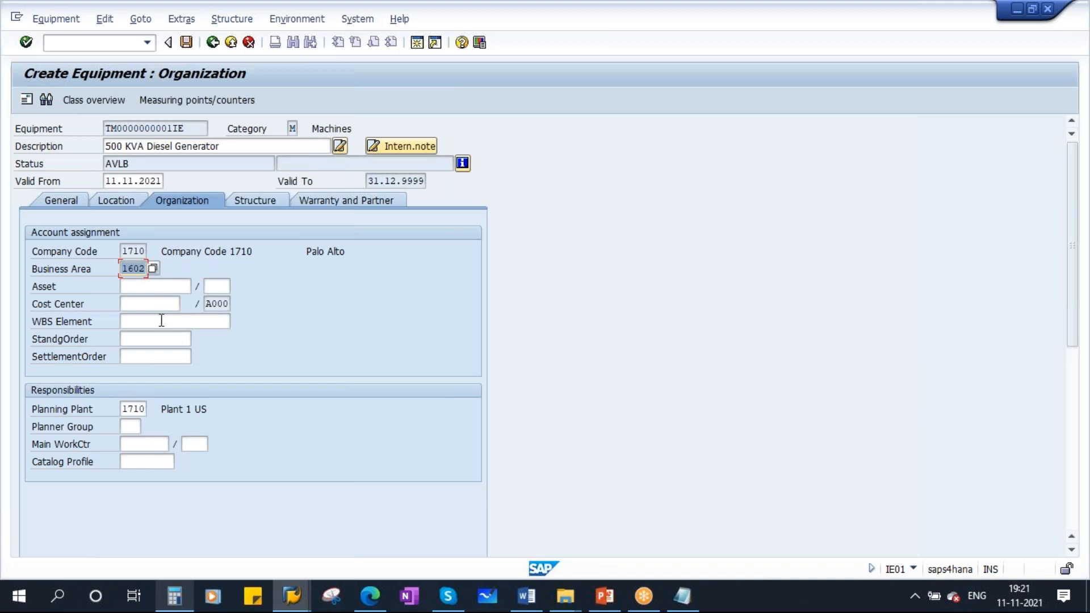
# - Enter cost center 17101701 from the field's entry history and confirm
pyautogui.click(142, 287)
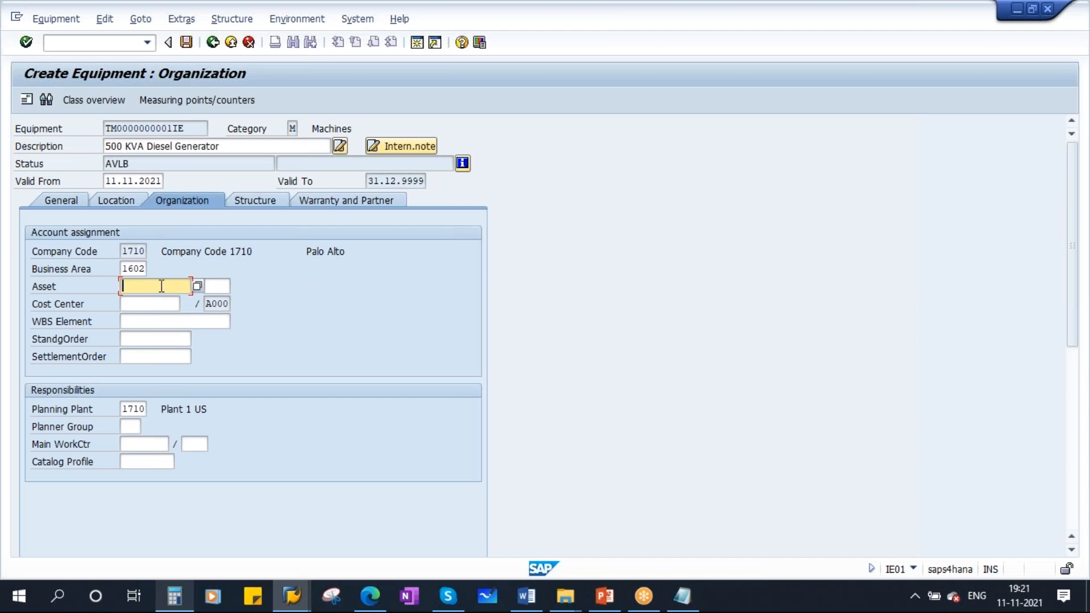
pyautogui.click(150, 305)
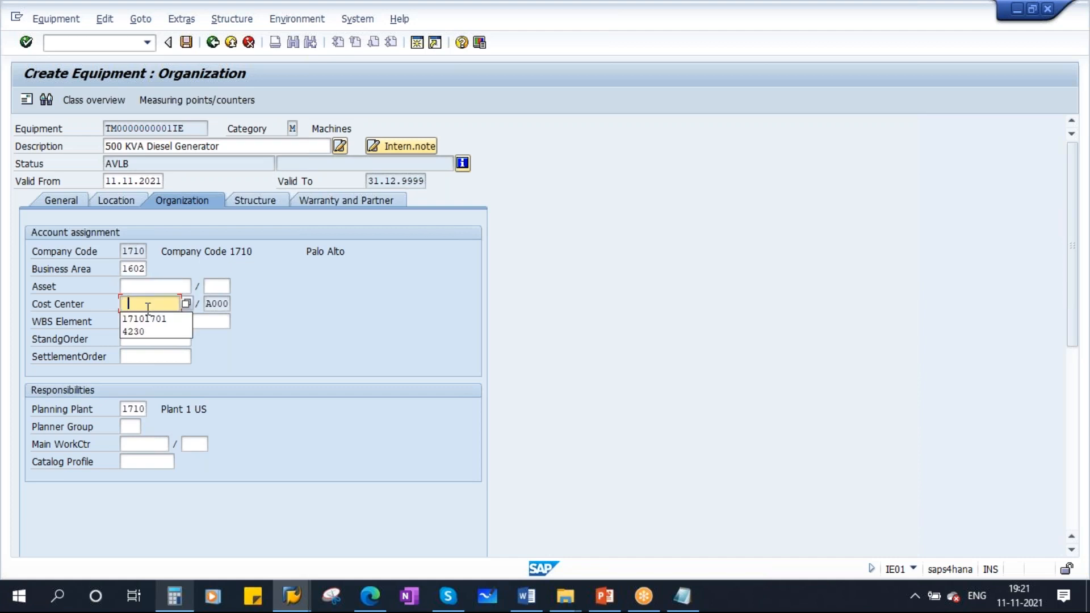
pyautogui.click(147, 316)
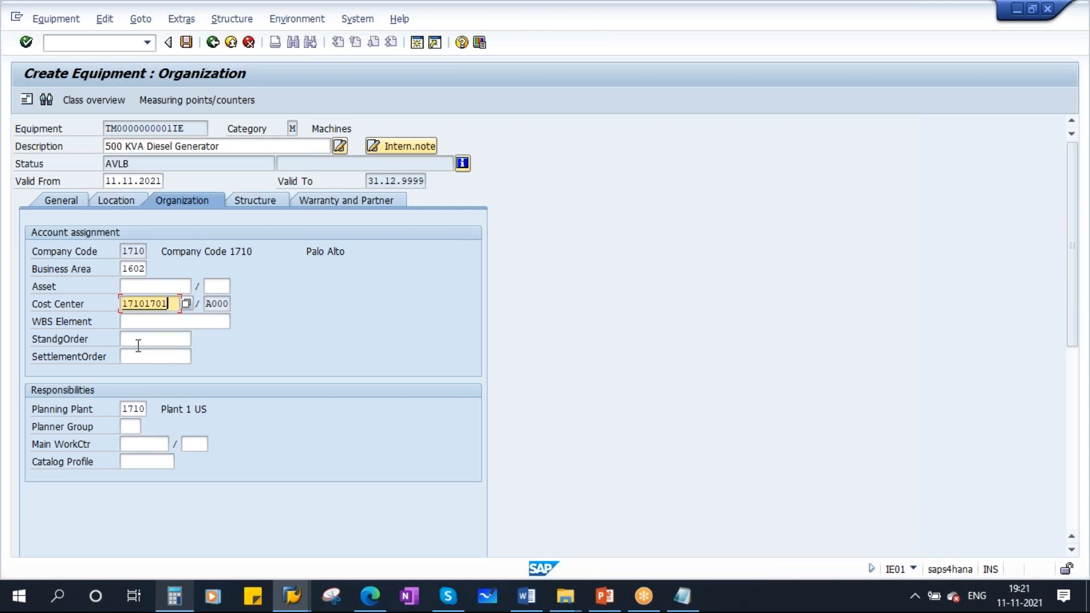
pyautogui.press('Return')
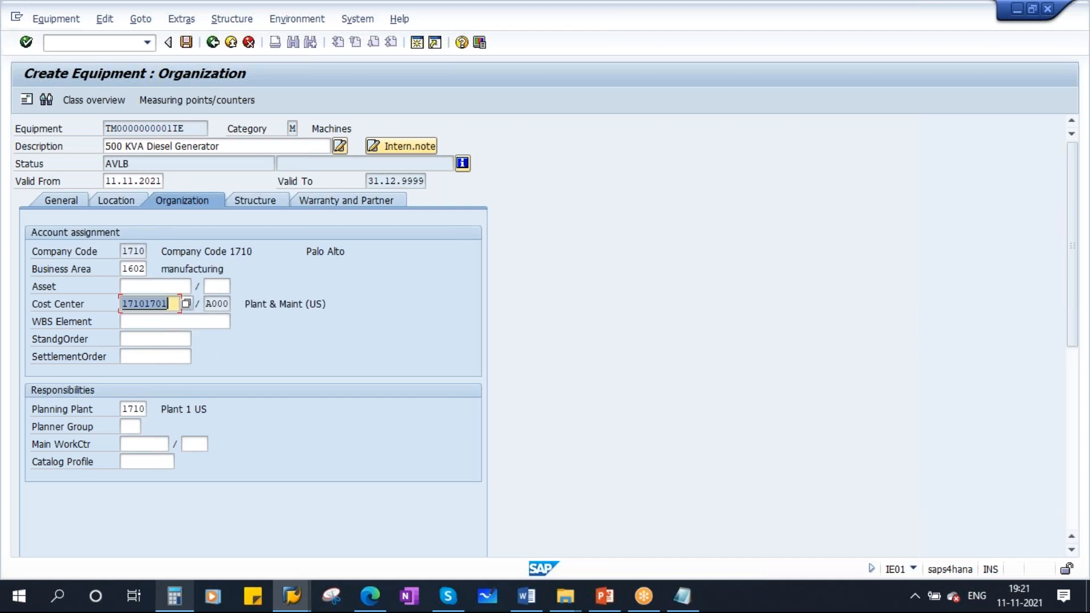
# - Set the planner group to 400, Mech Planner new, from its search help
pyautogui.doubleClick(124, 410)
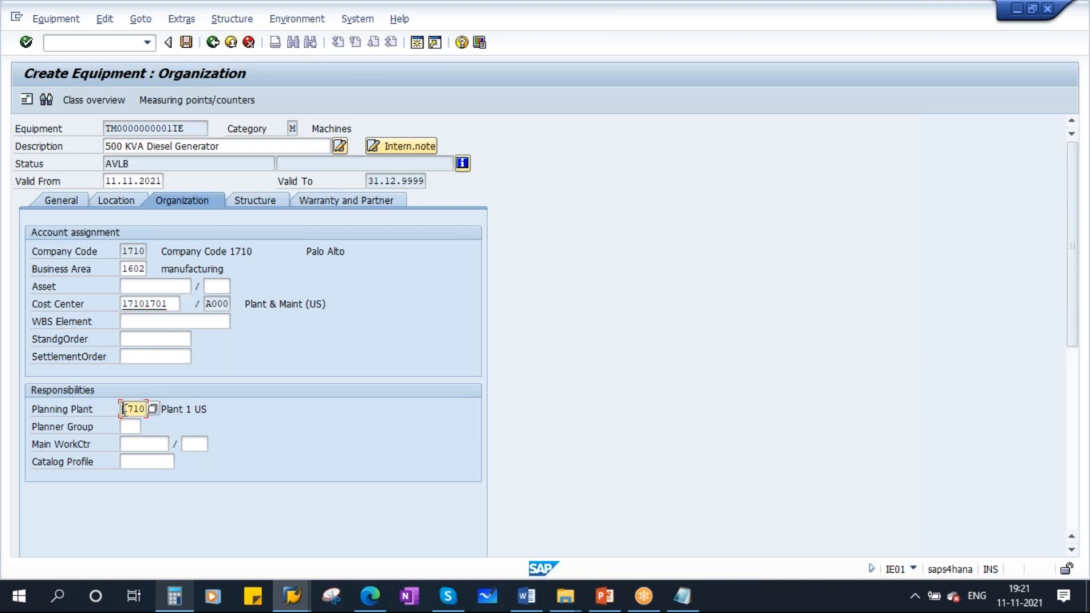
pyautogui.click(125, 425)
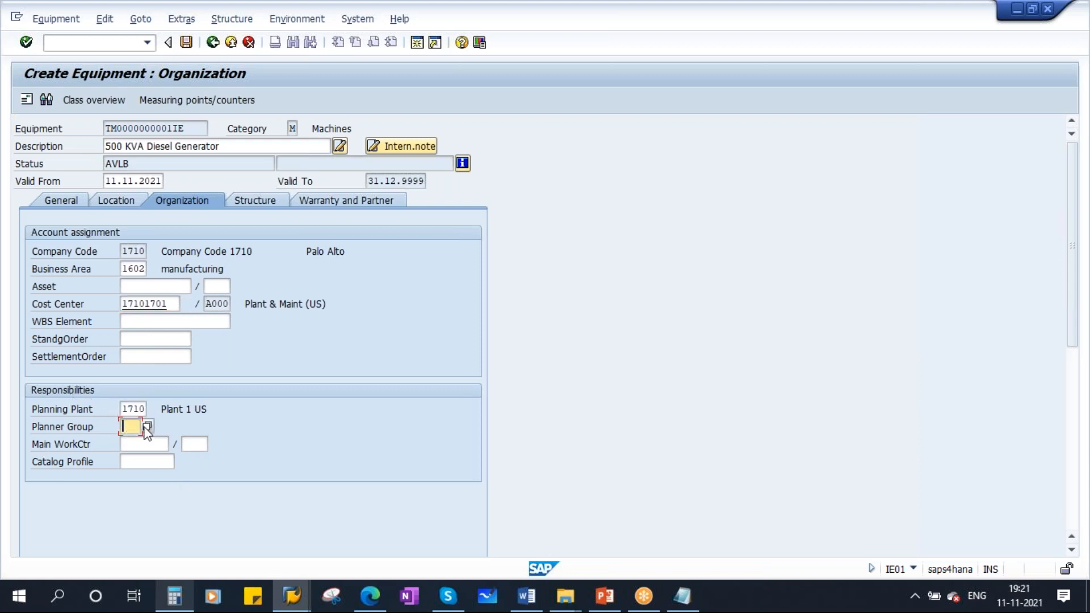
pyautogui.press('F4')
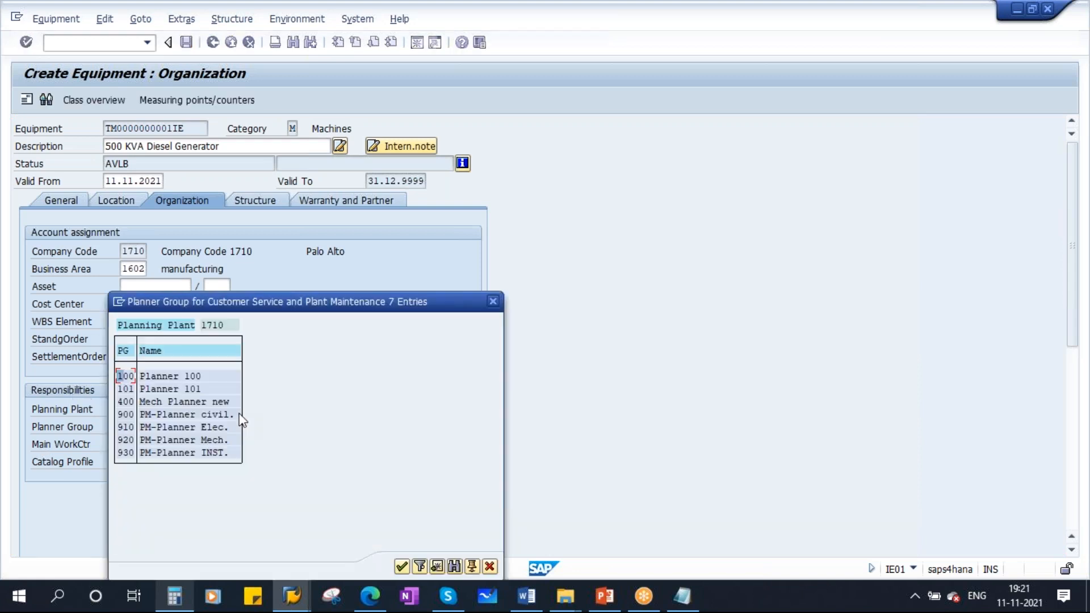
pyautogui.doubleClick(165, 402)
# - Set the main work center to HY-ME-01 from the entry history, confirm, and move to the catalog profile
pyautogui.click(136, 443)
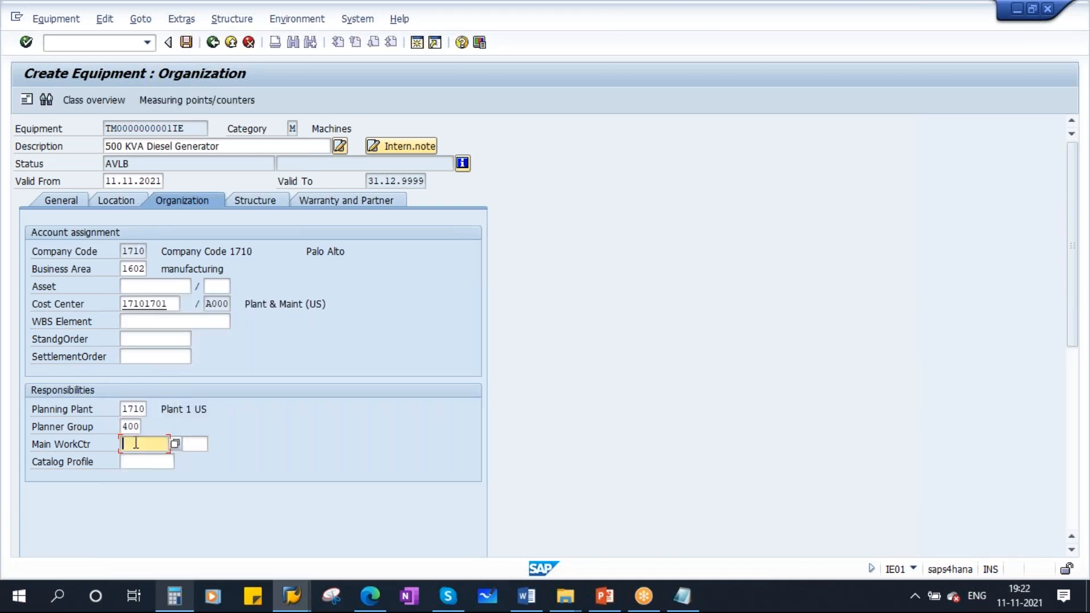
pyautogui.click(137, 443)
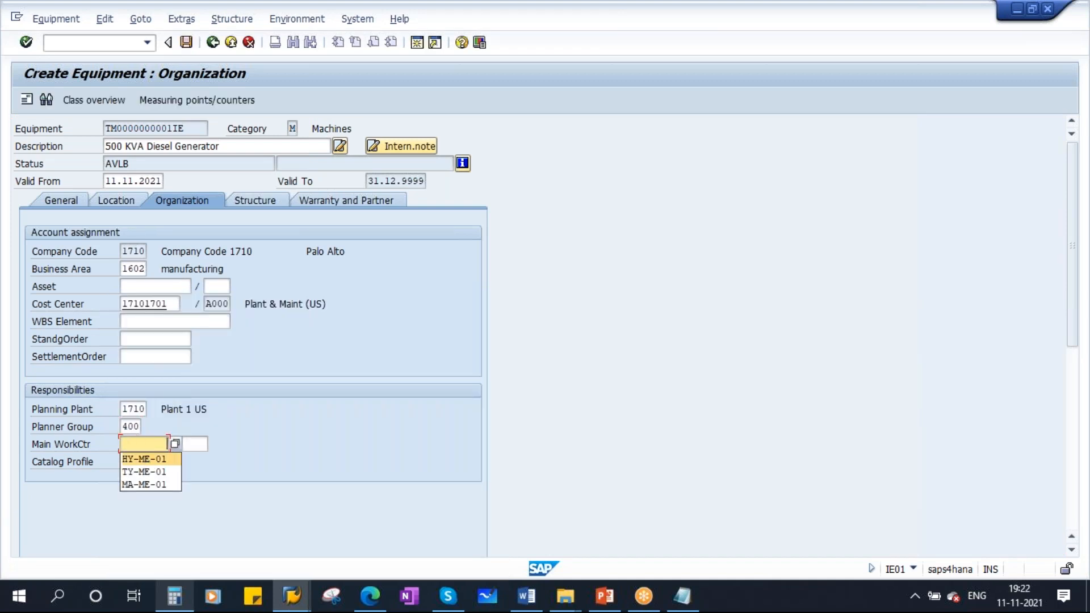
pyautogui.click(136, 456)
pyautogui.press('Return')
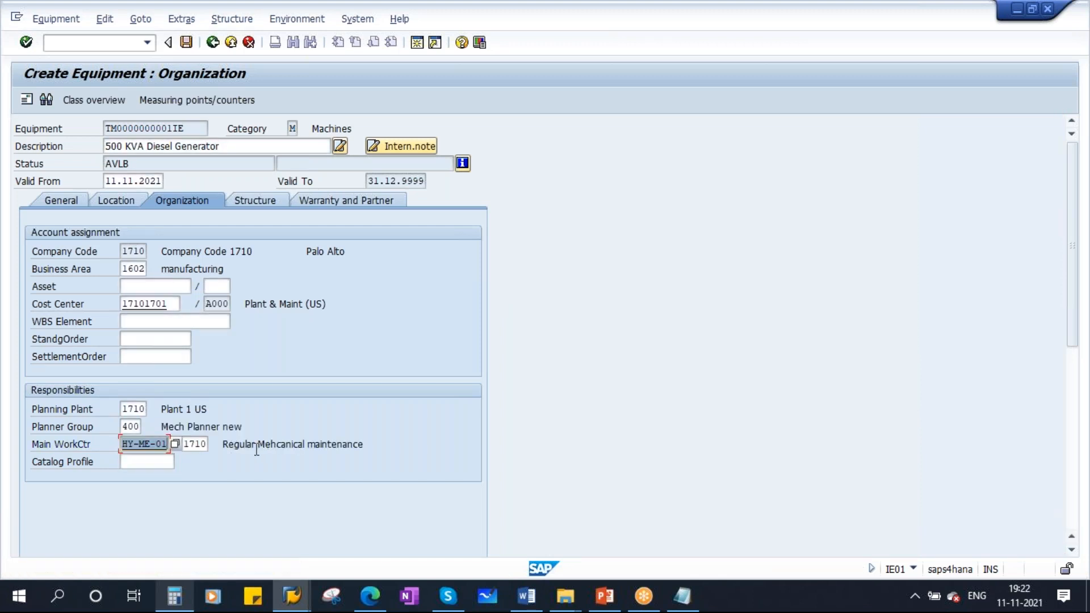
pyautogui.click(142, 462)
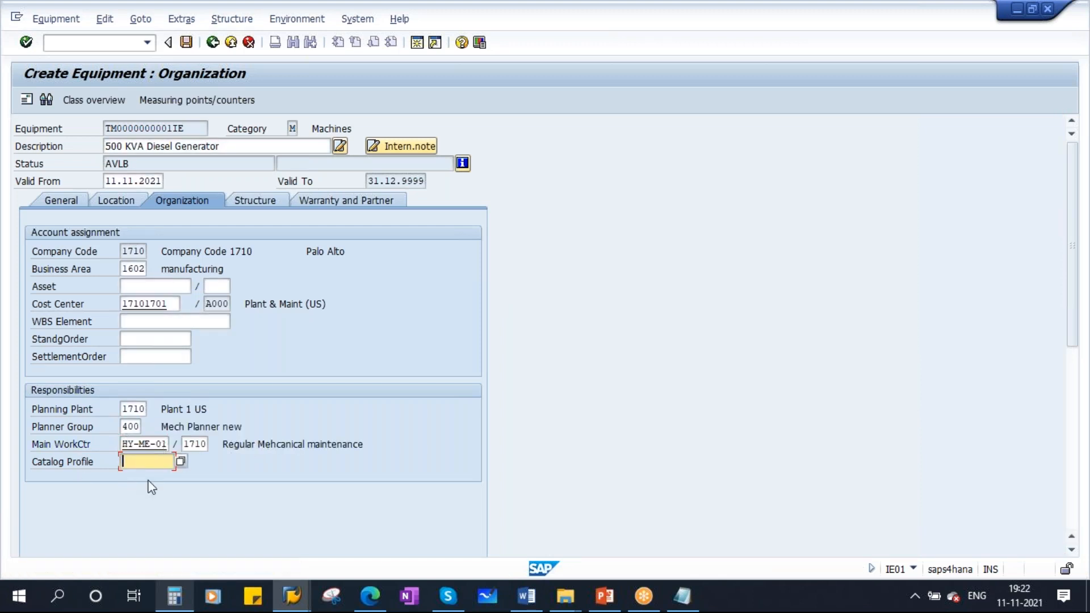
# - Check the Catalogs topic in the course syllabus document in Word
pyautogui.click(527, 596)
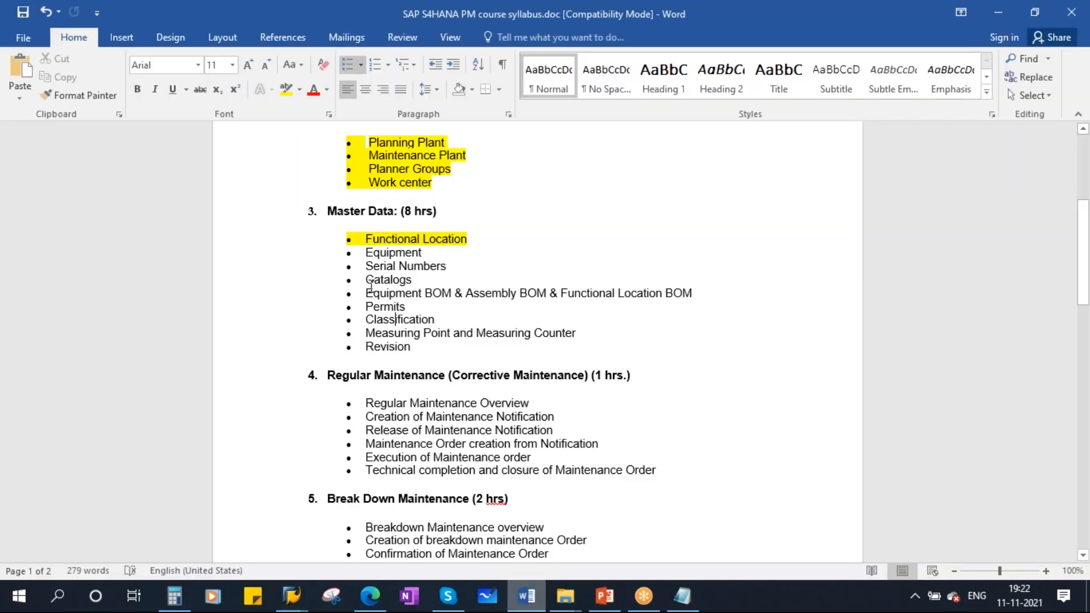
pyautogui.moveTo(365, 279); pyautogui.dragTo(412, 279)
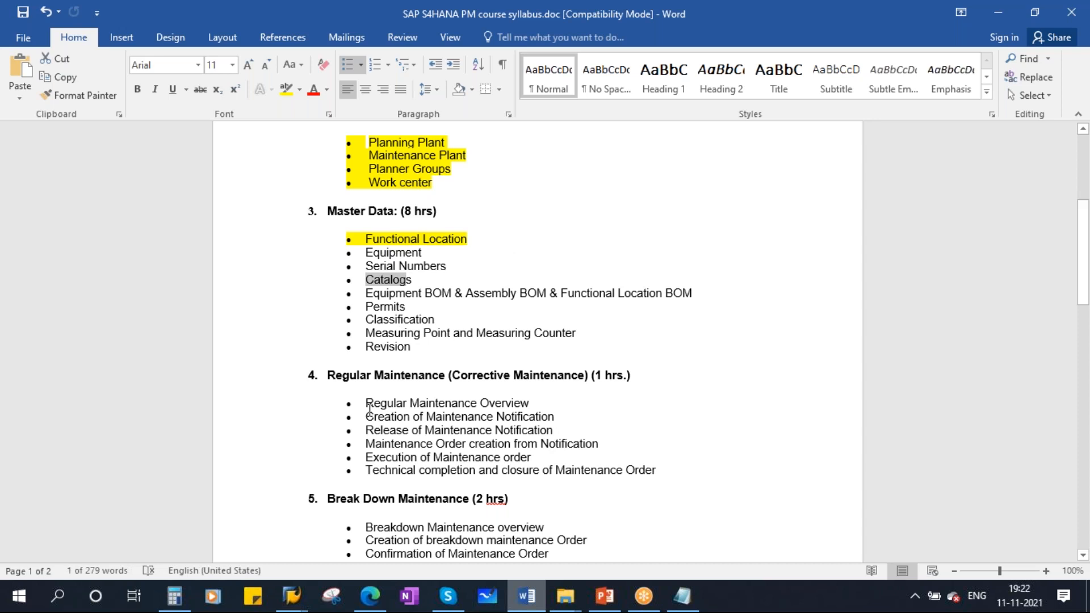
pyautogui.click(291, 596)
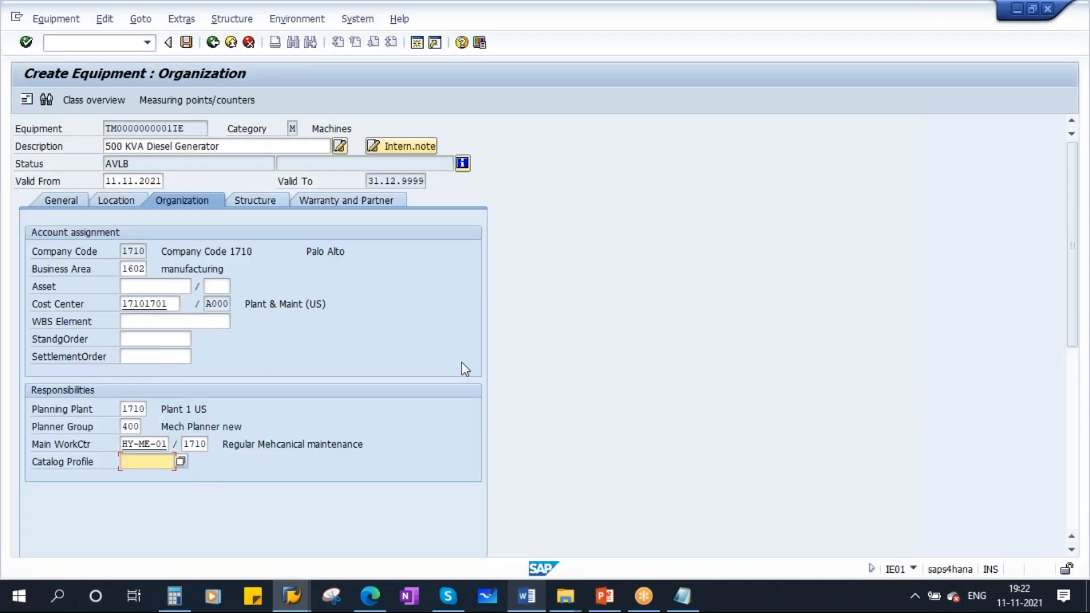
# - Open the Structure tab and look up the diesel generator's functional location HYND-UT1-UTLY-DGEN01 in the functional location structure list
pyautogui.click(270, 206)
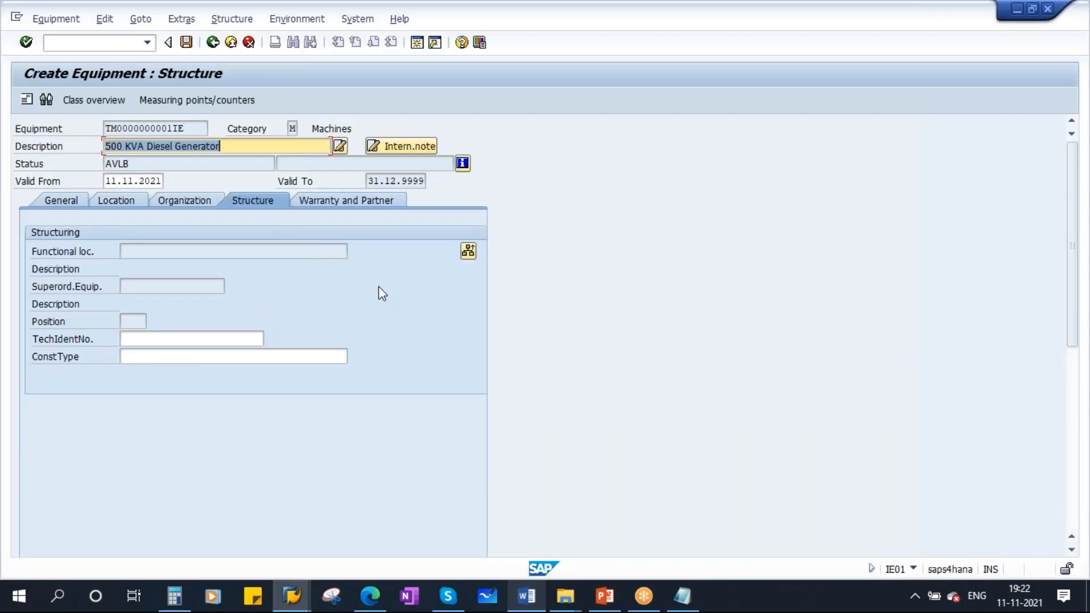
pyautogui.moveTo(227, 146); pyautogui.dragTo(100, 148)
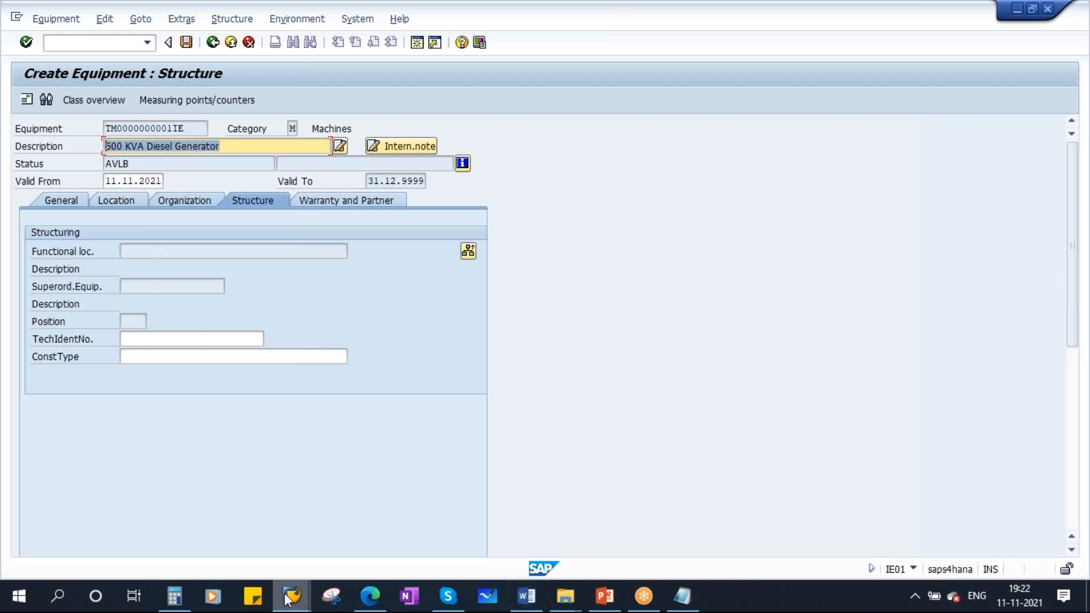
pyautogui.moveTo(291, 595)
pyautogui.click(271, 498)
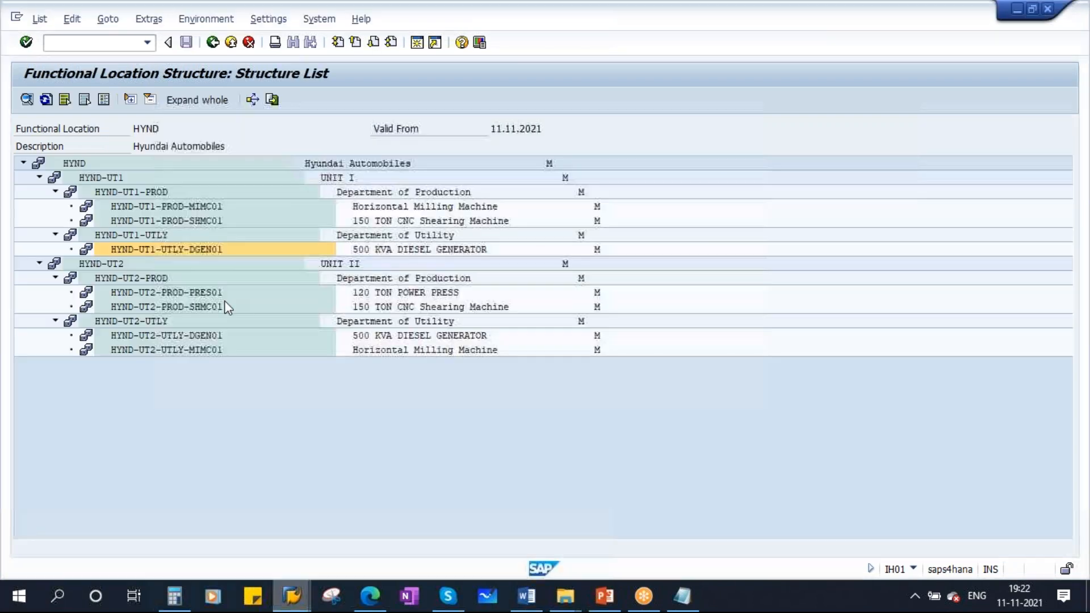
pyautogui.click(186, 248)
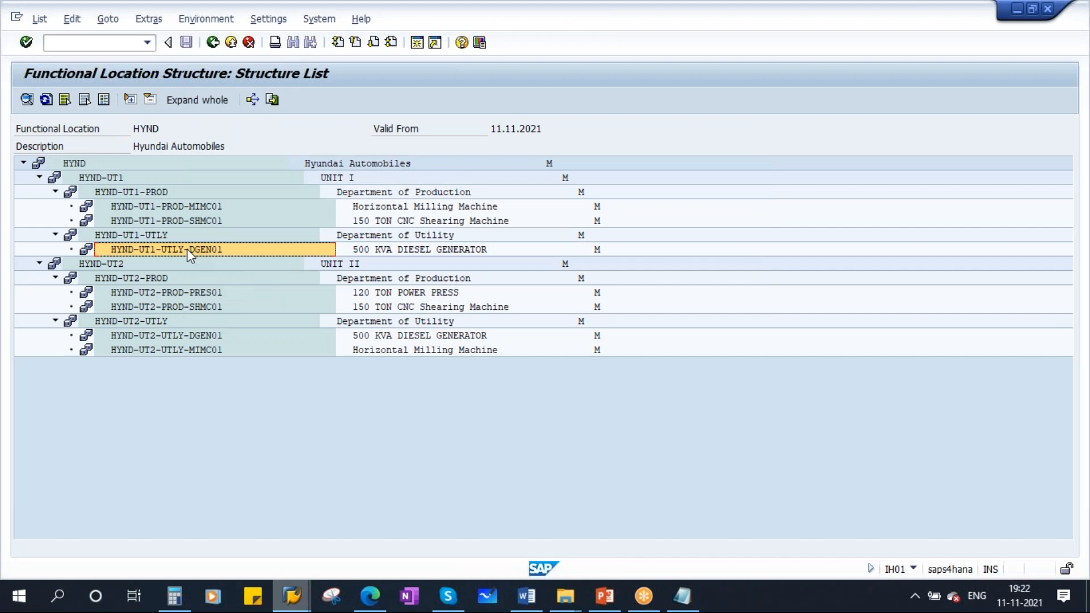
pyautogui.click(291, 596)
pyautogui.click(403, 512)
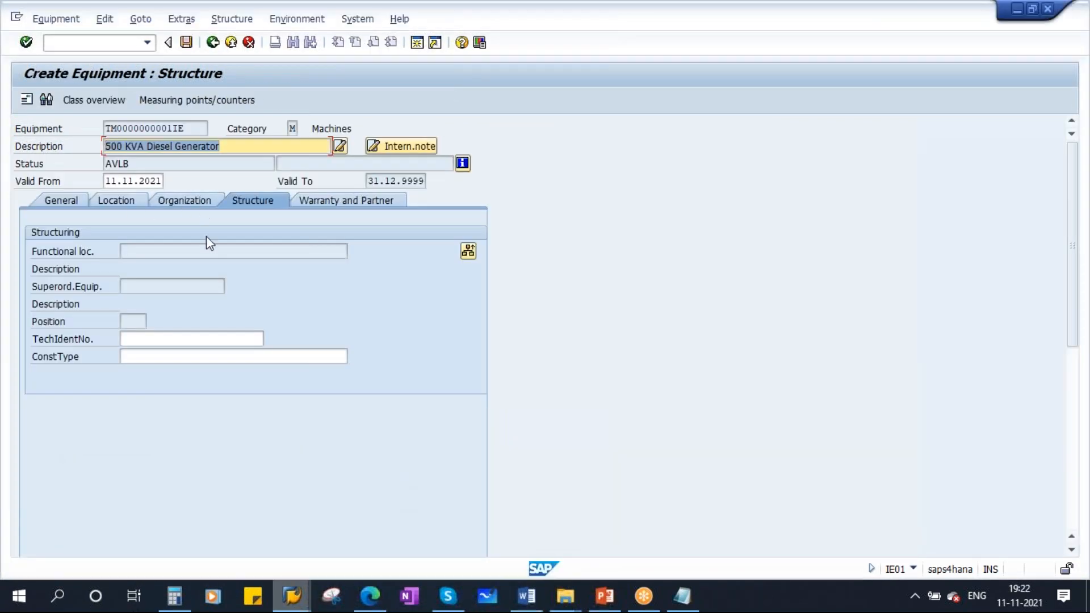
# - Open the equipment's status details to view the Available system status, then return
pyautogui.moveTo(136, 164); pyautogui.dragTo(98, 165)
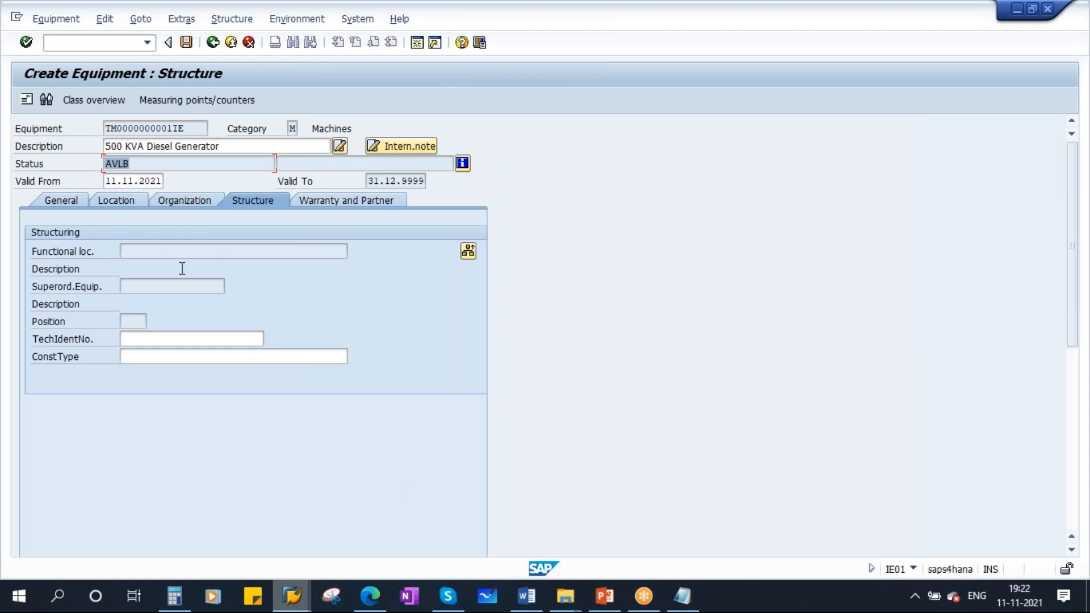
pyautogui.click(463, 168)
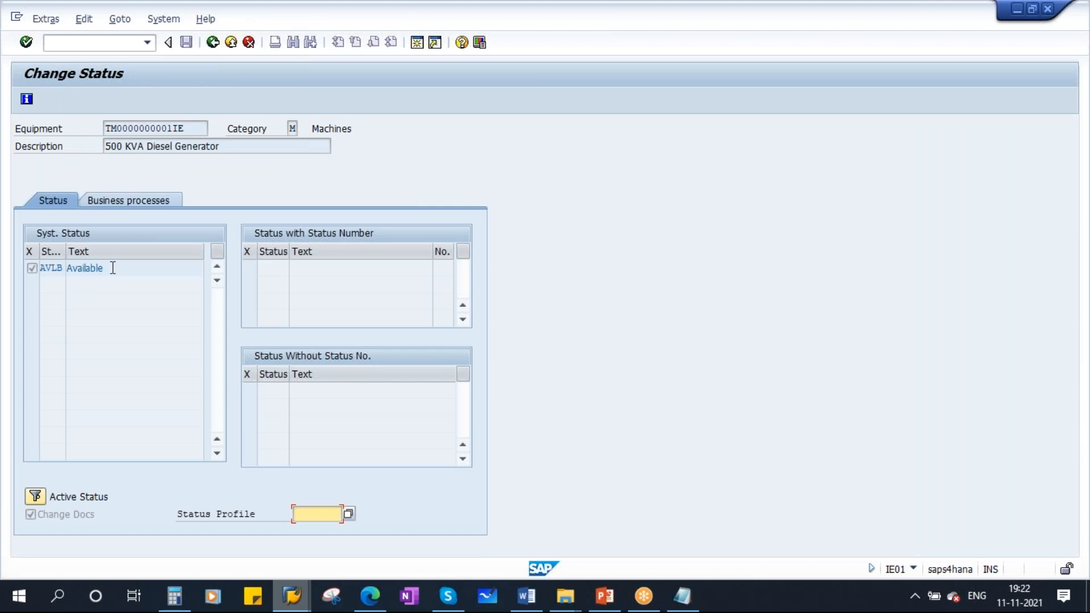
pyautogui.doubleClick(106, 269)
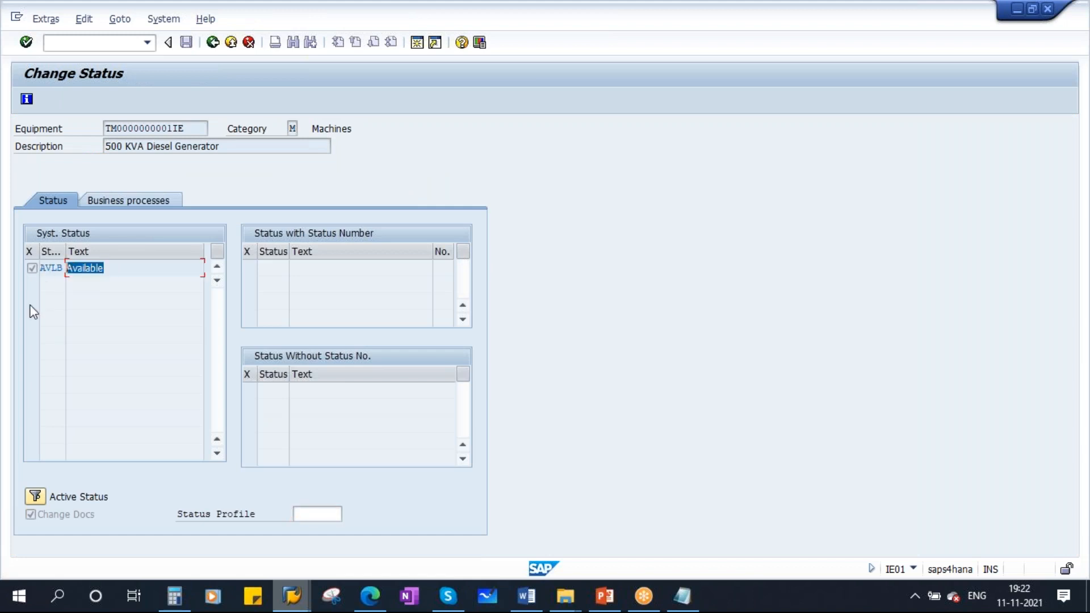
pyautogui.click(213, 43)
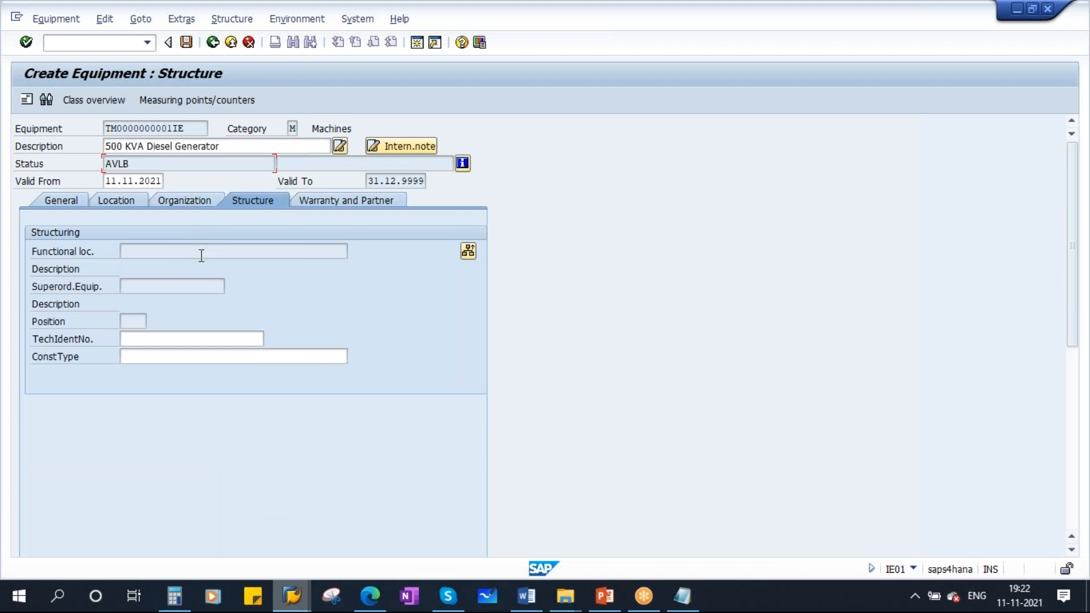
# - Install the equipment at functional location HYND-UT1-UTLY-DGEN01, copied from the functional location structure list, and confirm
pyautogui.doubleClick(128, 164)
pyautogui.click(469, 252)
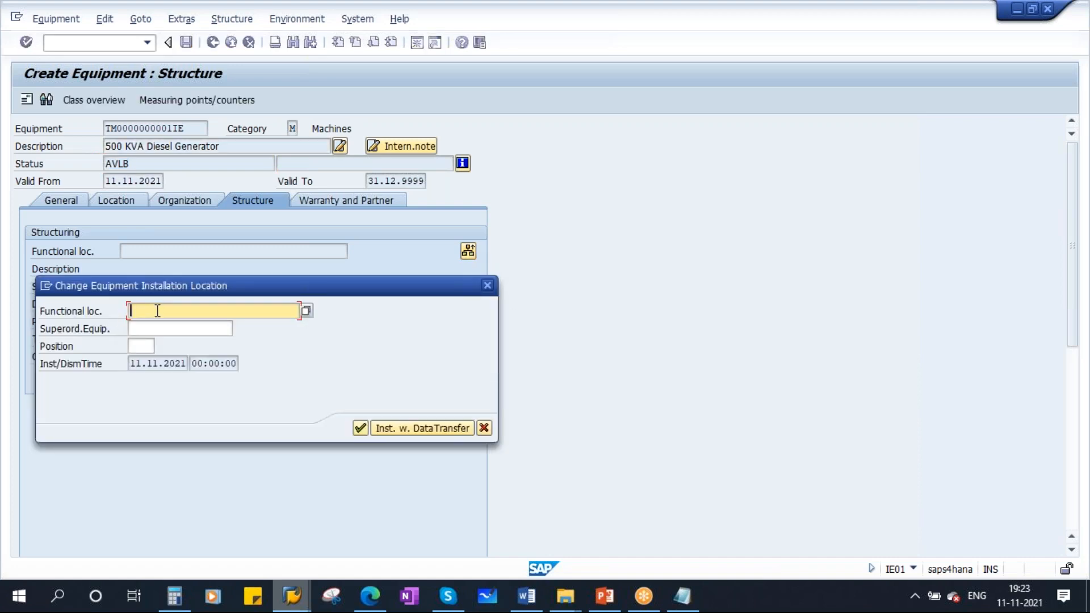
pyautogui.moveTo(292, 600)
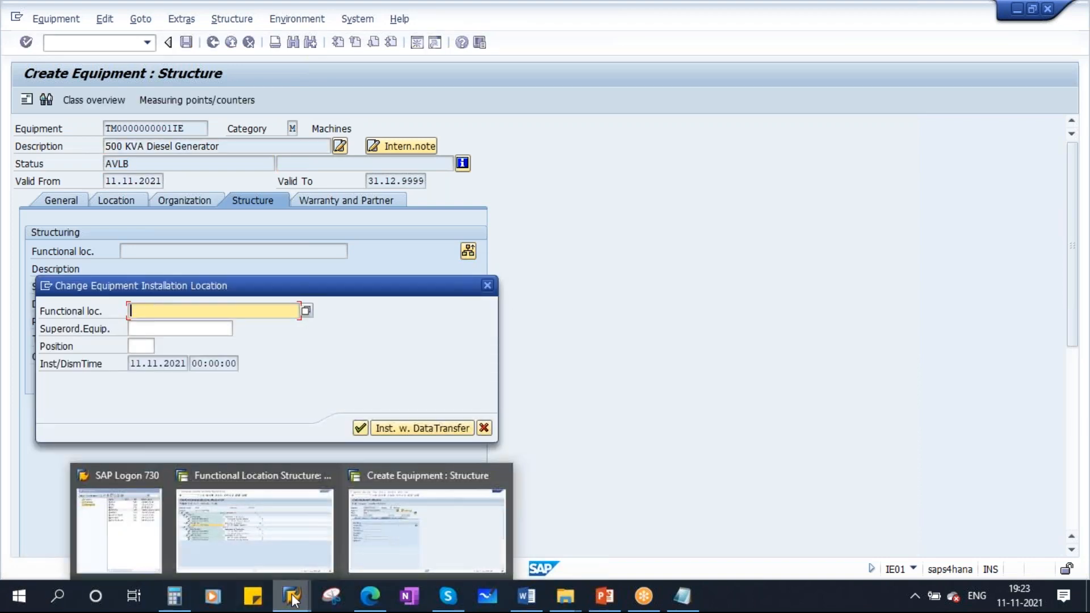
pyautogui.click(269, 519)
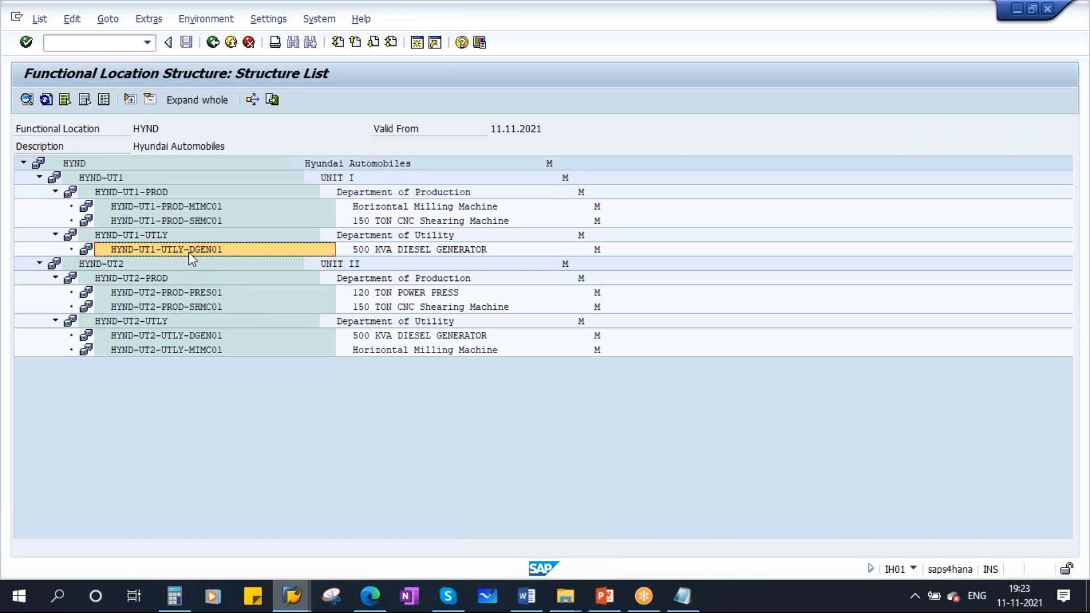
pyautogui.hotkey('alt', 'Tab')
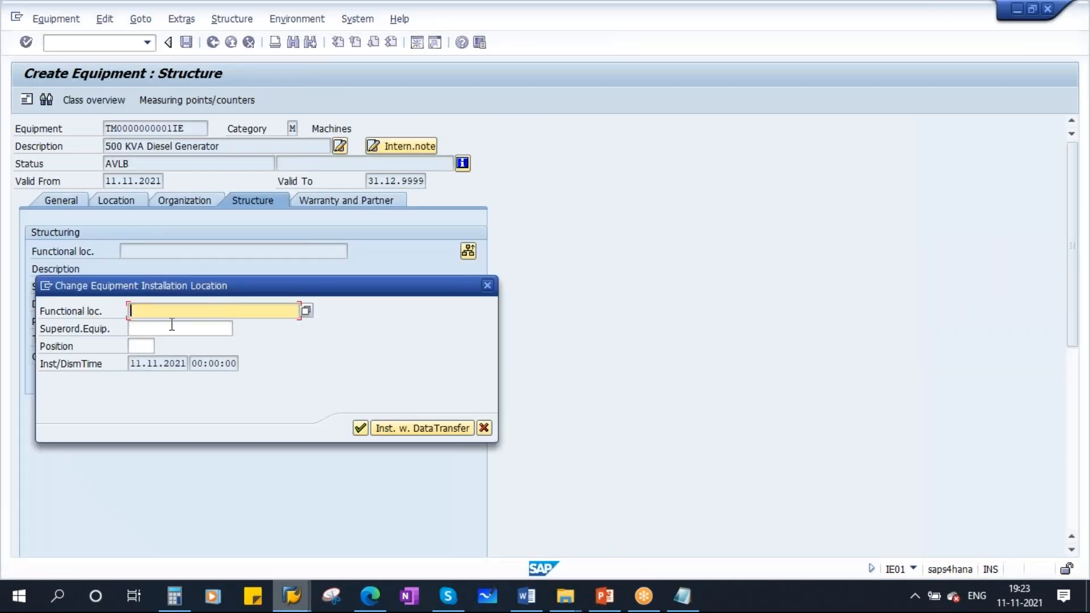
pyautogui.write('HYND-UT1-UTLY-DGEN01')
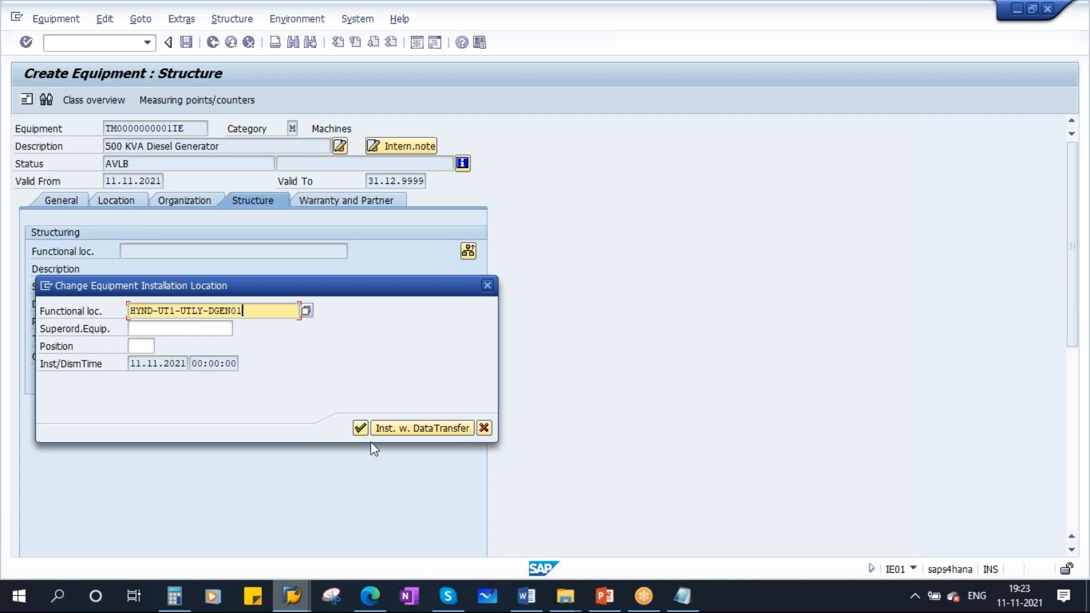
pyautogui.moveTo(338, 293); pyautogui.dragTo(462, 317)
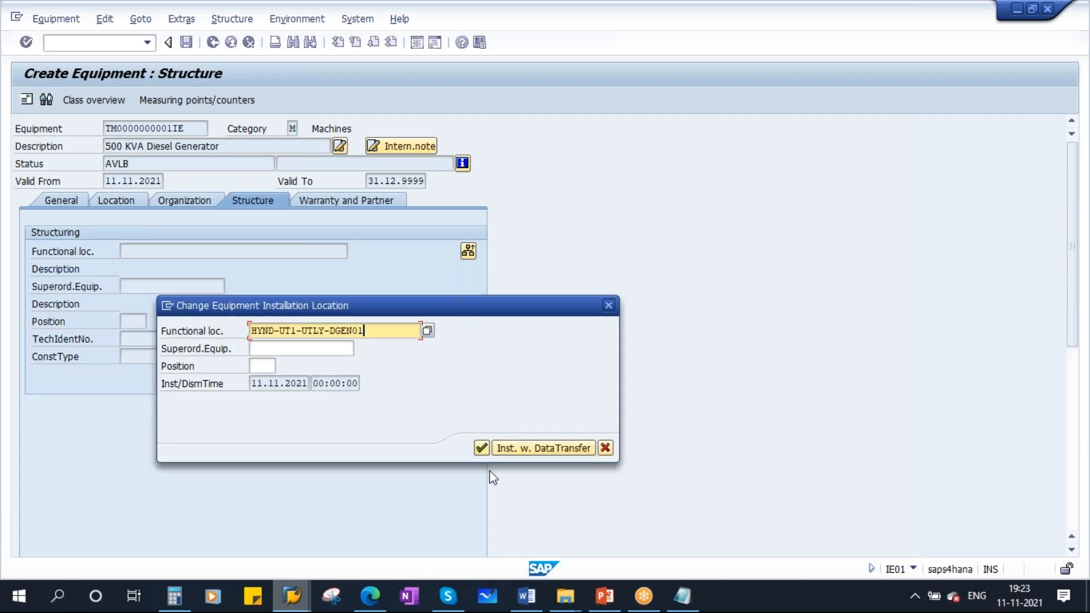
pyautogui.click(482, 449)
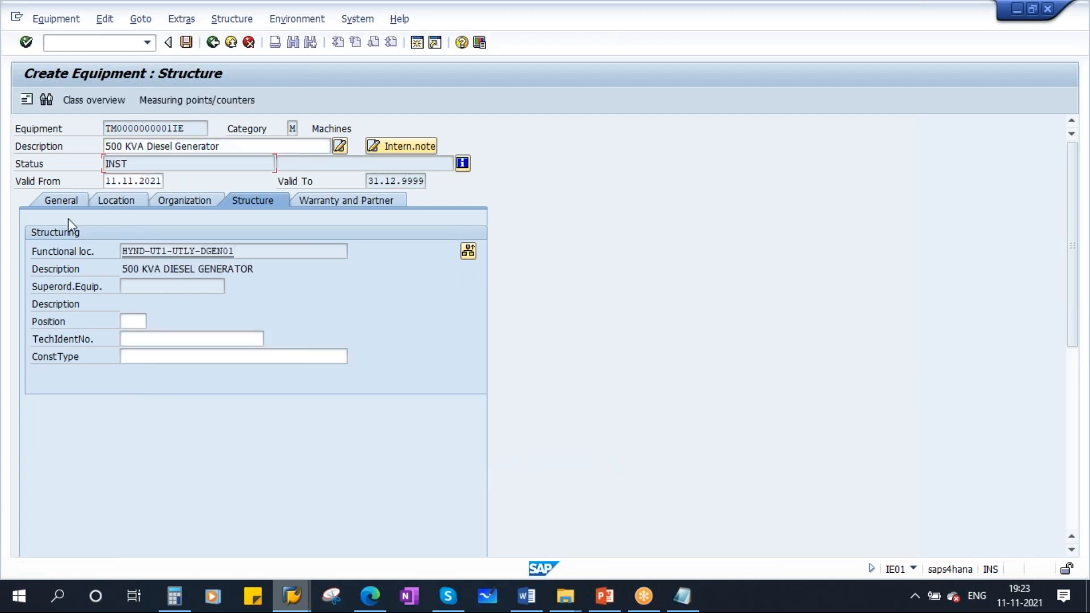
pyautogui.moveTo(241, 252); pyautogui.dragTo(81, 256)
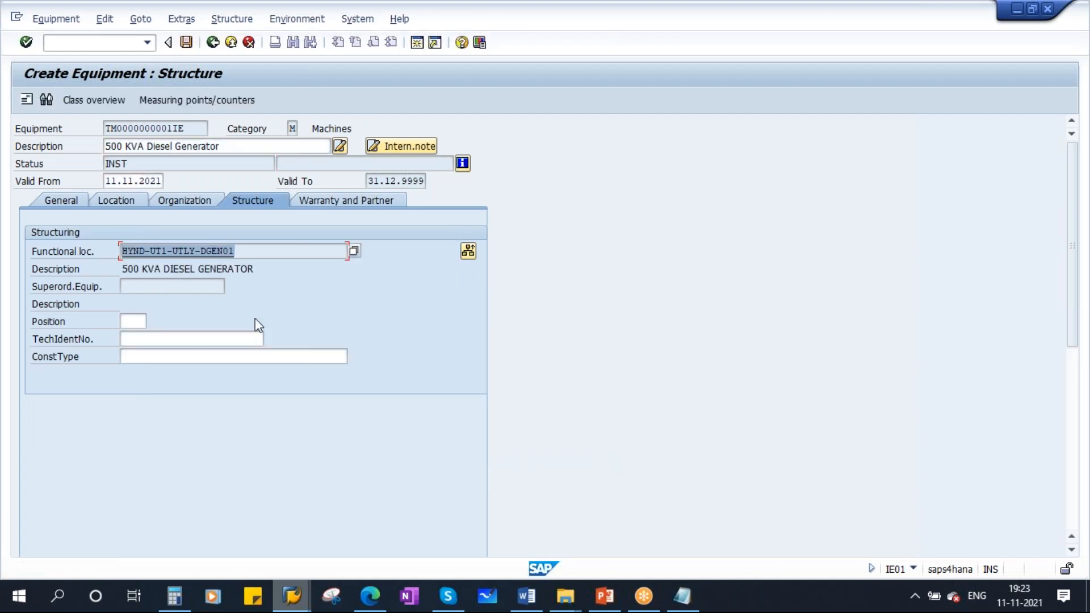
pyautogui.moveTo(131, 165); pyautogui.dragTo(65, 176)
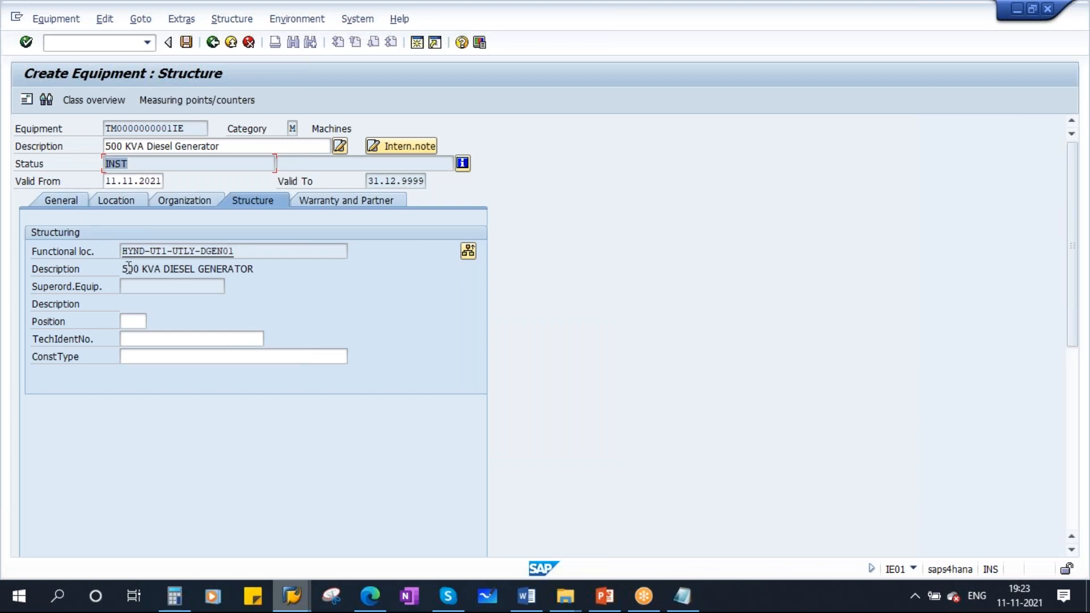
pyautogui.moveTo(224, 146); pyautogui.dragTo(74, 149)
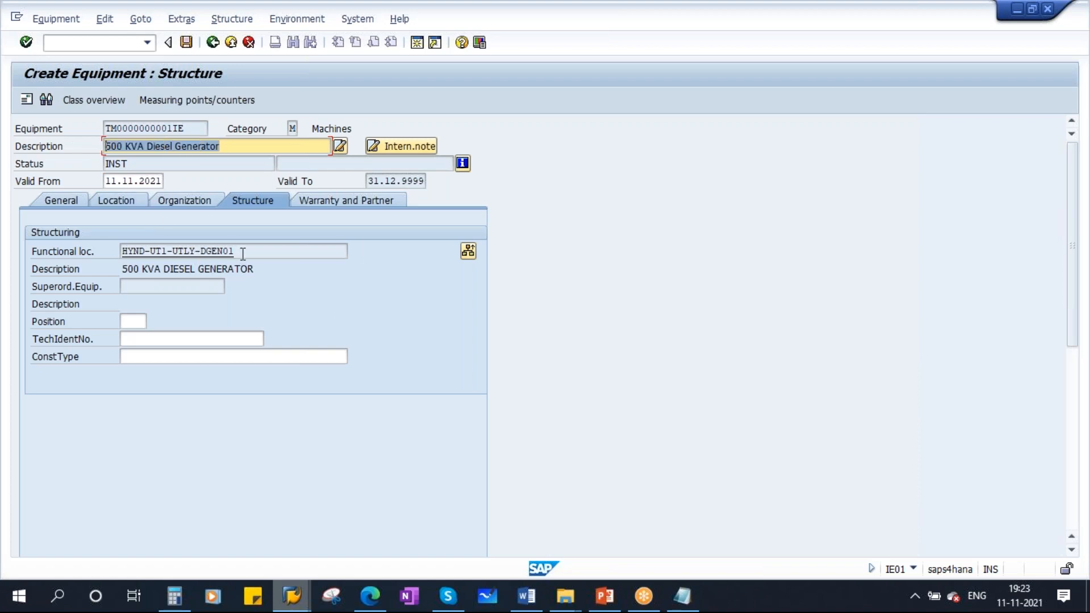
pyautogui.moveTo(238, 252); pyautogui.dragTo(98, 254)
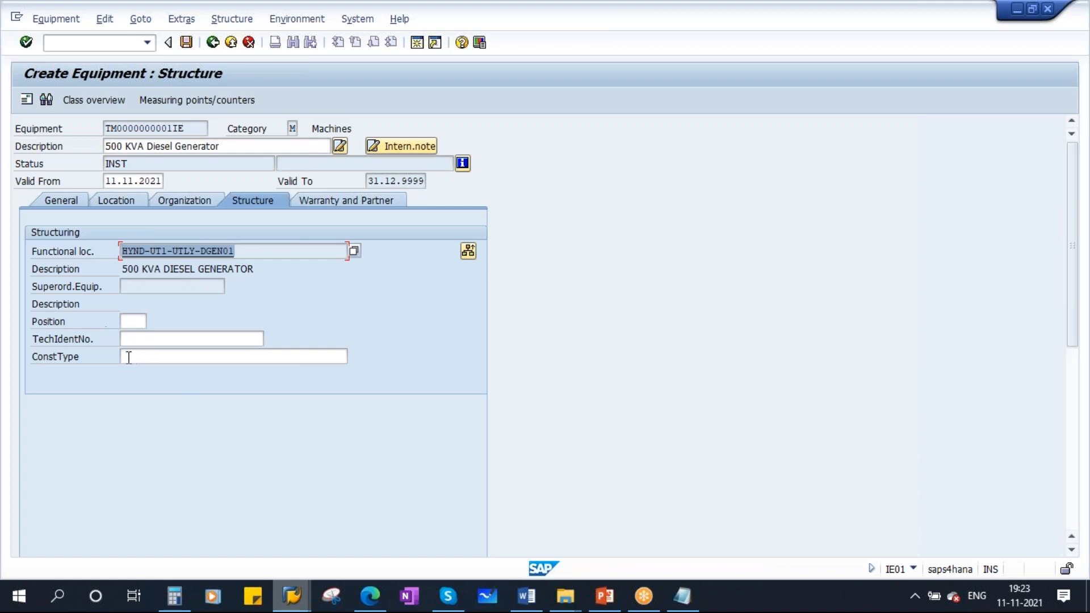
# - Set the technical identification number to Diesel Generator, confirm, and open the Warranty and Partner tab
pyautogui.click(133, 321)
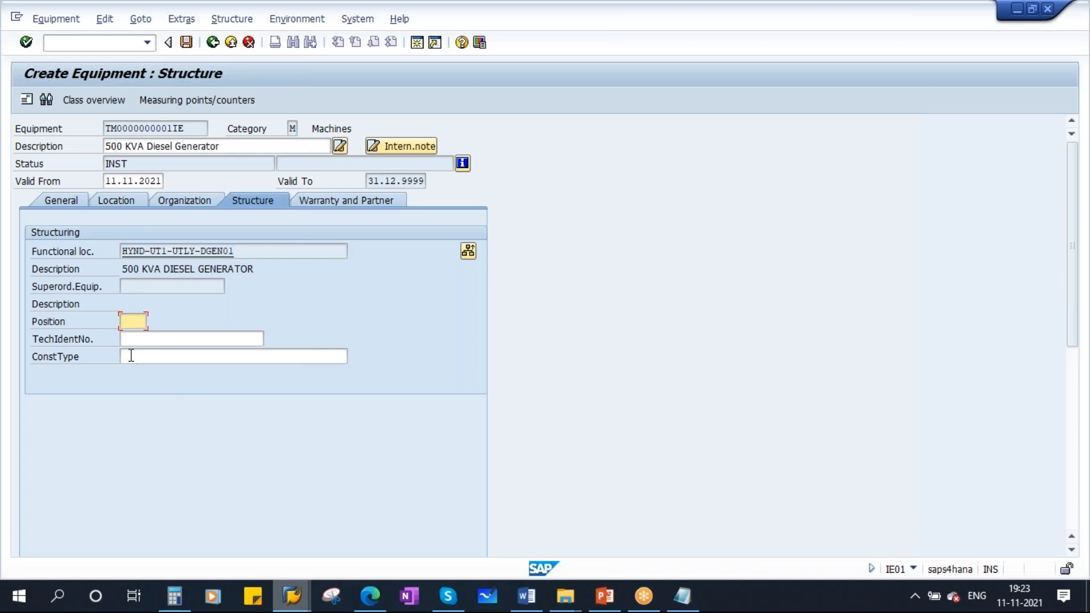
pyautogui.click(130, 339)
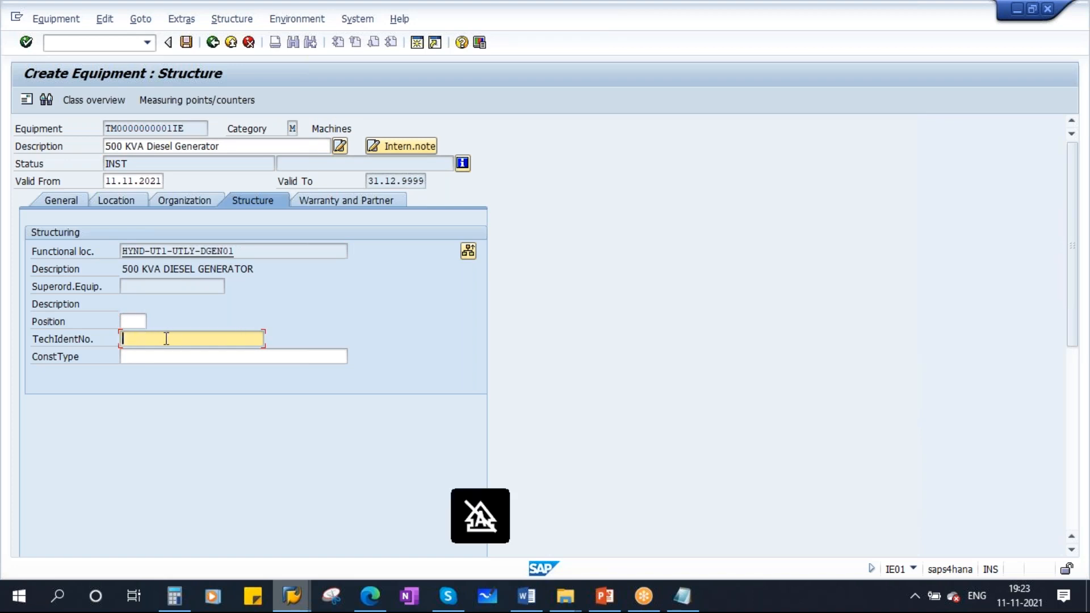
pyautogui.write('Diesel')
pyautogui.press('capslock')
pyautogui.write('G')
pyautogui.press('capslock')
pyautogui.write('enerator')
pyautogui.hotkey('shift', 'Home')
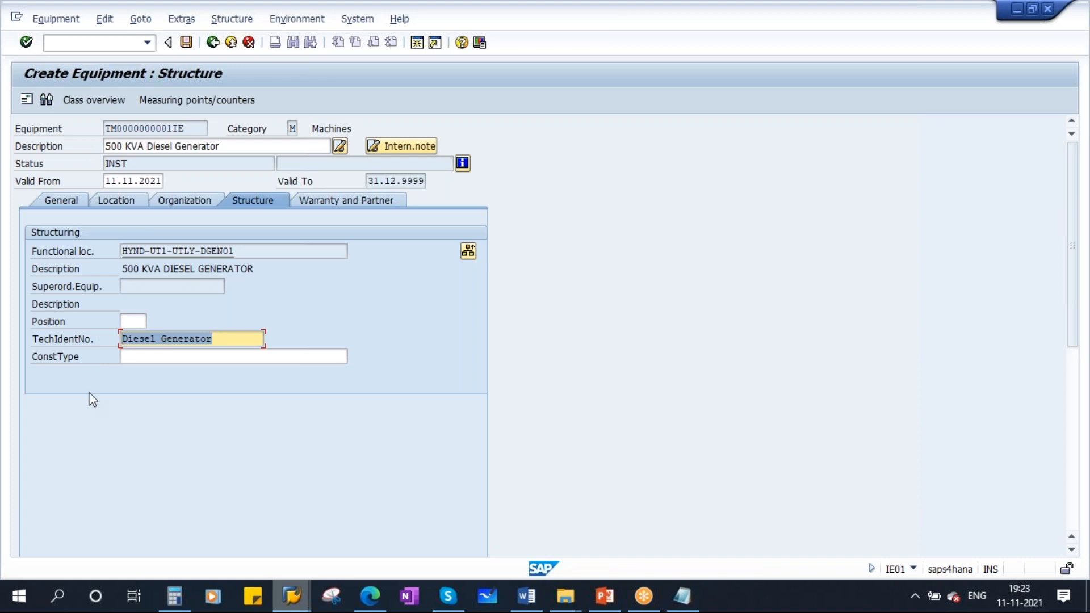
pyautogui.click(152, 355)
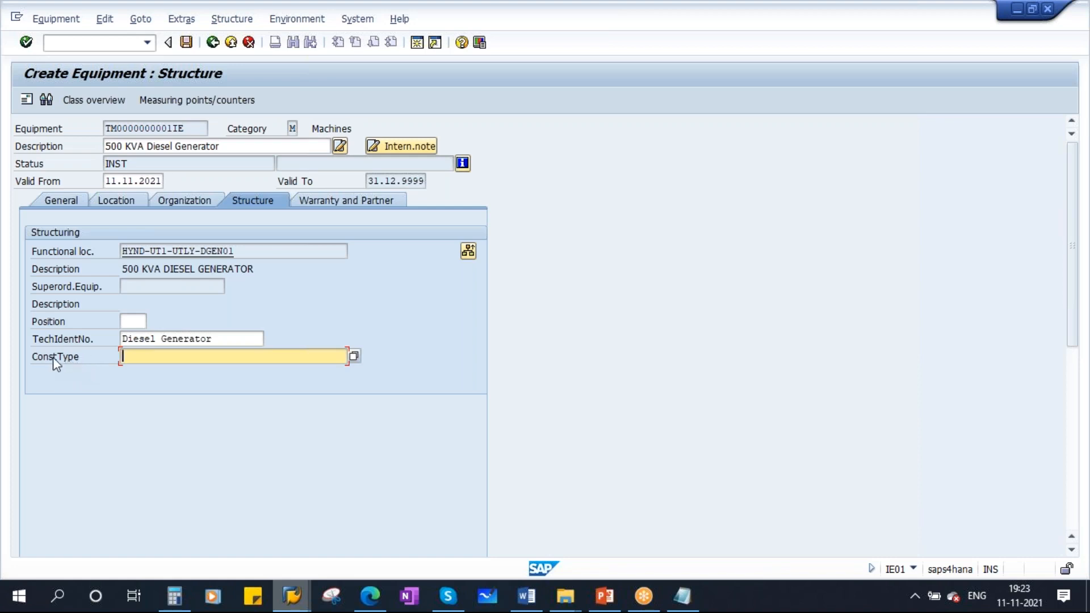
pyautogui.press('Return')
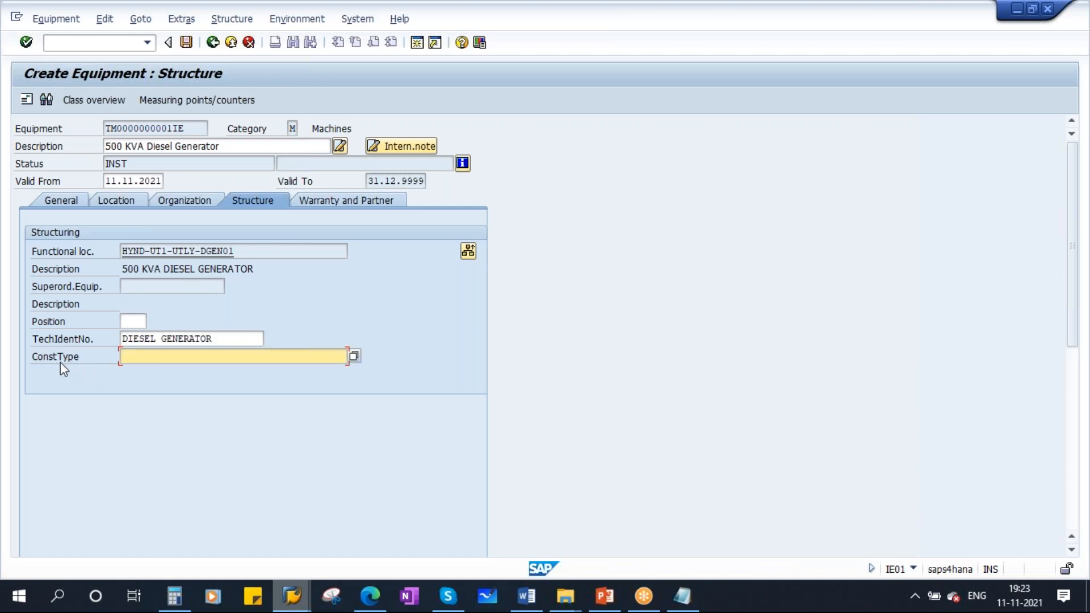
pyautogui.click(350, 200)
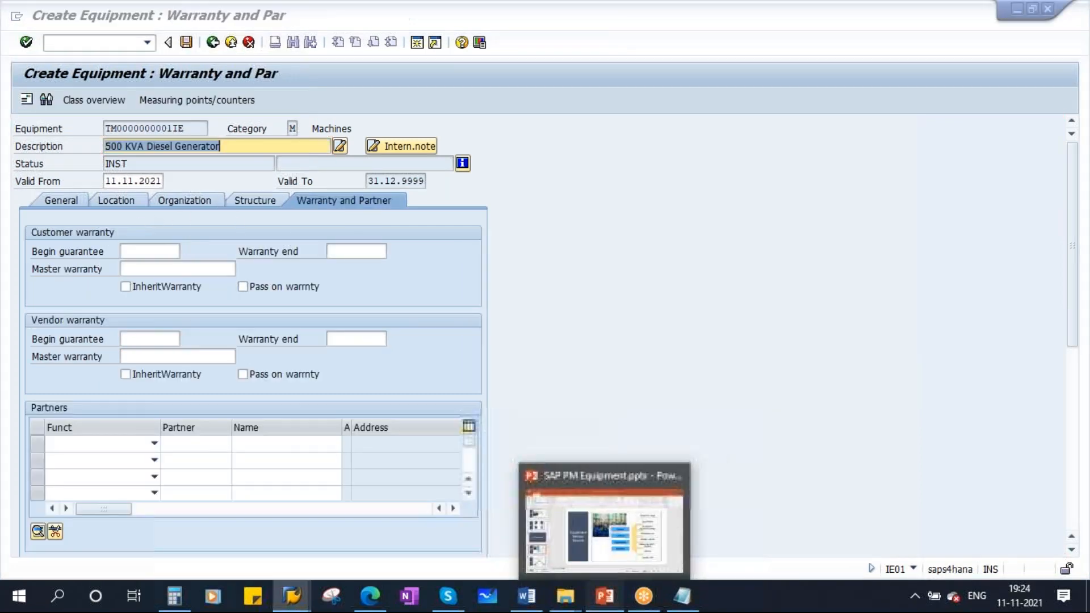
# - Switch to PowerPoint and present the Equipment Warranty slide as a slideshow, annotating the Vendor label
pyautogui.click(602, 606)
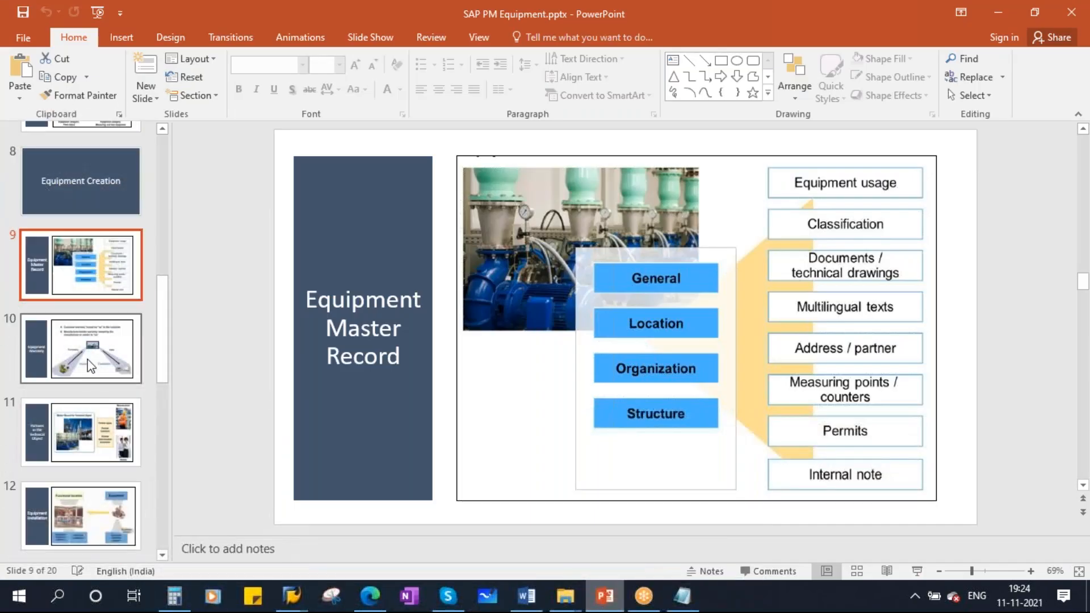
pyautogui.click(91, 354)
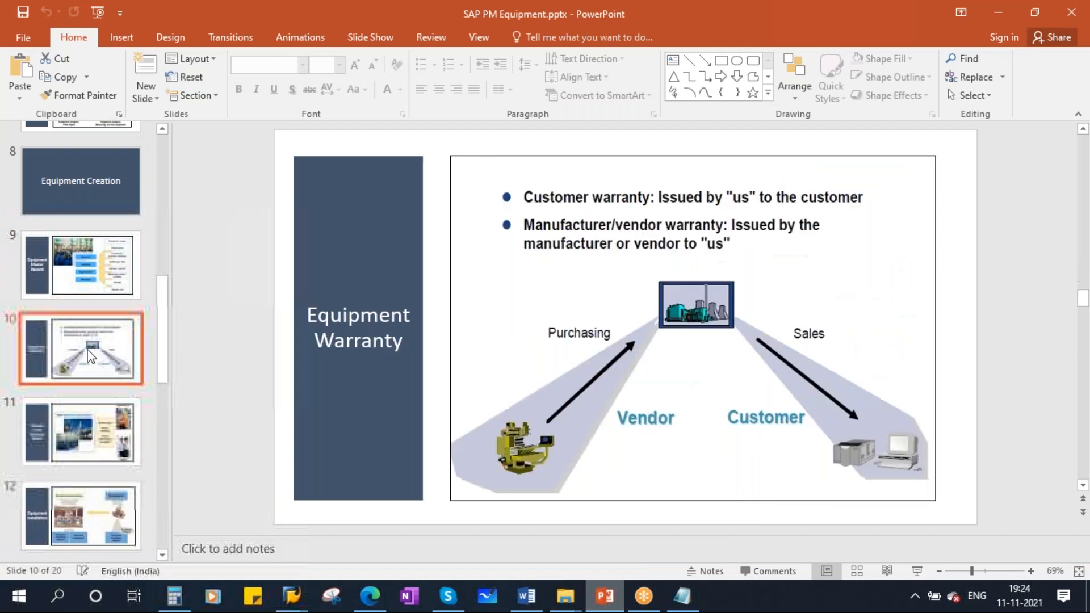
pyautogui.click(917, 571)
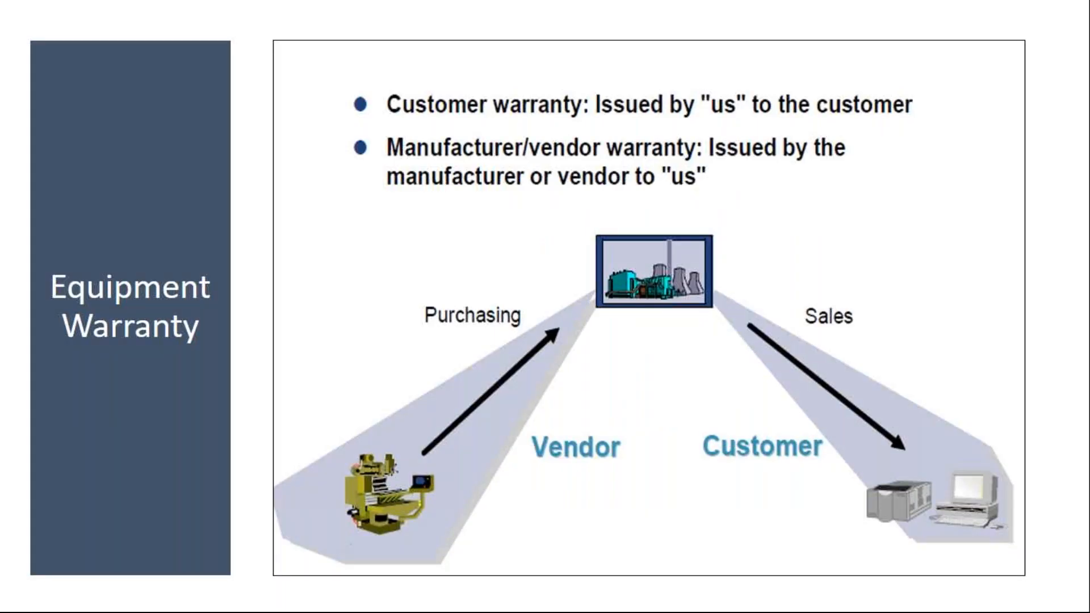
pyautogui.moveTo(561, 426); pyautogui.dragTo(635, 393)
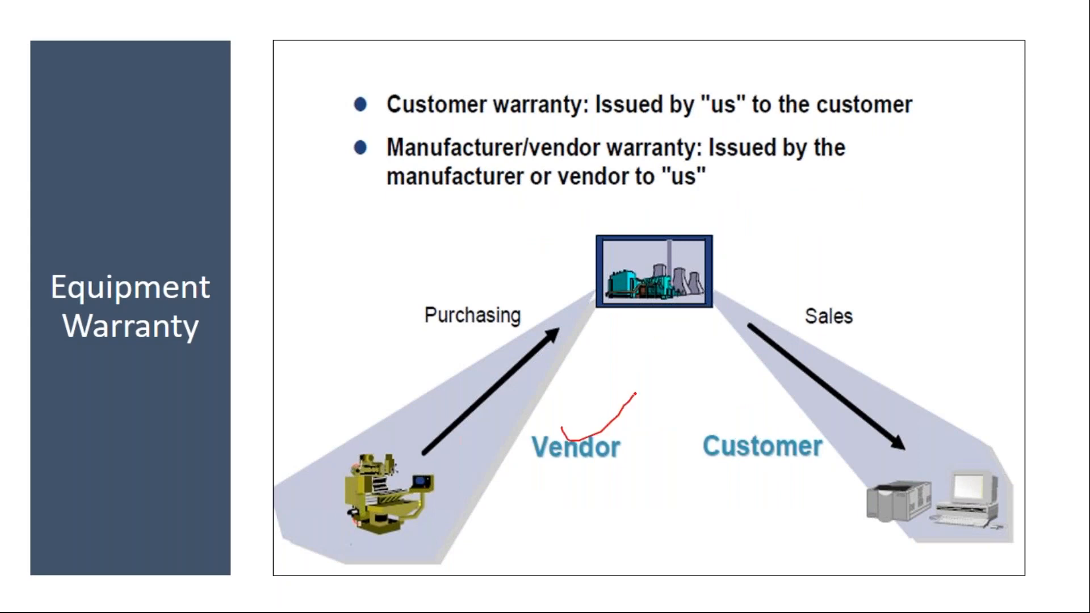
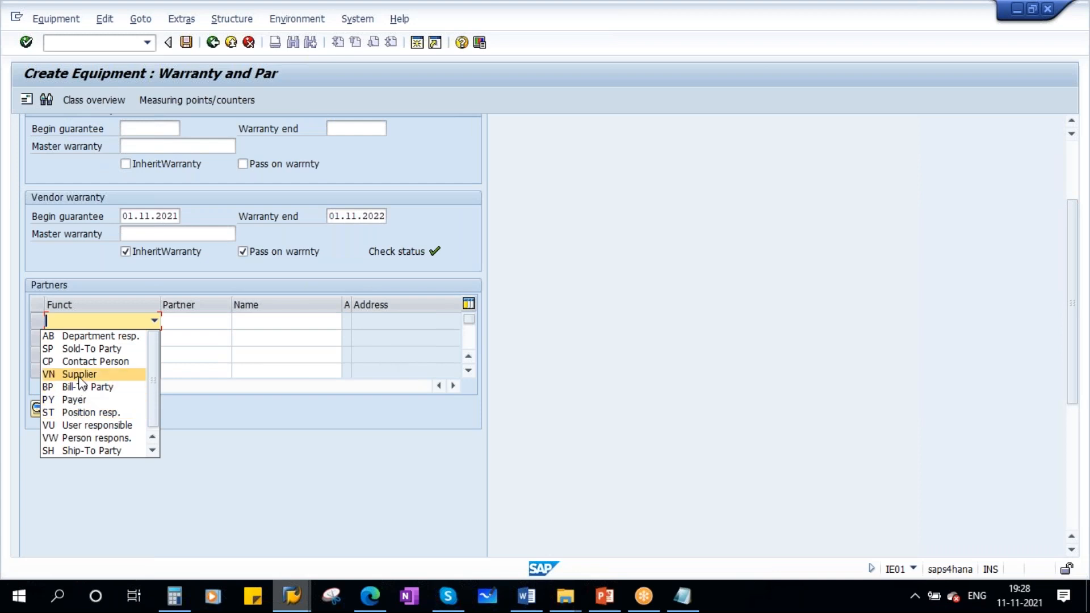
# - Add a Supplier partner, choosing vendor 100348 (DP PVT LTD) from the supplier search restricted to purchasing organization 1710
pyautogui.click(85, 374)
pyautogui.click(191, 322)
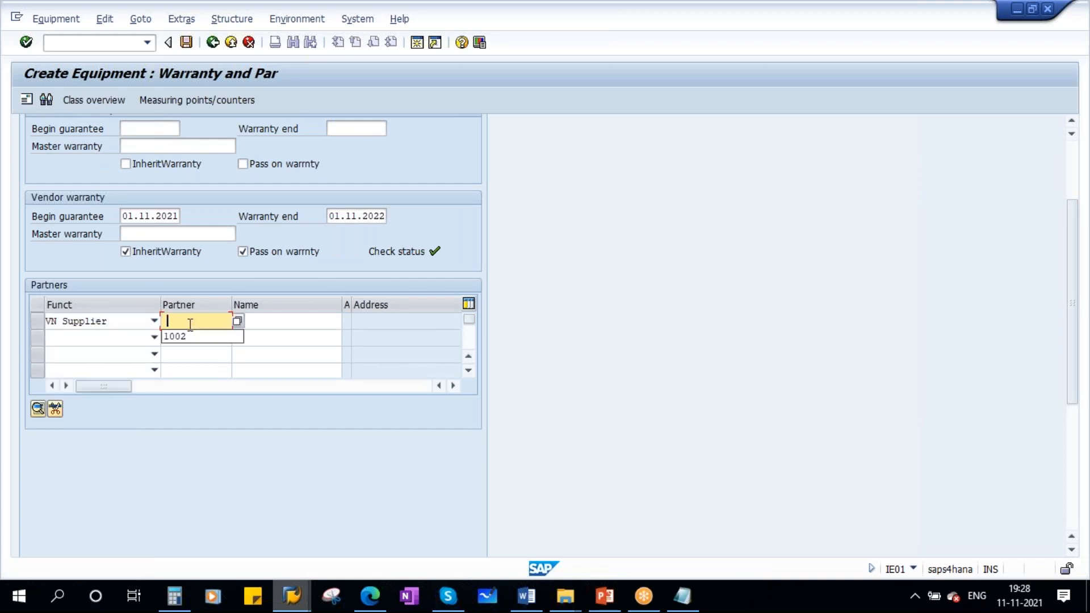
pyautogui.click(237, 321)
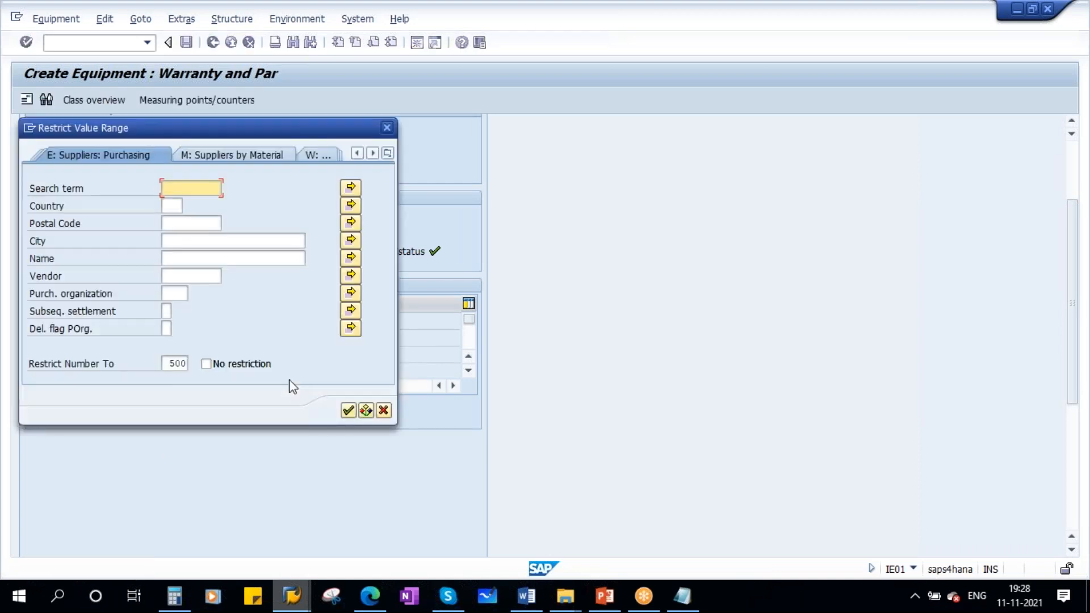
pyautogui.click(180, 277)
pyautogui.click(175, 293)
pyautogui.write('1710')
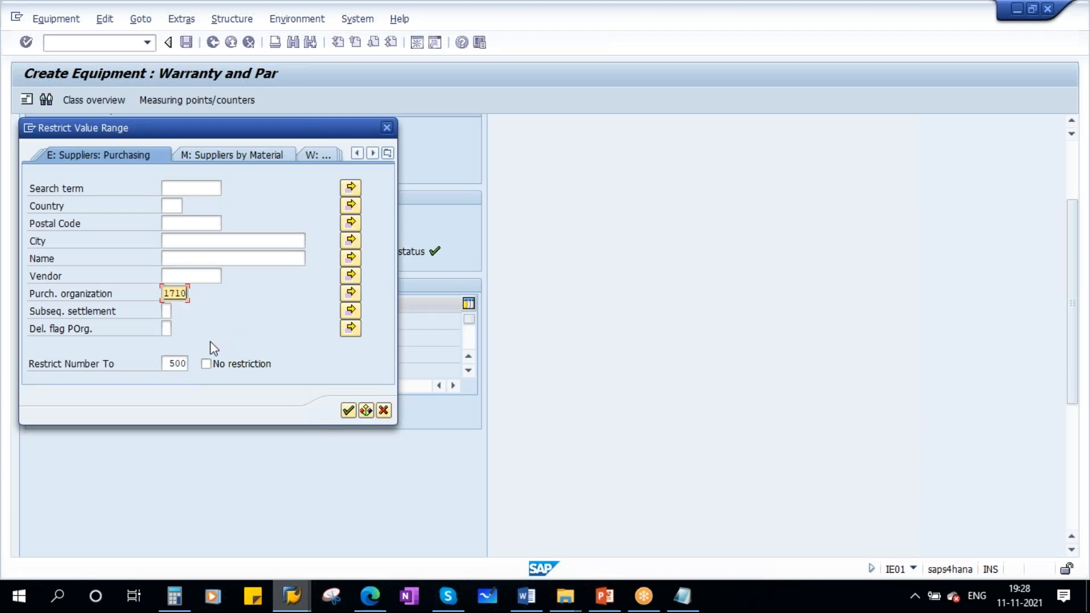
pyautogui.click(348, 410)
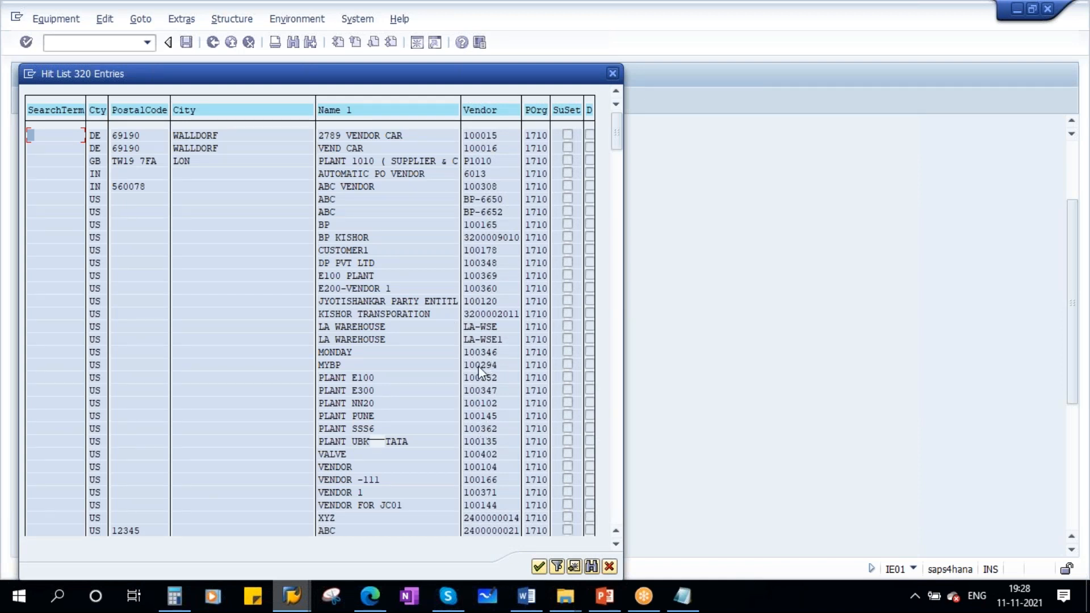
pyautogui.doubleClick(482, 262)
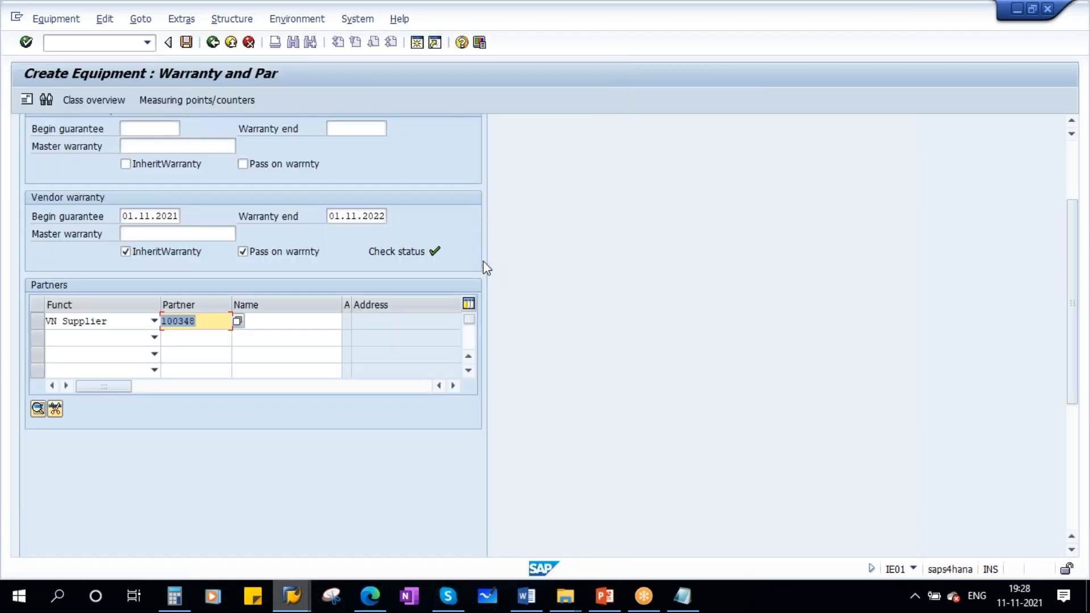
pyautogui.press('Return')
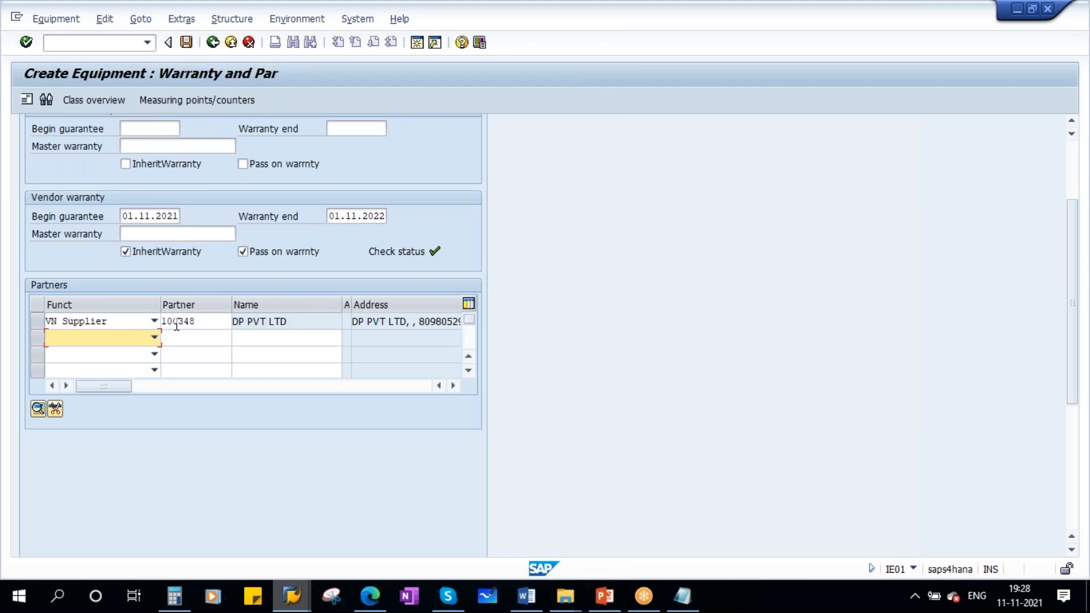
# - Add a User responsible partner, entering the logged-in SAP user's ID as the partner
pyautogui.click(154, 337)
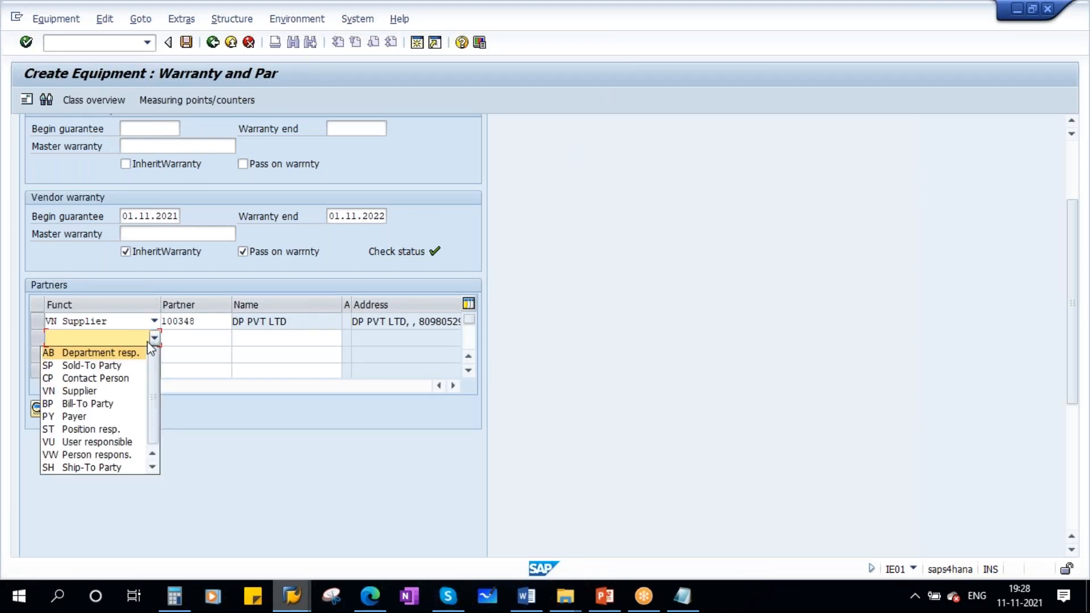
pyautogui.click(108, 444)
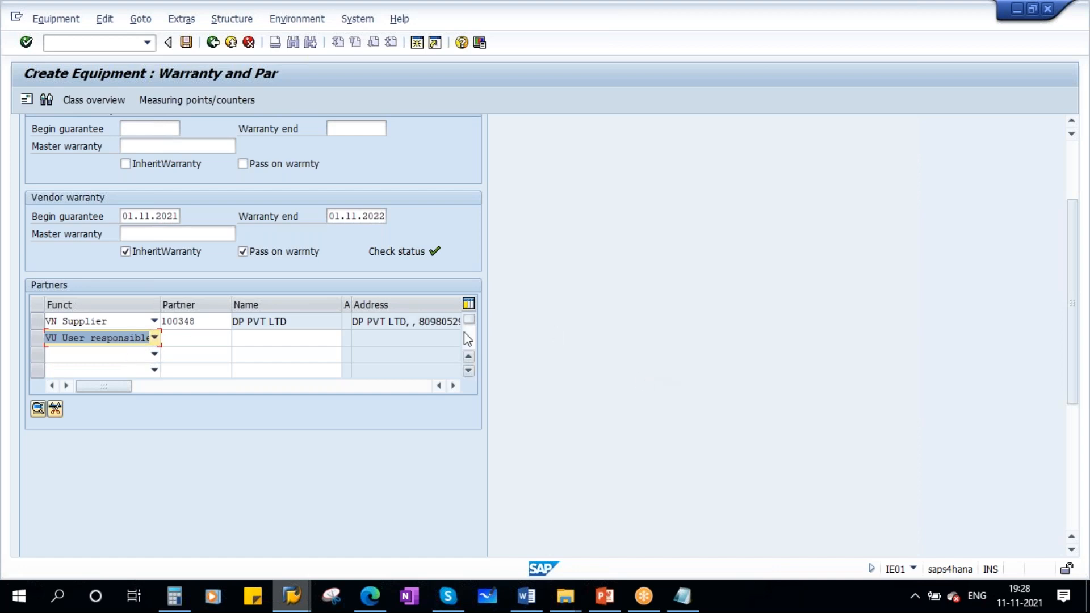
pyautogui.press('F4')
pyautogui.click(592, 353)
pyautogui.click(963, 3)
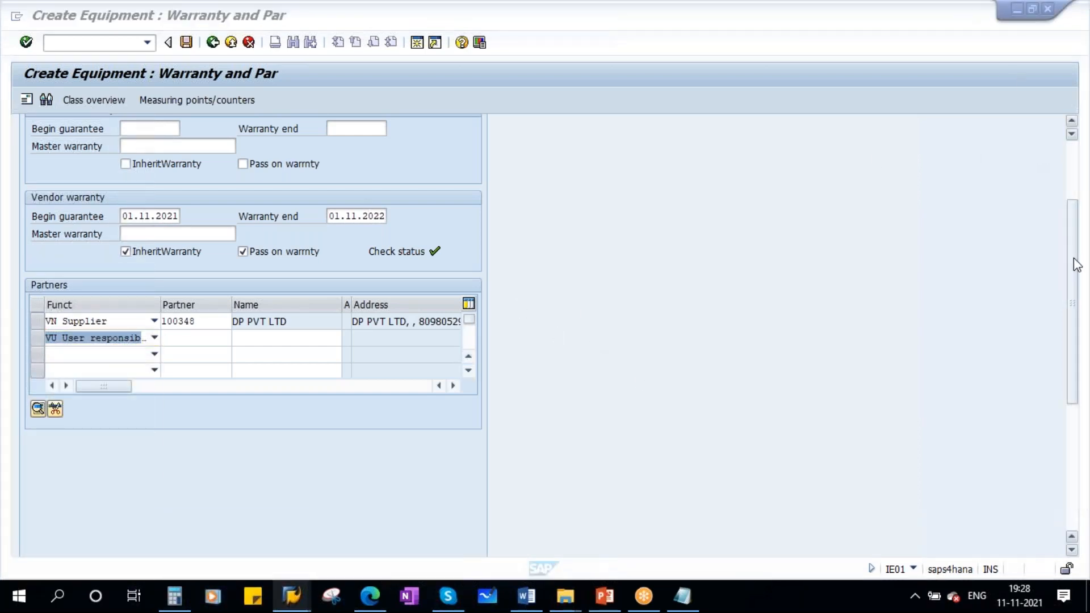
pyautogui.moveTo(1073, 218); pyautogui.dragTo(1081, 172)
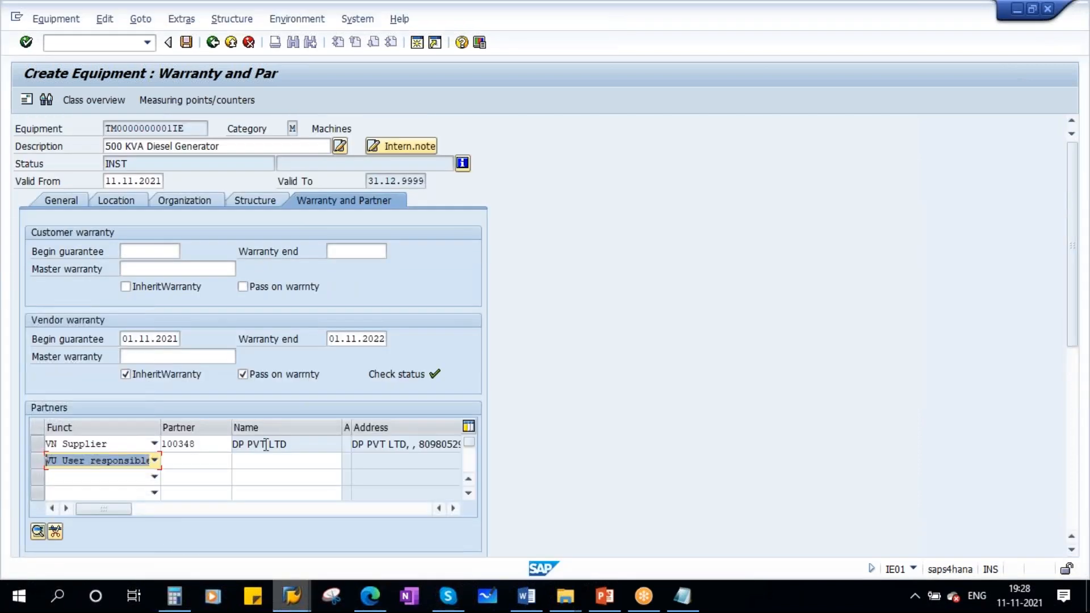
pyautogui.click(197, 465)
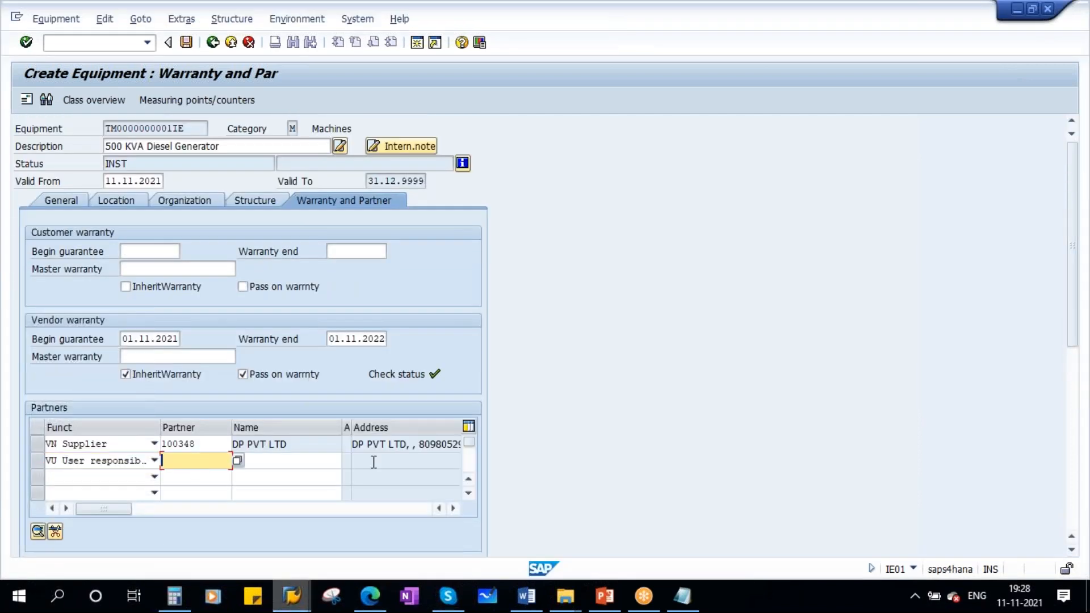
pyautogui.click(913, 567)
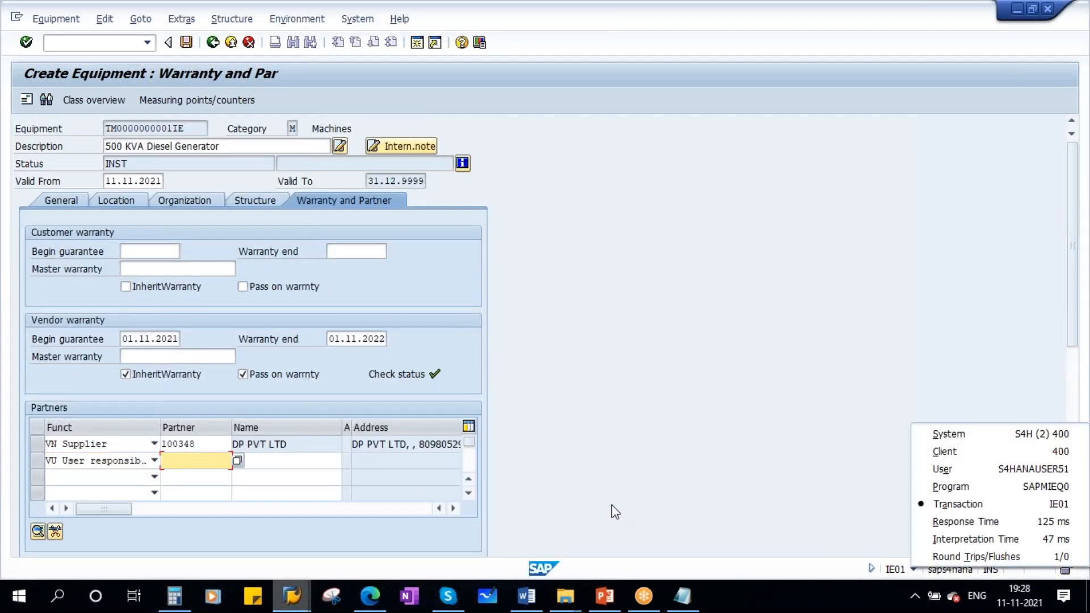
pyautogui.click(197, 460)
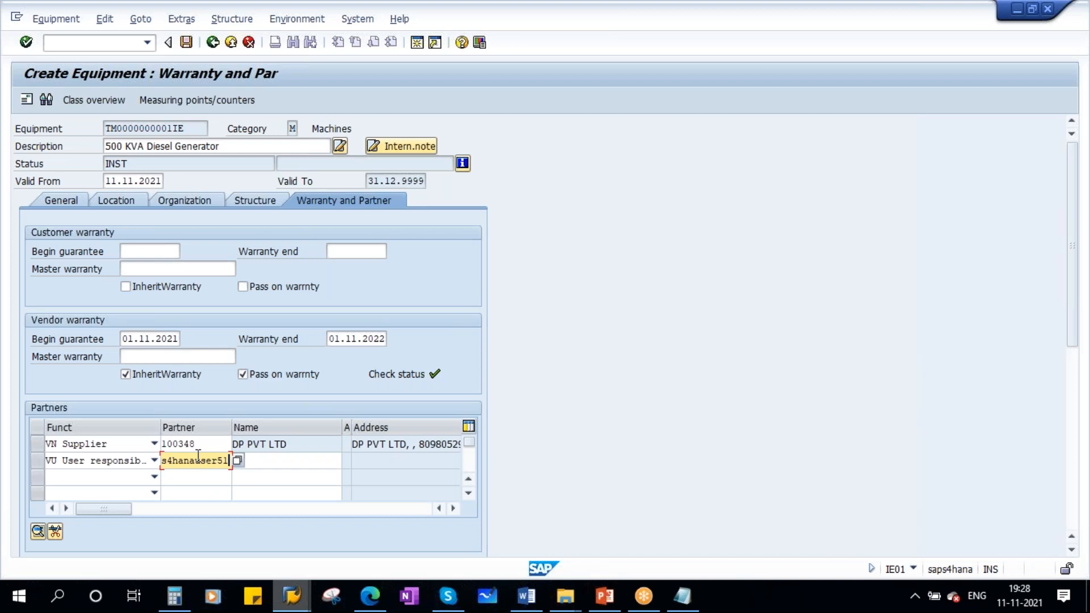
pyautogui.press('Return')
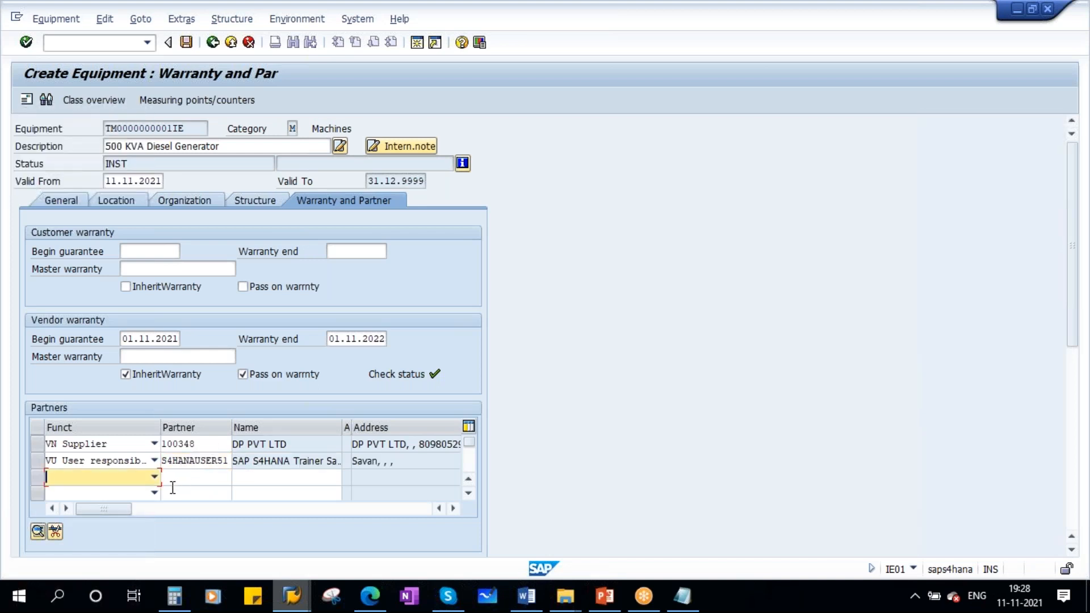
# - Add a Person responsible partner, picking a person from the person search list
pyautogui.click(154, 477)
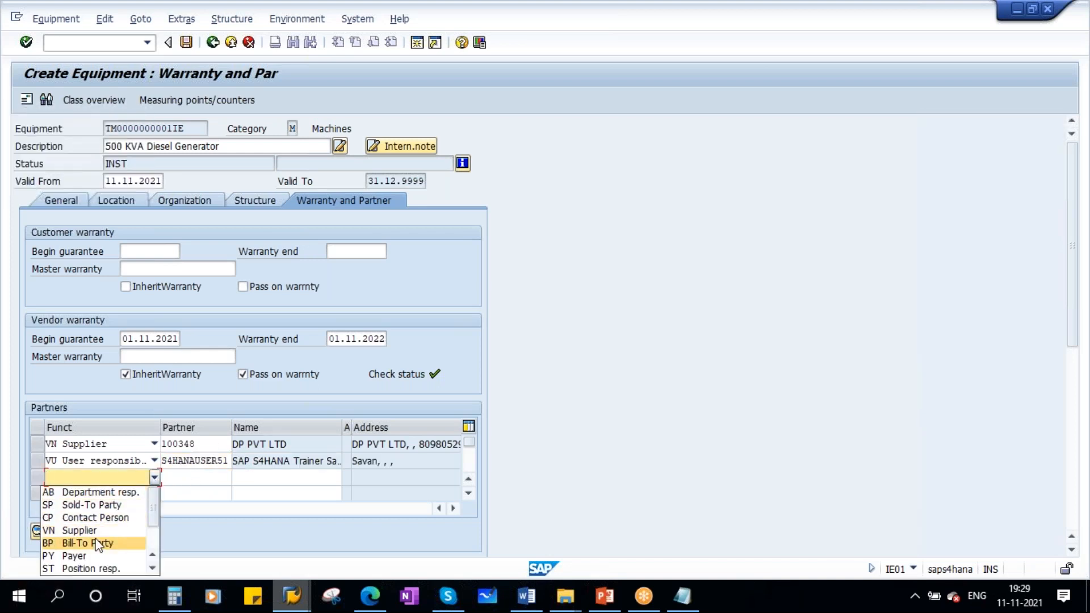
pyautogui.moveTo(153, 506); pyautogui.dragTo(152, 523)
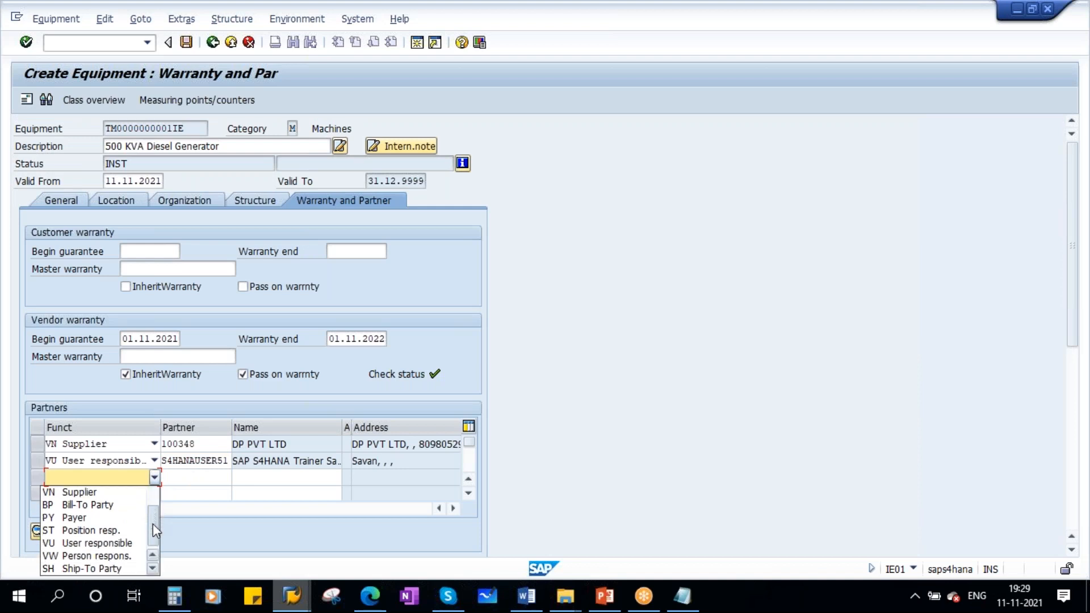
pyautogui.click(106, 555)
pyautogui.click(188, 475)
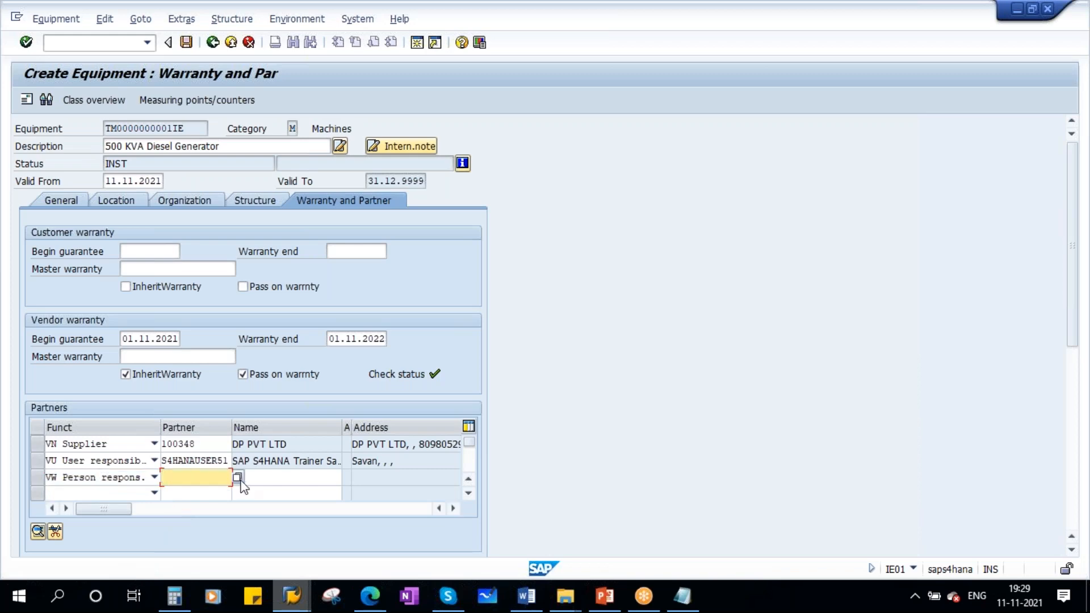
pyautogui.click(241, 481)
pyautogui.click(191, 253)
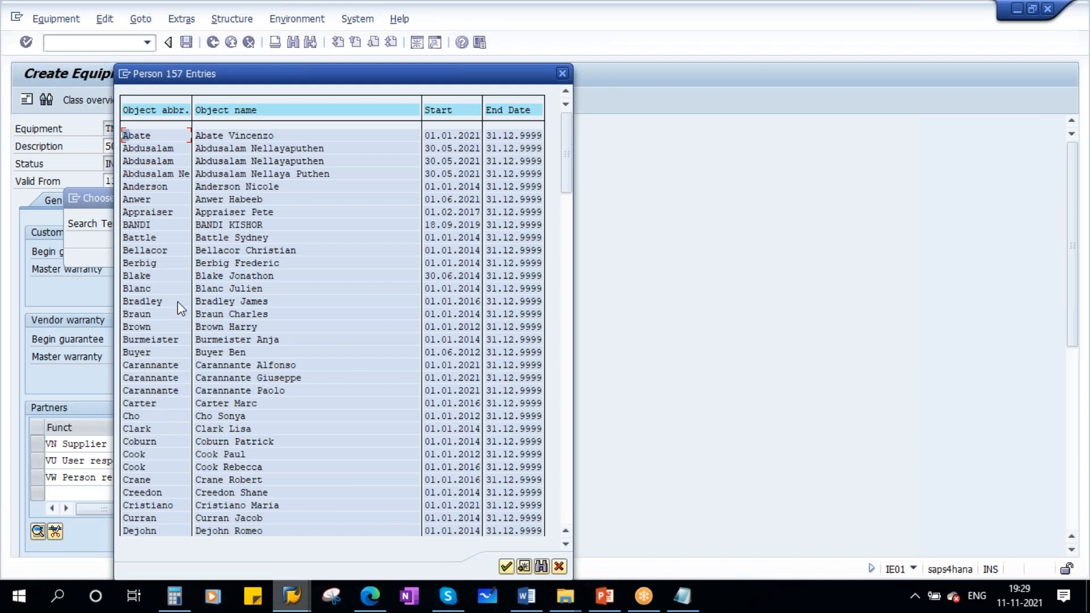
pyautogui.doubleClick(148, 302)
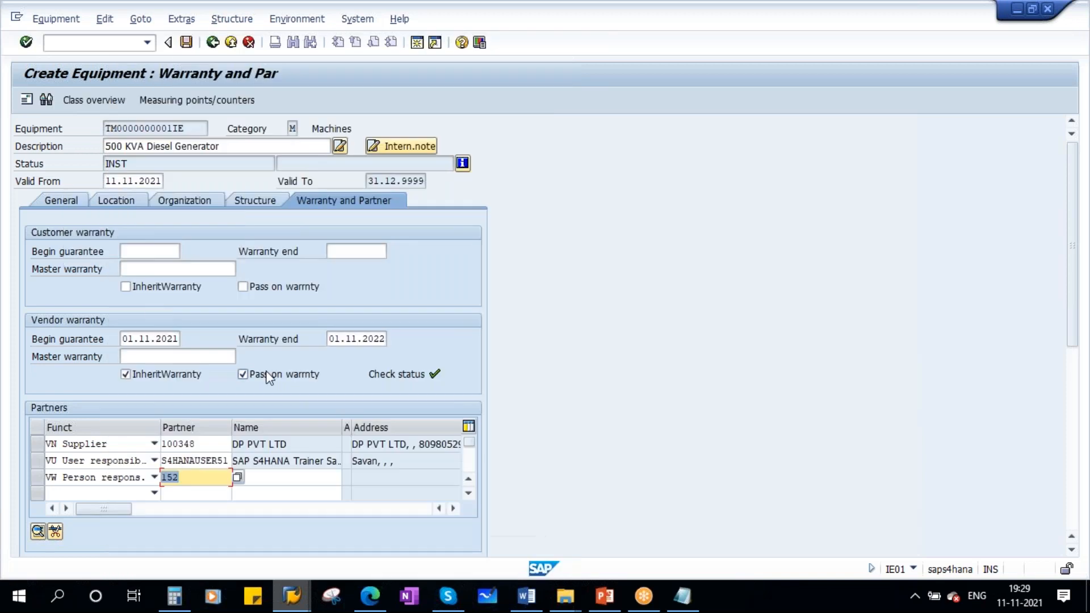
pyautogui.press('Return')
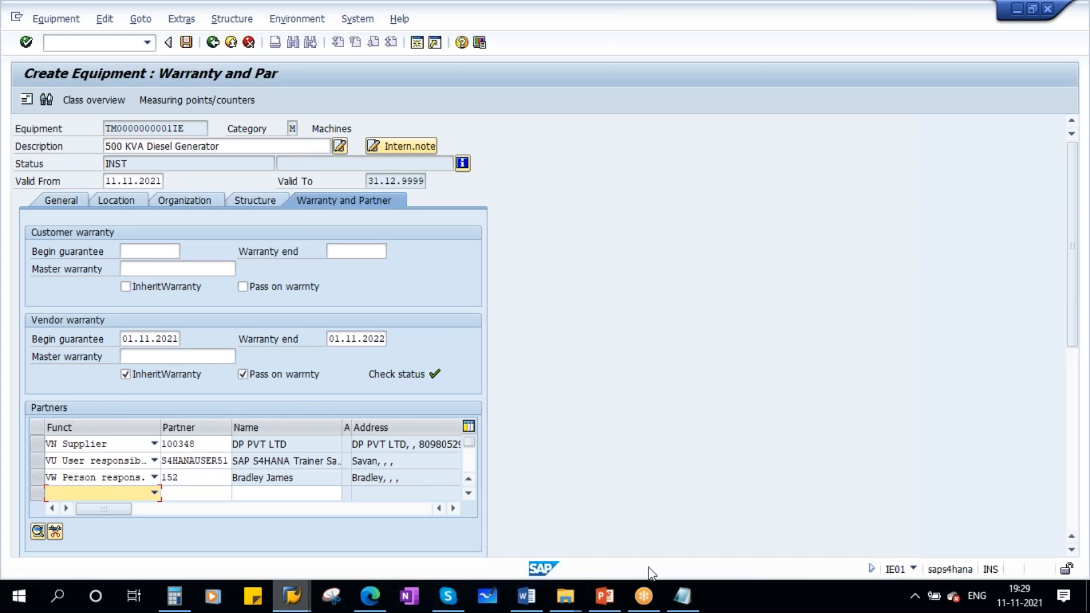
pyautogui.click(534, 603)
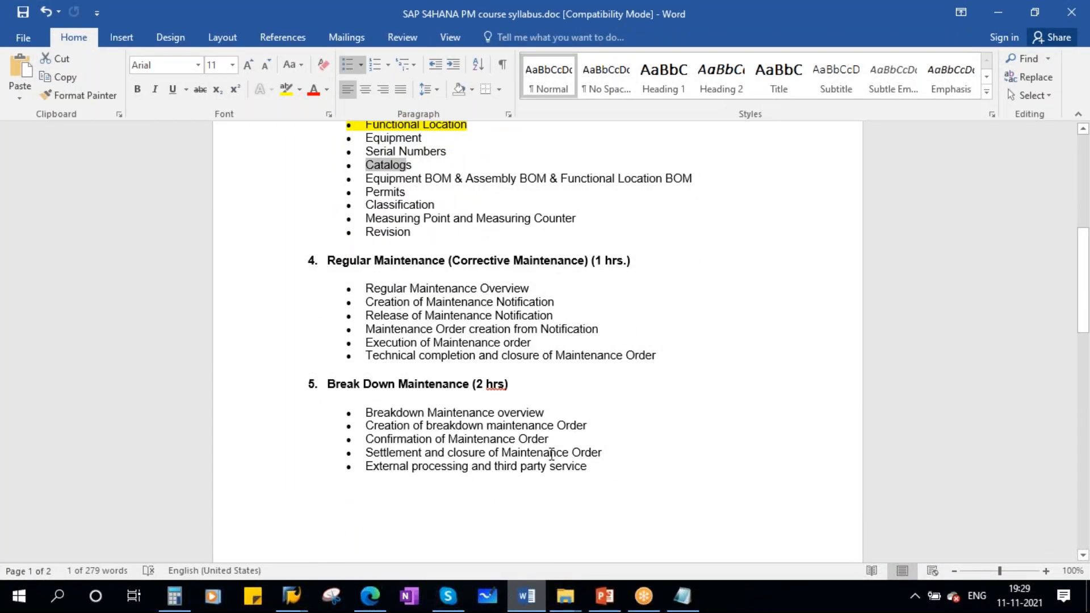
pyautogui.click(291, 596)
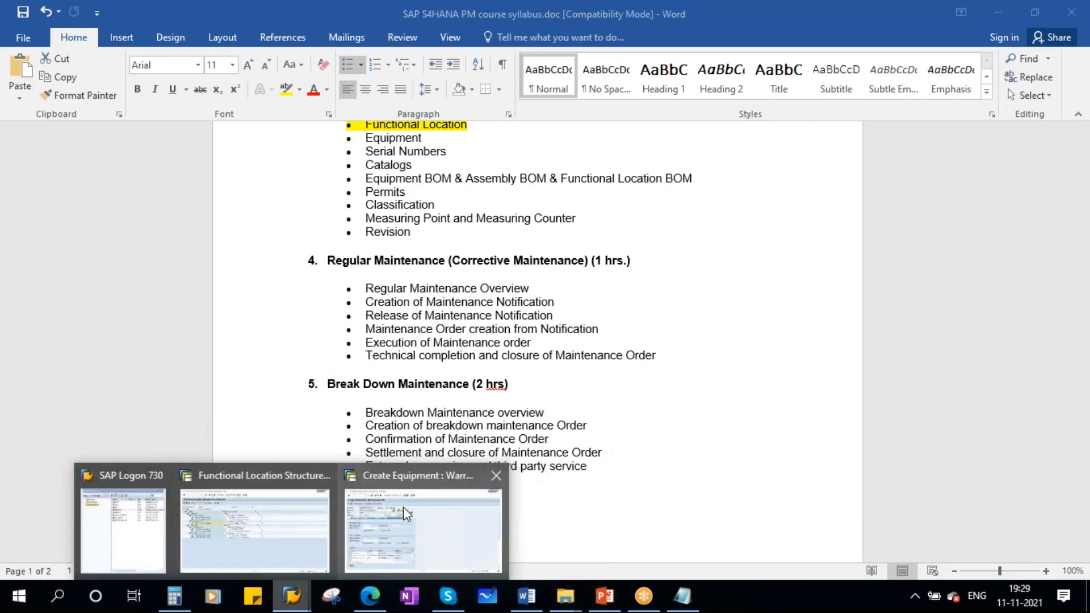
pyautogui.click(403, 509)
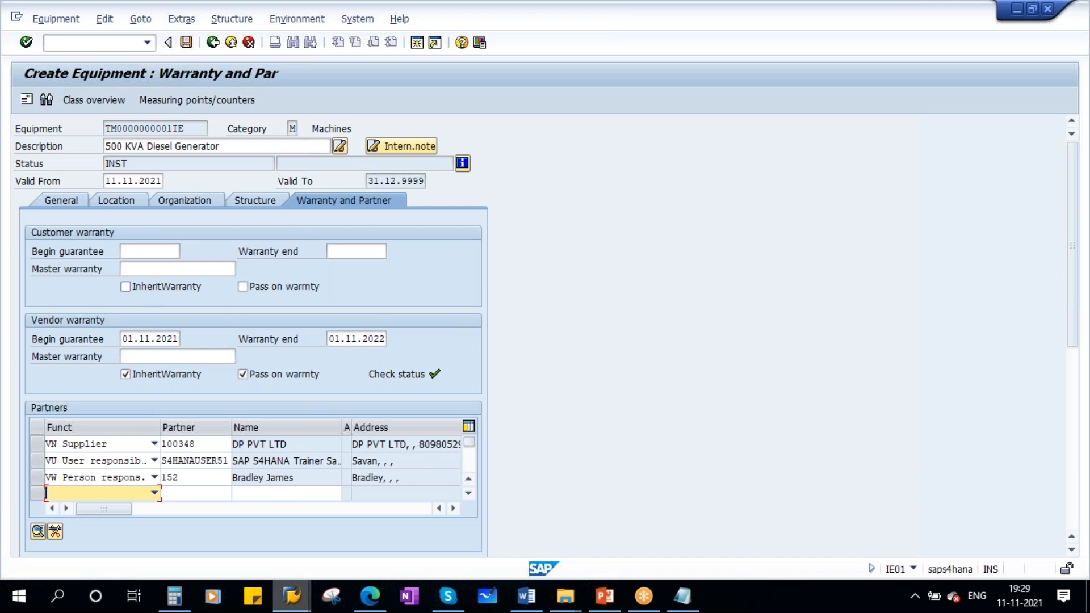
# - Save the new equipment and open it again in change mode
pyautogui.click(187, 43)
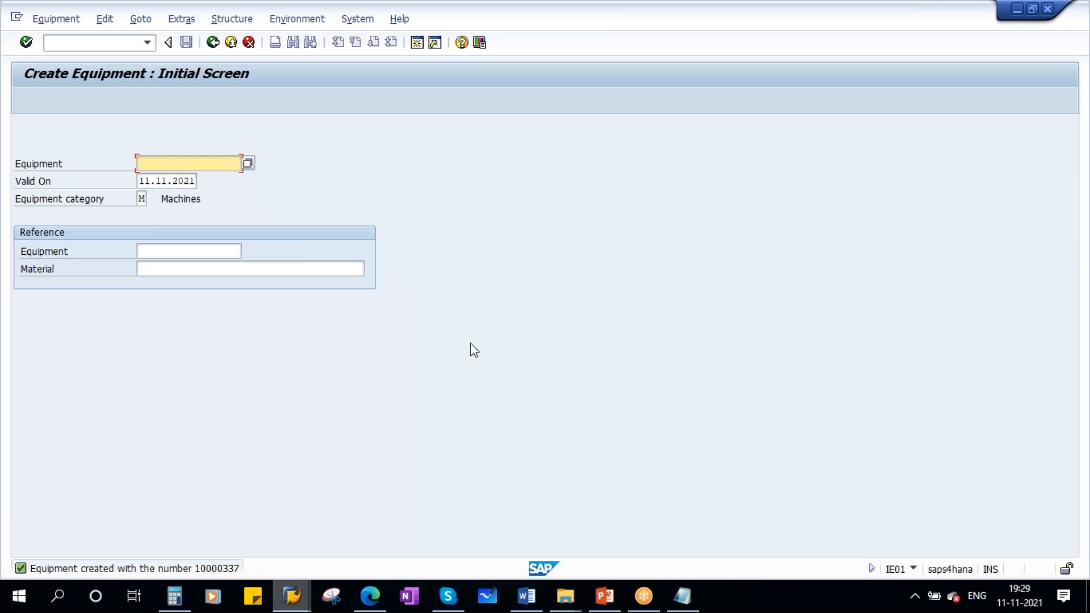
pyautogui.click(40, 22)
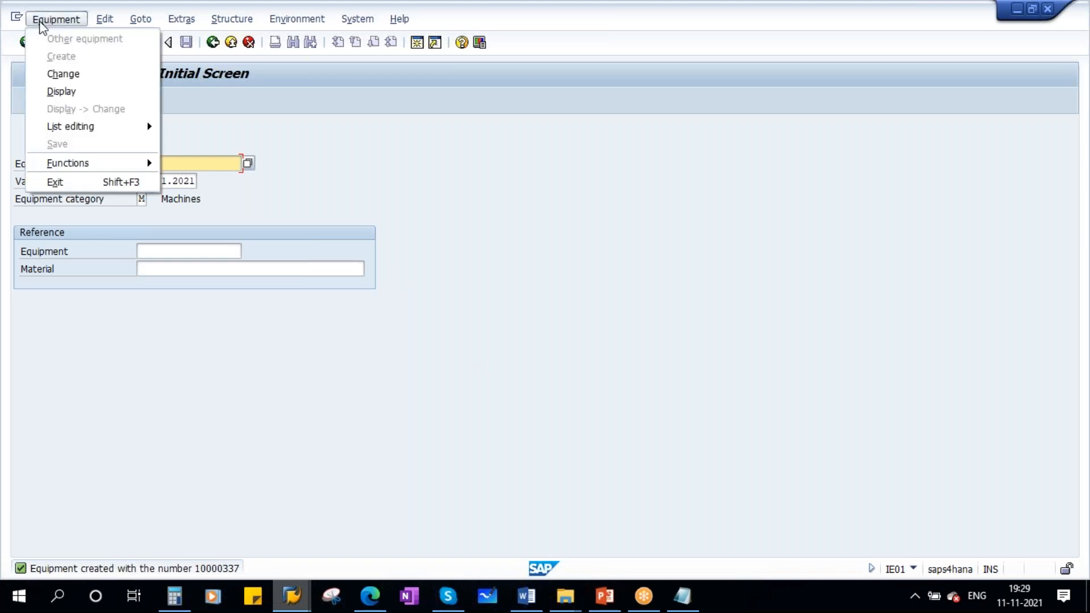
pyautogui.click(79, 77)
pyautogui.press('Return')
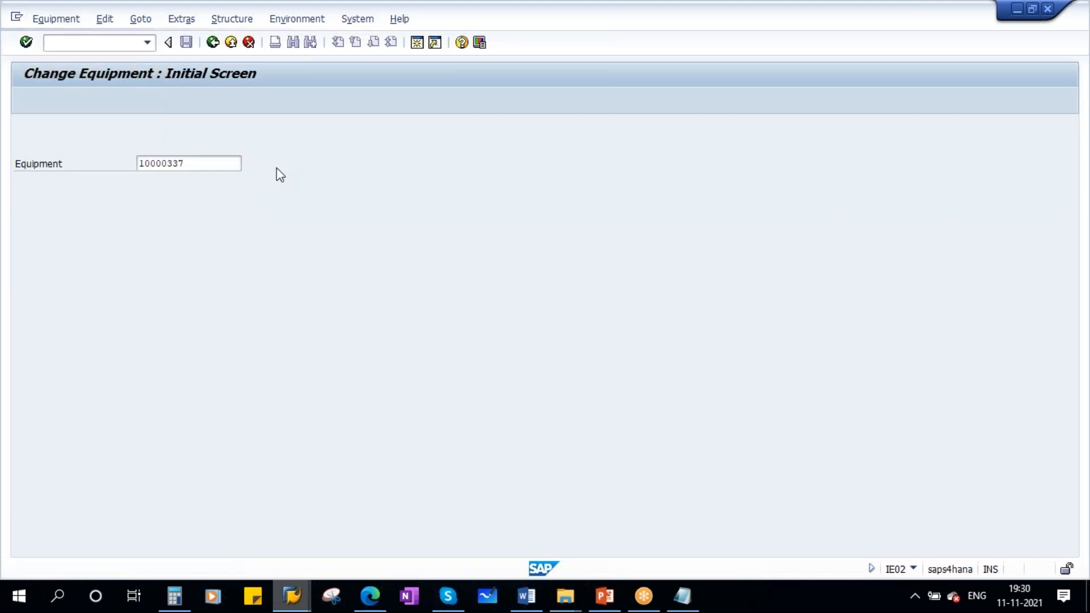
# - Review the equipment's Organization and Structure tabs, then leave the change screen without changes
pyautogui.click(121, 203)
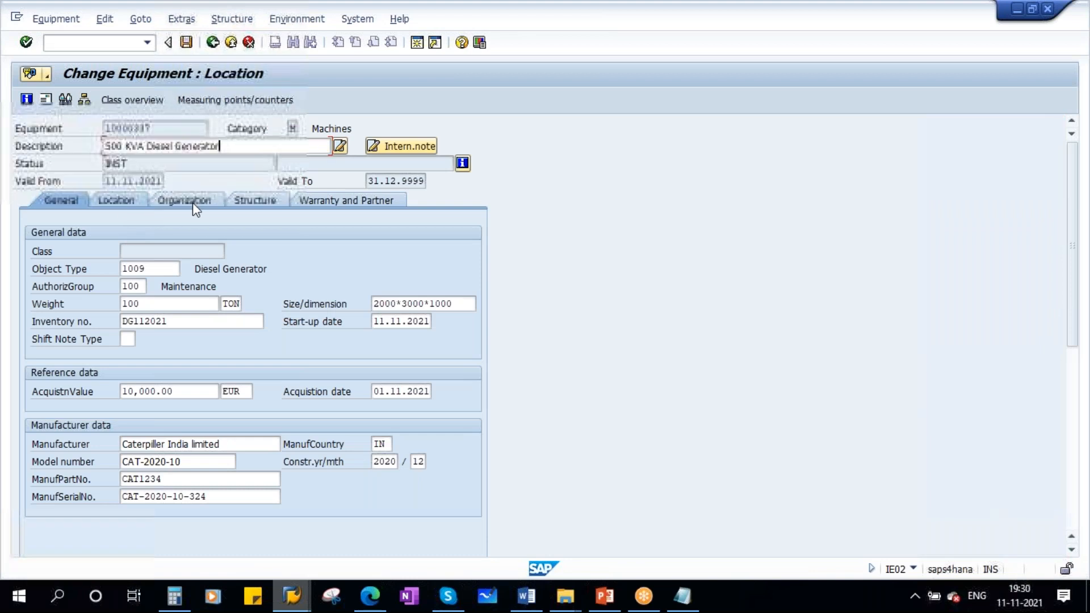
pyautogui.click(196, 206)
pyautogui.click(255, 202)
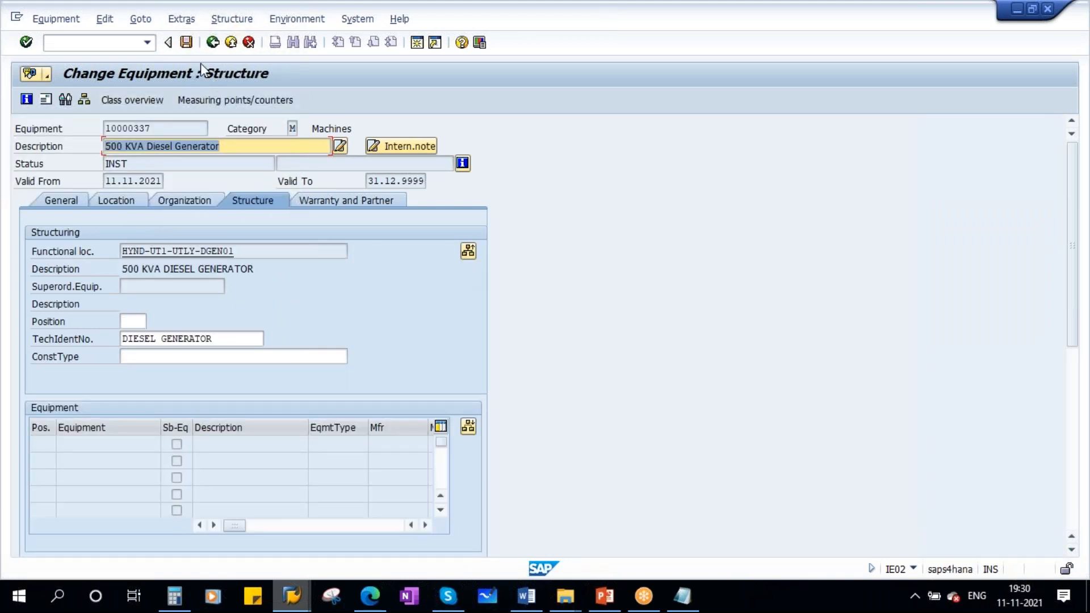
pyautogui.click(186, 42)
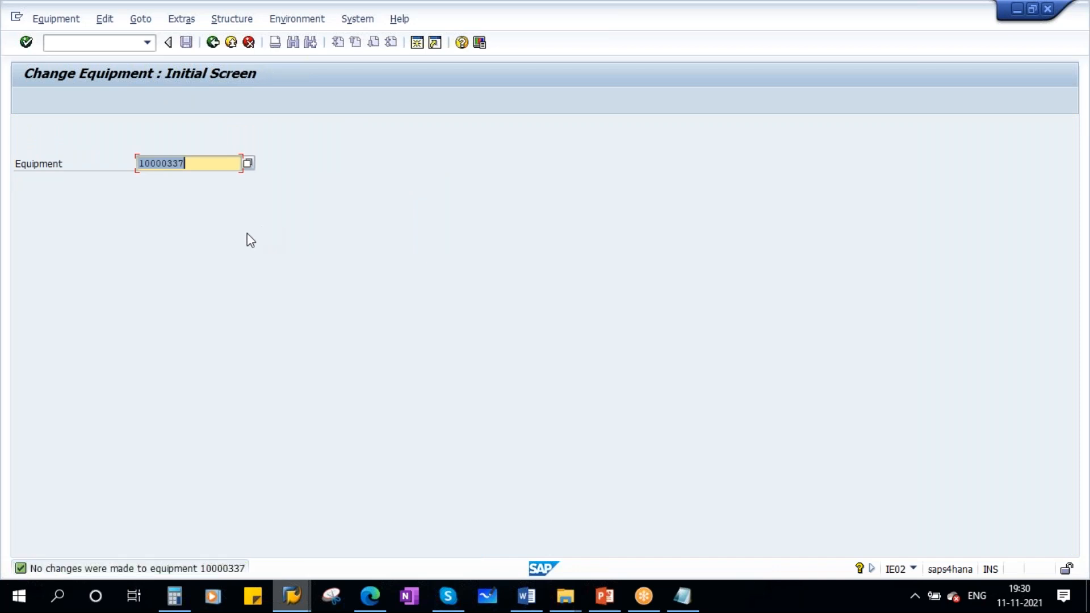
# - Redisplay the HYND functional location structure with installed equipment included and fully expanded
pyautogui.click(292, 596)
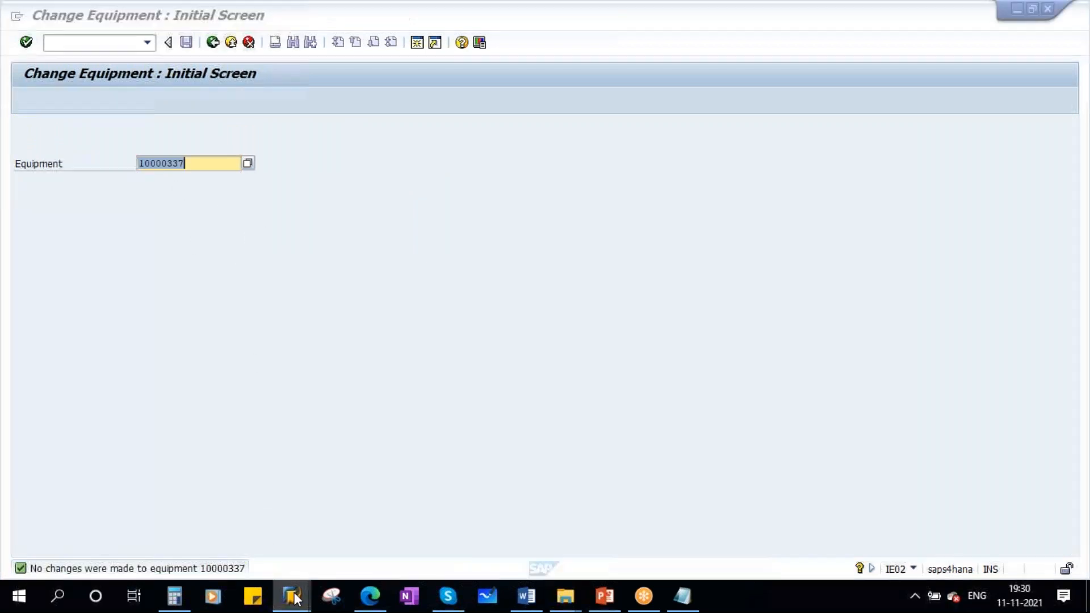
pyautogui.click(254, 499)
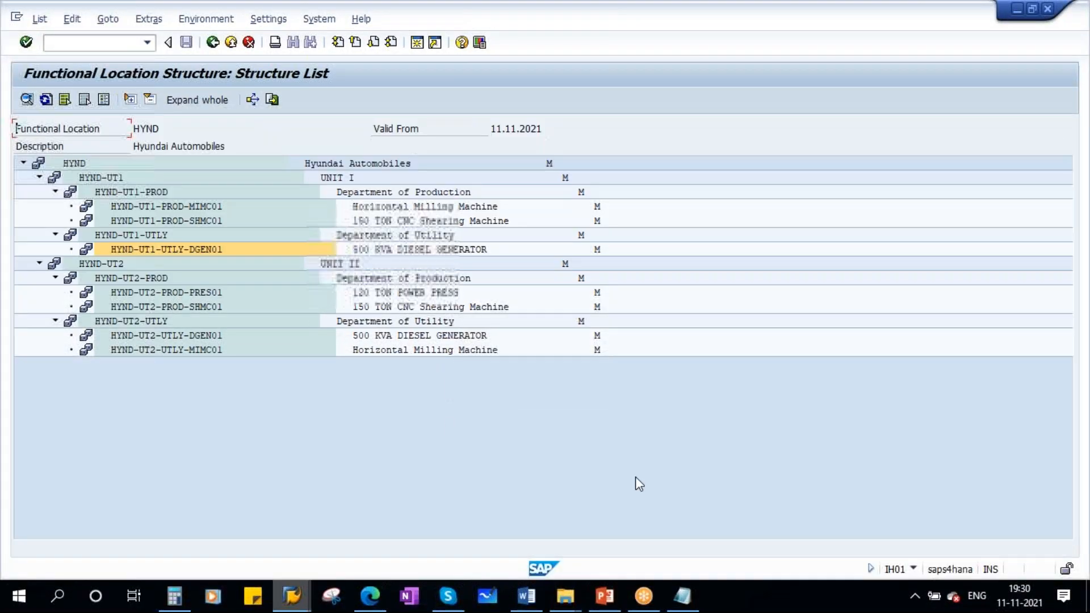
pyautogui.click(213, 42)
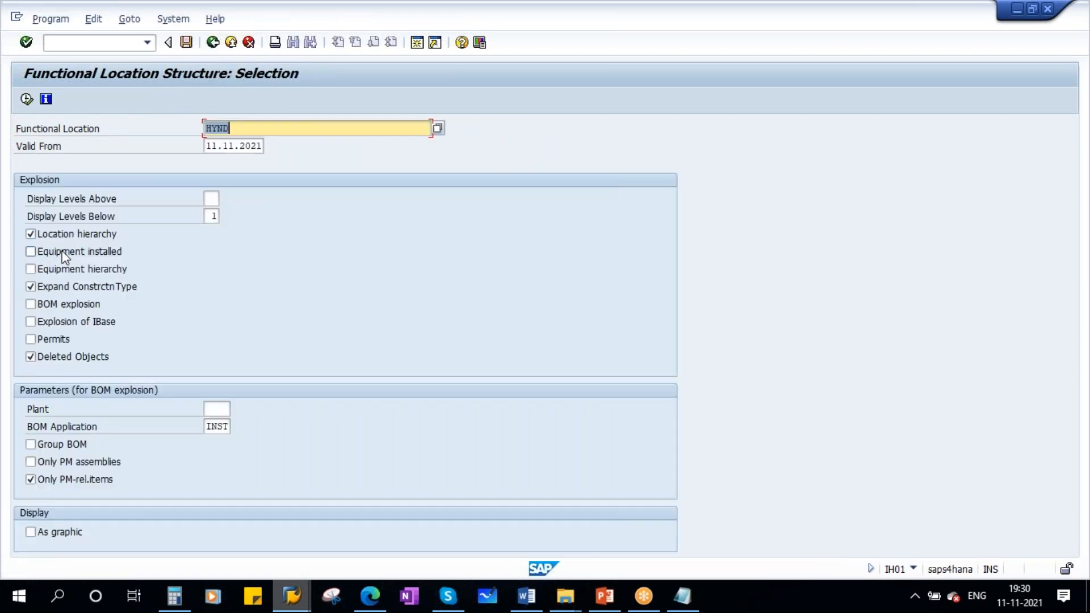
pyautogui.click(63, 253)
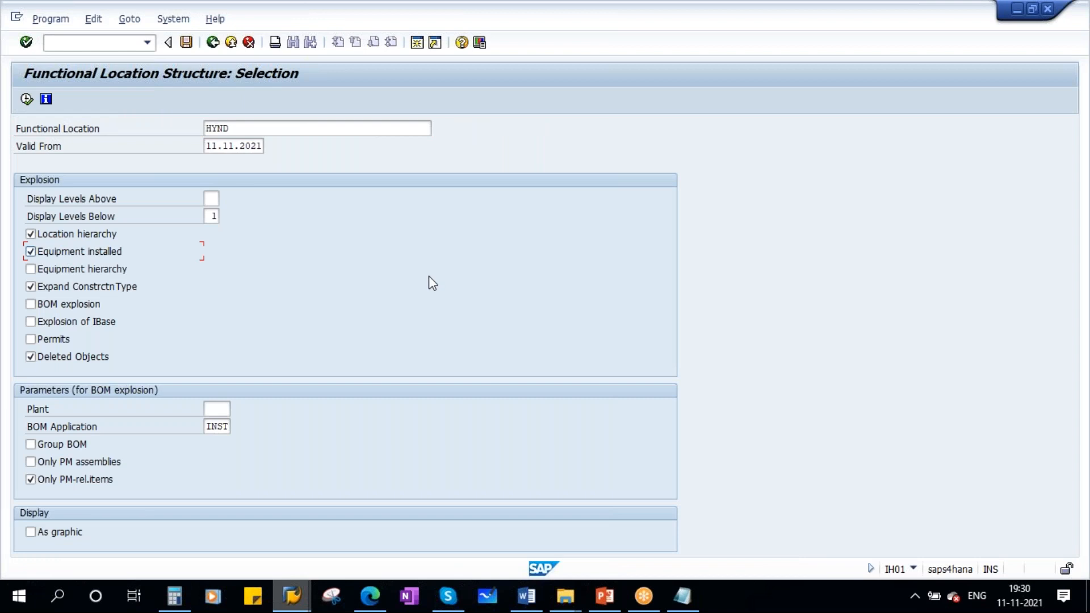
pyautogui.click(26, 100)
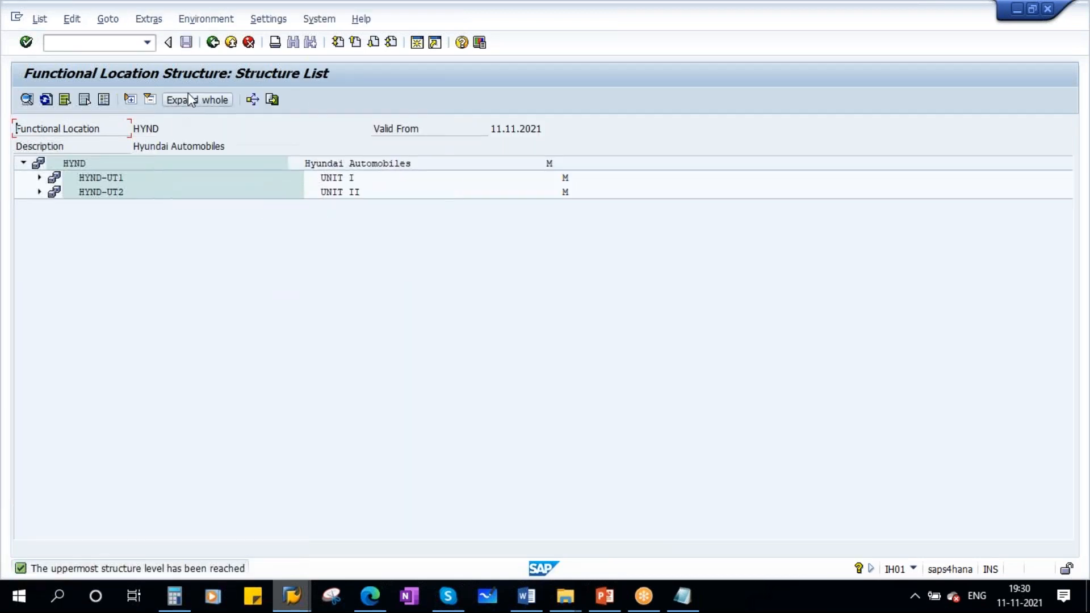
pyautogui.click(203, 100)
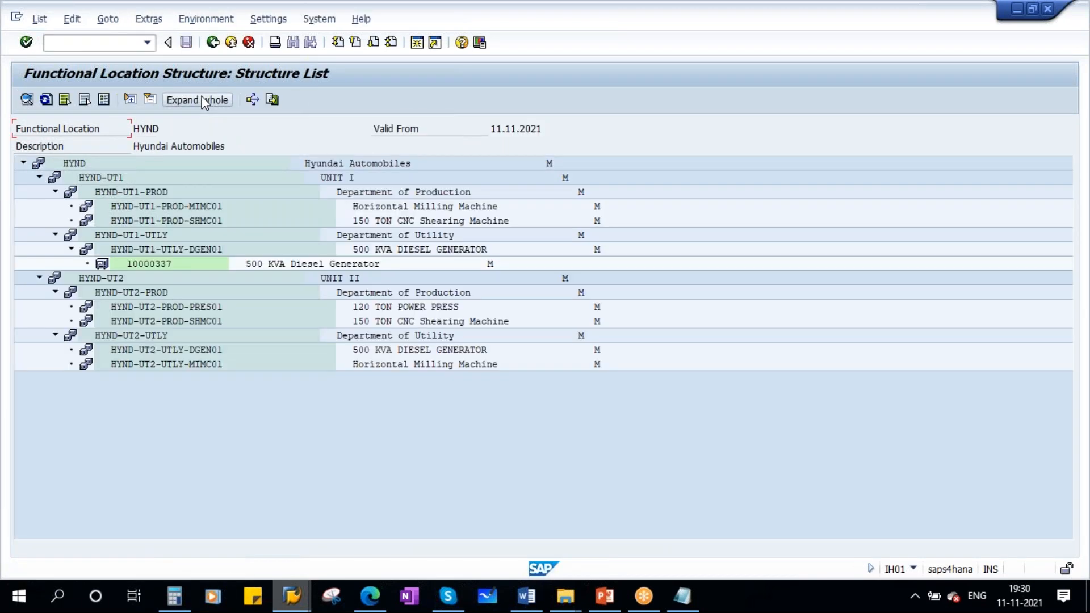
# - Point out the equipment installed under HYND-UT1-UTLY-DGEN01, then switch to PowerPoint and open the Equipment Installation slide
pyautogui.click(151, 264)
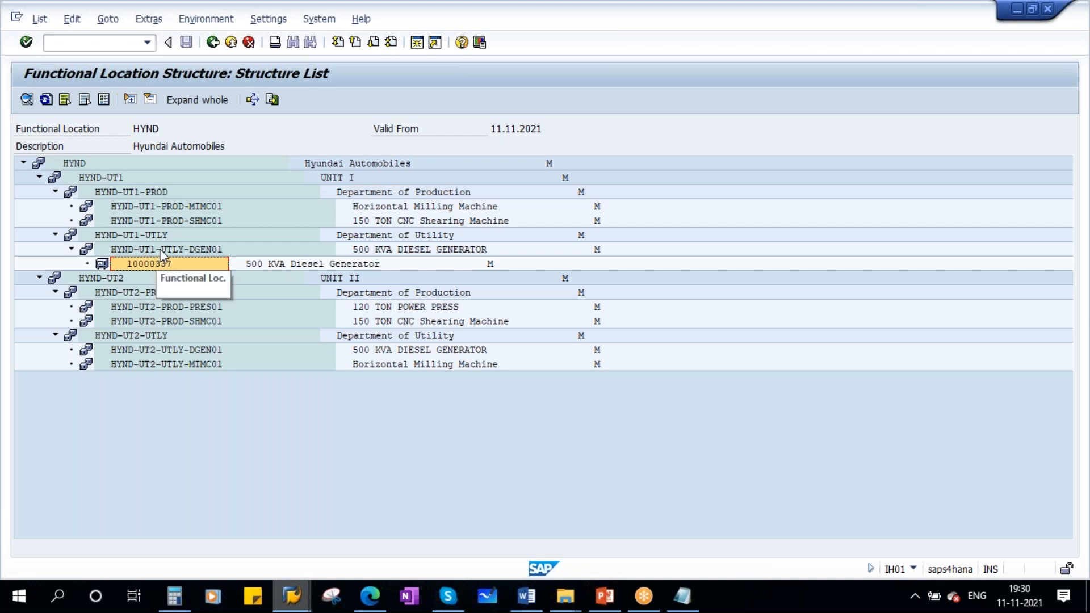
pyautogui.click(160, 251)
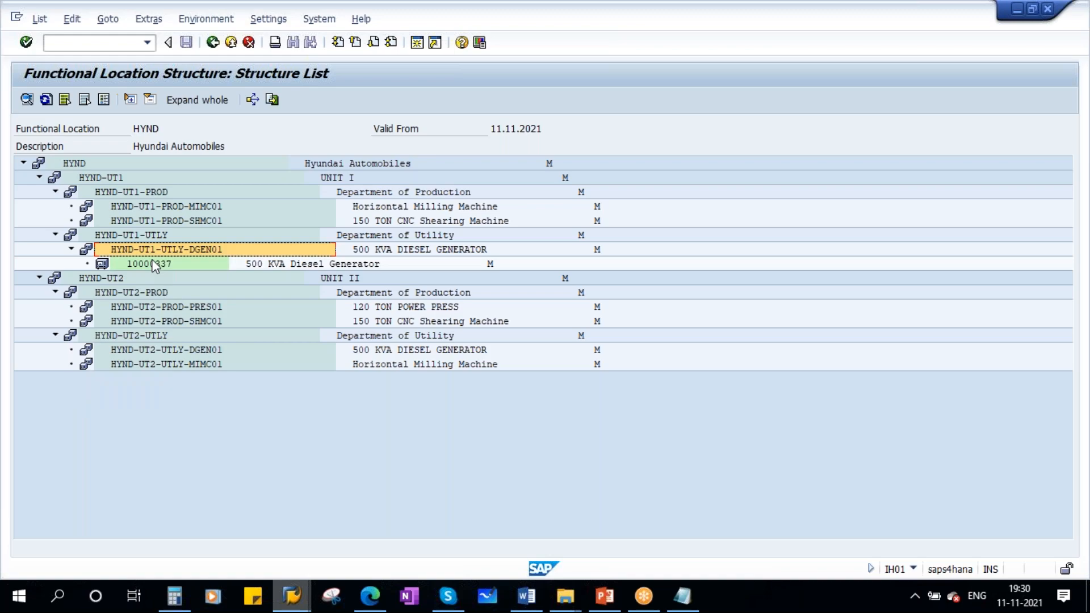
pyautogui.click(606, 597)
pyautogui.scroll(-1, 23, 375)
pyautogui.scroll(-2, 24, 374)
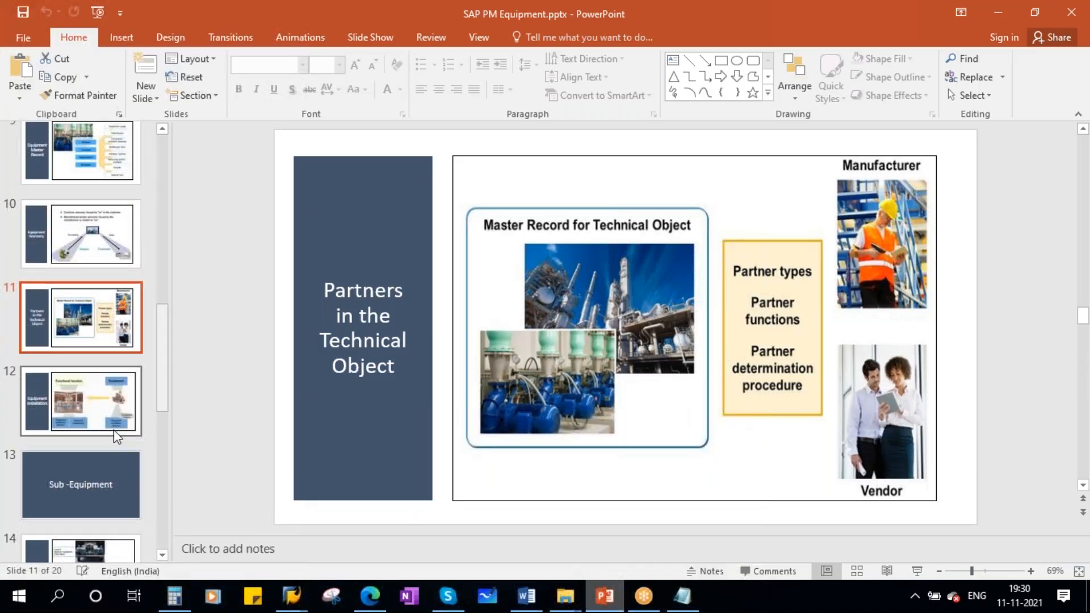
pyautogui.click(100, 403)
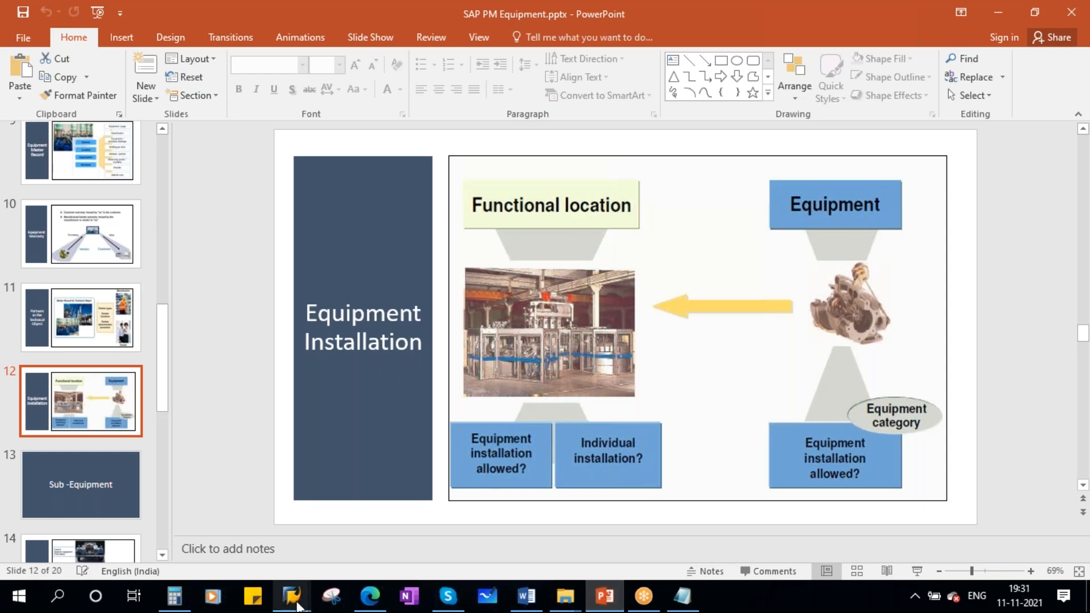
# - Return to the structure list and highlight equipment 10000337 and its functional location HYND-UT1-UTLY-DGEN01
pyautogui.moveTo(292, 596)
pyautogui.click(253, 506)
pyautogui.click(157, 262)
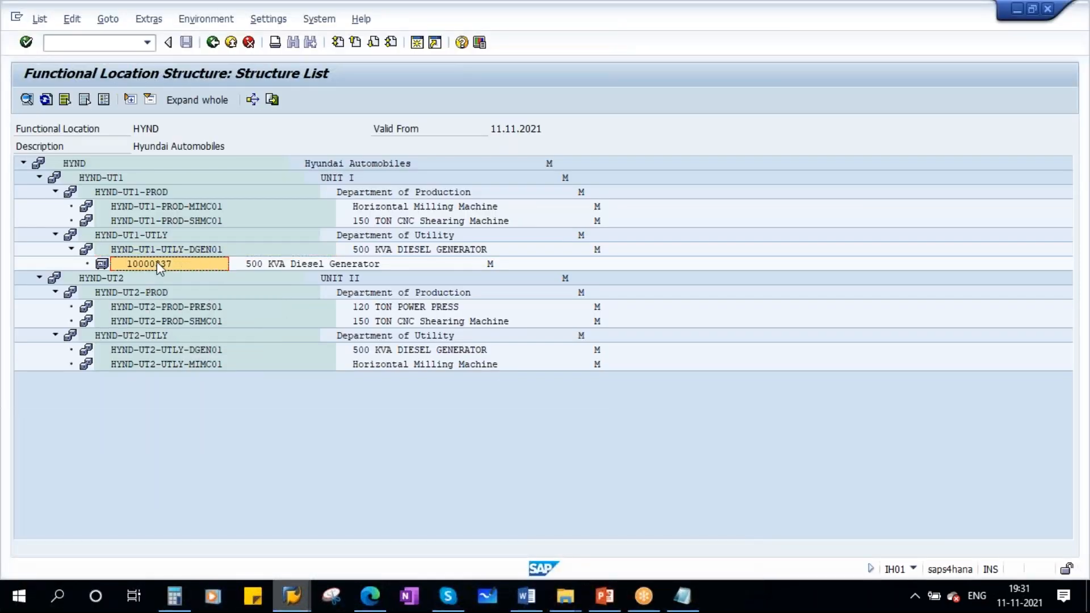
pyautogui.click(192, 251)
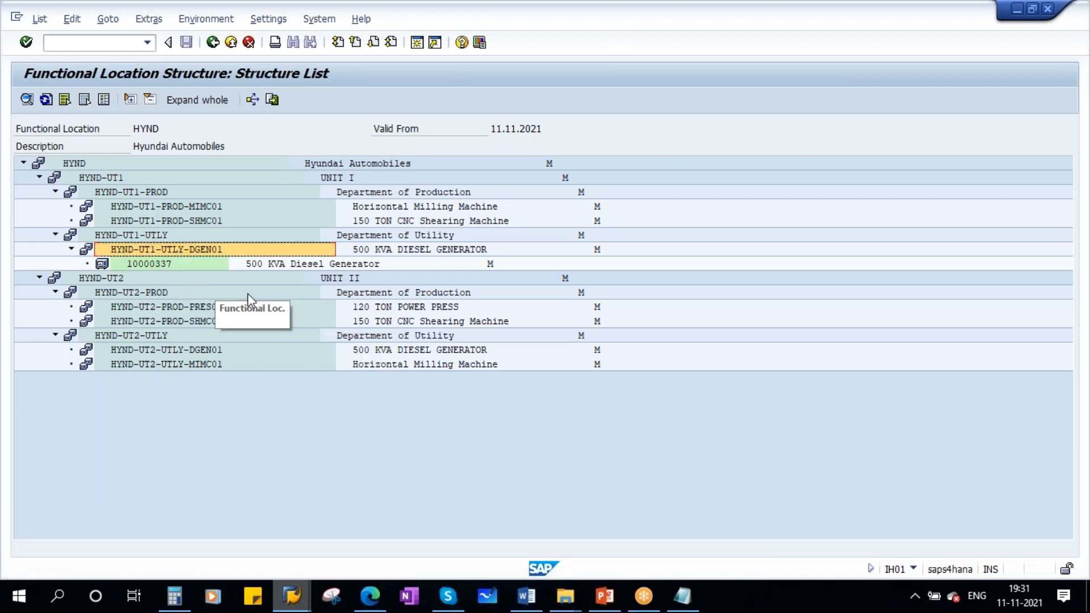
# - Switch to the Change Equipment window and open equipment 10000337 in display mode
pyautogui.click(289, 599)
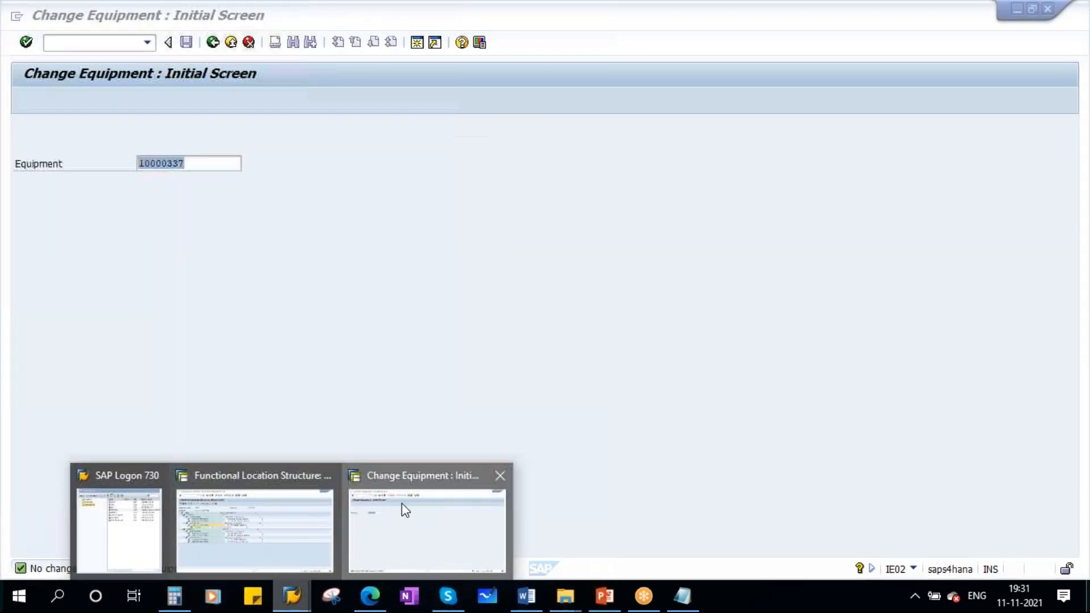
pyautogui.click(403, 508)
pyautogui.click(50, 22)
pyautogui.click(54, 91)
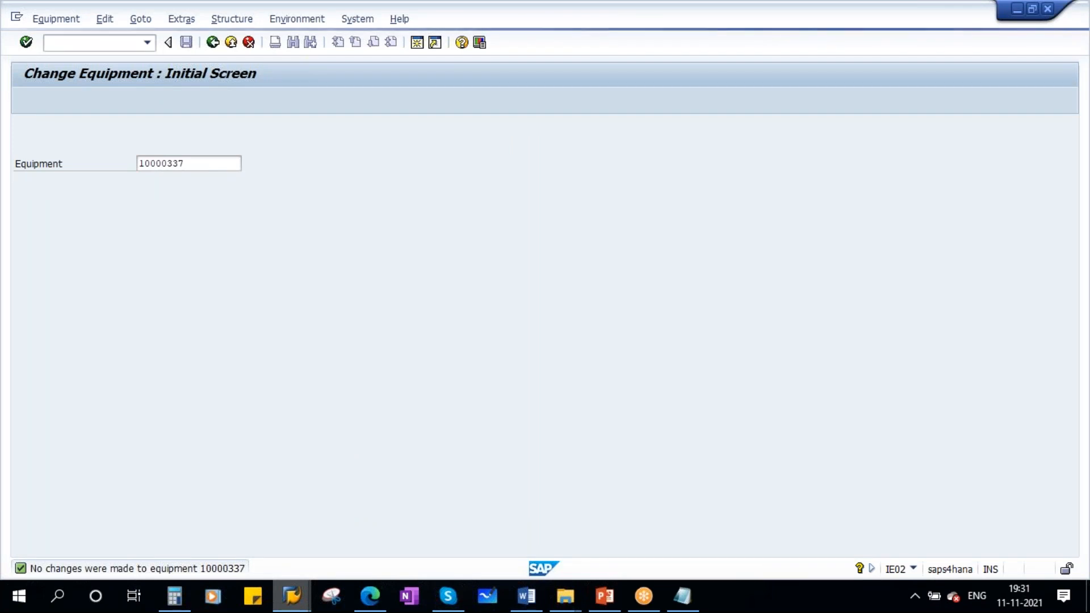
pyautogui.press('Return')
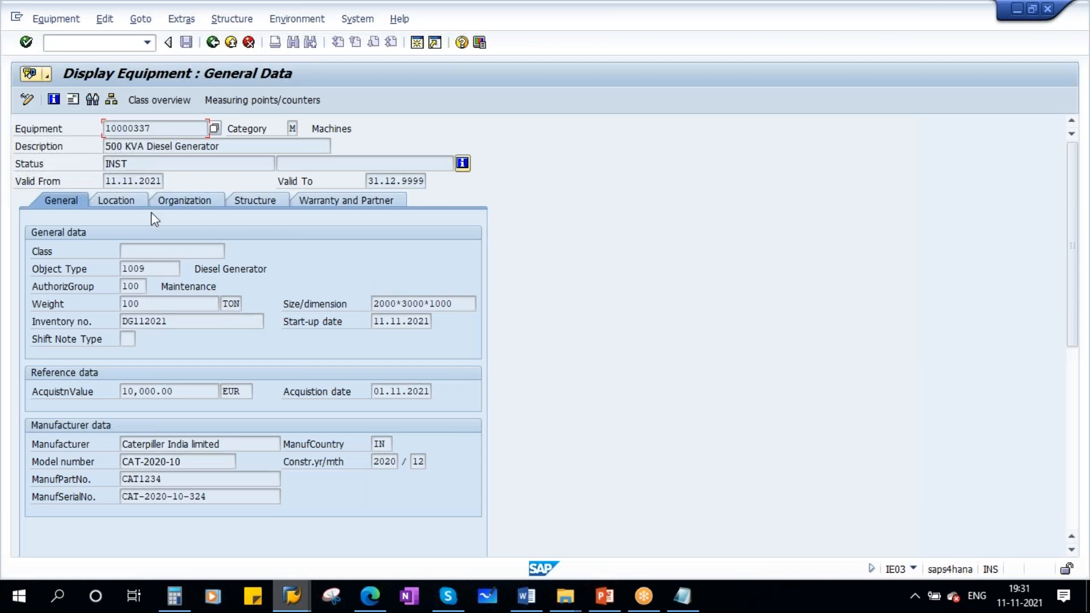
# - Open the equipment's Structure tab and copy its functional location HYND-UT1-UTLY-DGEN01
pyautogui.click(249, 201)
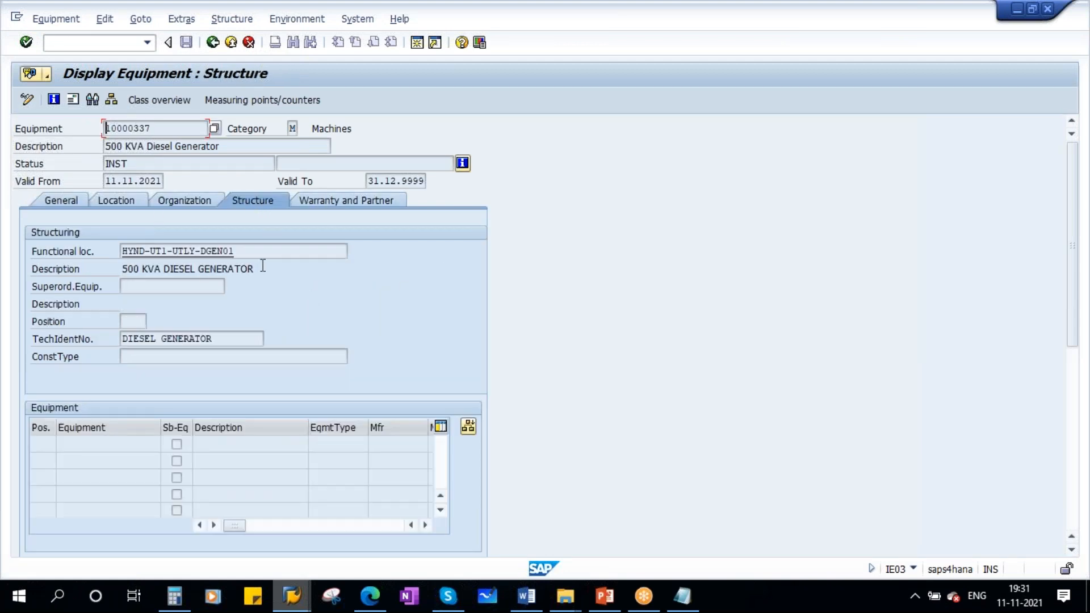
pyautogui.moveTo(257, 254); pyautogui.dragTo(97, 253)
pyautogui.moveTo(250, 254); pyautogui.dragTo(99, 254)
pyautogui.hotkey('ctrl', 'c')
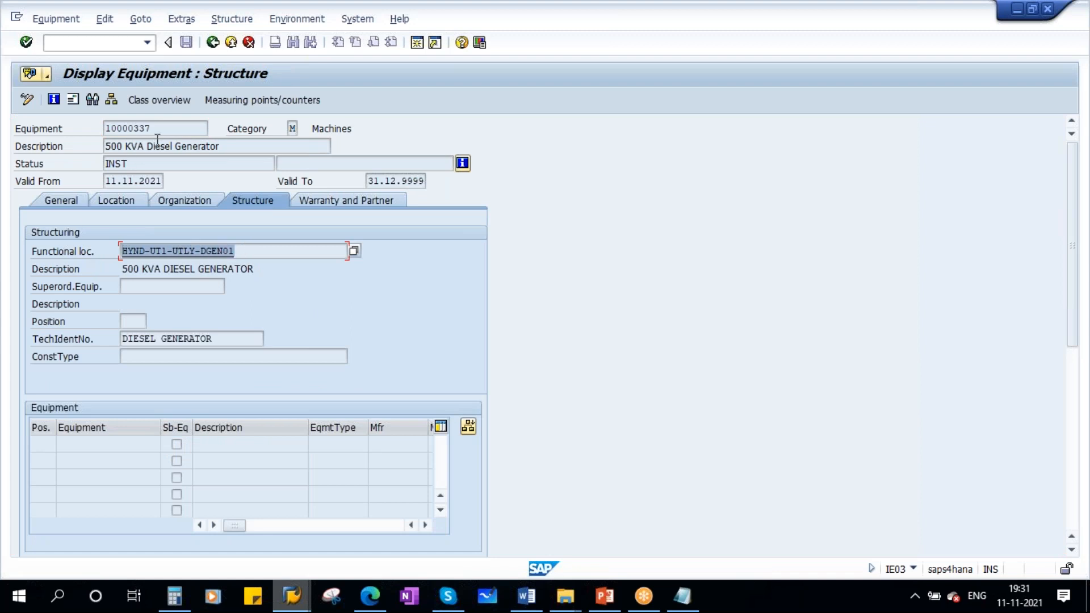
pyautogui.moveTo(156, 128); pyautogui.dragTo(43, 146)
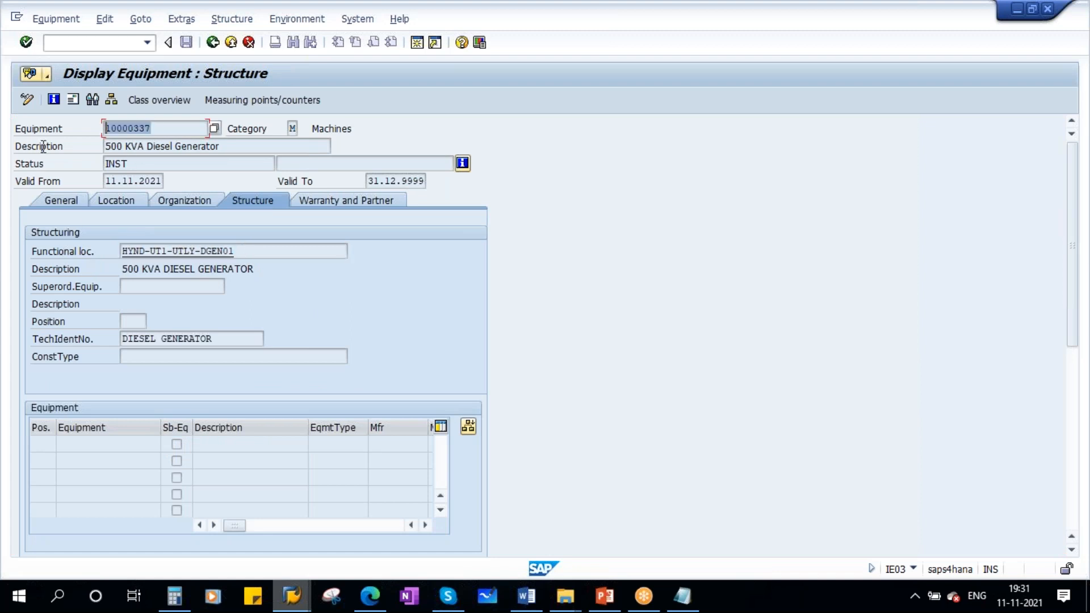
# - Start transaction IL03 and display functional location HYND-UT1-UTLY-DGEN01 by pasting it in
pyautogui.click(417, 42)
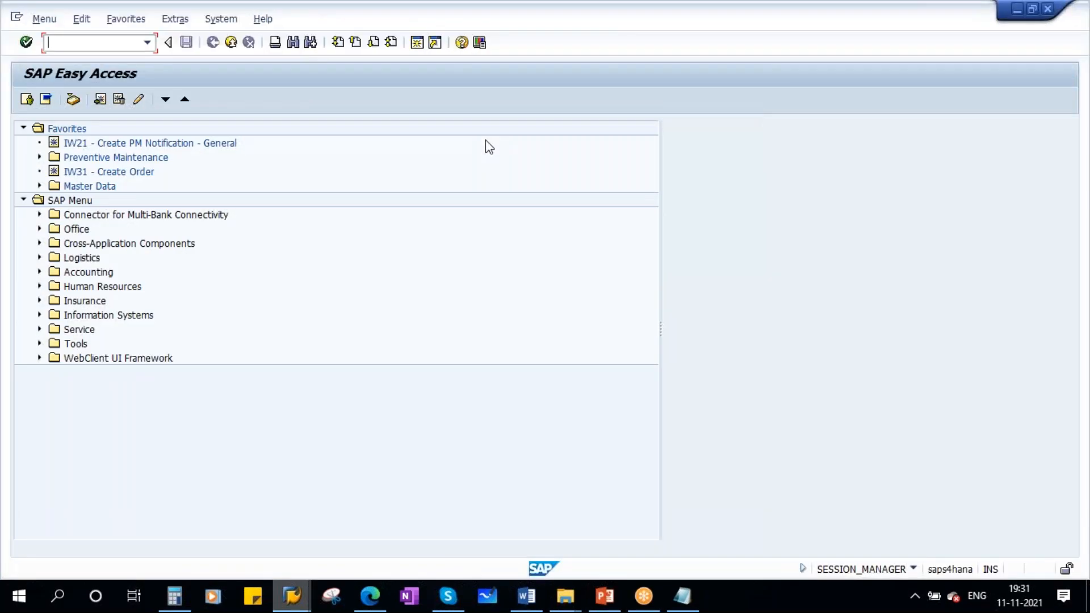
pyautogui.write('3')
pyautogui.press('Return')
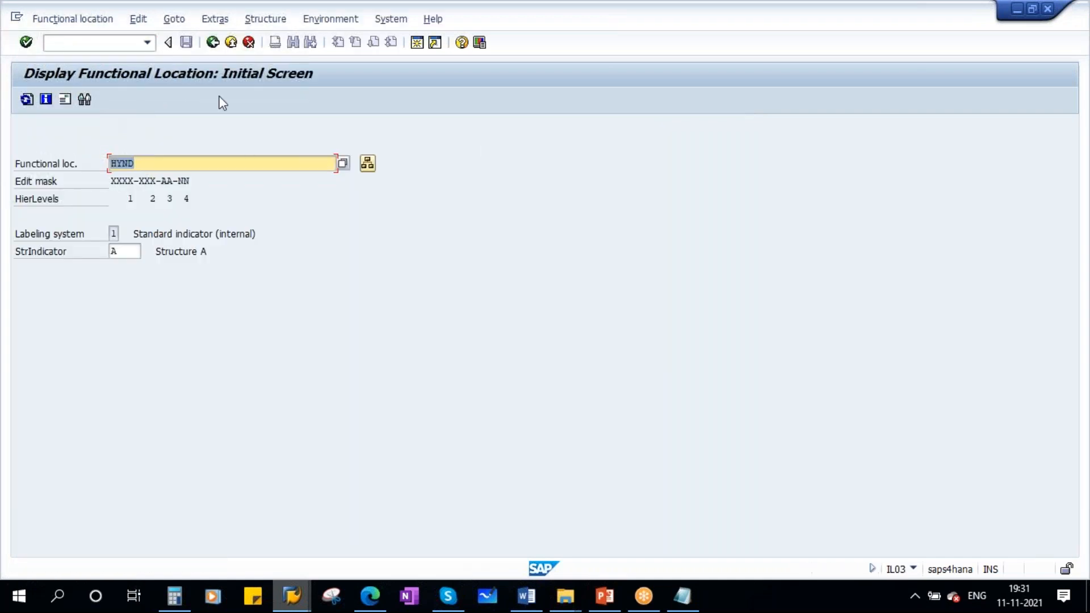
pyautogui.press('BackSpace')
pyautogui.hotkey('ctrl', 'v')
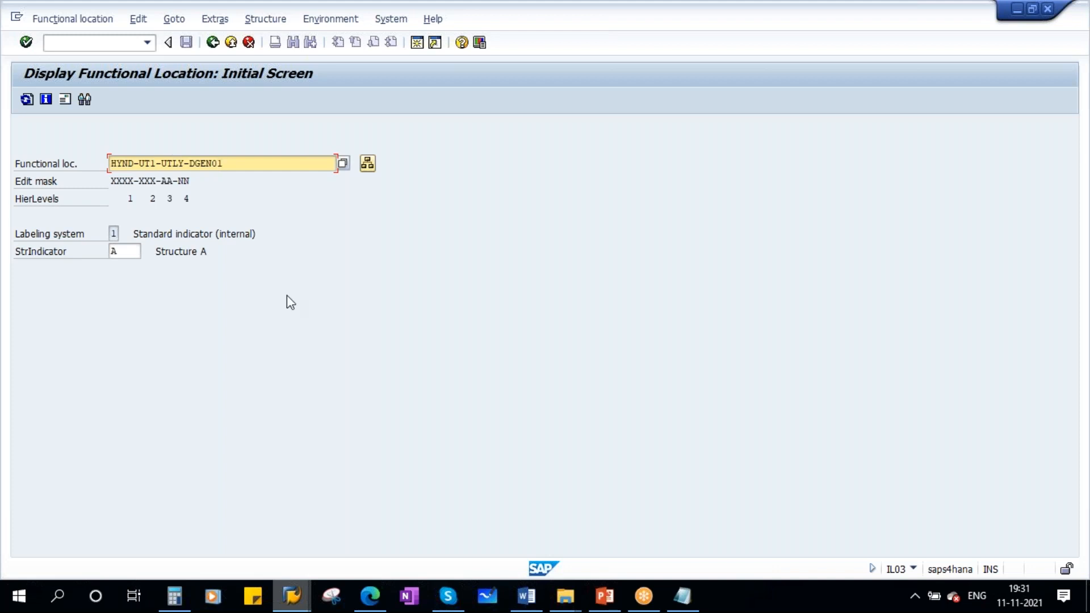
pyautogui.press('Return')
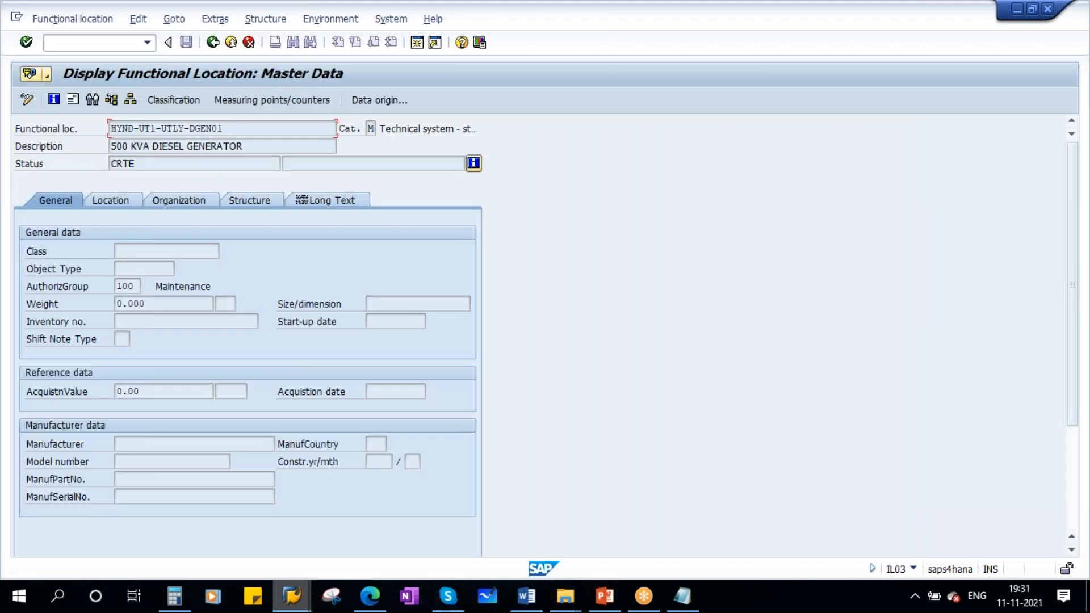
# - Check the installed equipment list on the functional location's Structure tab, then return to the presentation
pyautogui.click(253, 205)
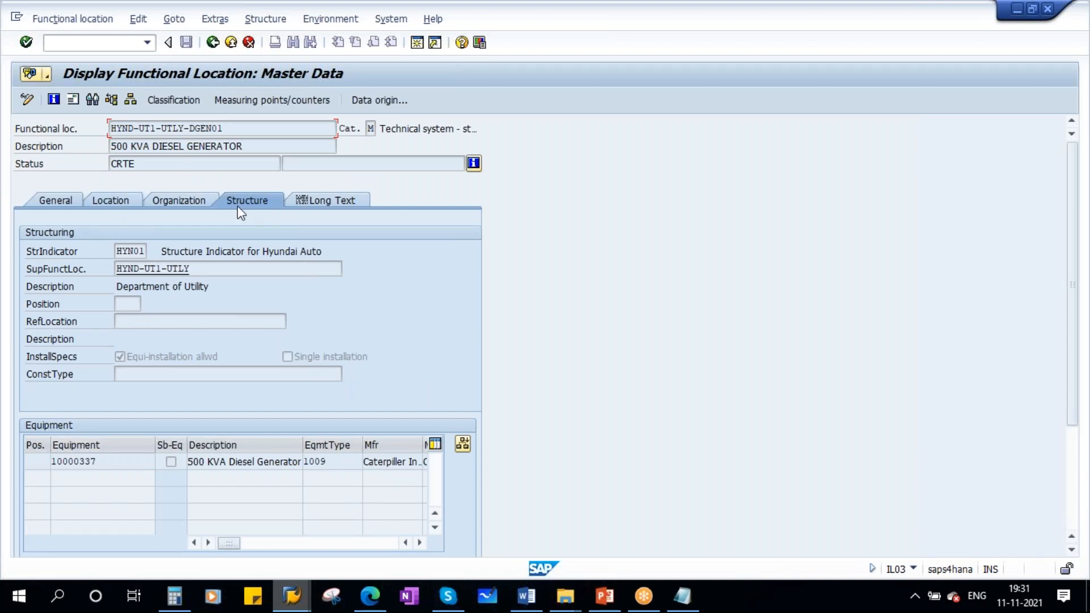
pyautogui.moveTo(98, 461); pyautogui.dragTo(43, 461)
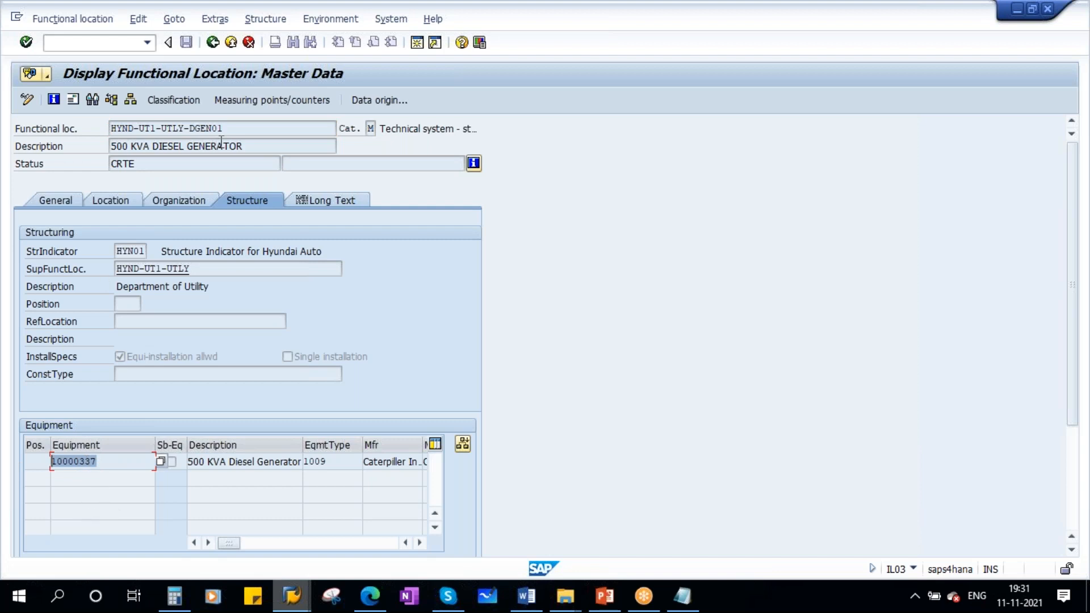
pyautogui.moveTo(232, 128); pyautogui.dragTo(97, 128)
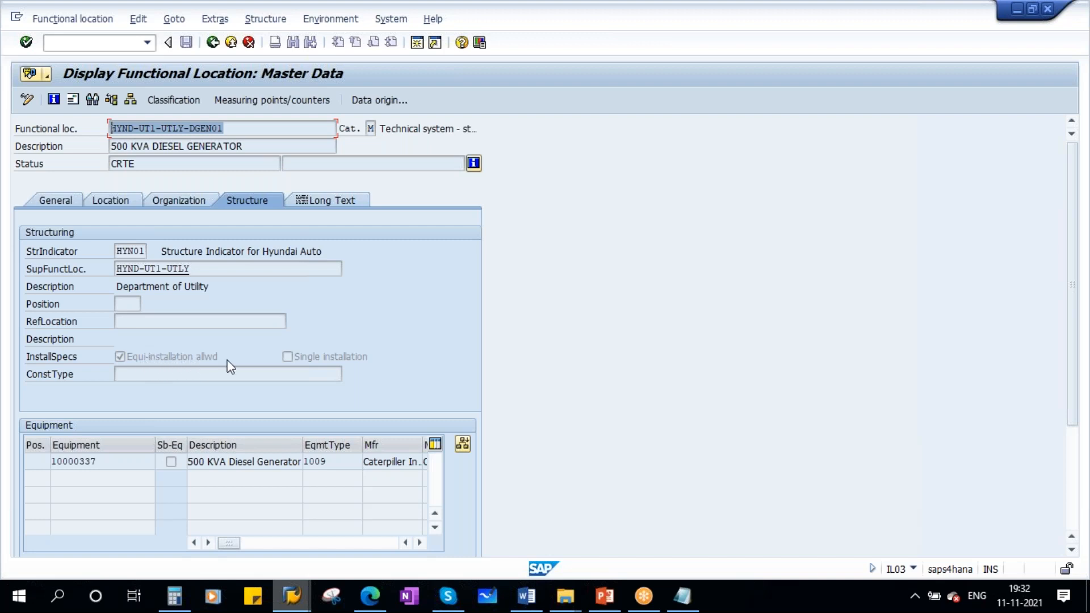
pyautogui.click(604, 595)
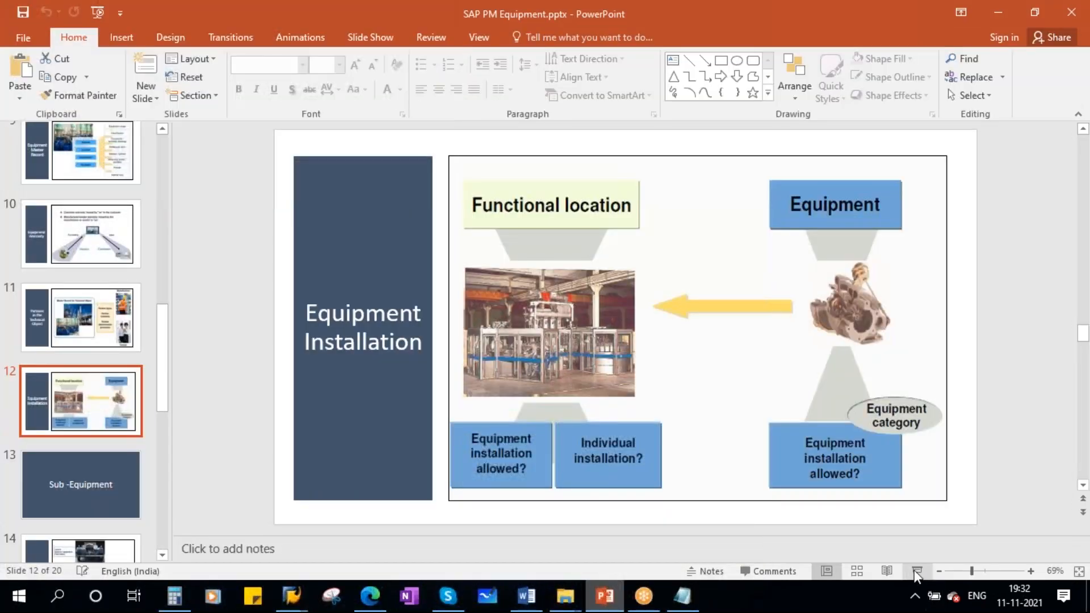
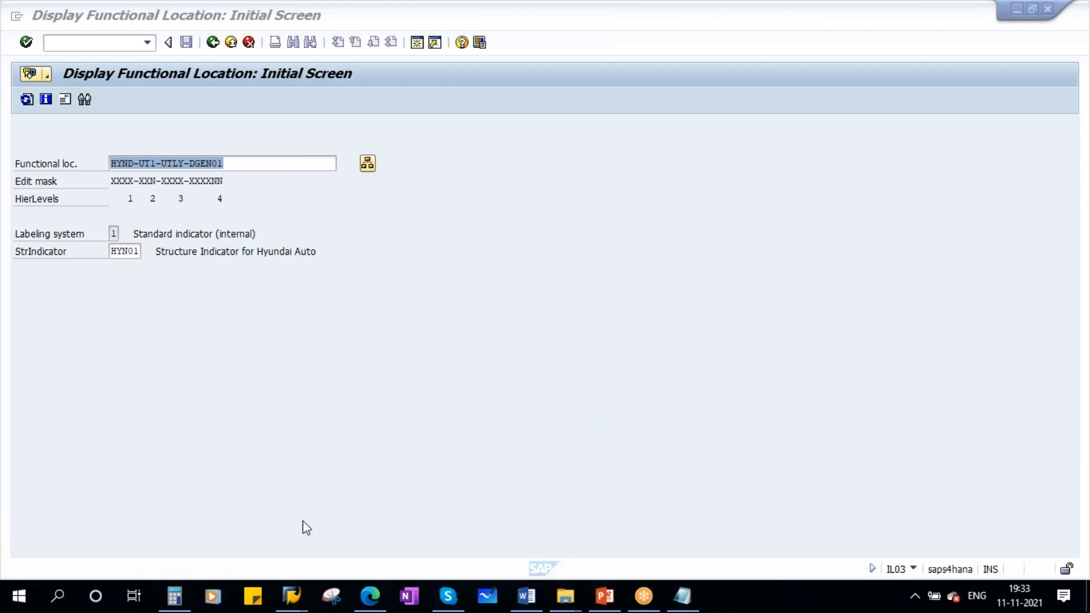
# - Switch to the equipment window, leave the structure display, and start creating a new machine-category equipment
pyautogui.moveTo(293, 595)
pyautogui.click(601, 476)
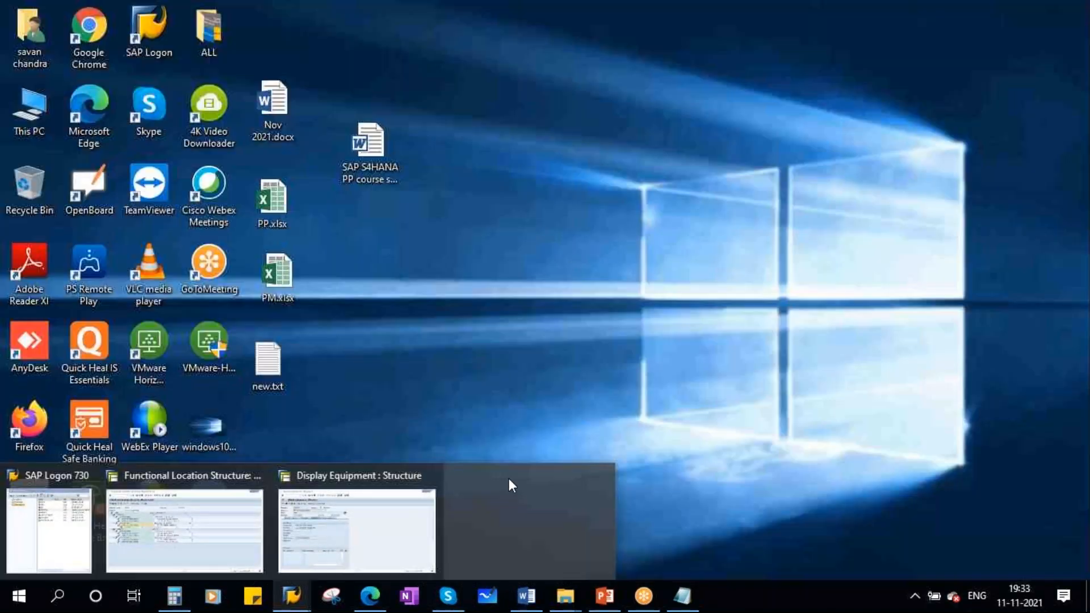
pyautogui.click(409, 525)
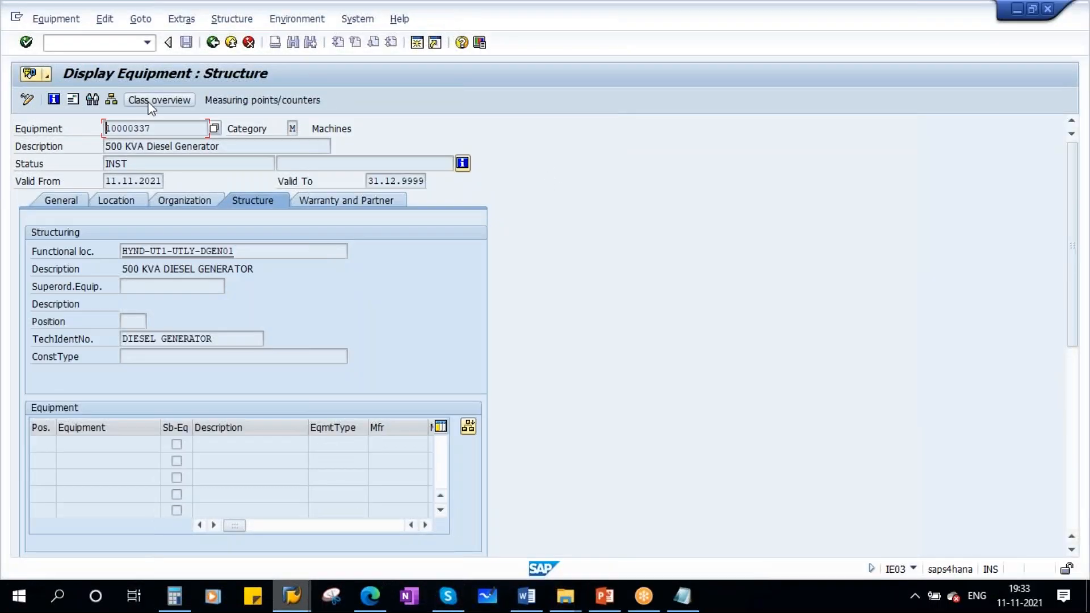
pyautogui.click(212, 42)
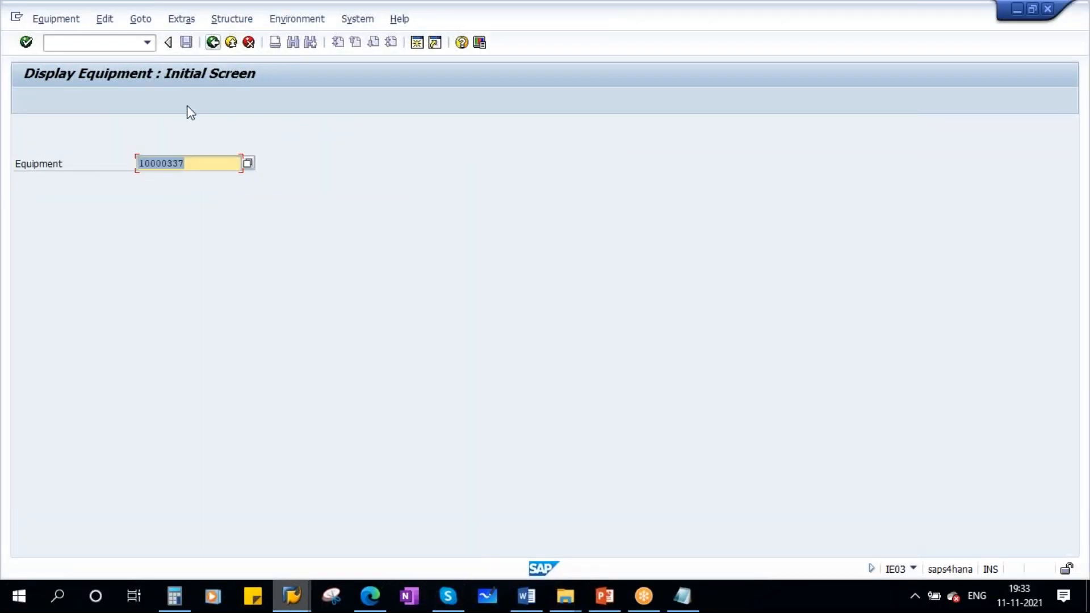
pyautogui.click(37, 21)
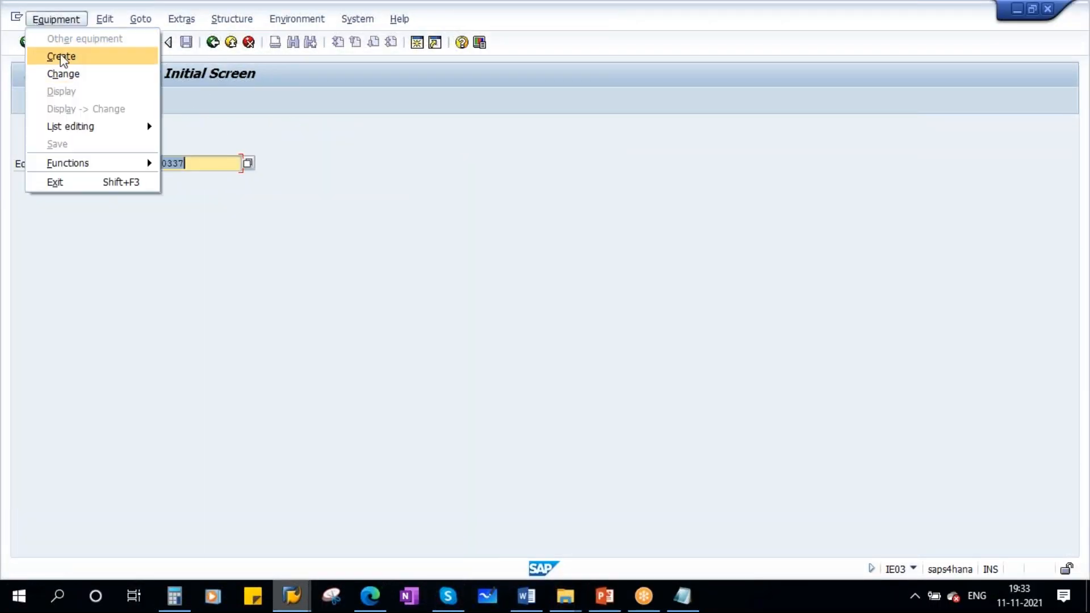
pyautogui.click(60, 56)
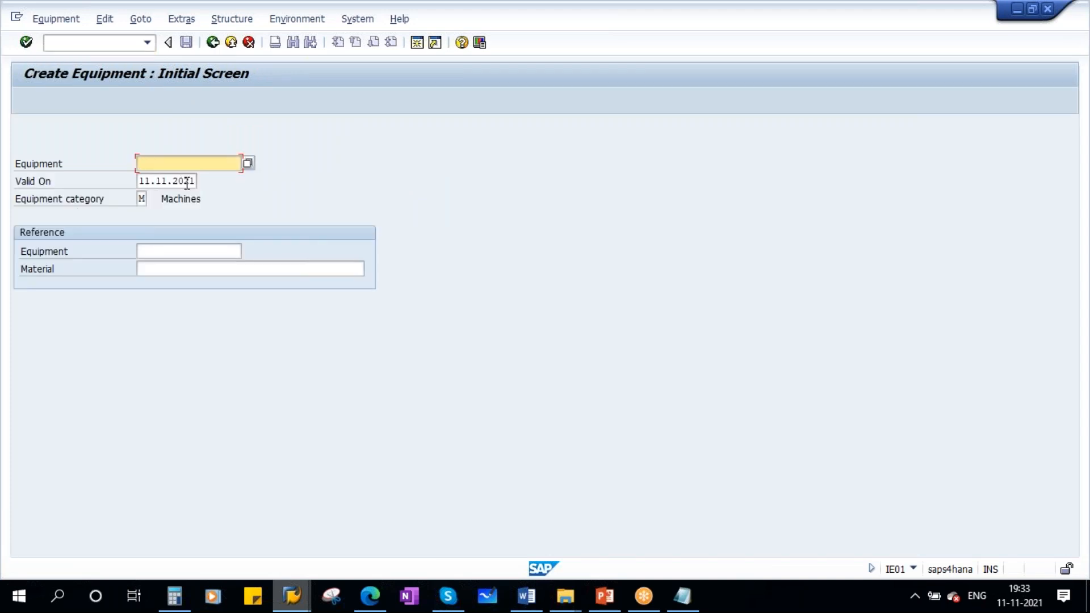
pyautogui.press('Return')
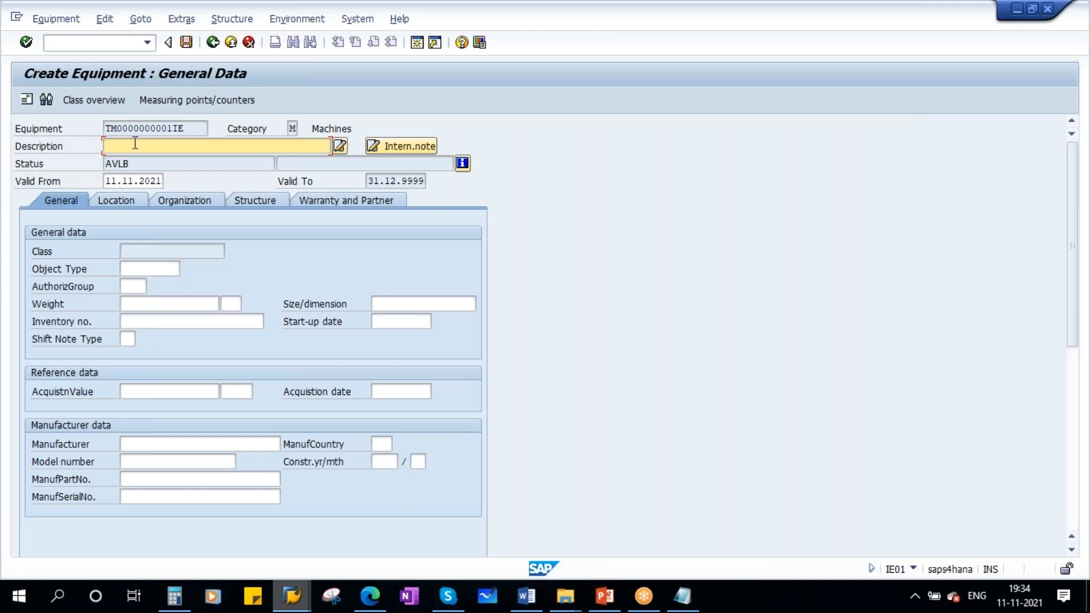
# - Describe the new equipment as Gear Box and set its object type to 9700 Gear Box
pyautogui.write('Gear B')
pyautogui.press('capslock')
pyautogui.write('ox')
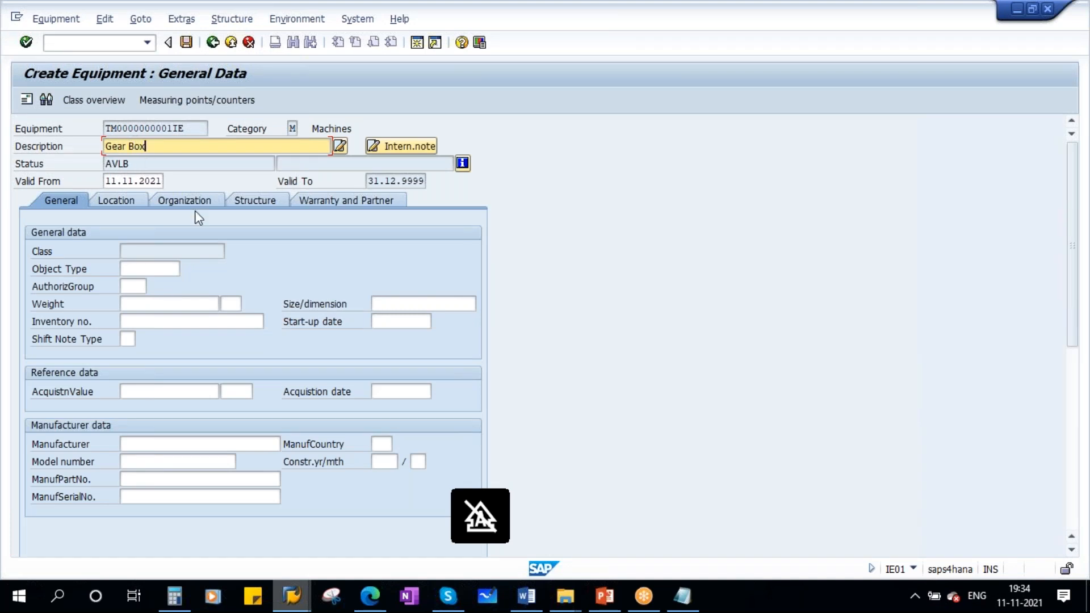
pyautogui.click(140, 270)
pyautogui.click(187, 268)
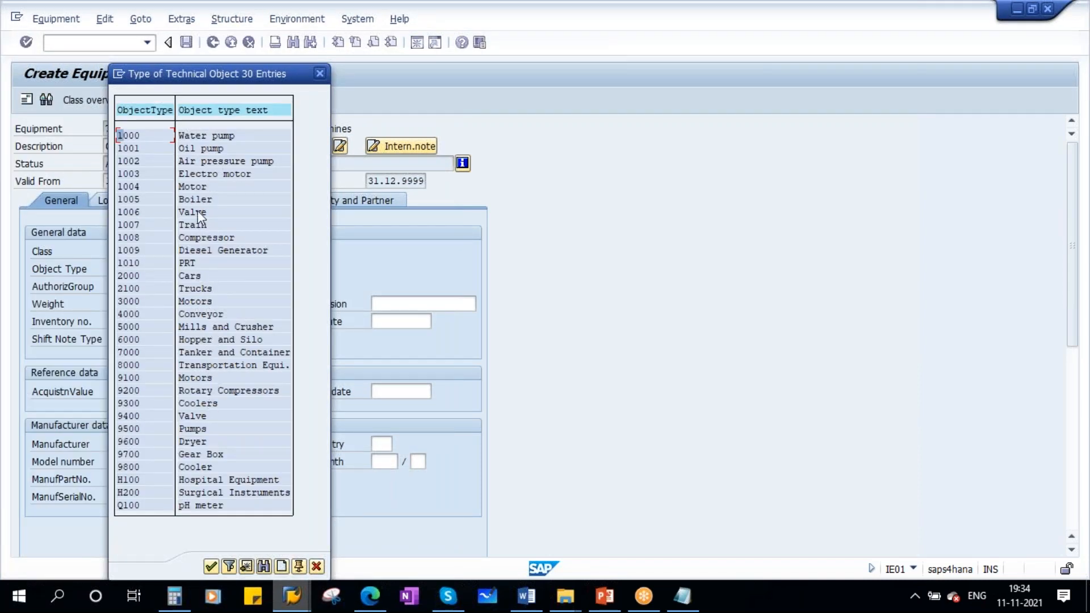
pyautogui.click(202, 455)
pyautogui.doubleClick(130, 454)
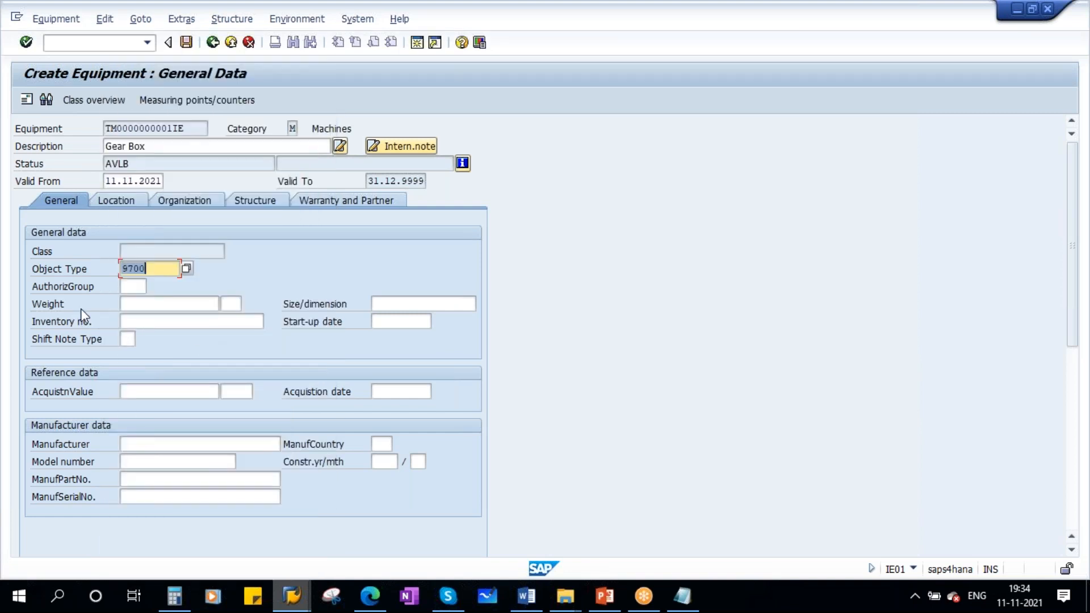
# - Set the start-up date to 11.11.2021 and the manufacturer to Shanti gears
pyautogui.click(394, 323)
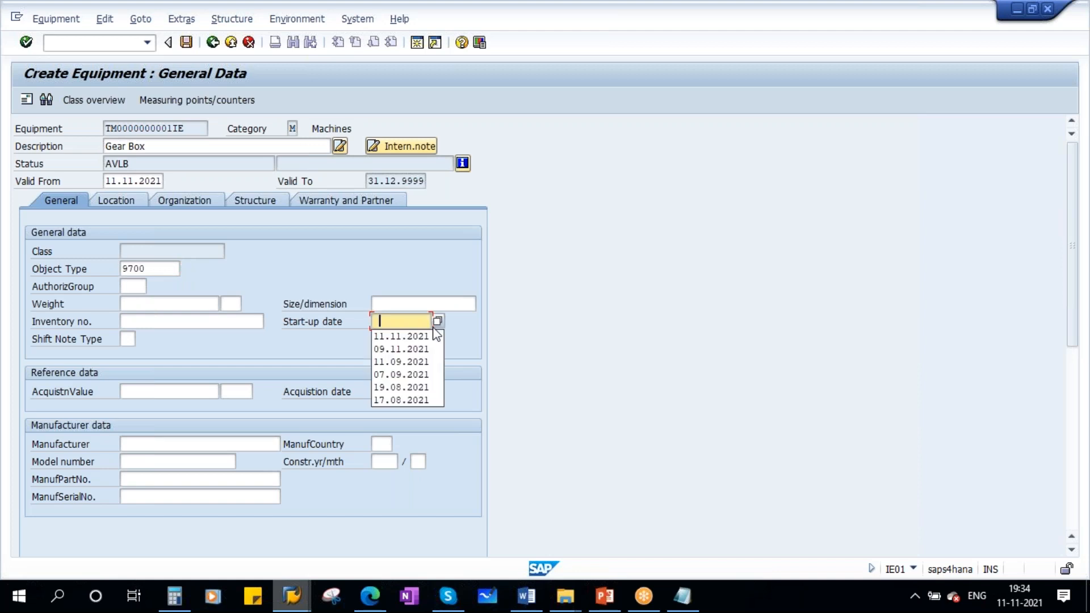
pyautogui.click(400, 336)
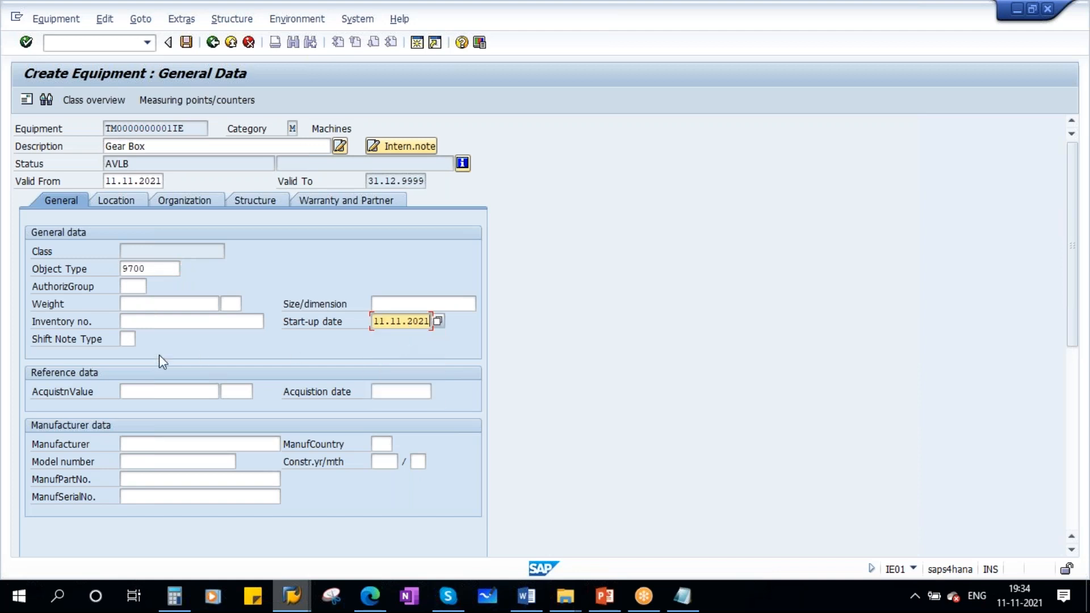
pyautogui.click(151, 449)
pyautogui.write('S')
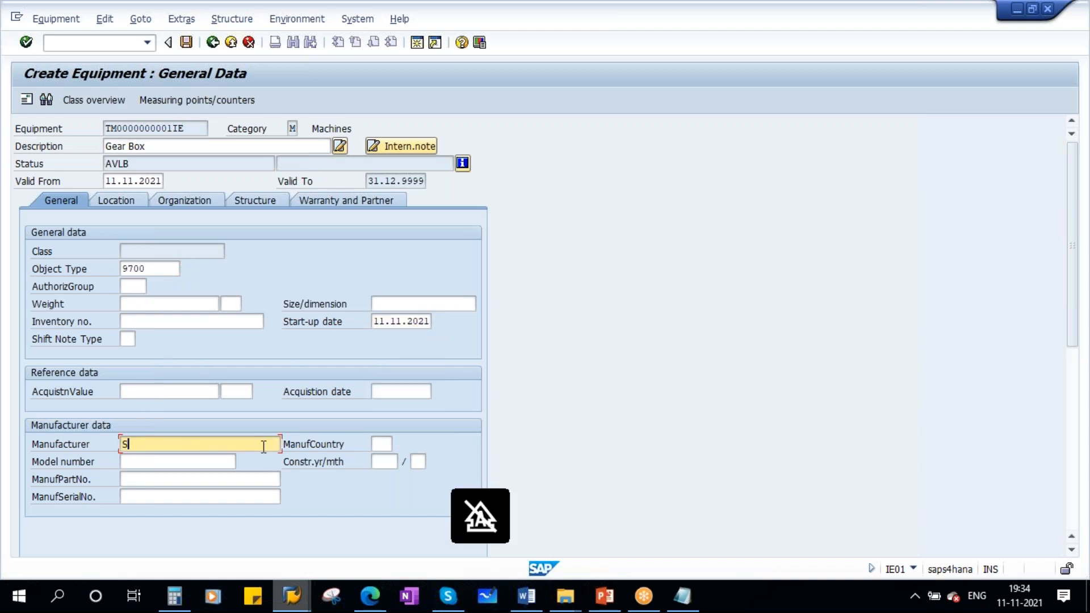
pyautogui.write('hanti gears')
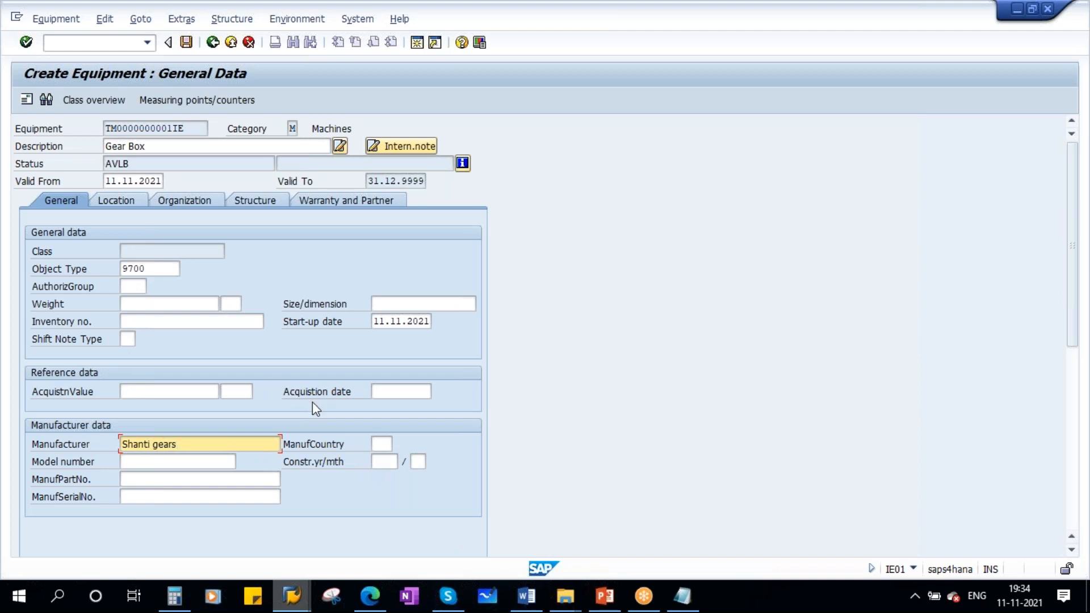
pyautogui.press('Return')
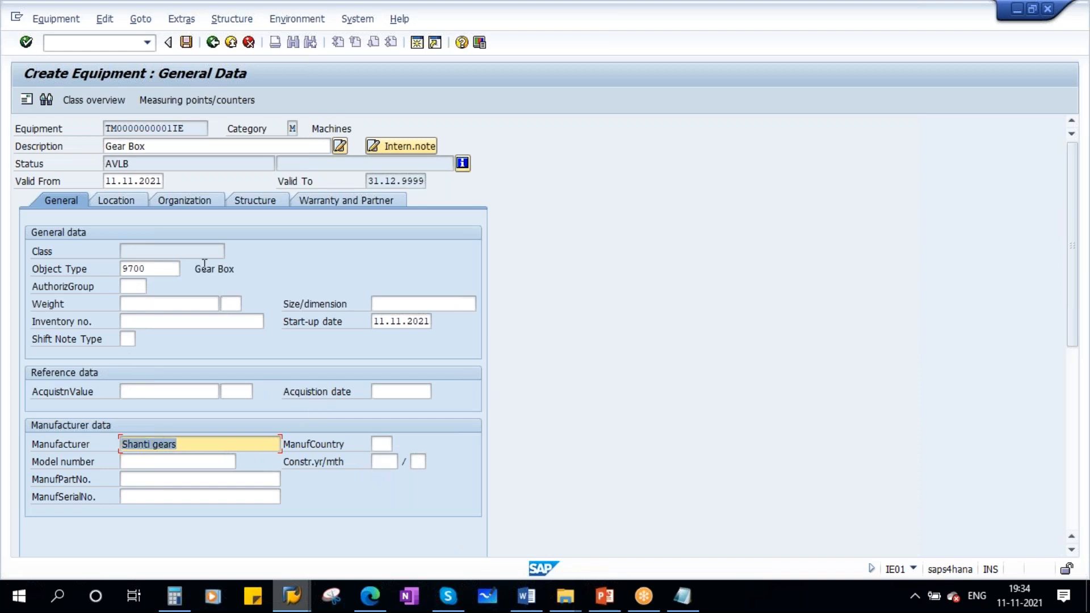
# - On the Location tab, set maintenance plant 1710 and sort field GB
pyautogui.click(124, 201)
pyautogui.click(134, 252)
pyautogui.write('1710')
pyautogui.press('Return')
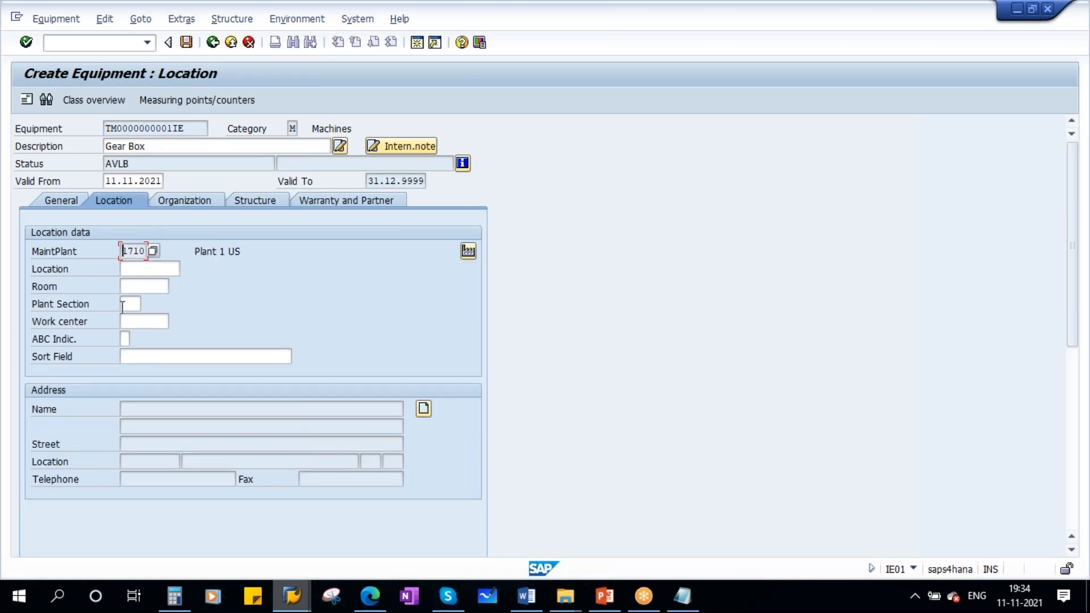
pyautogui.click(153, 357)
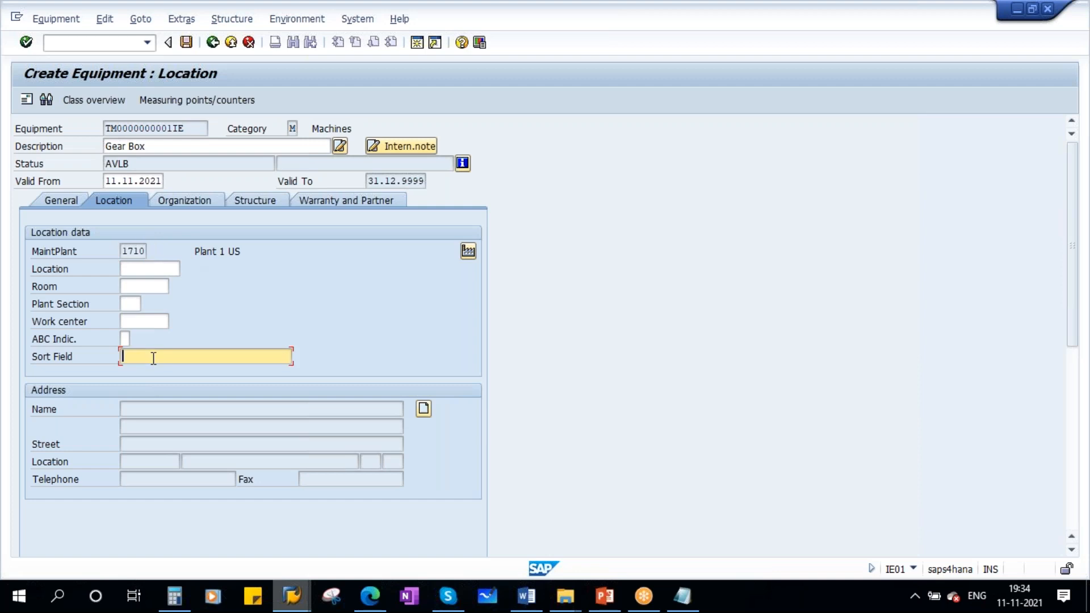
pyautogui.press('capslock')
pyautogui.write('GB')
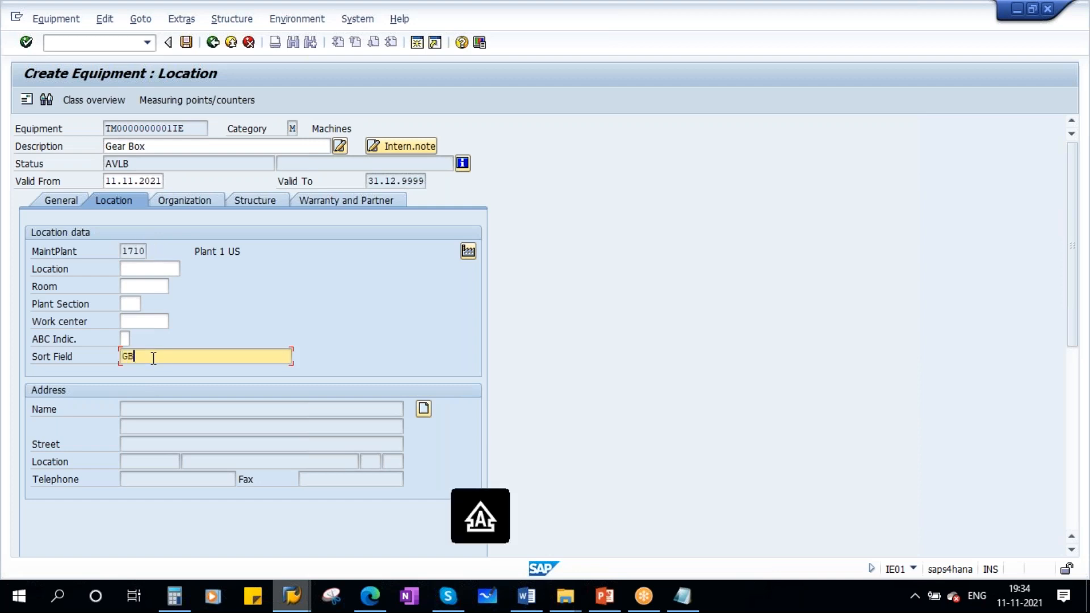
# - On the Organization tab, set business area 1602, cost center 17101701, planner group 400 and main work center HY-ME-01
pyautogui.click(192, 201)
pyautogui.click(133, 267)
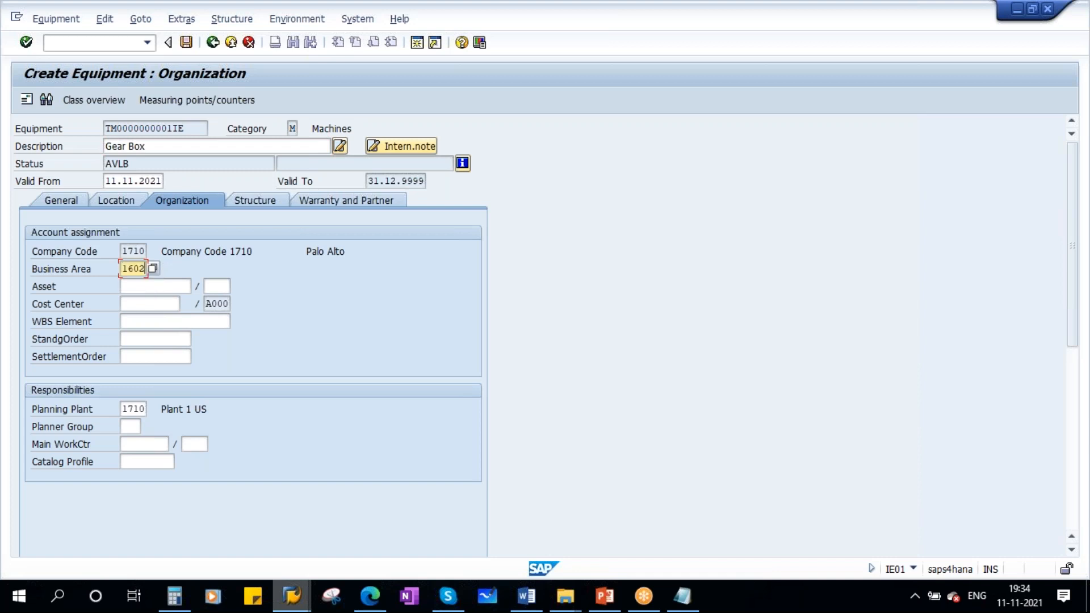
pyautogui.click(149, 304)
pyautogui.click(151, 318)
pyautogui.click(129, 427)
pyautogui.click(135, 446)
pyautogui.click(139, 444)
pyautogui.click(150, 458)
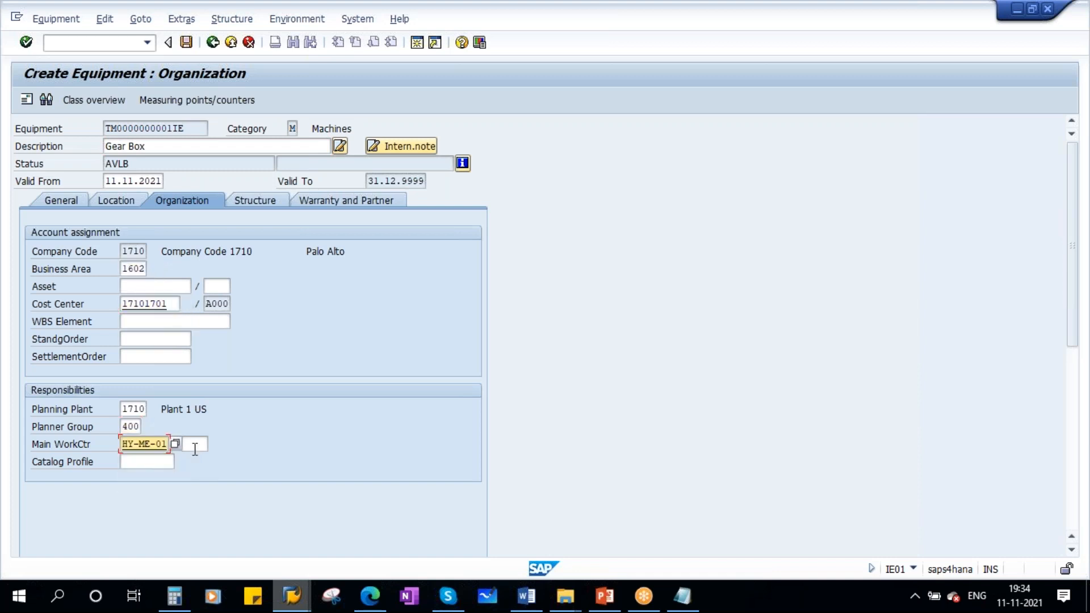
pyautogui.press('Return')
pyautogui.press('Return')
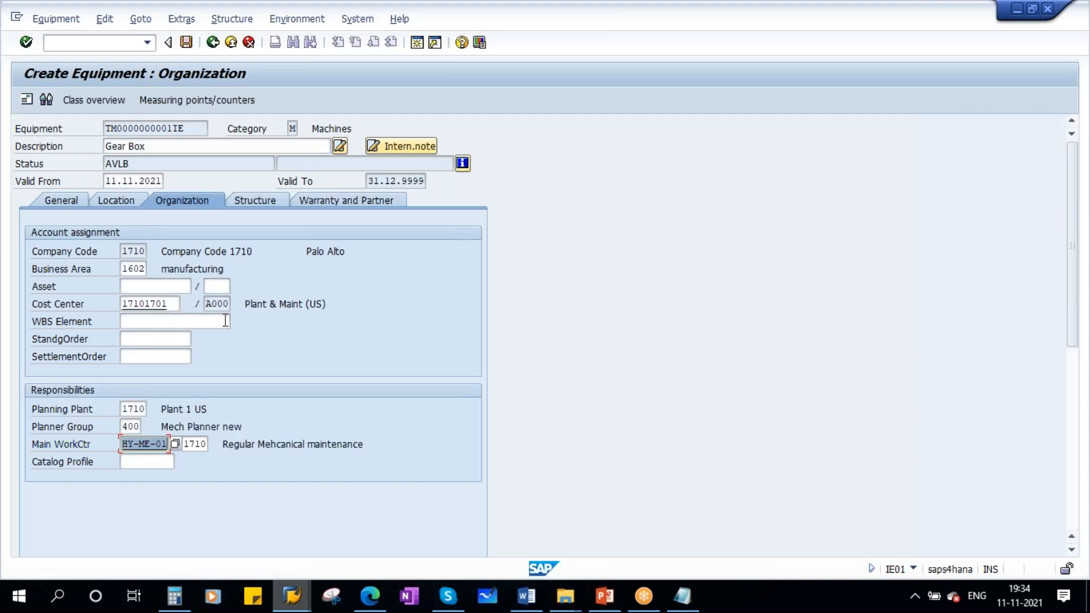
# - Open the equipment's Structure tab and review the functional location structure list in the other window
pyautogui.click(259, 203)
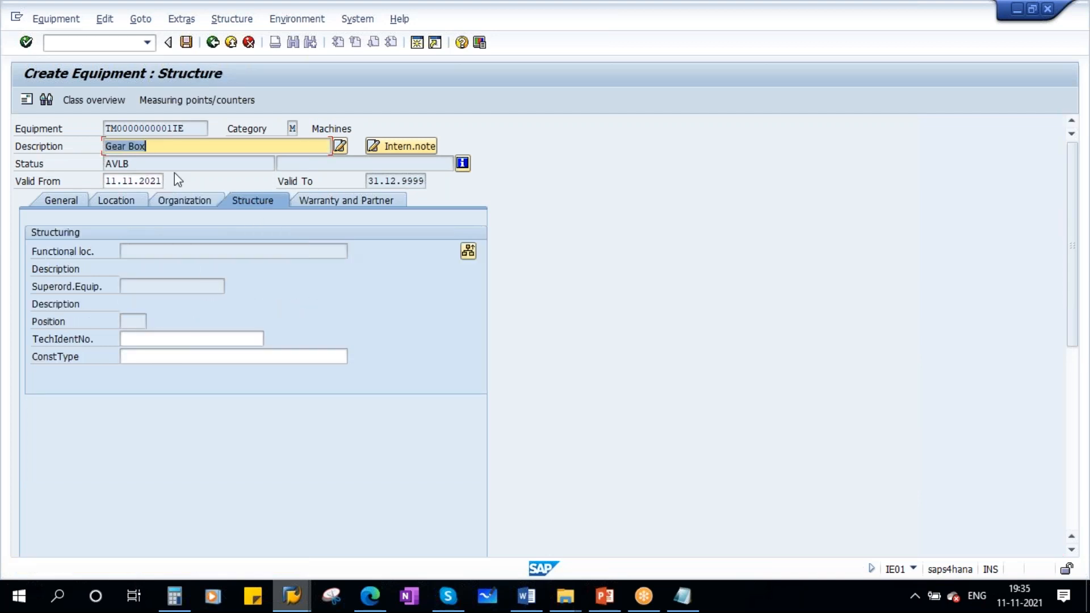
pyautogui.moveTo(151, 148); pyautogui.dragTo(97, 149)
pyautogui.moveTo(290, 594)
pyautogui.click(275, 508)
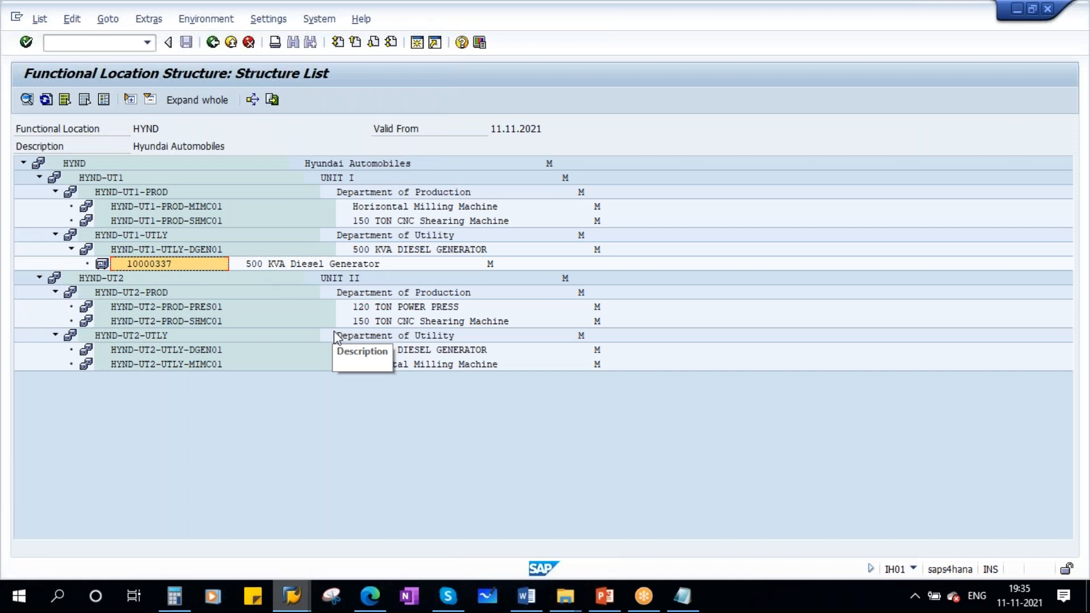
pyautogui.moveTo(291, 591)
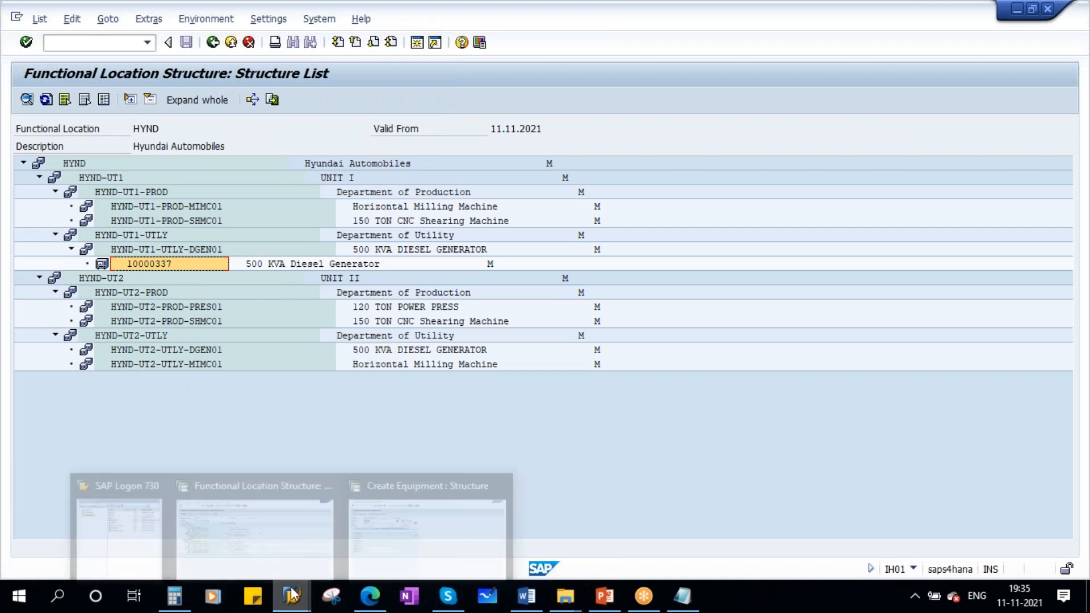
pyautogui.click(413, 507)
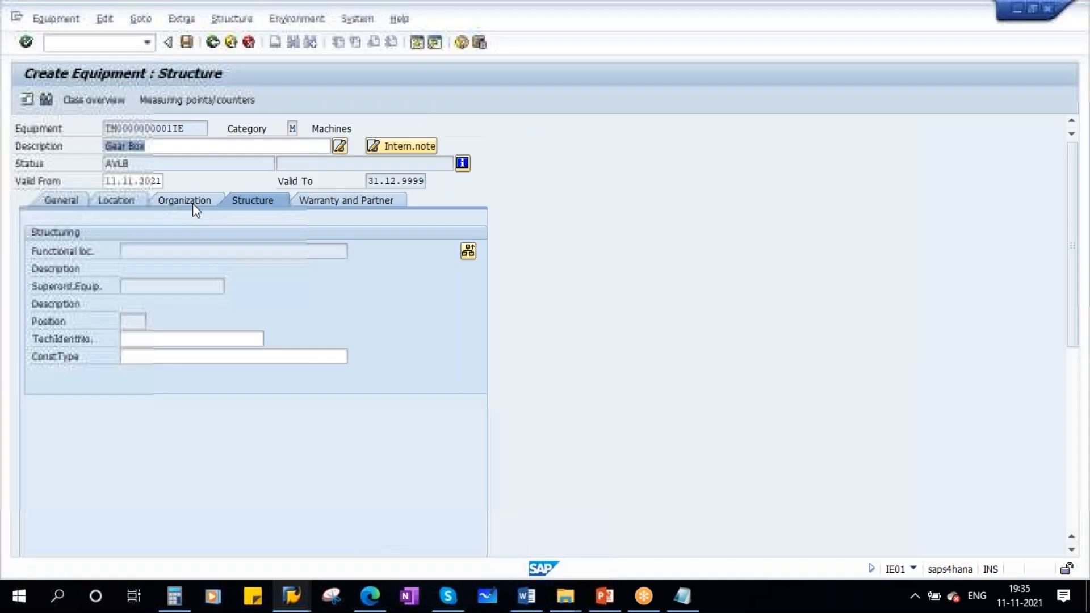
# - Install the gear box under superior equipment 10000337, copying the number from the structure list
pyautogui.click(468, 251)
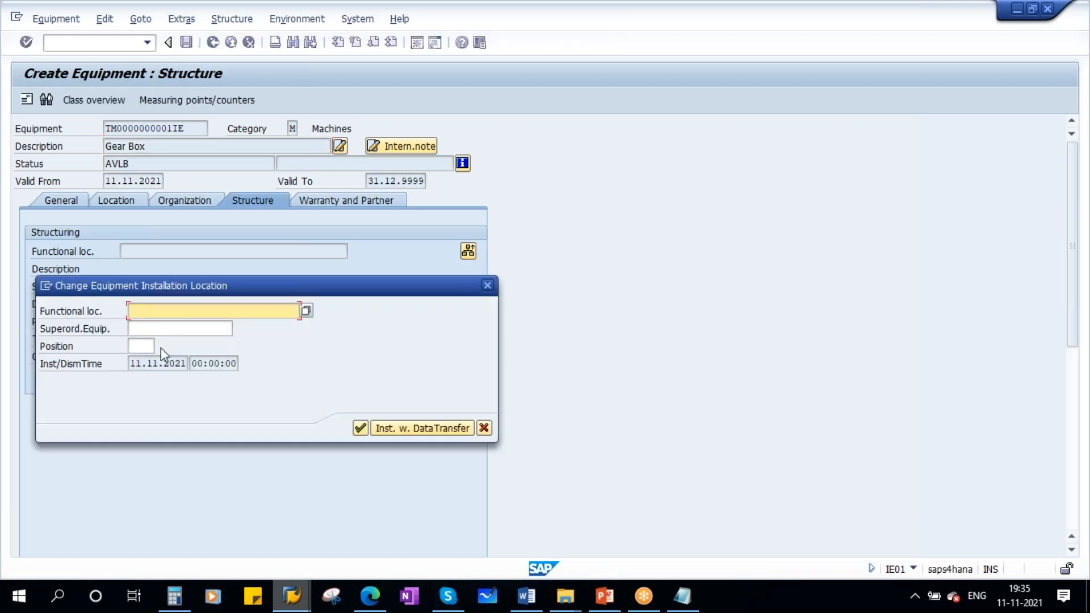
pyautogui.click(158, 330)
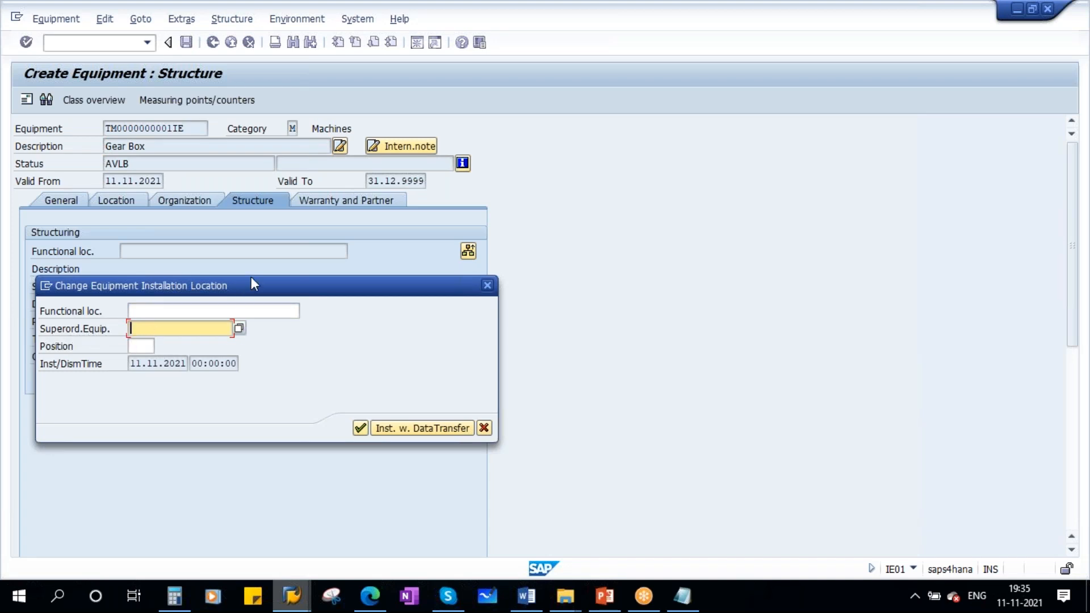
pyautogui.moveTo(251, 278); pyautogui.dragTo(423, 278)
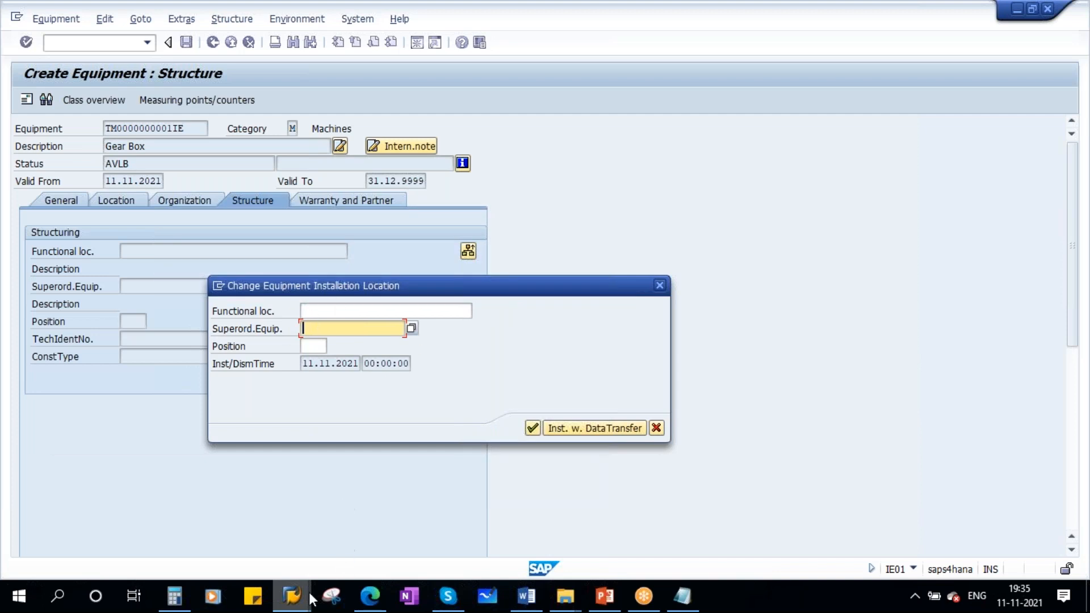
pyautogui.moveTo(291, 595)
pyautogui.click(244, 515)
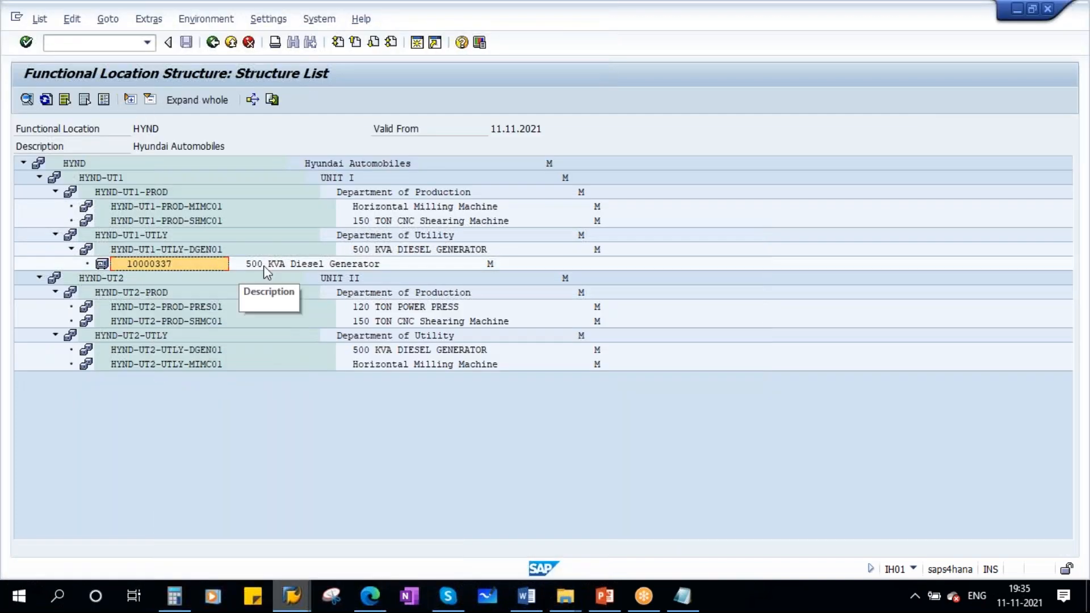
pyautogui.click(148, 263)
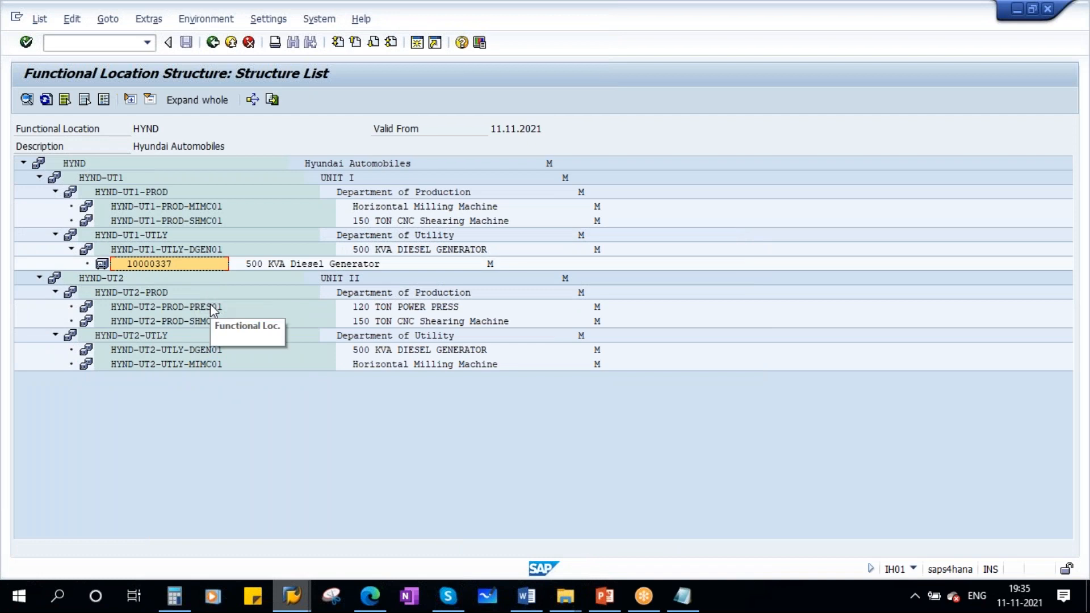
pyautogui.hotkey('alt', 'Tab')
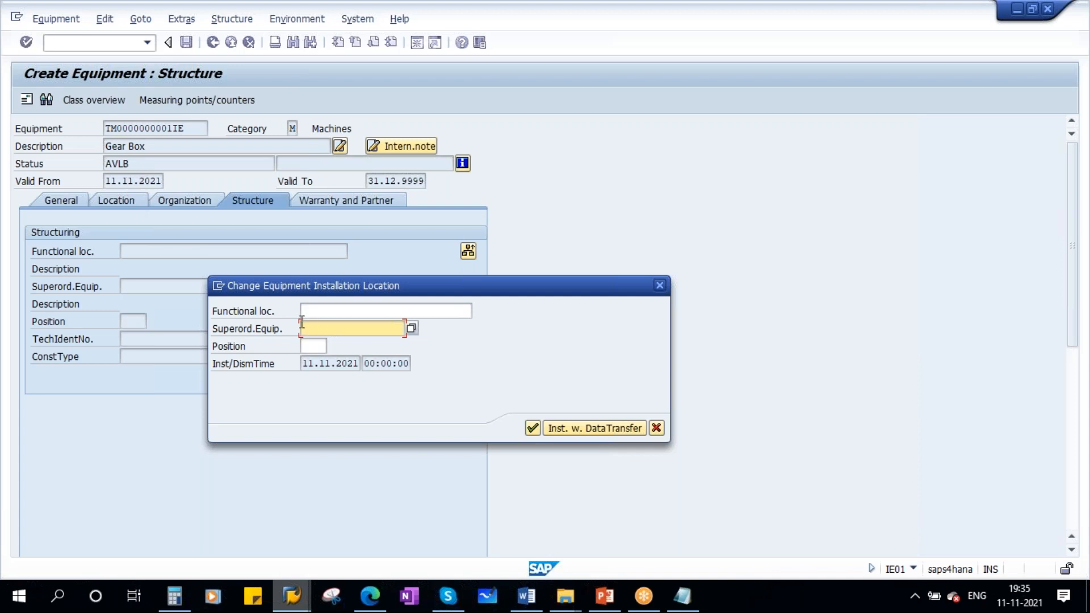
pyautogui.write('10000337')
pyautogui.click(533, 429)
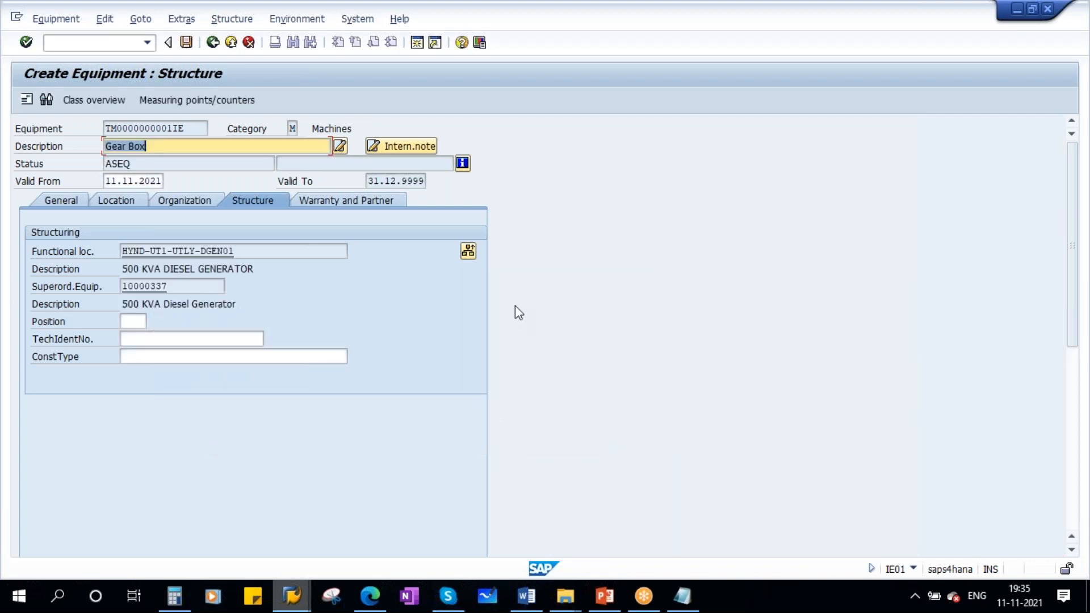
# - Open the equipment's system status details and return to the equipment screen
pyautogui.click(137, 164)
pyautogui.moveTo(138, 165); pyautogui.dragTo(93, 166)
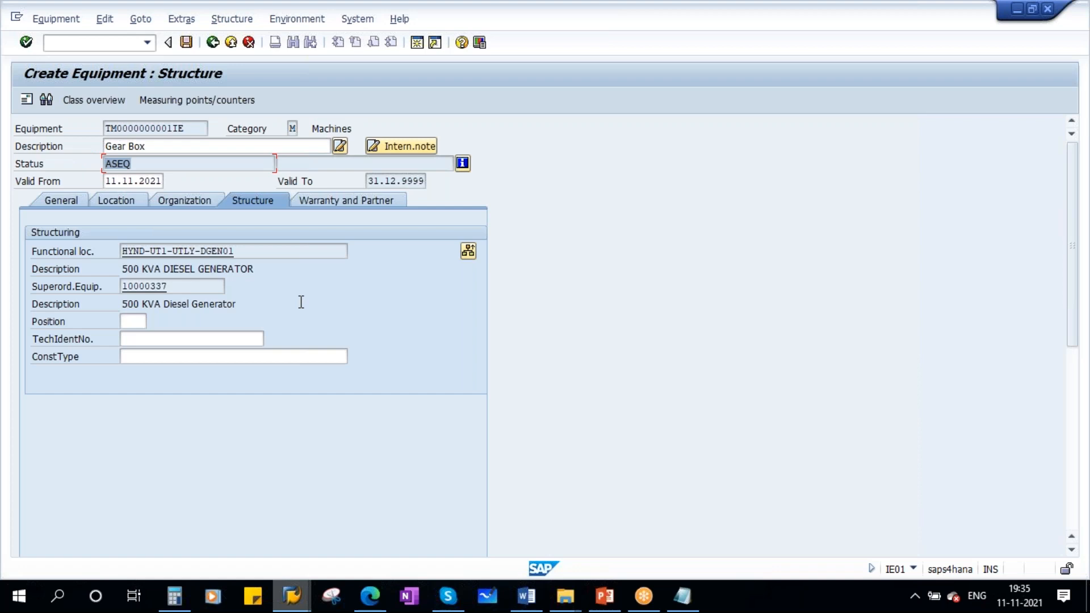
pyautogui.click(462, 164)
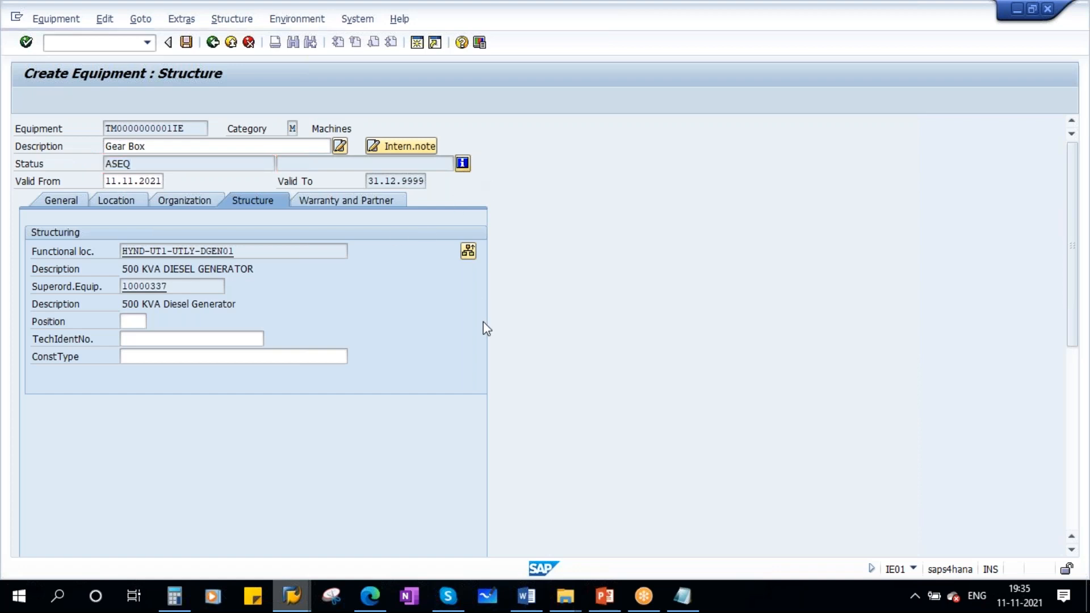
pyautogui.moveTo(195, 272); pyautogui.dragTo(66, 270)
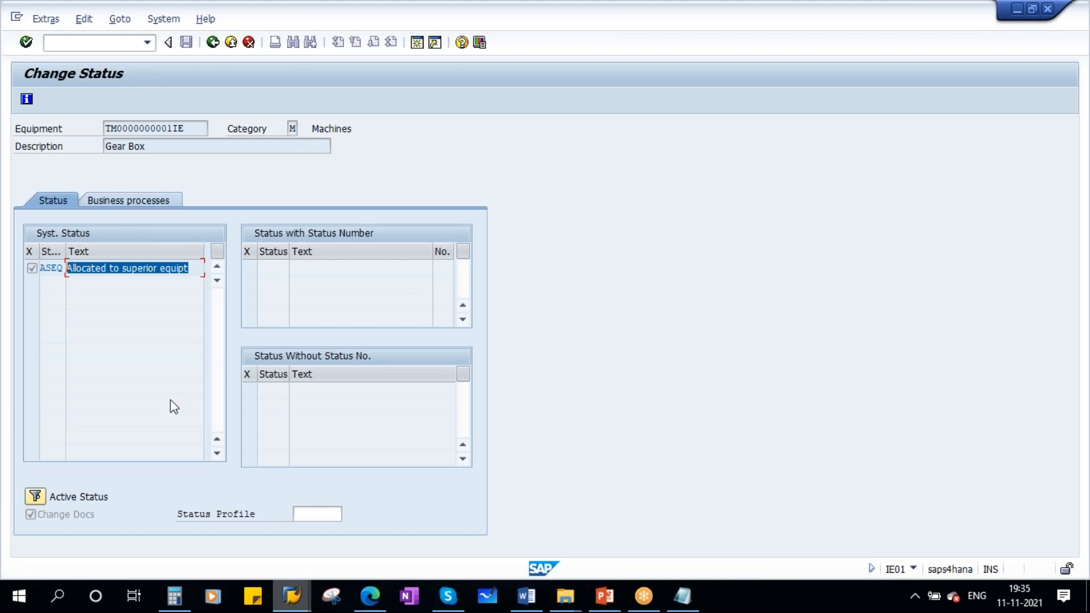
pyautogui.click(213, 43)
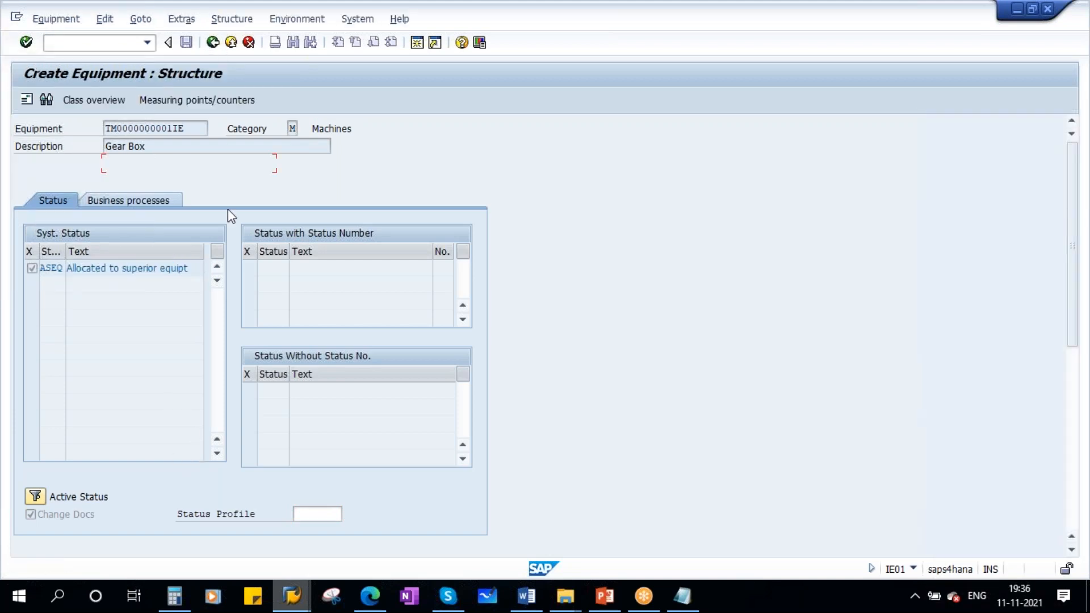
# - On the equipment's Structure tab, enter Gear Box as the technical identification number
pyautogui.click(133, 356)
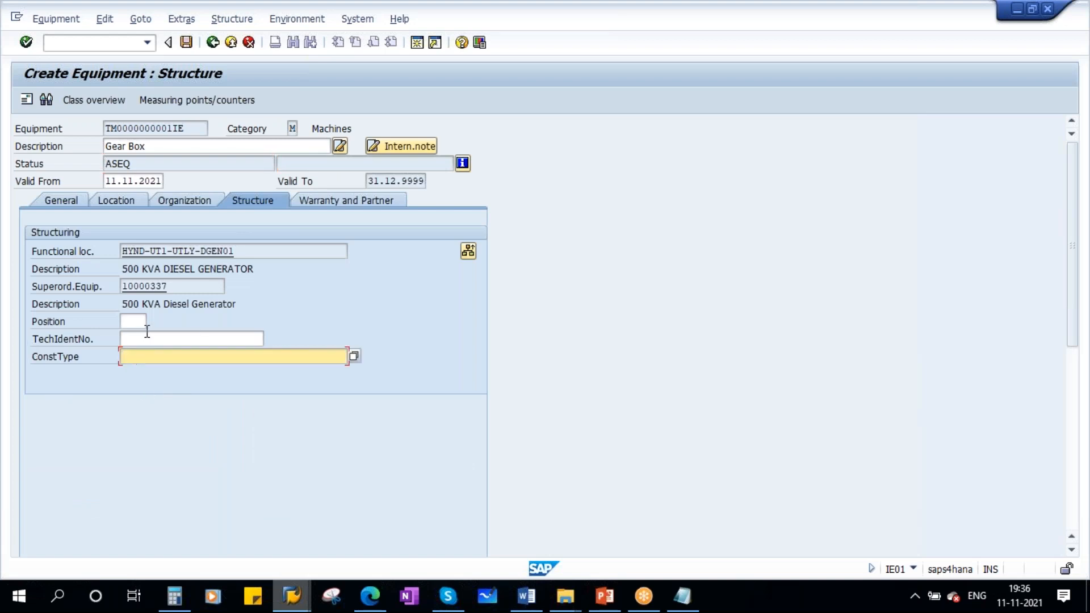
pyautogui.click(147, 333)
pyautogui.write('Gear B')
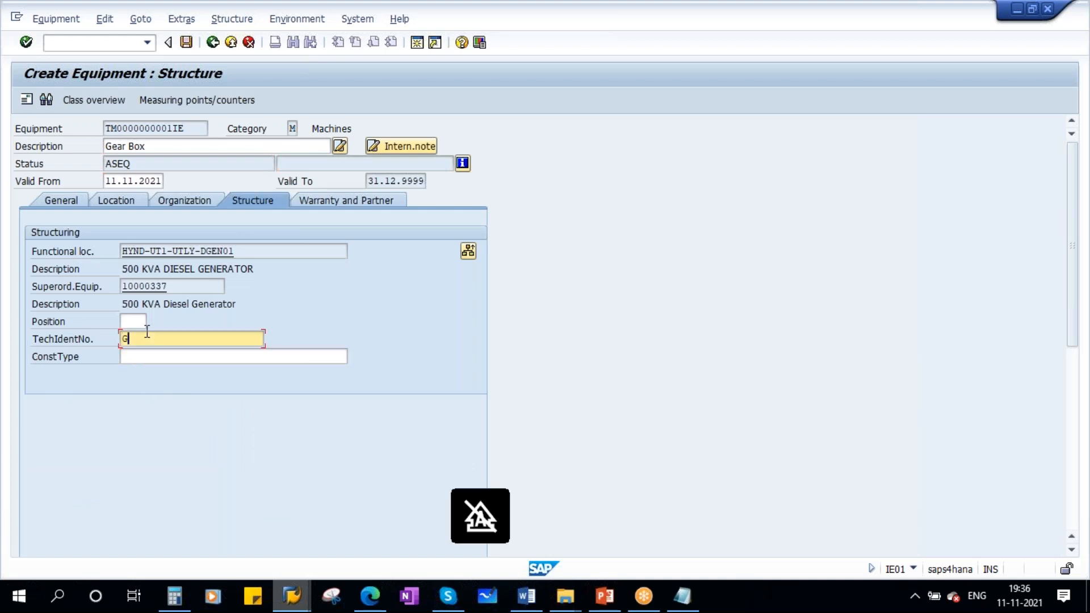
pyautogui.press('capslock')
pyautogui.write('ox')
pyautogui.press('Return')
# - Set the vendor warranty from 01.11.2021 to 01.11.2022 with inherit and pass-on warranty ticked, then save the equipment
pyautogui.click(342, 196)
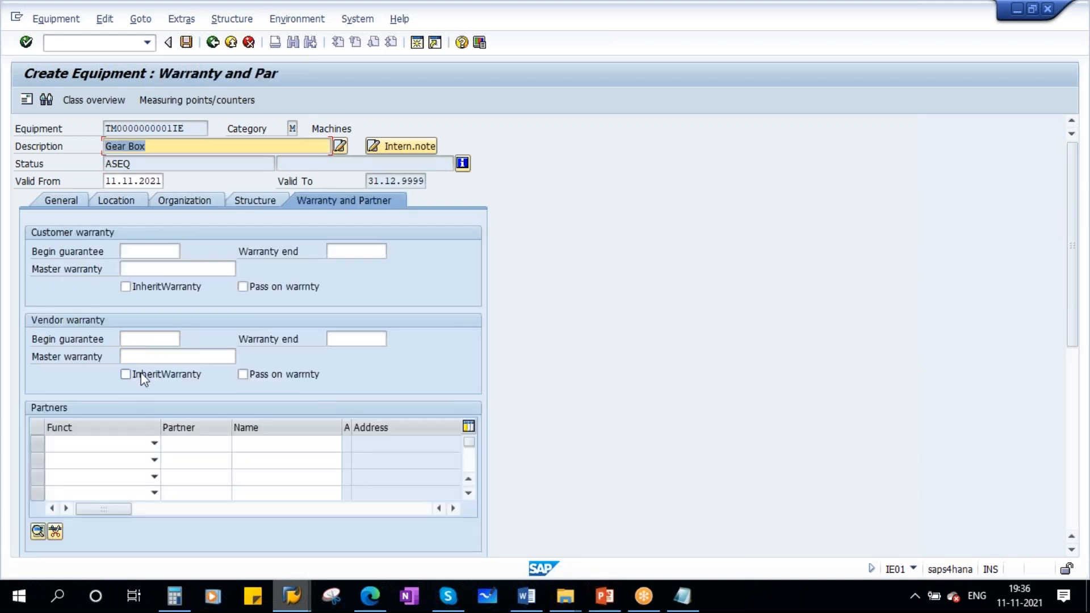
pyautogui.click(144, 379)
pyautogui.click(289, 375)
pyautogui.click(151, 340)
pyautogui.click(150, 353)
pyautogui.click(356, 339)
pyautogui.click(362, 353)
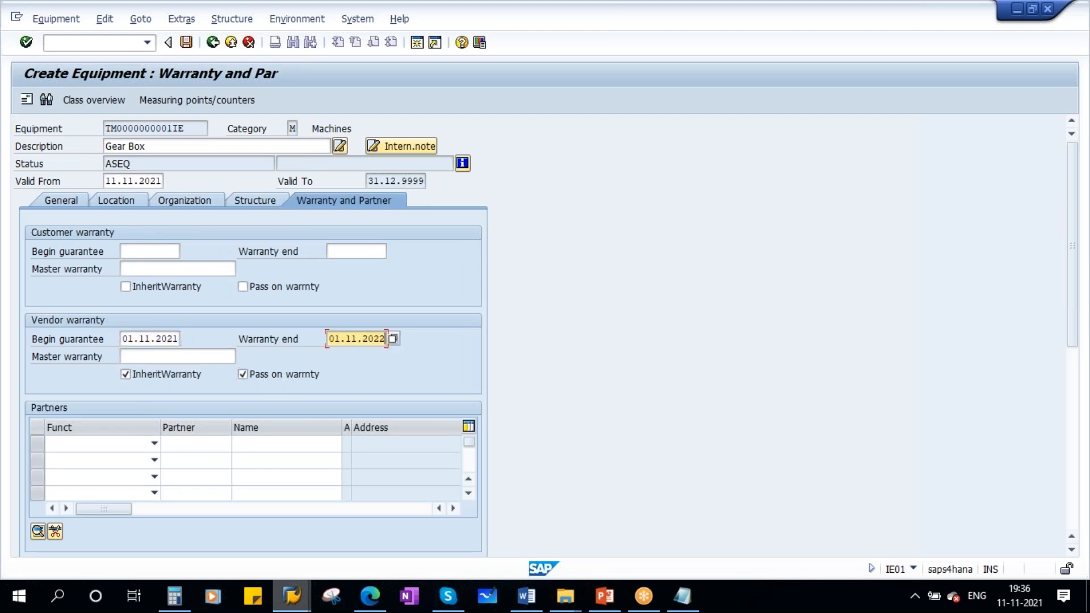
pyautogui.press('Return')
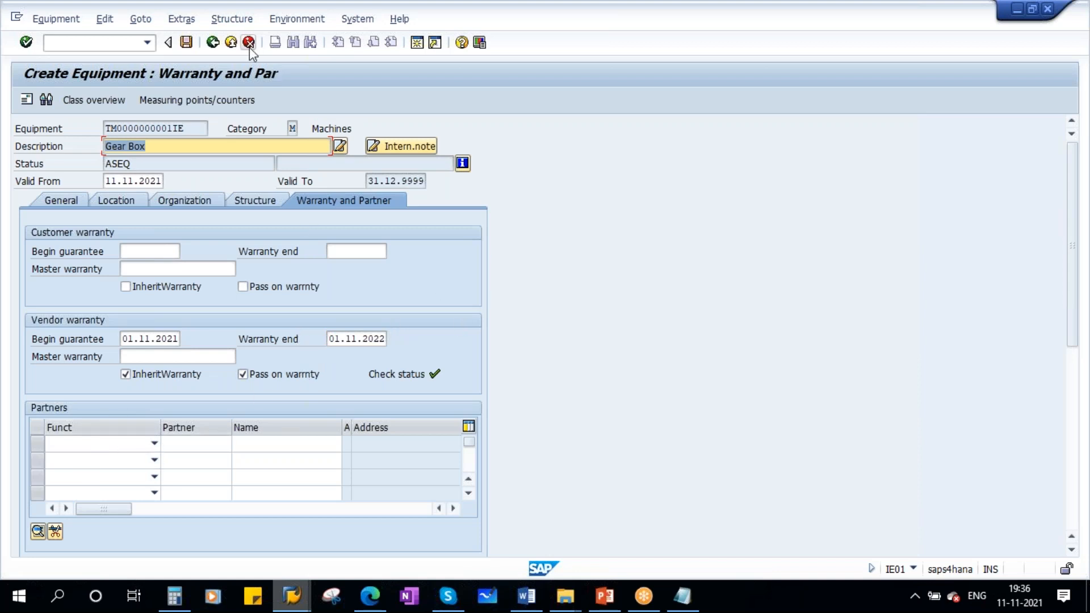
pyautogui.click(187, 43)
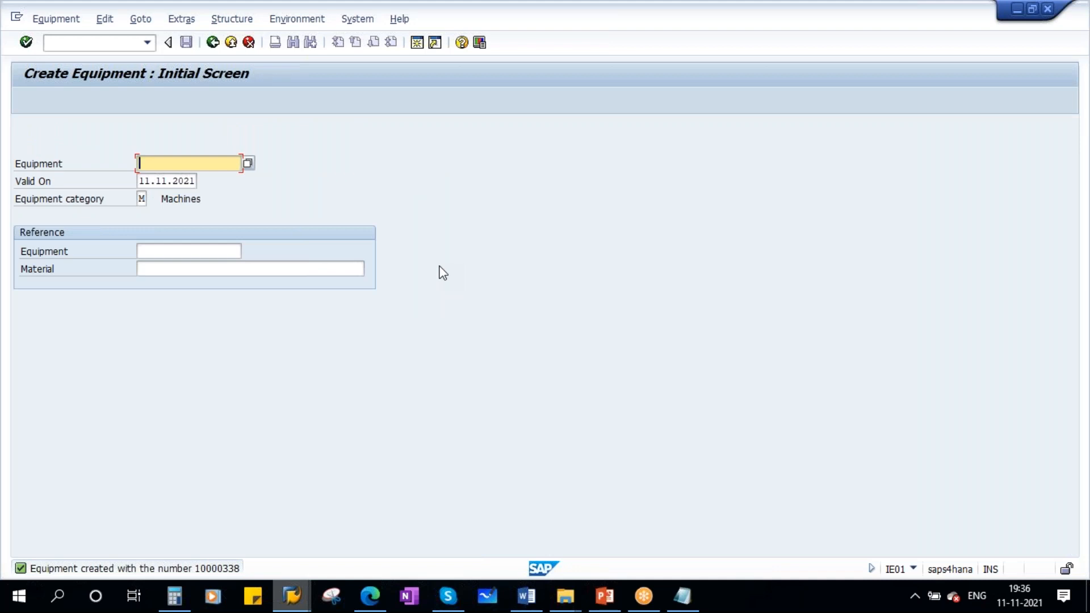
# - Rerun the functional location structure list for HYND with equipment hierarchy included and expand it fully
pyautogui.moveTo(301, 609)
pyautogui.click(270, 520)
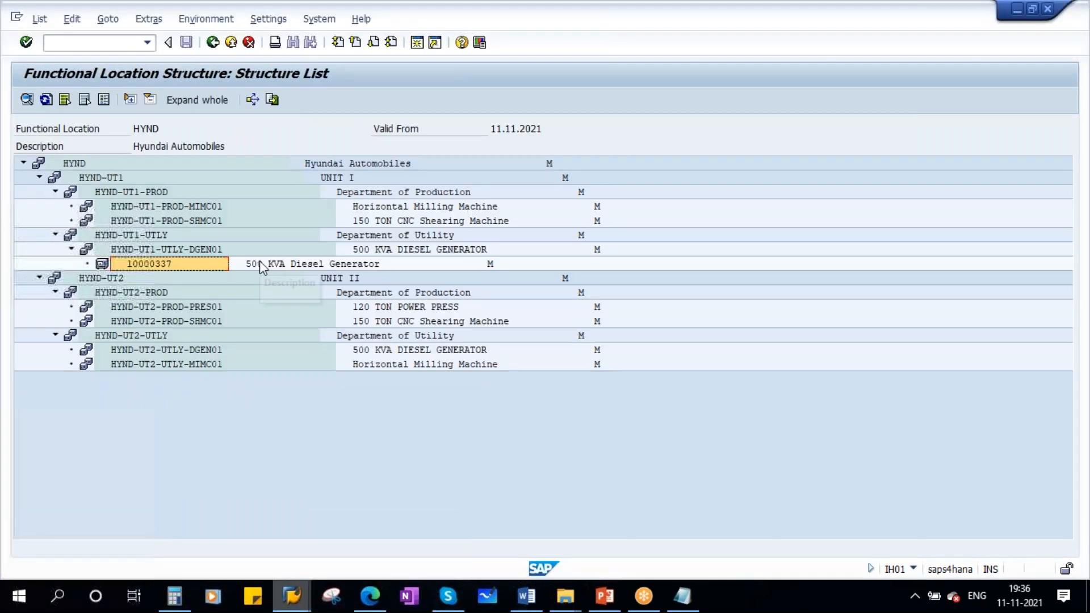
pyautogui.click(212, 43)
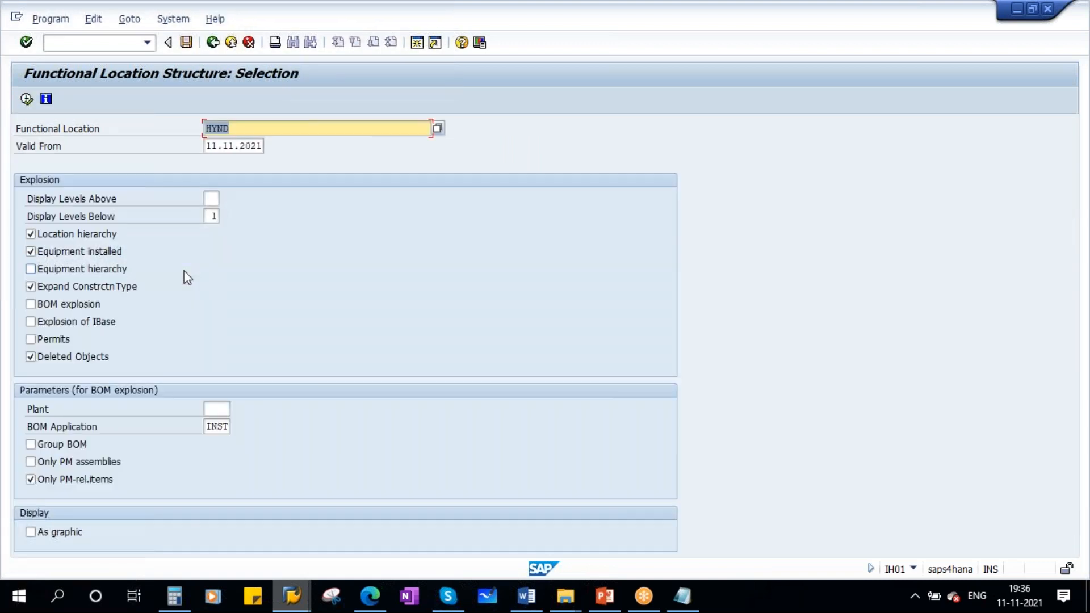
pyautogui.click(47, 273)
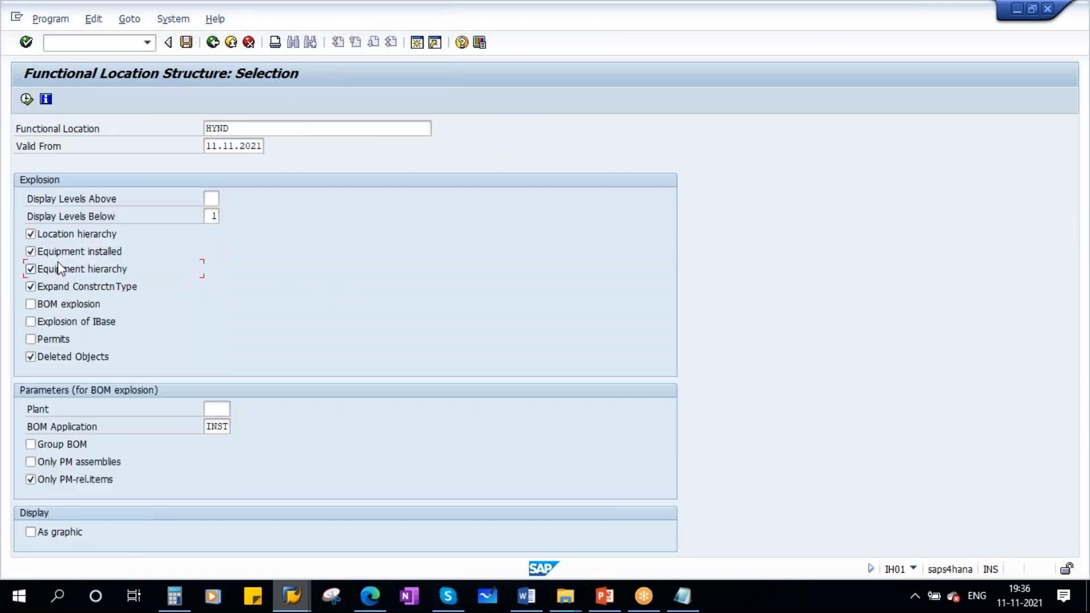
pyautogui.click(27, 99)
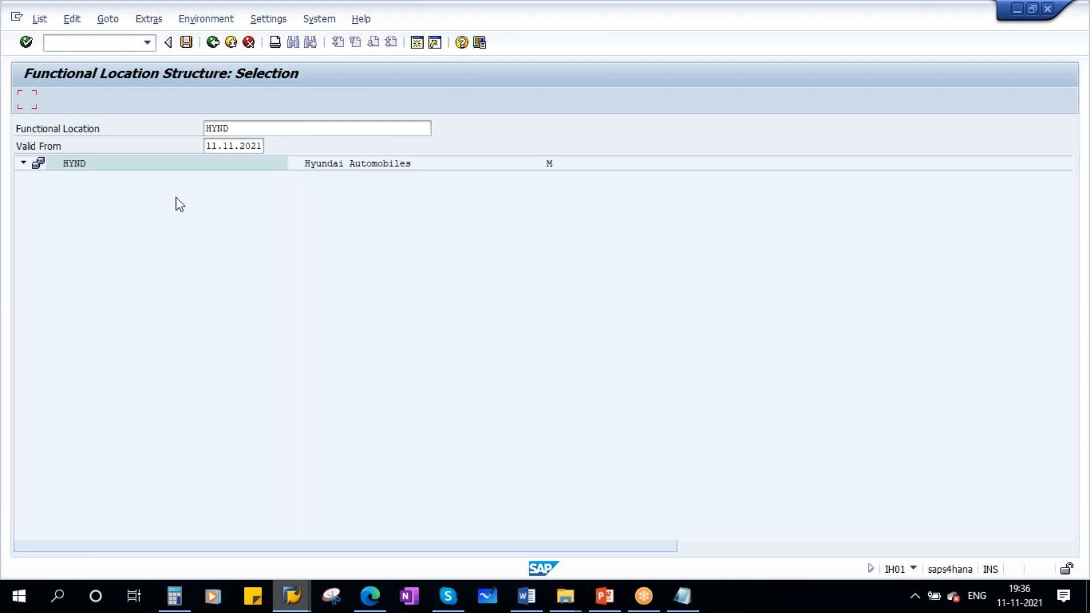
pyautogui.click(195, 101)
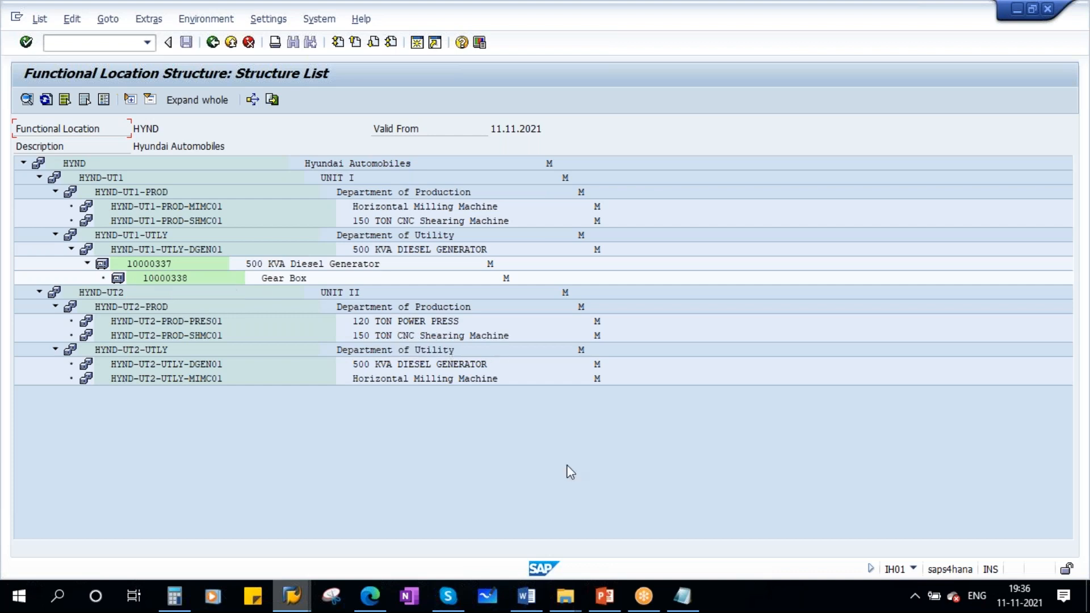
# - Switch to the SAP PM Equipment presentation and present the System Status & User Status slide, annotating it
pyautogui.click(605, 597)
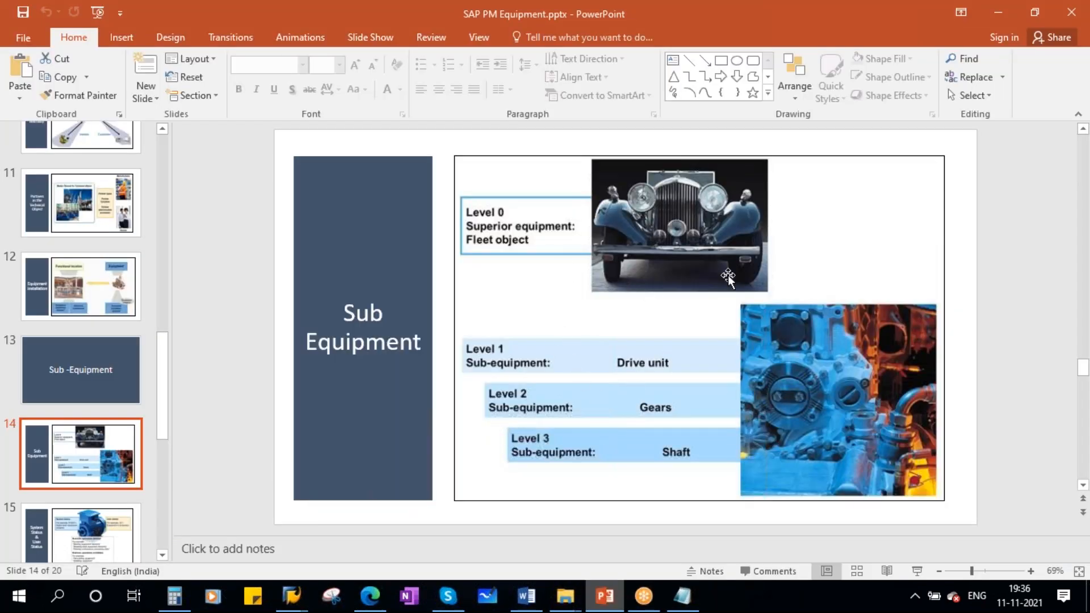
pyautogui.scroll(-3, 73, 420)
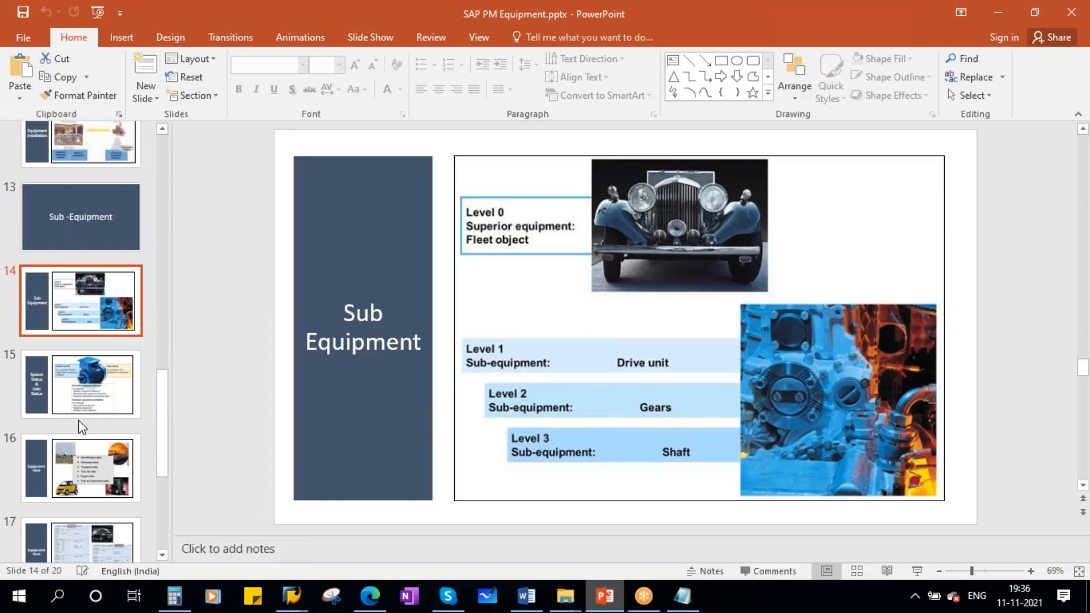
pyautogui.click(70, 376)
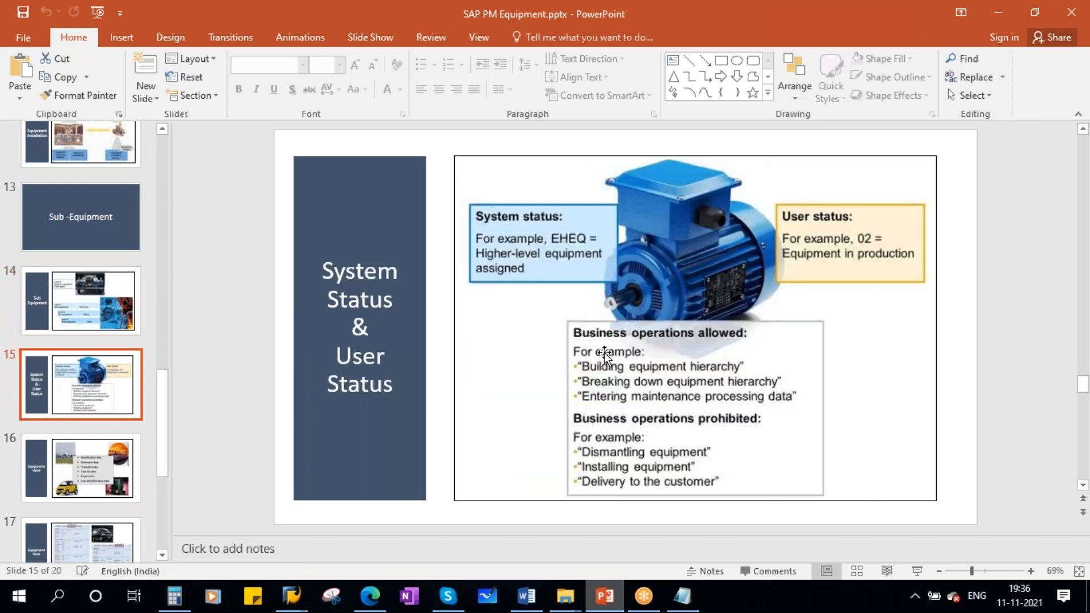
pyautogui.click(916, 572)
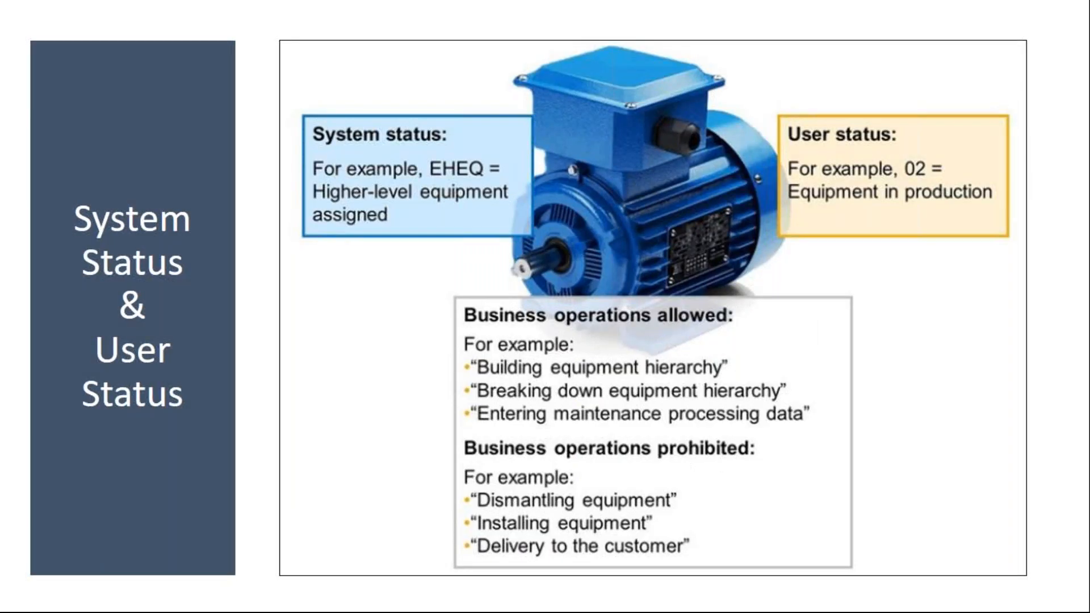
pyautogui.moveTo(295, 138)
pyautogui.mouseDown()
pyautogui.moveTo(316, 149)
pyautogui.moveTo(392, 123)
pyautogui.mouseUp()
pyautogui.moveTo(770, 135); pyautogui.dragTo(848, 136)
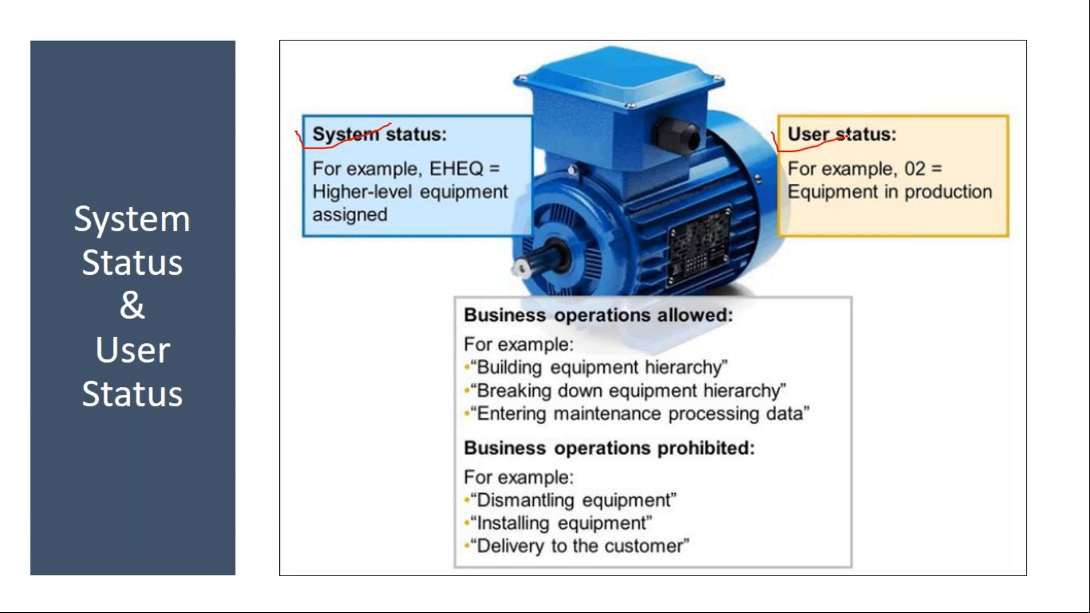
pyautogui.moveTo(312, 119)
pyautogui.mouseDown()
pyautogui.moveTo(395, 253)
pyautogui.moveTo(537, 171)
pyautogui.moveTo(328, 107)
pyautogui.moveTo(403, 258)
pyautogui.moveTo(474, 122)
pyautogui.moveTo(374, 108)
pyautogui.mouseUp()
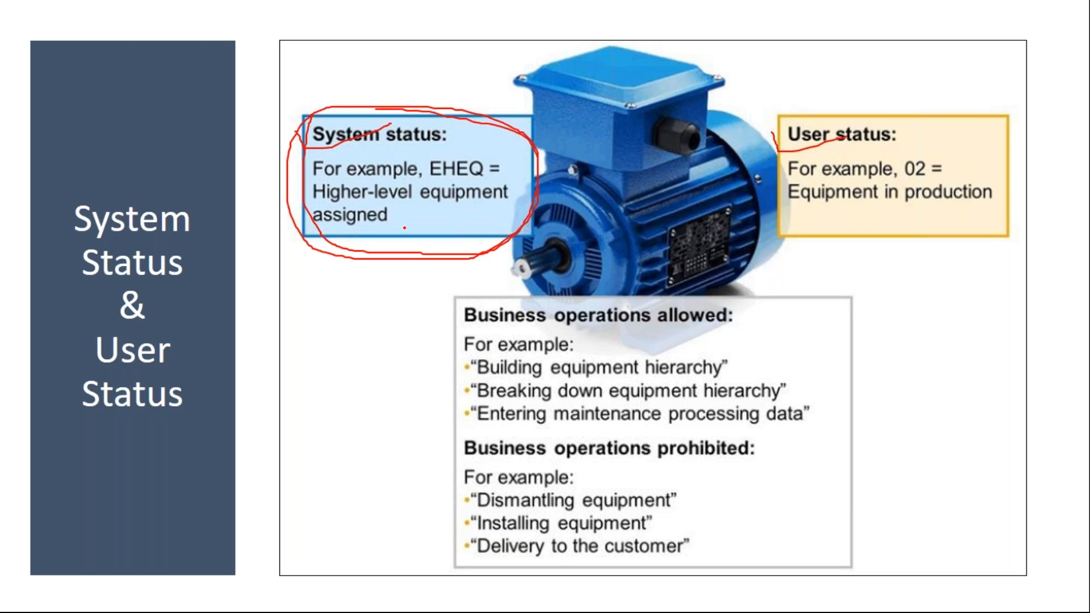
pyautogui.moveTo(778, 105)
pyautogui.mouseDown()
pyautogui.moveTo(835, 257)
pyautogui.moveTo(1039, 167)
pyautogui.moveTo(778, 108)
pyautogui.moveTo(843, 257)
pyautogui.moveTo(1037, 193)
pyautogui.moveTo(767, 119)
pyautogui.mouseUp()
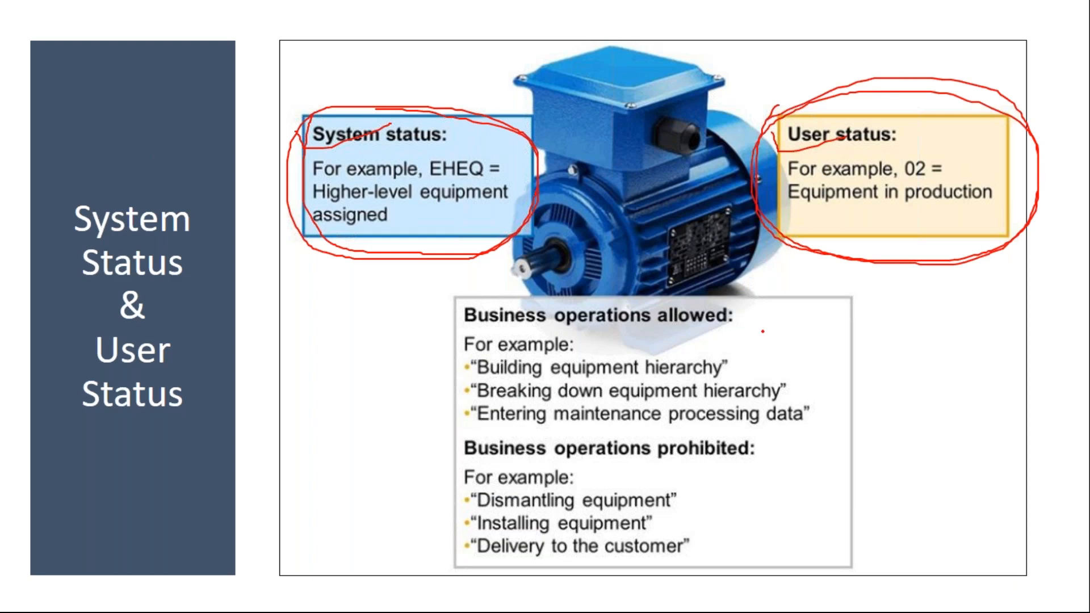
pyautogui.moveTo(752, 227); pyautogui.dragTo(879, 193)
pyautogui.moveTo(746, 215); pyautogui.dragTo(874, 190)
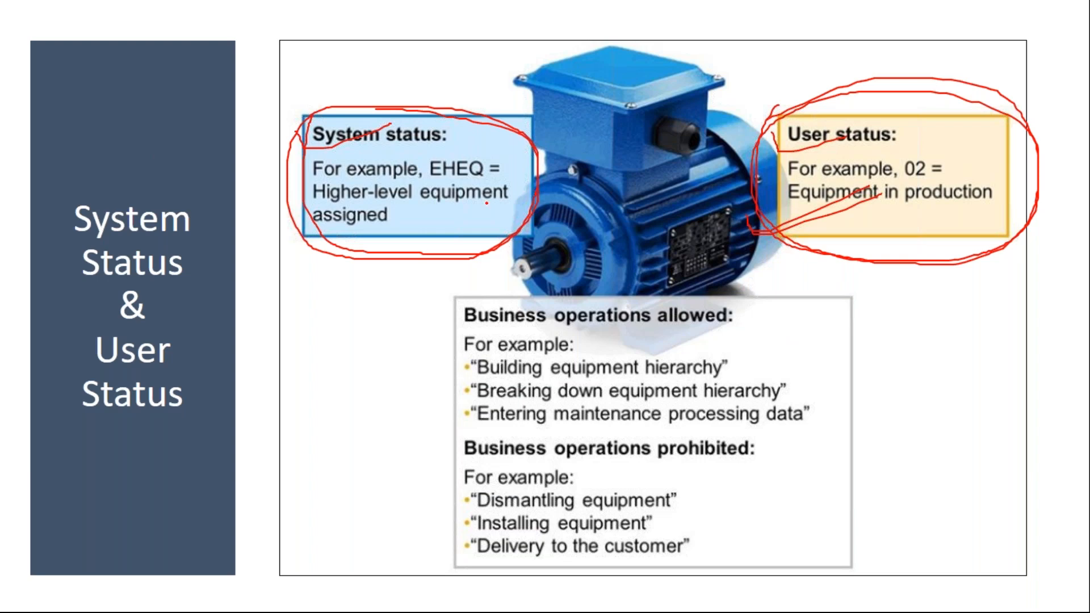
pyautogui.moveTo(301, 131); pyautogui.dragTo(414, 115)
pyautogui.press('e')
pyautogui.press('Escape')
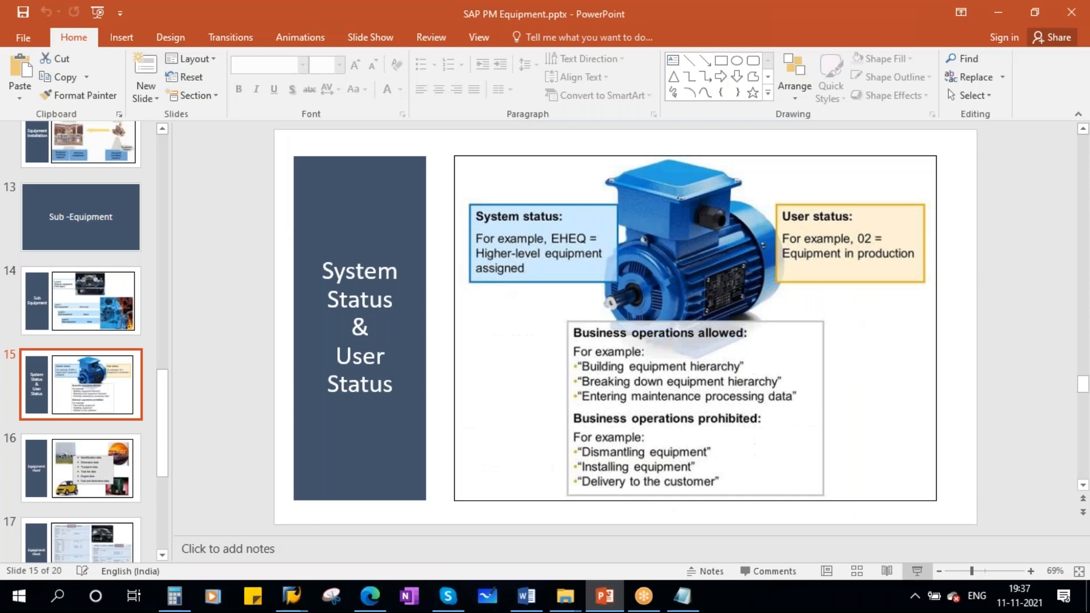
# - Return to SAP and display equipment 10000338 to review its general data and status
pyautogui.moveTo(299, 598)
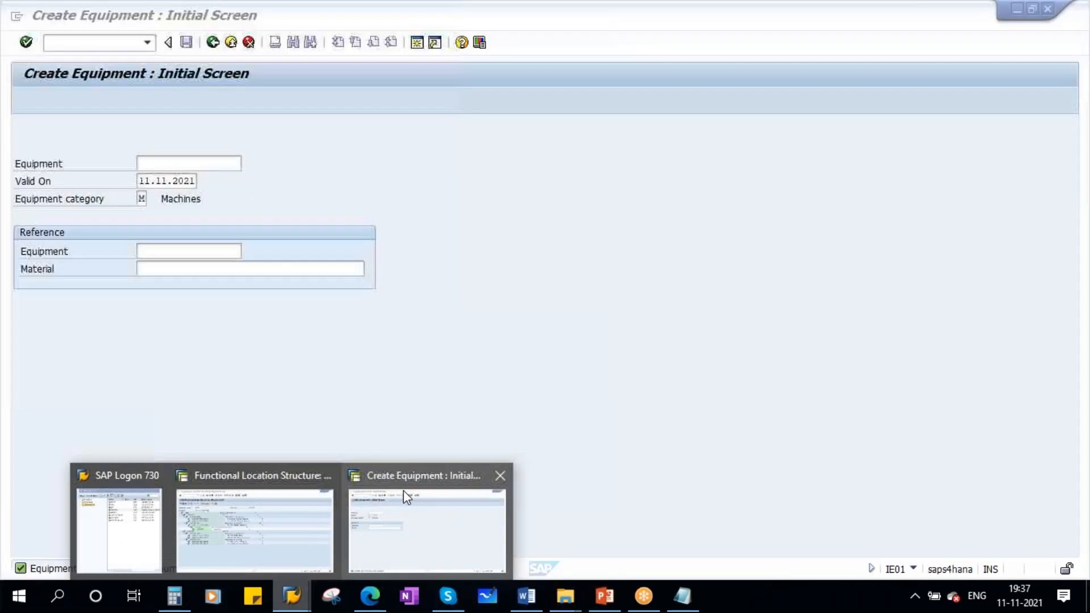
pyautogui.click(403, 491)
pyautogui.click(54, 19)
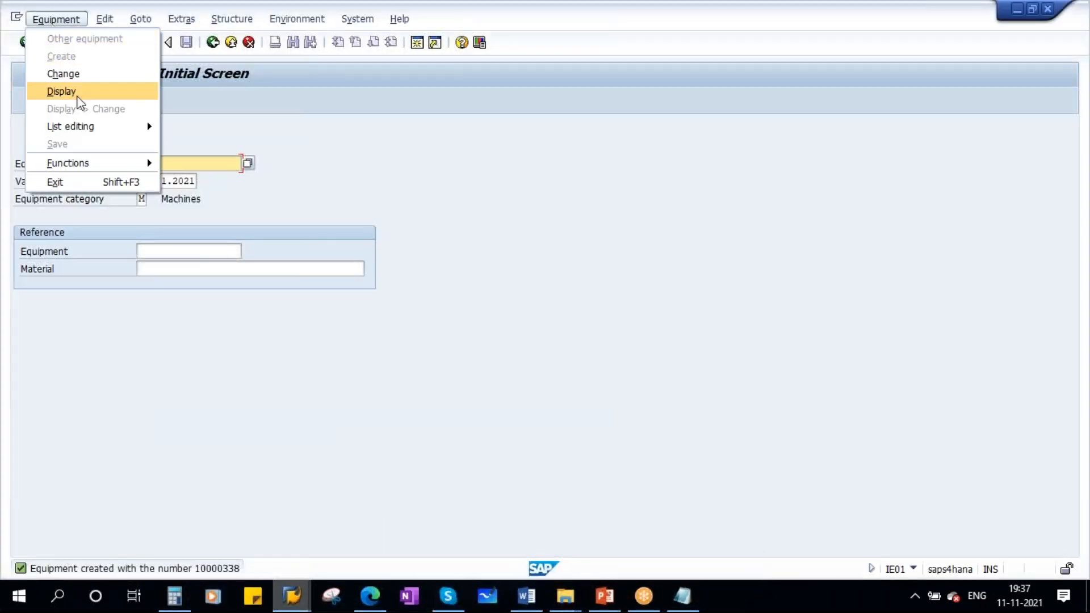
pyautogui.click(80, 90)
pyautogui.press('Return')
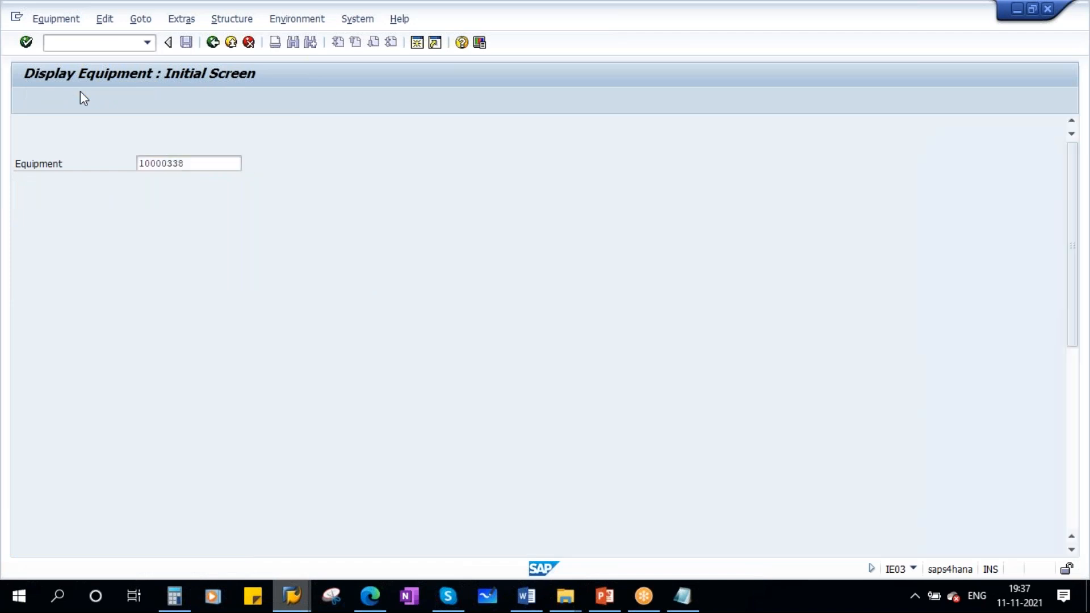
pyautogui.moveTo(144, 165); pyautogui.dragTo(87, 171)
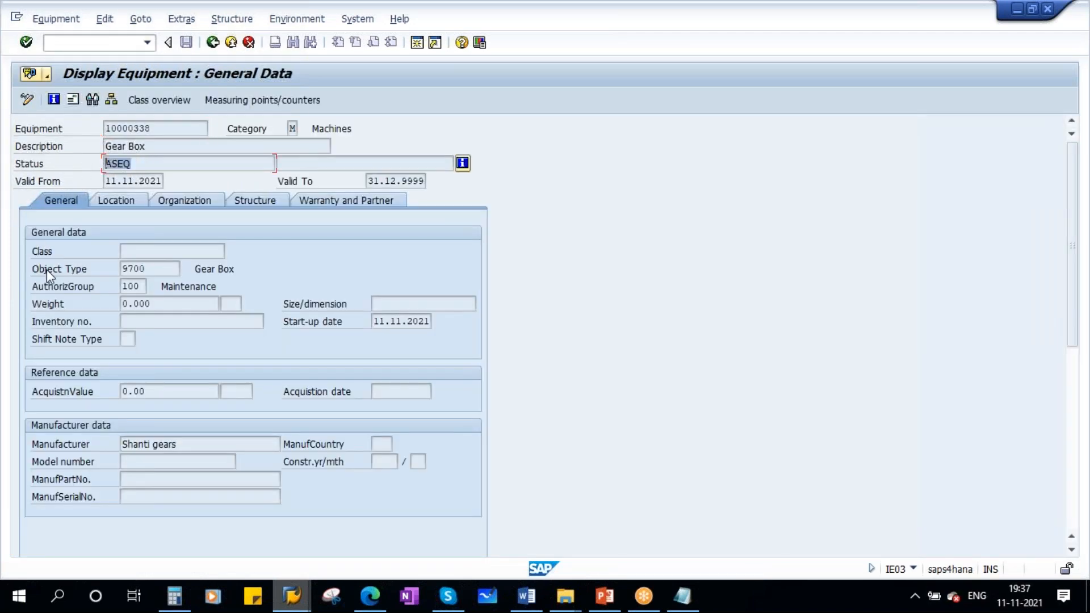
pyautogui.click(315, 161)
# - Switch to the presentation, browse the slides and present the Equipment Fleet slide, annotating it
pyautogui.moveTo(605, 596)
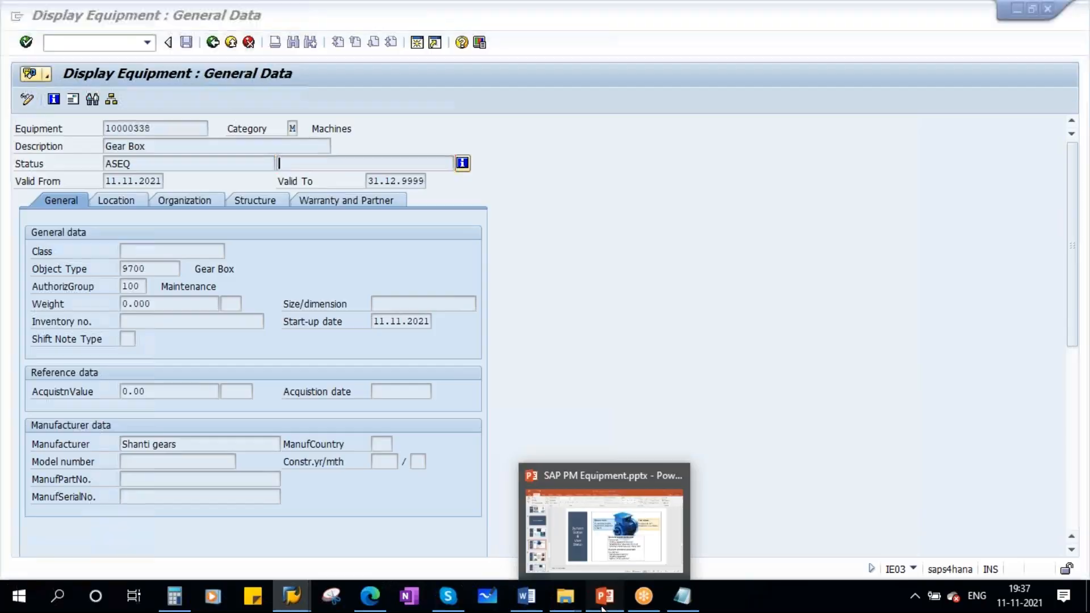
pyautogui.click(605, 511)
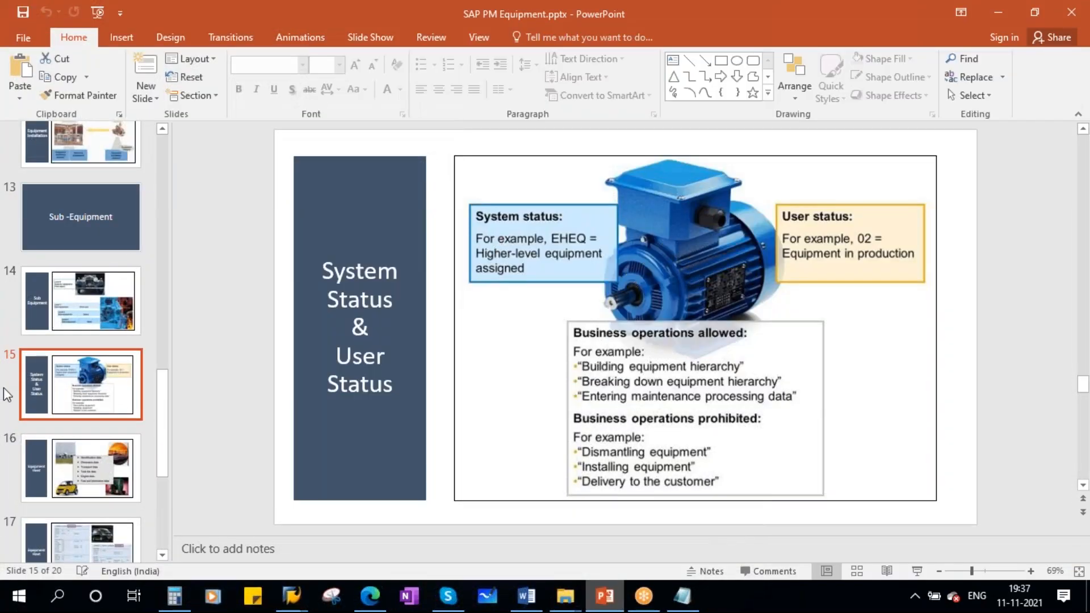
pyautogui.scroll(-3, 95, 448)
pyautogui.click(71, 313)
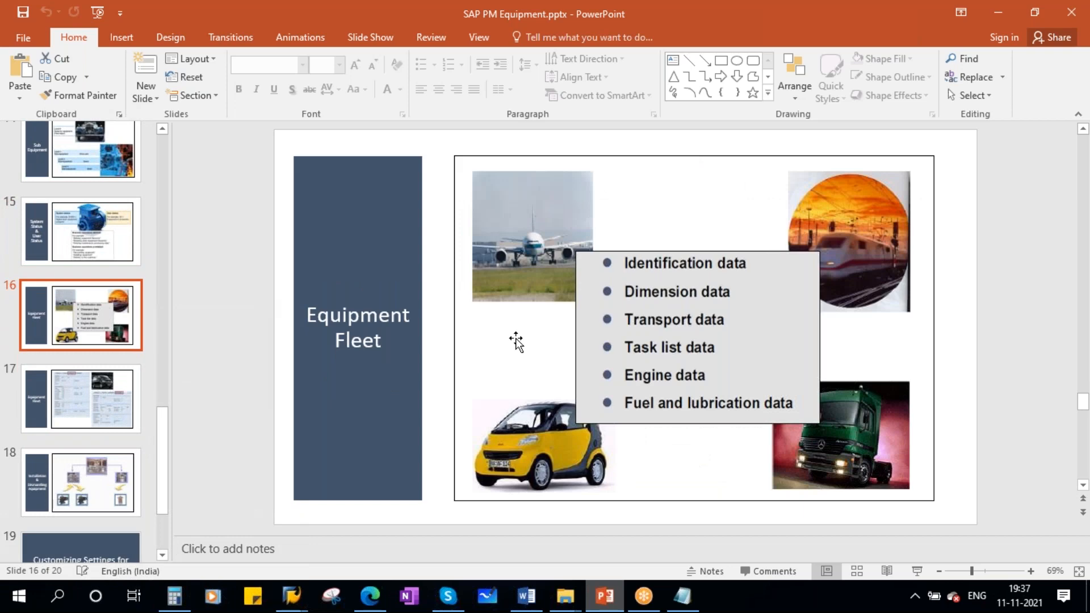
pyautogui.scroll(10, 122, 349)
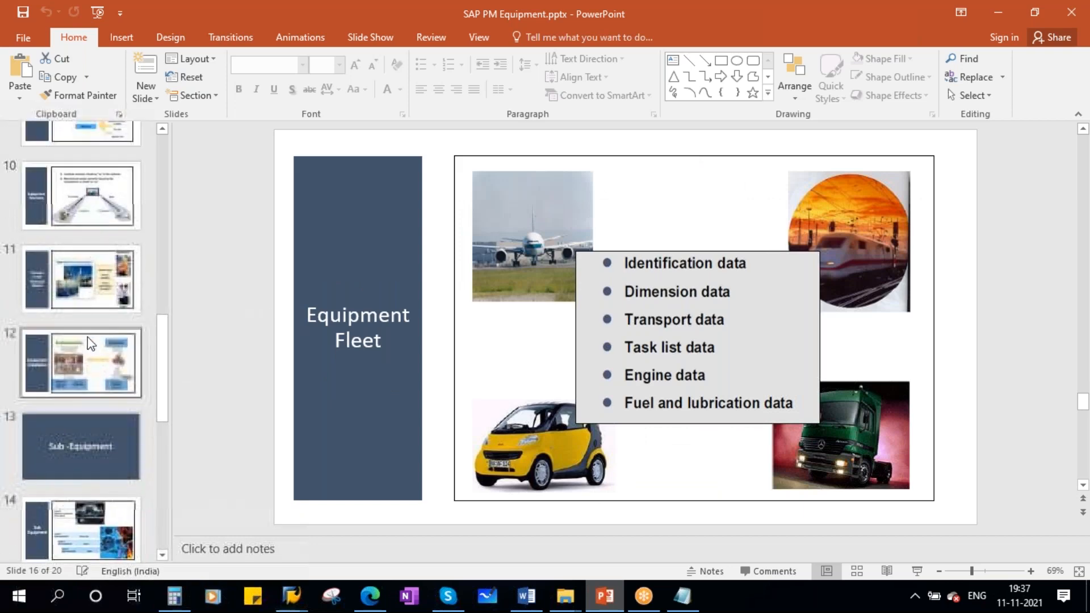
pyautogui.scroll(8, 91, 343)
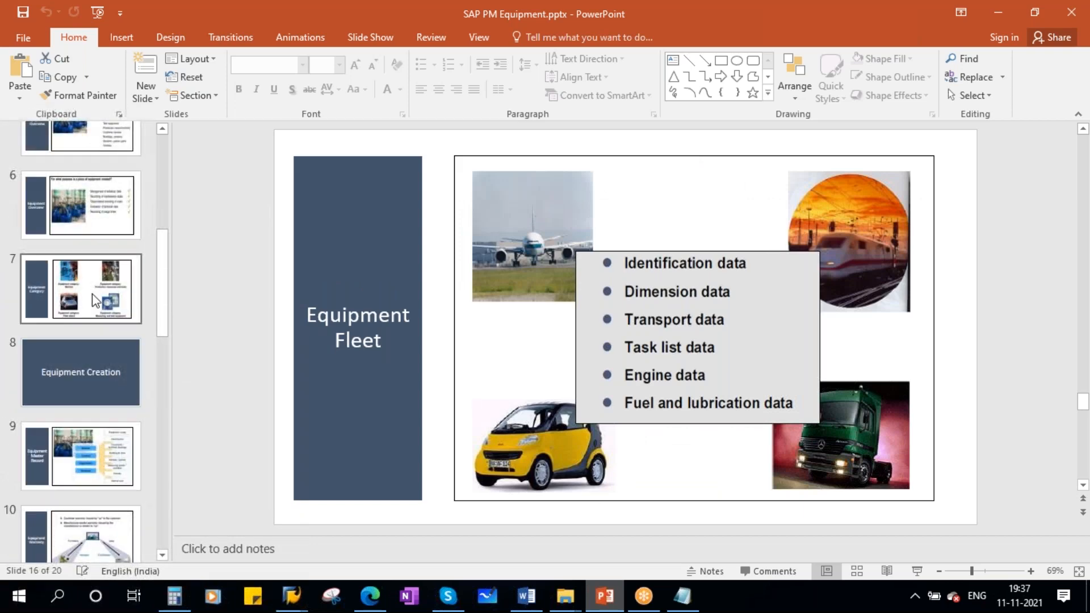
pyautogui.click(95, 301)
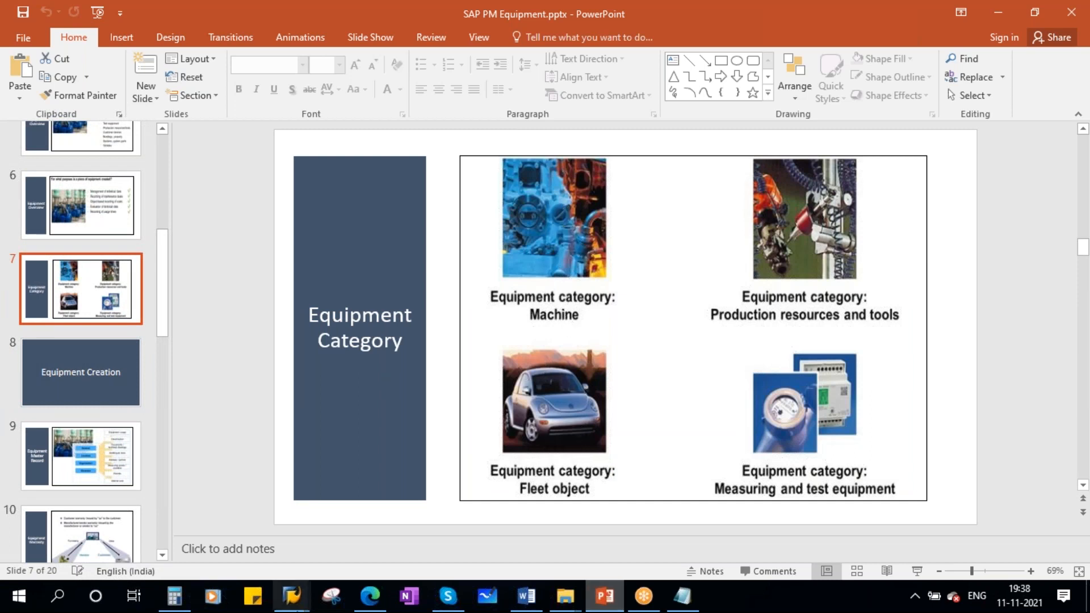
pyautogui.scroll(-10, 54, 405)
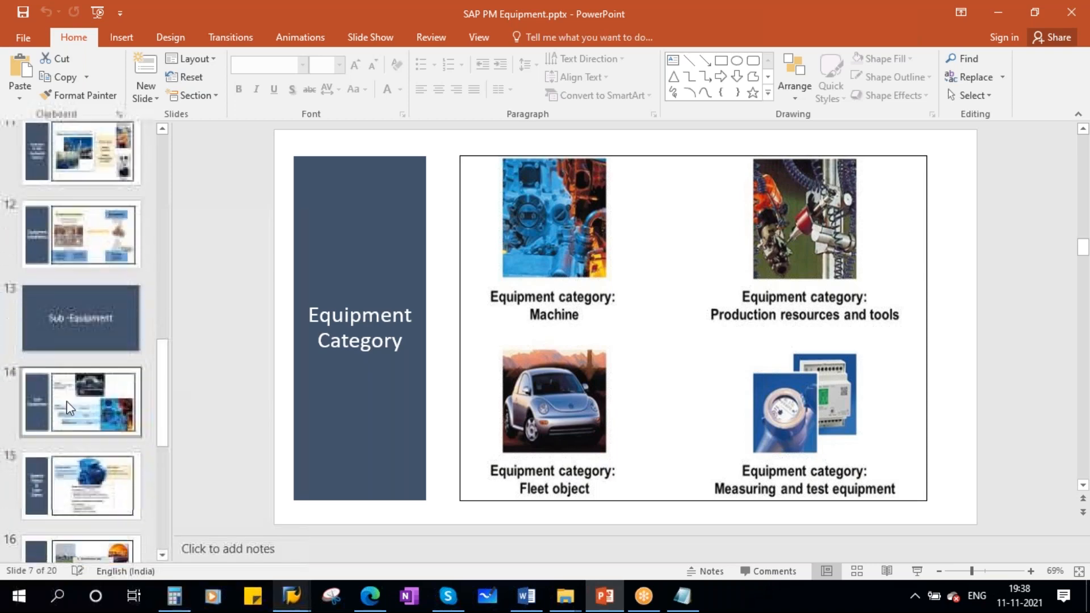
pyautogui.click(86, 329)
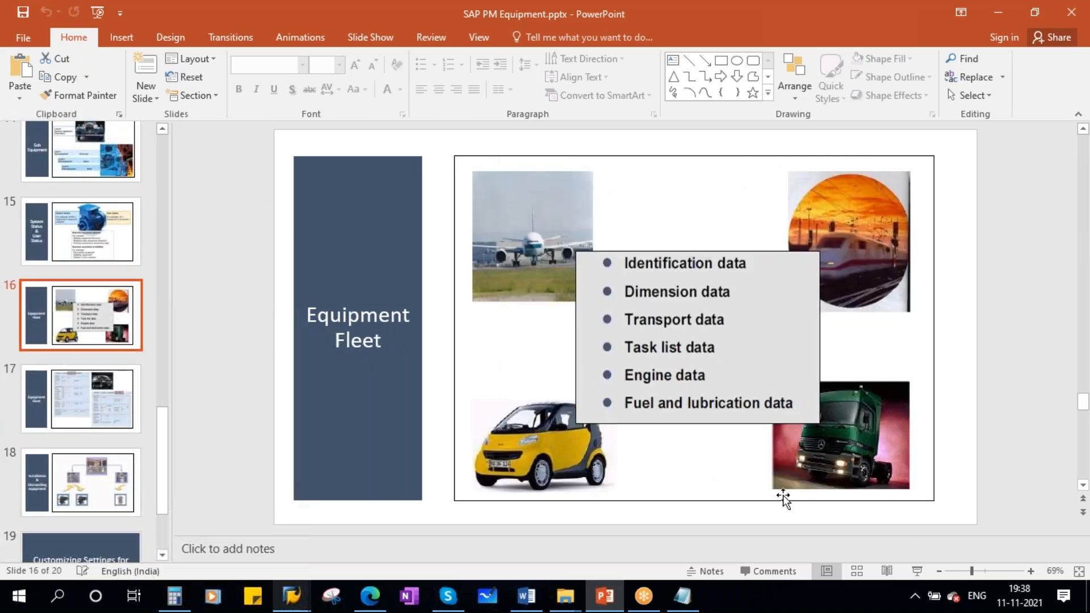
pyautogui.click(918, 569)
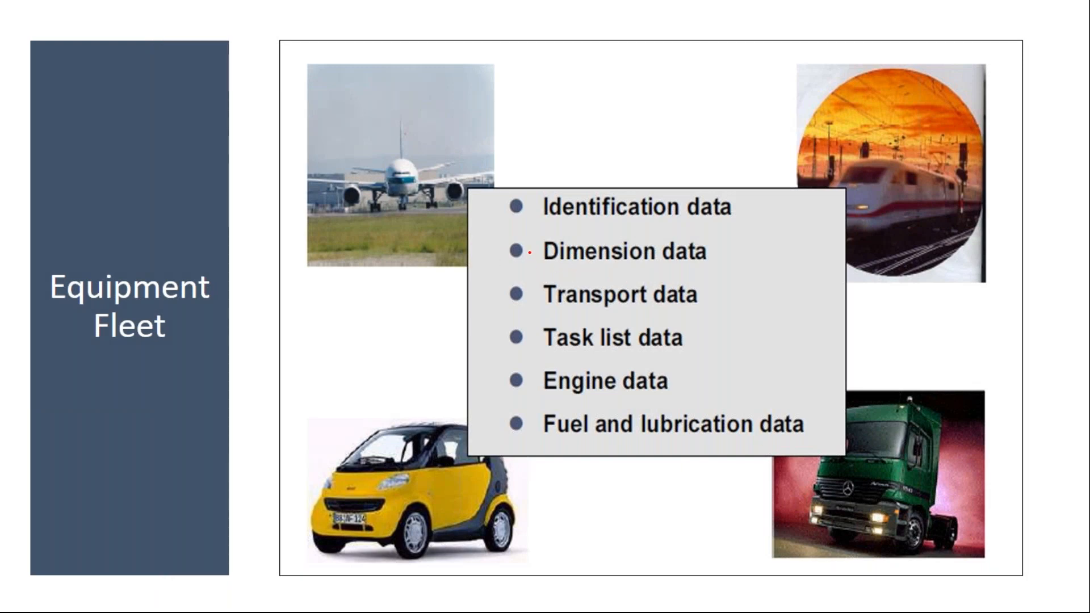
pyautogui.moveTo(530, 255); pyautogui.dragTo(620, 247)
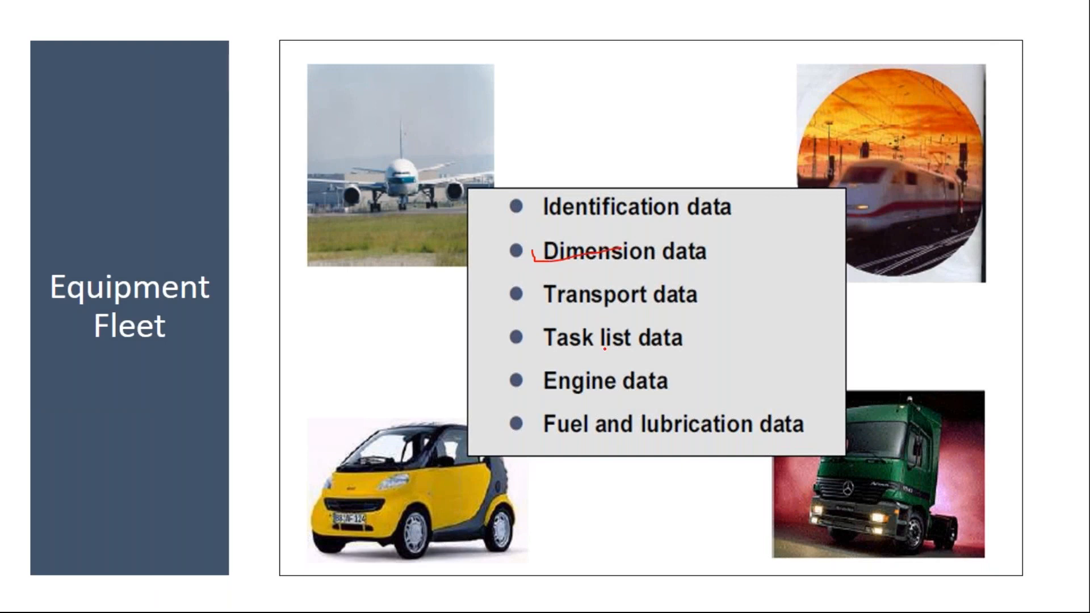
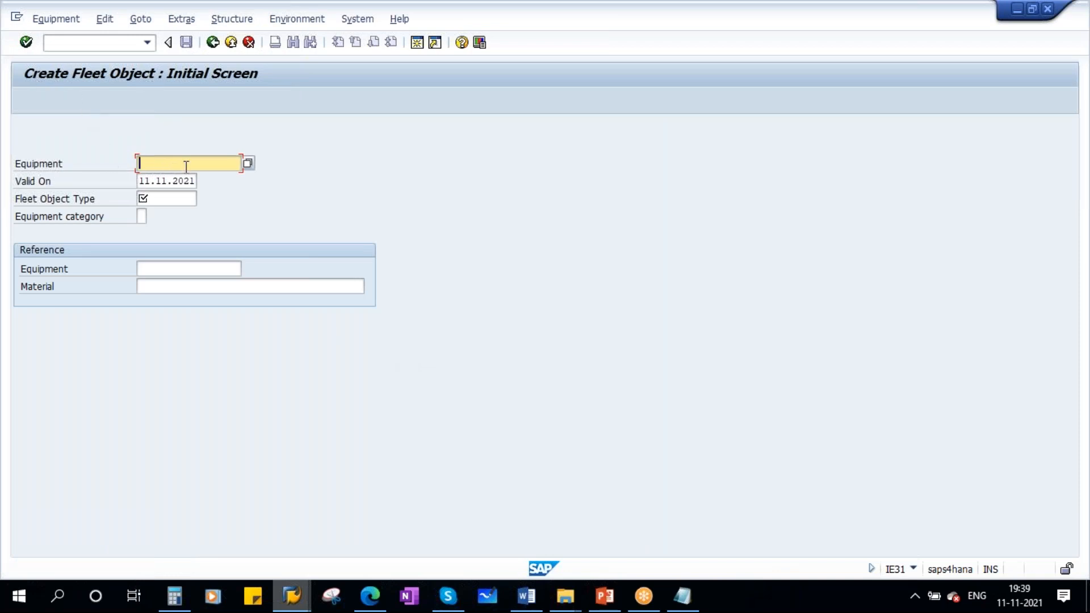
# - Start a new fleet object with fleet object type 2100 Trucks and equipment category F Vehicles
pyautogui.click(163, 197)
pyautogui.click(206, 199)
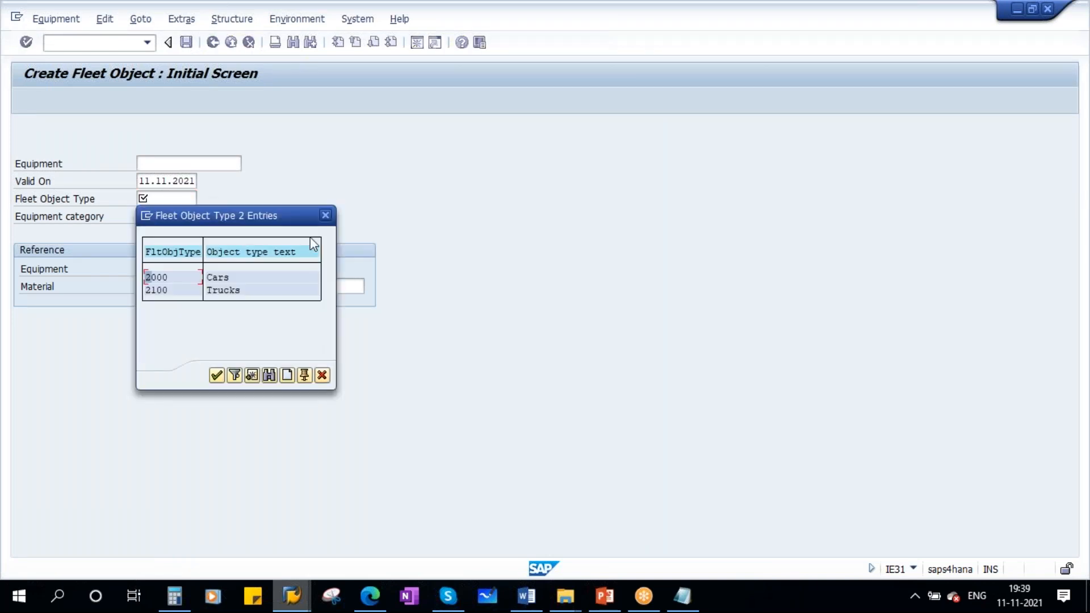
pyautogui.doubleClick(162, 290)
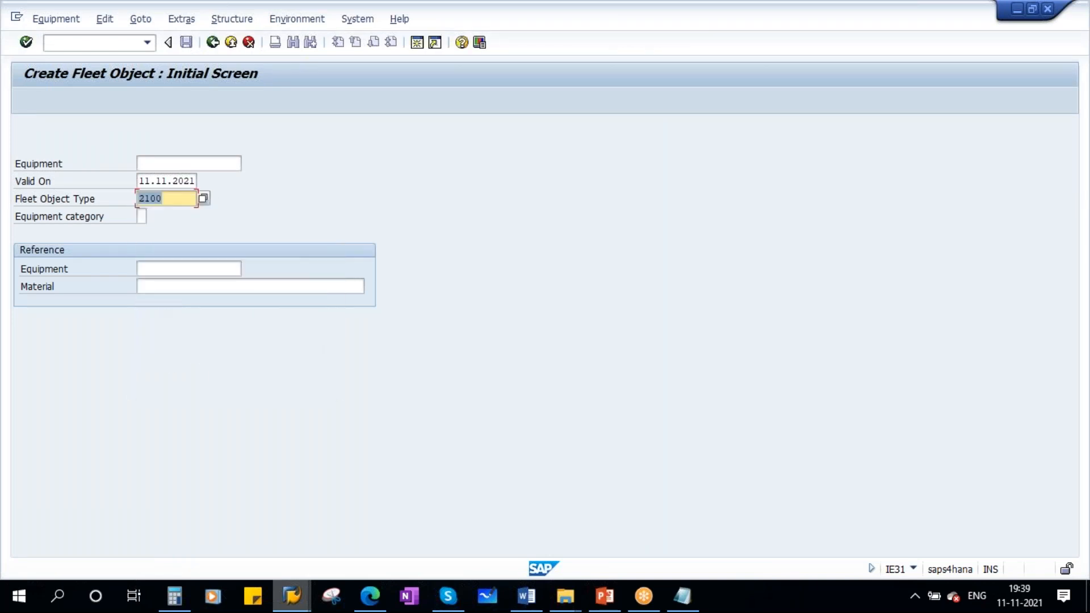
pyautogui.click(141, 216)
pyautogui.click(152, 217)
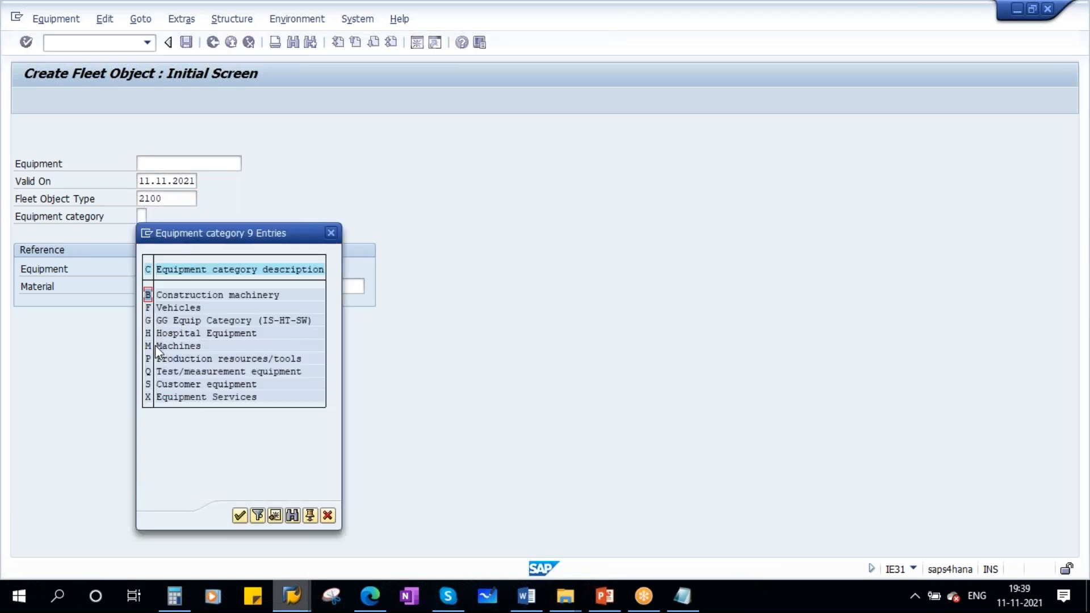
pyautogui.doubleClick(178, 308)
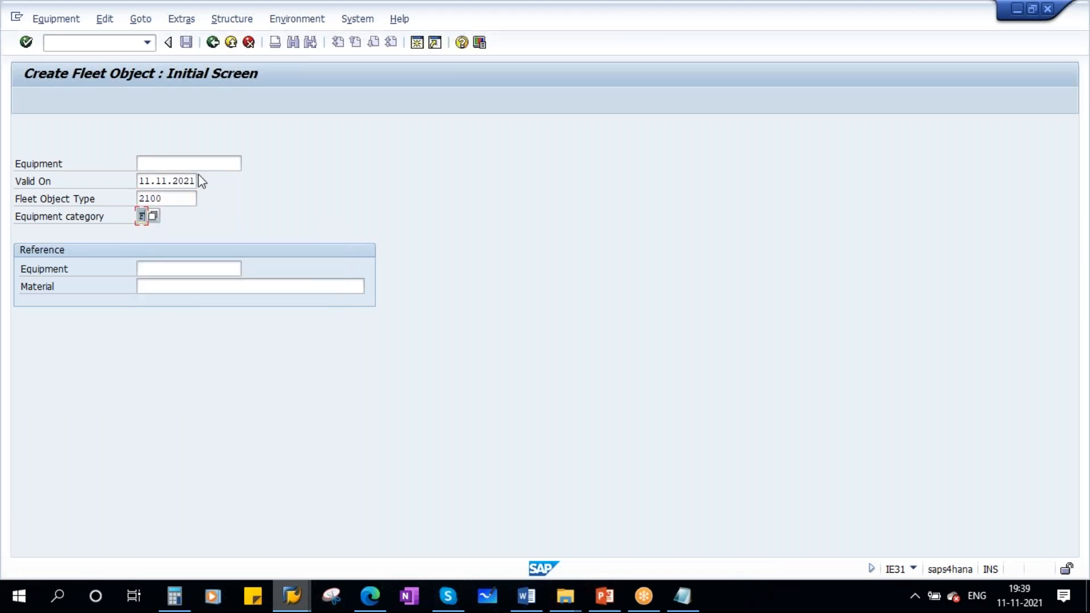
pyautogui.press('Return')
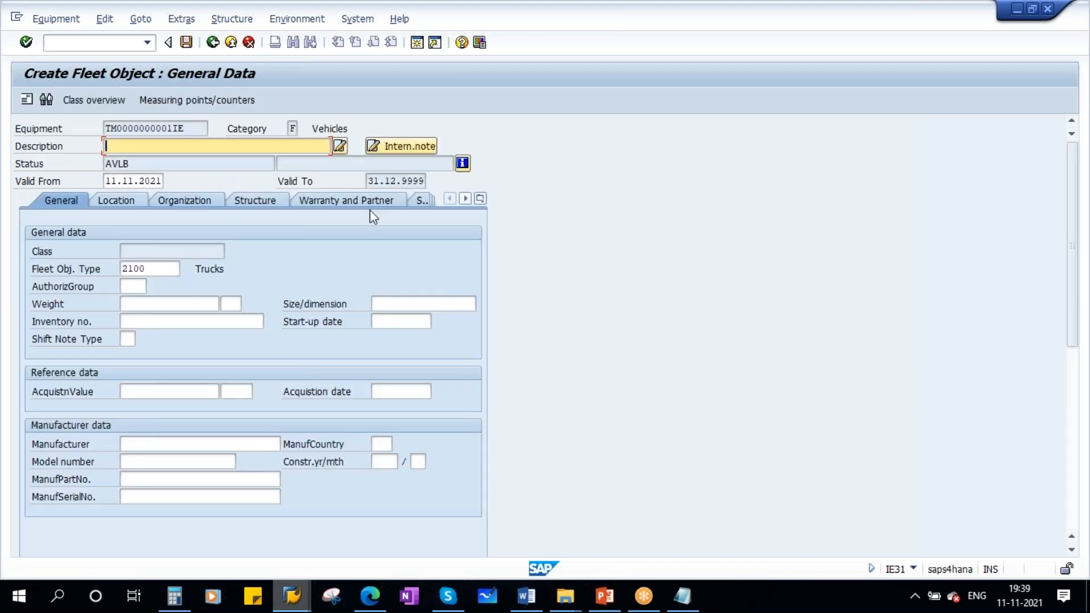
# - Enter the fleet object description Long body Truck
pyautogui.click(480, 198)
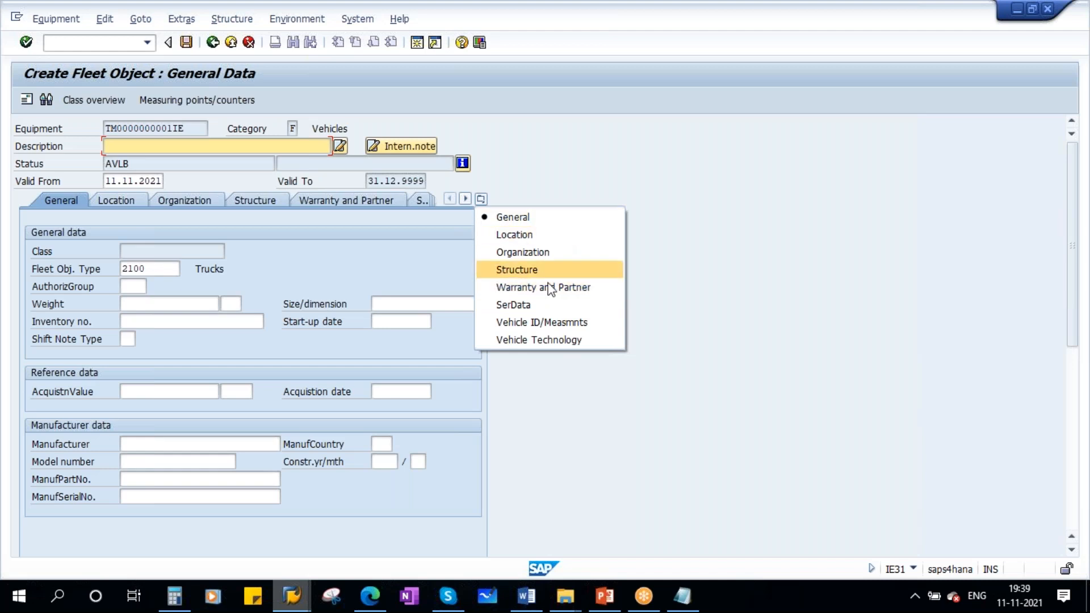
pyautogui.click(130, 147)
pyautogui.write('Long baod')
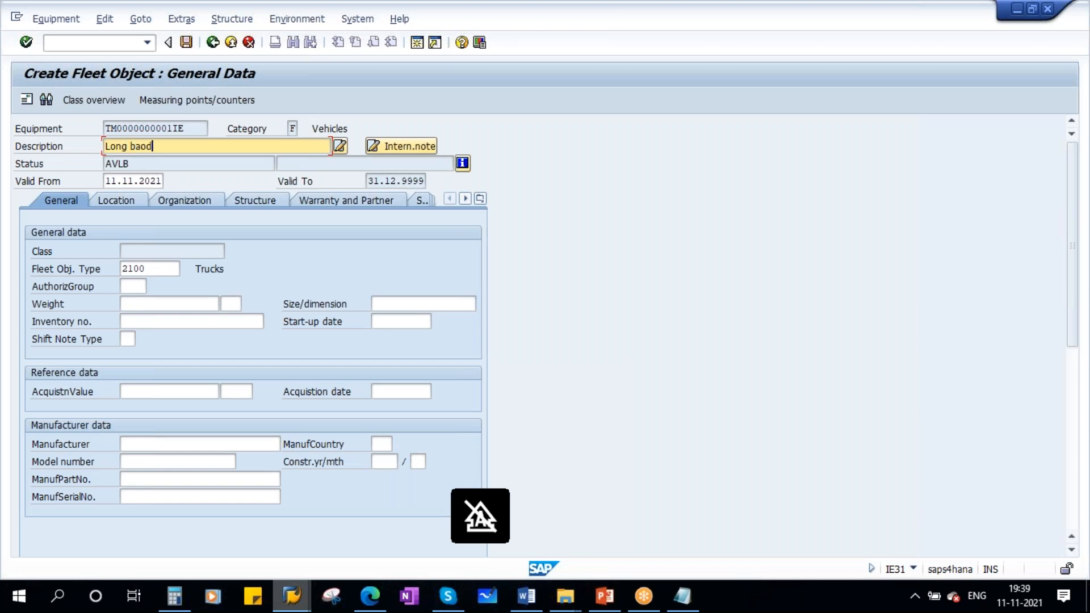
pyautogui.press('BackSpace')
pyautogui.press('BackSpace')
pyautogui.press('BackSpace')
pyautogui.press('BackSpace')
pyautogui.write('ody Truck')
# - Set the fleet object's authorization group to 100
pyautogui.click(142, 289)
pyautogui.press('space')
pyautogui.click(137, 300)
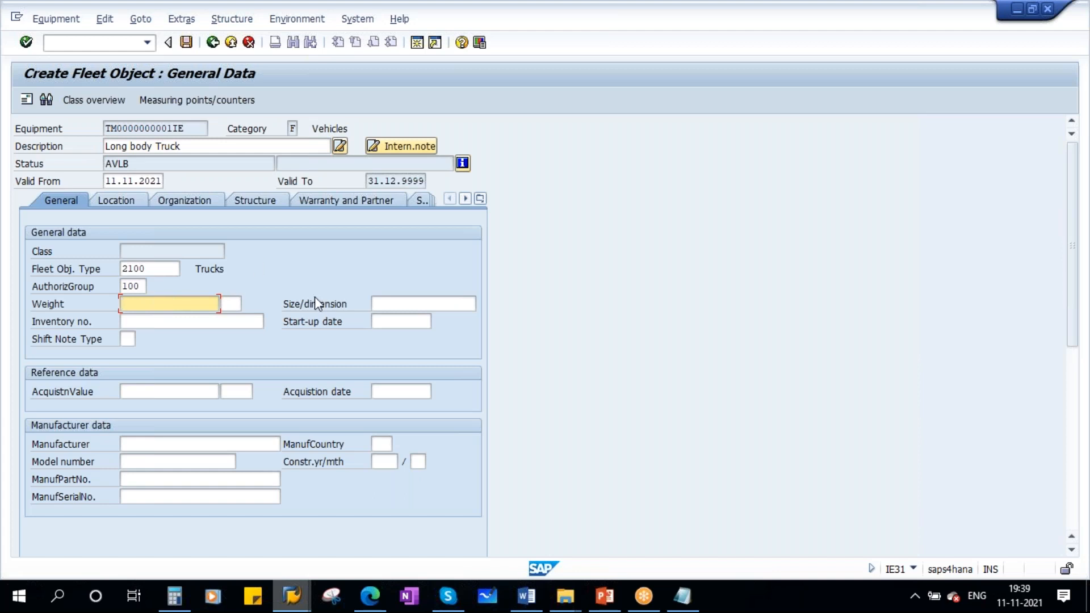
# - Enter manufacturer Ashok Layland and set the start-up date to 11.11.2021
pyautogui.click(162, 446)
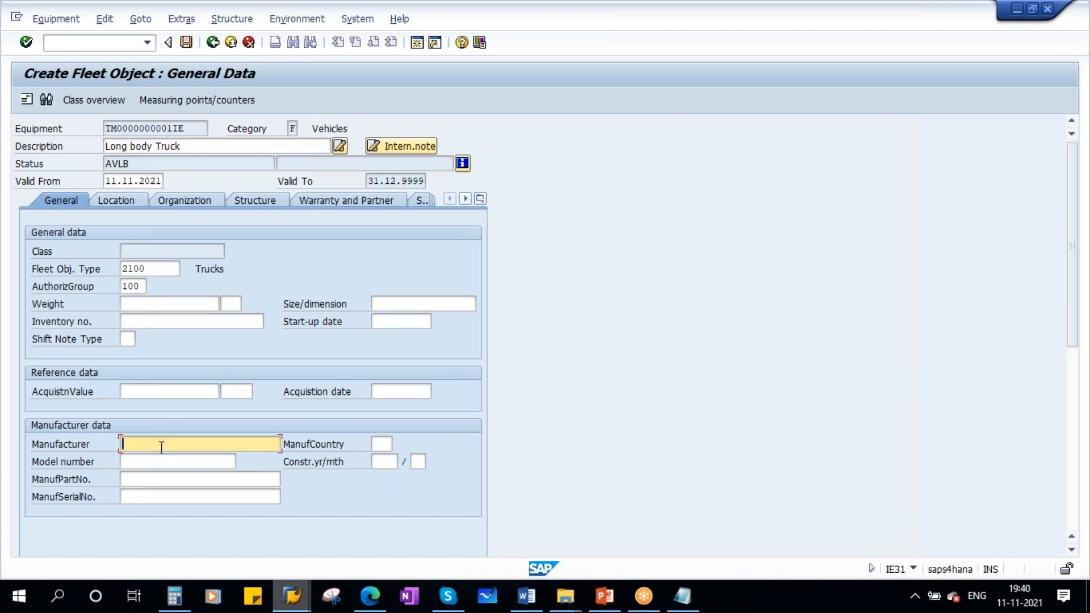
pyautogui.press('capslock')
pyautogui.write('Ashok La')
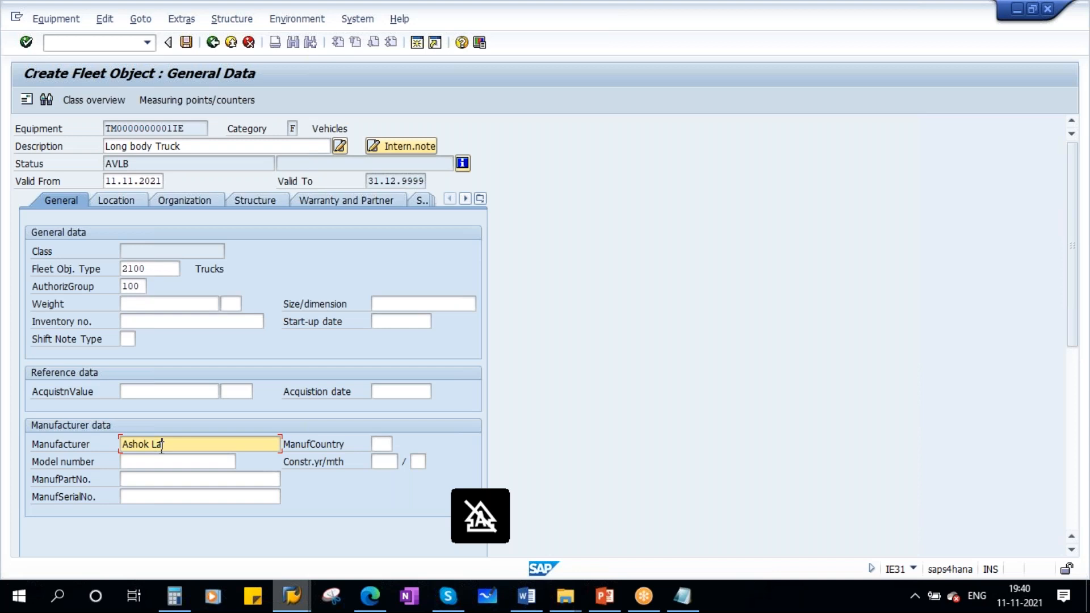
pyautogui.write('yland')
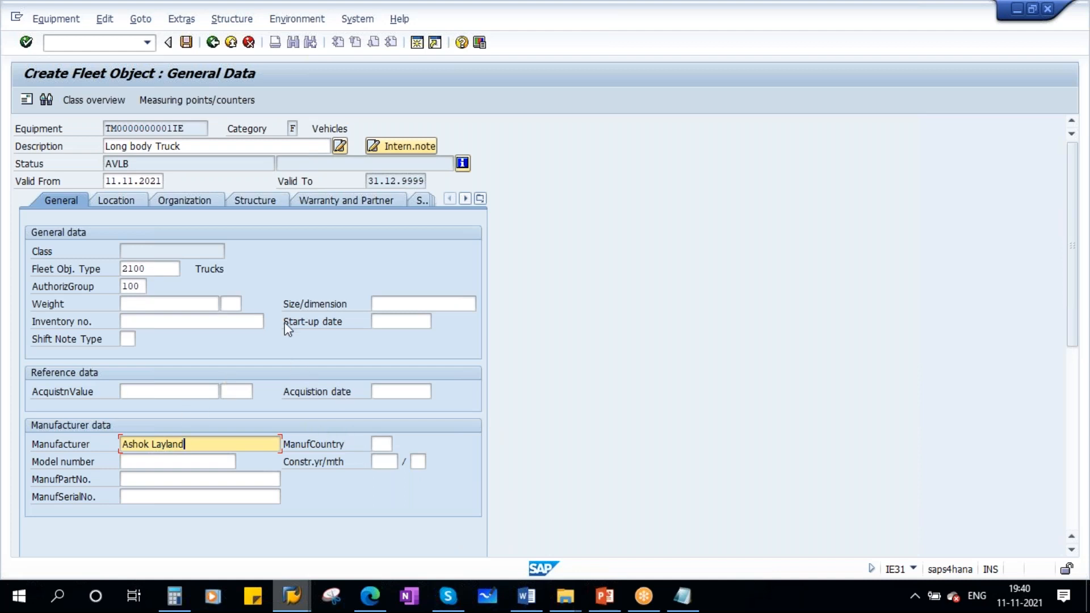
pyautogui.click(383, 324)
pyautogui.click(410, 334)
pyautogui.press('Return')
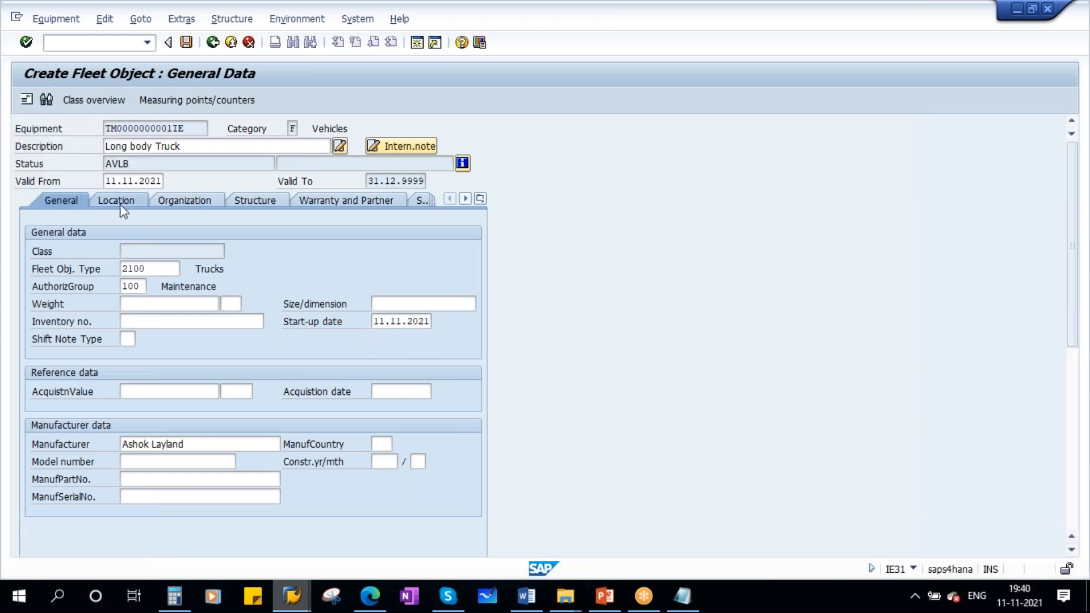
# - Set the maintenance plant to 1710 in the fleet object's location data
pyautogui.click(120, 201)
pyautogui.click(136, 251)
pyautogui.press('Return')
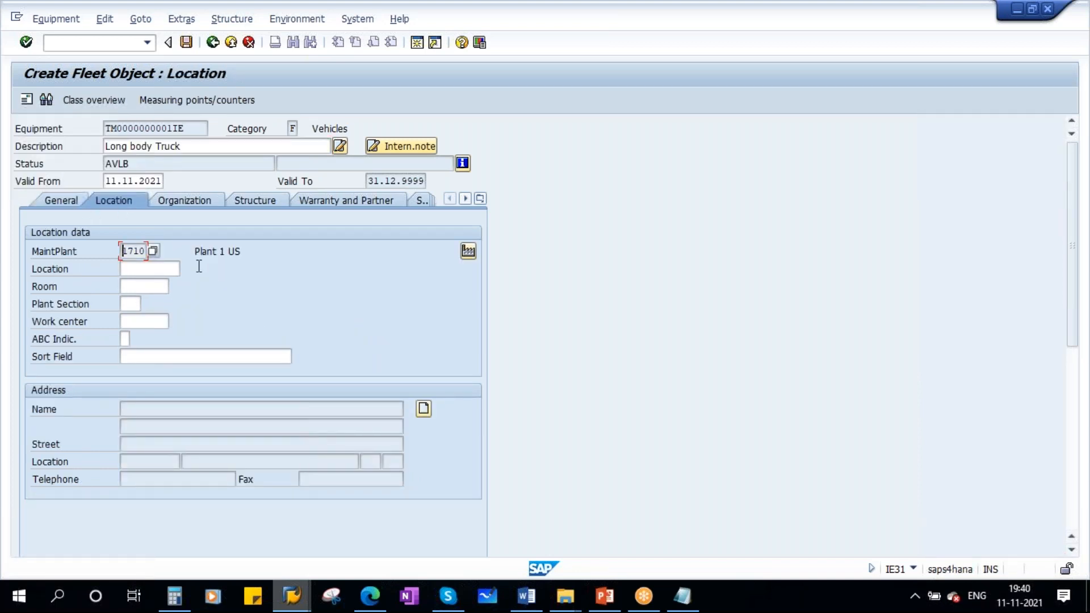
# - Fill the organization data with cost center 17101701, planner group 400 and main work center HY-ME-01
pyautogui.click(192, 197)
pyautogui.click(138, 302)
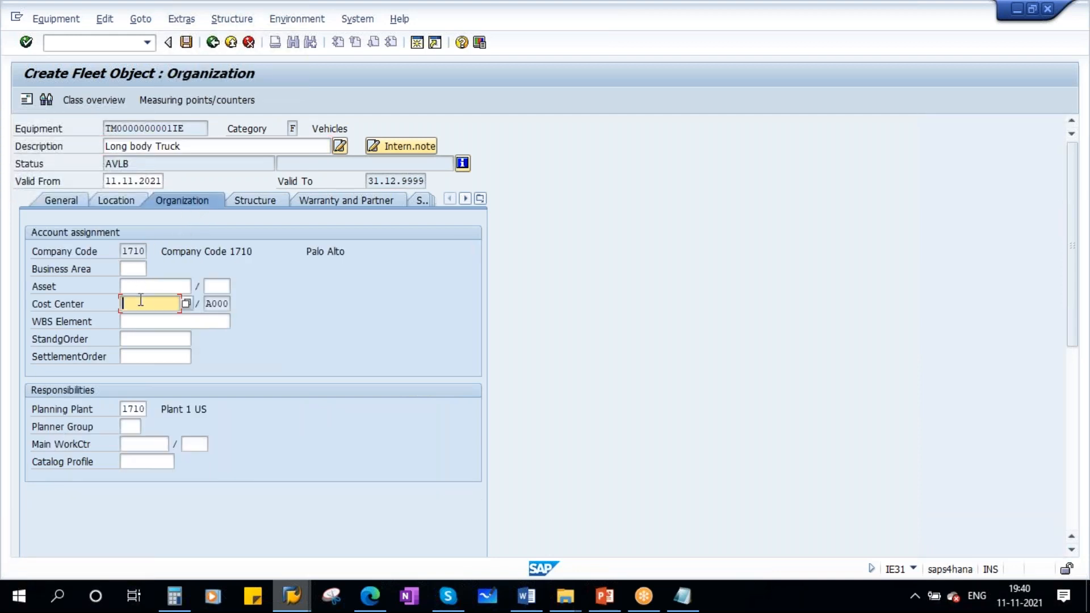
pyautogui.click(144, 315)
pyautogui.click(140, 427)
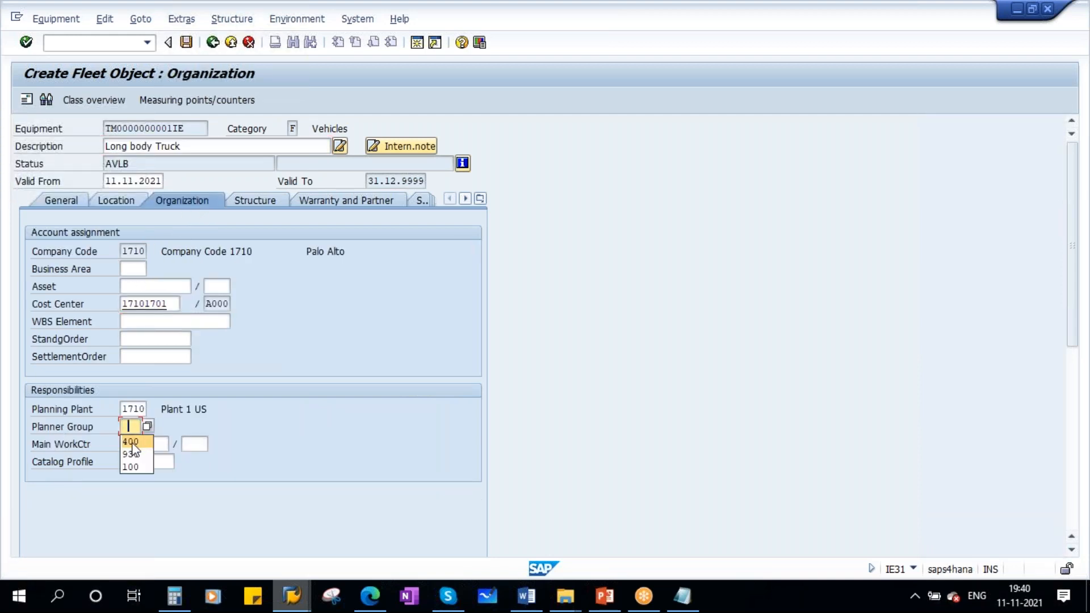
pyautogui.click(131, 443)
pyautogui.click(139, 443)
pyautogui.click(144, 456)
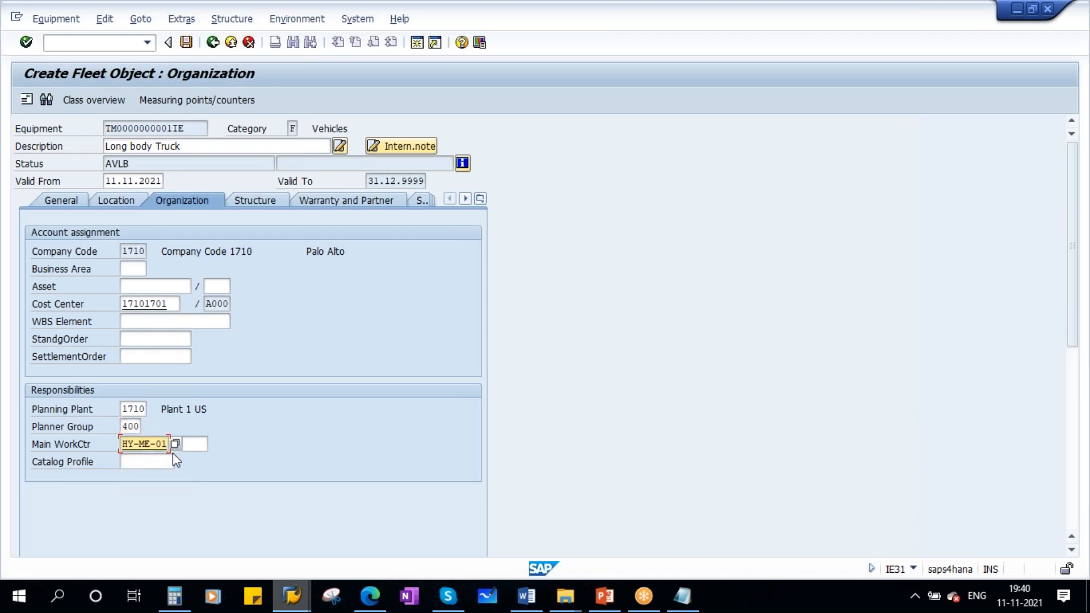
pyautogui.press('Return')
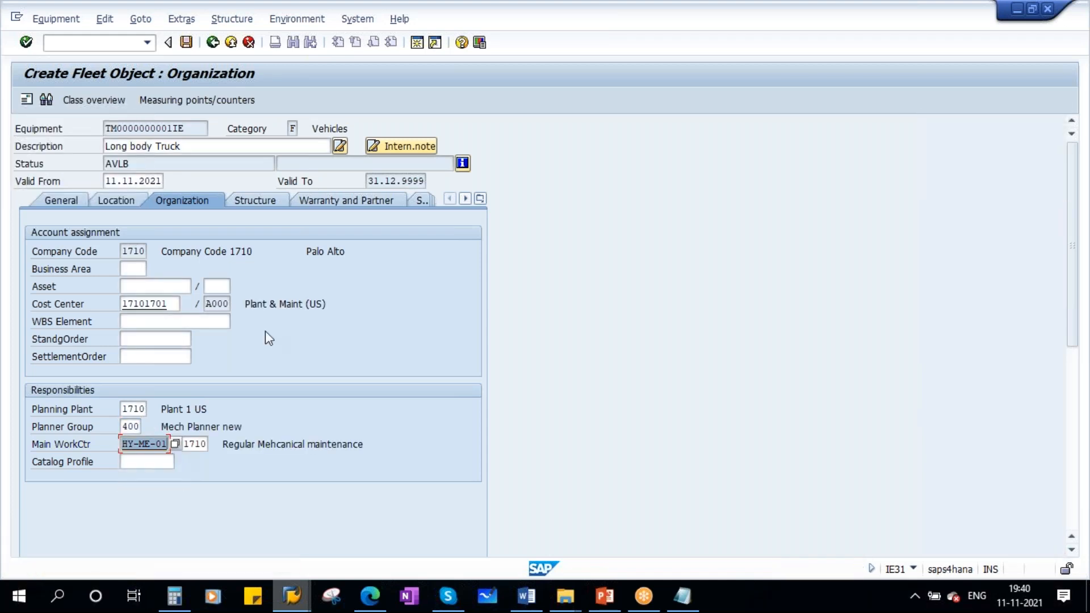
# - In the other SAP session, leave the structure list and start transaction IL01 to create a functional location
pyautogui.click(258, 199)
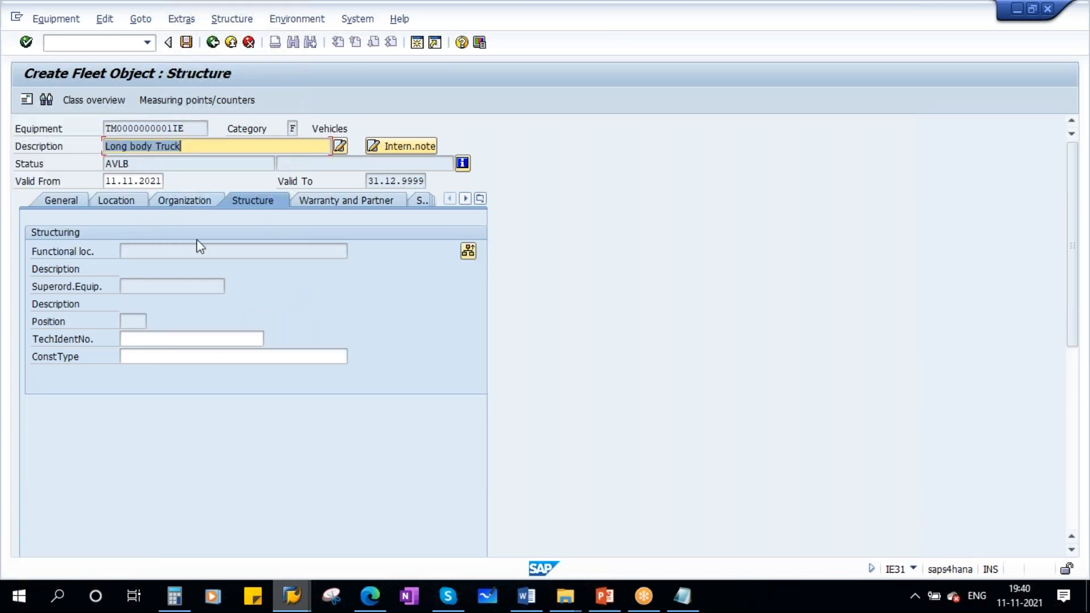
pyautogui.click(291, 596)
pyautogui.click(250, 518)
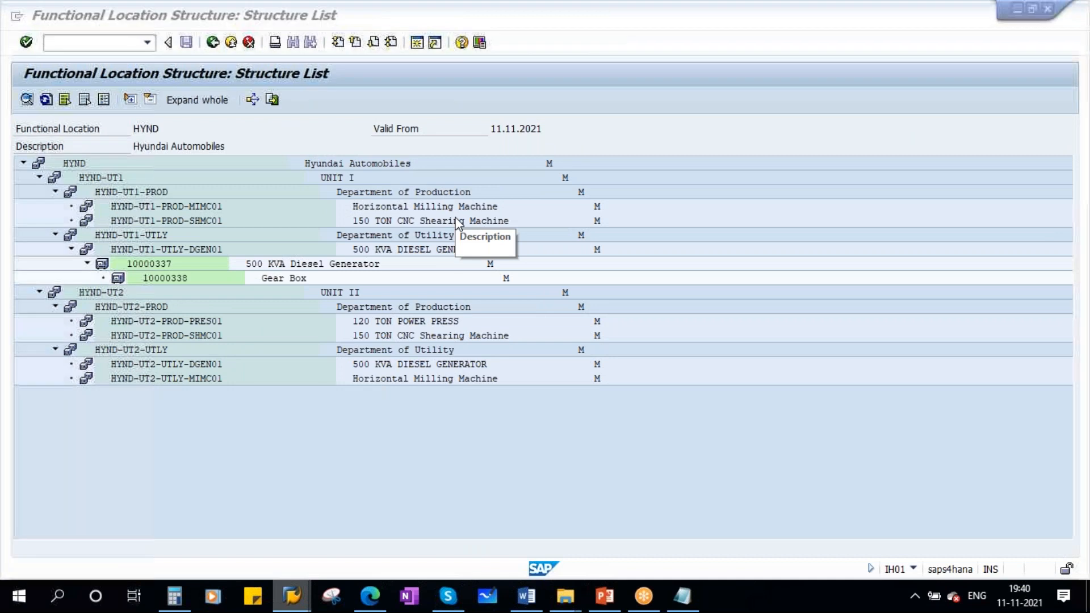
pyautogui.press('F3')
pyautogui.press('F3')
pyautogui.write('il01')
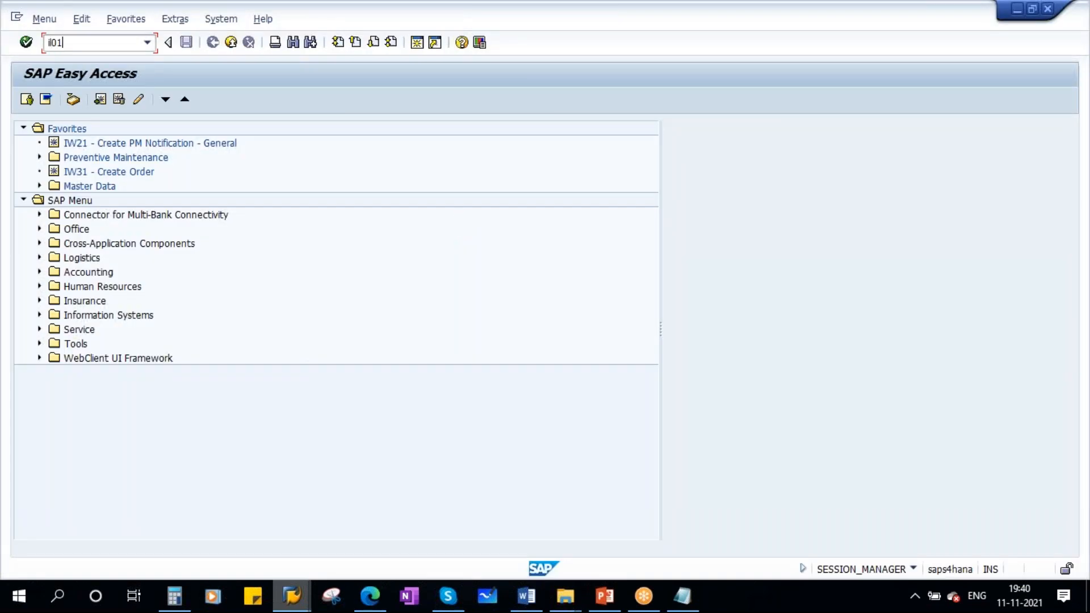
pyautogui.press('Return')
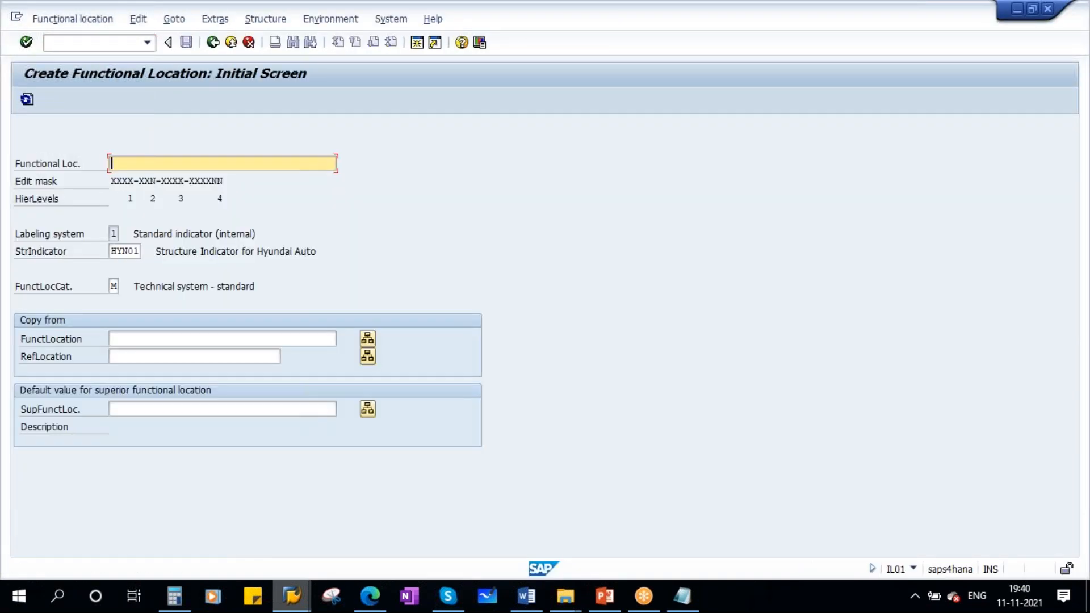
# - Create functional location HYND-UT1-UNPT under HYND-UT1
pyautogui.moveTo(291, 595)
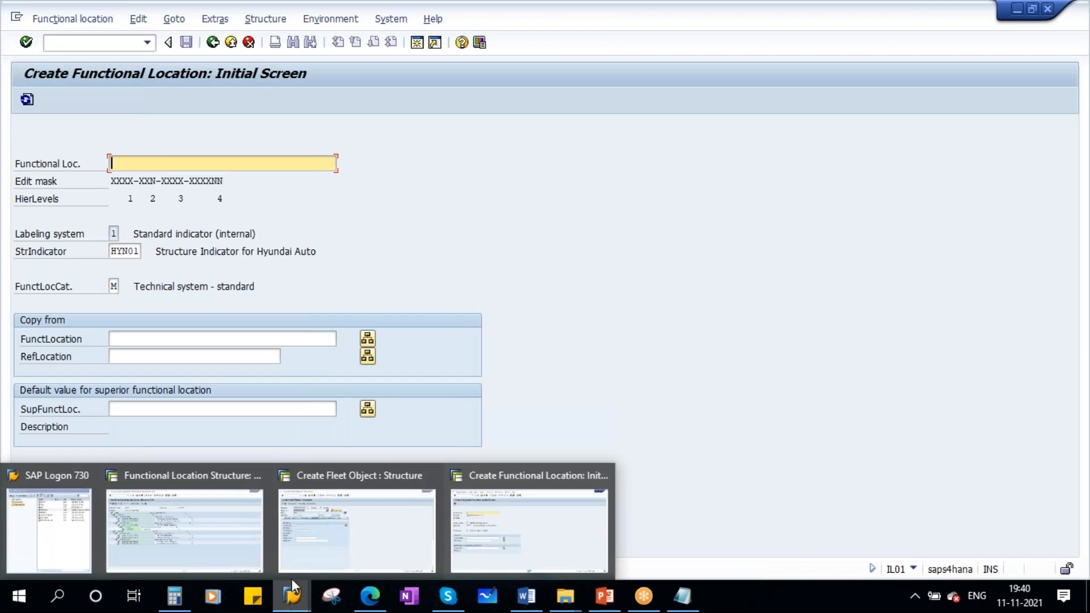
pyautogui.click(202, 510)
pyautogui.hotkey('alt', 'Tab')
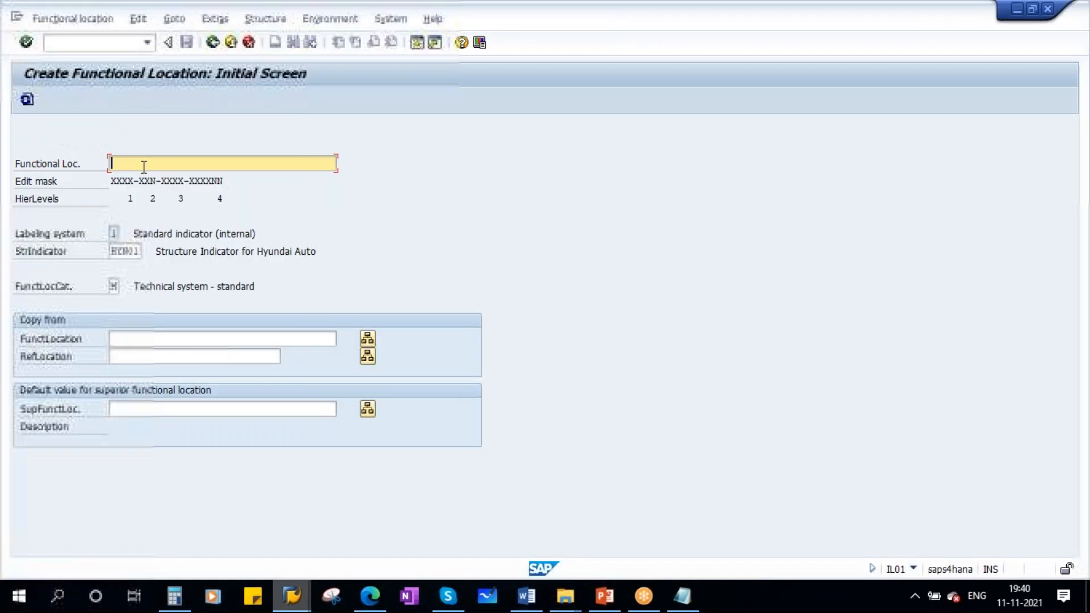
pyautogui.write('HYND')
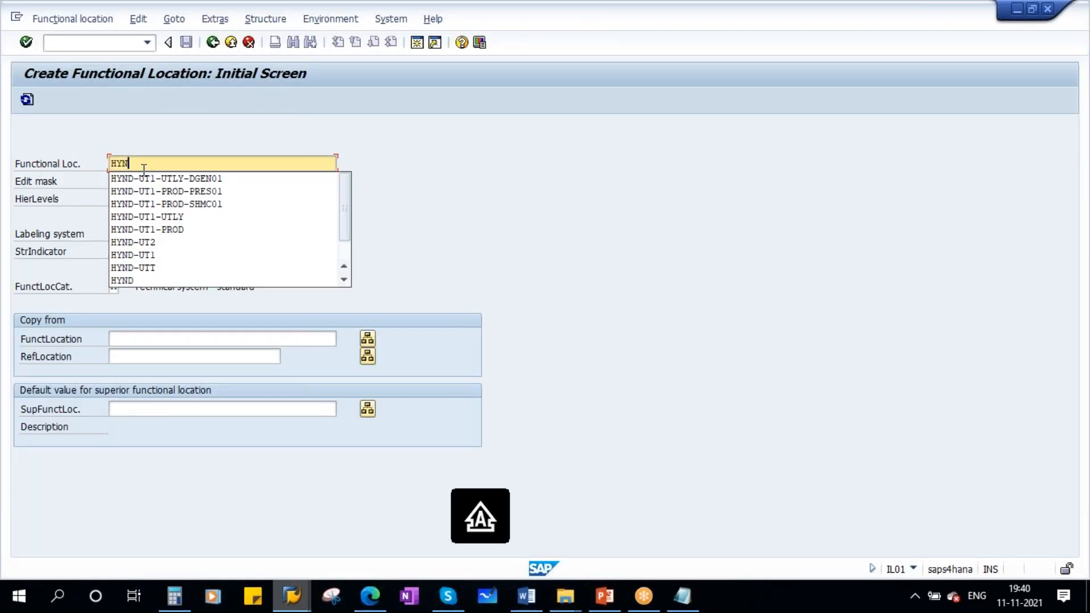
pyautogui.click(177, 217)
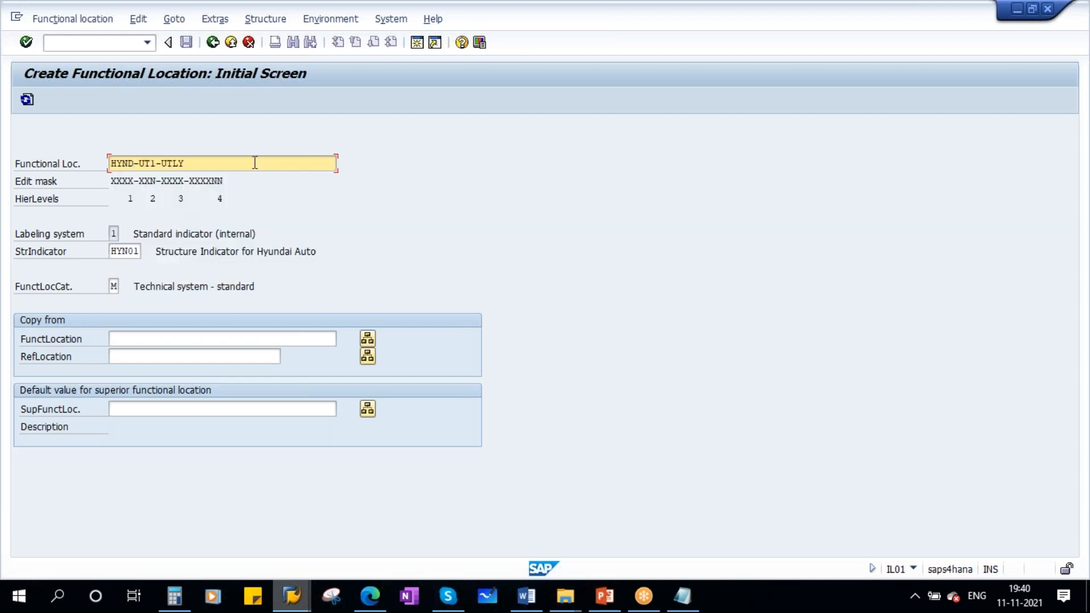
pyautogui.press('BackSpace')
pyautogui.press('BackSpace')
pyautogui.press('BackSpace')
pyautogui.press('BackSpace')
pyautogui.write('UNPT')
pyautogui.press('Return')
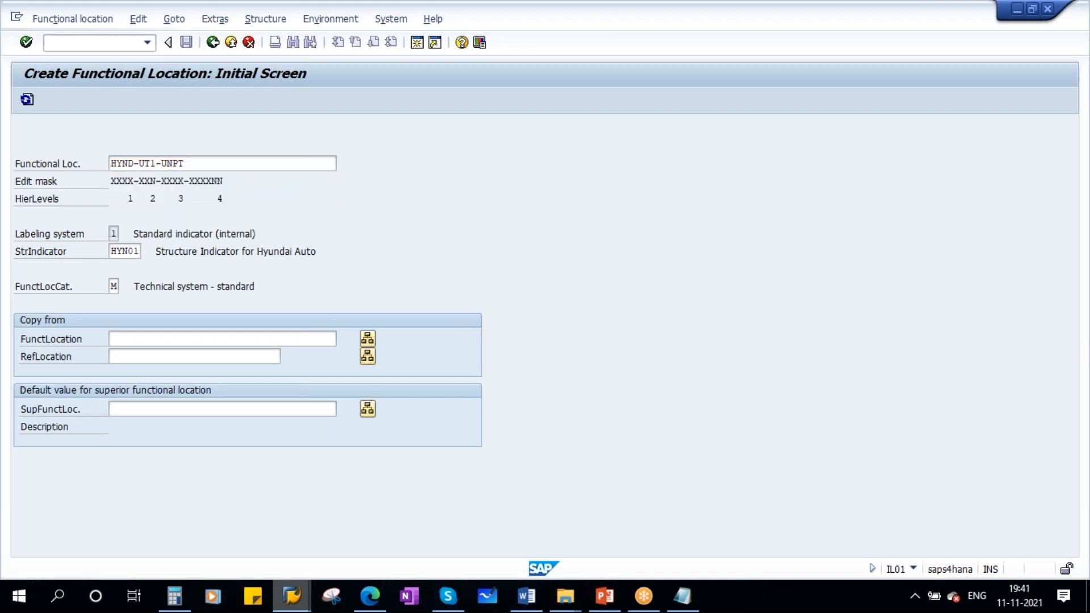
# - Describe the functional location as Unloading Point and save it
pyautogui.write('Unloa')
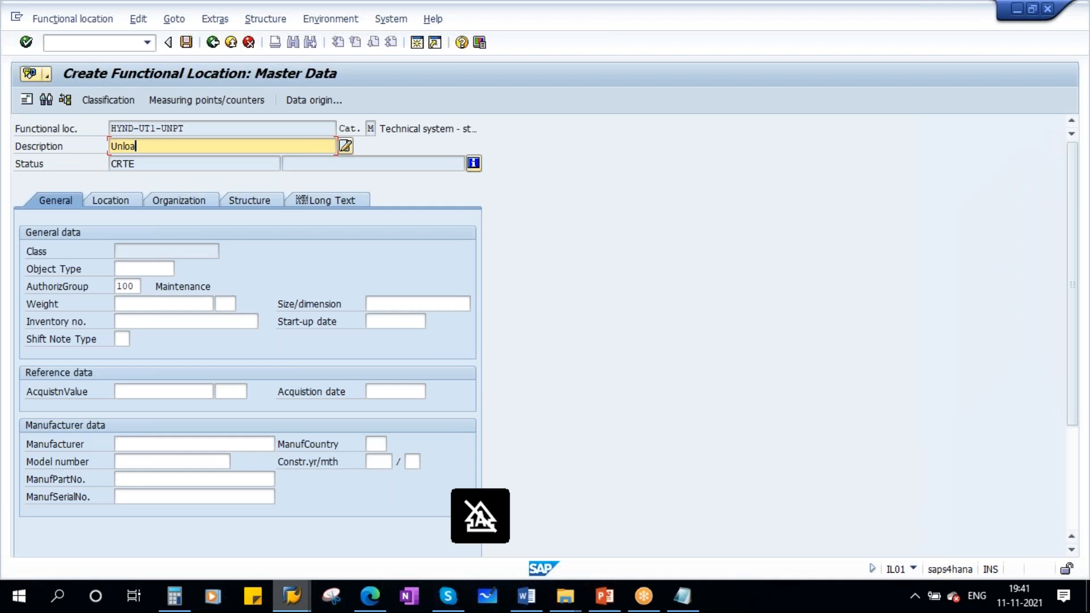
pyautogui.write('ding Point')
pyautogui.press('Return')
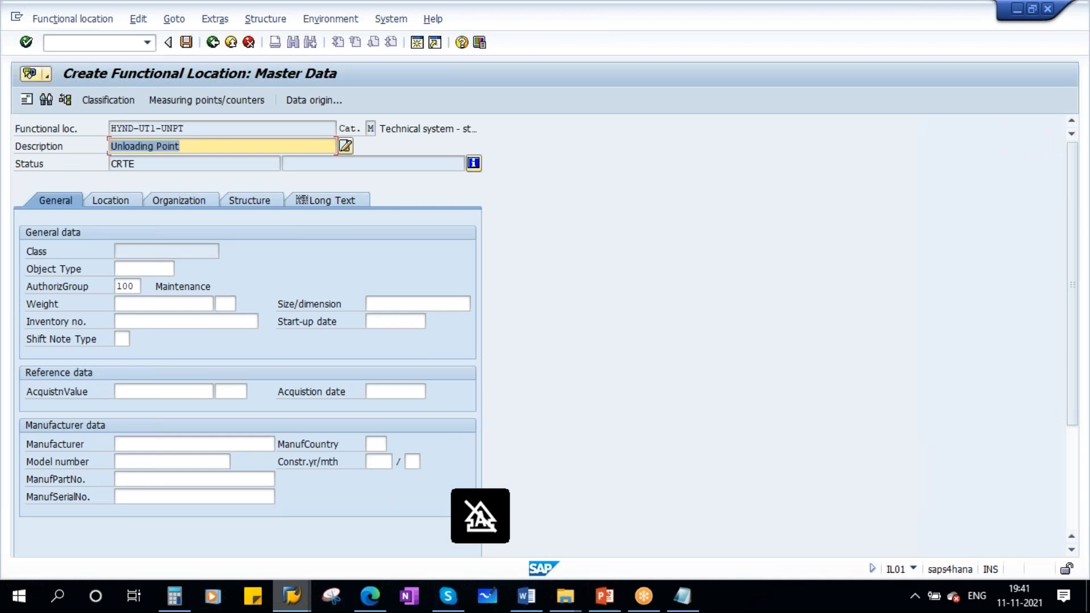
pyautogui.click(186, 42)
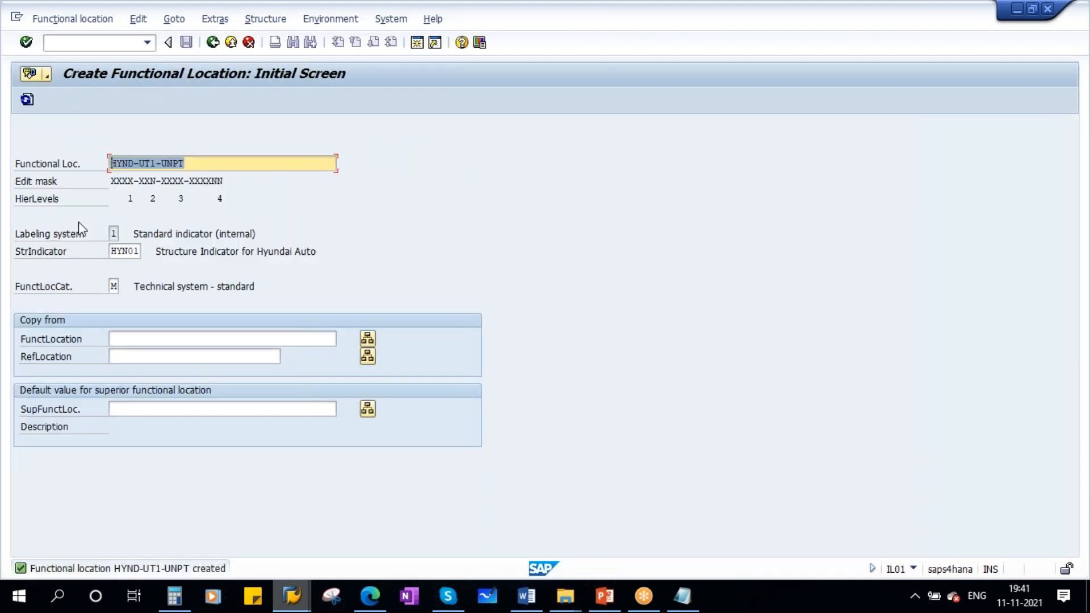
# - Back in the fleet object, install the truck at functional location HYND-UT1-UNPT
pyautogui.moveTo(292, 596)
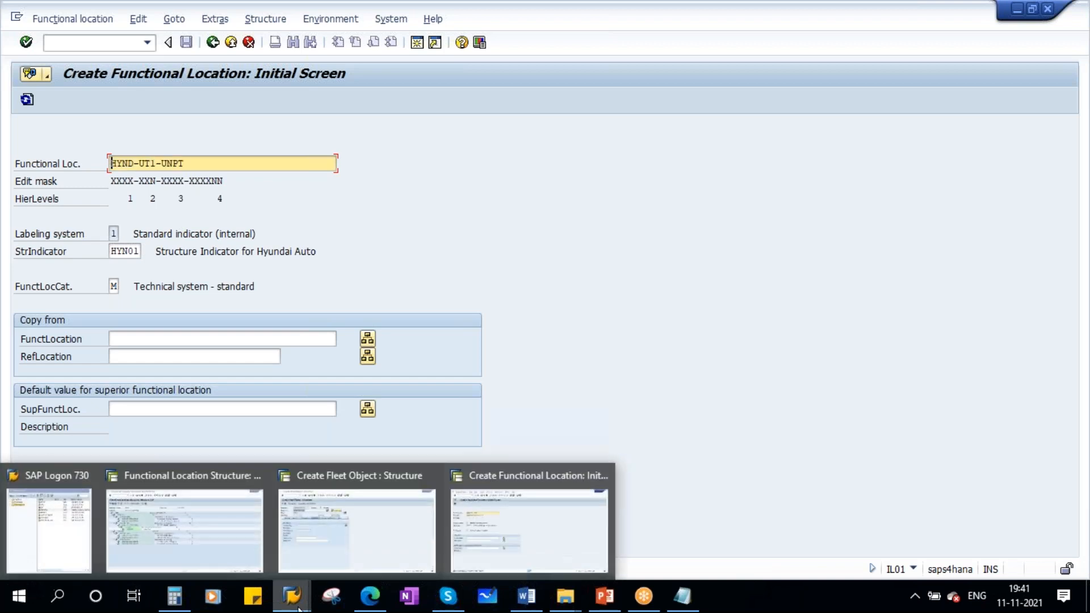
pyautogui.click(520, 509)
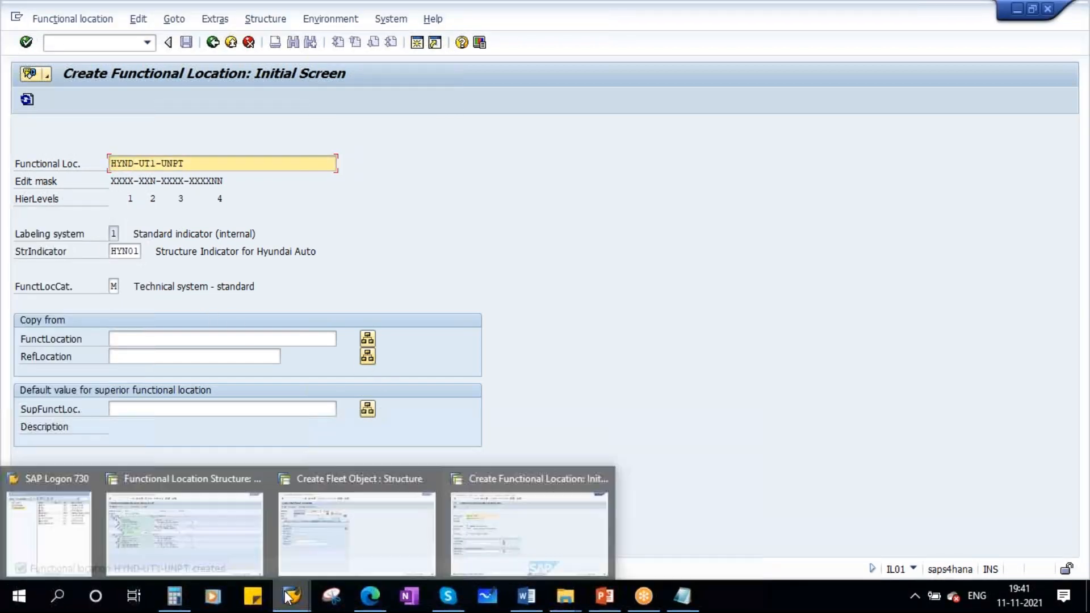
pyautogui.click(320, 509)
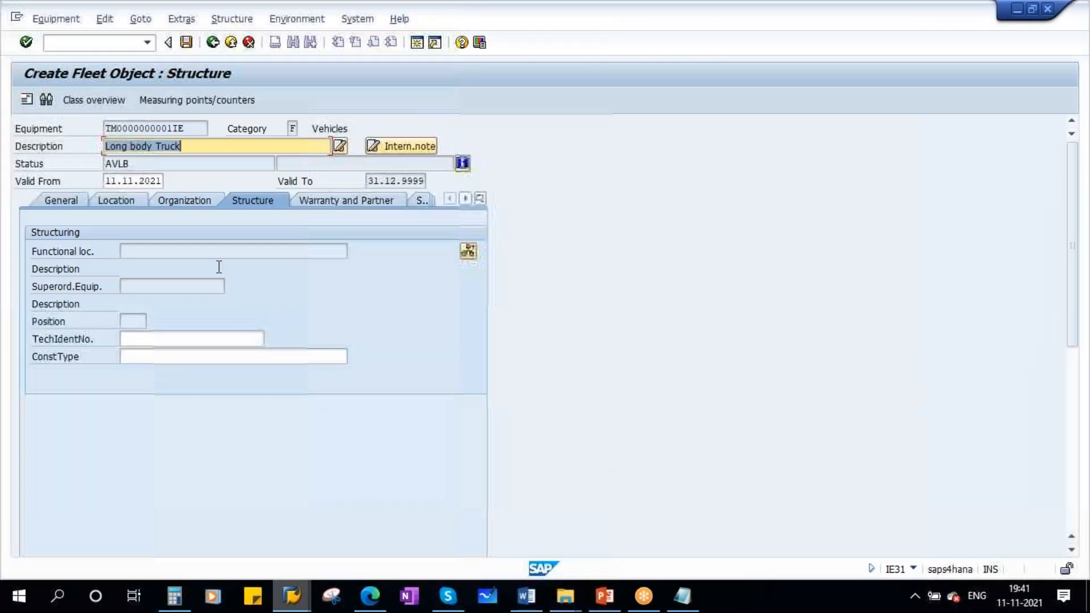
pyautogui.click(469, 252)
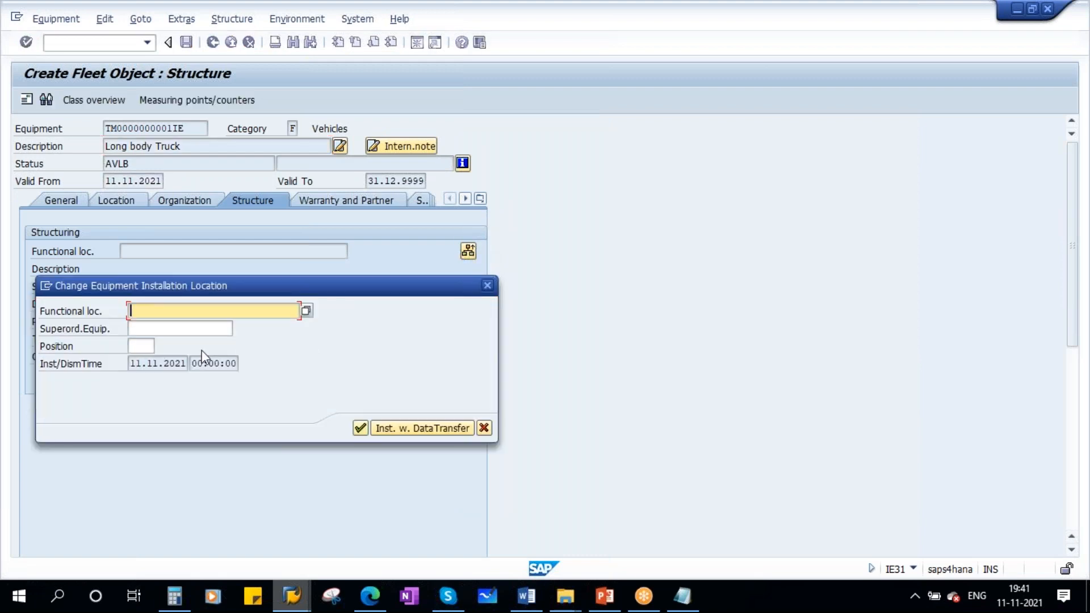
pyautogui.write('HYND-UT1-UNPT')
pyautogui.click(360, 428)
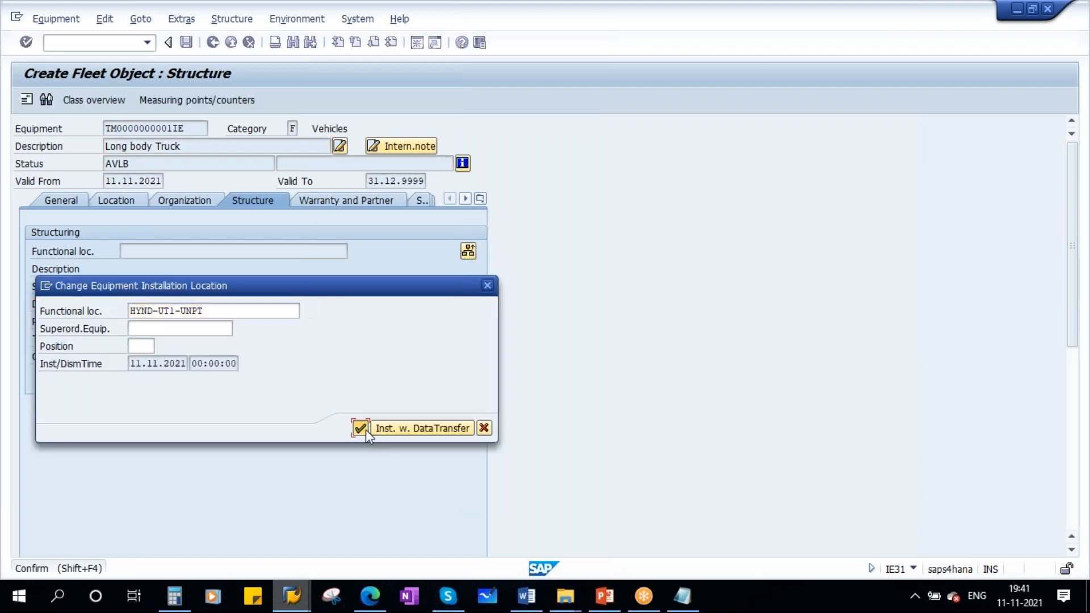
pyautogui.click(151, 357)
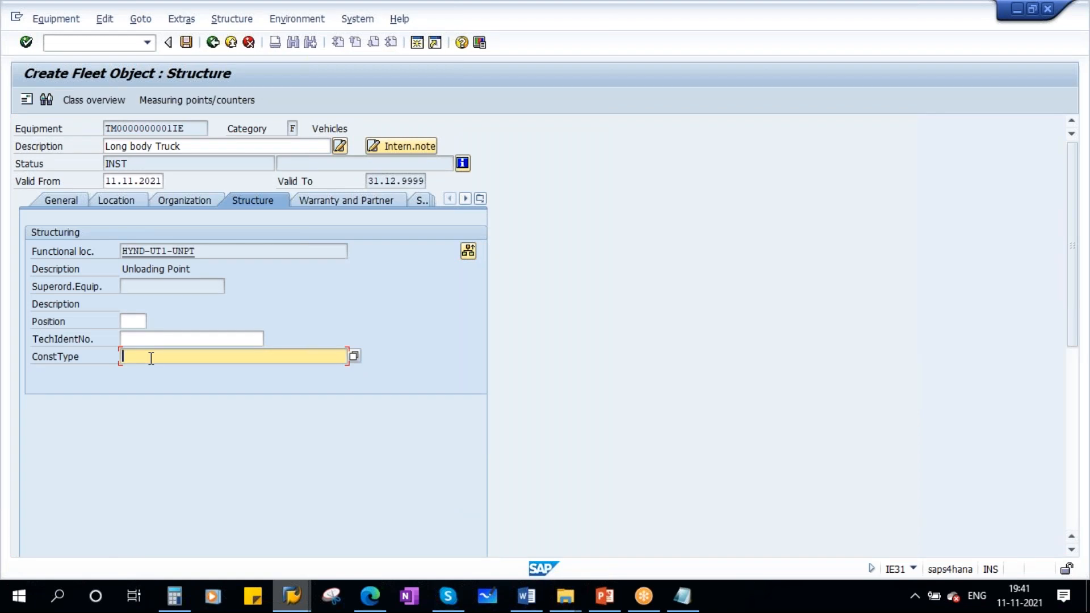
# - Enter Truck as the technical identification number of the fleet object
pyautogui.click(152, 341)
pyautogui.write('Truck')
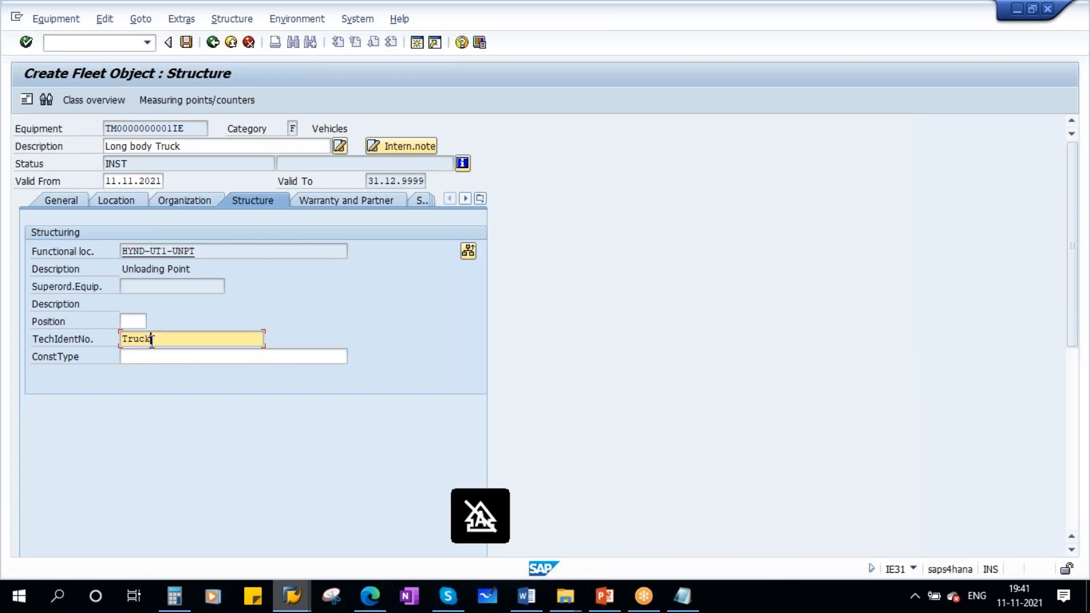
pyautogui.press('Return')
# - Review the Warranty and Partner, SerData and Vehicle ID/Measmnts tabs of the fleet object
pyautogui.click(359, 202)
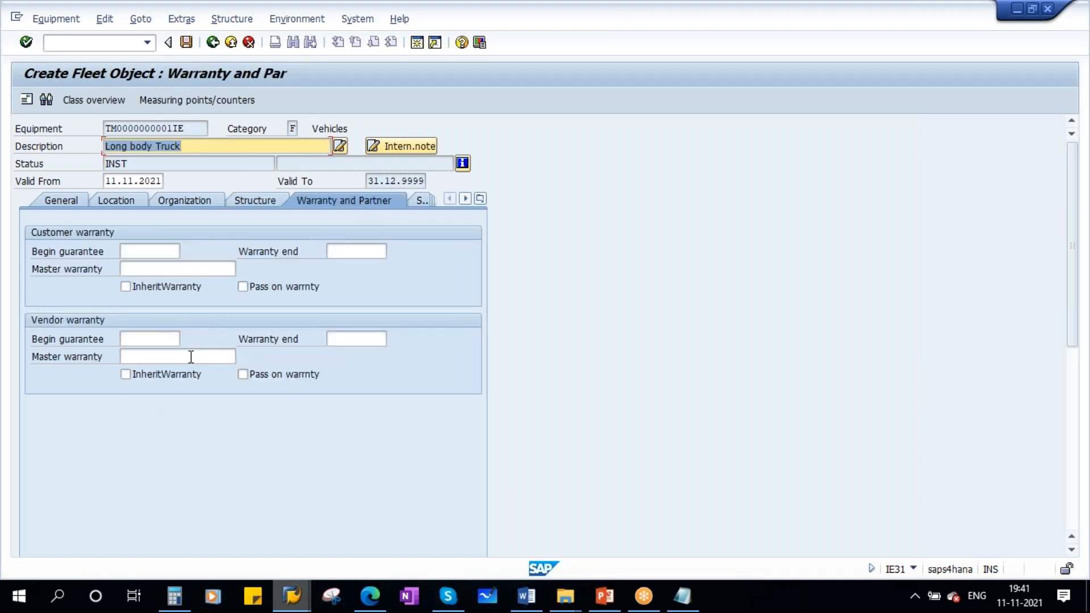
pyautogui.click(480, 199)
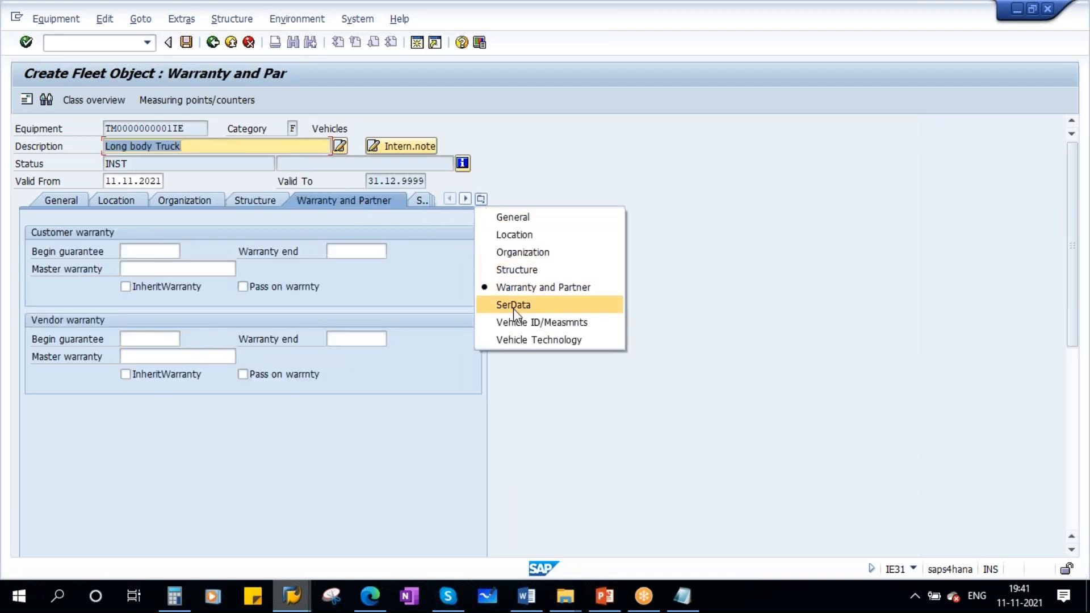
pyautogui.click(535, 307)
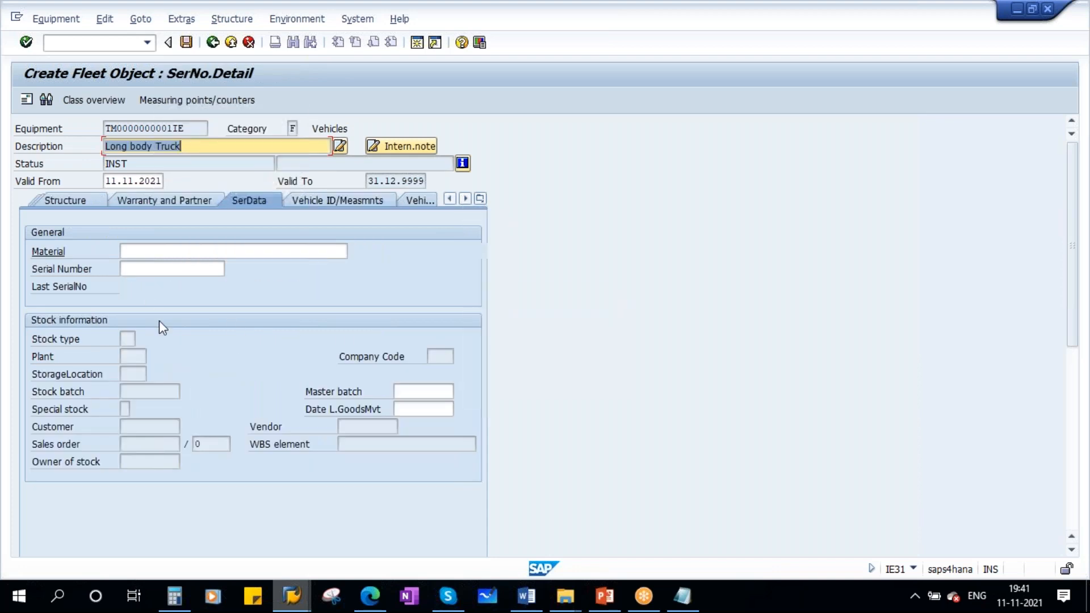
pyautogui.click(330, 201)
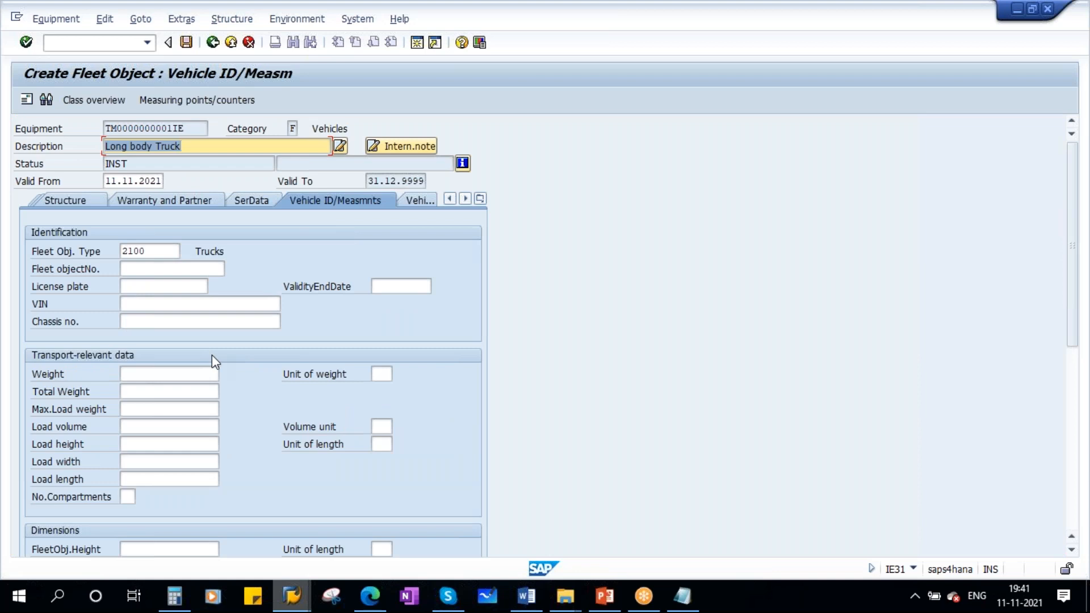
pyautogui.click(160, 377)
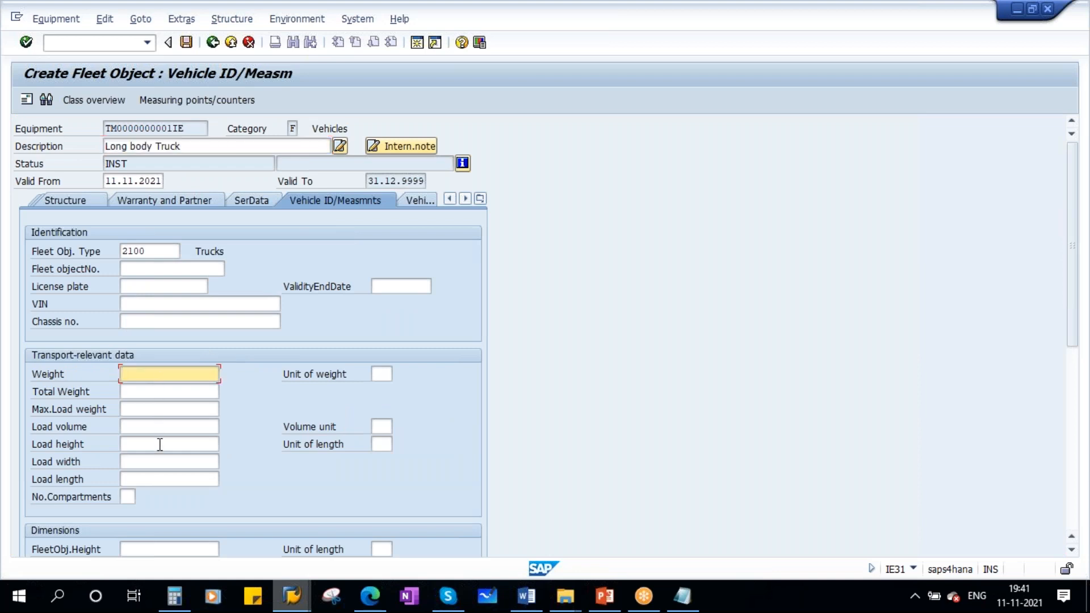
pyautogui.click(142, 428)
pyautogui.scroll(-1, 192, 397)
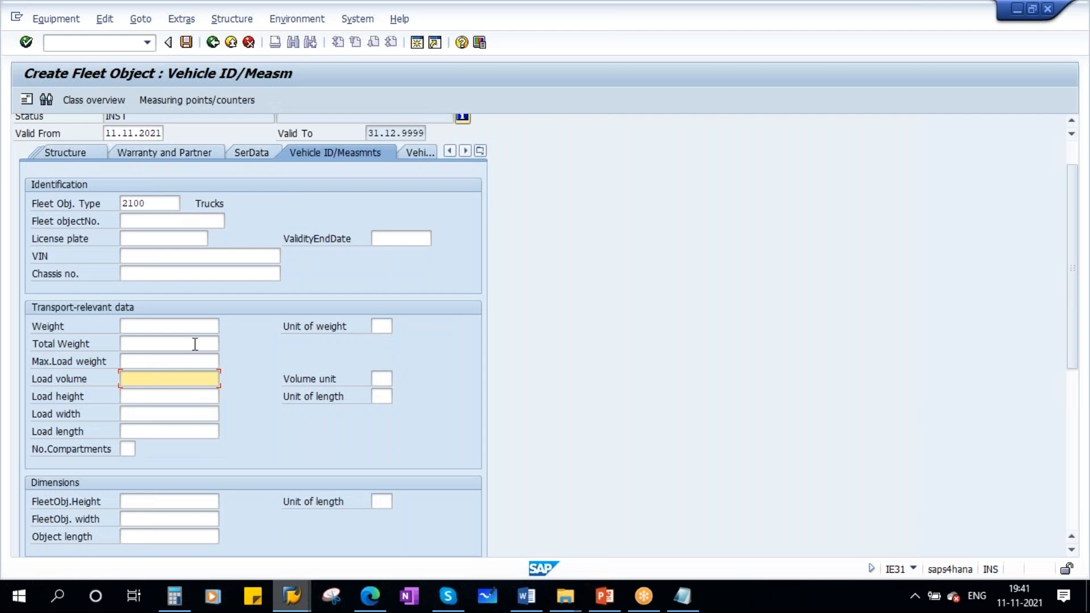
pyautogui.scroll(1, 153, 341)
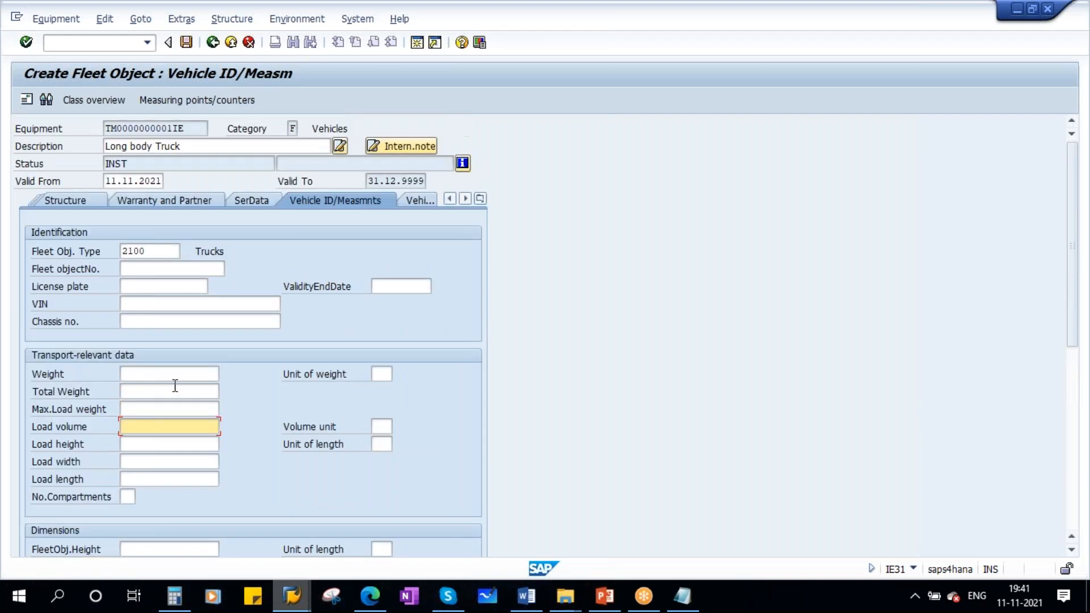
pyautogui.click(132, 287)
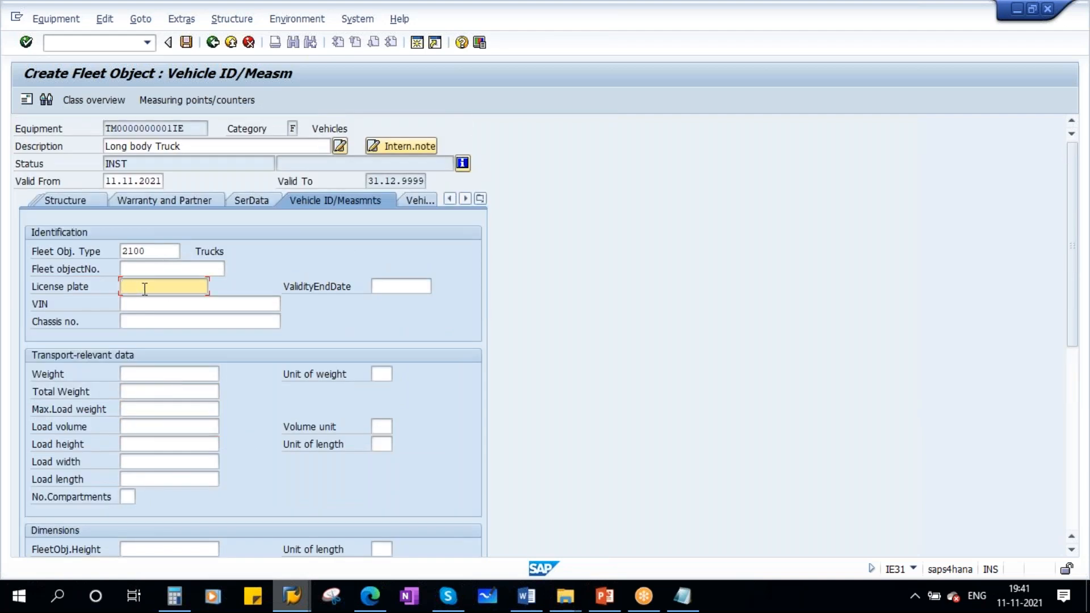
pyautogui.click(382, 292)
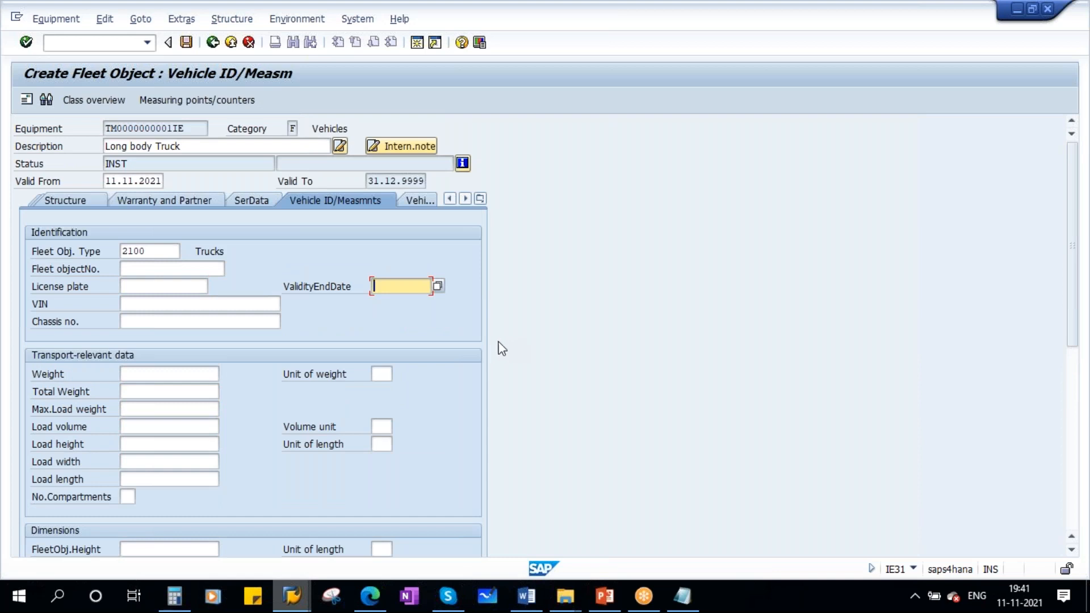
pyautogui.click(152, 321)
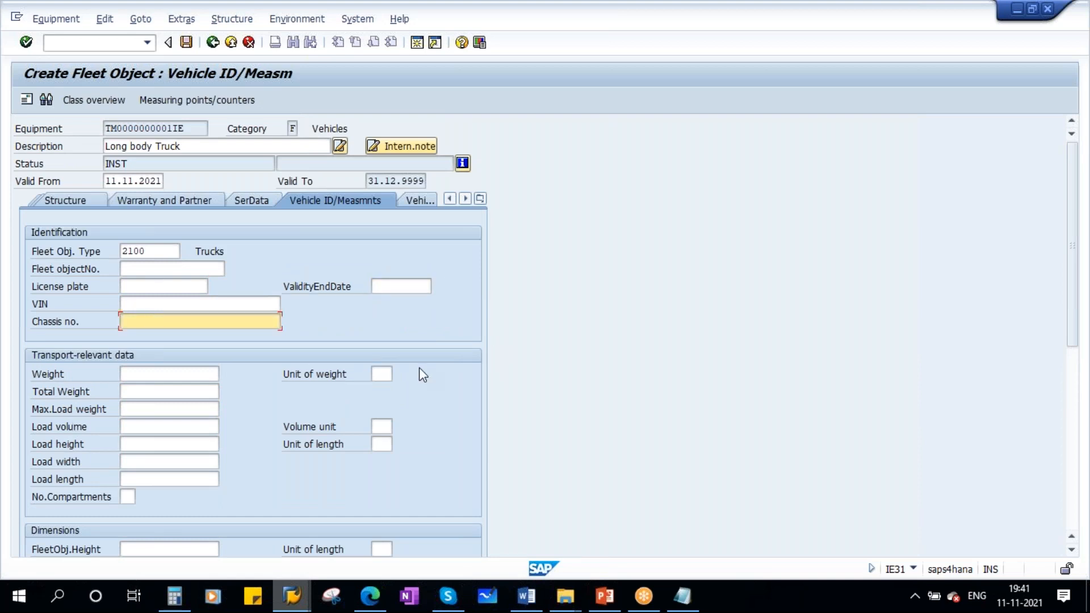
pyautogui.scroll(-2, 189, 438)
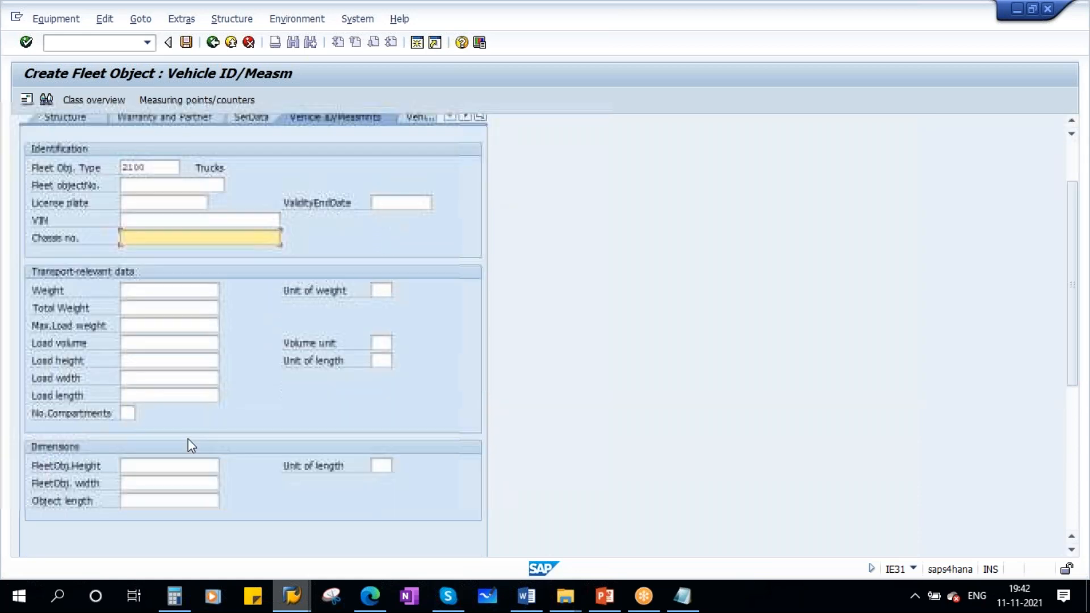
pyautogui.scroll(2, 189, 439)
# - Review the fields on the Vehicle Technology tab
pyautogui.click(481, 199)
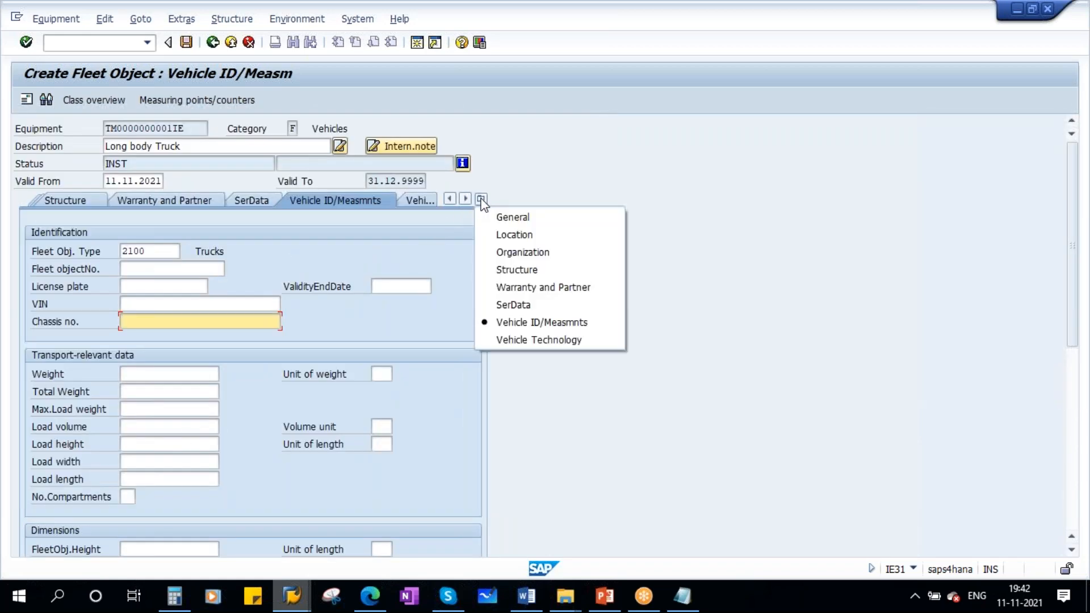
pyautogui.click(554, 341)
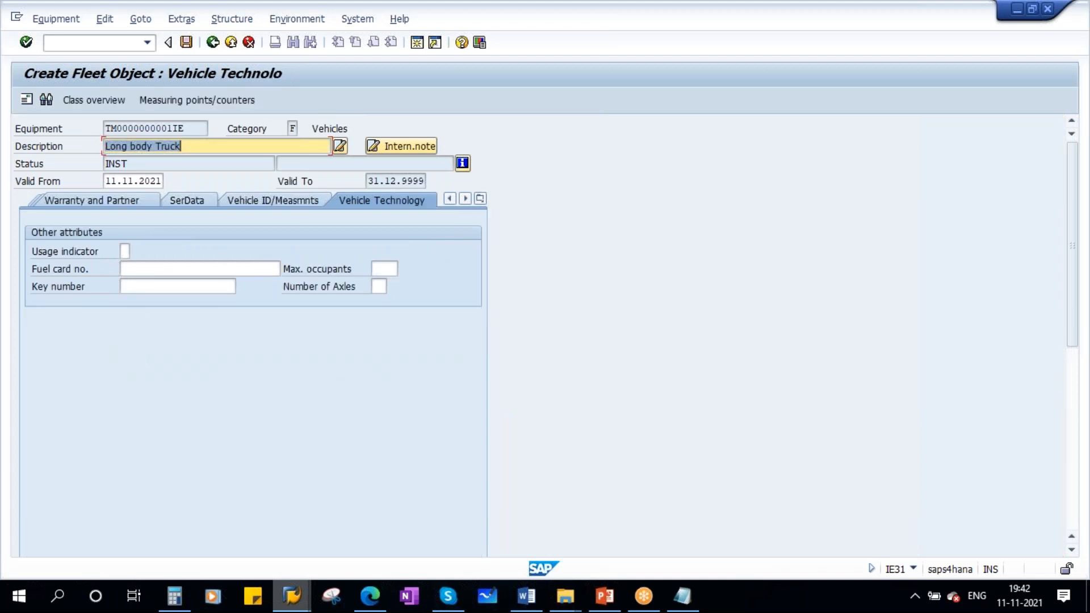
pyautogui.click(143, 269)
pyautogui.click(146, 287)
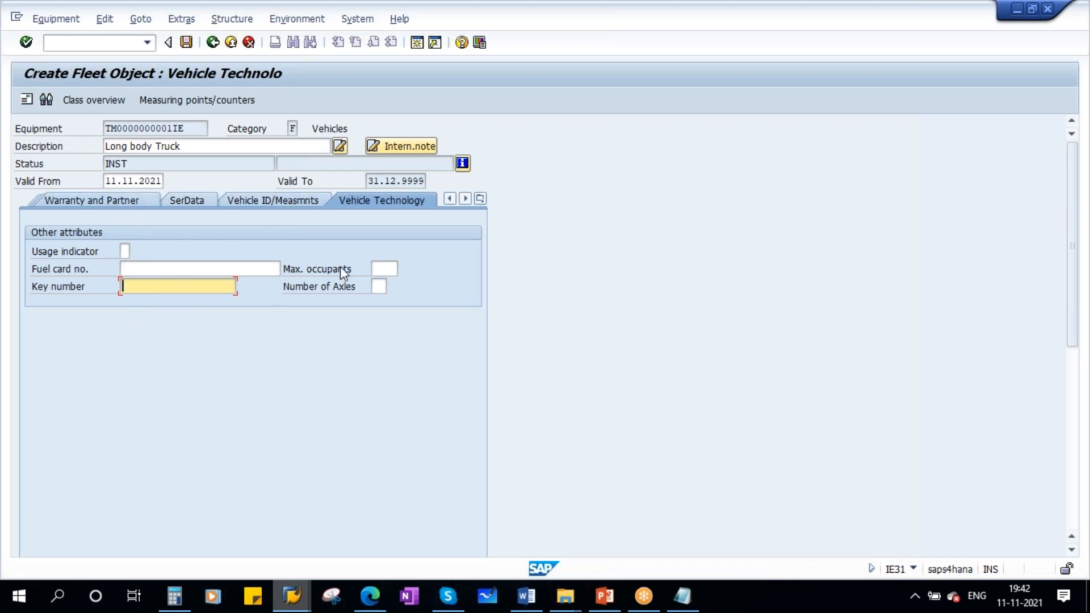
# - On the Vehicle ID/Measmnts tab, set the weight to 100 TON and the max load weight to 100
pyautogui.click(285, 203)
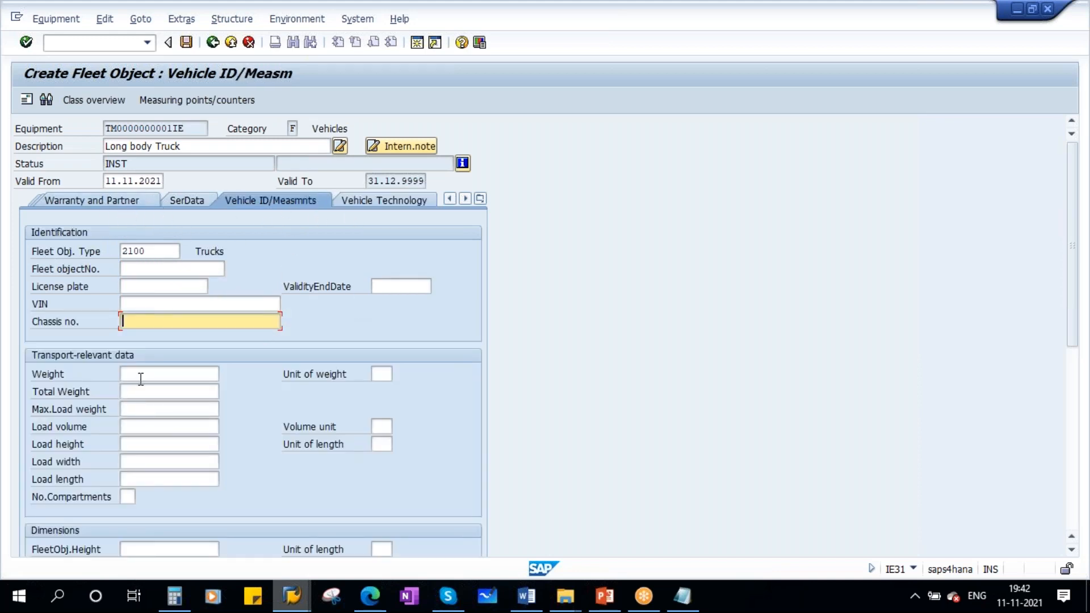
pyautogui.click(139, 373)
pyautogui.write('100')
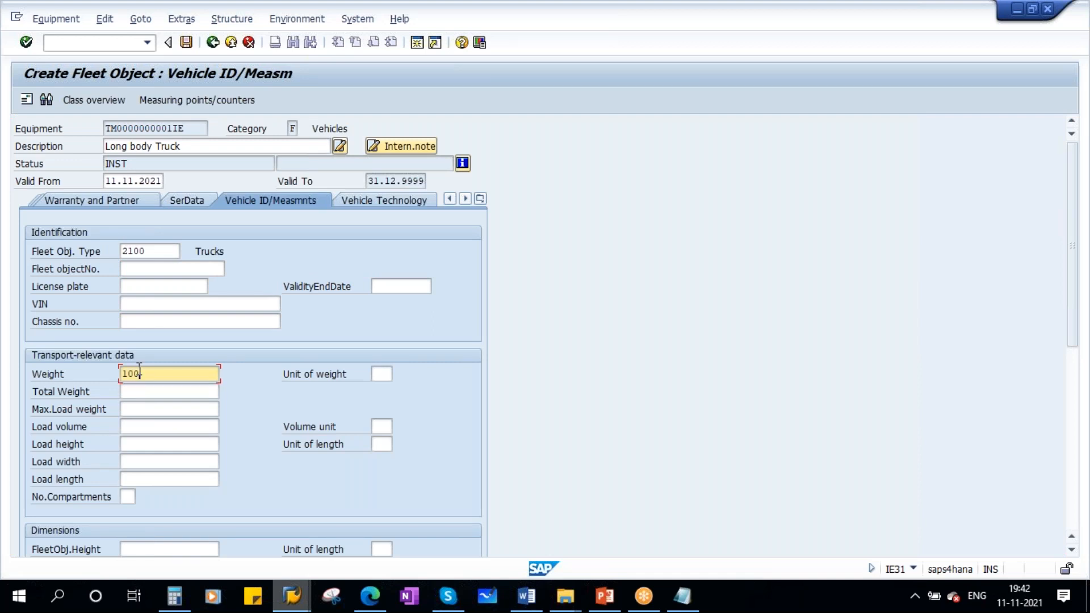
pyautogui.click(378, 380)
pyautogui.write('TON')
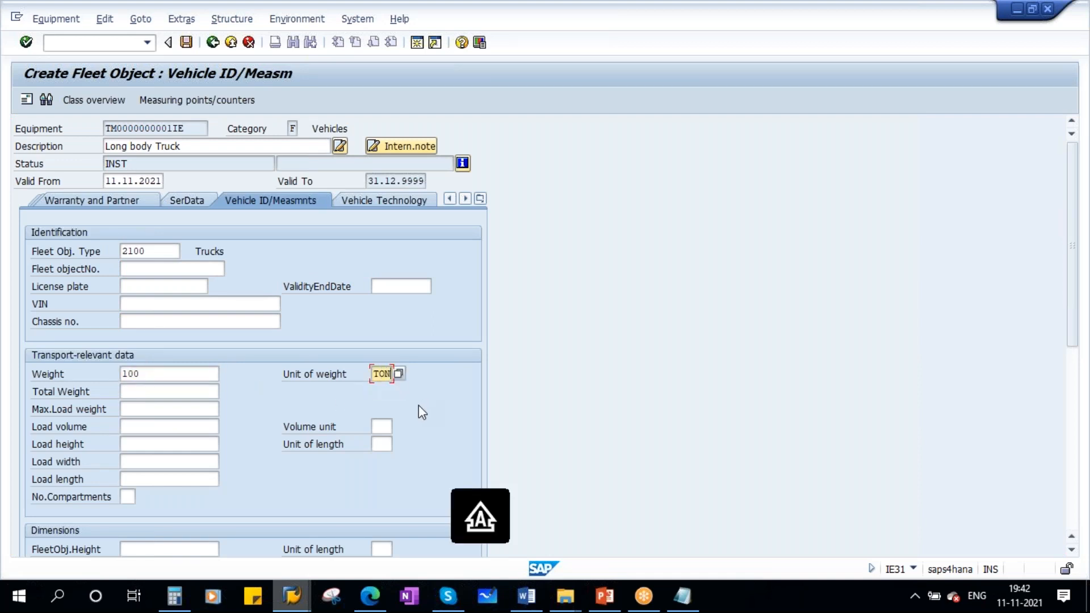
pyautogui.click(133, 414)
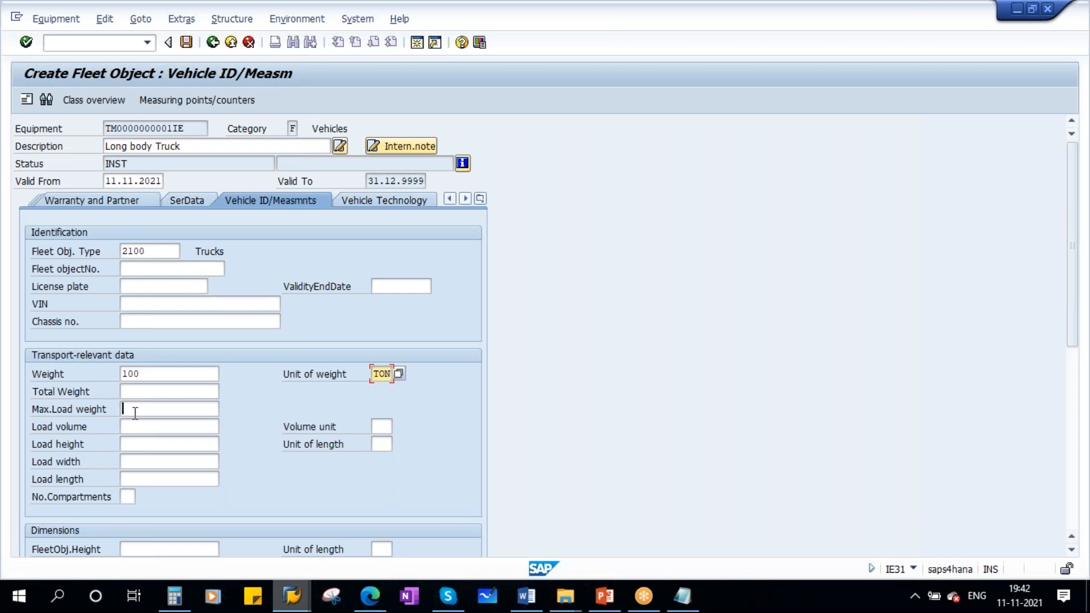
pyautogui.write('100')
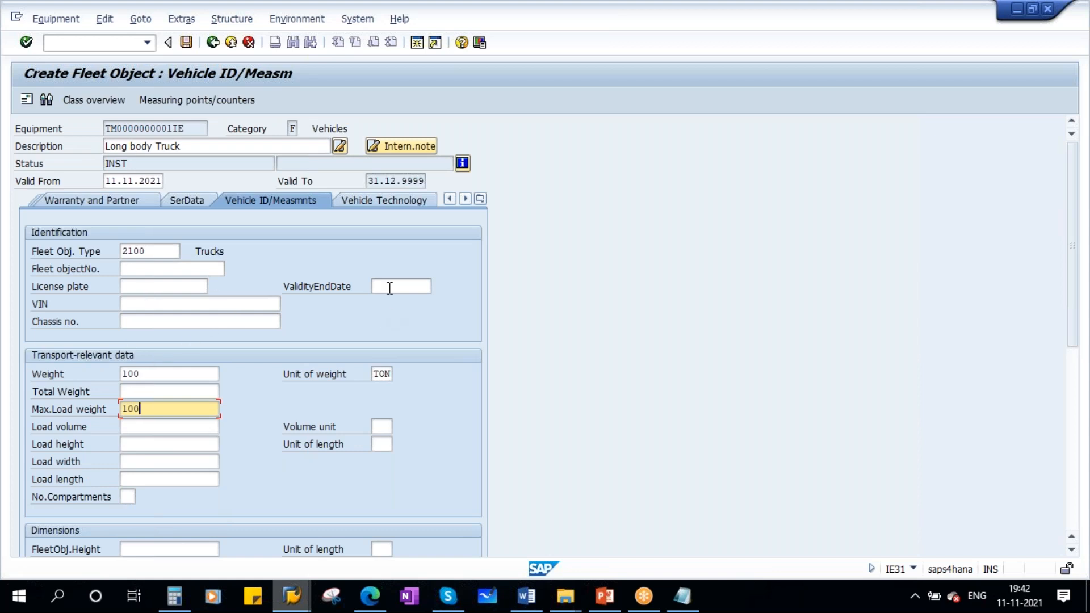
# - Set the validity end date to 31.12.2023 and save the fleet object
pyautogui.click(392, 287)
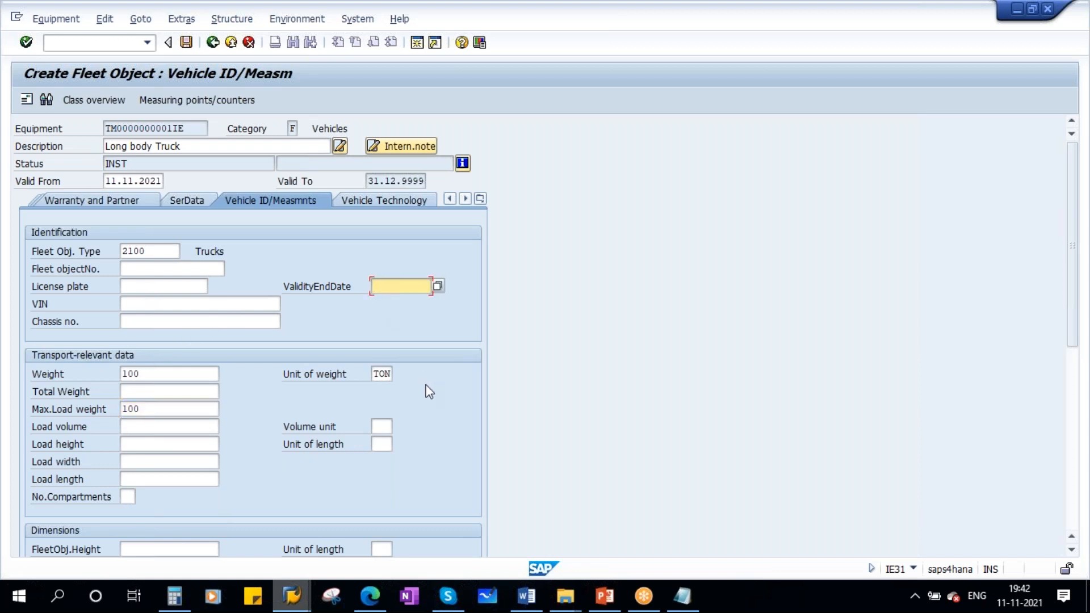
pyautogui.write('31.12.2023')
pyautogui.press('Return')
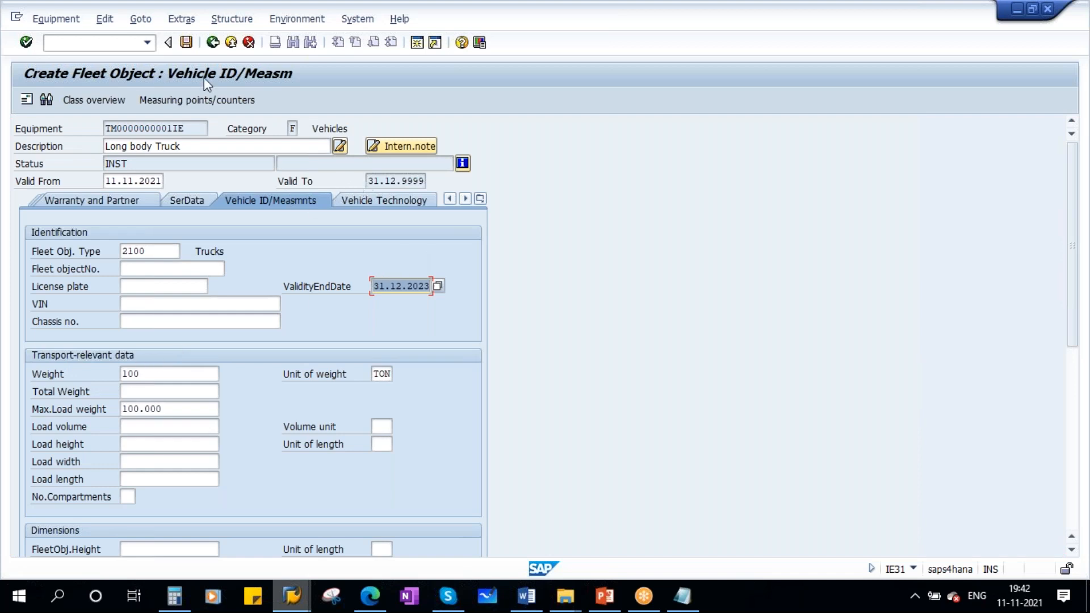
pyautogui.click(186, 42)
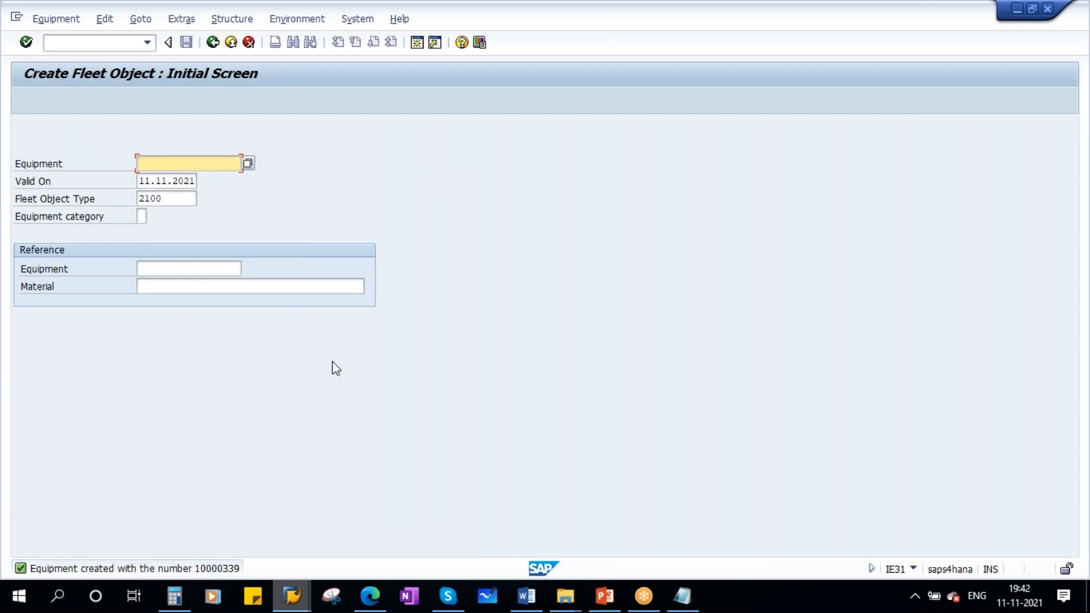
# - Switch to the functional location structure list session, refresh it and inspect the truck under HYND-UT1-UNPT
pyautogui.click(292, 595)
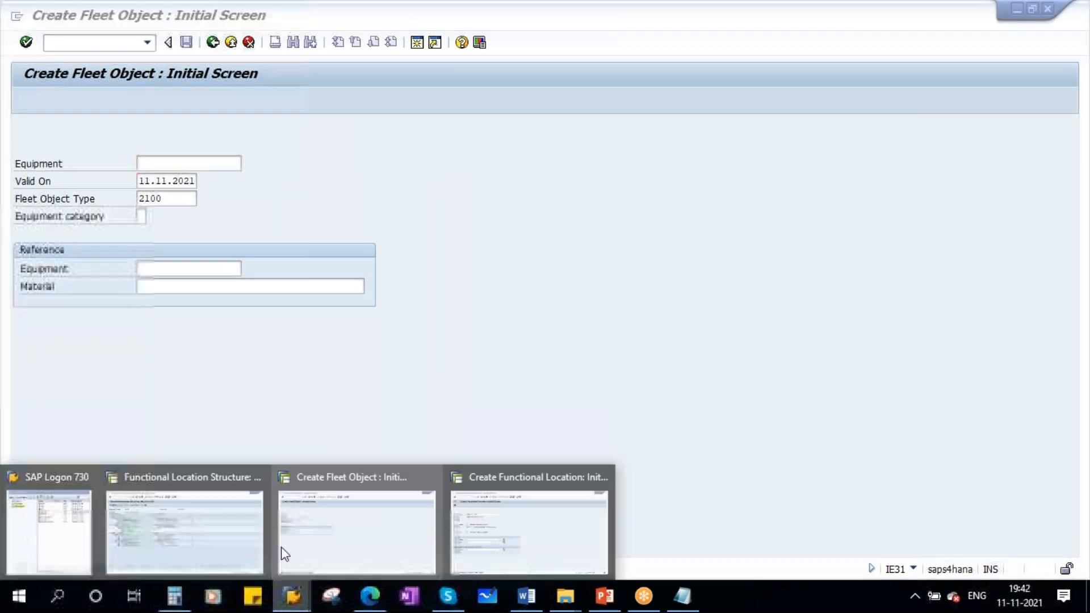
pyautogui.click(203, 509)
pyautogui.click(47, 100)
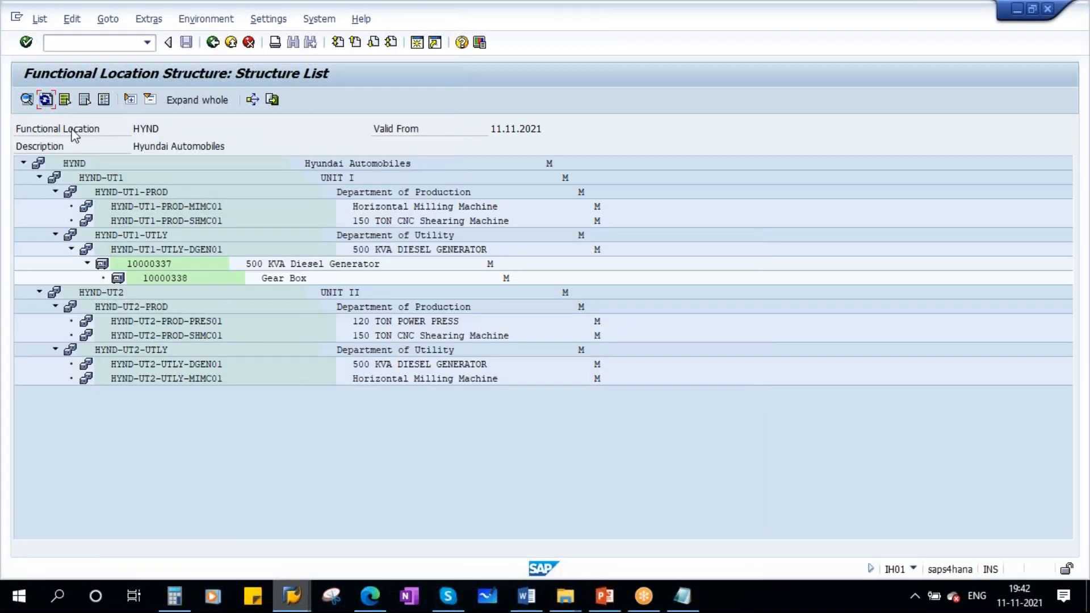
pyautogui.click(162, 235)
pyautogui.click(55, 235)
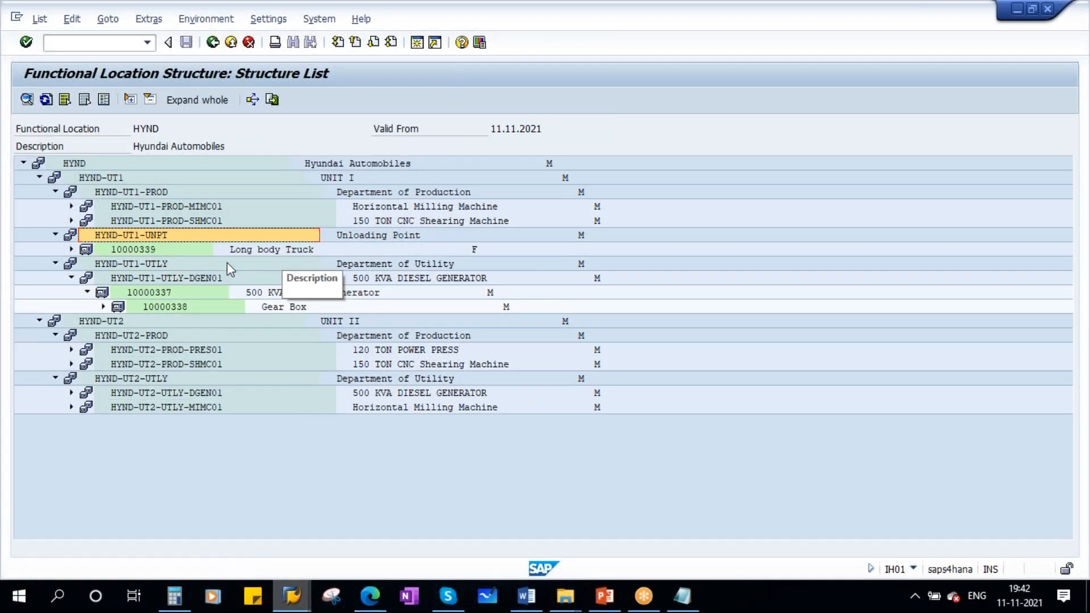
pyautogui.click(145, 251)
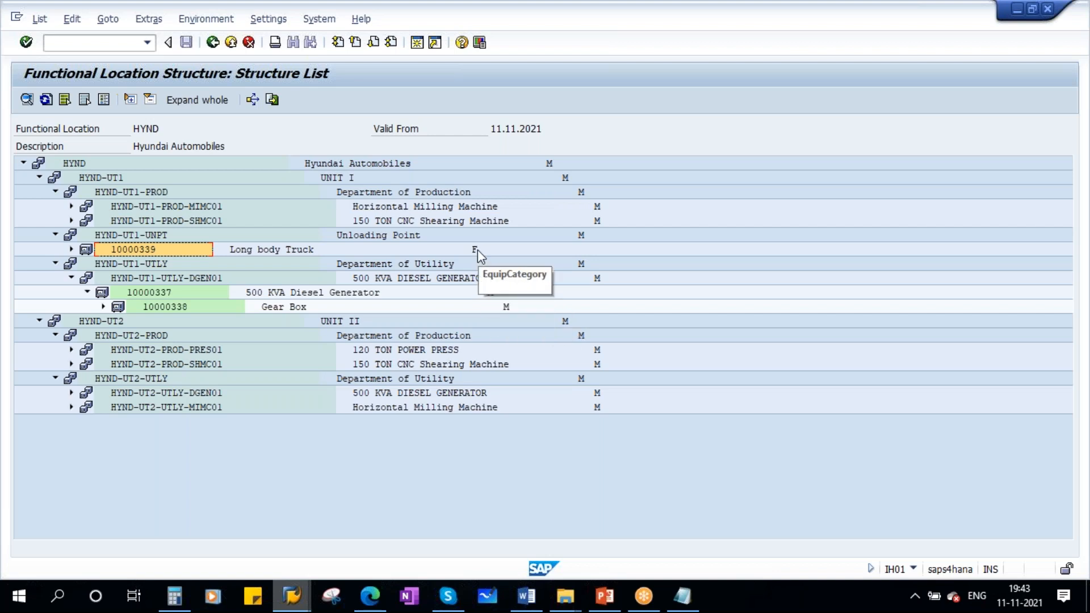
# - Switch to the SAP PM Equipment presentation and browse back through the slides to Equipment Category
pyautogui.click(605, 596)
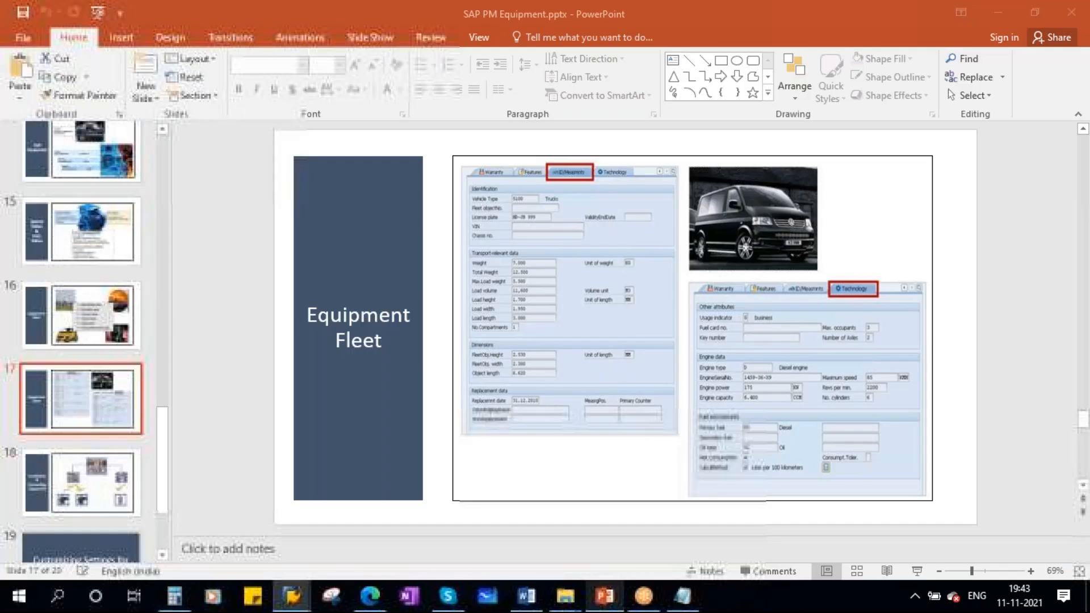
pyautogui.scroll(-2, 79, 430)
pyautogui.click(95, 383)
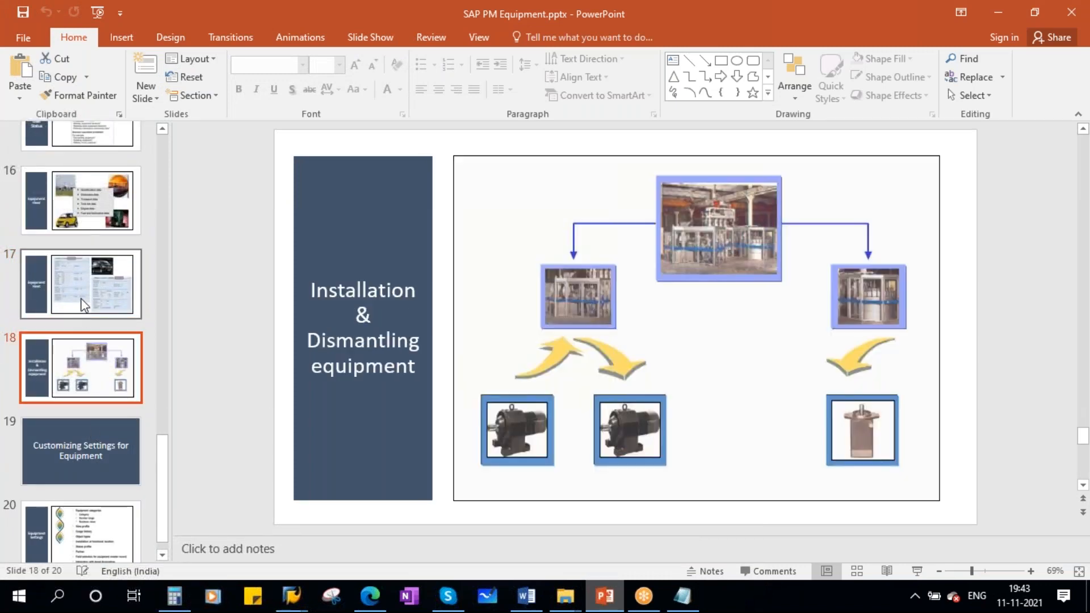
pyautogui.scroll(3, 89, 391)
pyautogui.click(88, 386)
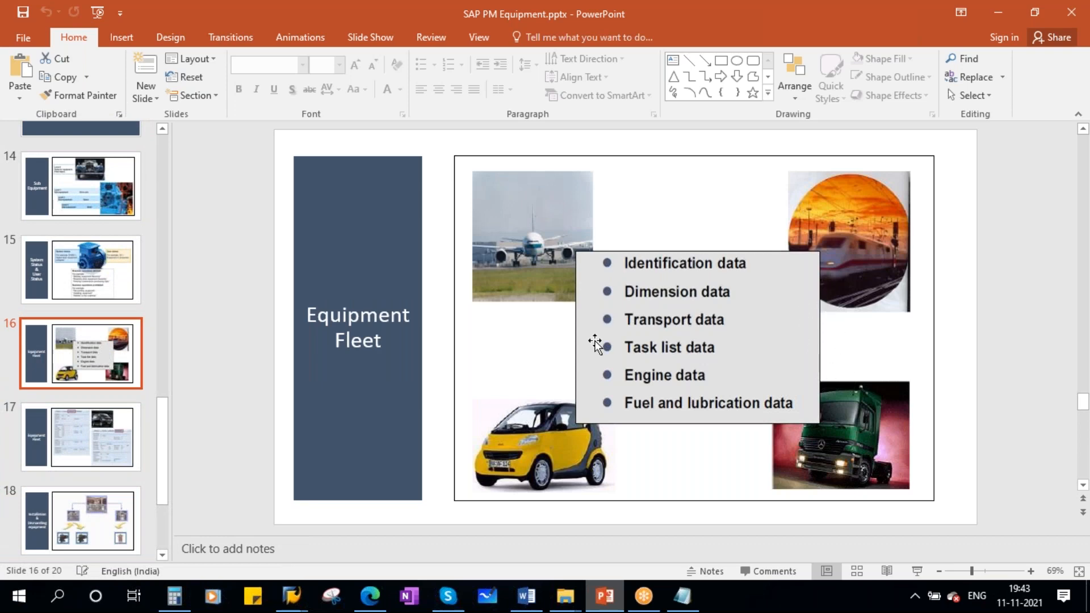
pyautogui.scroll(5, 84, 311)
pyautogui.scroll(5, 83, 311)
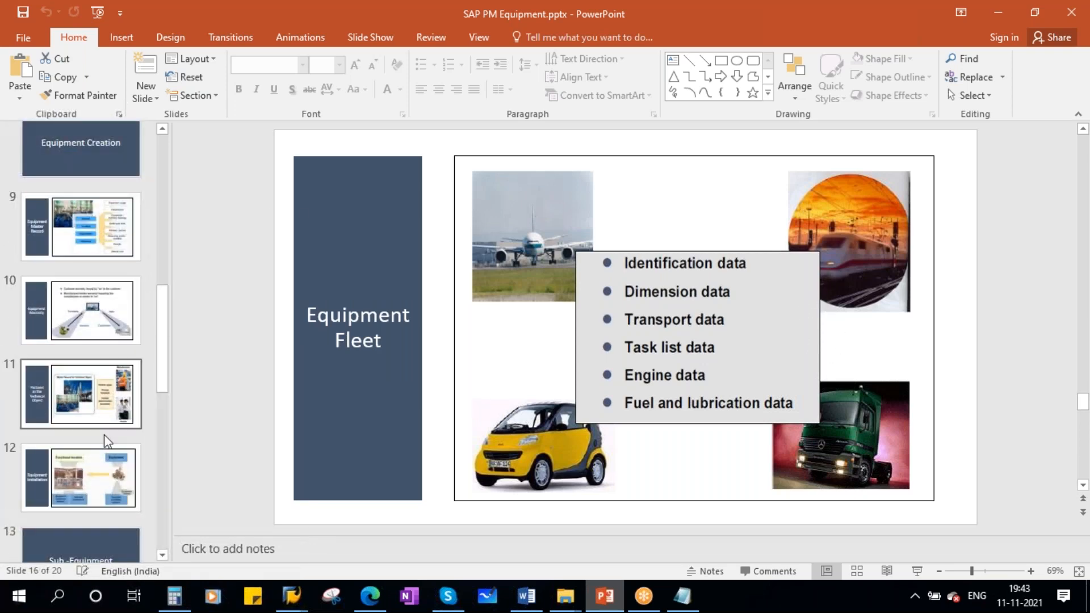
pyautogui.scroll(1, 84, 318)
pyautogui.click(88, 279)
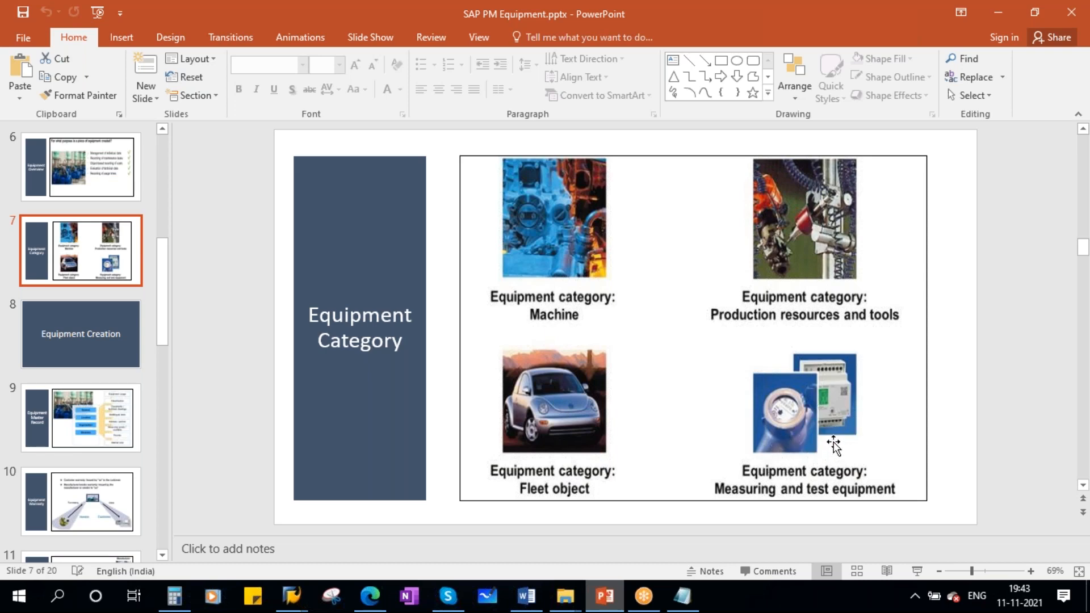
# - Switch to the Word course syllabus, review the Inspection of Measuring equipment topics, and return to the presentation
pyautogui.click(527, 595)
pyautogui.scroll(-10, 480, 442)
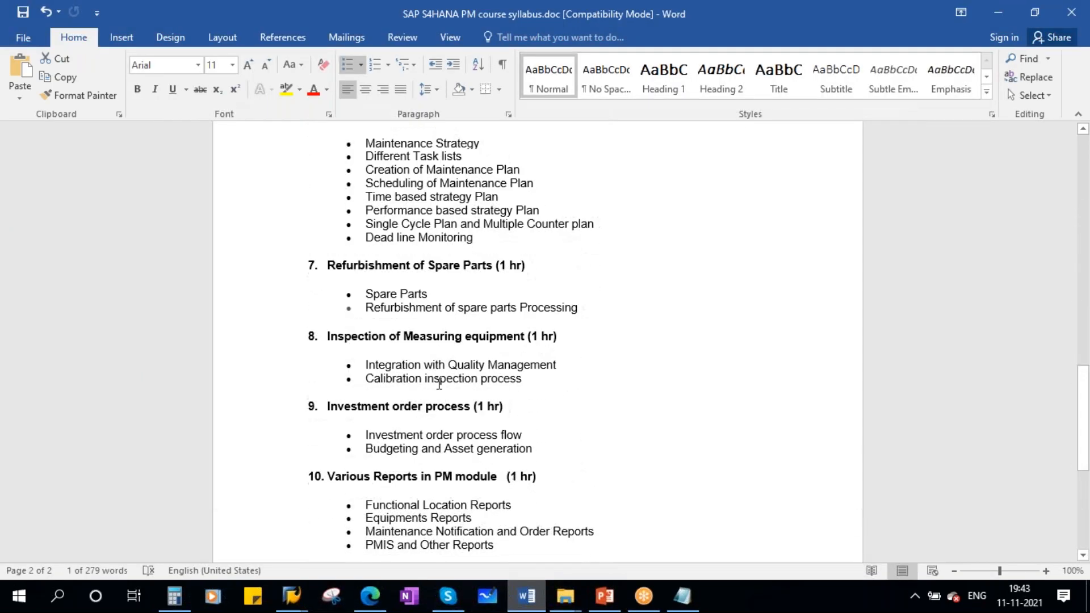
pyautogui.moveTo(526, 381); pyautogui.dragTo(332, 338)
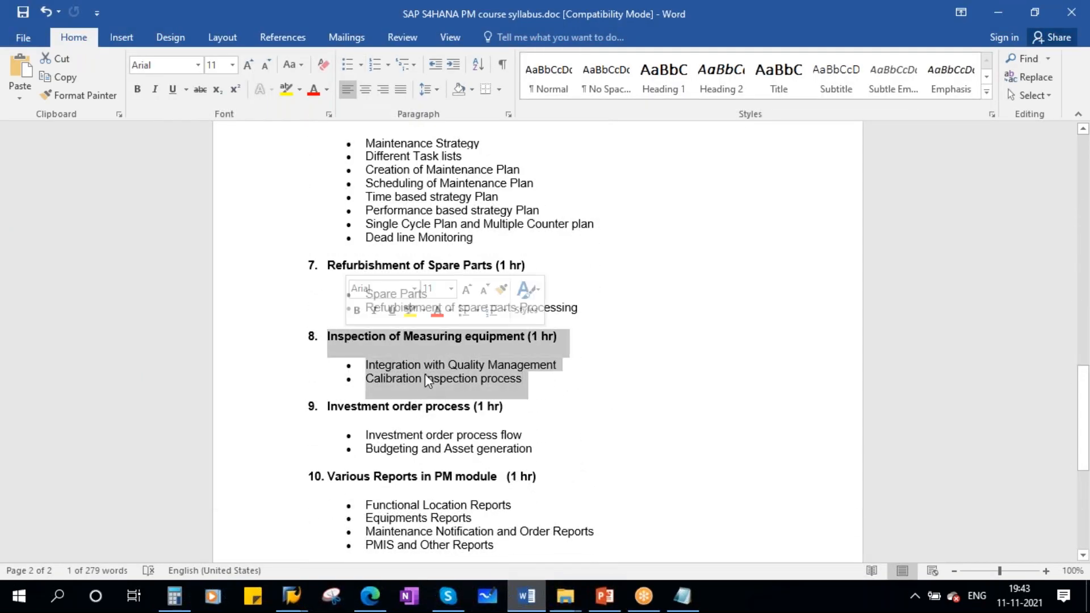
pyautogui.click(427, 380)
pyautogui.click(605, 596)
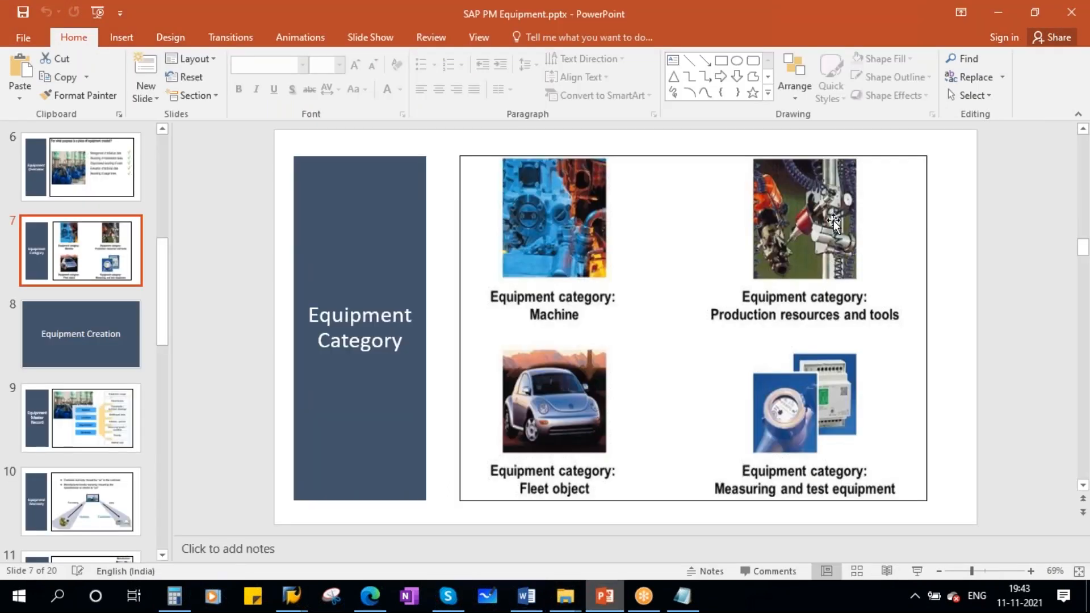
# - Switch to the SAP session, open Create Production Resource/Tool and continue with equipment category P (Production resources/tools)
pyautogui.click(292, 596)
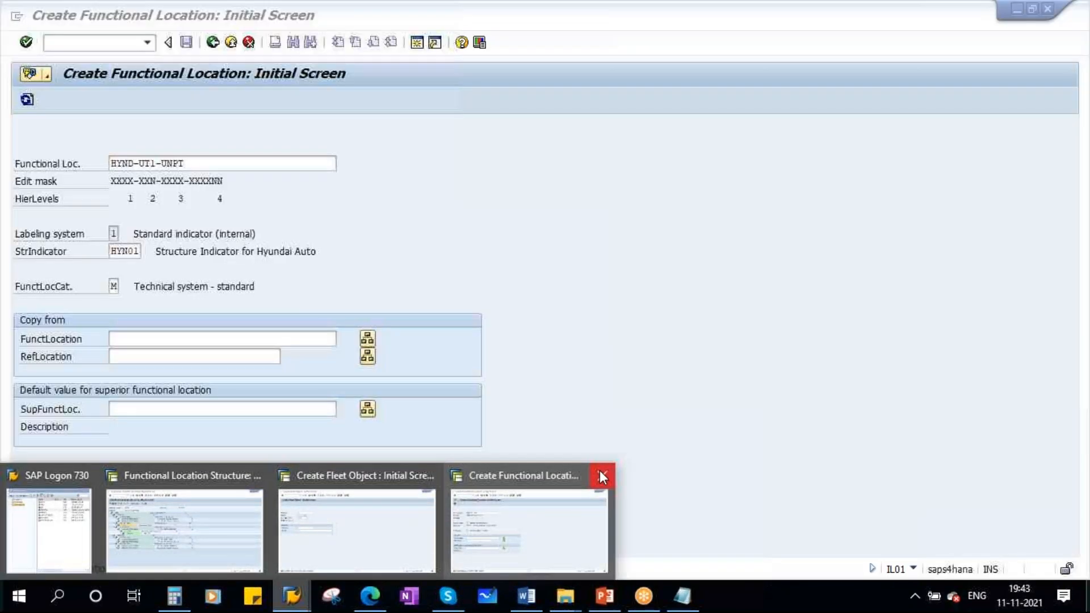
pyautogui.click(598, 475)
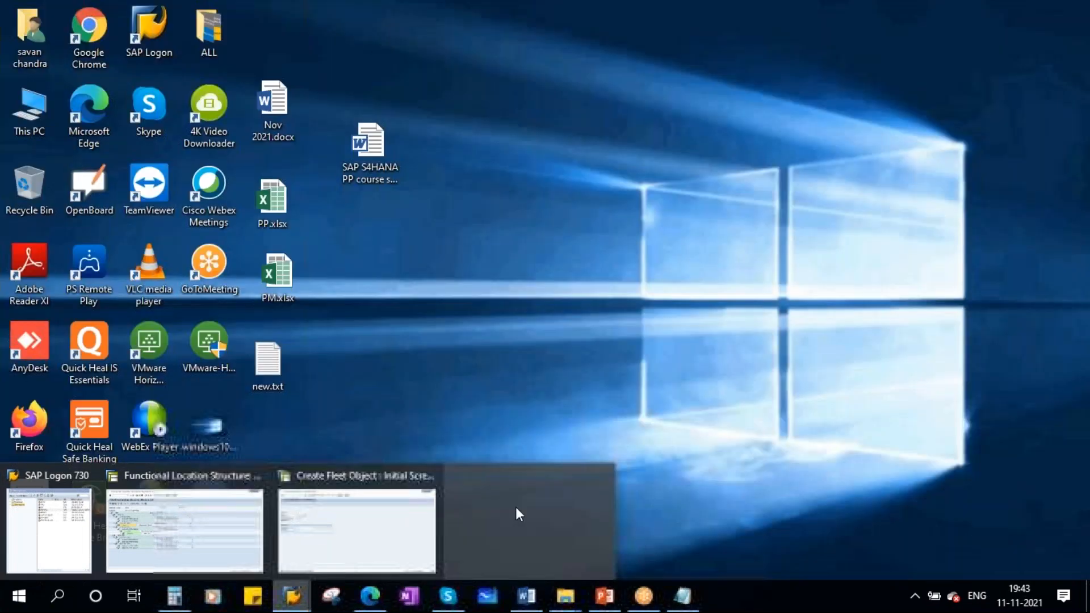
pyautogui.click(358, 528)
pyautogui.click(213, 42)
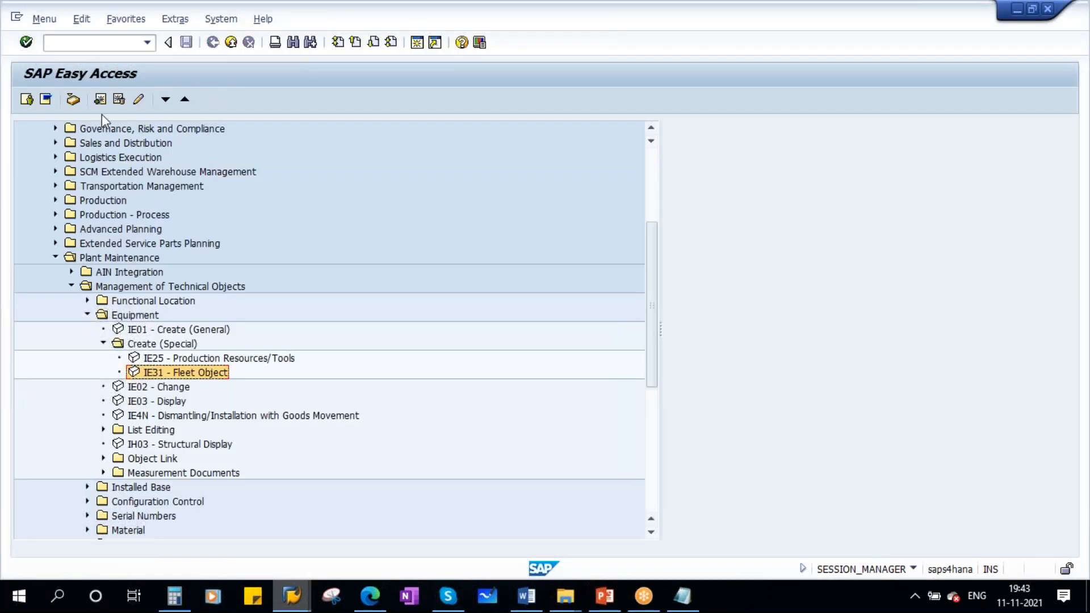
pyautogui.doubleClick(241, 358)
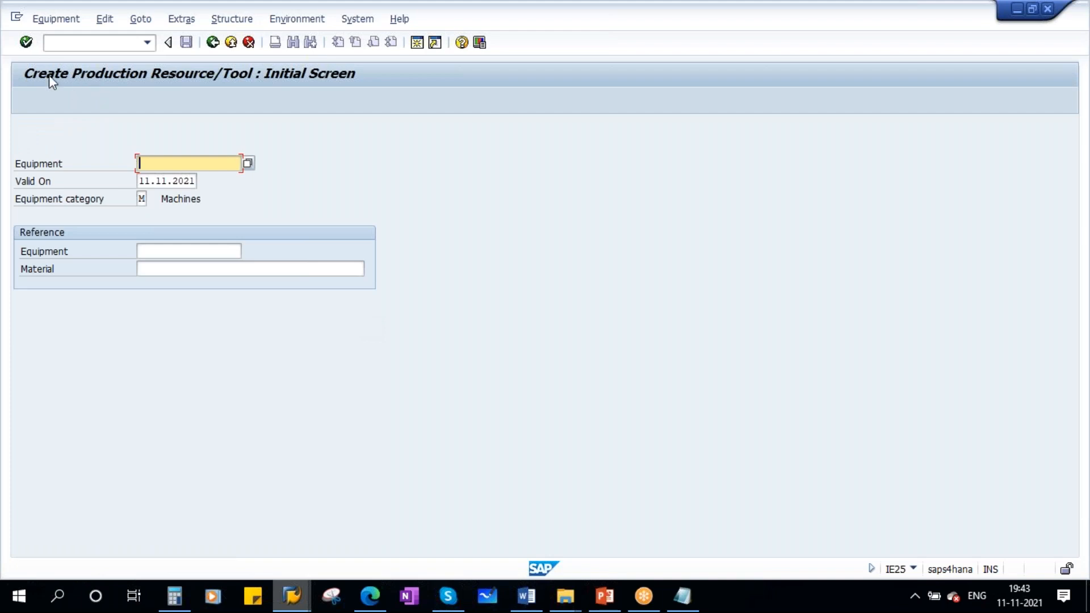
pyautogui.click(141, 198)
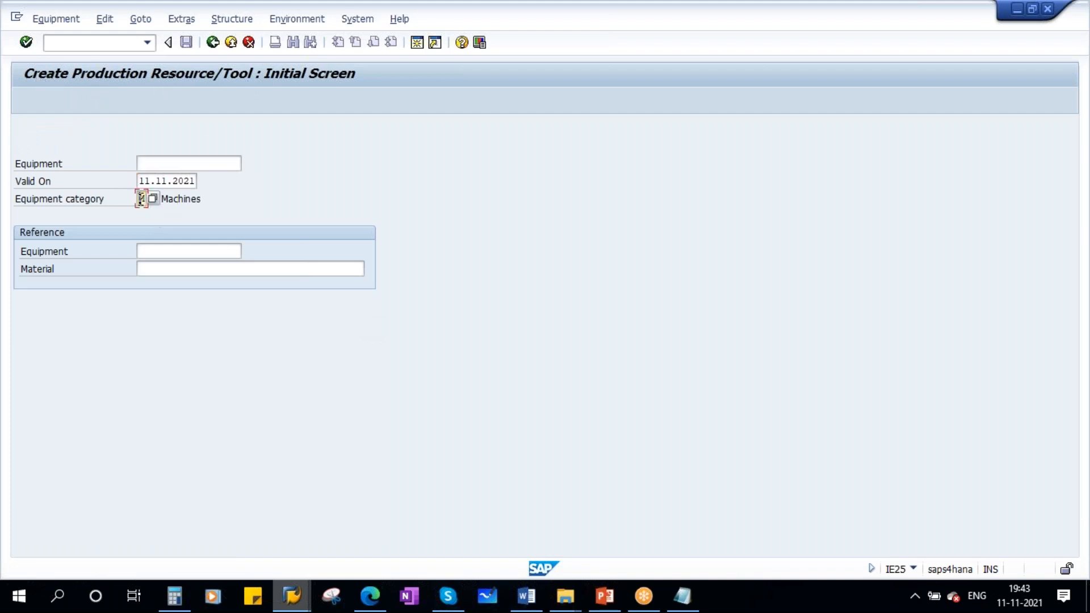
pyautogui.click(152, 198)
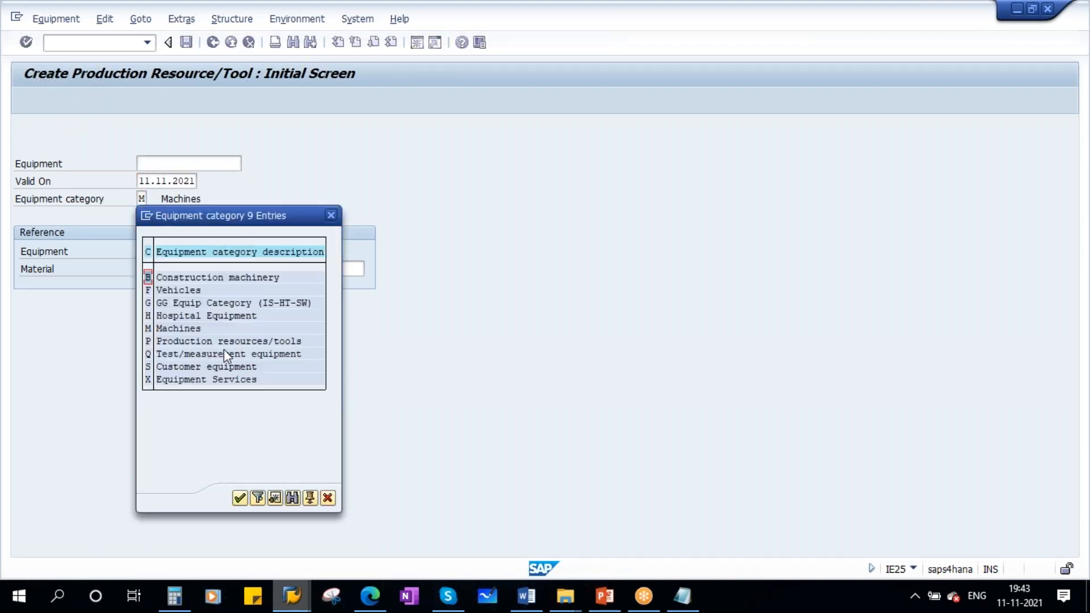
pyautogui.doubleClick(259, 340)
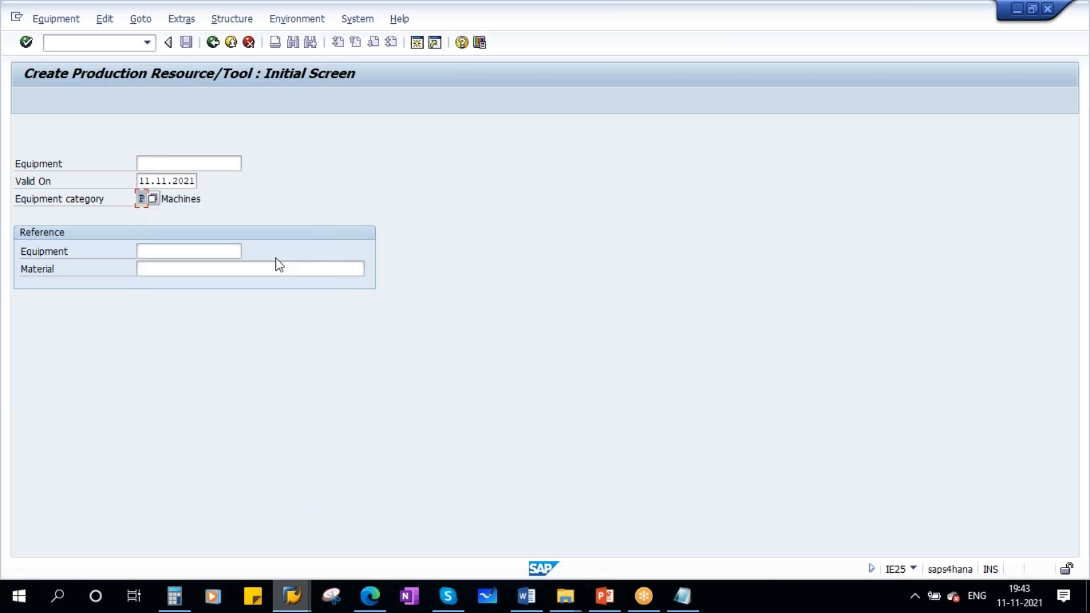
pyautogui.press('Return')
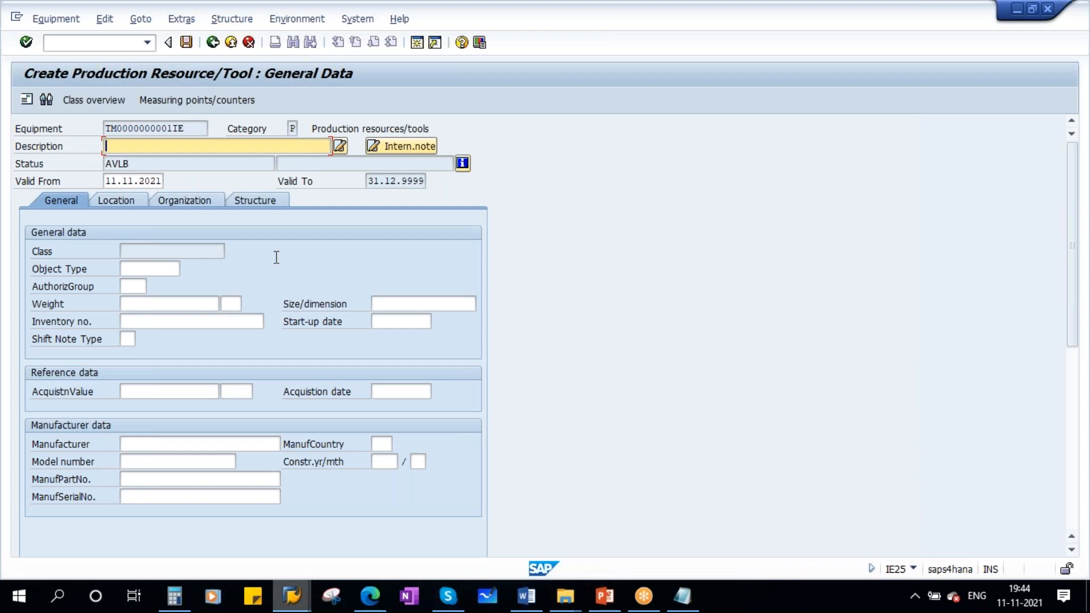
# - Describe the equipment as 500 ohms megger and set its object type to 1010 (PRT)
pyautogui.write('500')
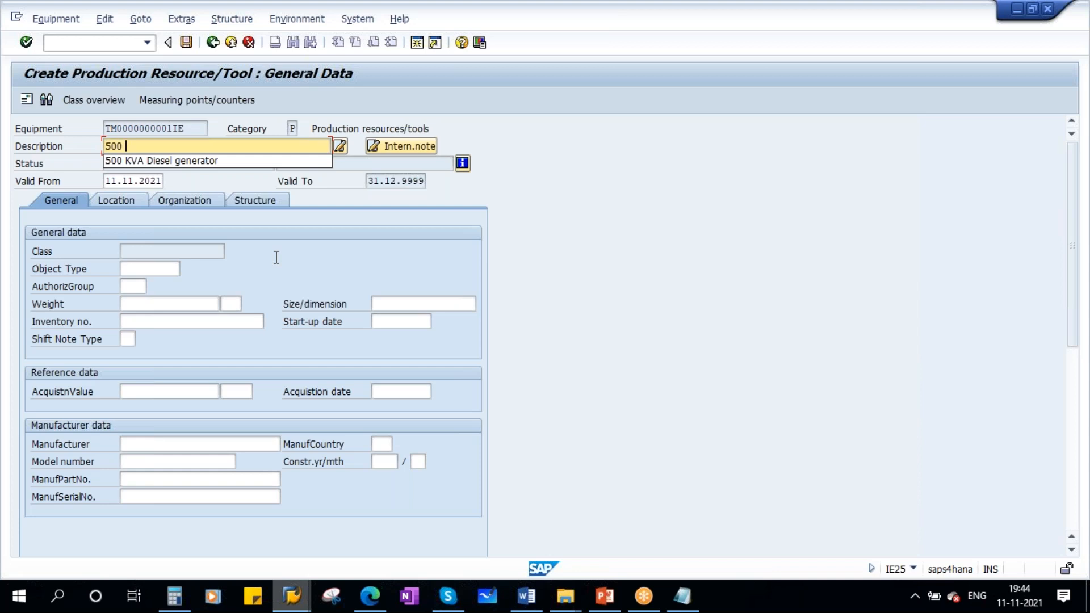
pyautogui.write(' ohms megger')
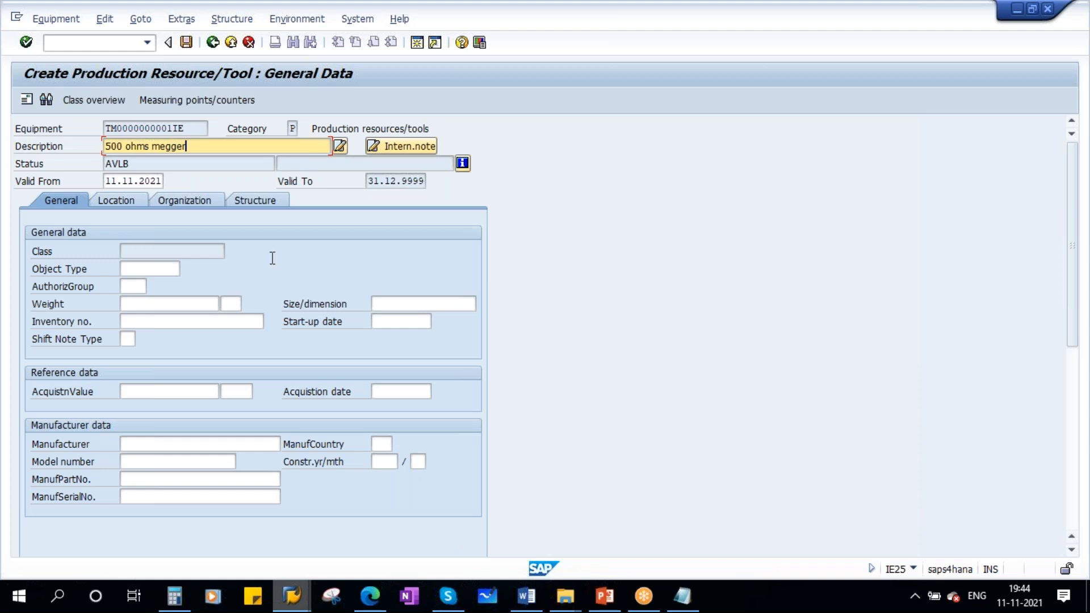
pyautogui.click(156, 270)
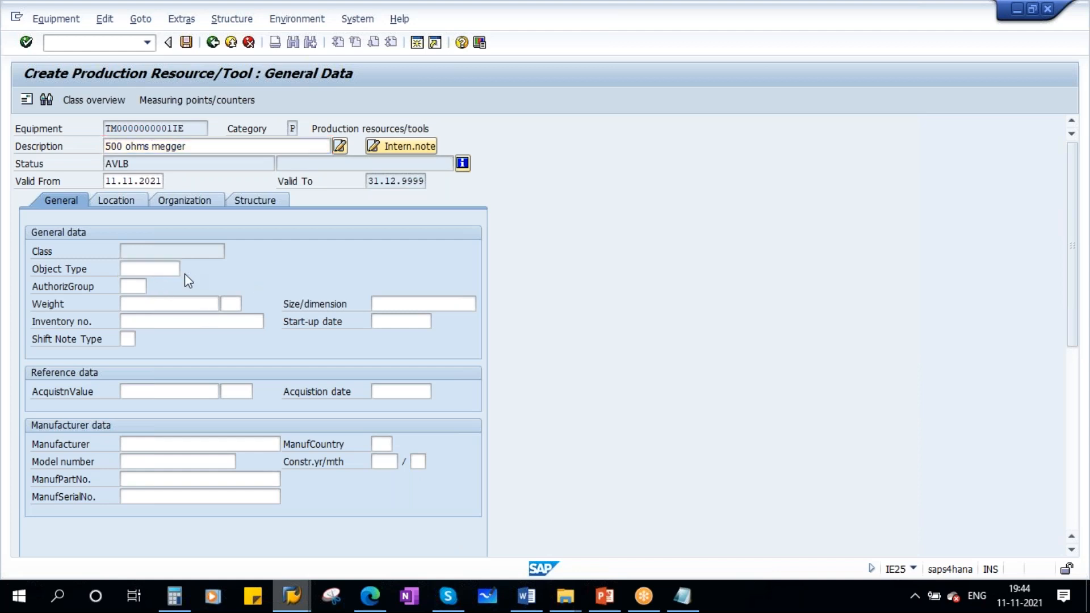
pyautogui.press('F4')
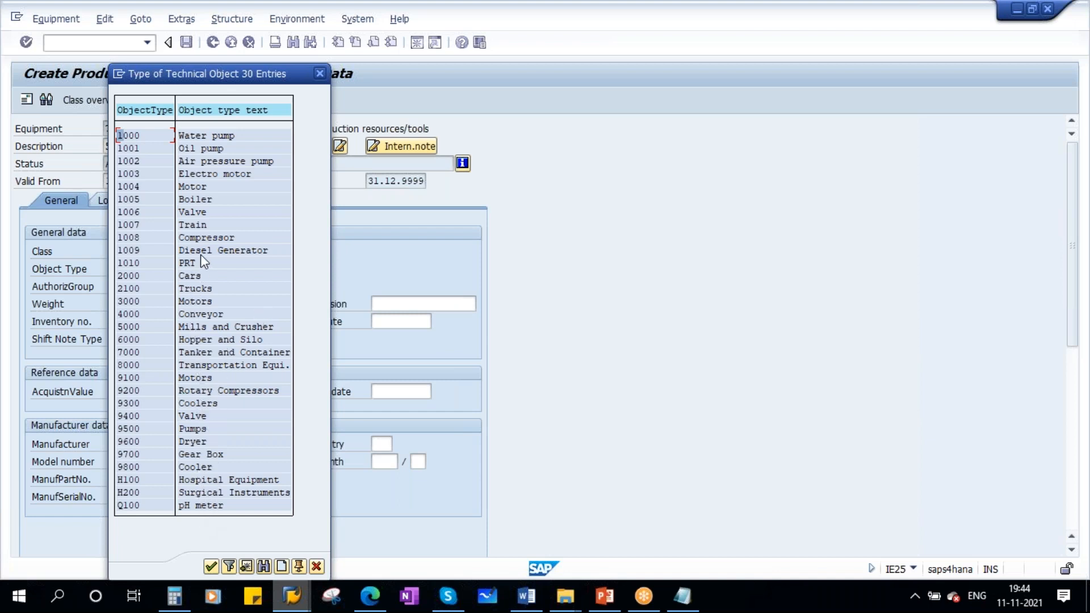
pyautogui.doubleClick(131, 265)
pyautogui.click(130, 286)
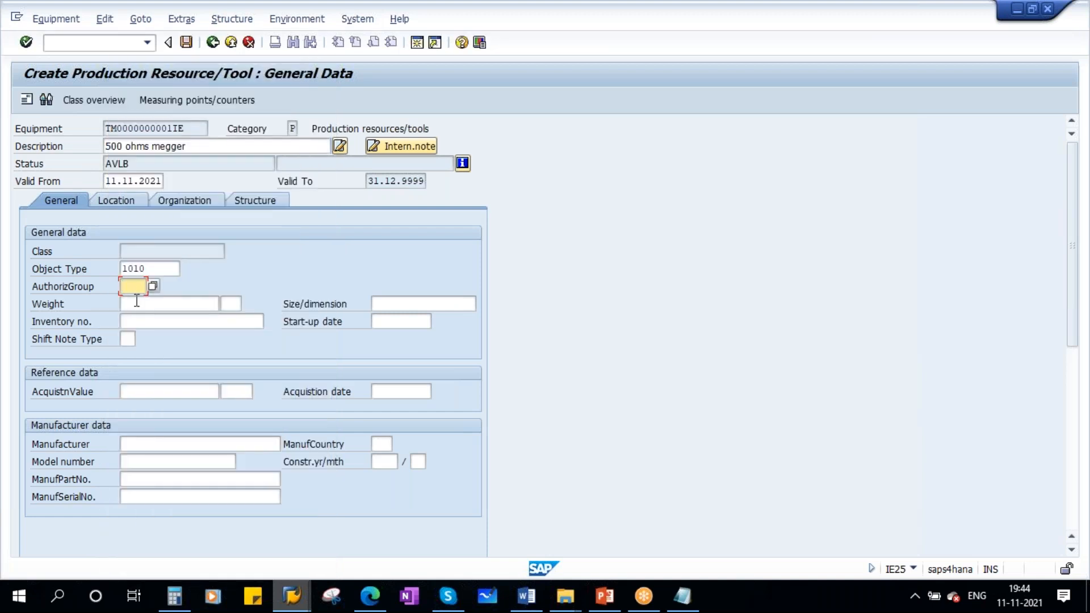
# - Set the authorization group to 100 and the manufacturer to Fluke meters in the general data
pyautogui.click(138, 303)
pyautogui.click(162, 445)
pyautogui.write('H')
pyautogui.press('capslock')
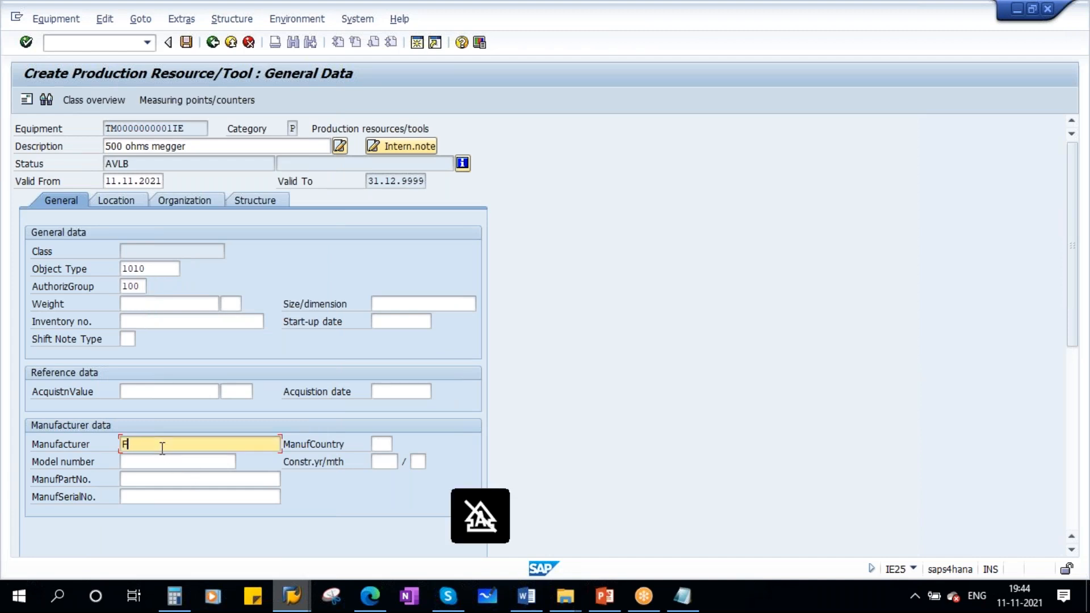
pyautogui.write('luke meters')
pyautogui.press('Return')
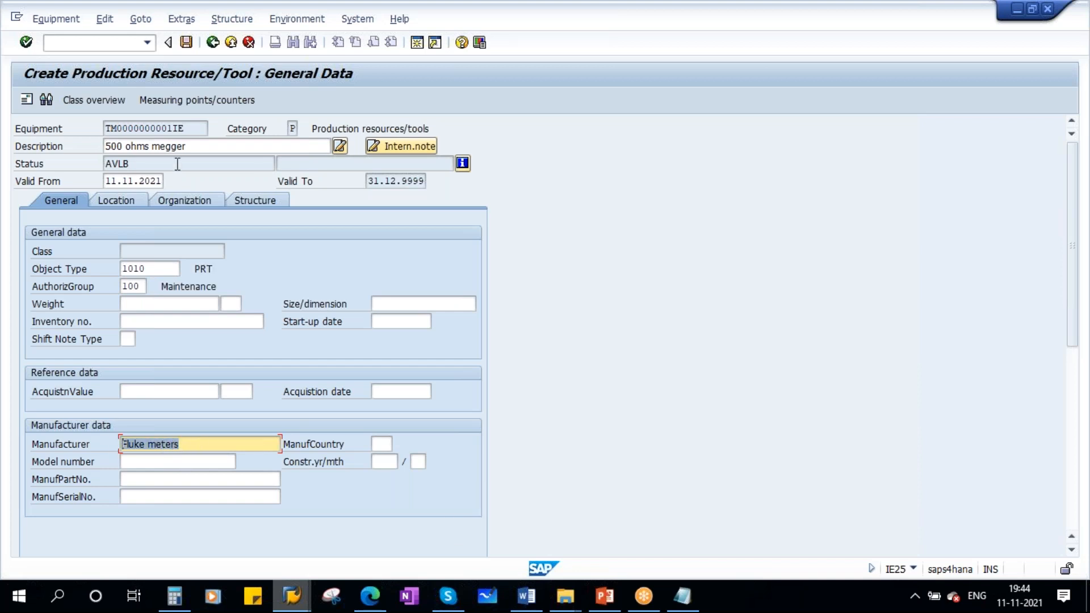
# - Set the maintenance plant to 1710 in the location data
pyautogui.moveTo(201, 143); pyautogui.dragTo(30, 196)
pyautogui.click(113, 200)
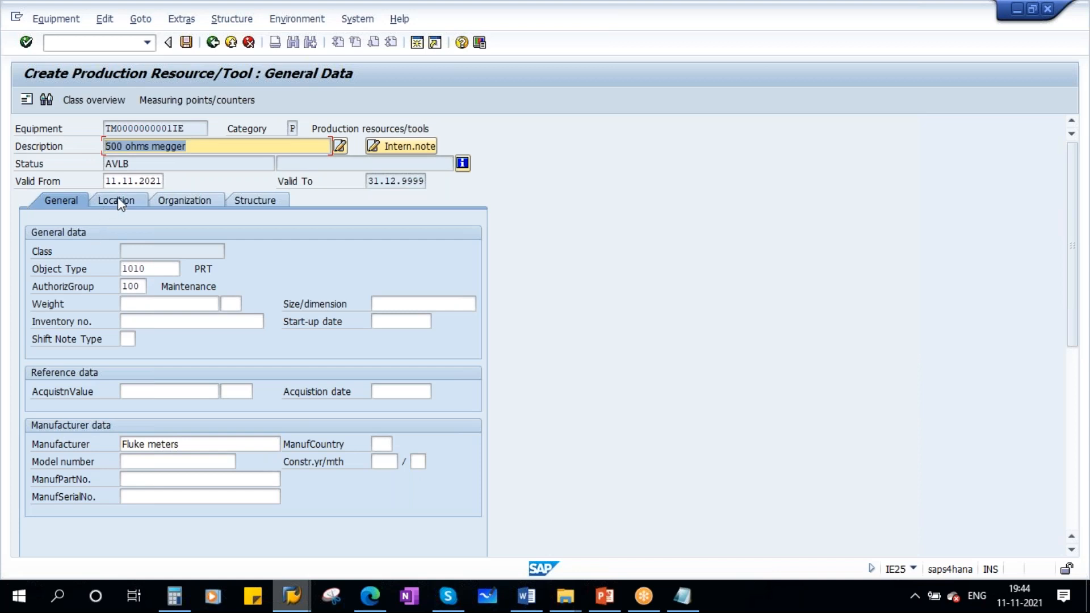
pyautogui.click(131, 251)
pyautogui.write('1710')
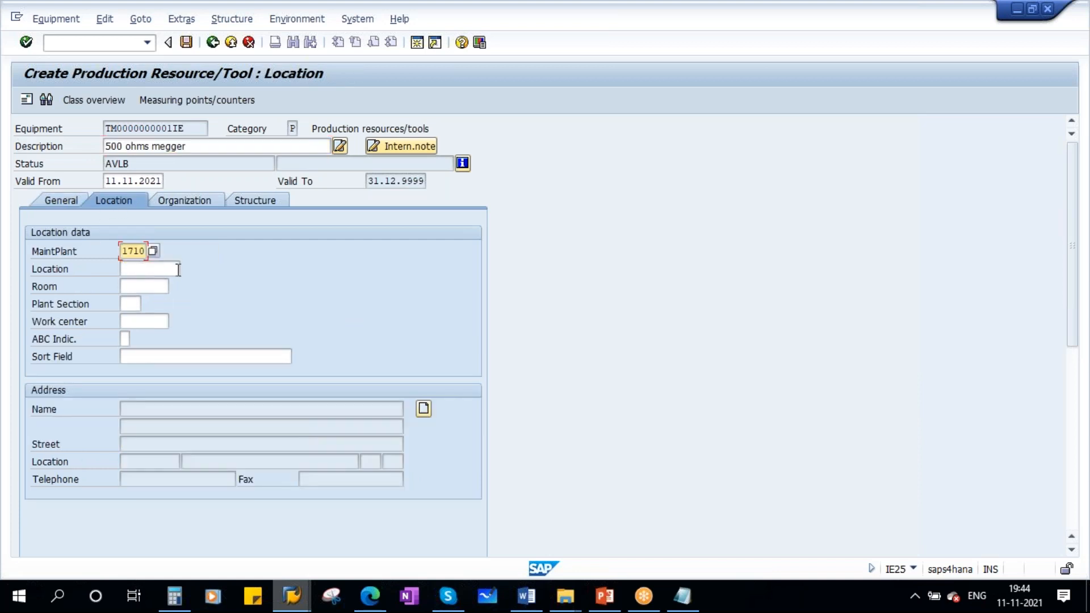
pyautogui.press('Return')
# - Assign cost center 17101701, planner group 400 and main work center HY-ME-01 in the organization data
pyautogui.click(187, 201)
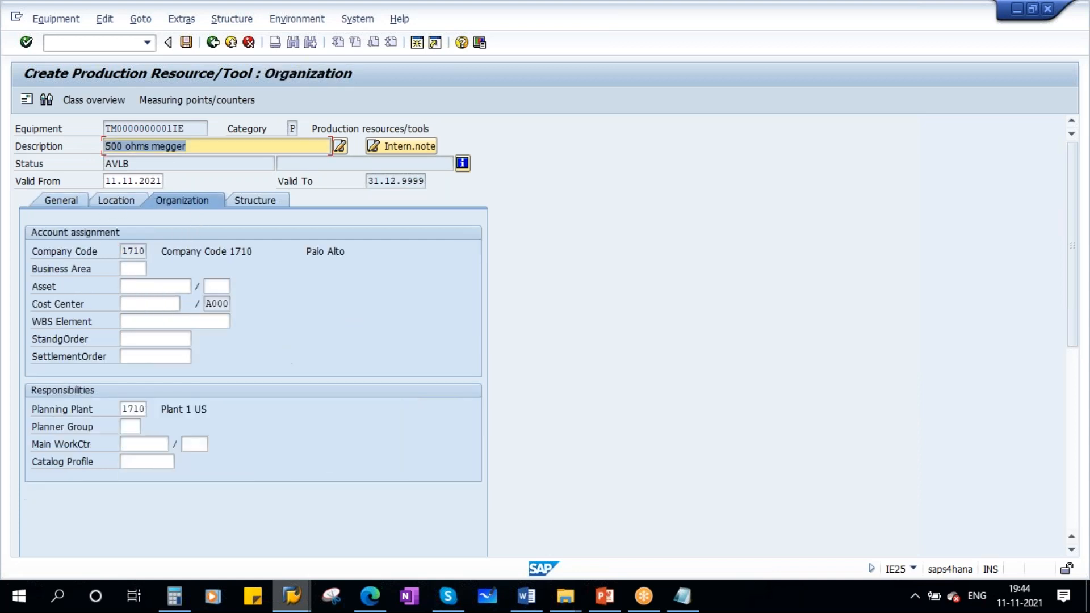
pyautogui.click(139, 303)
pyautogui.click(157, 321)
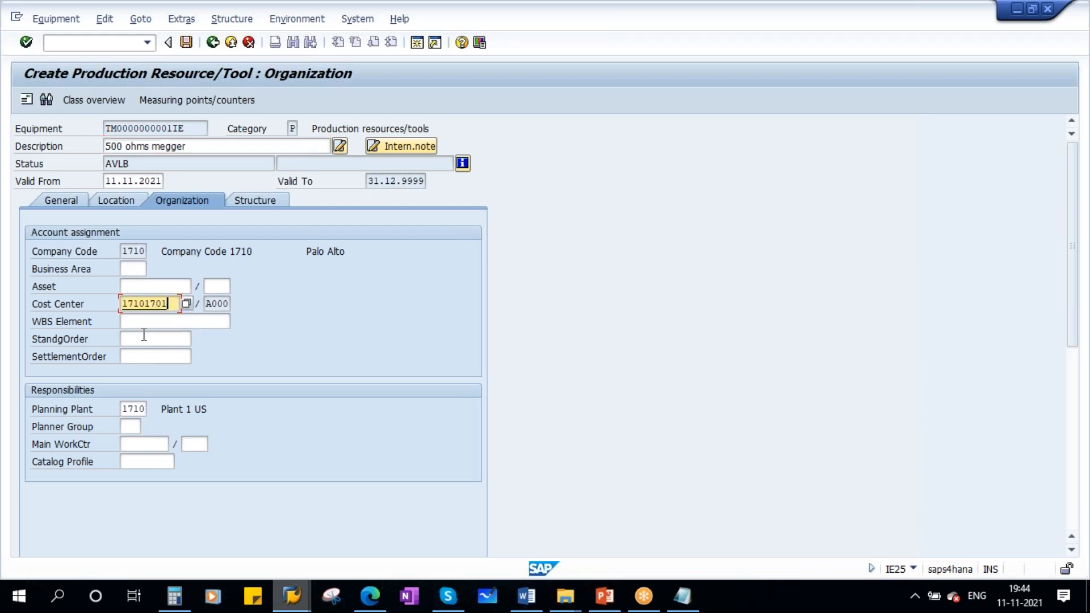
pyautogui.click(131, 426)
pyautogui.click(132, 441)
pyautogui.click(149, 444)
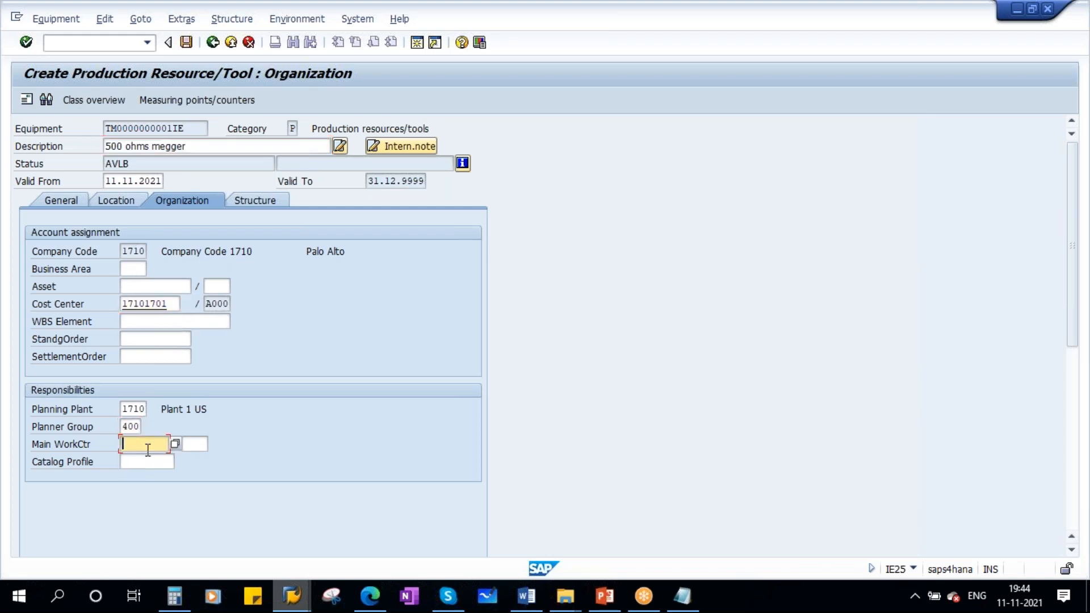
pyautogui.click(143, 454)
pyautogui.press('Return')
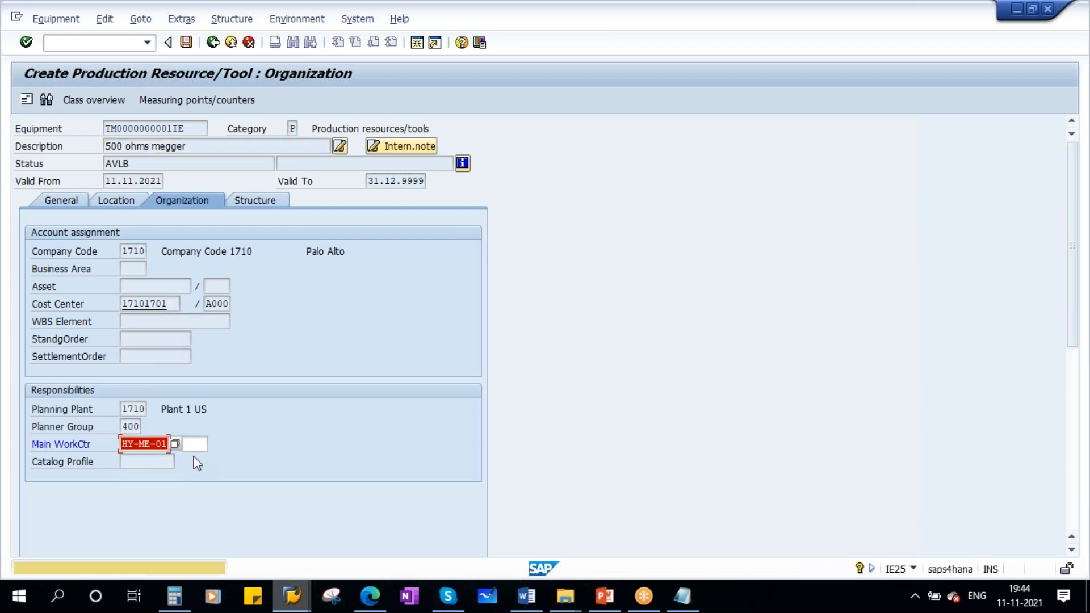
pyautogui.press('Return')
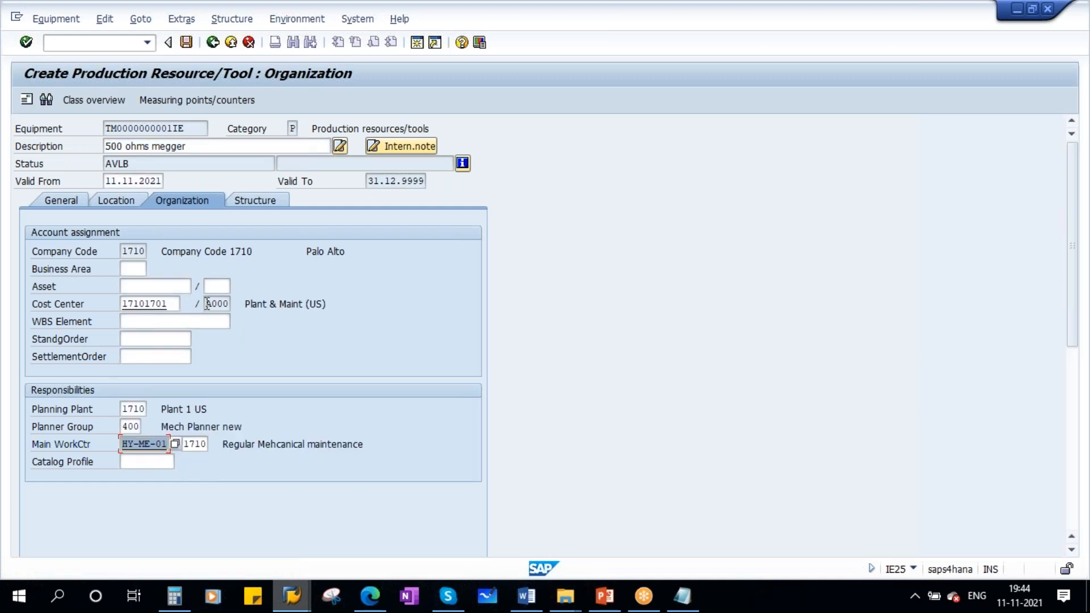
# - Open the equipment installation location dialog in the structure data and close it without entering a location
pyautogui.click(264, 199)
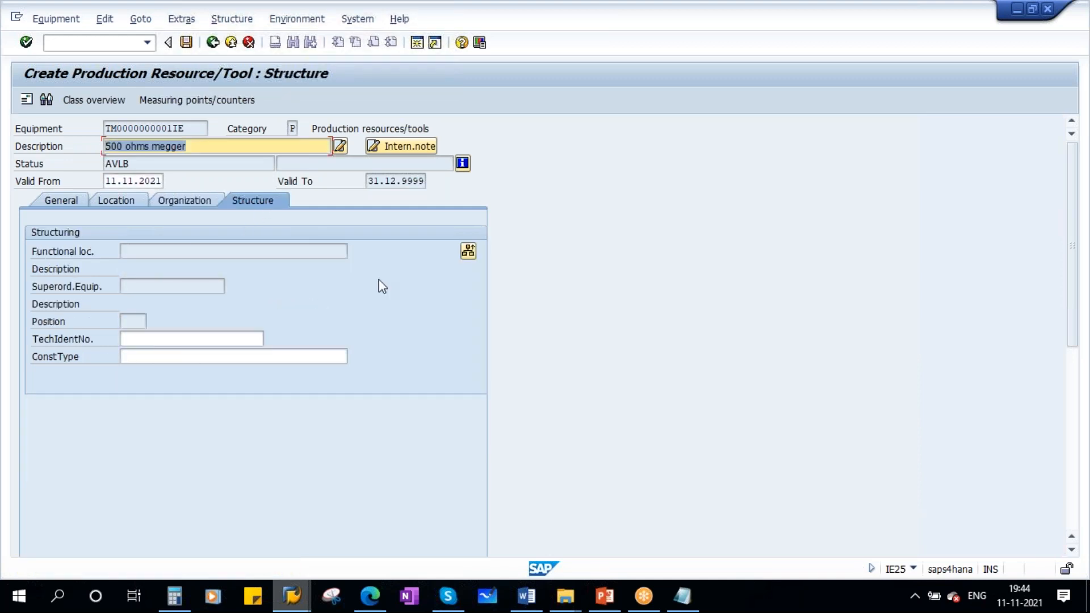
pyautogui.click(468, 252)
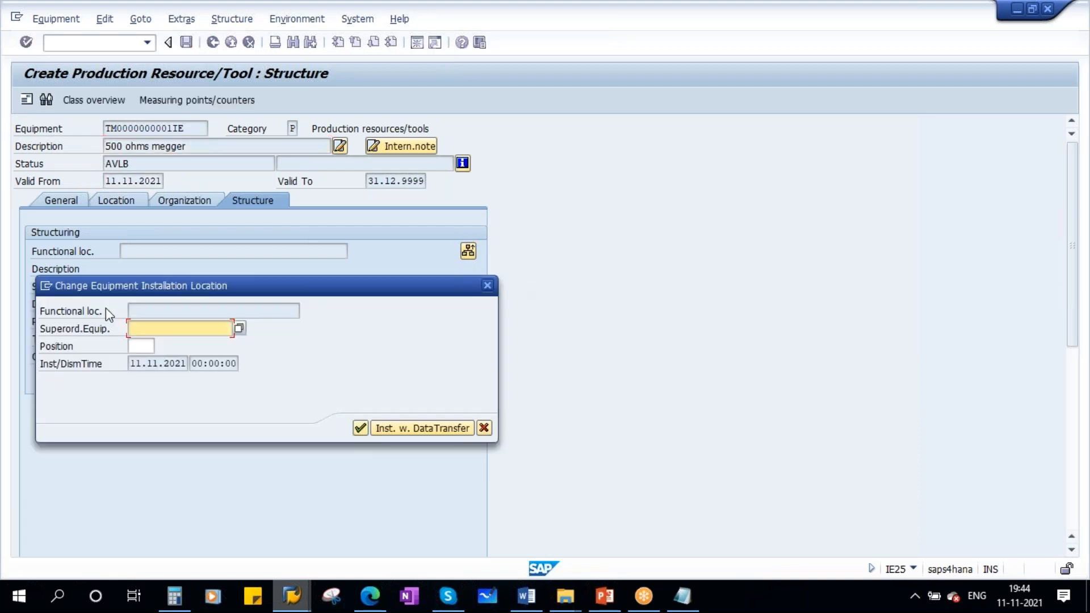
pyautogui.moveTo(201, 283); pyautogui.dragTo(307, 301)
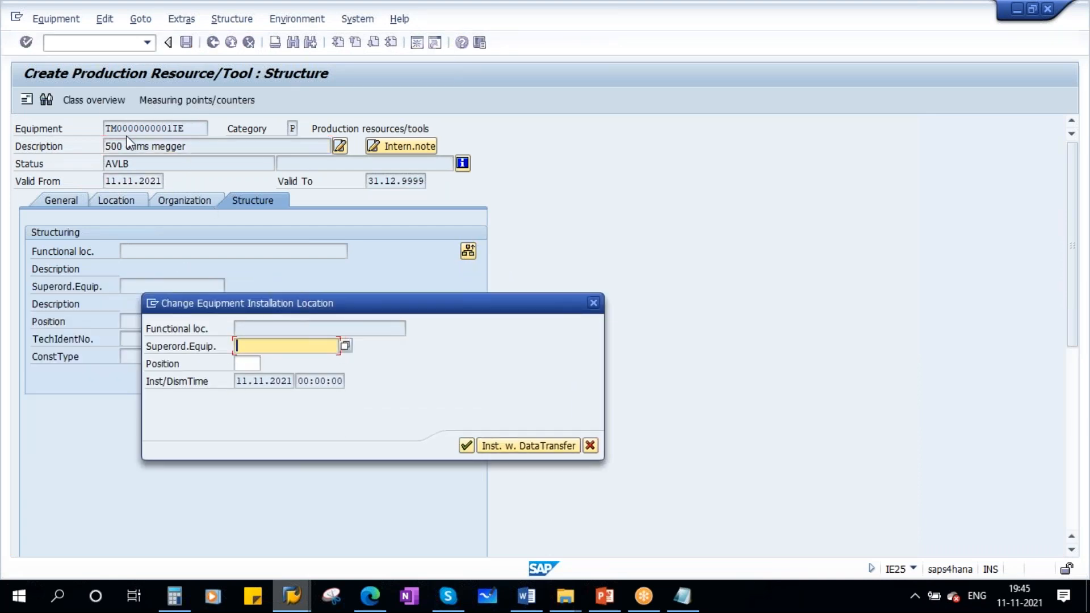
pyautogui.click(267, 330)
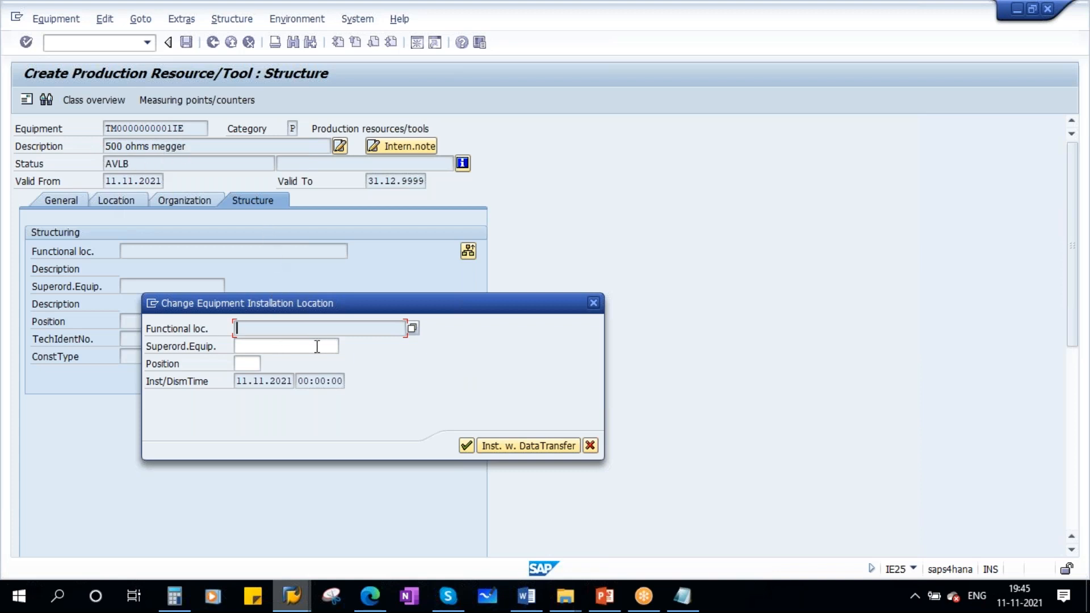
pyautogui.click(250, 347)
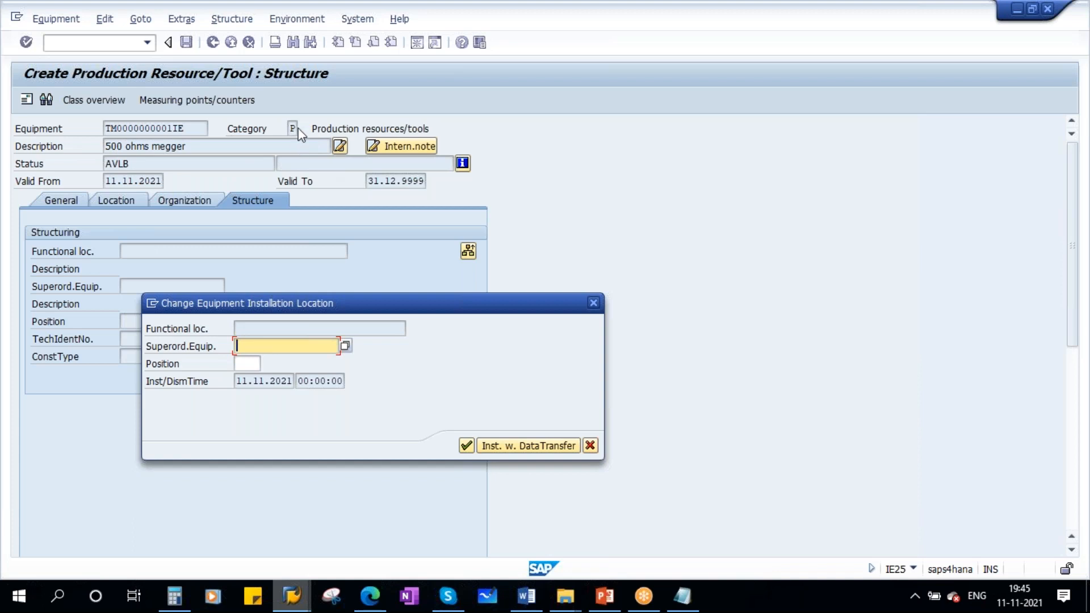
pyautogui.click(266, 328)
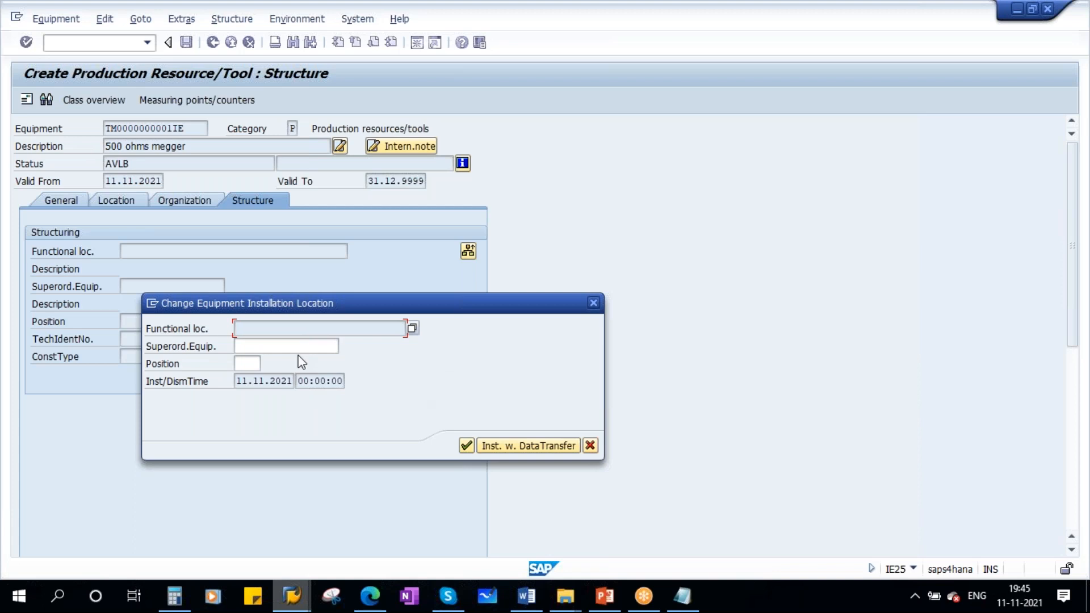
pyautogui.click(466, 446)
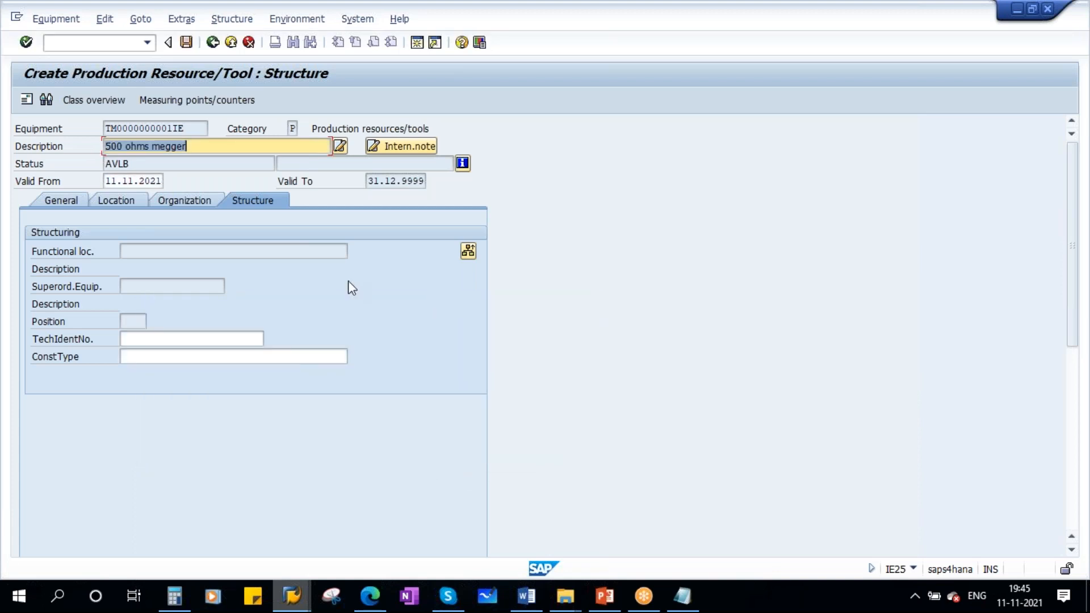
# - Save the 500 ohms megger production resource/tool and switch back to the presentation
pyautogui.click(140, 338)
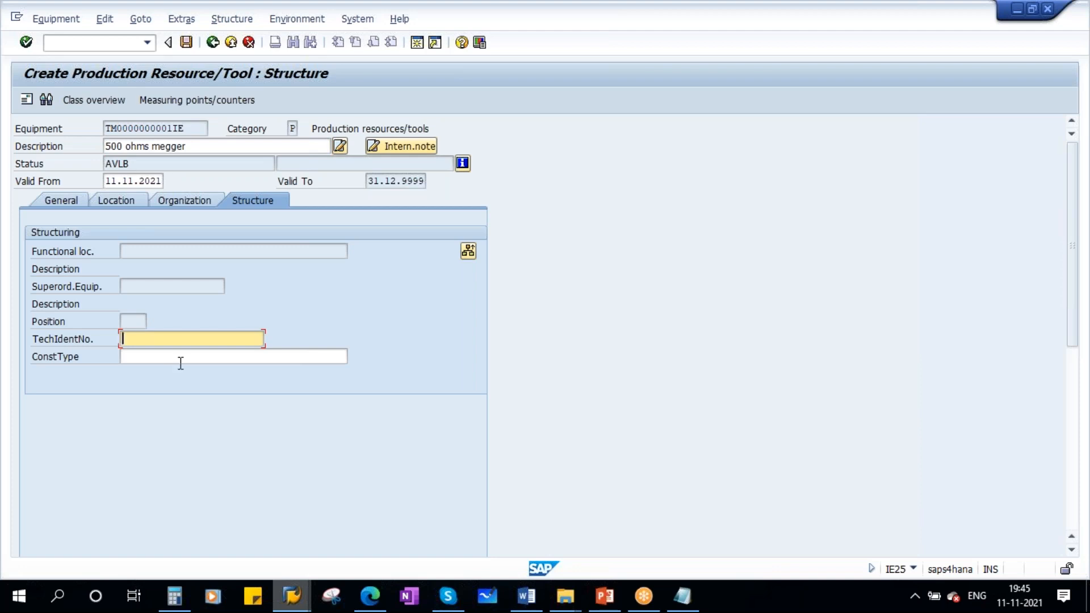
pyautogui.click(184, 45)
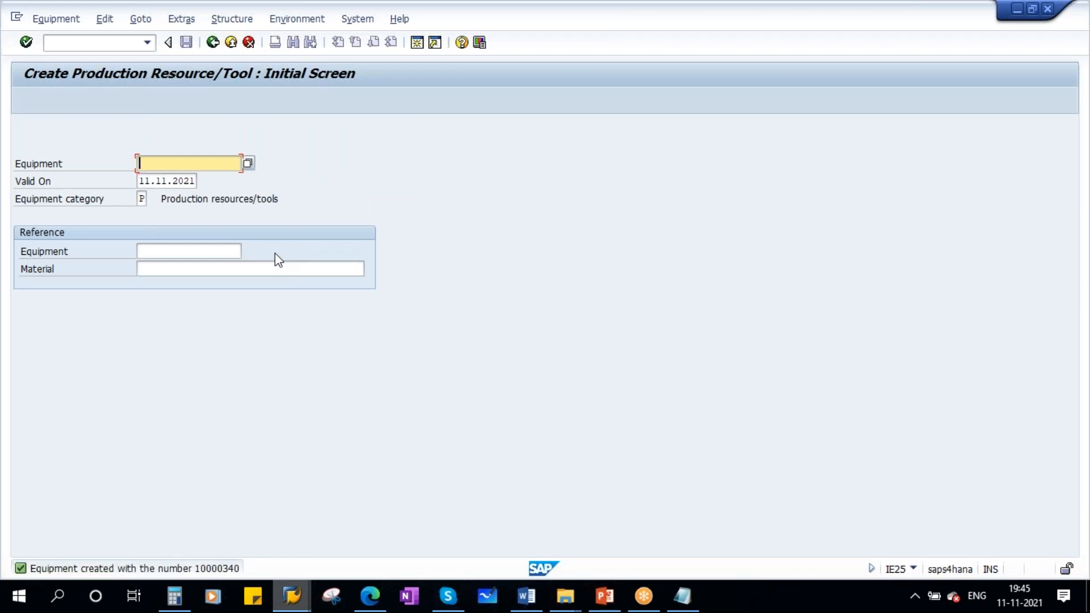
pyautogui.click(605, 595)
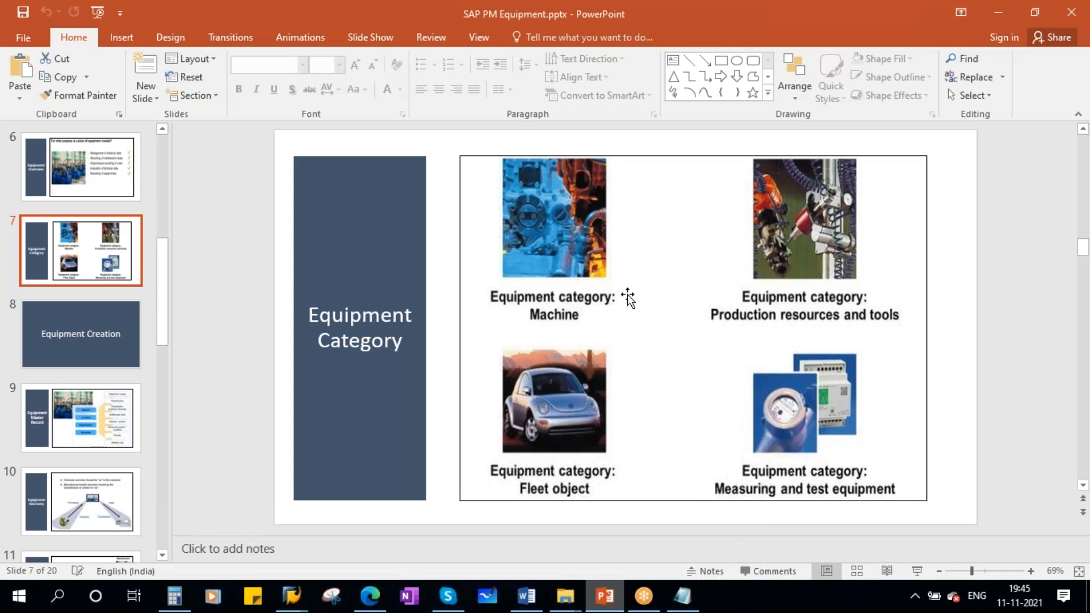
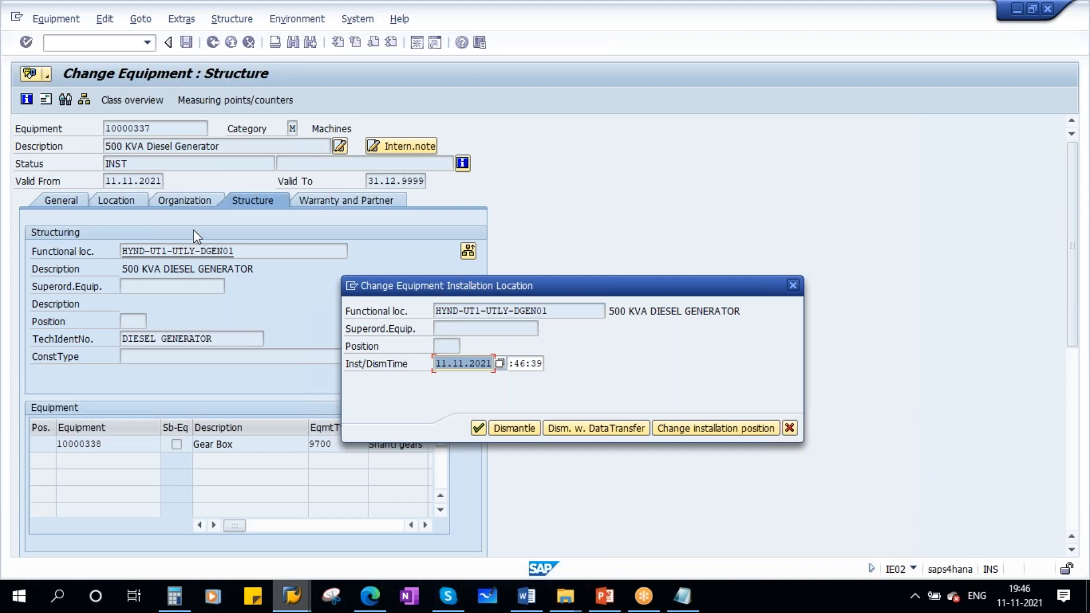
# - Dismantle the 500 KVA Diesel Generator from functional location HYND-UT1-UTLY-DGEN01 and save the equipment
pyautogui.click(513, 430)
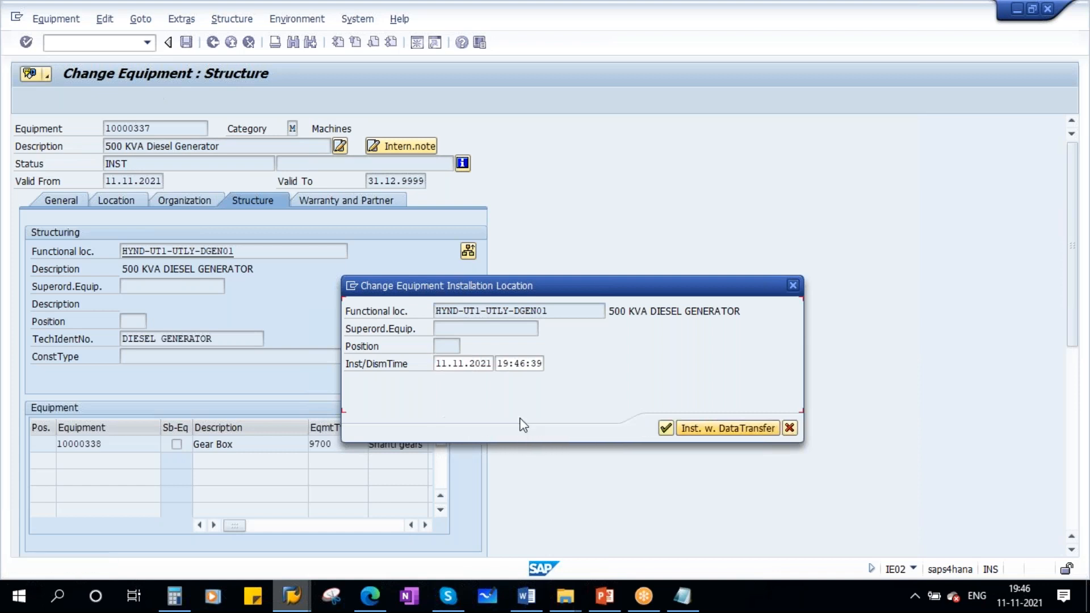
pyautogui.click(667, 427)
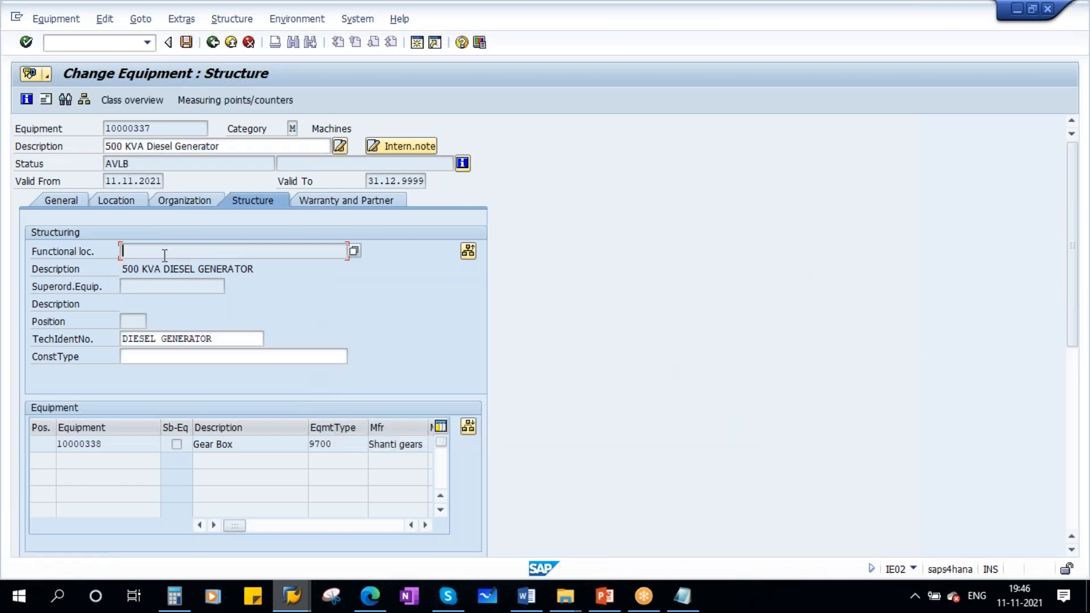
pyautogui.doubleClick(131, 165)
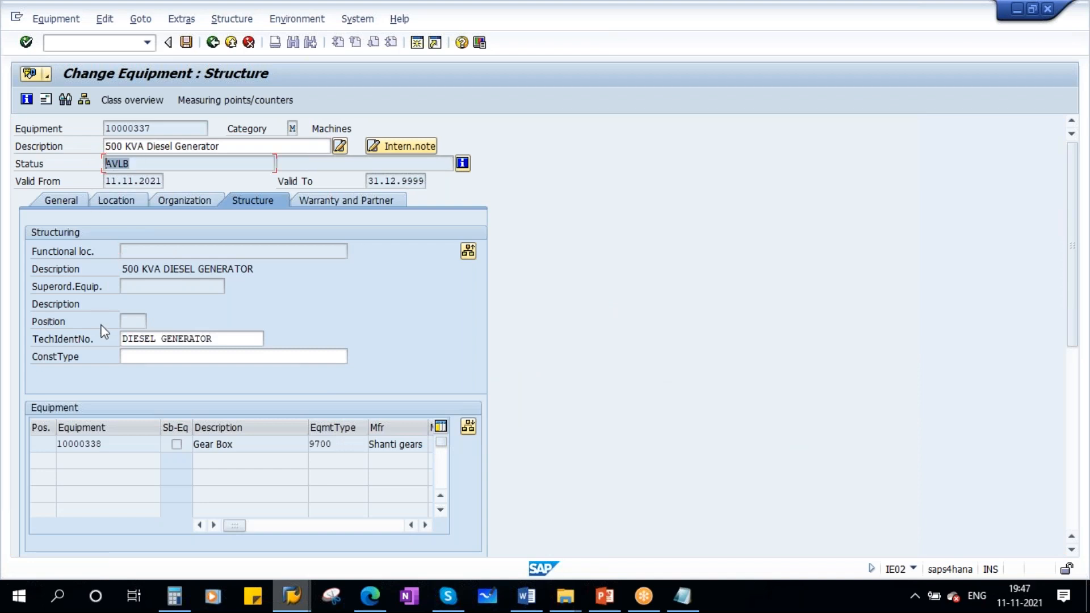
pyautogui.click(186, 42)
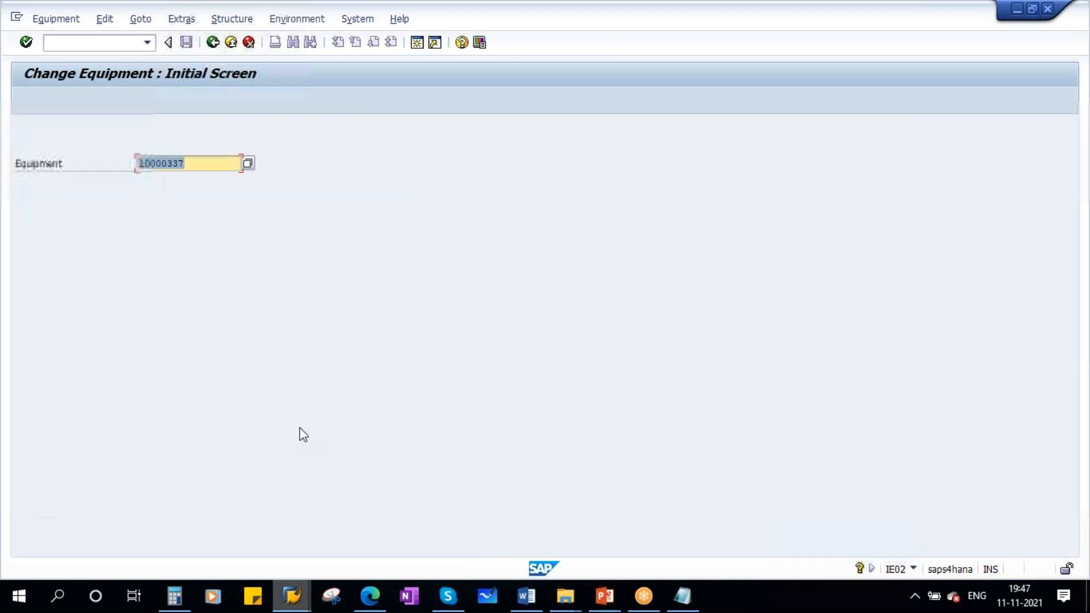
# - Refresh the HYND functional location structure list and examine the diesel generator locations in both units
pyautogui.moveTo(290, 594)
pyautogui.click(218, 502)
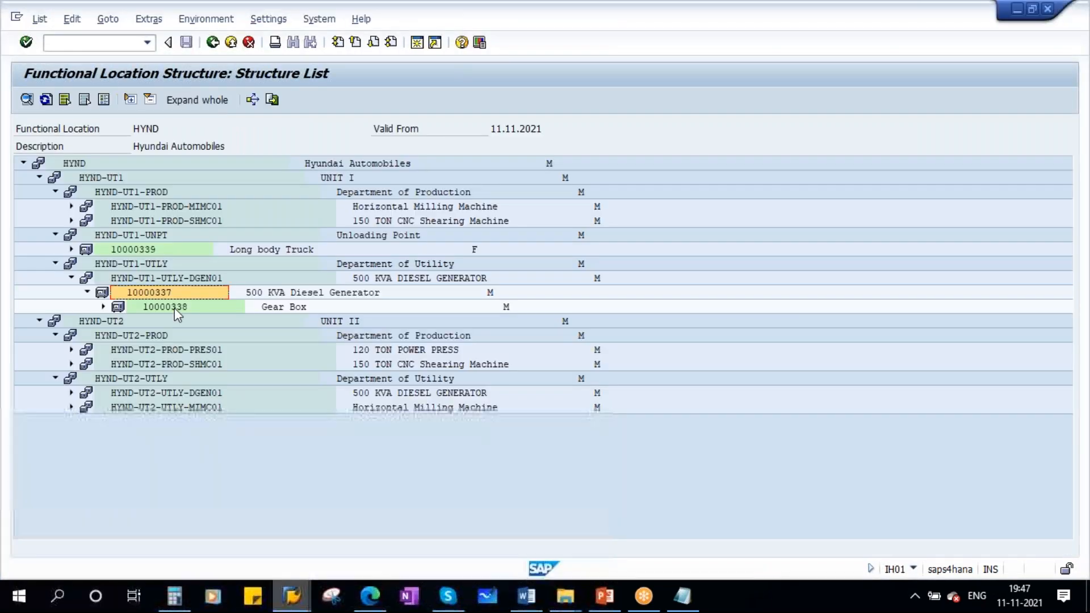
pyautogui.click(47, 99)
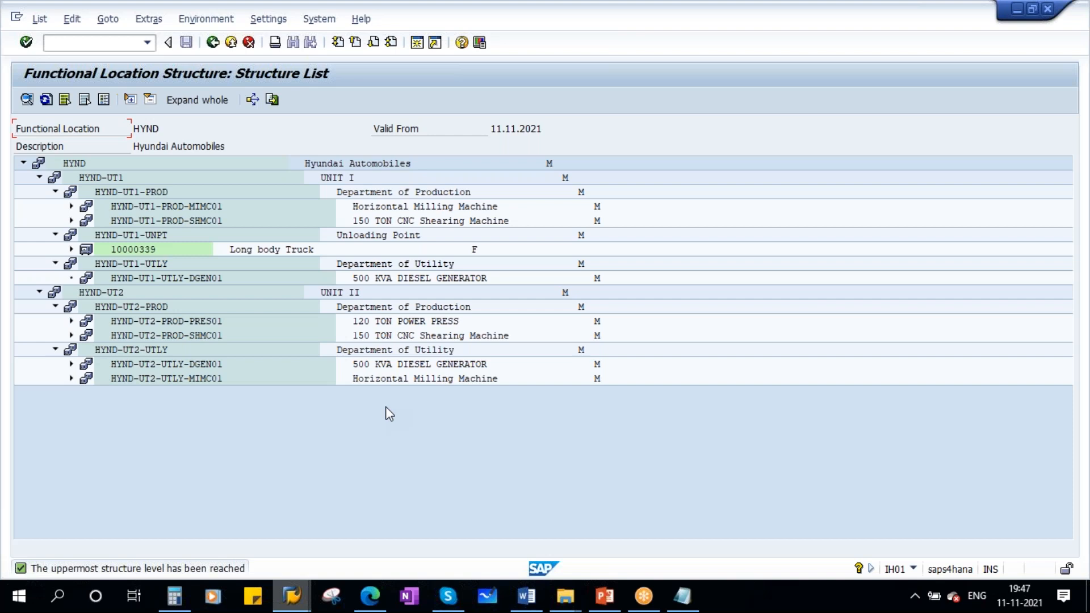
pyautogui.click(189, 365)
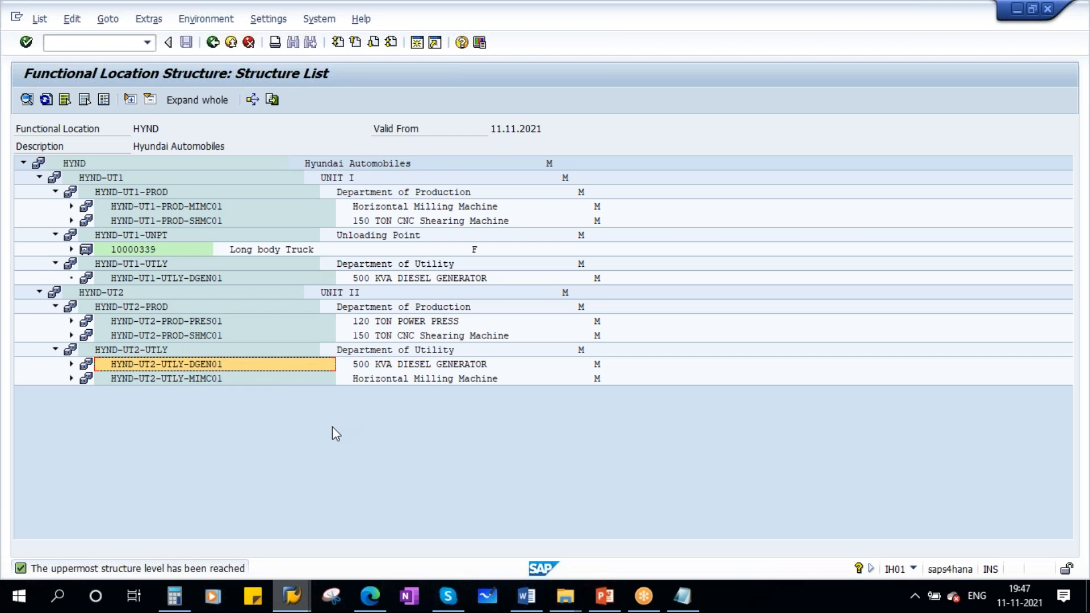
# - Reopen the 500 KVA Diesel Generator for change, install it at functional location HYND-UT1-UTLY-DGEN01 and save
pyautogui.moveTo(292, 596)
pyautogui.click(401, 510)
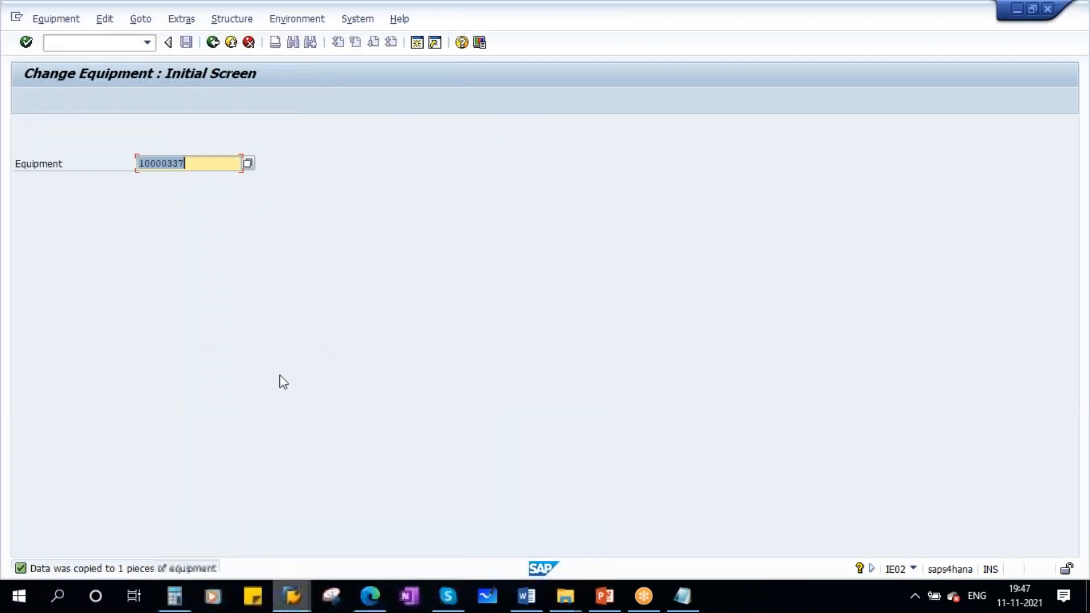
pyautogui.press('Return')
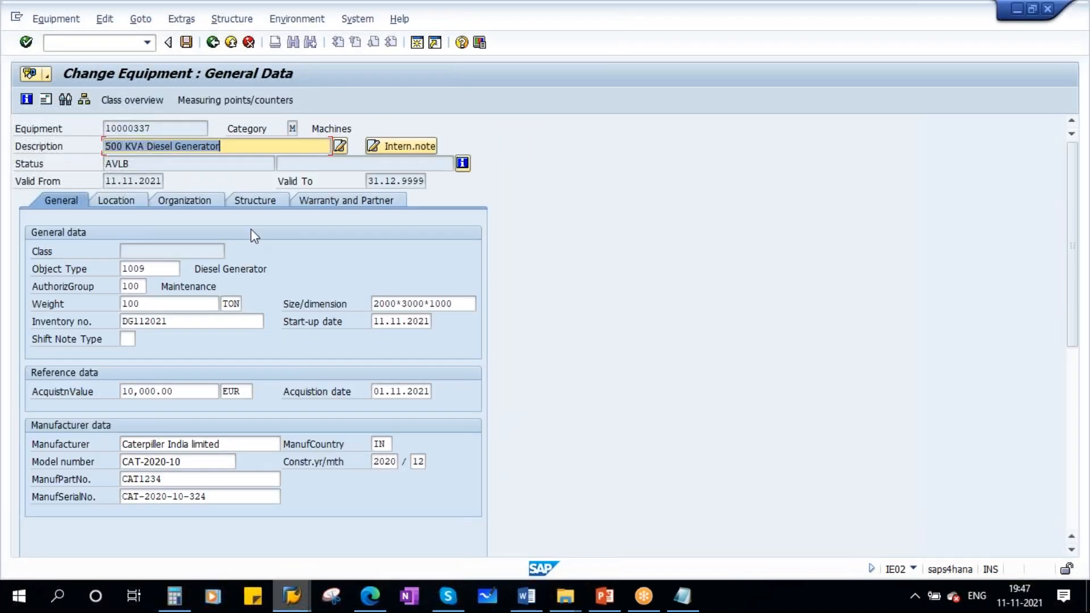
pyautogui.click(258, 203)
pyautogui.click(468, 252)
pyautogui.click(188, 311)
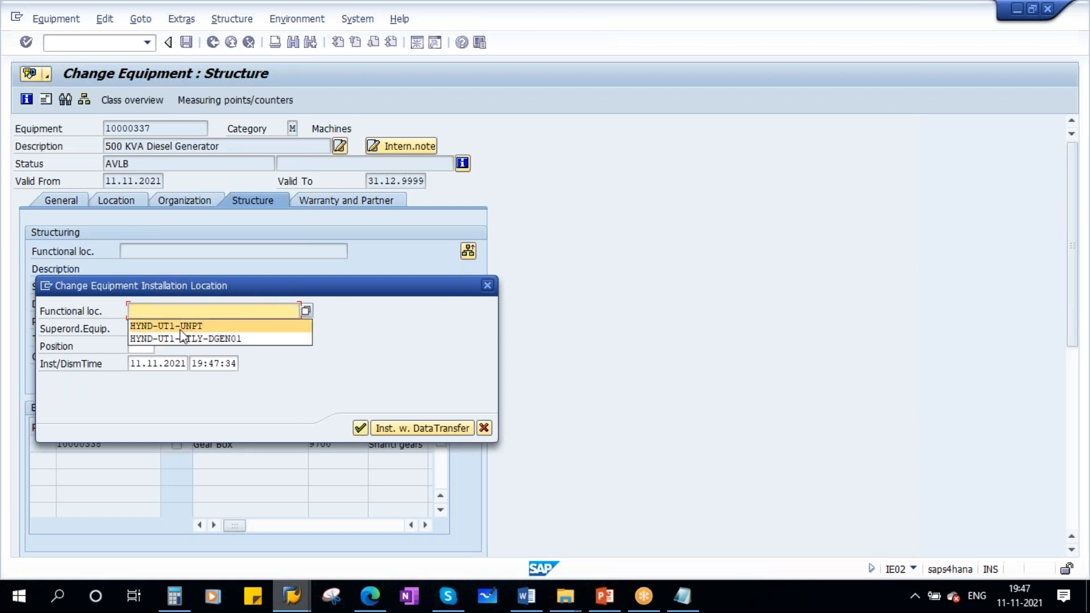
pyautogui.click(220, 340)
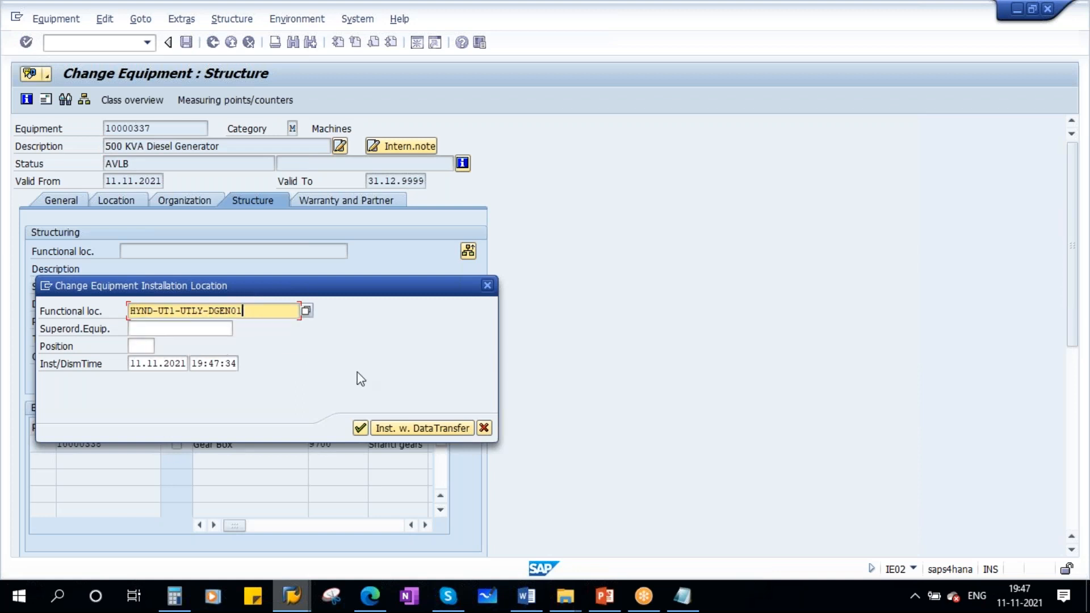
pyautogui.click(360, 428)
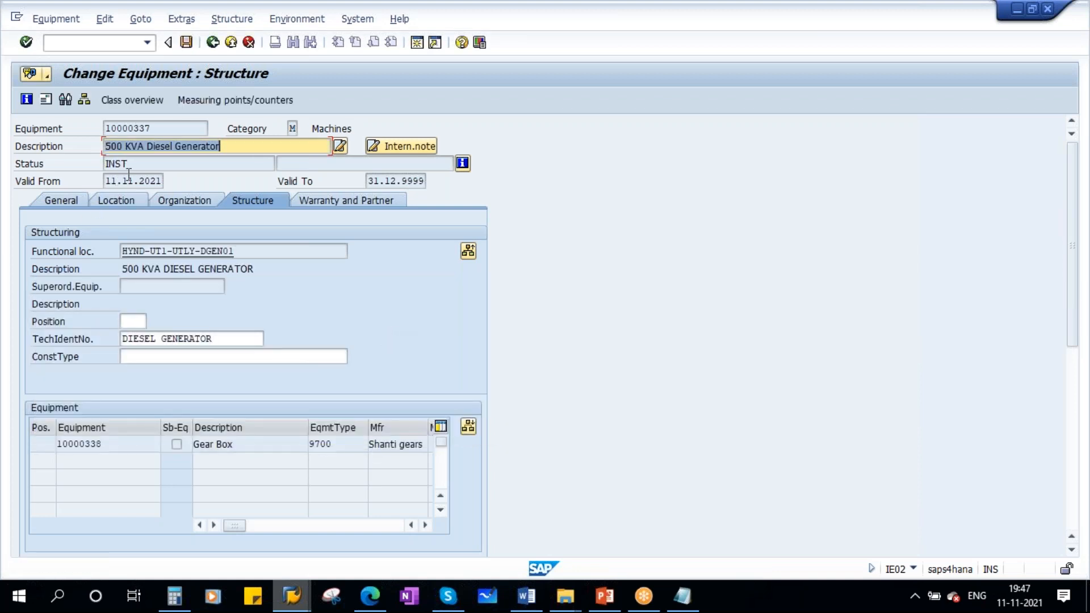
pyautogui.click(187, 42)
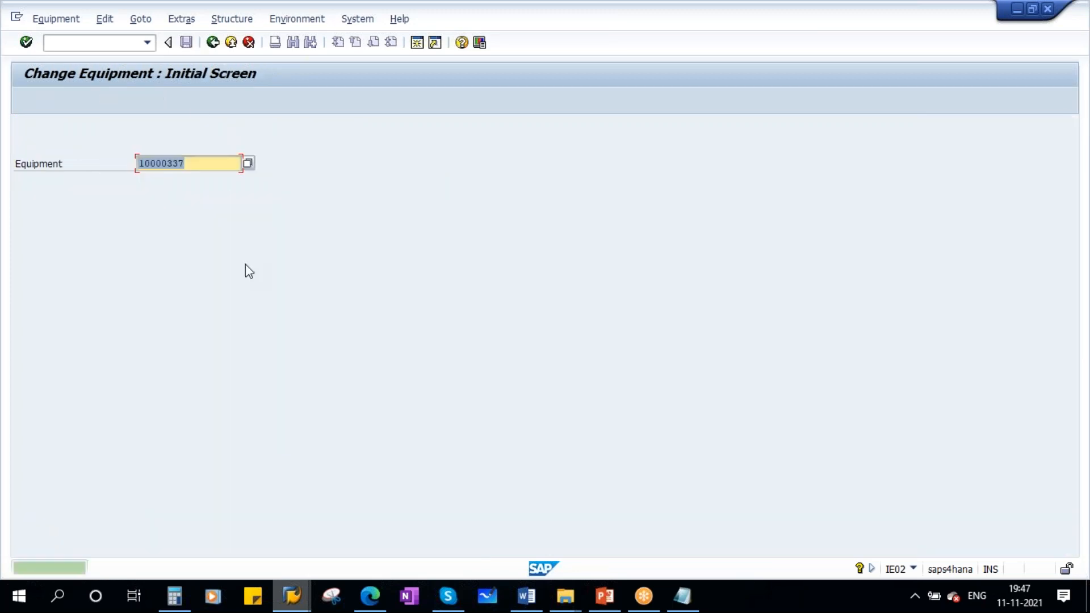
# - Refresh the HYND structure list and expand HYND-UT1-UTLY-DGEN01 and the diesel generator down to its sub-equipment
pyautogui.click(291, 596)
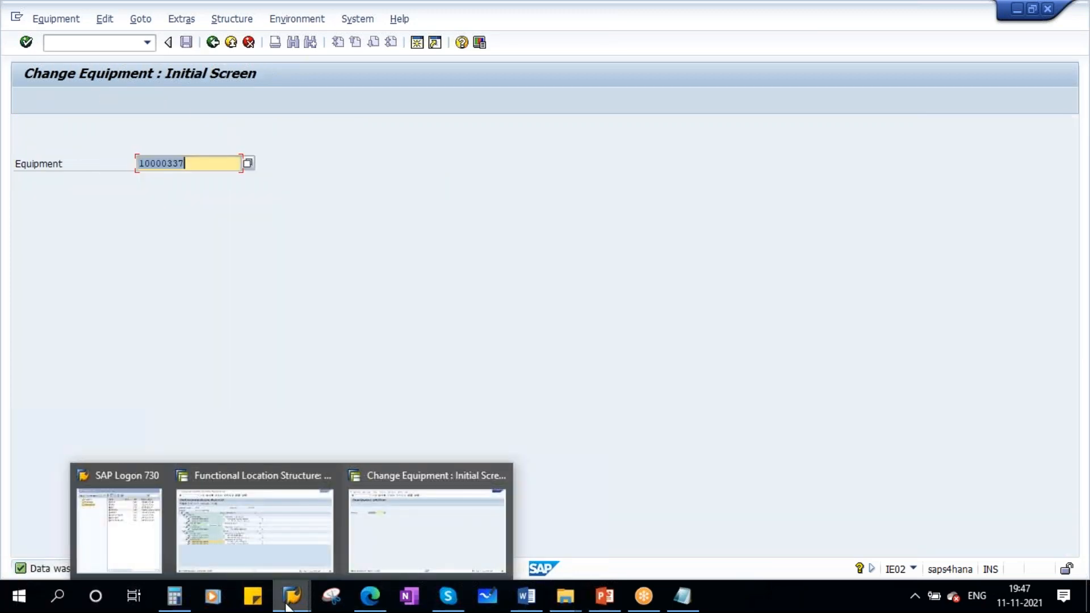
pyautogui.click(263, 519)
pyautogui.click(46, 99)
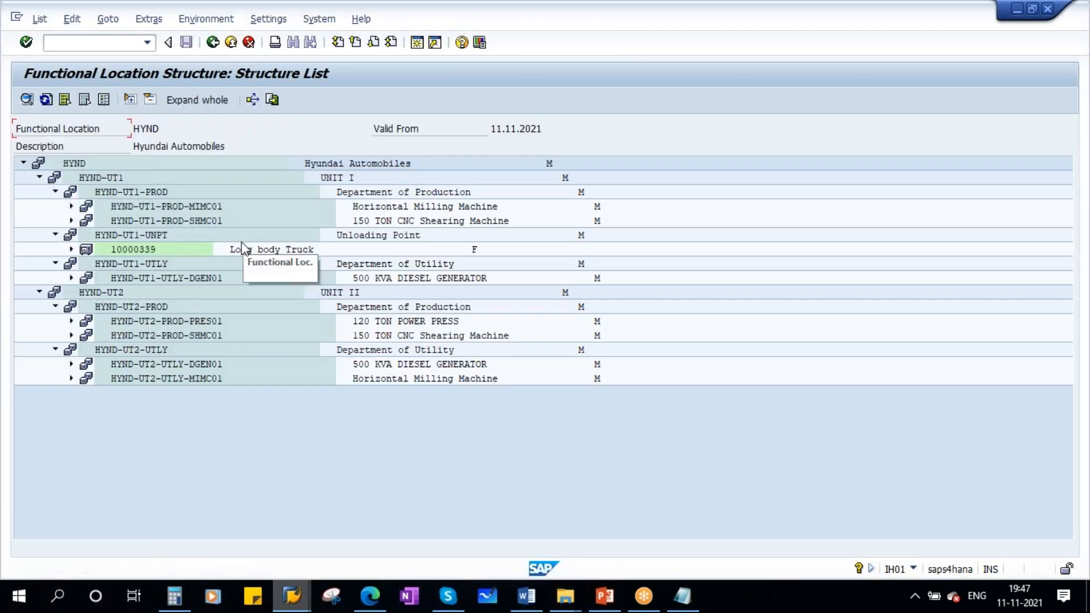
pyautogui.click(72, 277)
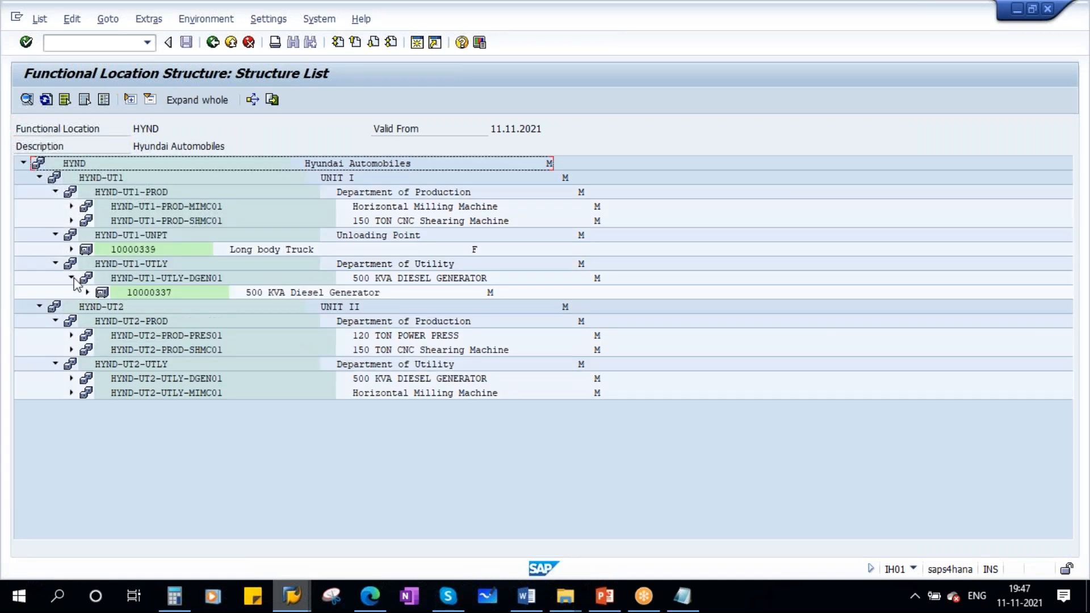
pyautogui.click(87, 293)
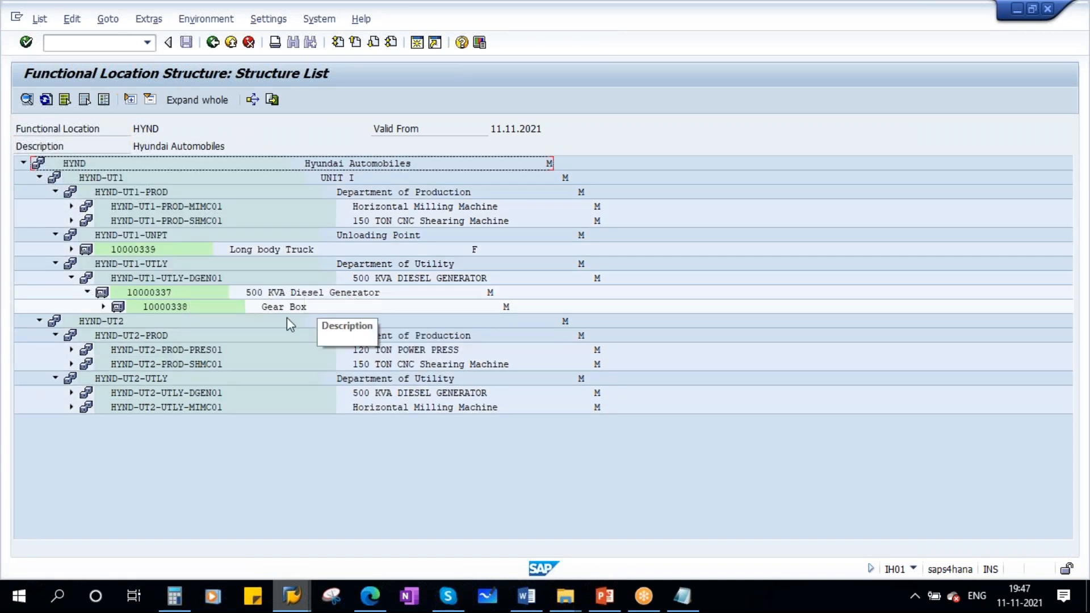
# - Look at the installation and dismantling equipment slide in PowerPoint and return to the SAP Change Equipment session
pyautogui.moveTo(605, 596)
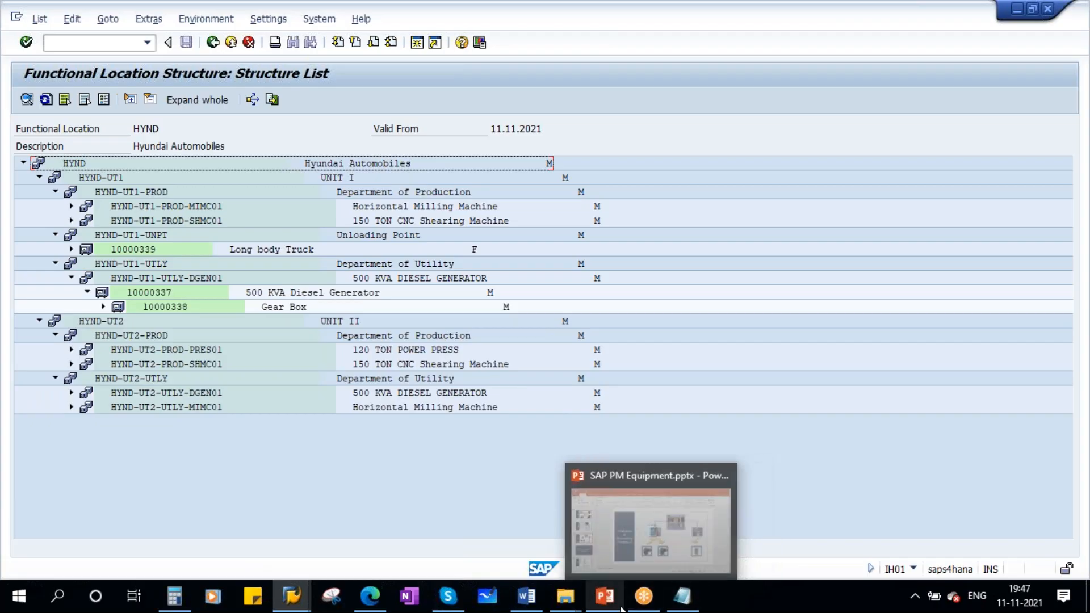
pyautogui.click(612, 522)
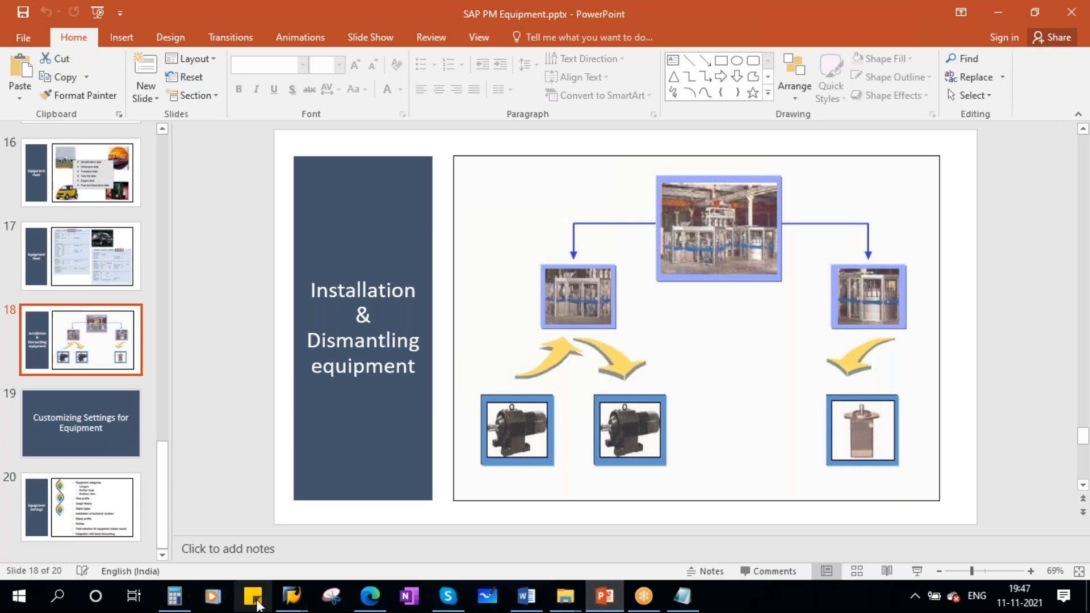
pyautogui.moveTo(291, 596)
pyautogui.click(401, 502)
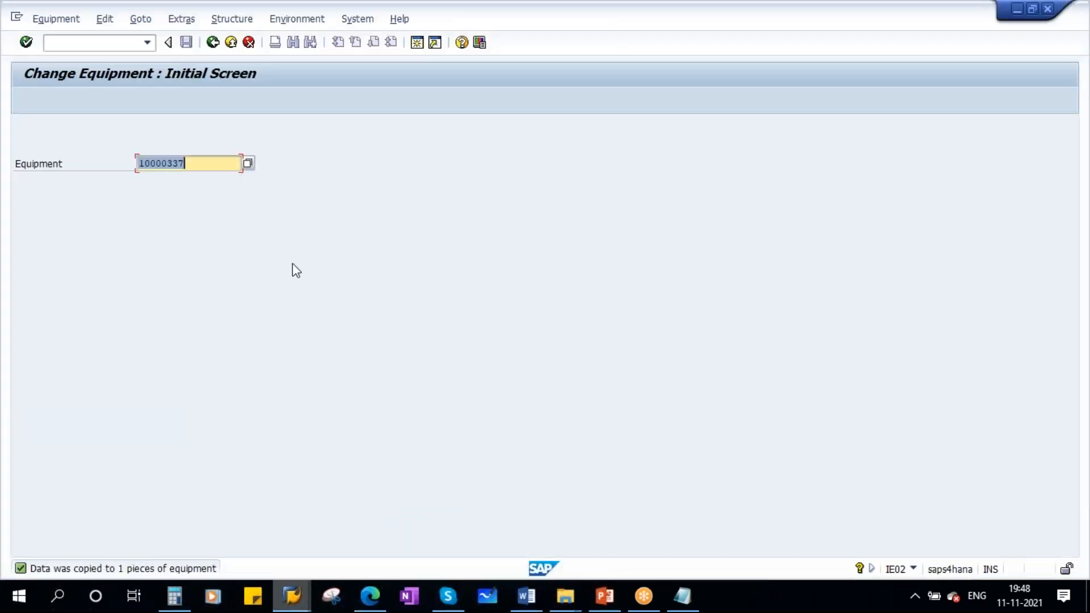
# - Leave the equipment change, collapse Plant Maintenance in the SAP Easy Access tree and start transaction IH08
pyautogui.click(213, 42)
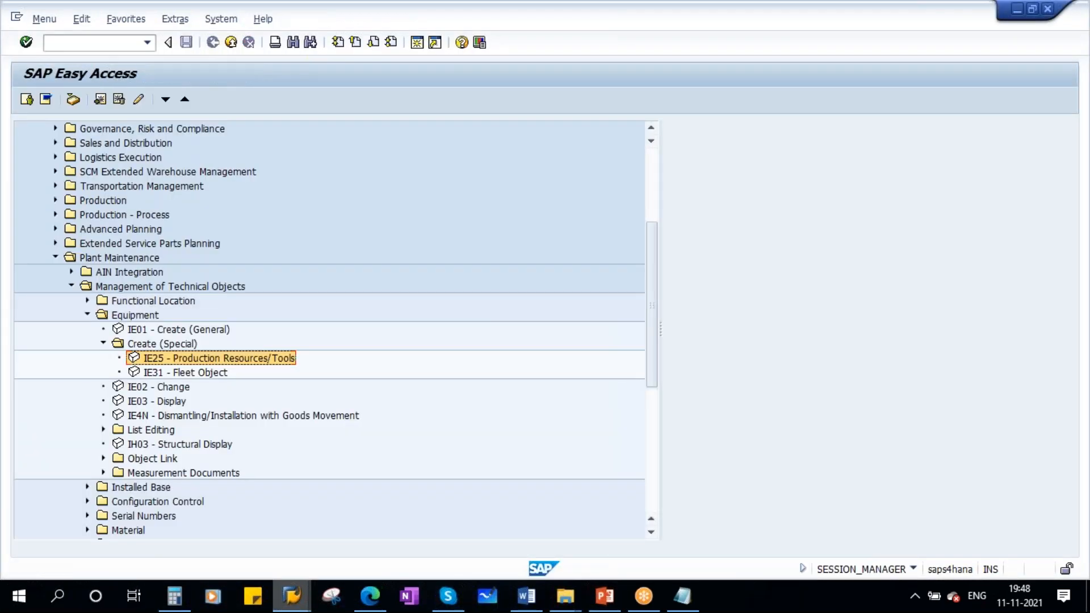
pyautogui.click(55, 258)
pyautogui.click(67, 45)
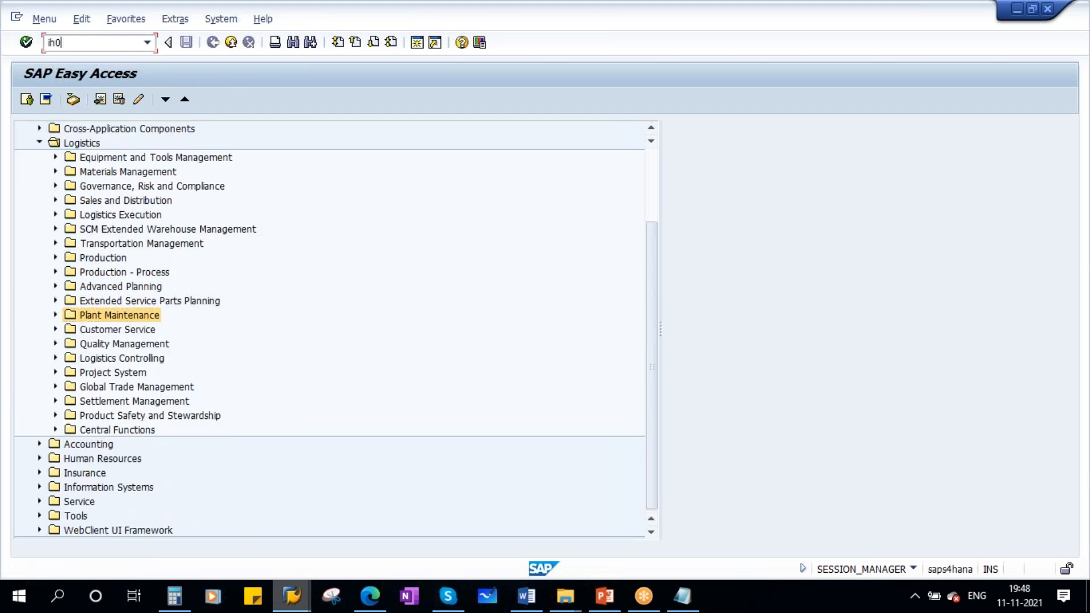
pyautogui.press('Return')
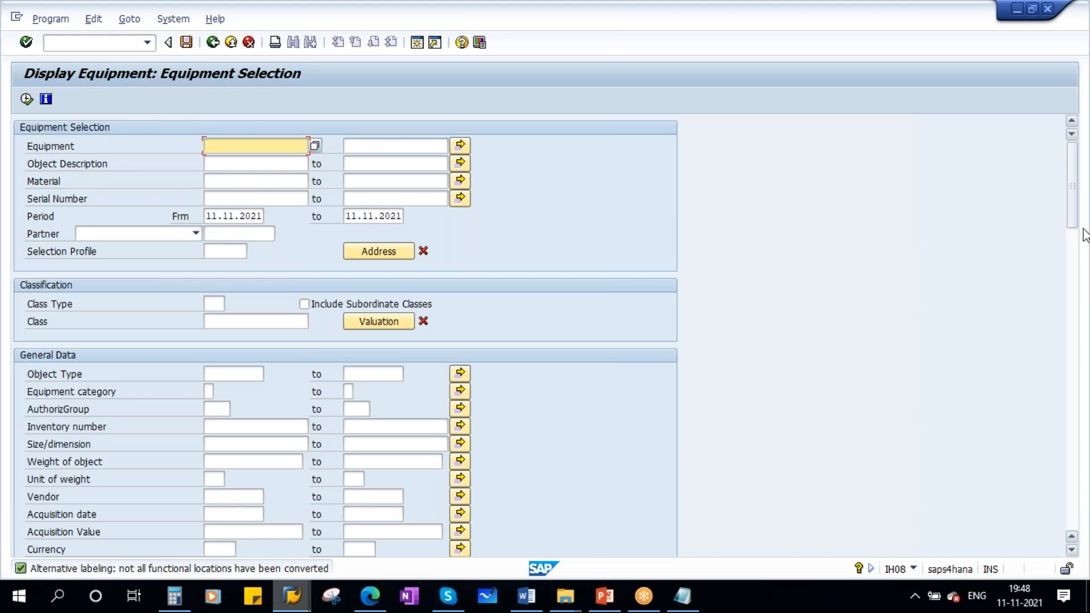
# - Restrict the equipment selection to objects created by the logged-in user's ID and check that ID in the session details
pyautogui.moveTo(1072, 195); pyautogui.dragTo(1073, 494)
pyautogui.scroll(2, 168, 272)
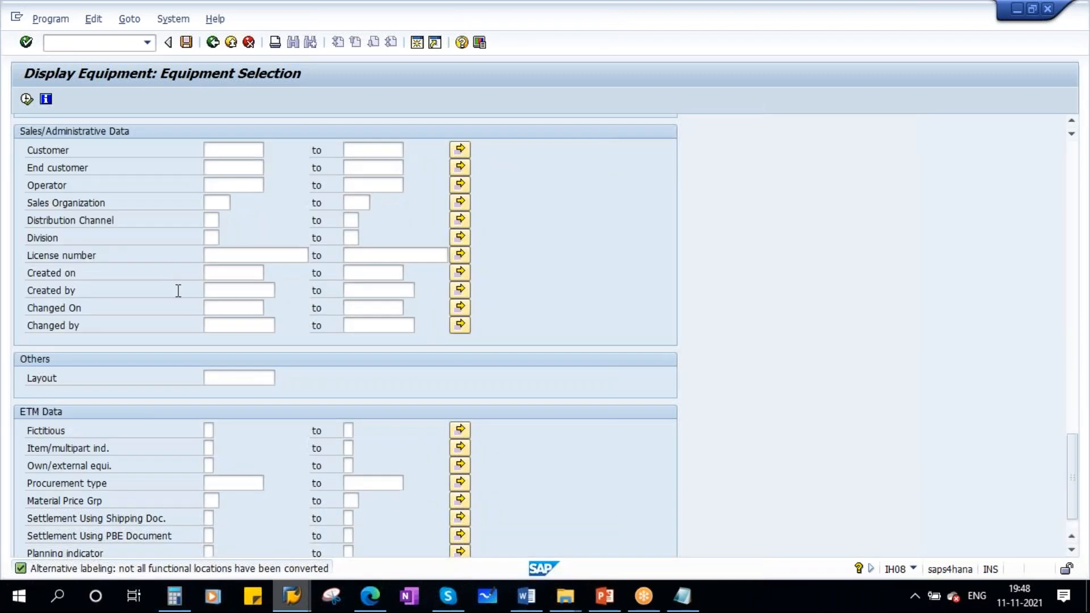
pyautogui.click(229, 295)
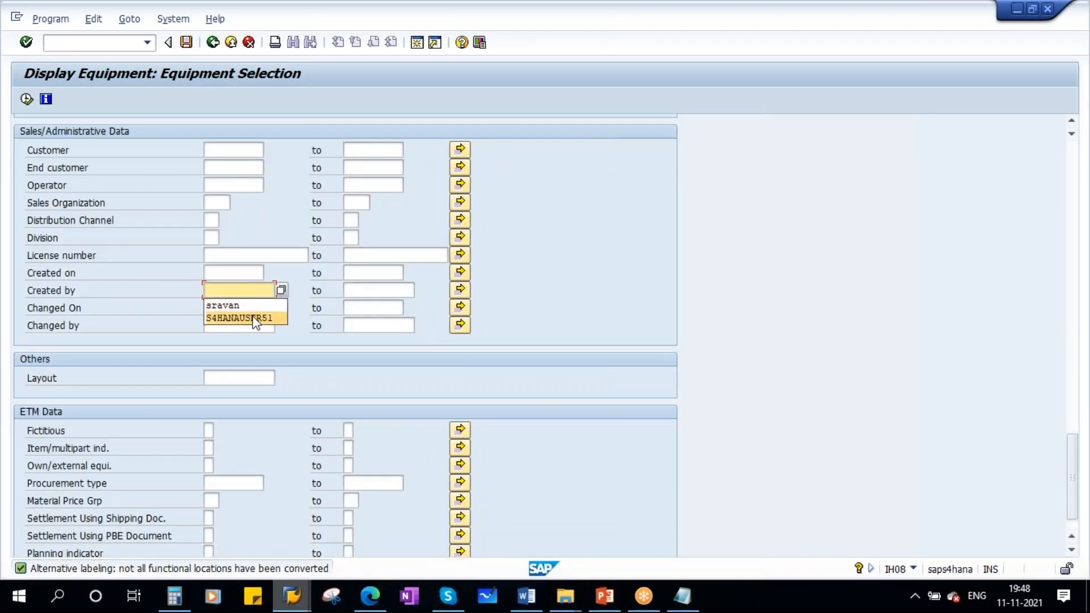
pyautogui.click(253, 318)
pyautogui.click(914, 568)
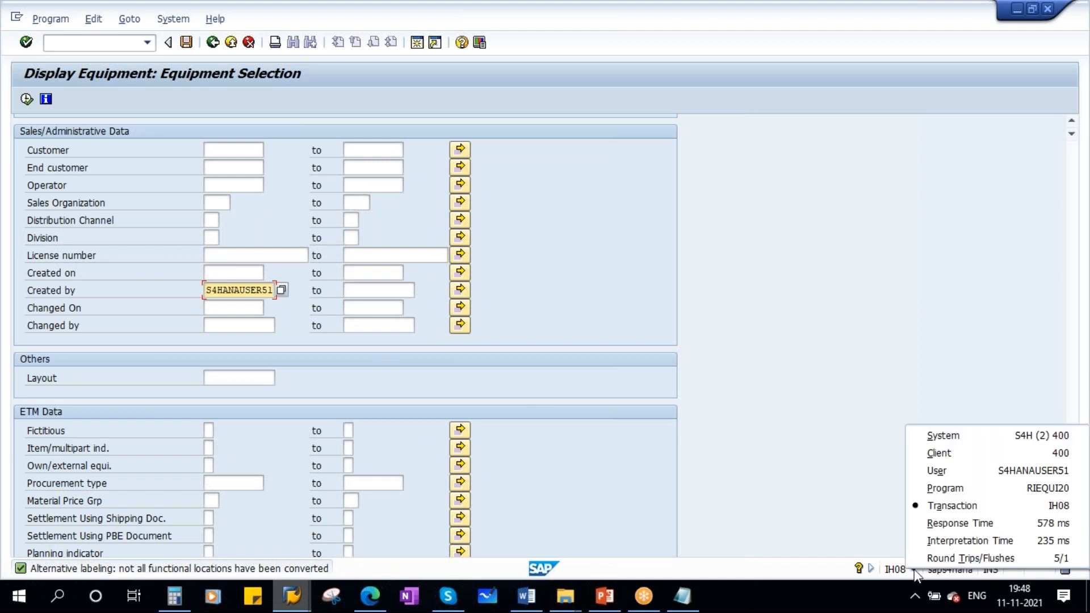
pyautogui.click(846, 372)
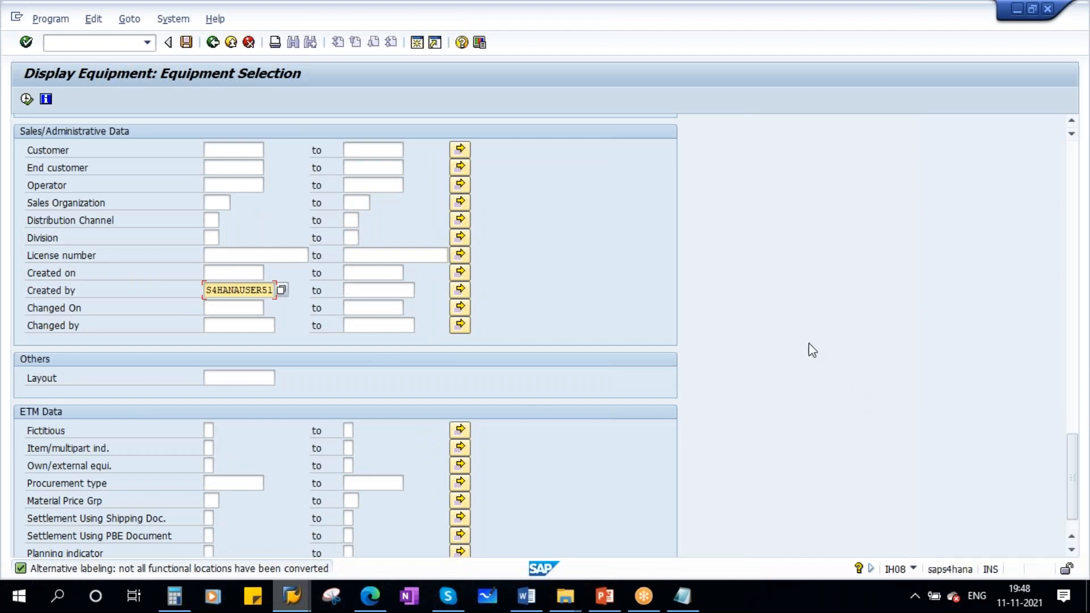
# - Set the created-on date to 11.11.2021 and execute the equipment selection
pyautogui.click(220, 275)
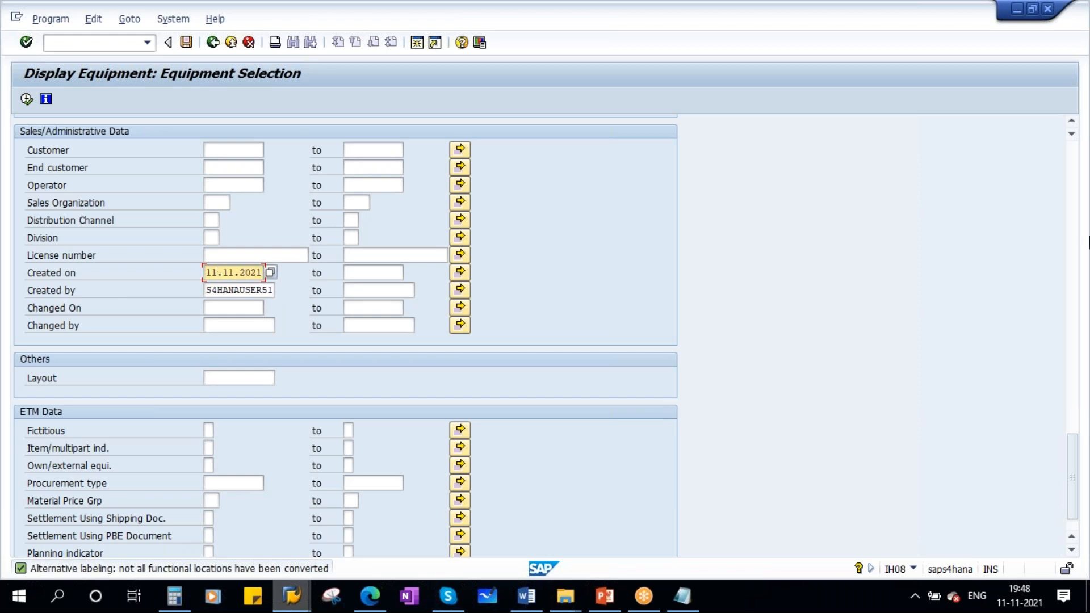
pyautogui.moveTo(1073, 477); pyautogui.dragTo(1073, 159)
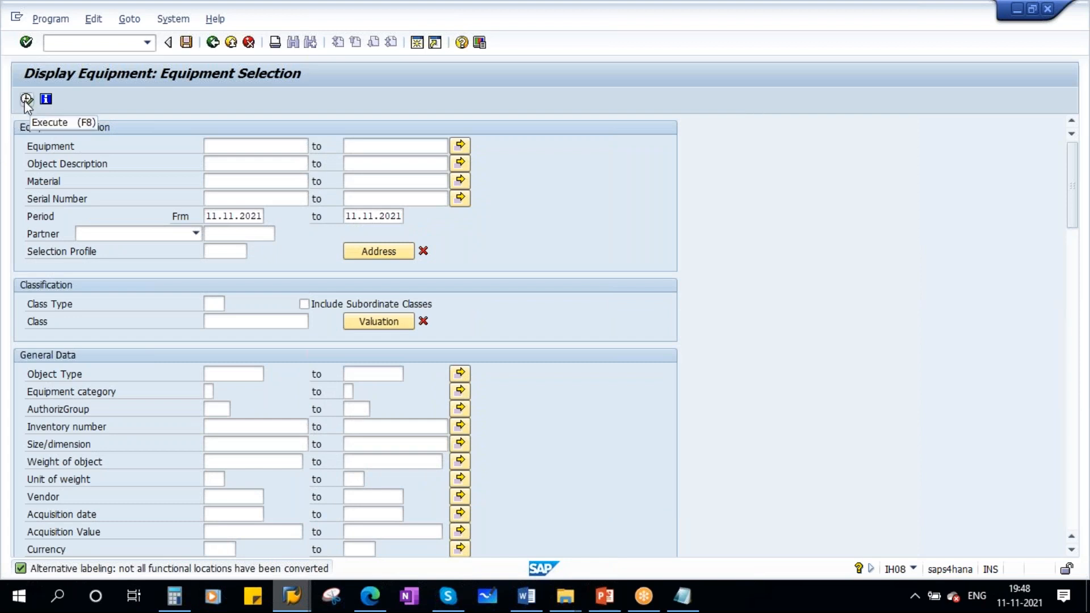
pyautogui.click(27, 100)
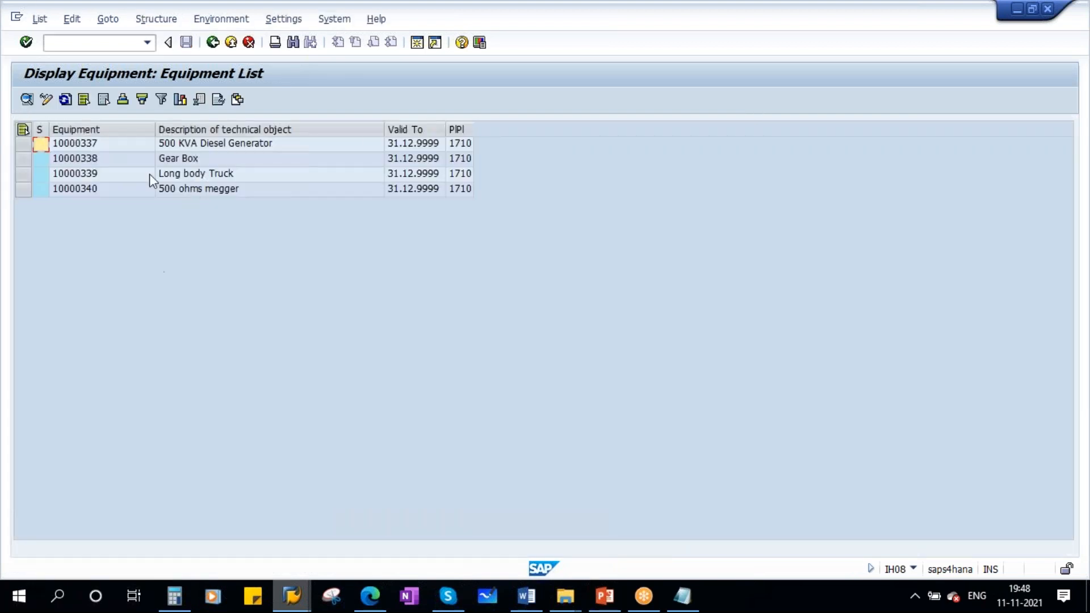
# - Narrow the Equipment column and review the numbers, descriptions and valid-to dates in the equipment list
pyautogui.moveTo(155, 130); pyautogui.dragTo(125, 131)
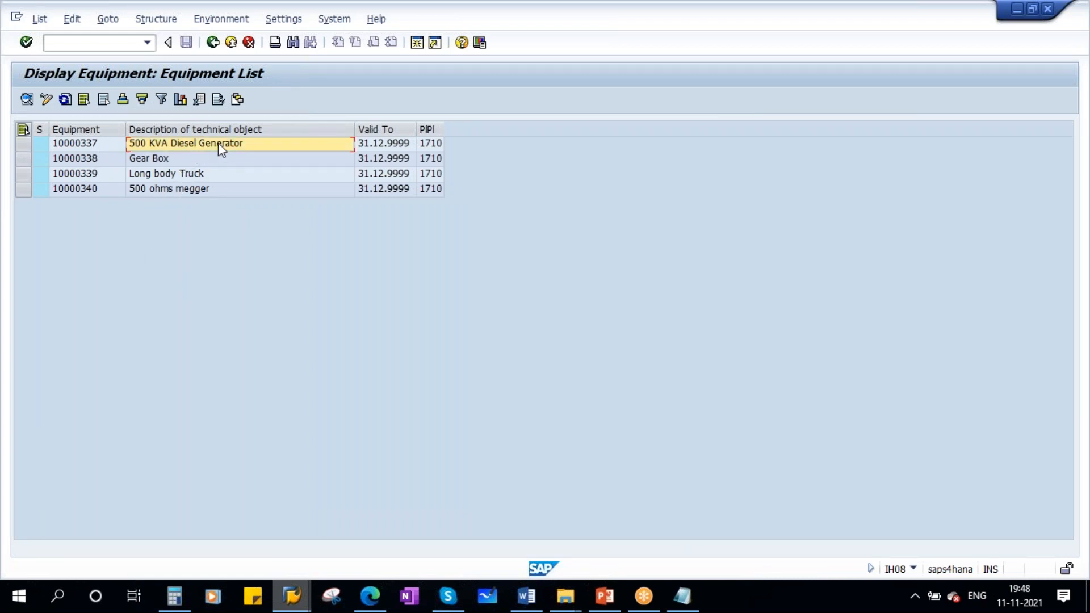
pyautogui.click(171, 158)
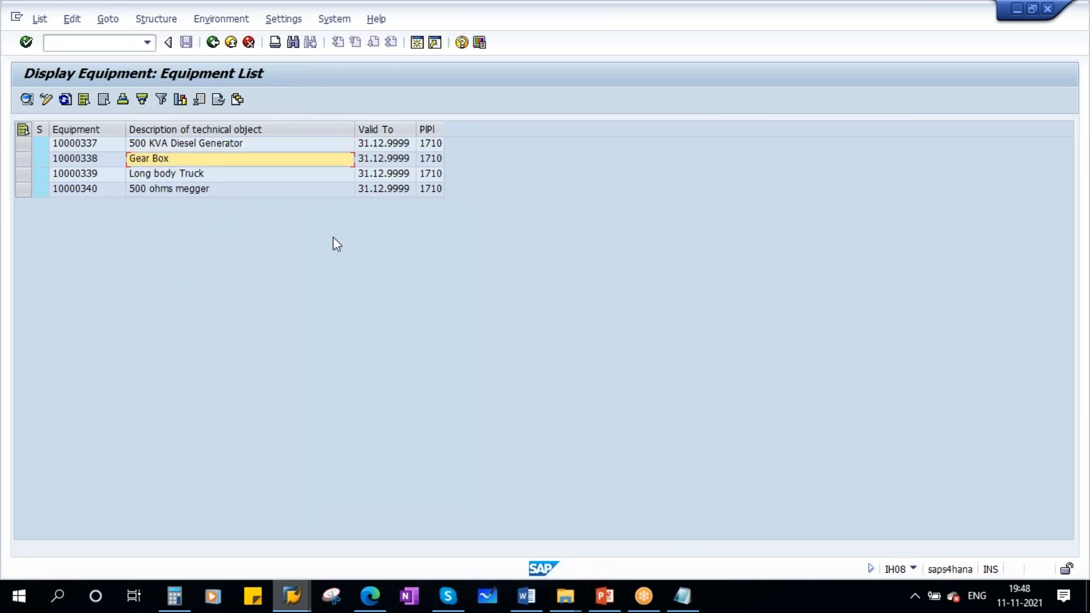
pyautogui.press('Down')
pyautogui.click(173, 184)
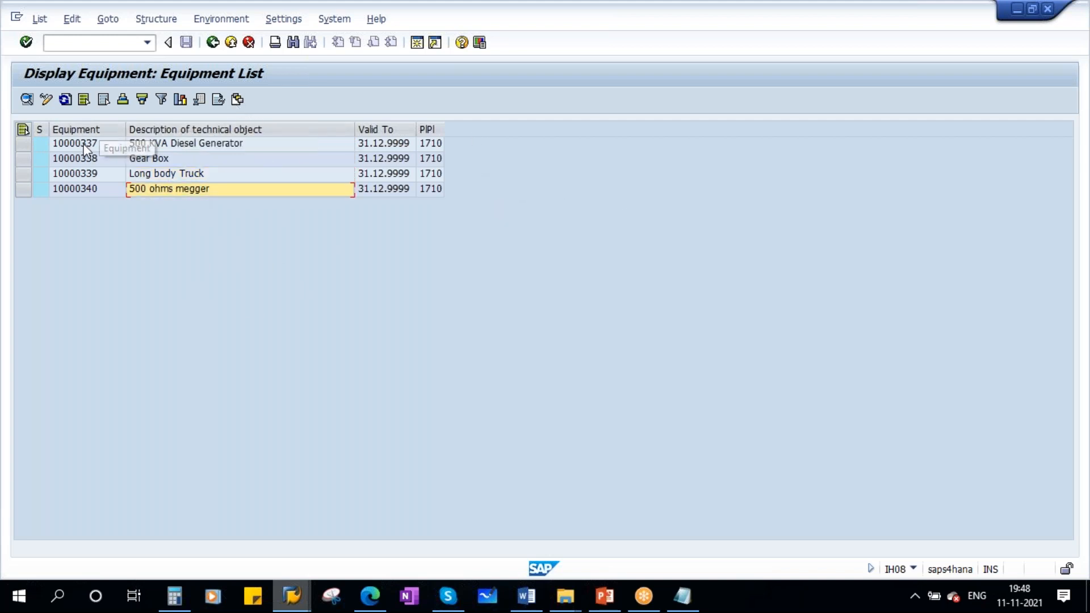
pyautogui.click(100, 130)
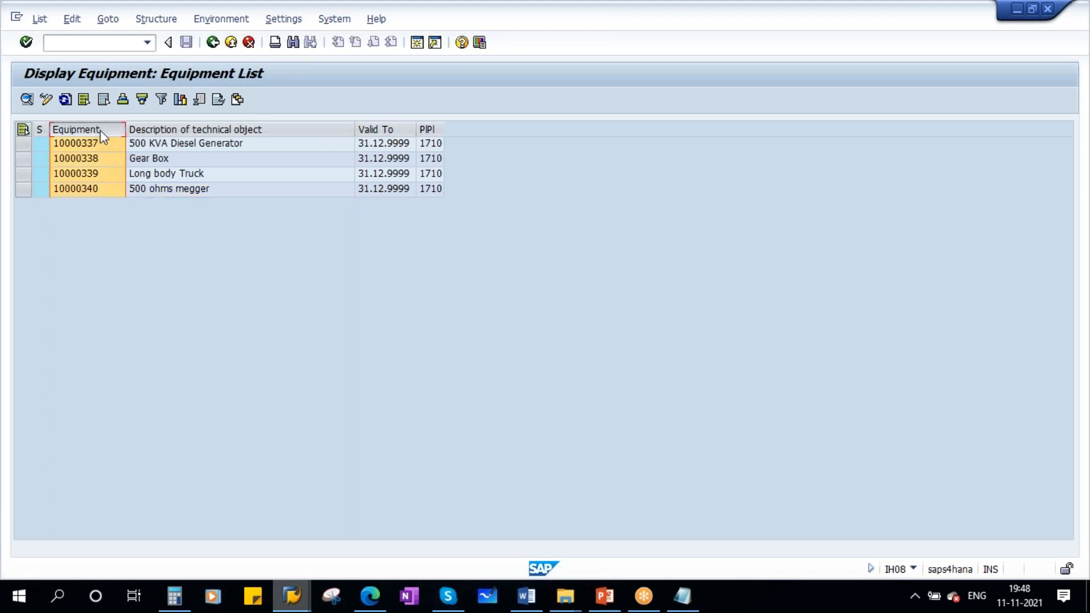
pyautogui.click(175, 129)
pyautogui.click(387, 131)
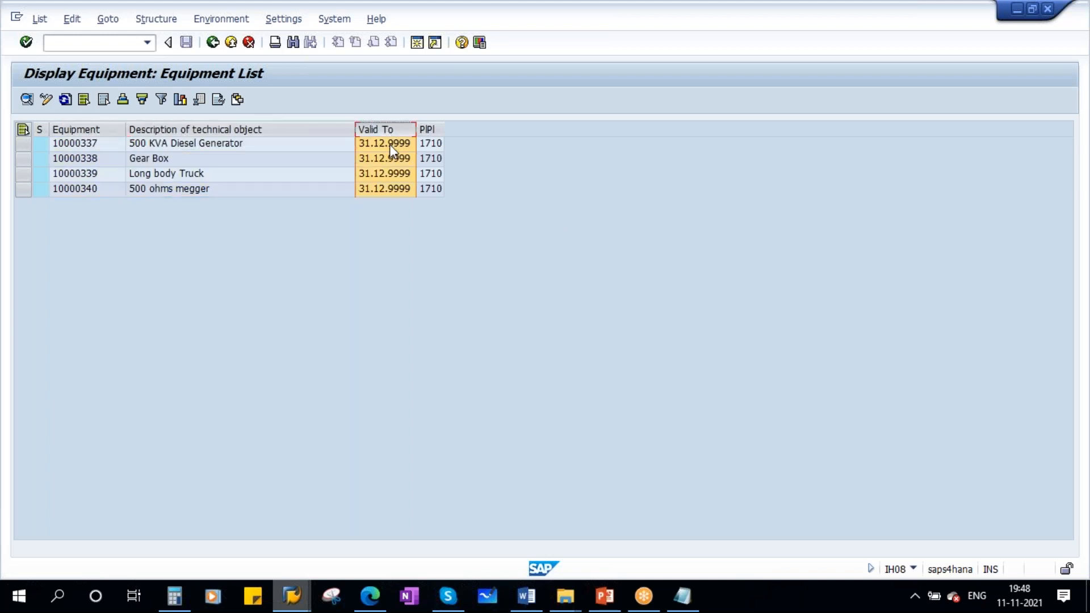
# - Widen the planning plant column to fit its heading and open the equipment list's current layout for changing
pyautogui.click(429, 129)
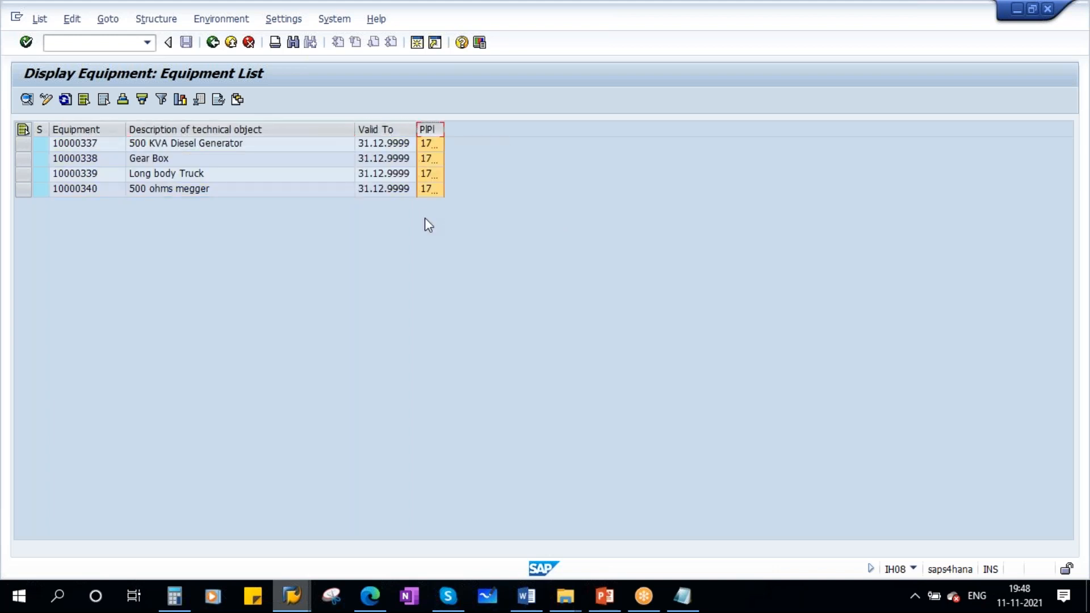
pyautogui.doubleClick(443, 129)
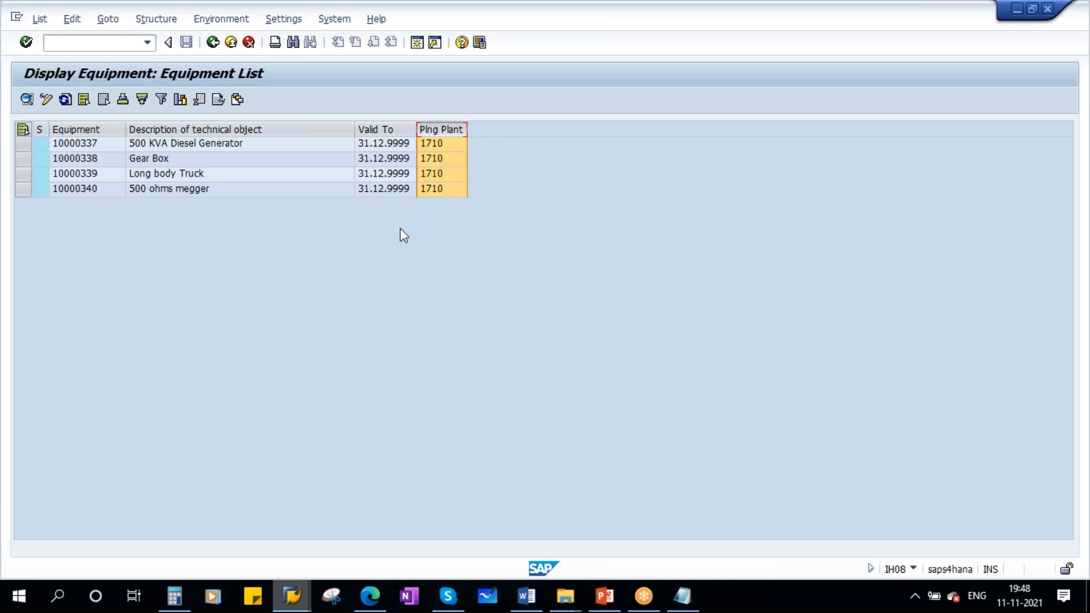
pyautogui.click(237, 100)
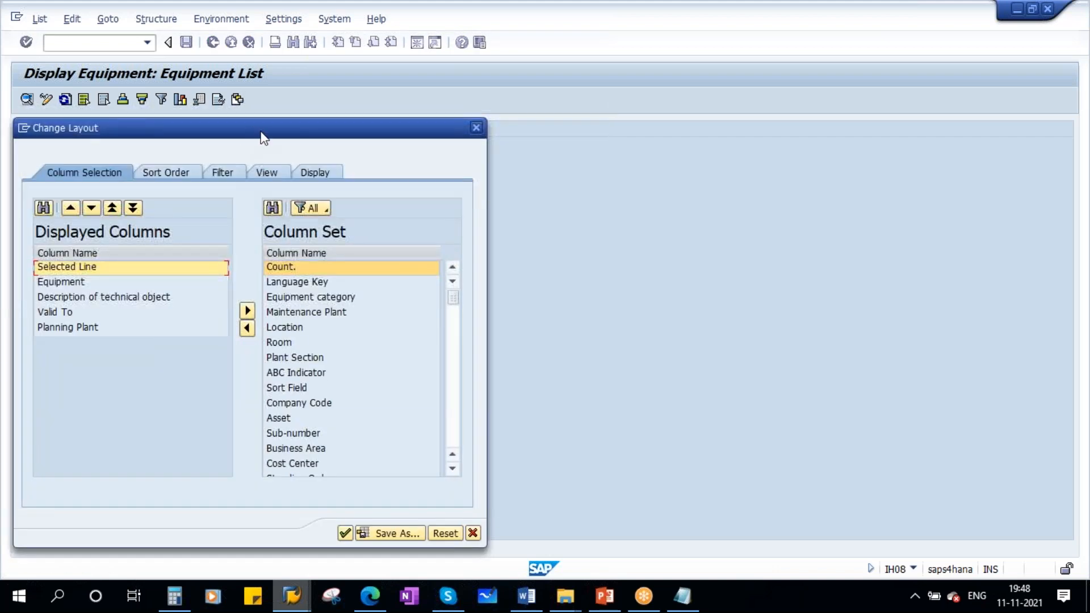
# - Add Equipment category to the displayed columns of the layout, placed before Valid To
pyautogui.moveTo(394, 132); pyautogui.dragTo(734, 126)
pyautogui.click(400, 276)
pyautogui.click(398, 291)
pyautogui.click(397, 305)
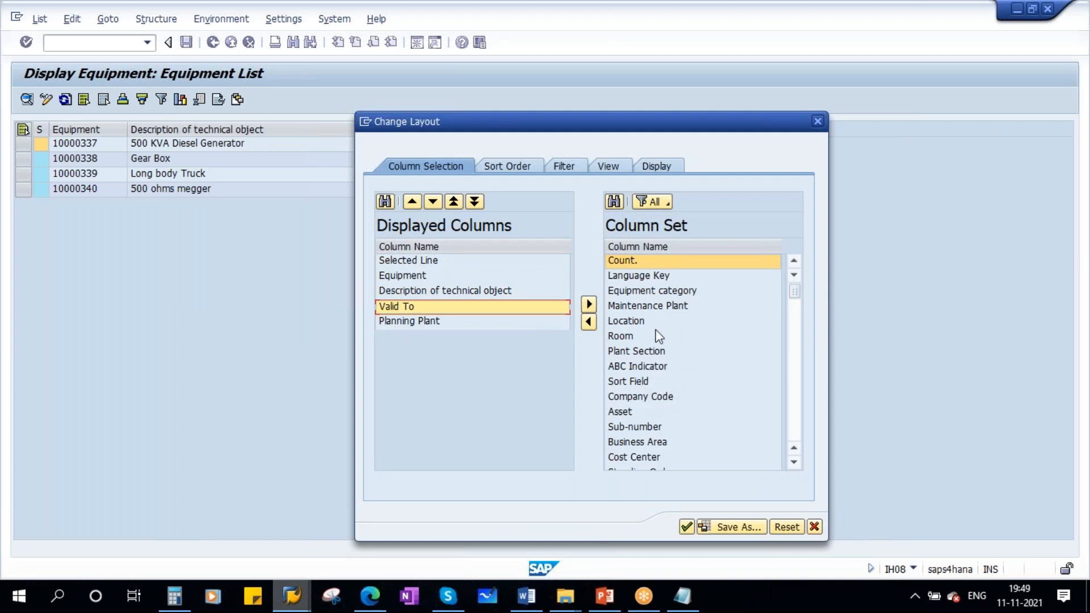
pyautogui.click(640, 293)
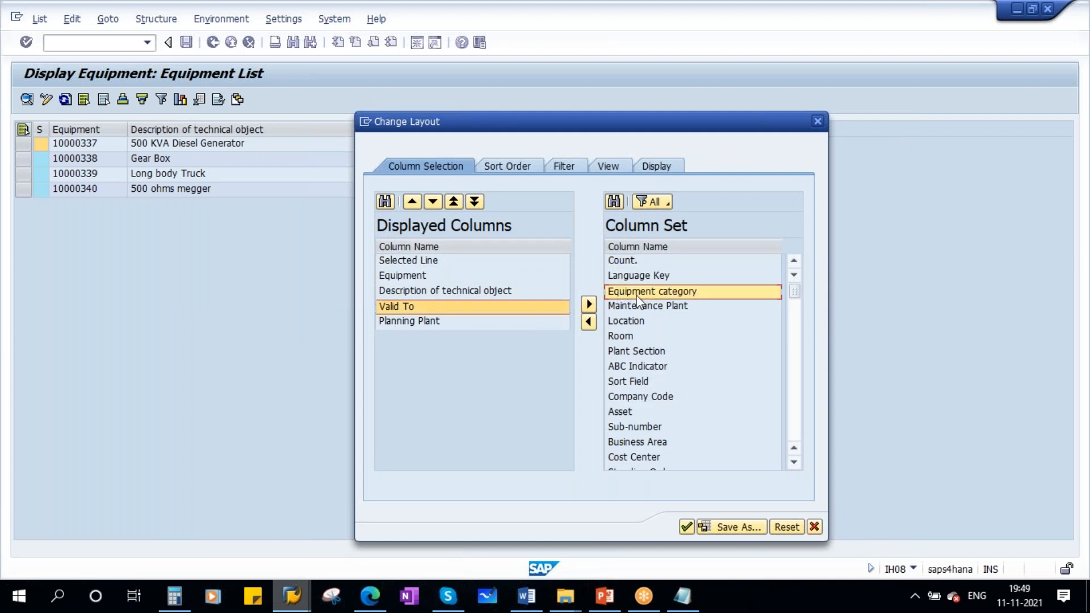
pyautogui.click(589, 323)
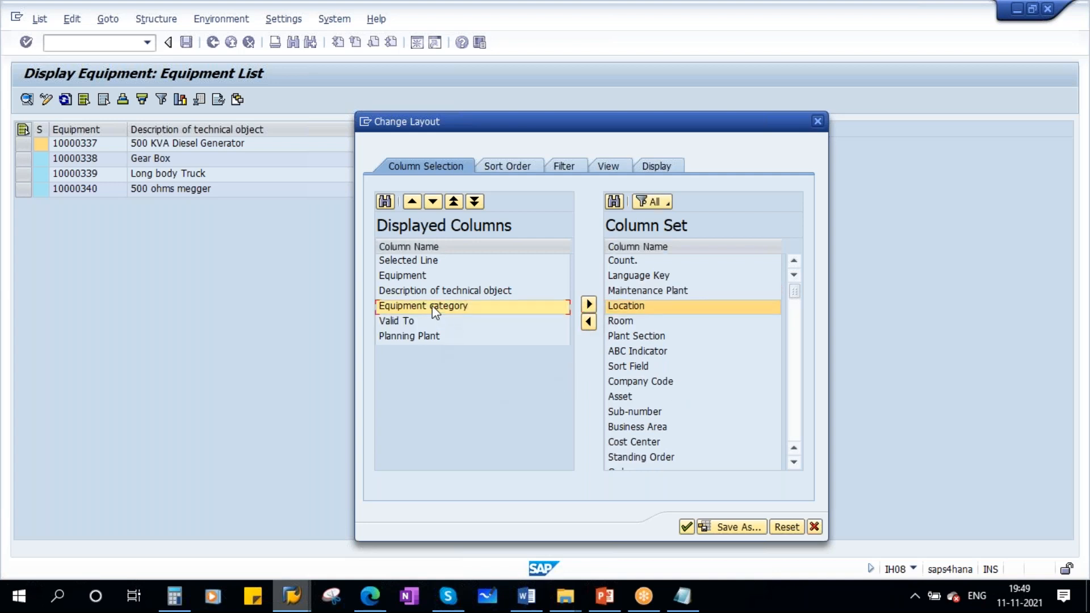
pyautogui.moveTo(435, 311)
pyautogui.mouseDown()
pyautogui.moveTo(426, 267)
pyautogui.moveTo(426, 315)
pyautogui.moveTo(447, 304)
pyautogui.moveTo(444, 321)
pyautogui.mouseUp()
# - Add Functional Location to the displayed columns, placed before Planning Plant
pyautogui.scroll(-6, 653, 409)
pyautogui.click(650, 397)
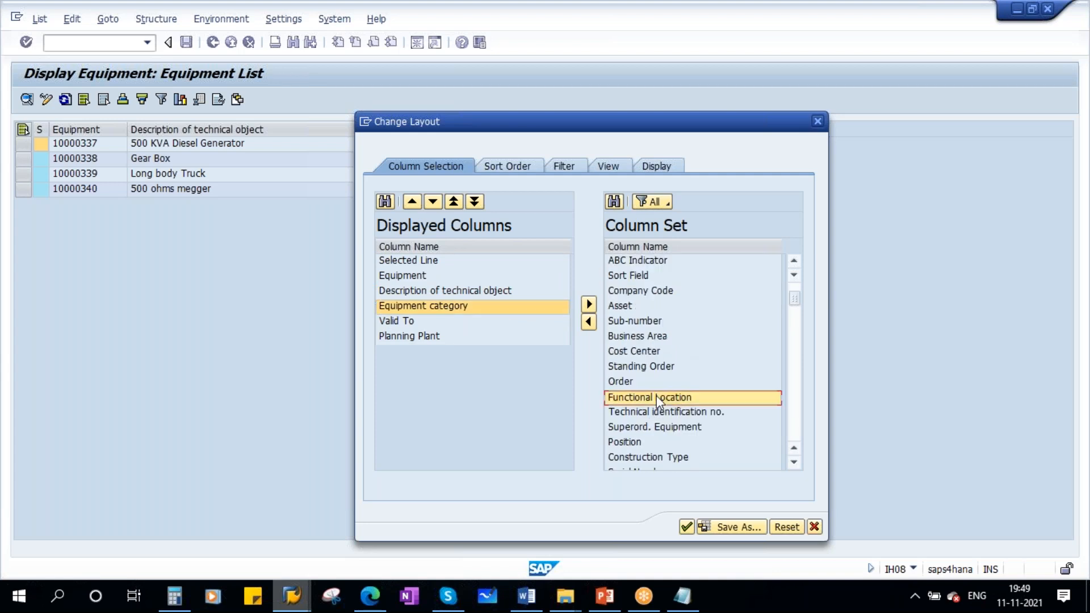
pyautogui.click(421, 336)
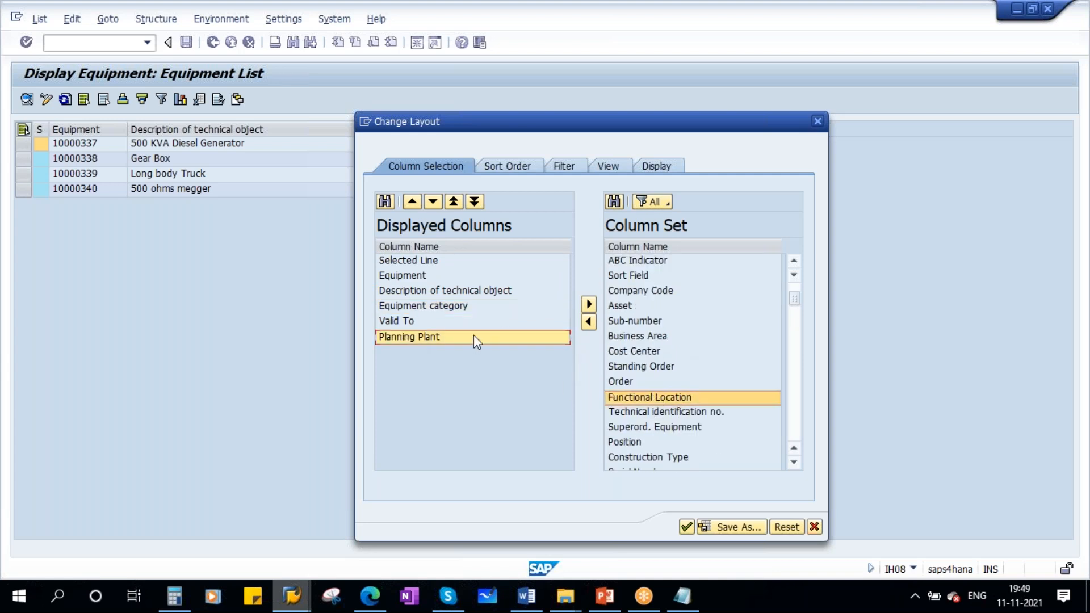
pyautogui.click(589, 321)
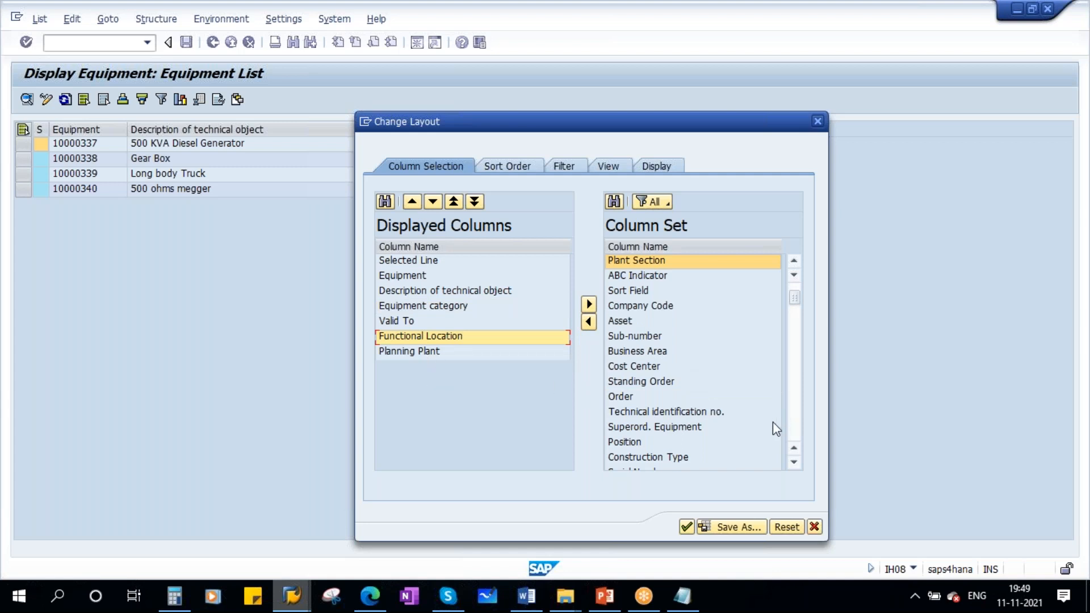
# - Find Created by in the column set and add it to the displayed columns before Planning Plant
pyautogui.scroll(-2, 721, 413)
pyautogui.scroll(-2, 722, 413)
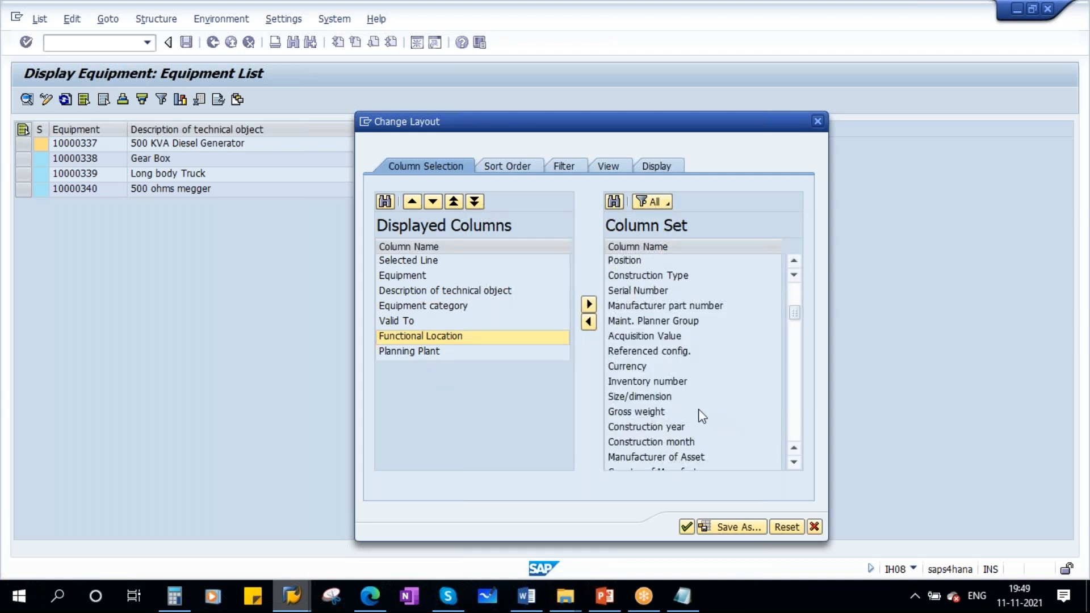
pyautogui.scroll(-2, 699, 409)
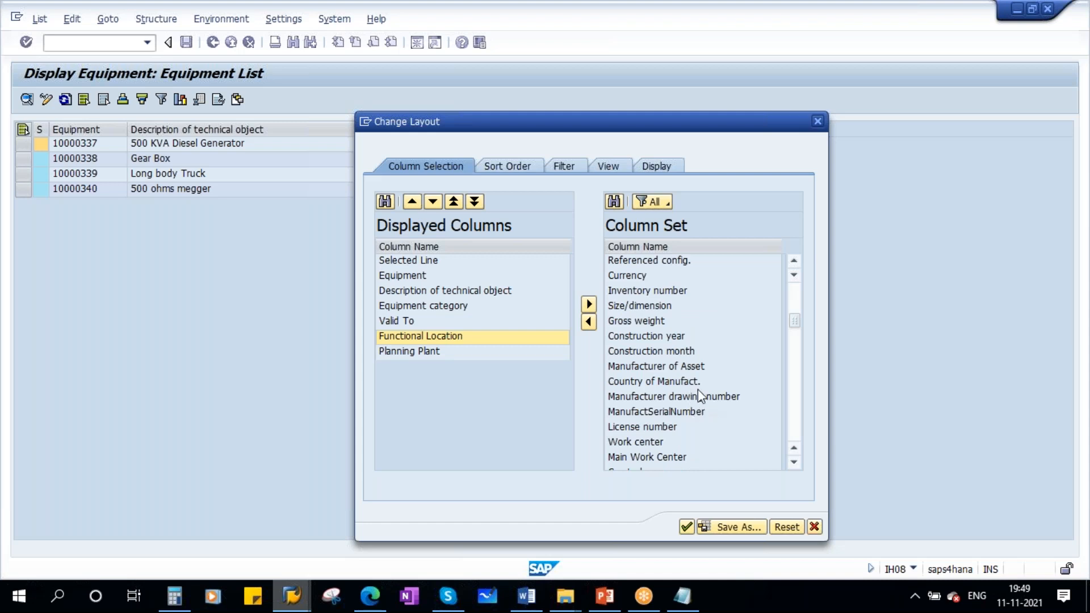
pyautogui.scroll(-4, 697, 389)
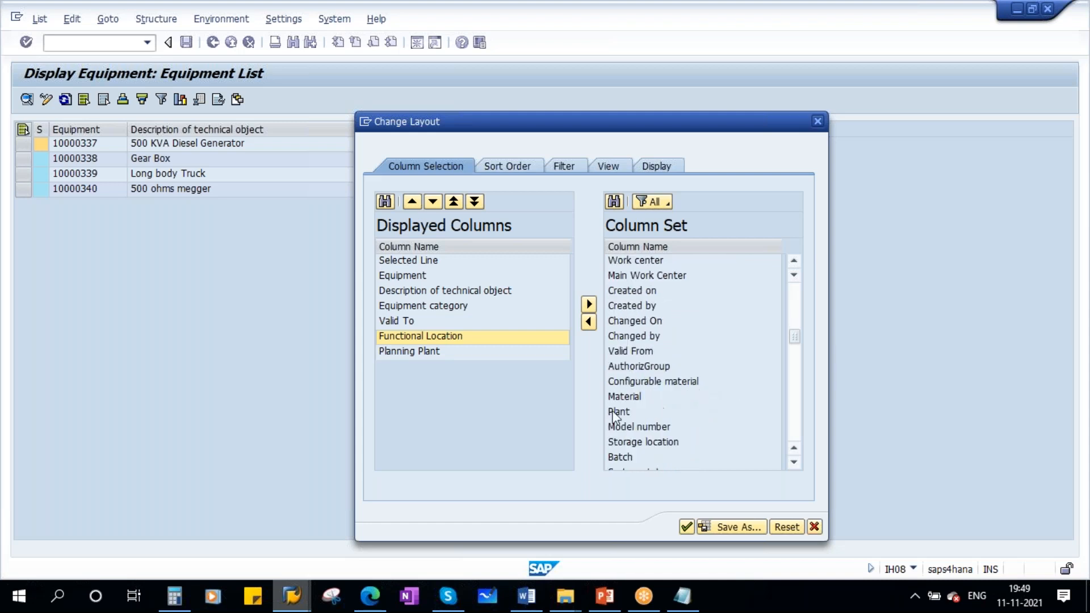
pyautogui.click(634, 308)
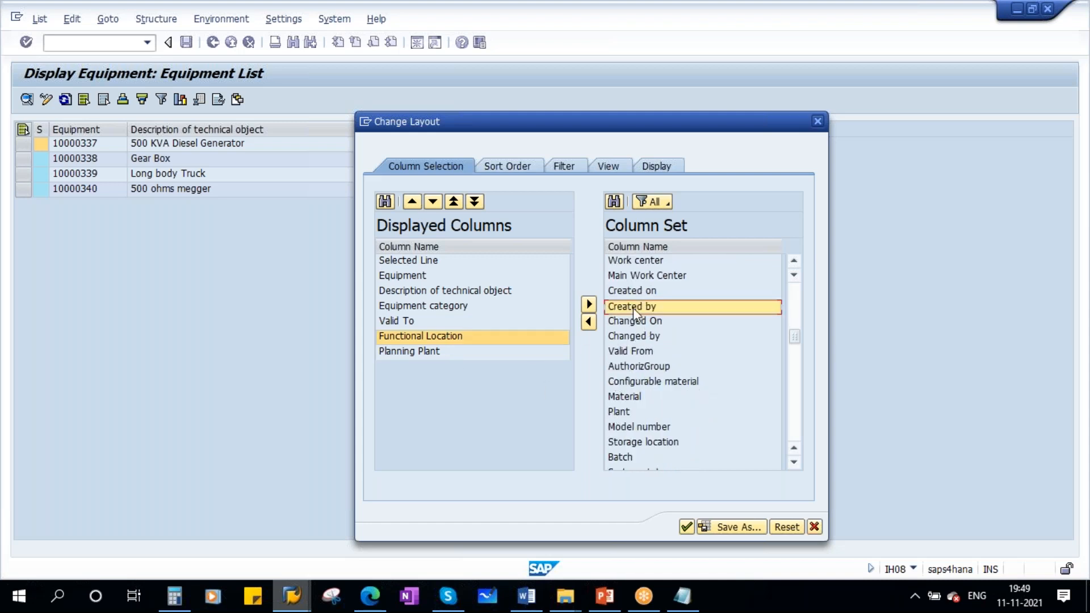
pyautogui.click(426, 352)
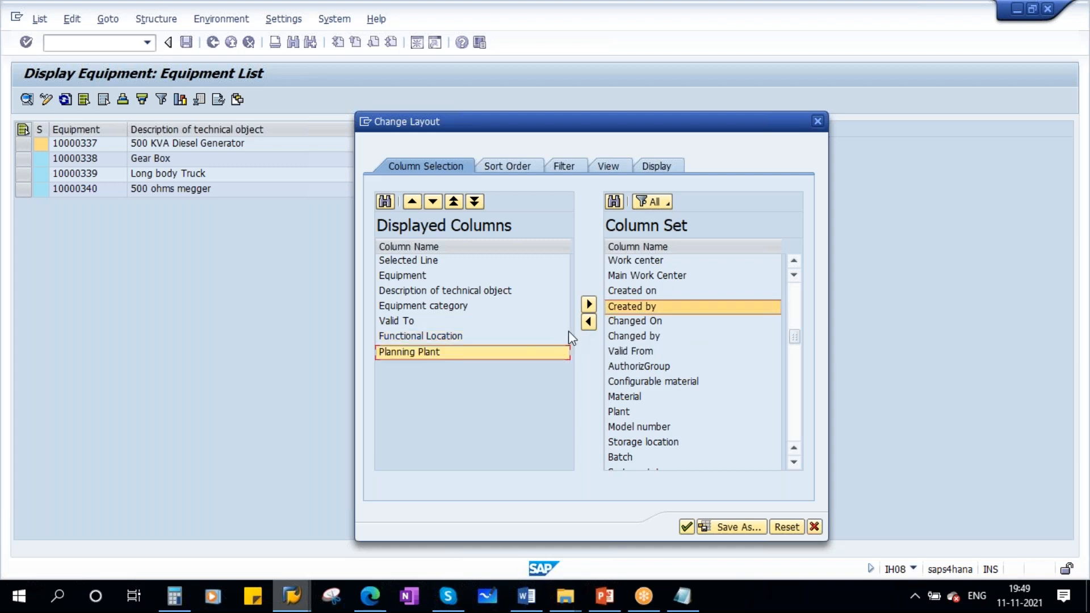
pyautogui.click(588, 304)
# - Sort the column set alphabetically and add Object Type to the displayed columns before Functional Location
pyautogui.scroll(-12, 732, 387)
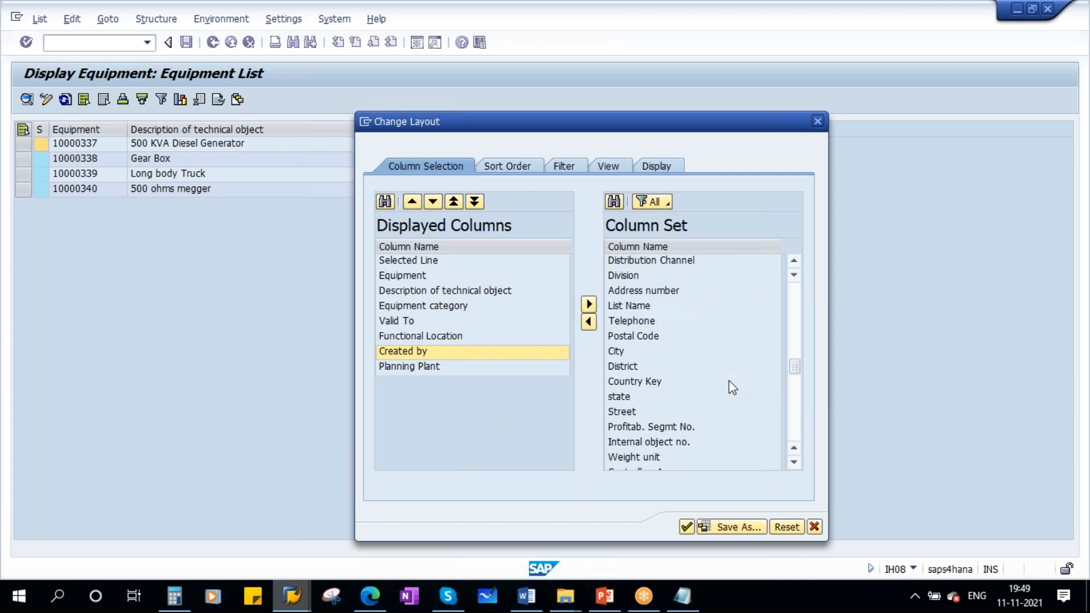
pyautogui.scroll(12, 701, 370)
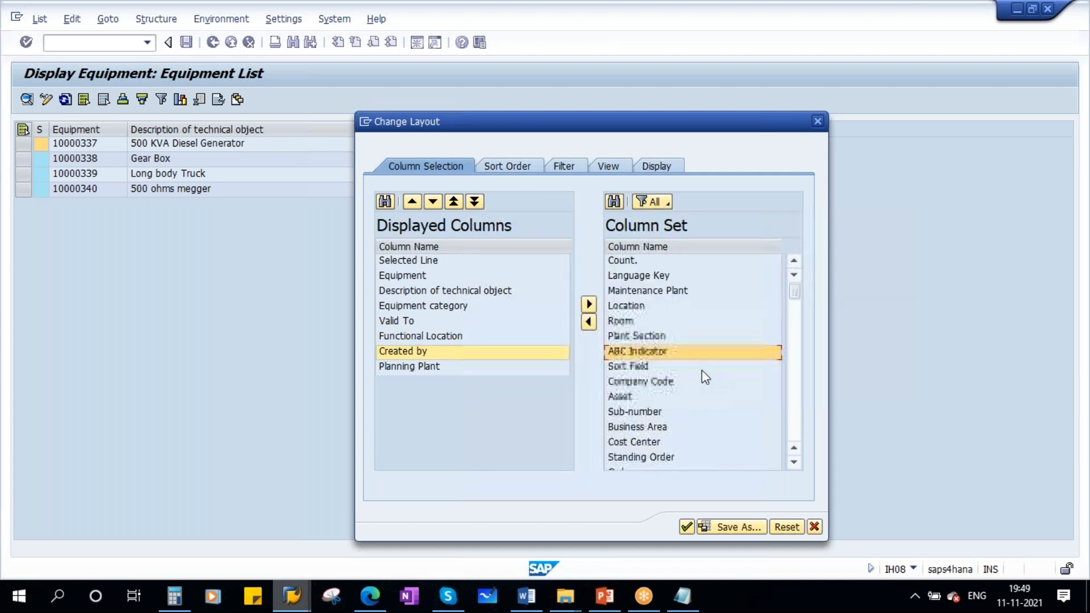
pyautogui.doubleClick(656, 246)
pyautogui.scroll(-2, 672, 375)
pyautogui.scroll(-12, 676, 389)
pyautogui.scroll(-4, 677, 389)
pyautogui.click(608, 425)
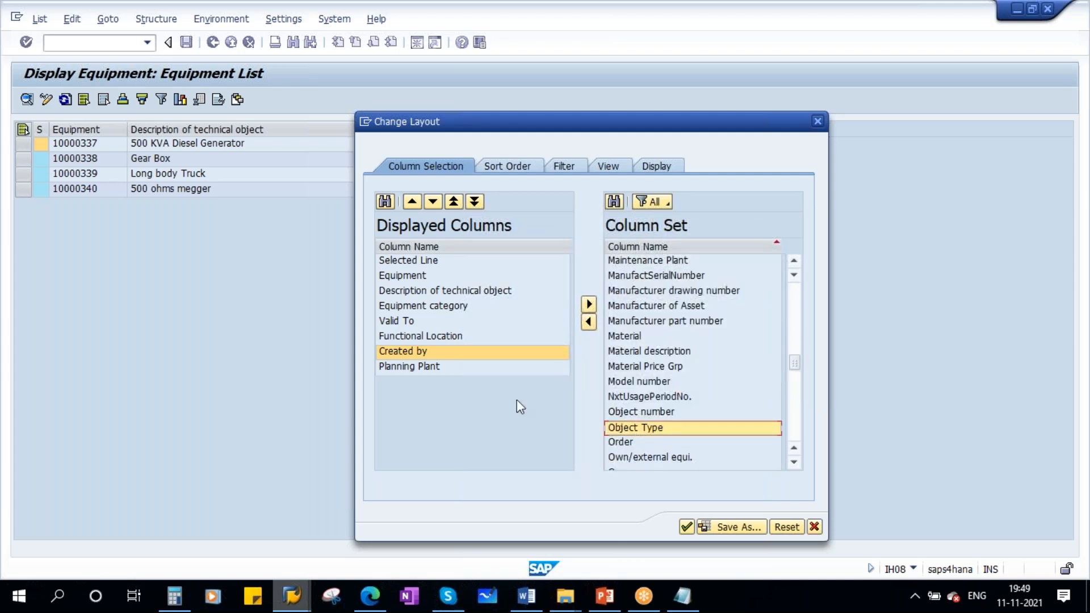
pyautogui.click(407, 337)
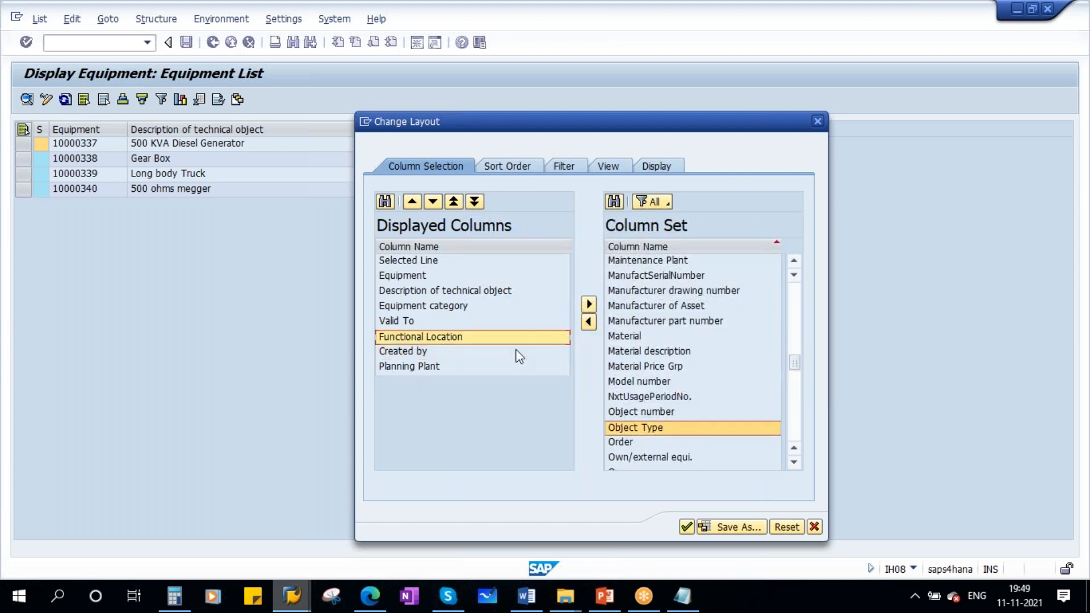
pyautogui.click(588, 321)
# - Apply the changed layout to the equipment list and widen the narrow equipment category column
pyautogui.scroll(-10, 687, 412)
pyautogui.scroll(-3, 684, 411)
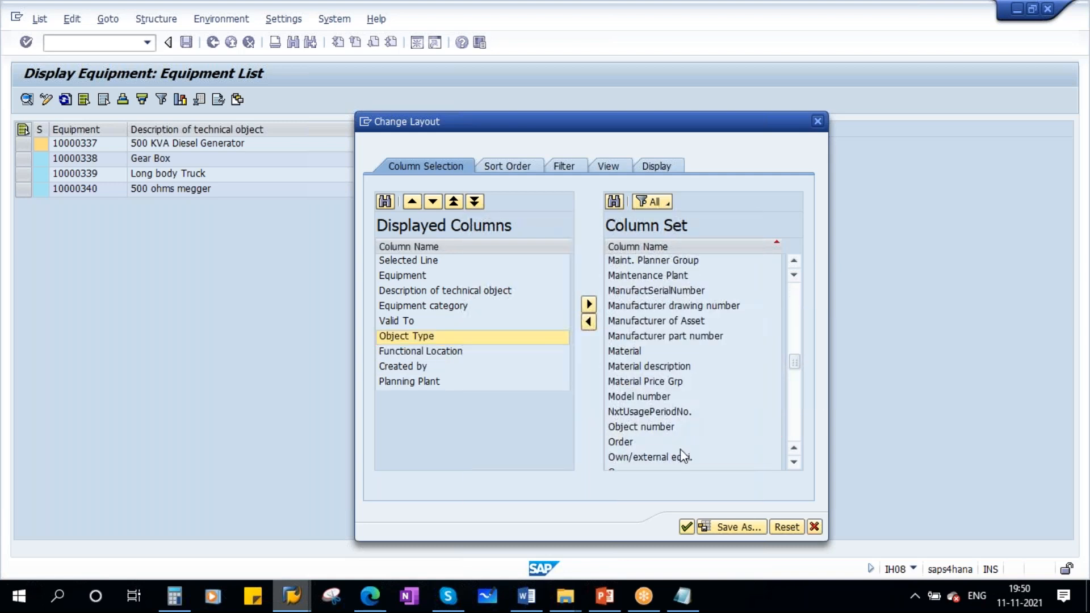
pyautogui.click(686, 527)
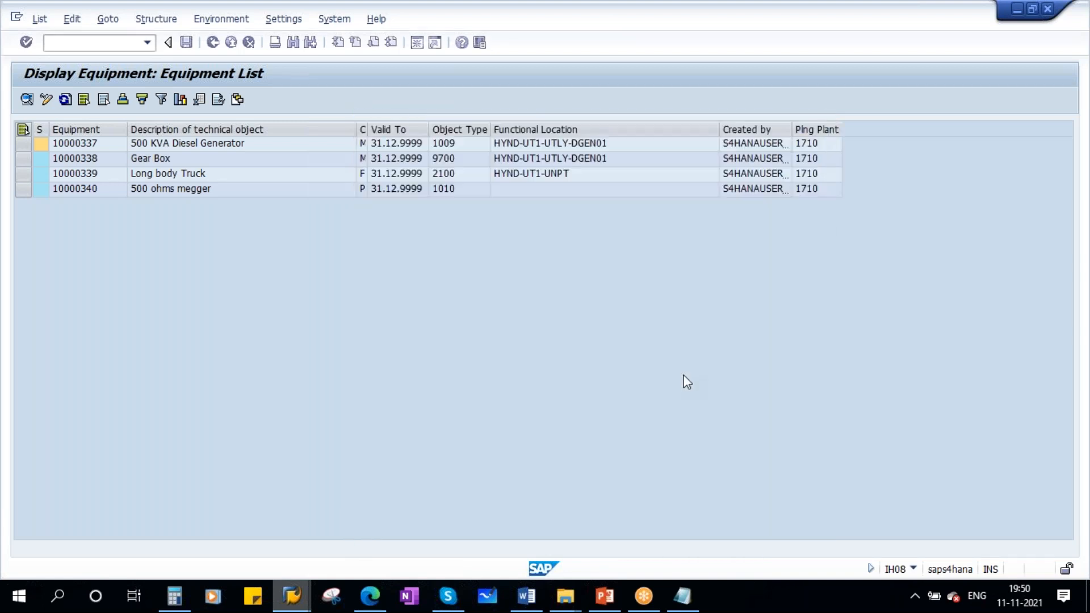
pyautogui.moveTo(369, 126); pyautogui.dragTo(399, 251)
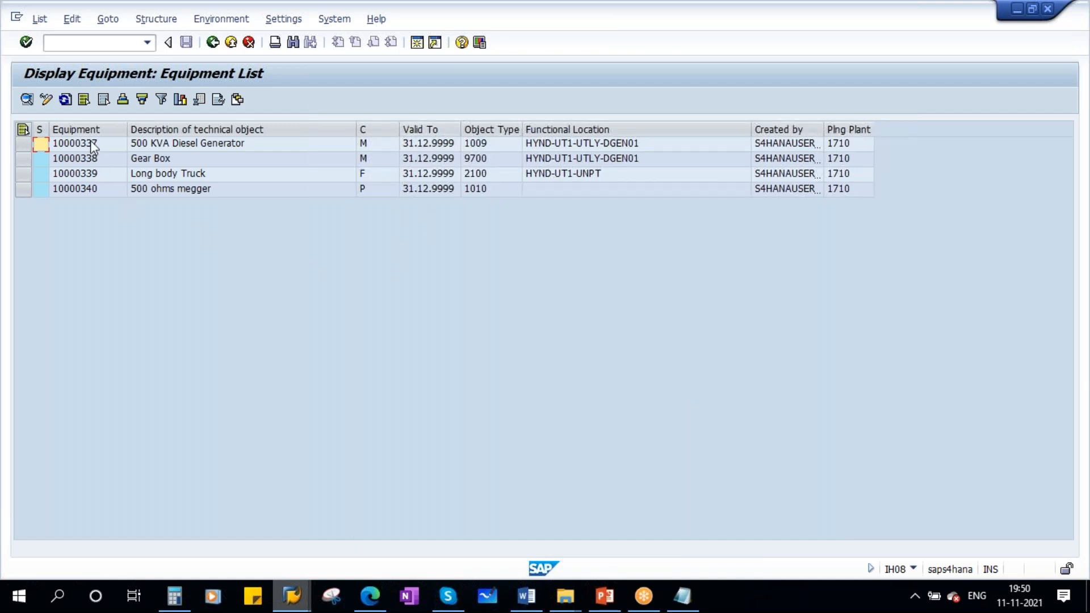
# - Move the equipment category column before the description and the Functional Location column before Valid To
pyautogui.click(235, 134)
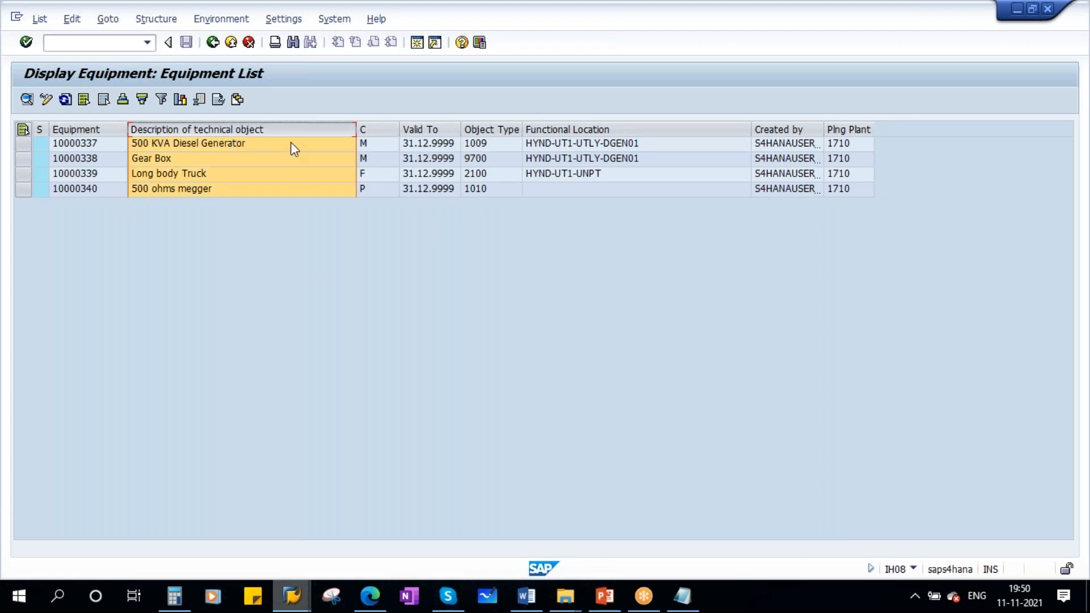
pyautogui.click(366, 133)
pyautogui.moveTo(367, 137); pyautogui.dragTo(141, 144)
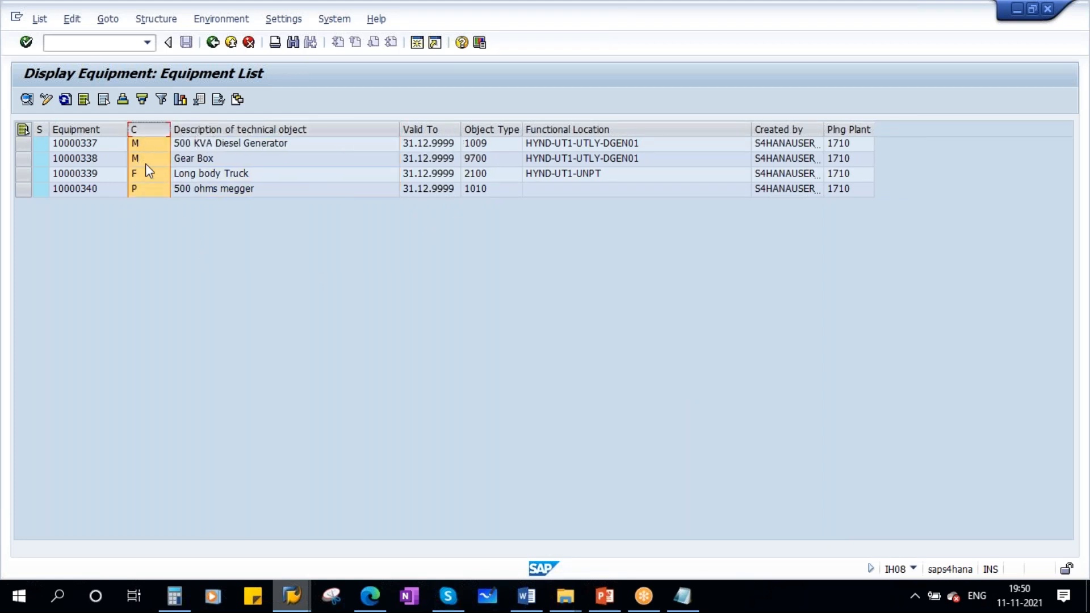
pyautogui.click(317, 129)
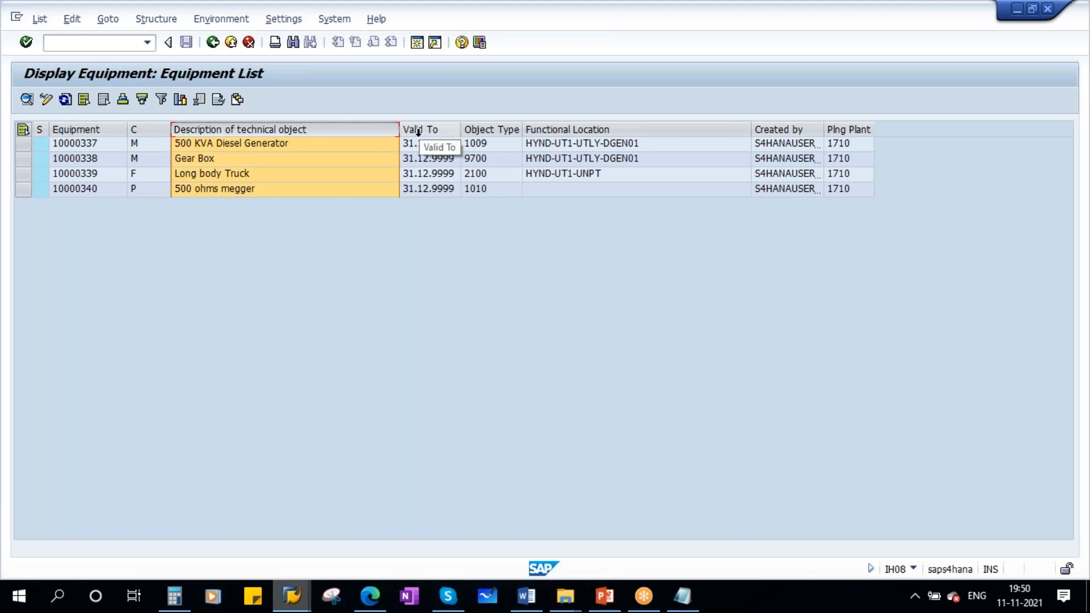
pyautogui.click(592, 134)
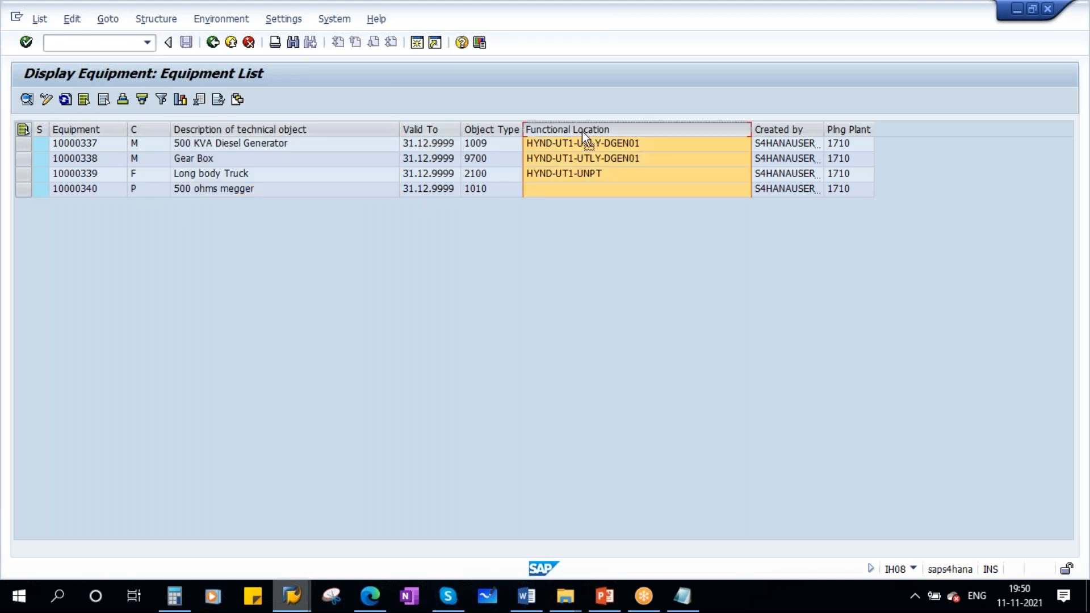
pyautogui.moveTo(418, 132); pyautogui.dragTo(419, 133)
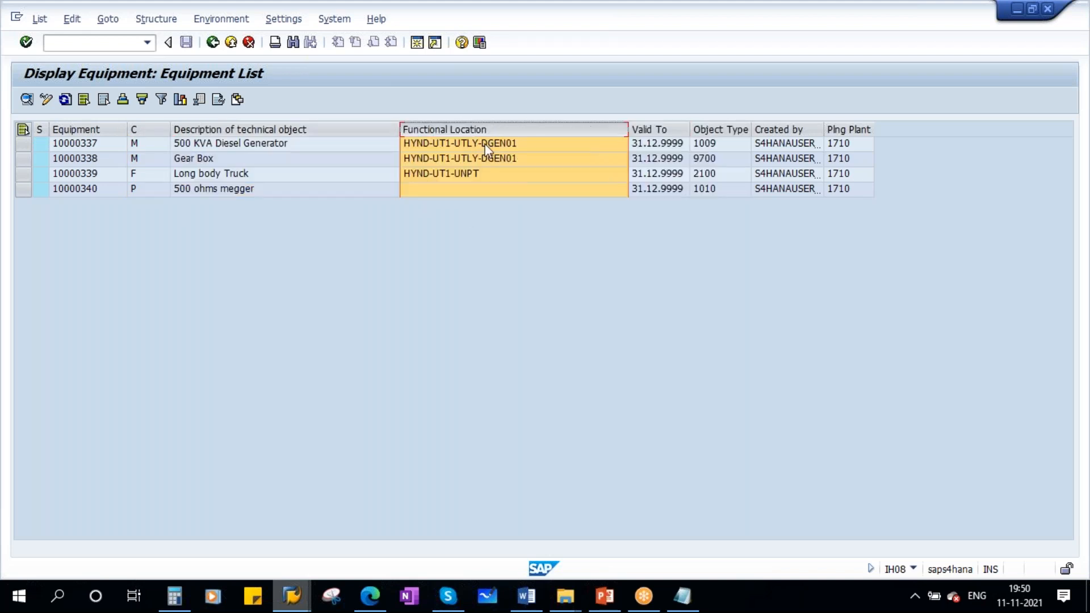
# - Move the planning plant column directly after the description, followed by Object Type, both ahead of Functional Location
pyautogui.click(797, 143)
pyautogui.click(846, 135)
pyautogui.moveTo(846, 135); pyautogui.dragTo(419, 142)
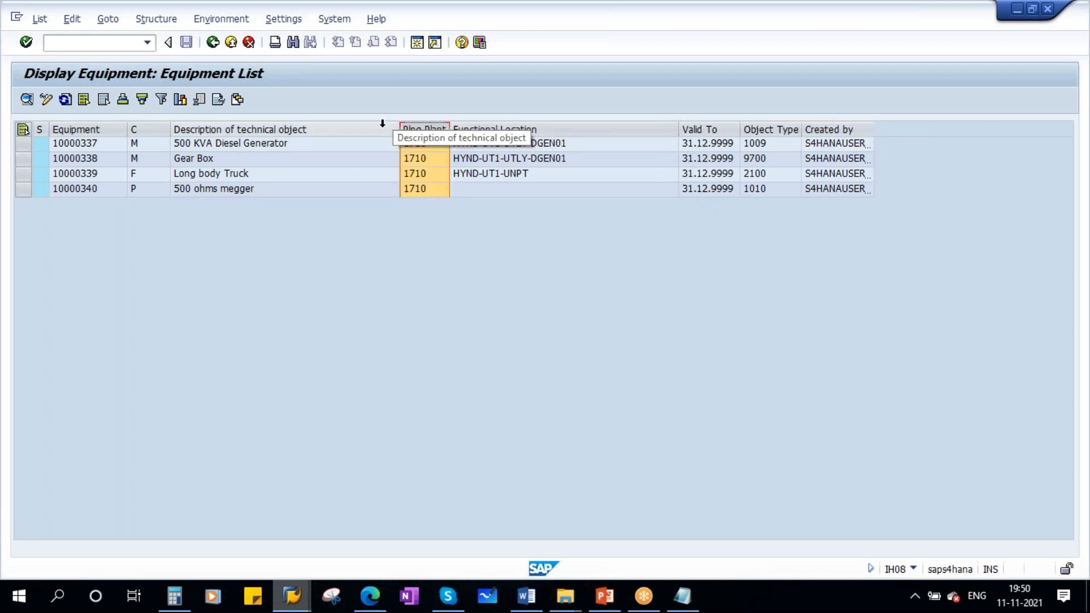
pyautogui.click(488, 129)
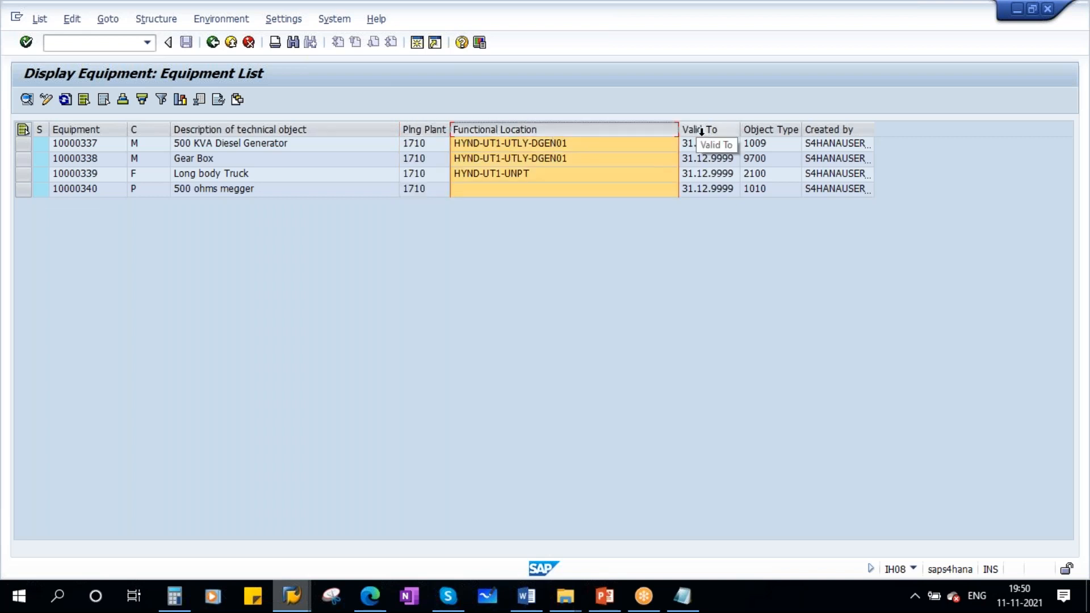
pyautogui.click(837, 130)
pyautogui.click(765, 131)
pyautogui.moveTo(767, 134); pyautogui.dragTo(465, 139)
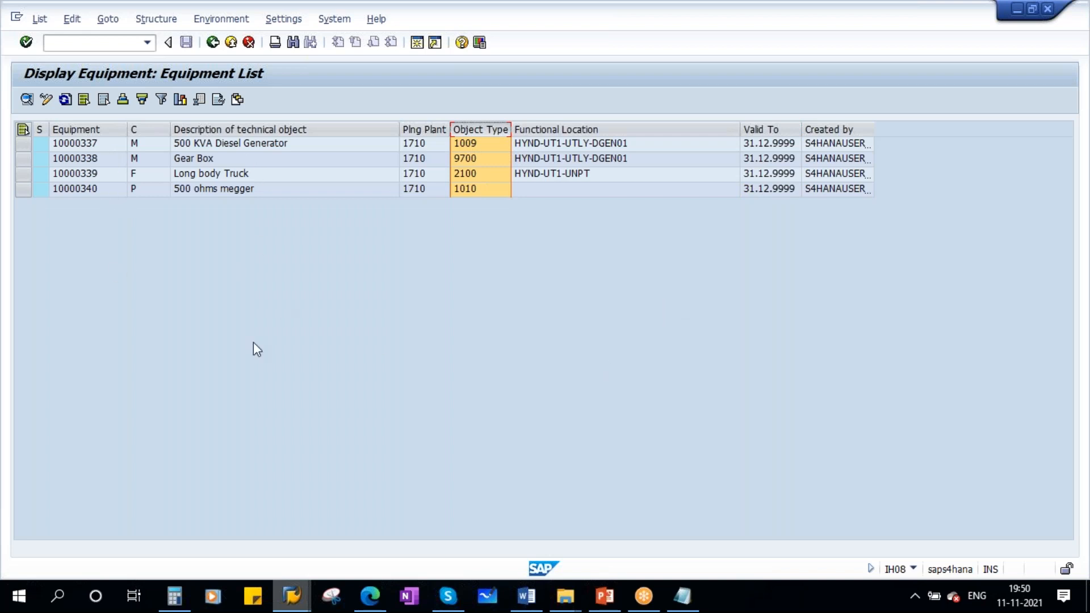
# - Switch to the SAP PM Equipment presentation in PowerPoint and view slide 19 on customizing and slide 20 on equipment settings
pyautogui.click(604, 596)
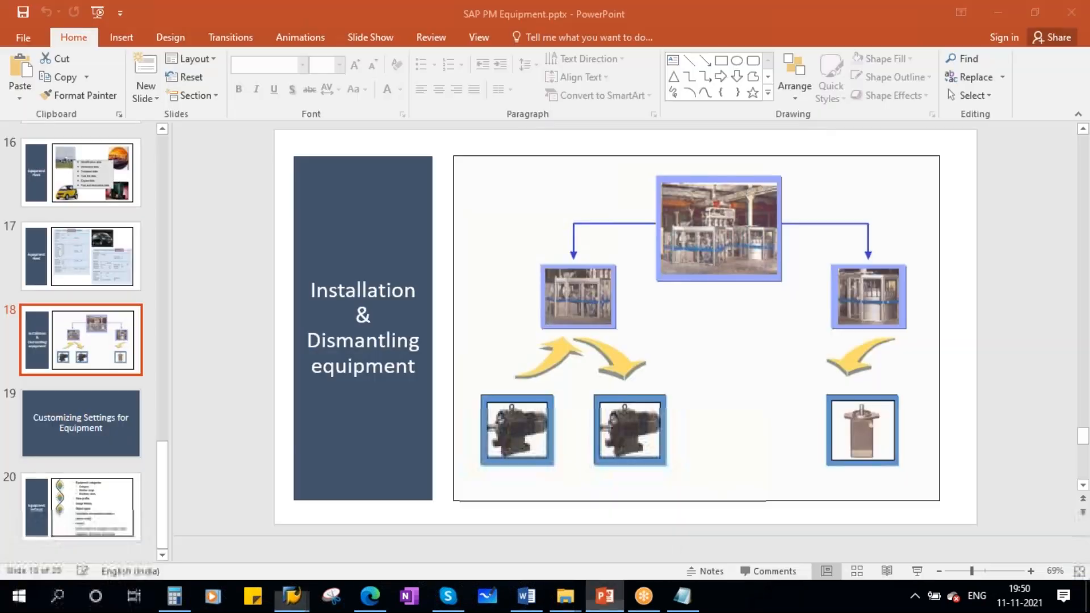
pyautogui.click(67, 430)
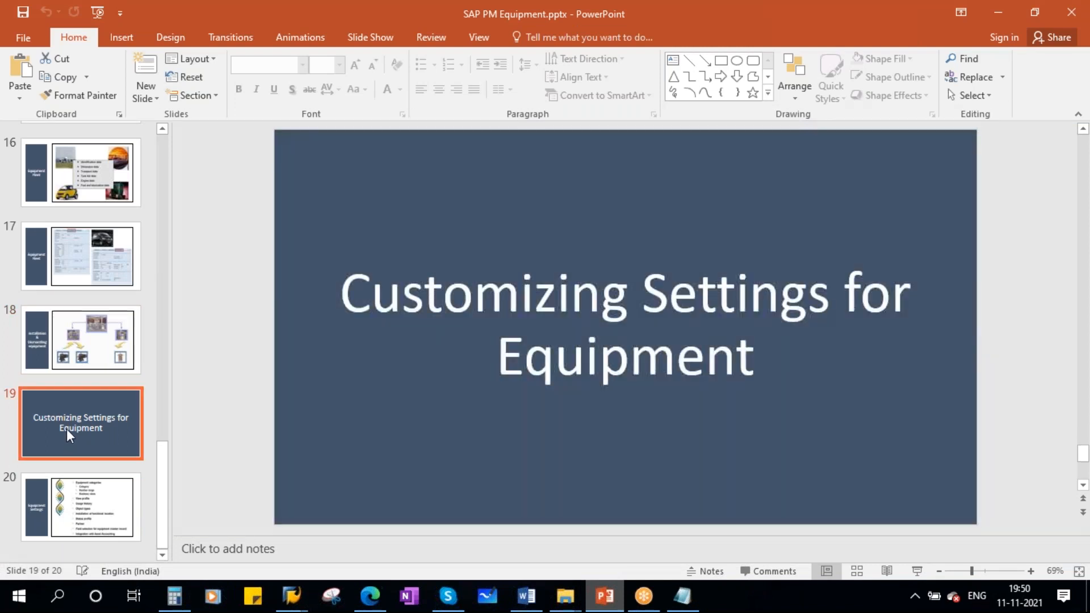
pyautogui.click(103, 505)
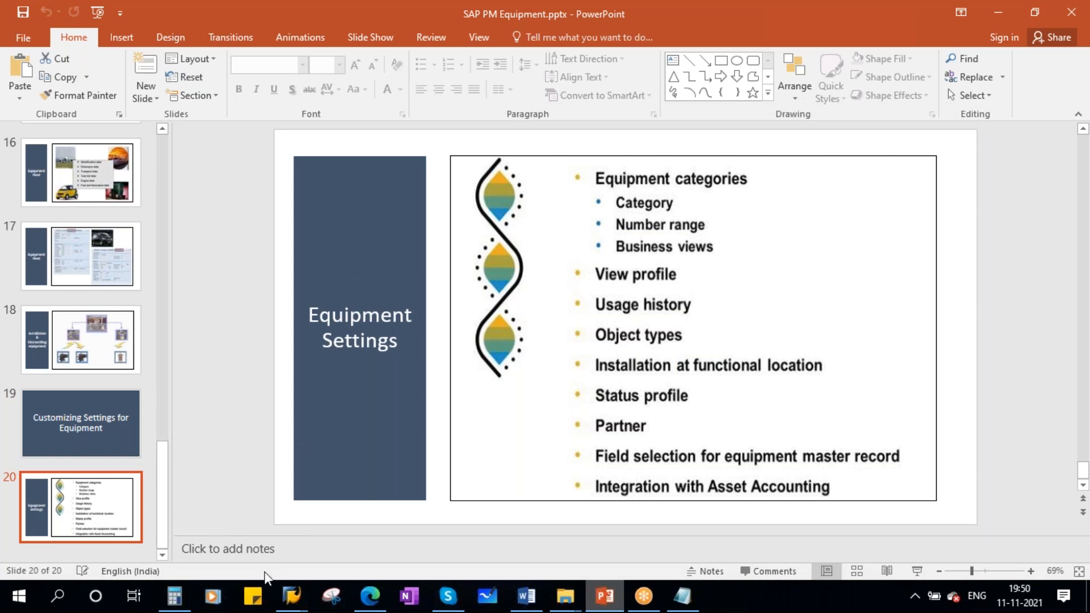
# - Switch back to the SAP equipment list session and start transaction IE02 for changing equipment
pyautogui.moveTo(291, 595)
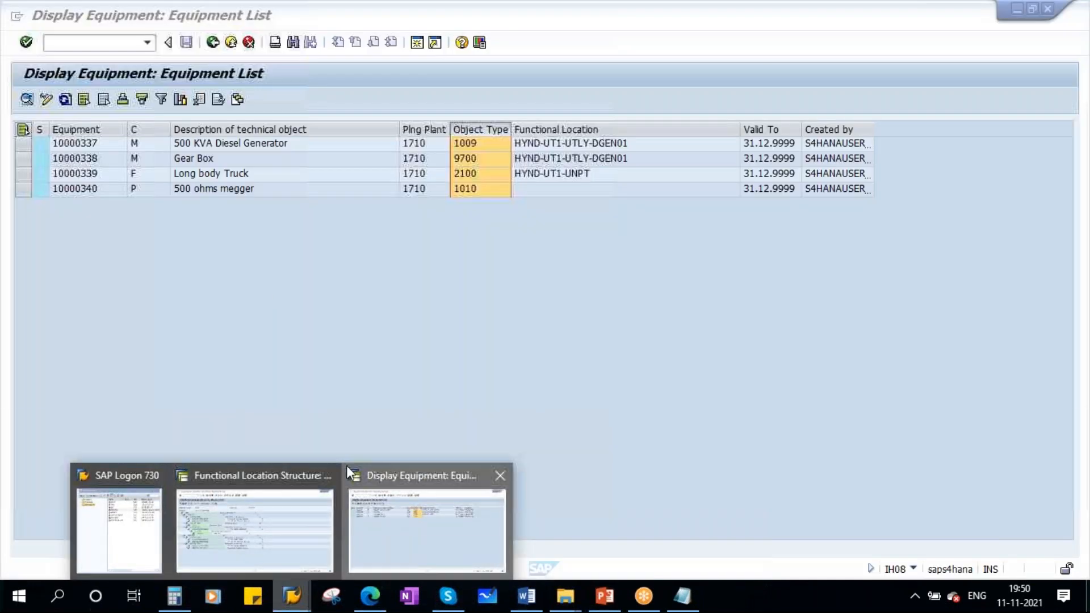
pyautogui.click(400, 511)
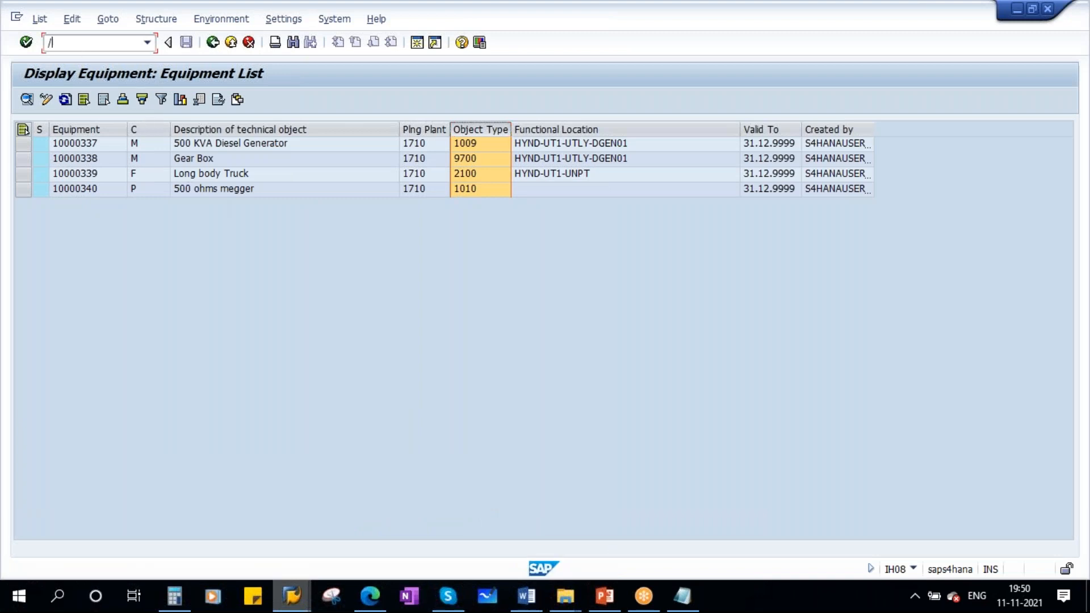
pyautogui.press('Return')
pyautogui.press('Return')
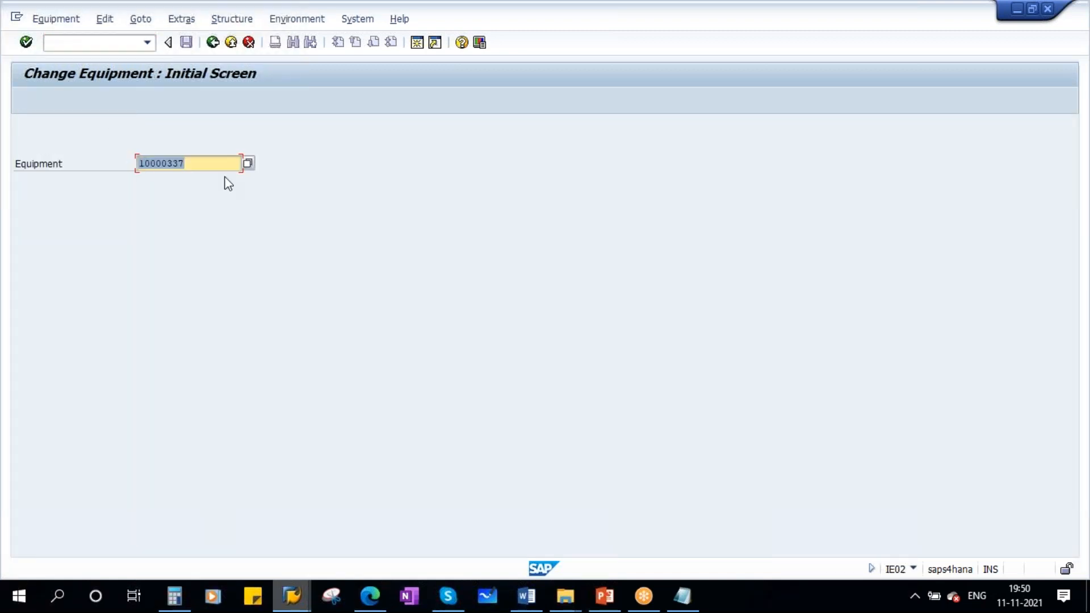
# - Open equipment 10000337 for changing and check its equipment category in the header
pyautogui.press('Return')
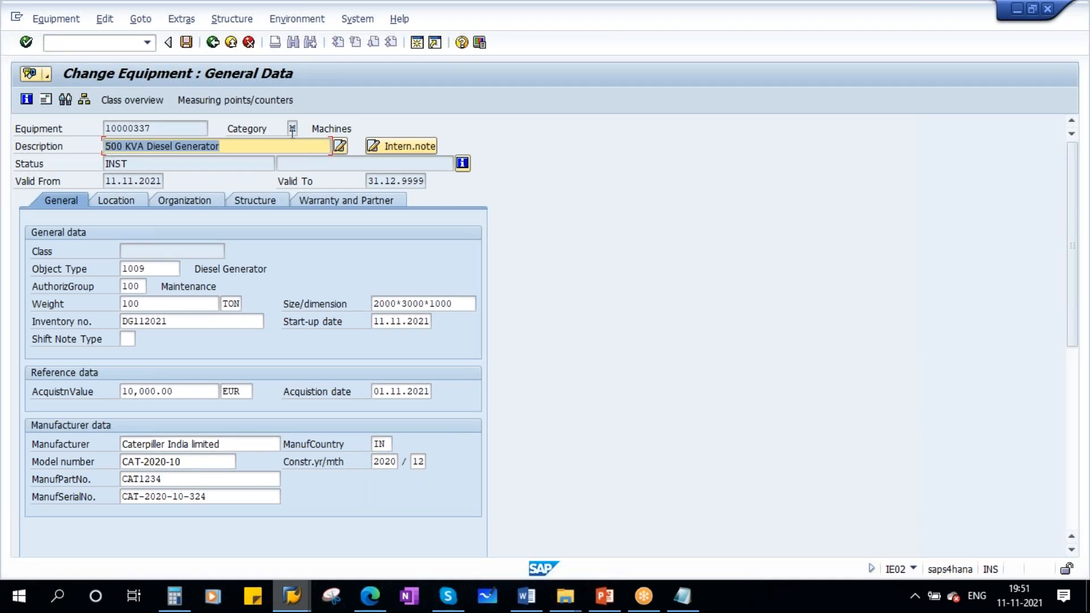
pyautogui.click(291, 129)
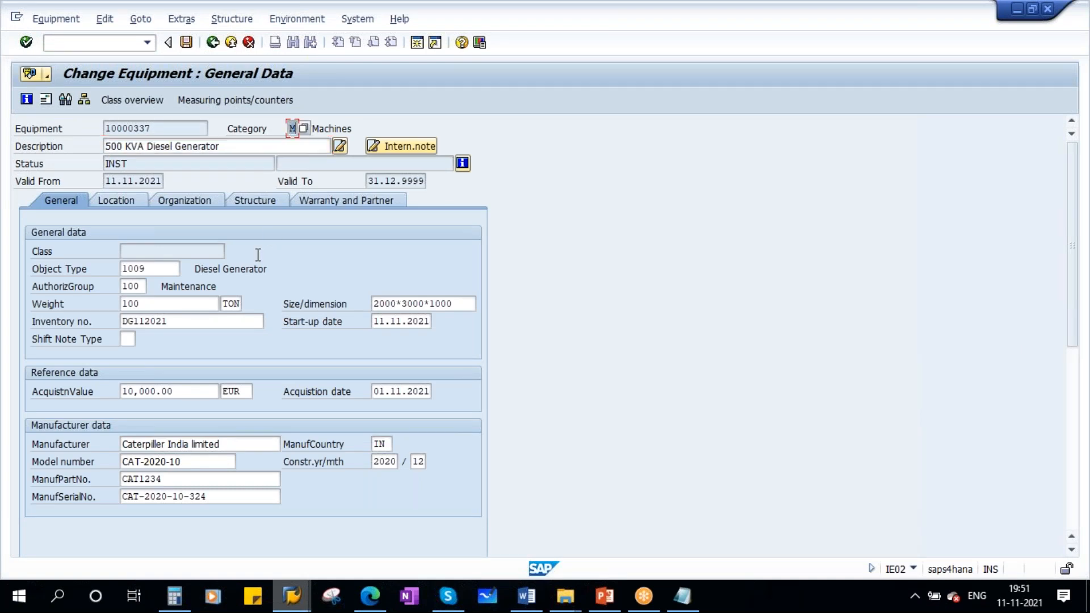
pyautogui.click(323, 129)
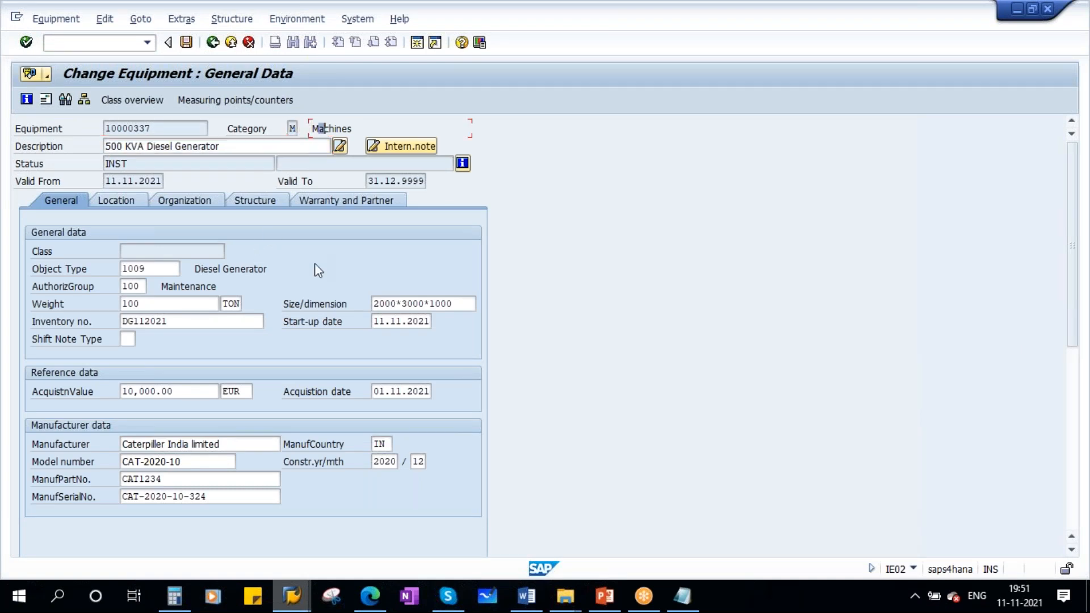
# - Switch to the functional location structure list session, start transaction SPRO and open the SAP Reference IMG
pyautogui.click(289, 594)
pyautogui.click(220, 506)
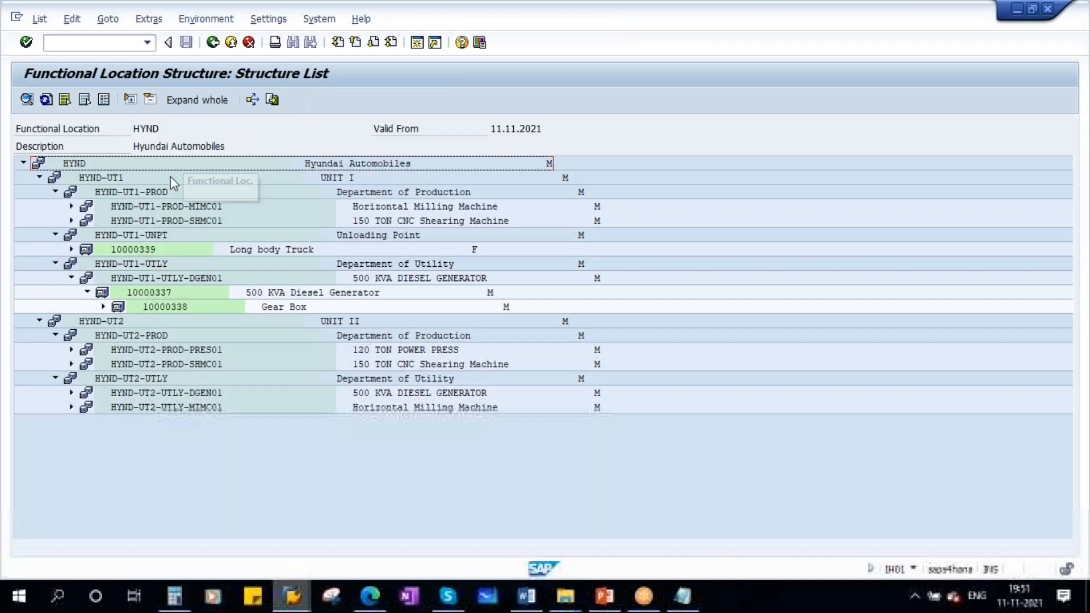
pyautogui.click(59, 44)
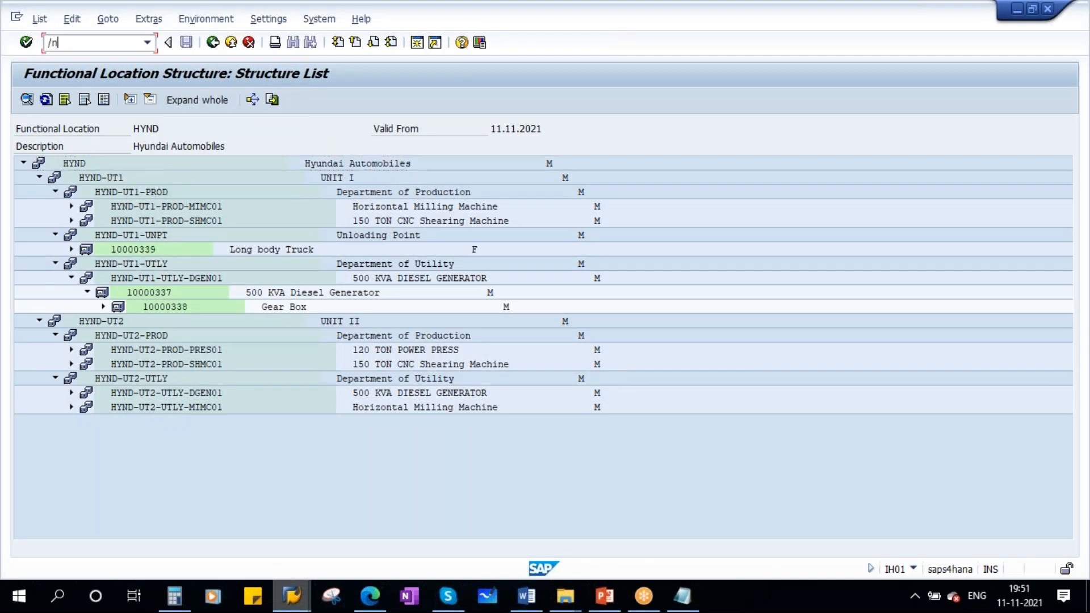
pyautogui.press('Return')
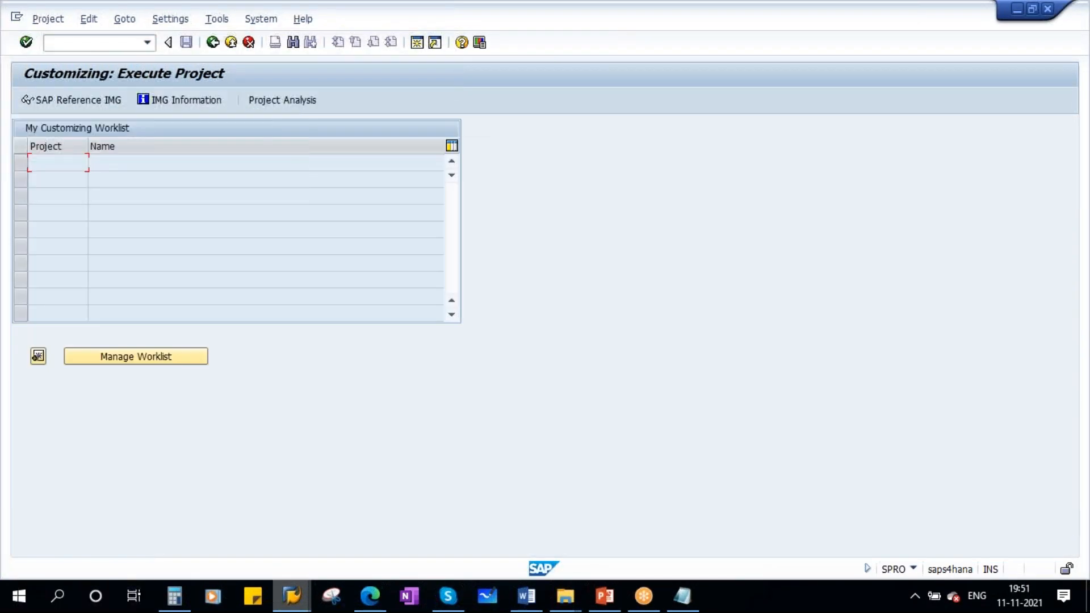
pyautogui.click(60, 103)
# - Expand Plant Maintenance and Customer Service in the IMG down through its Master Data node to Technical Objects
pyautogui.scroll(-7, 530, 355)
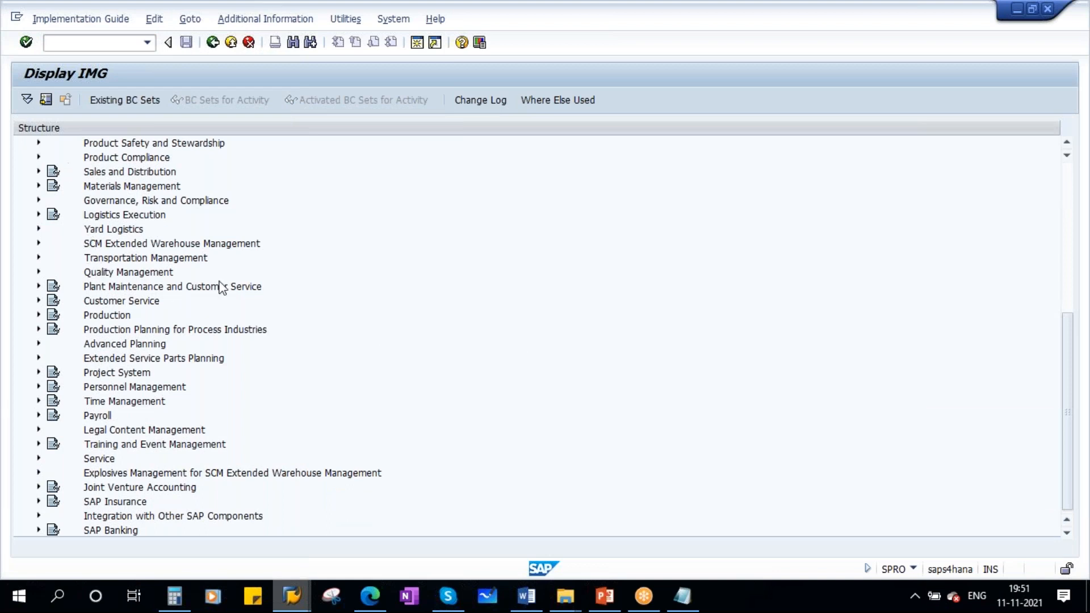
pyautogui.scroll(2, 221, 287)
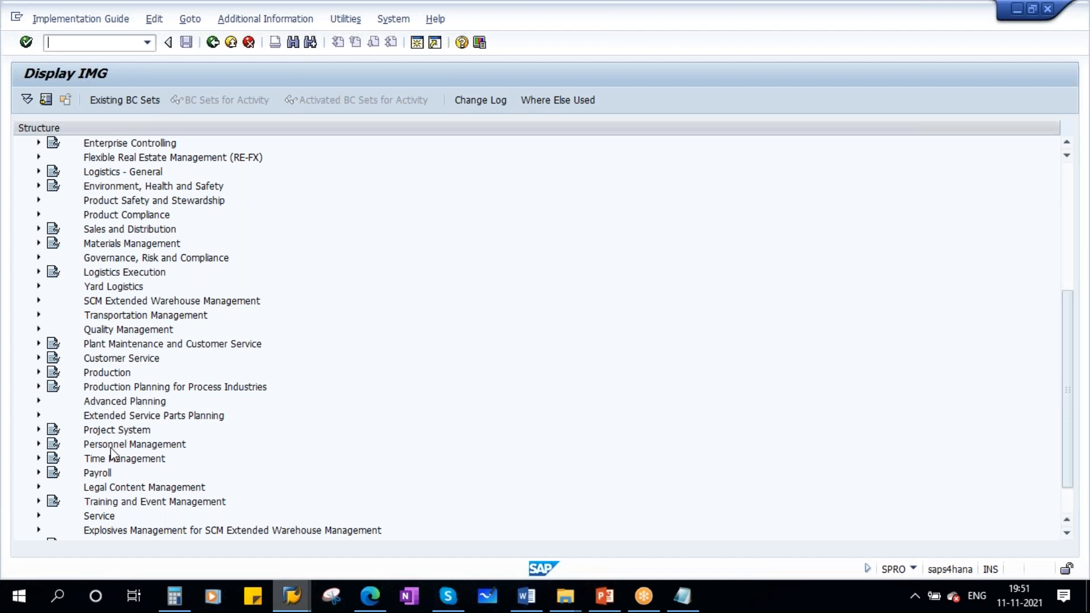
pyautogui.click(168, 346)
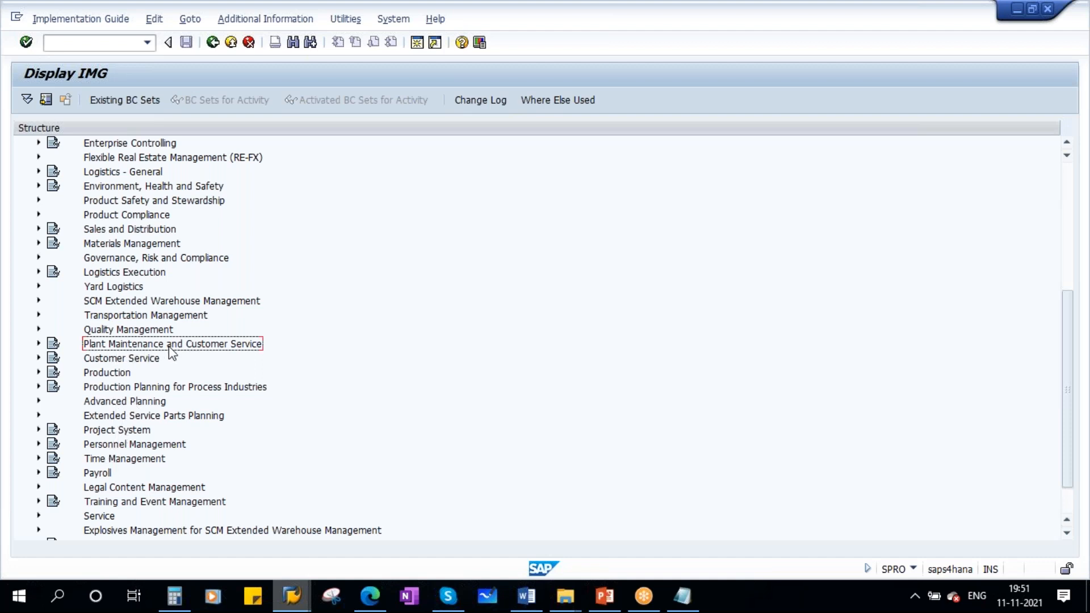
pyautogui.click(38, 344)
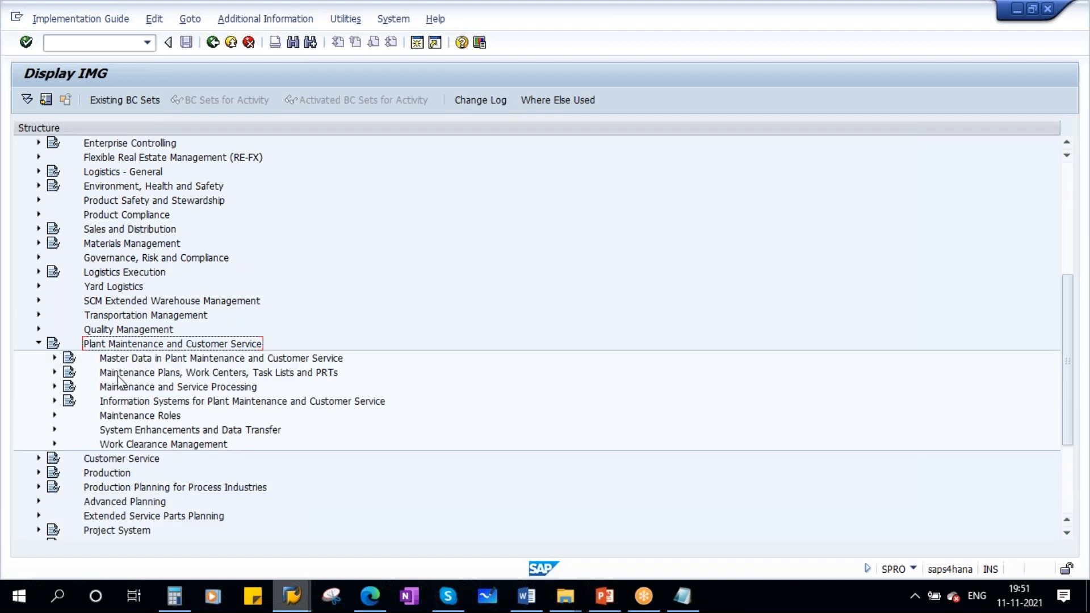
pyautogui.click(194, 360)
pyautogui.click(54, 359)
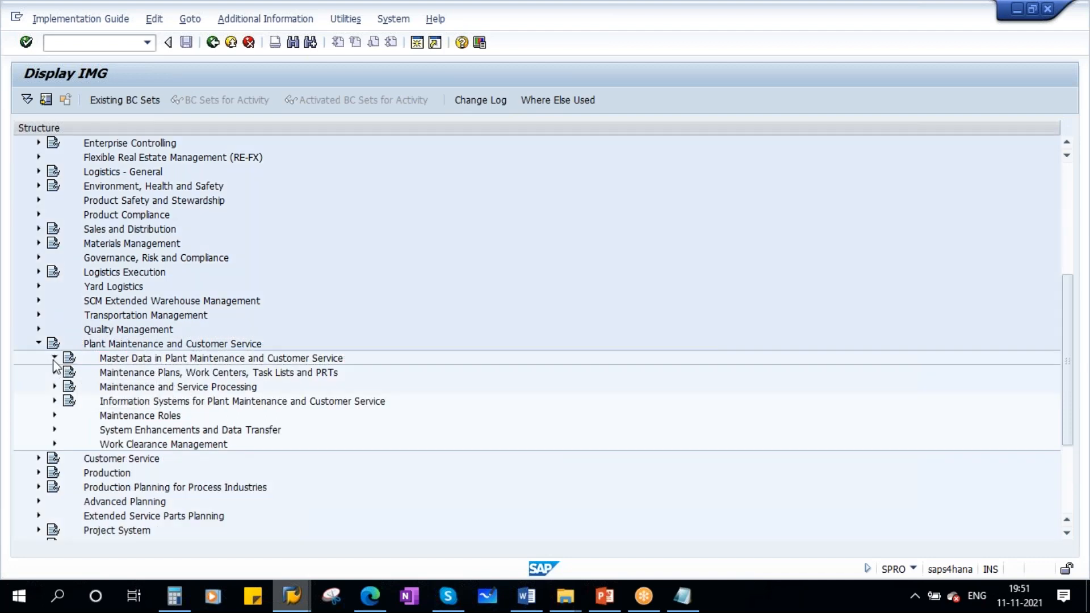
pyautogui.click(143, 388)
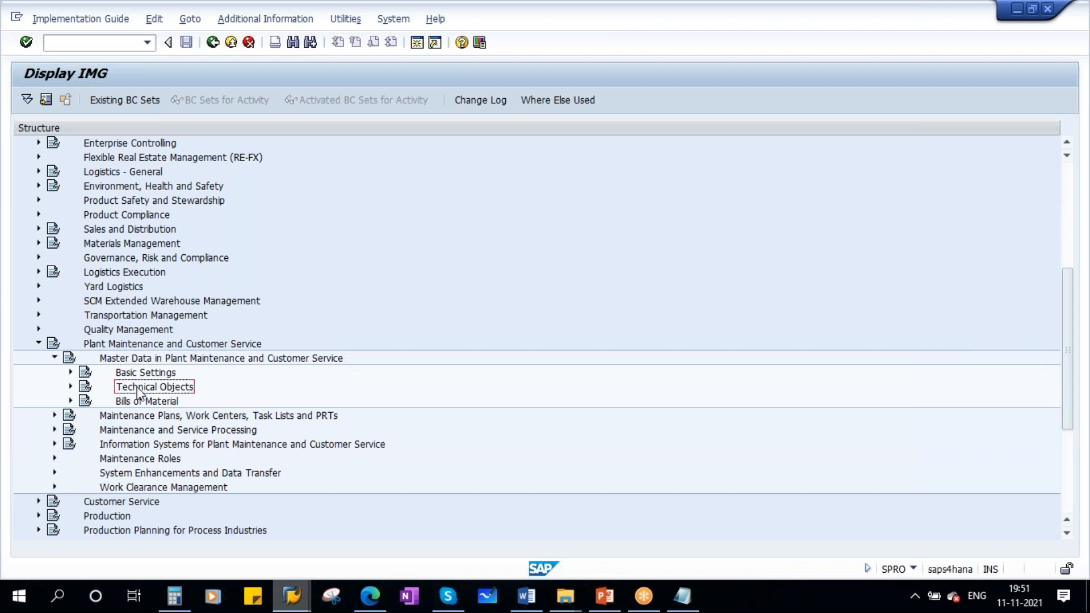
pyautogui.click(71, 387)
# - Expand Equipment and Equipment Categories under Technical Objects, and execute the activity for maintaining the equipment category
pyautogui.scroll(-2, 377, 423)
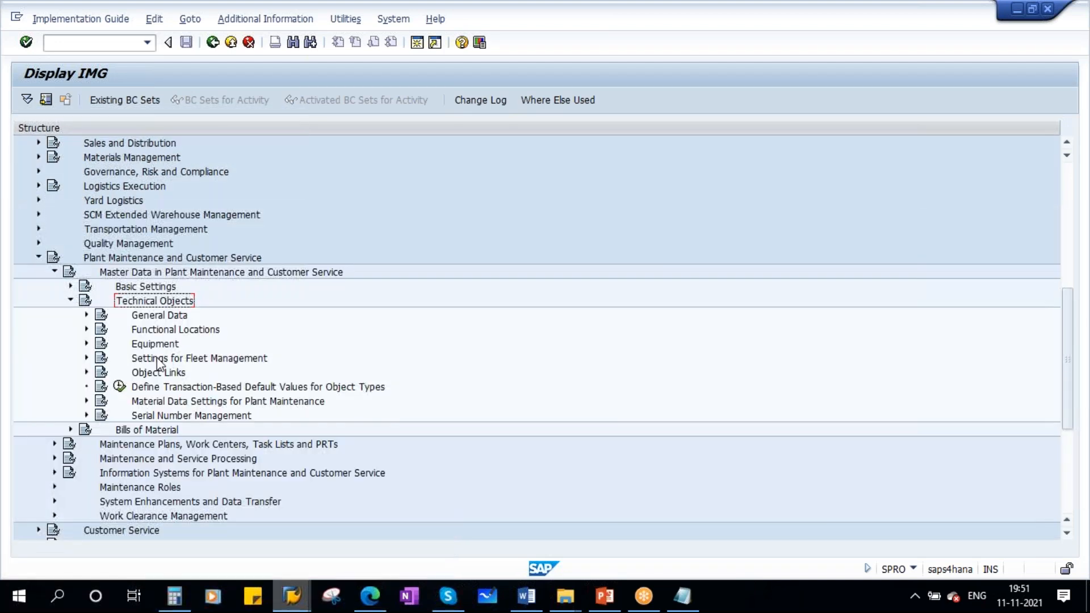
pyautogui.click(160, 345)
pyautogui.click(86, 344)
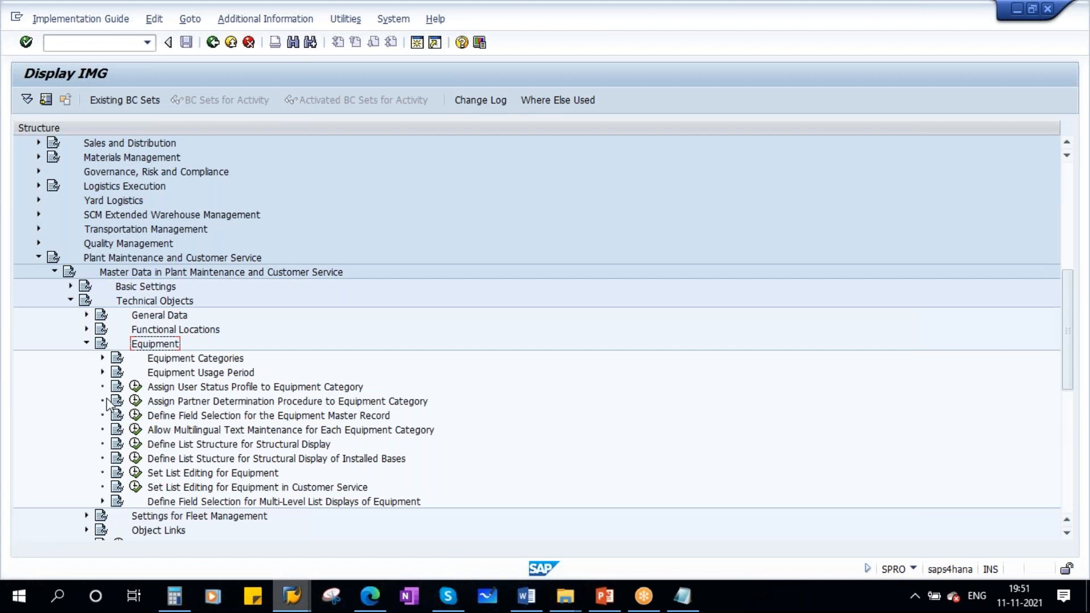
pyautogui.click(221, 359)
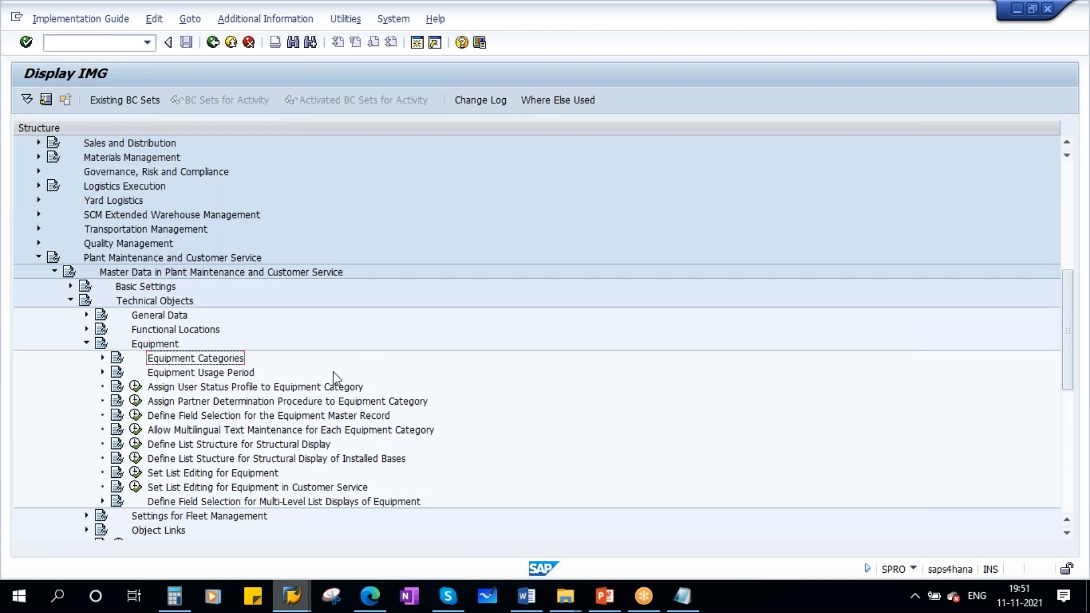
pyautogui.click(102, 358)
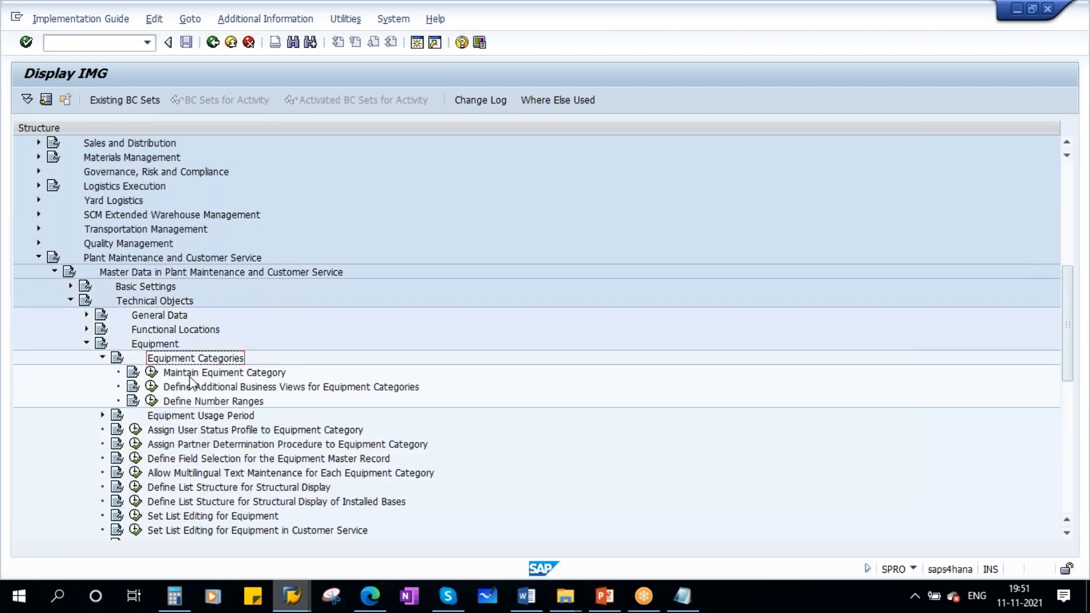
pyautogui.click(151, 373)
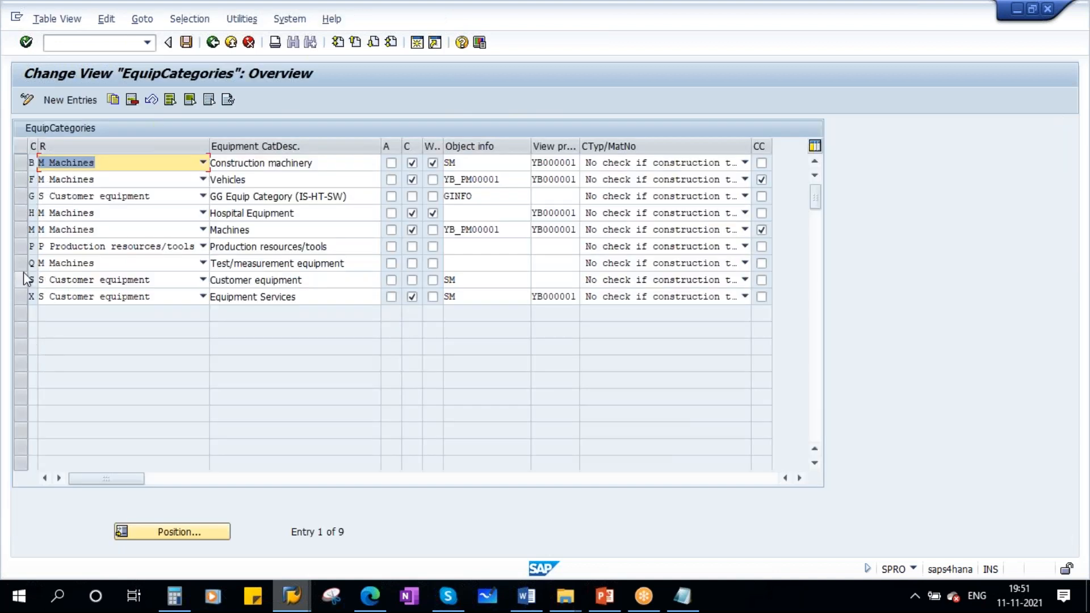
# - Select equipment category M Machines and examine its object information key and view profile
pyautogui.click(22, 229)
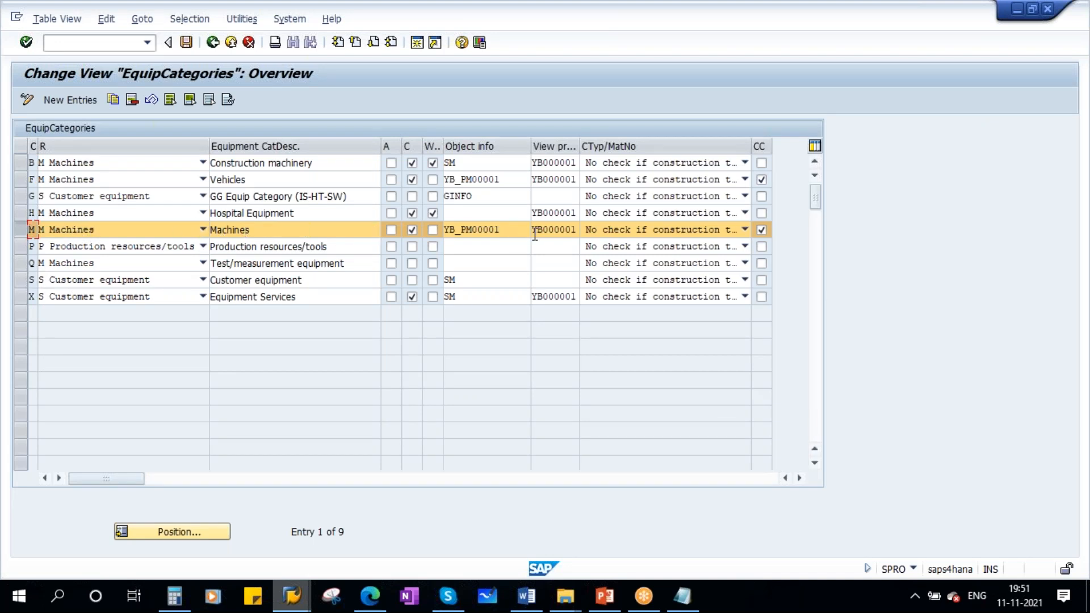
pyautogui.moveTo(535, 235); pyautogui.dragTo(578, 234)
pyautogui.click(506, 230)
pyautogui.moveTo(506, 229); pyautogui.dragTo(428, 231)
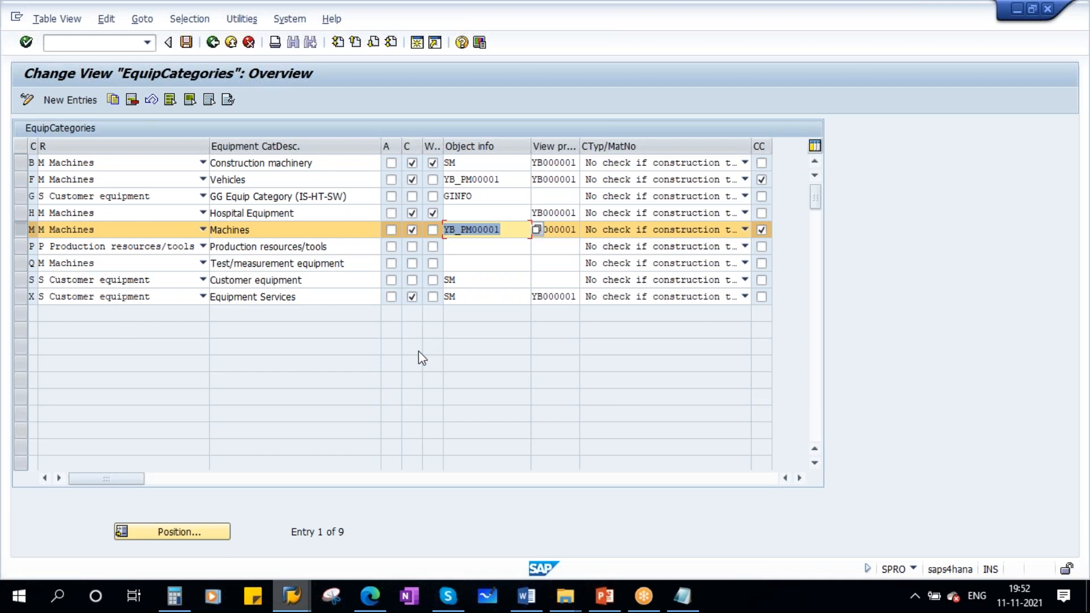
pyautogui.click(571, 236)
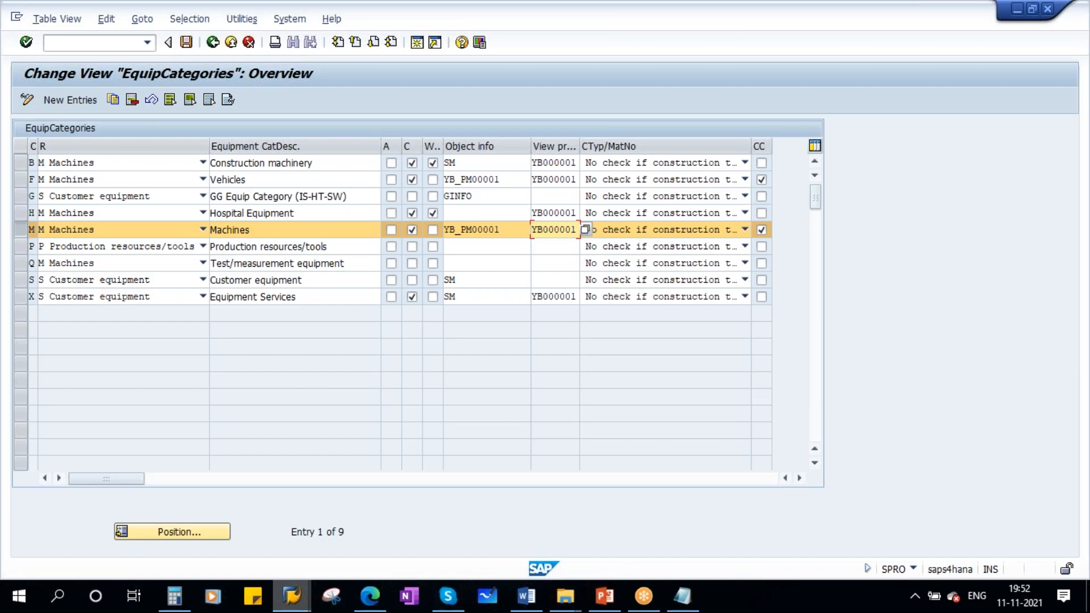
# - Review the Equipment Settings slide in PowerPoint and the open diesel generator record in SAP, and return to the equipment categories overview
pyautogui.moveTo(604, 595)
pyautogui.click(630, 534)
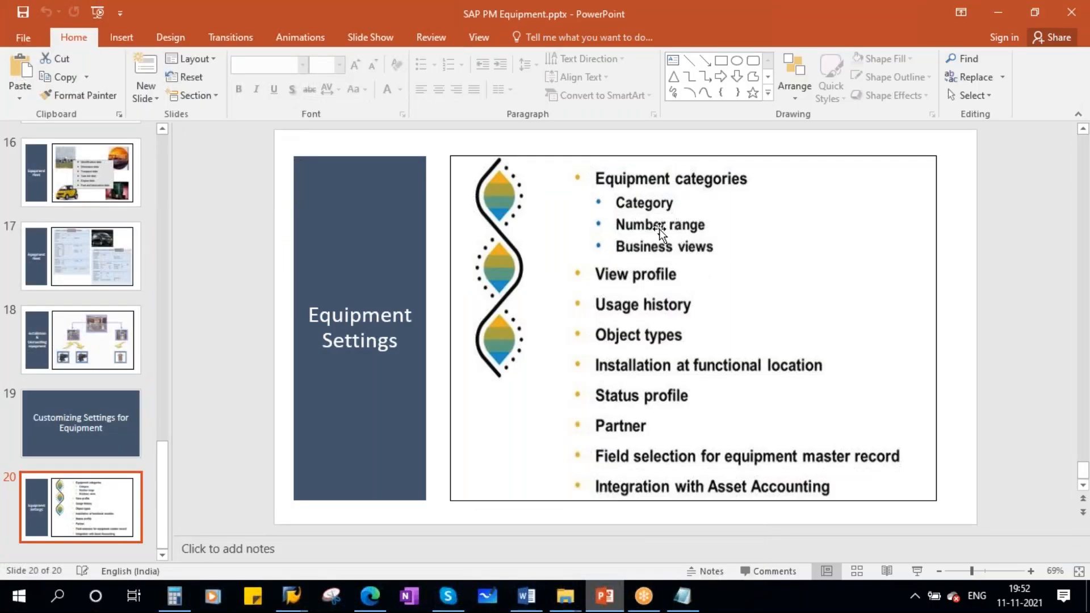
pyautogui.click(292, 595)
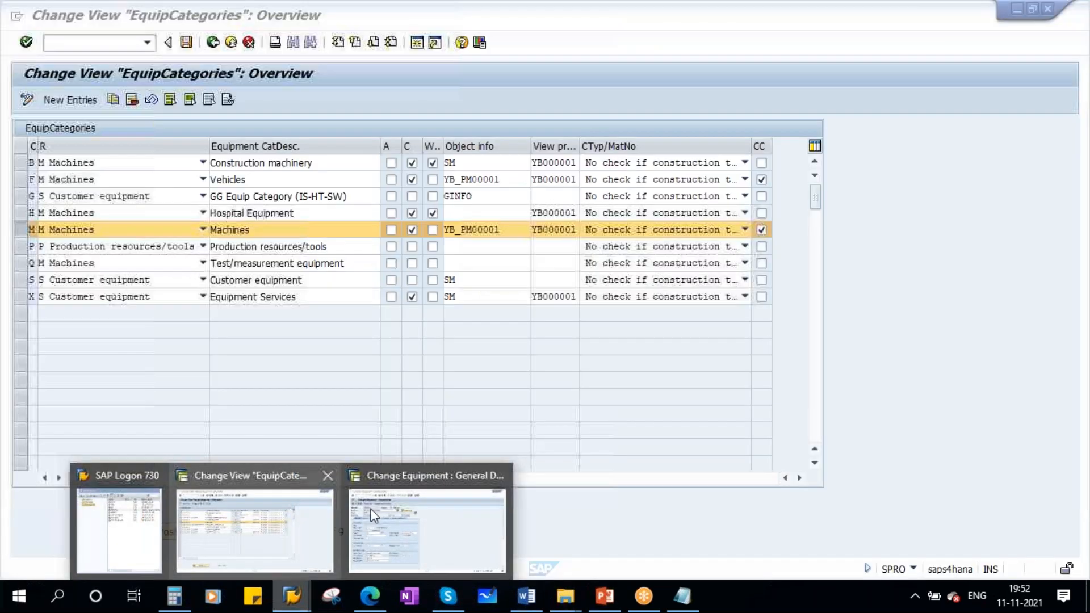
pyautogui.click(394, 503)
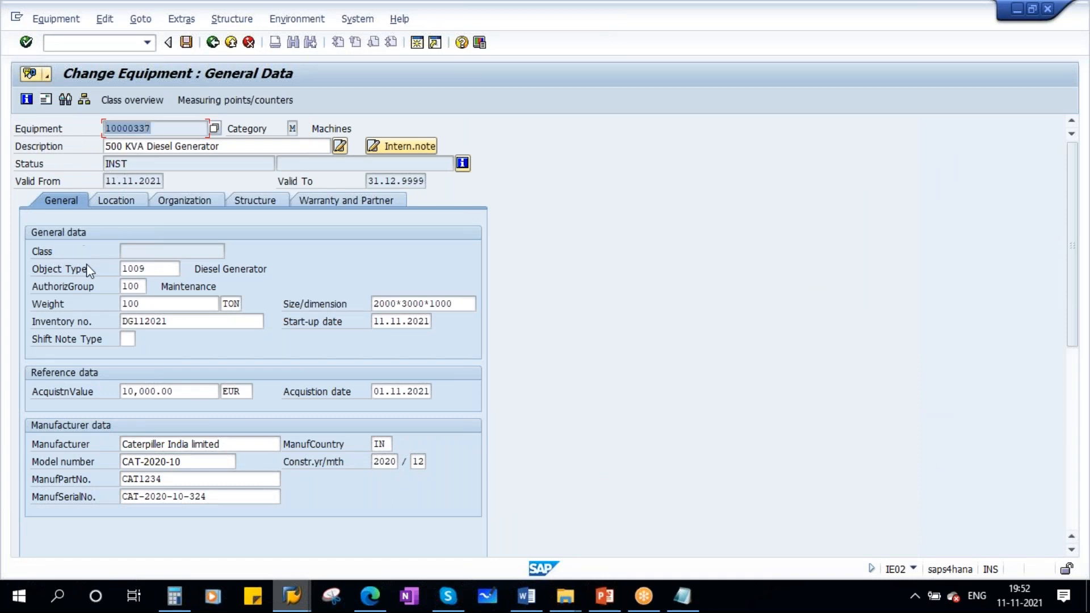
pyautogui.moveTo(291, 596)
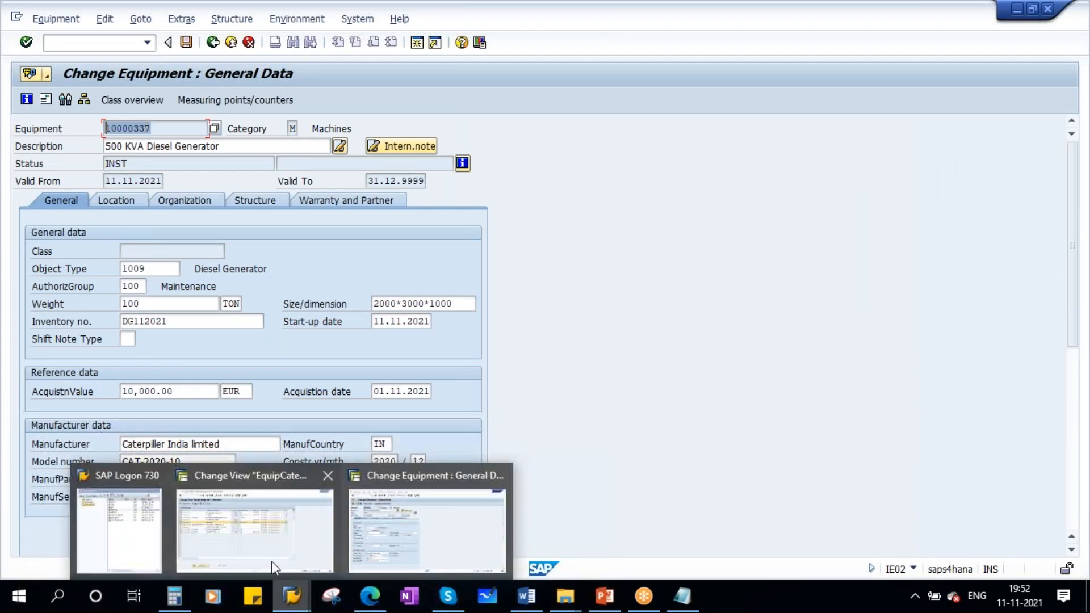
pyautogui.click(237, 475)
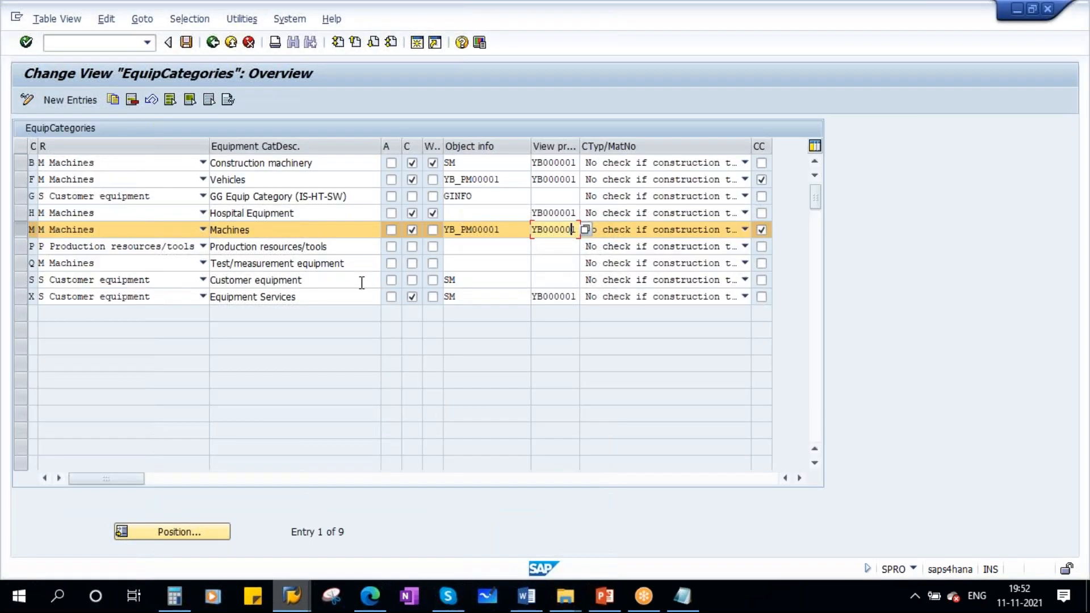
# - Return to the IMG, execute Define Number Ranges for equipment categories and display the group overview for object EQUIP_NR
pyautogui.click(213, 42)
pyautogui.scroll(-3, 193, 423)
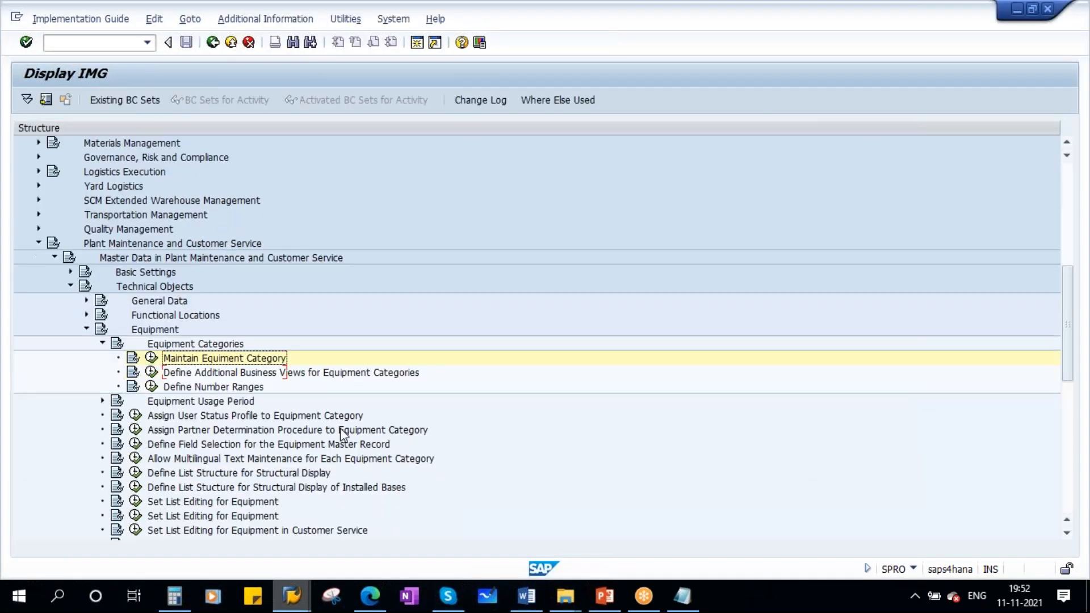
pyautogui.scroll(-2, 241, 435)
pyautogui.click(227, 330)
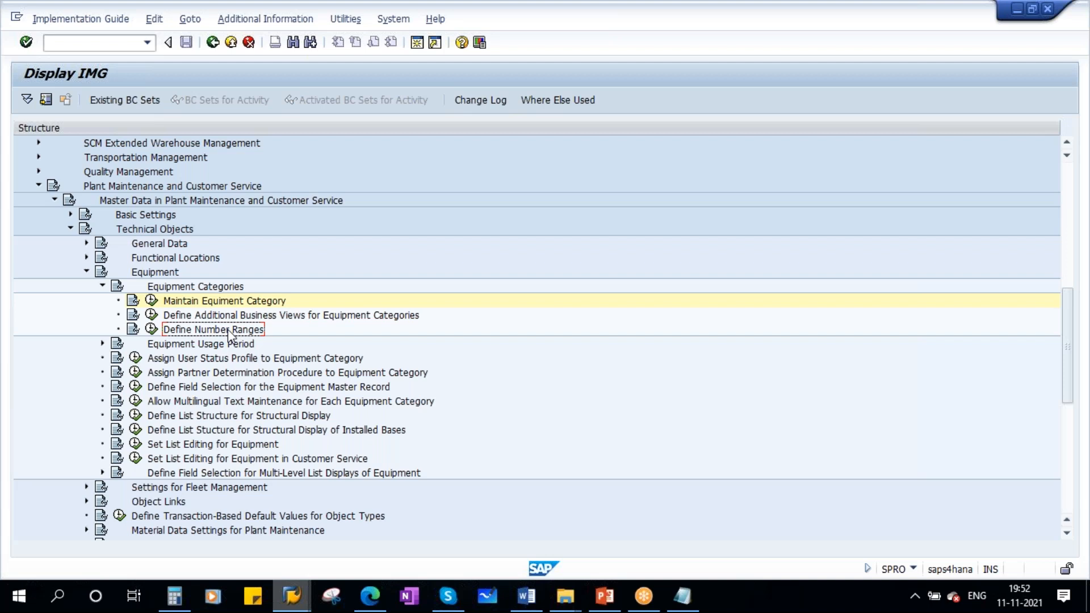
pyautogui.click(151, 330)
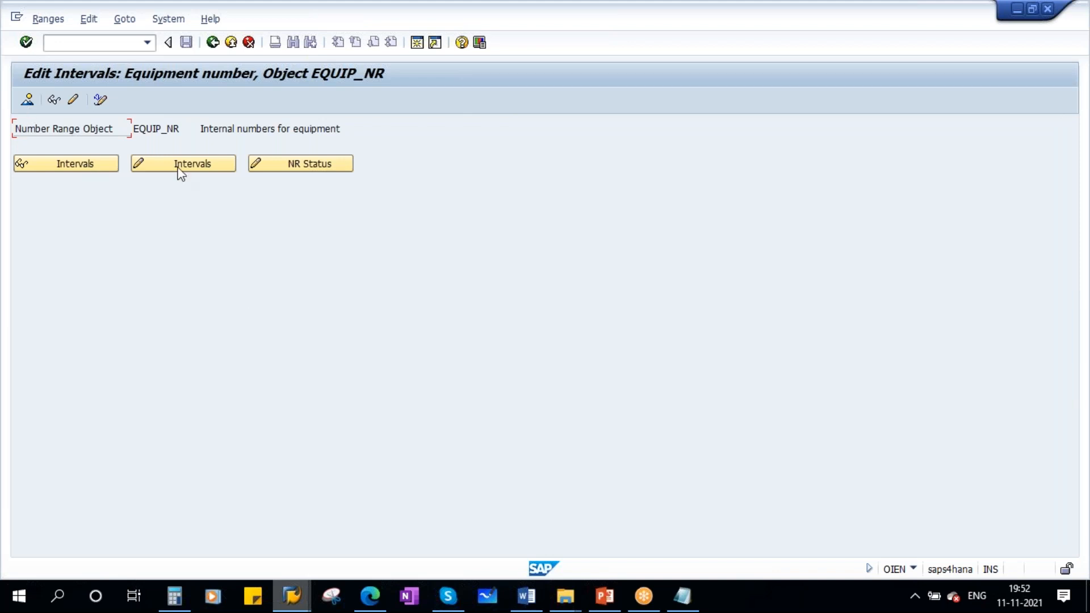
pyautogui.click(27, 101)
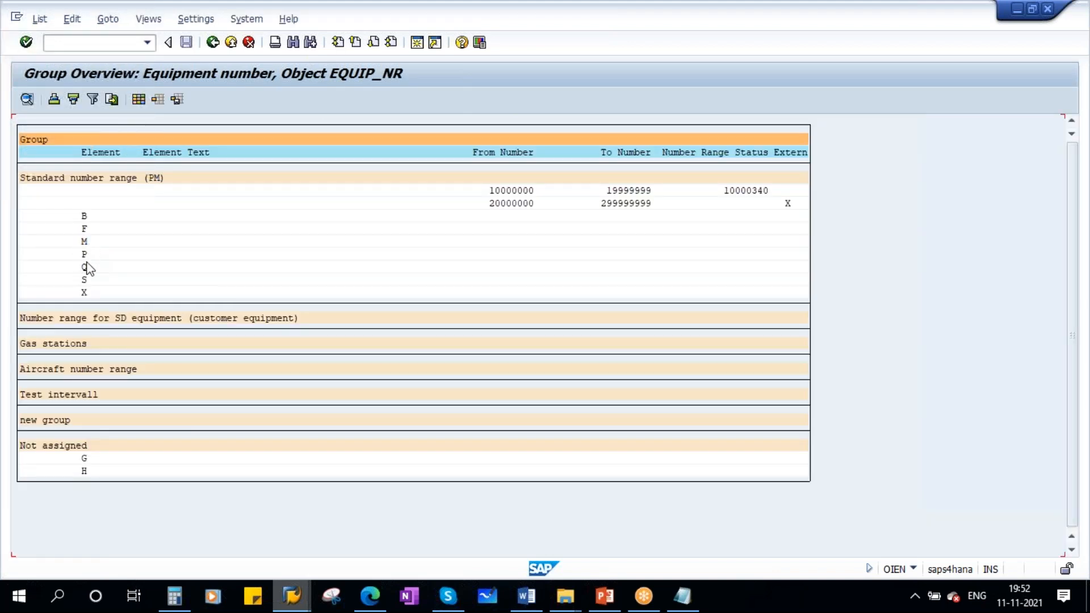
# - Examine category M and the from and to numbers of the first interval in the standard PM number range
pyautogui.click(85, 244)
pyautogui.click(514, 190)
pyautogui.click(623, 191)
# - Switch to the untitled Notepad note, place its window over the group overview and clear the transaction code list
pyautogui.moveTo(683, 596)
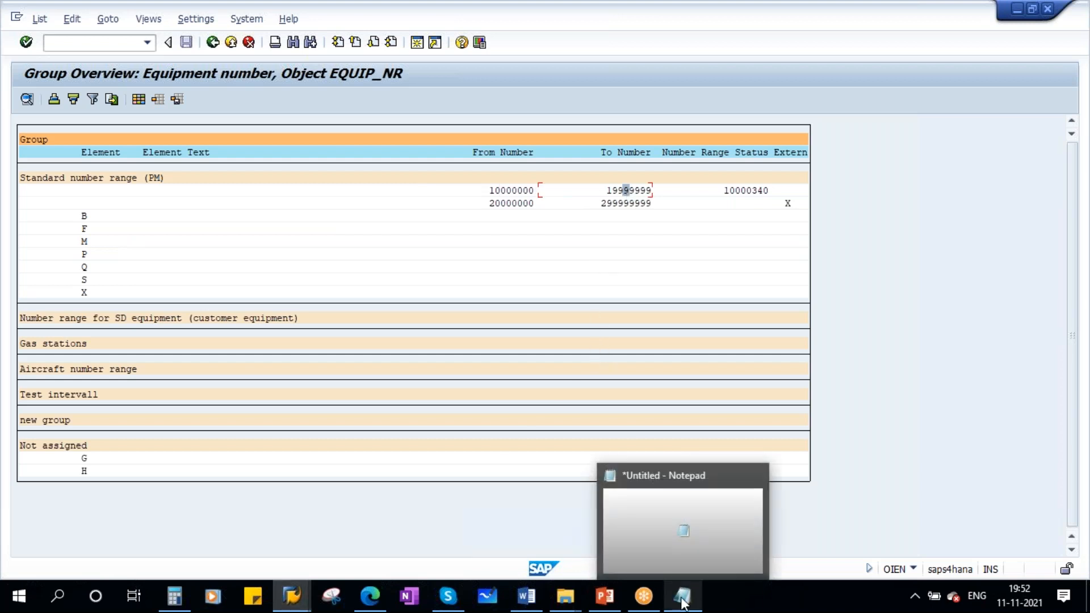
pyautogui.click(687, 528)
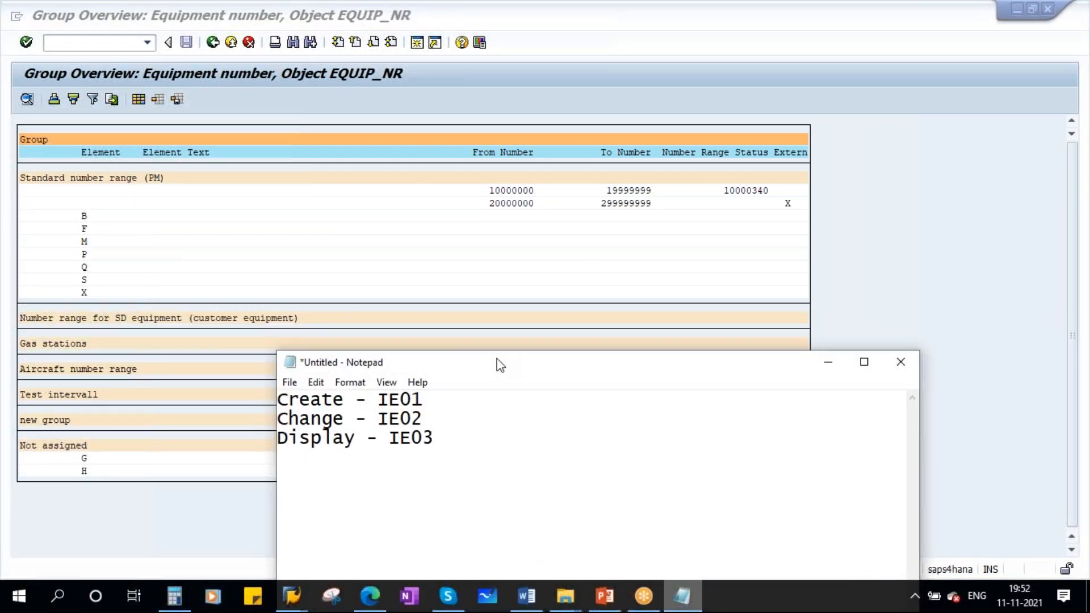
pyautogui.doubleClick(496, 358)
pyautogui.moveTo(186, 19); pyautogui.dragTo(210, 127)
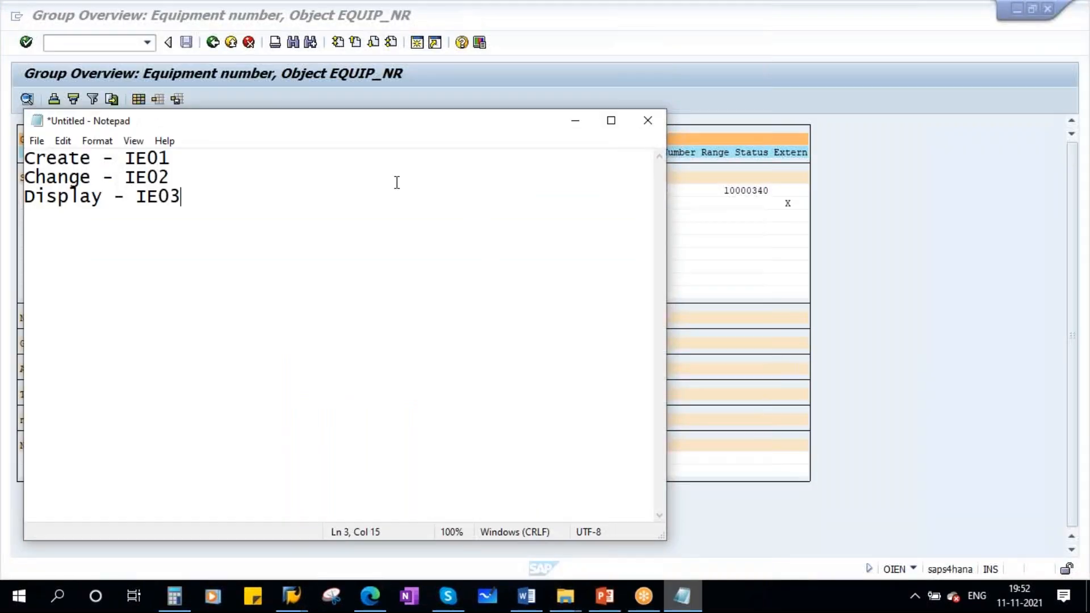
pyautogui.moveTo(194, 204); pyautogui.dragTo(26, 153)
pyautogui.hotkey('ctrl', 'x')
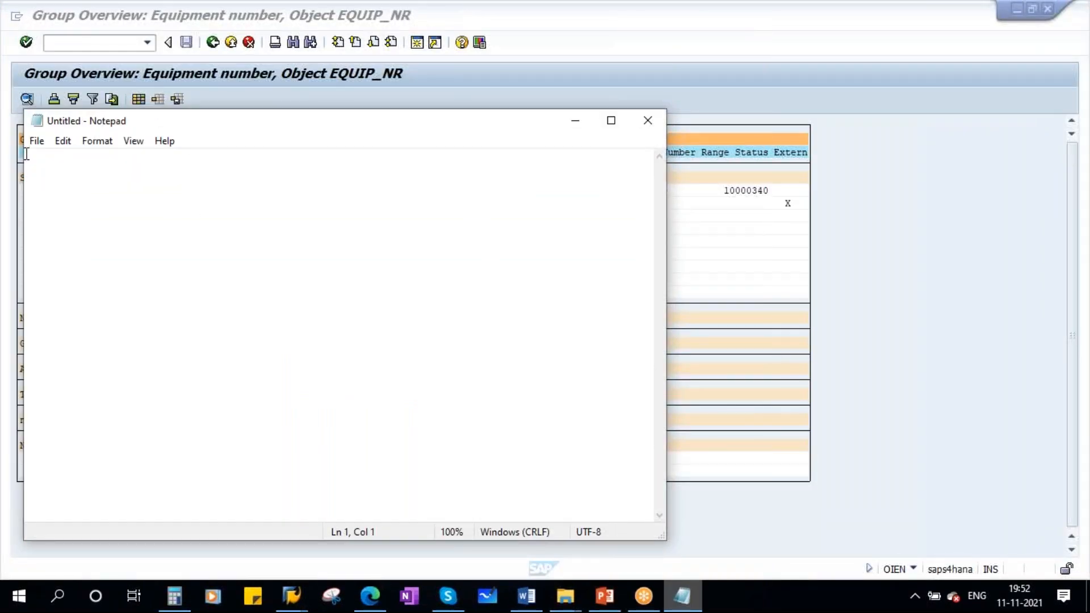
# - Enter the heading "Equipment" on the first line of the empty note
pyautogui.press('capslock')
pyautogui.write('E')
pyautogui.press('capslock')
pyautogui.write('qui')
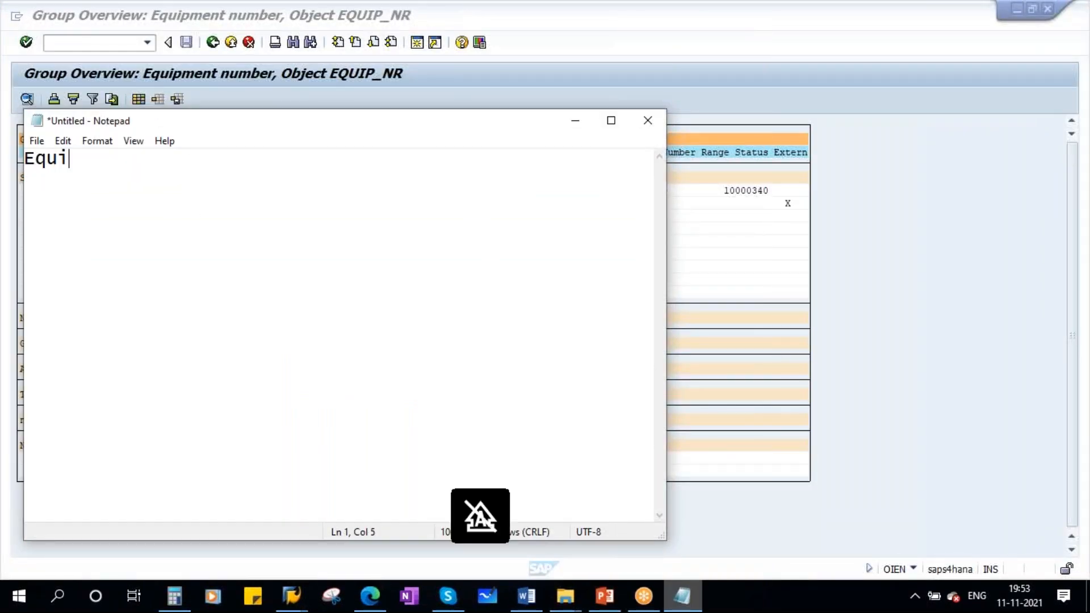
pyautogui.write('ment')
pyautogui.press('BackSpace')
pyautogui.press('BackSpace')
pyautogui.press('BackSpace')
pyautogui.press('BackSpace')
pyautogui.write('pment')
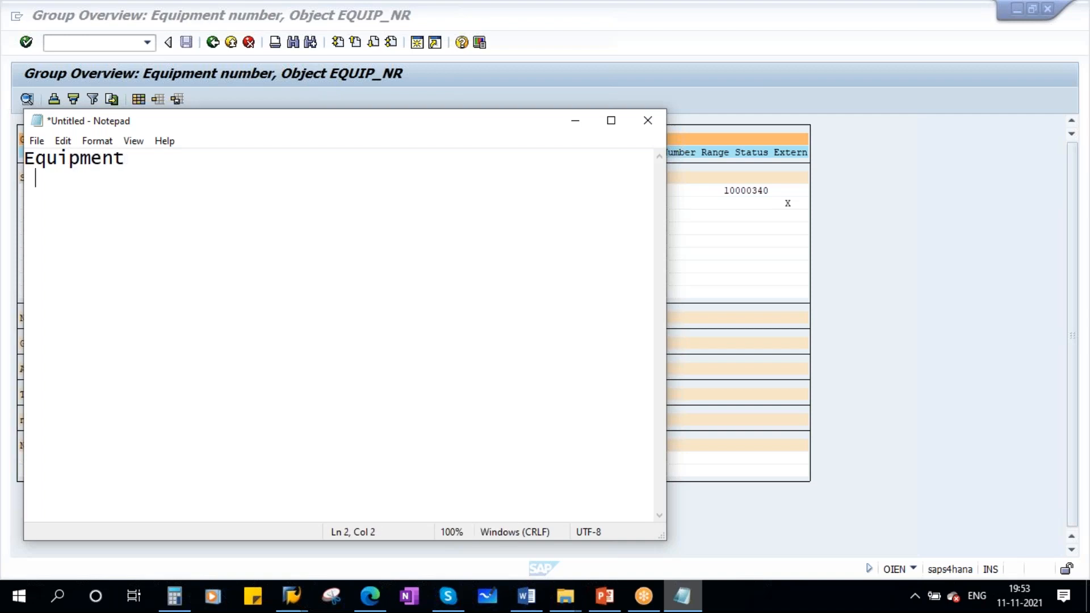
pyautogui.write('  =>')
# - Add the line "=> E category" under the Equipment heading, with "=> Number range interval" indented below it
pyautogui.press('capslock')
pyautogui.write('E category    ')
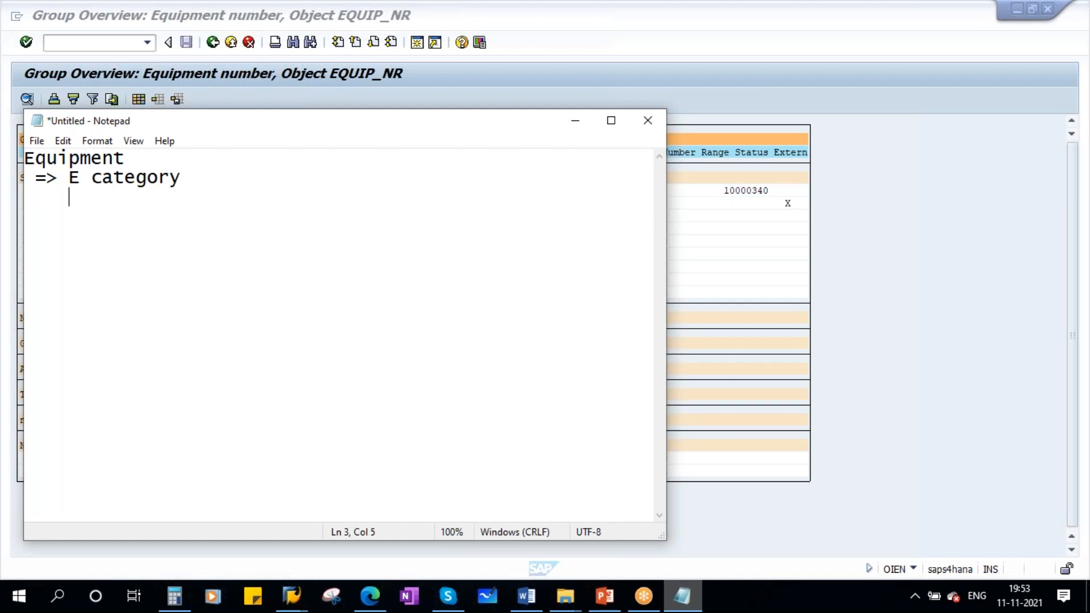
pyautogui.write(' => Number range interval')
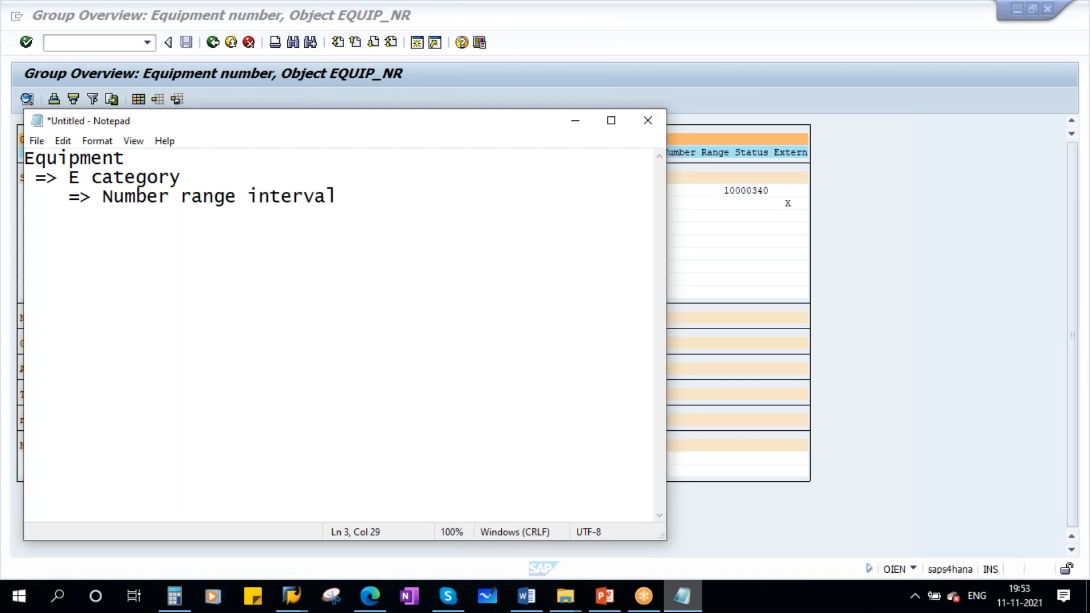
# - Append "- M" to the "E category" line in the note
pyautogui.click(152, 165)
pyautogui.click(218, 183)
pyautogui.write('-')
pyautogui.press('capslock')
pyautogui.write('M')
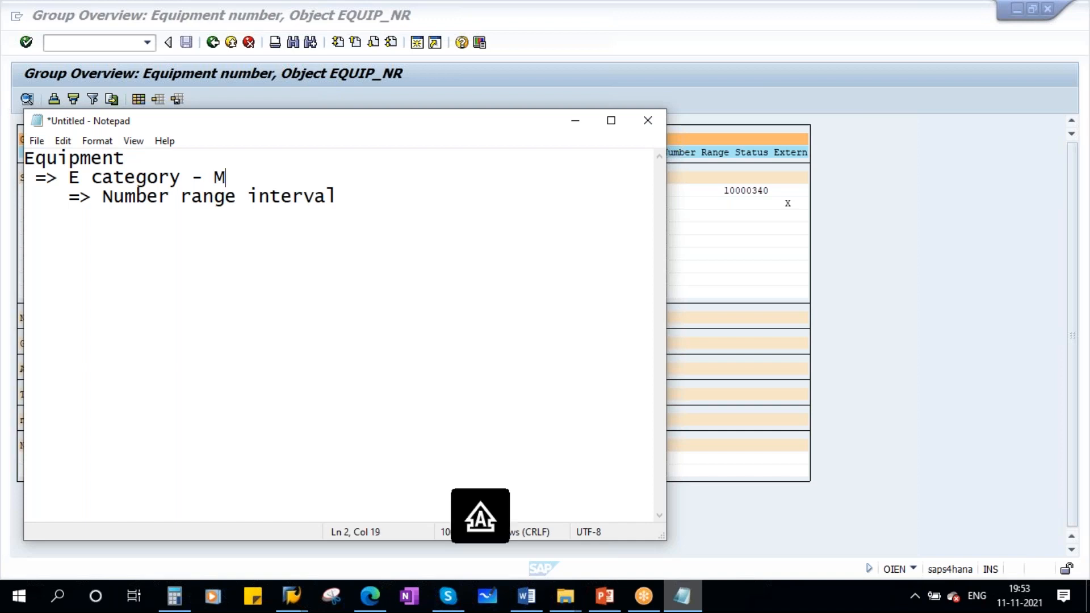
# - Open a bracket after "Number range interval" and copy in the first standard PM interval's from number, 10000000, from the SAP group overview
pyautogui.click(365, 198)
pyautogui.write(')')
pyautogui.press('BackSpace')
pyautogui.write('(')
pyautogui.moveTo(350, 128); pyautogui.dragTo(531, 271)
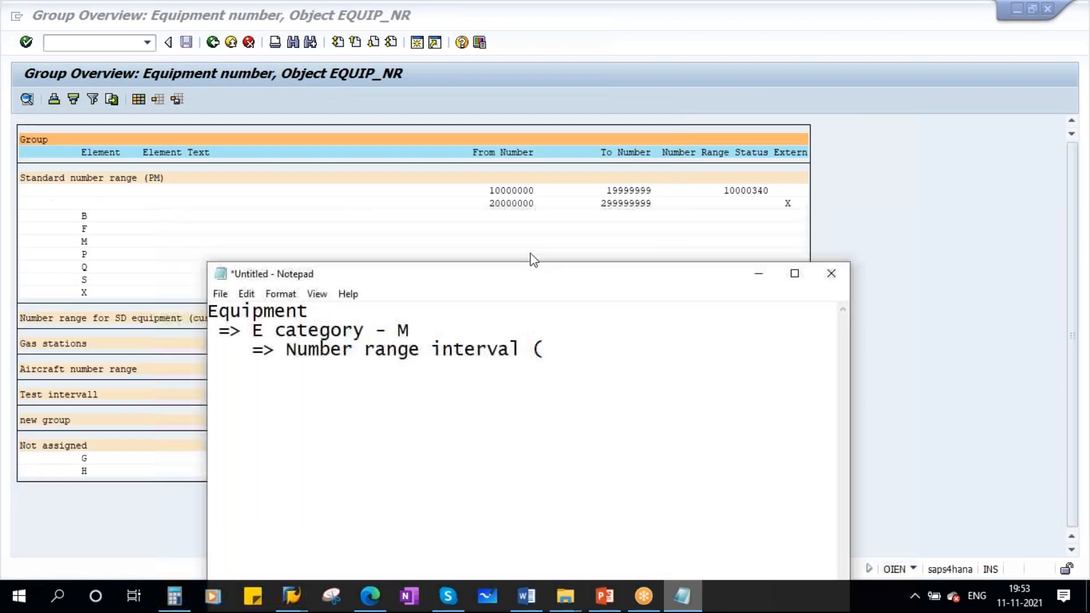
pyautogui.click(548, 192)
pyautogui.click(517, 191)
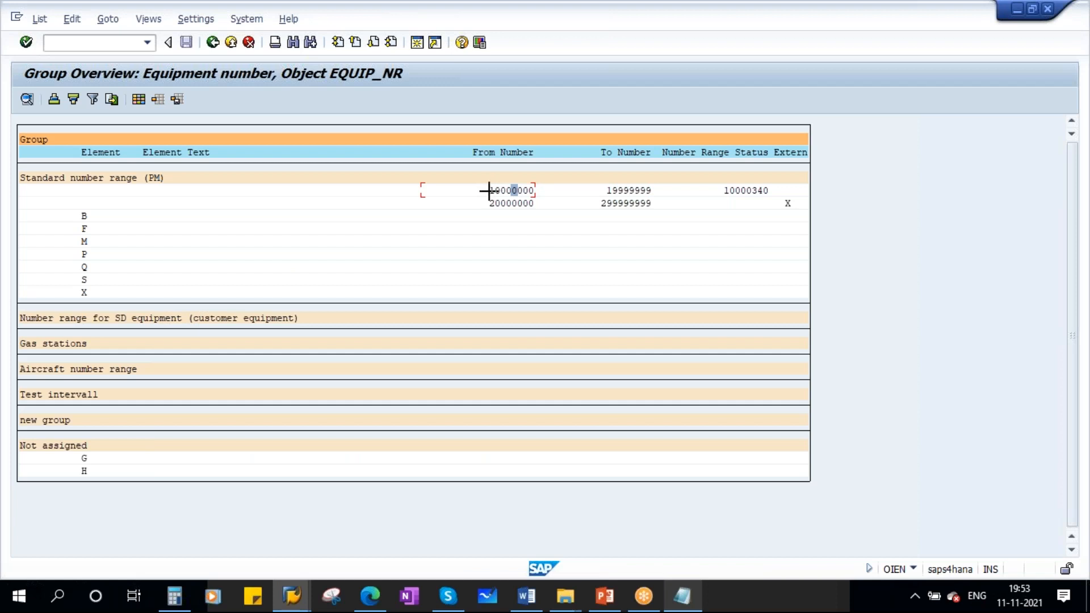
pyautogui.moveTo(489, 191); pyautogui.dragTo(540, 189)
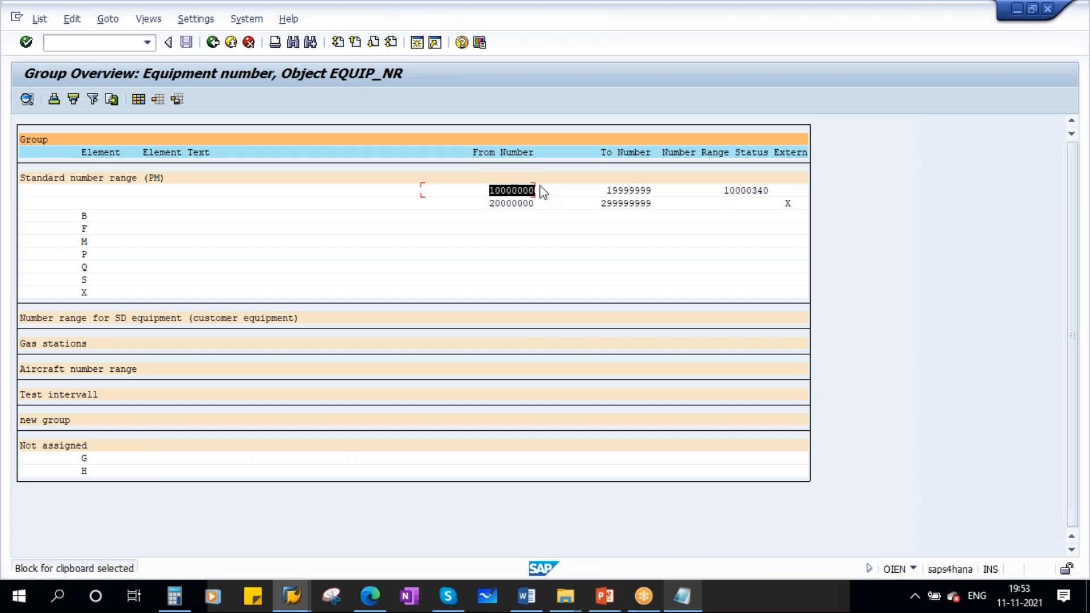
pyautogui.hotkey('ctrl', 'c')
pyautogui.click(682, 596)
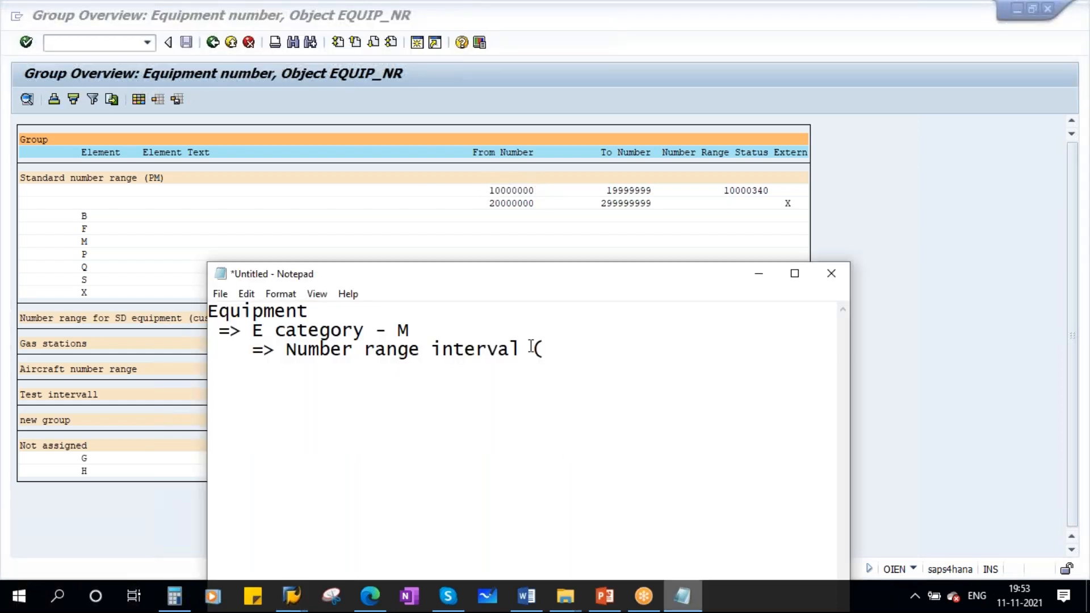
pyautogui.hotkey('ctrl', 'v')
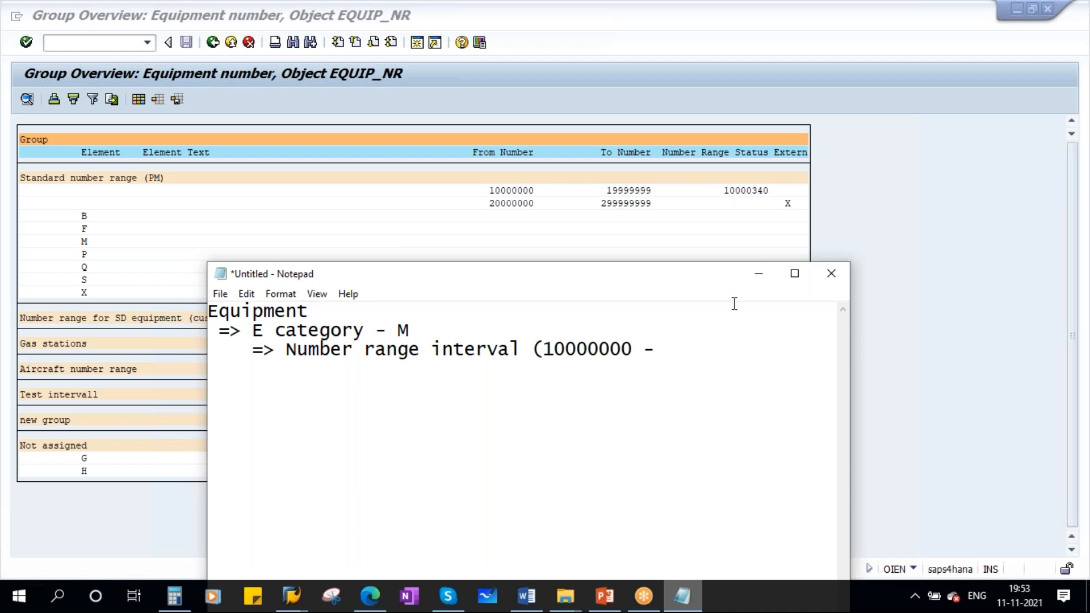
# - Copy the same interval's to number, 19999999, from SAP into the note and close the bracket
pyautogui.click(757, 275)
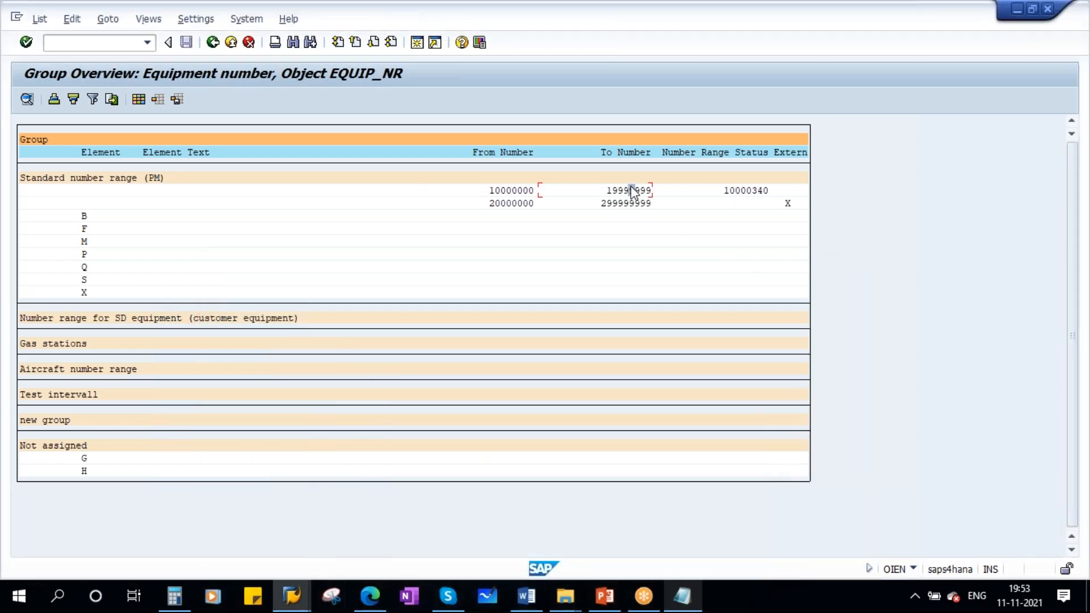
pyautogui.hotkey('ctrl', 'y')
pyautogui.moveTo(606, 188); pyautogui.dragTo(652, 188)
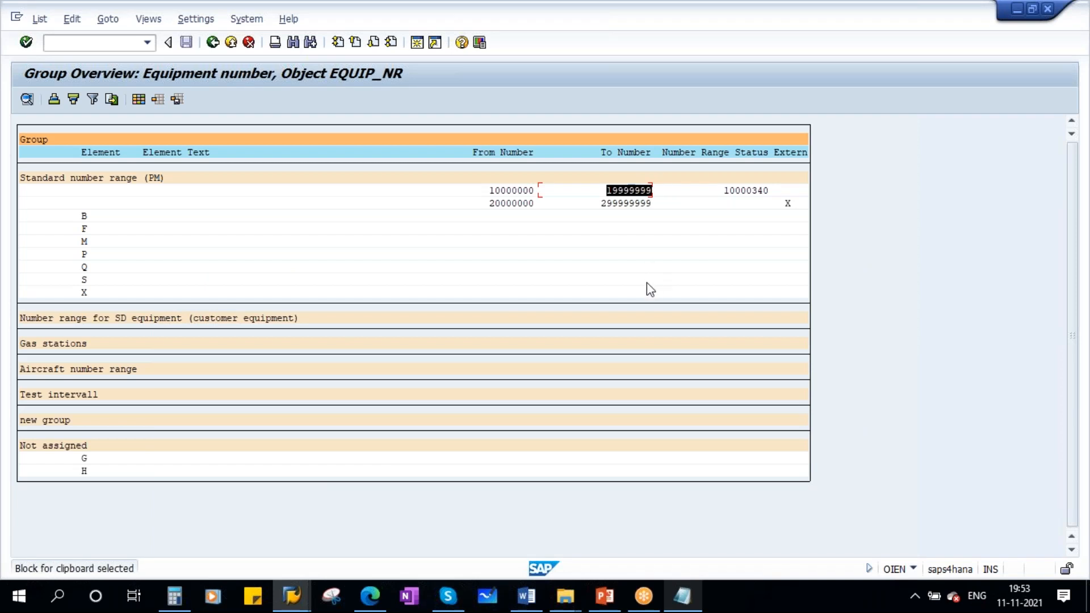
pyautogui.hotkey('ctrl', 'c')
pyautogui.click(682, 596)
pyautogui.hotkey('ctrl', 'v')
pyautogui.write(')')
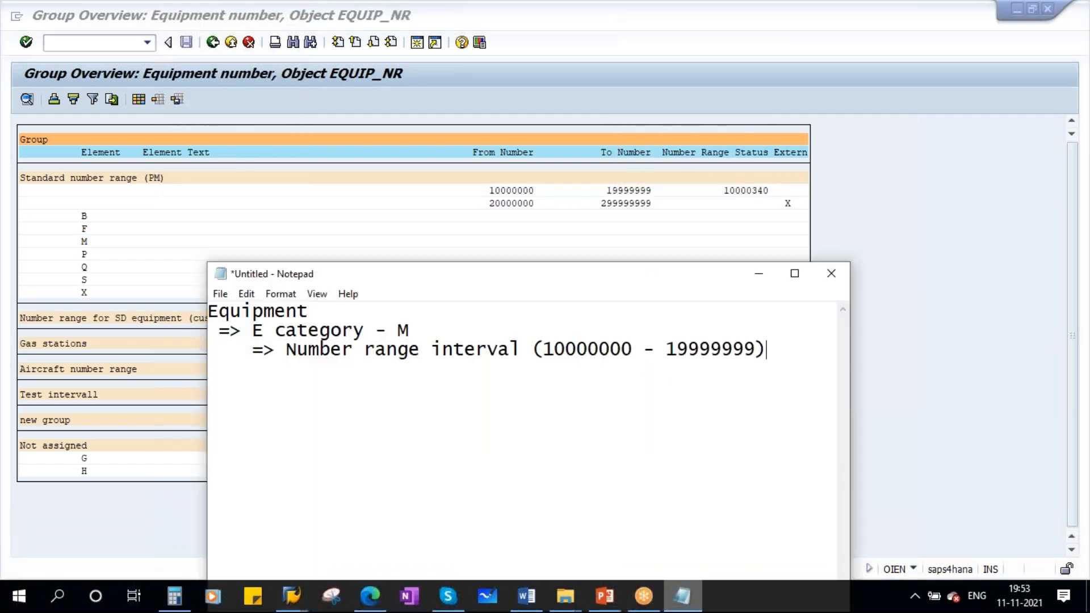
# - Review in the note how the equipment relates to category M and its number range interval
pyautogui.moveTo(778, 343); pyautogui.dragTo(536, 348)
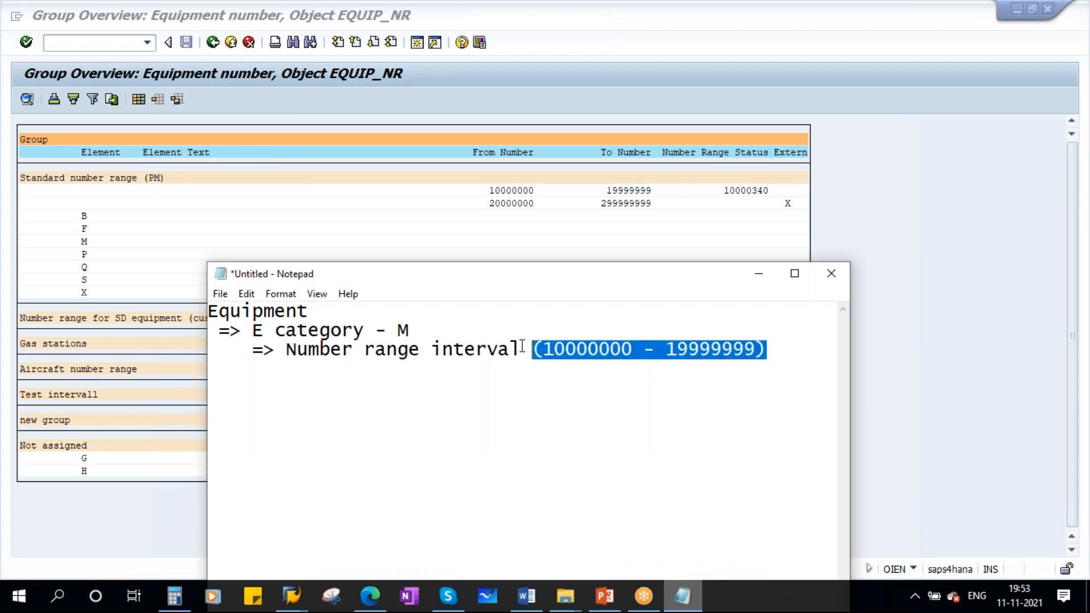
pyautogui.moveTo(409, 329); pyautogui.dragTo(397, 331)
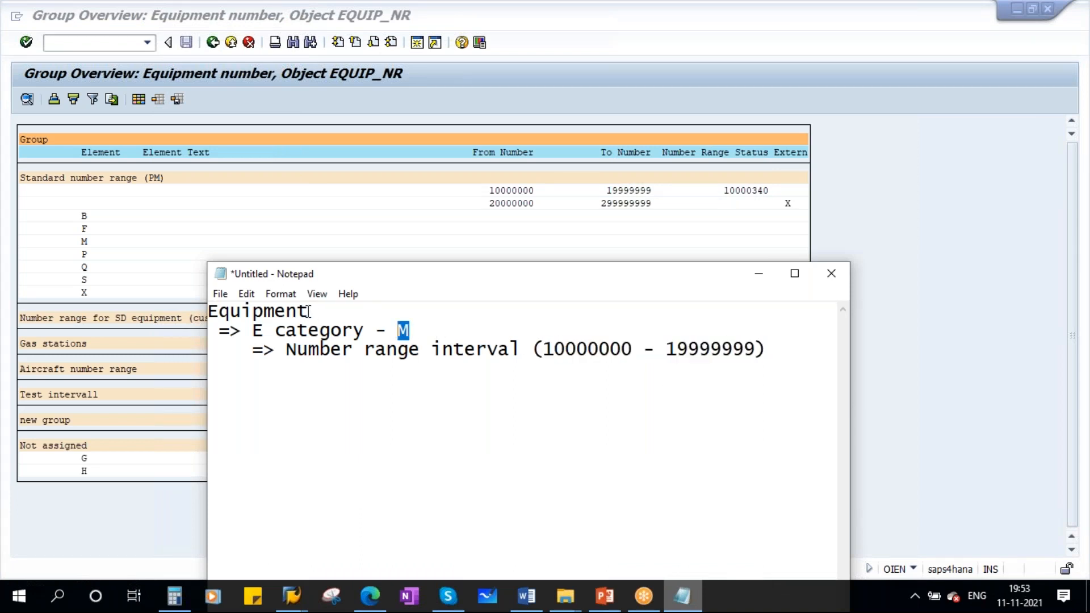
pyautogui.moveTo(308, 311); pyautogui.dragTo(209, 311)
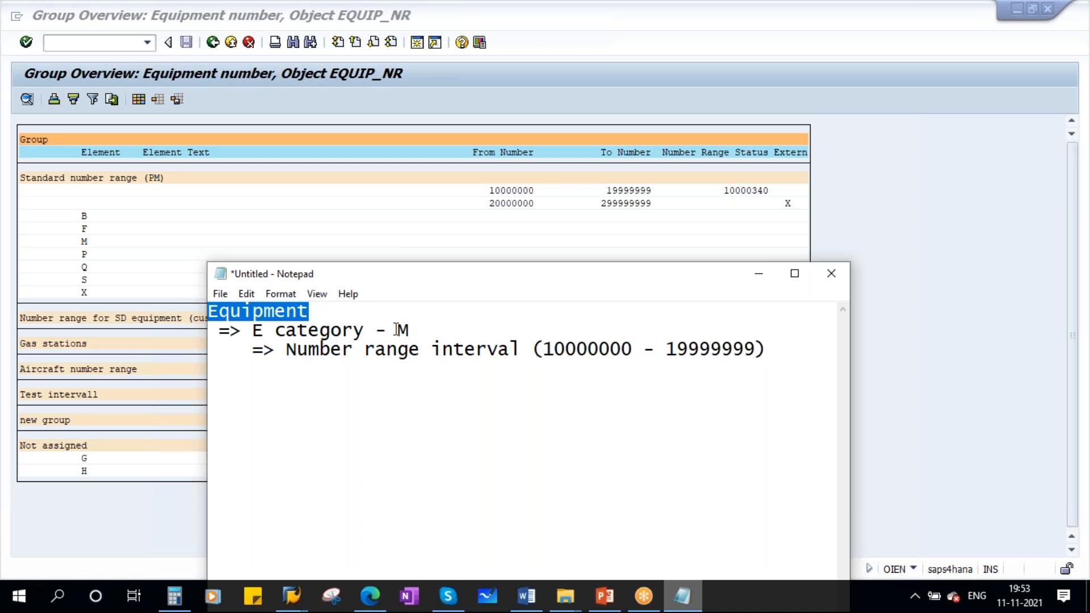
pyautogui.moveTo(396, 329); pyautogui.dragTo(412, 339)
pyautogui.moveTo(544, 349); pyautogui.dragTo(754, 348)
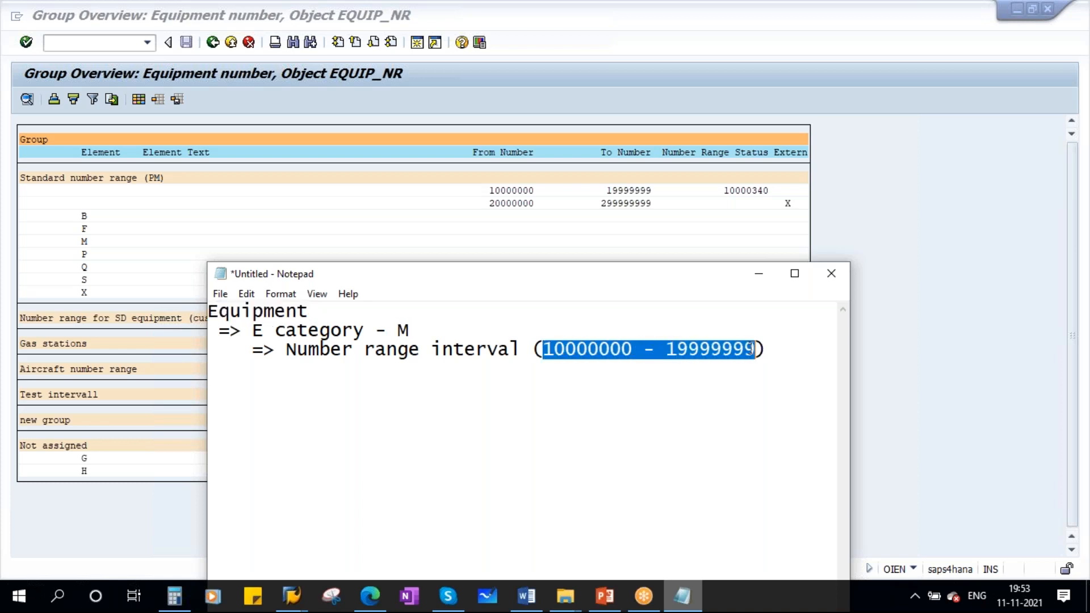
# - Check the diesel generator's equipment record in SAP and the Equipment Settings slide in PowerPoint, and return to the Change Equipment initial screen
pyautogui.moveTo(291, 596)
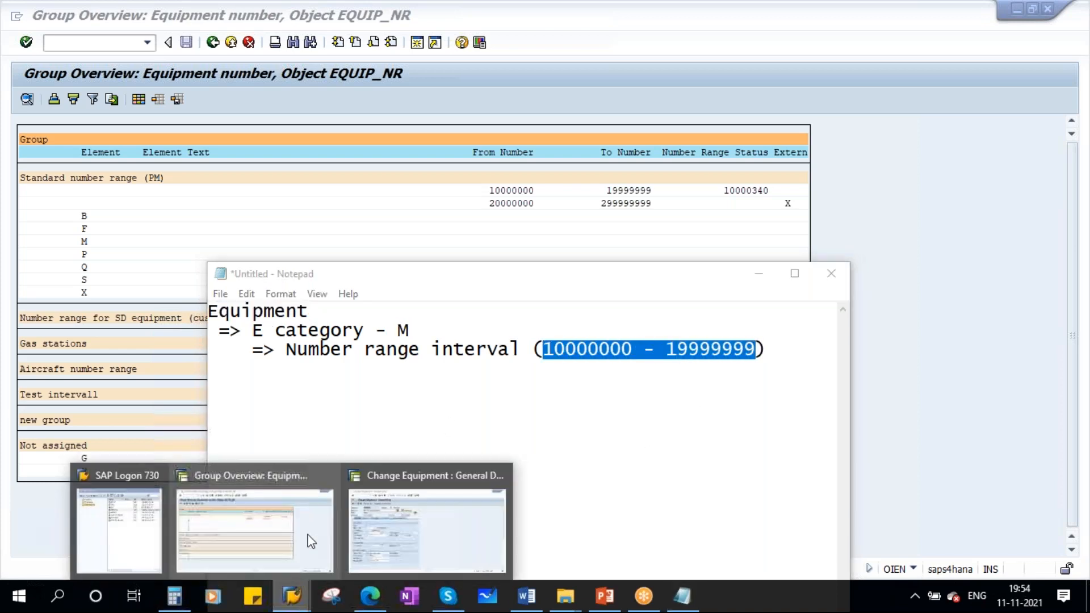
pyautogui.click(426, 523)
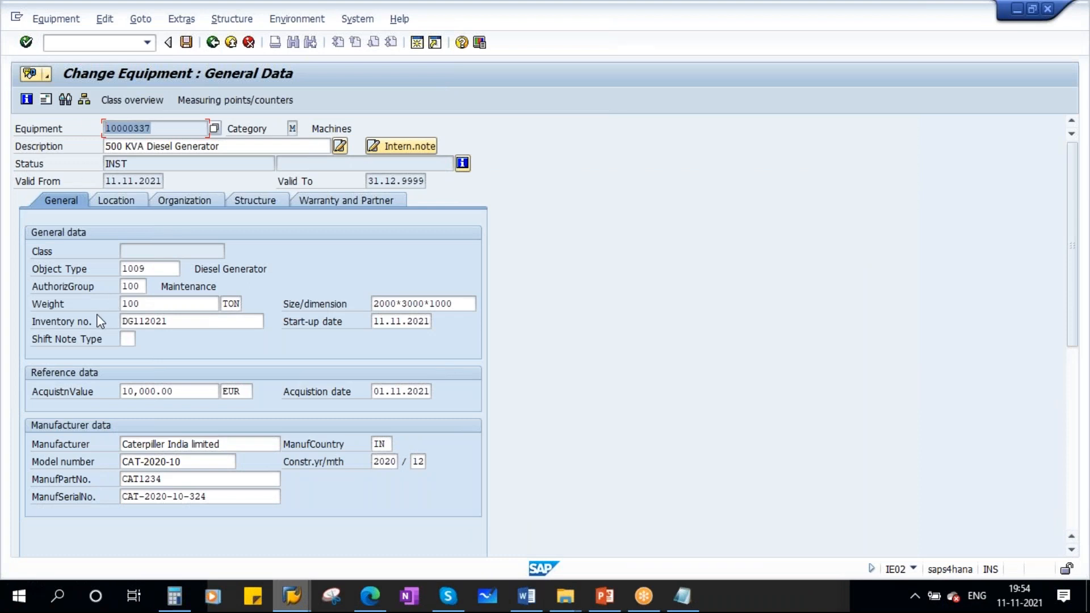
pyautogui.click(605, 603)
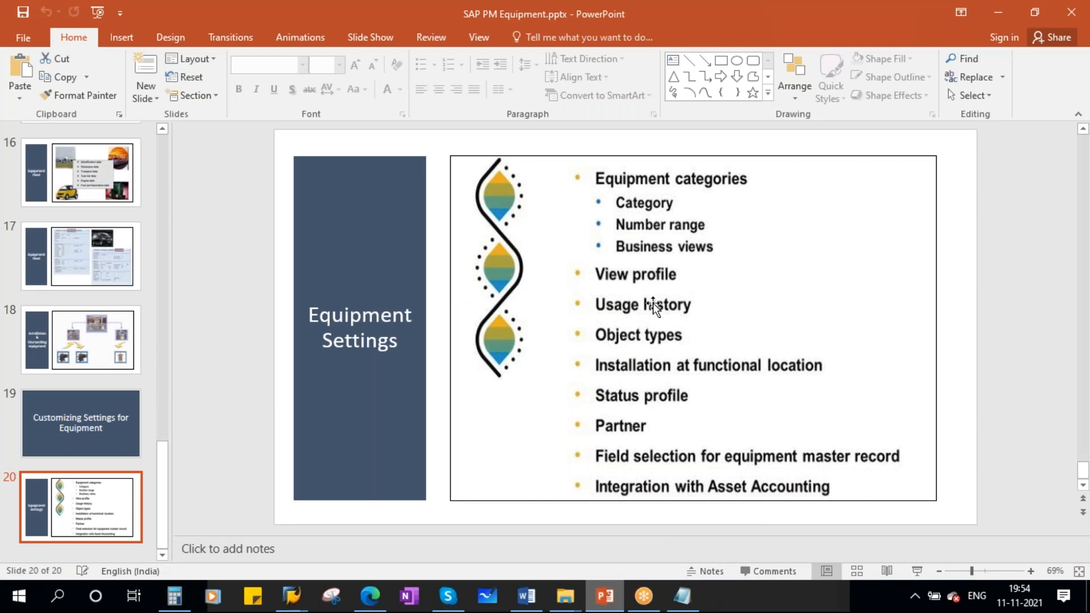
pyautogui.click(292, 595)
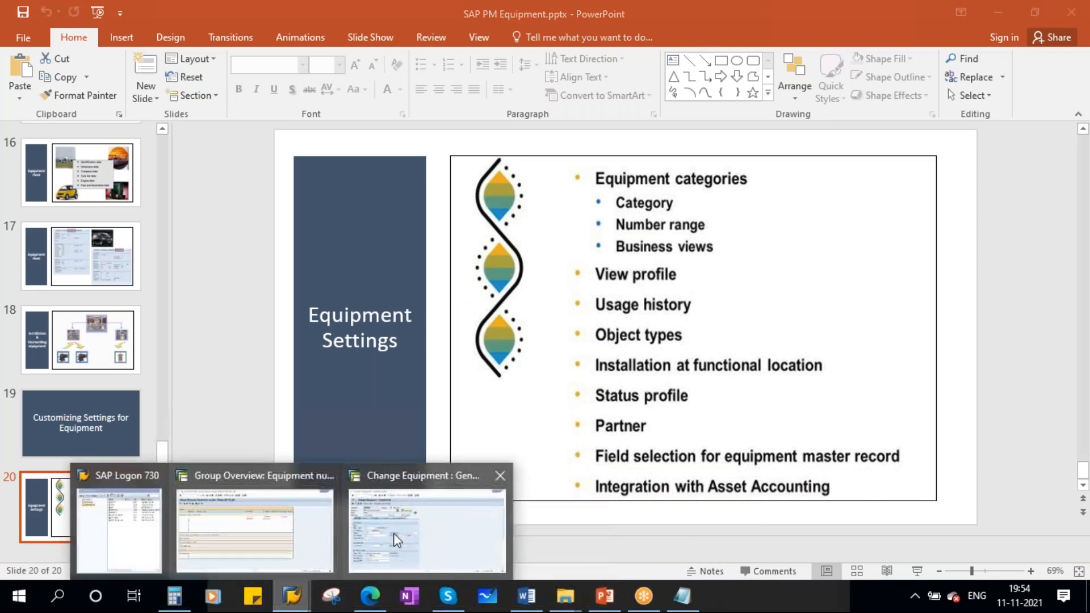
pyautogui.click(396, 489)
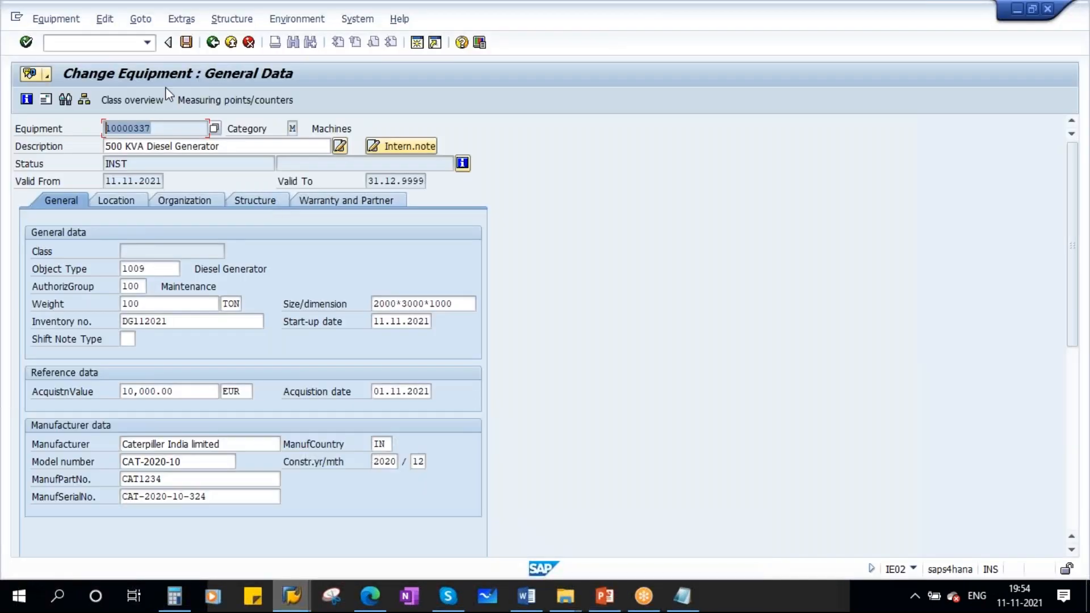
pyautogui.click(212, 42)
# - Switch to the EQUIP_NR group overview session and go back to the IMG structure
pyautogui.click(291, 596)
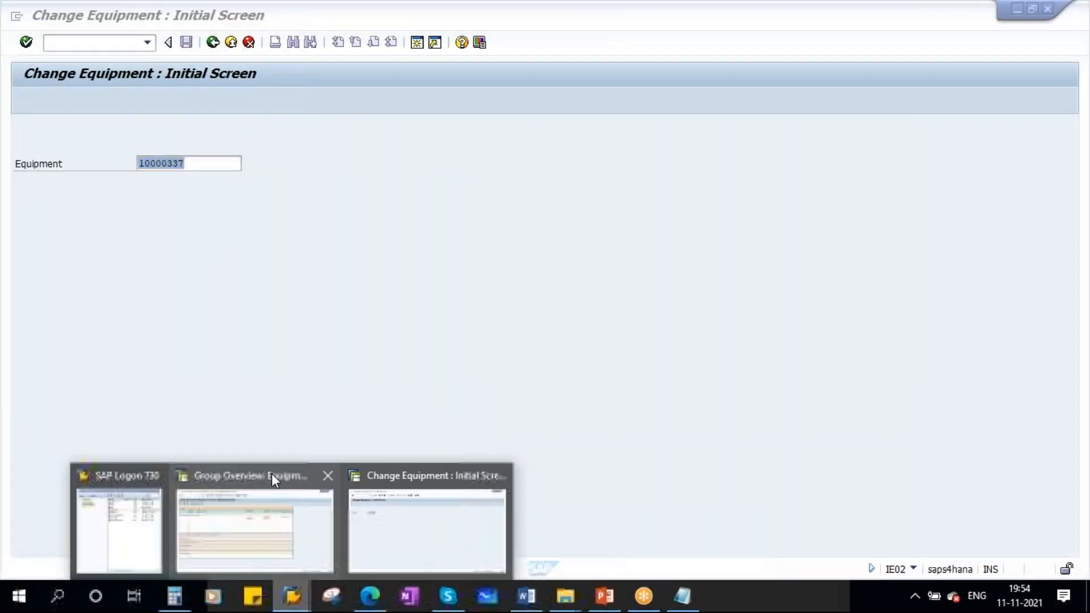
pyautogui.click(253, 510)
pyautogui.click(212, 42)
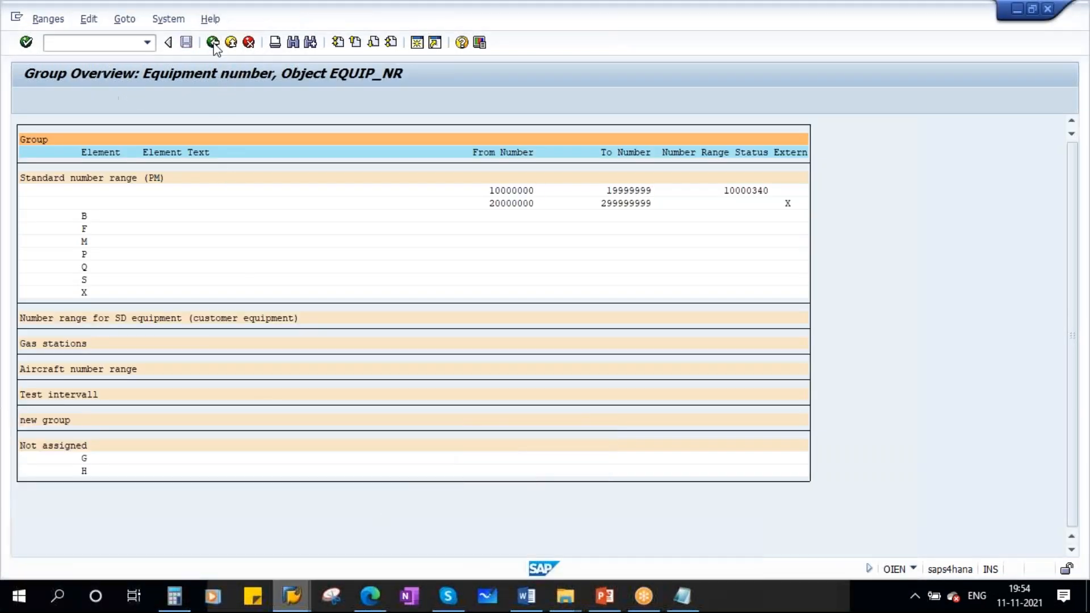
pyautogui.click(213, 42)
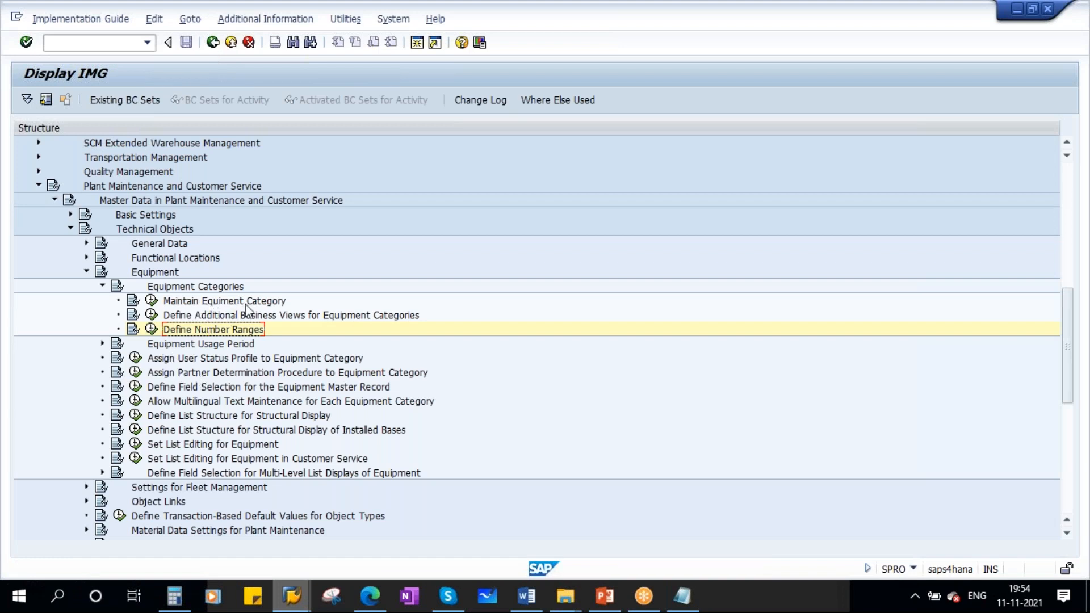
# - Execute Maintain Equipment Category and copy the view profile of category M, Machines
pyautogui.click(151, 300)
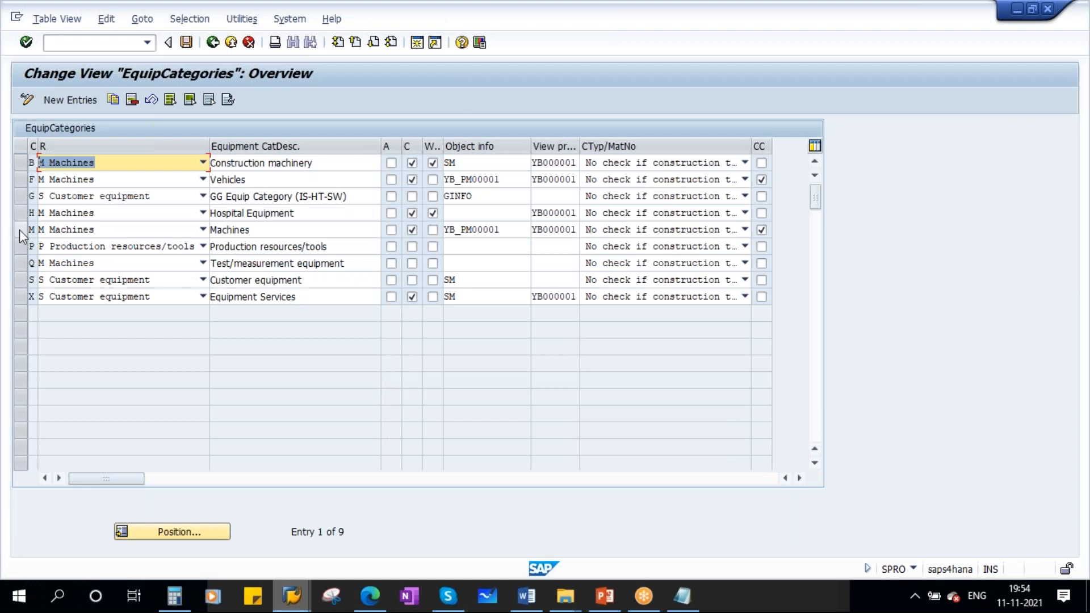
pyautogui.click(19, 229)
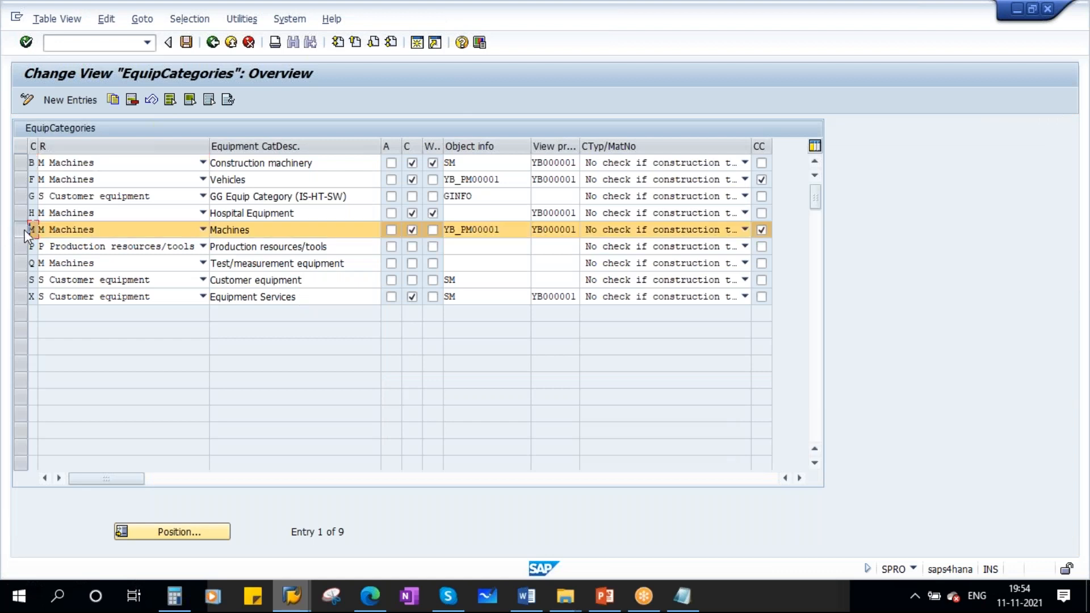
pyautogui.moveTo(510, 232); pyautogui.dragTo(399, 241)
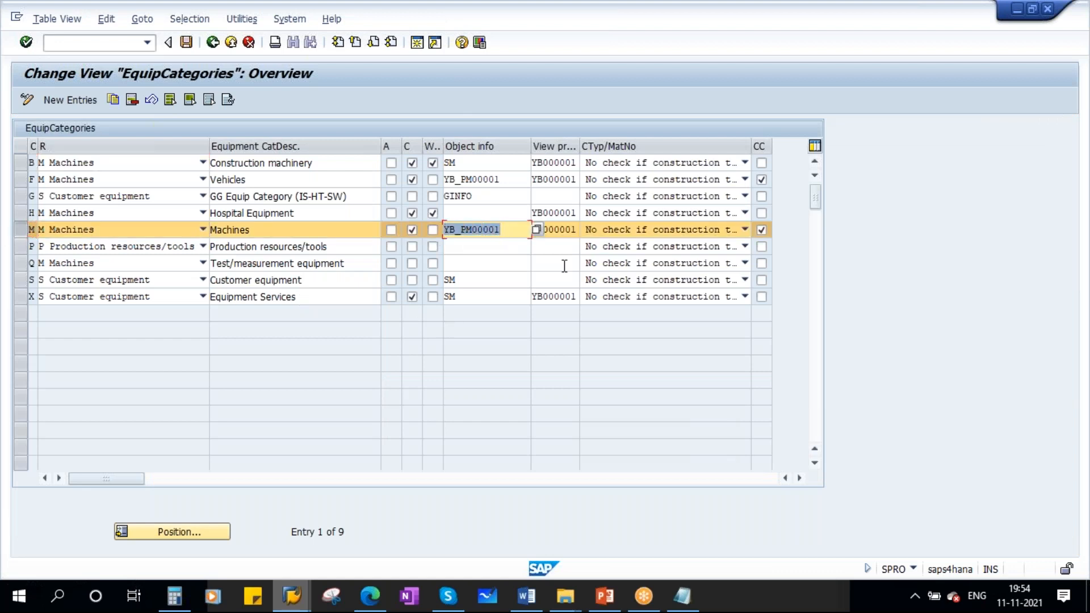
pyautogui.click(572, 229)
pyautogui.moveTo(532, 229); pyautogui.dragTo(615, 230)
pyautogui.hotkey('ctrl', 'c')
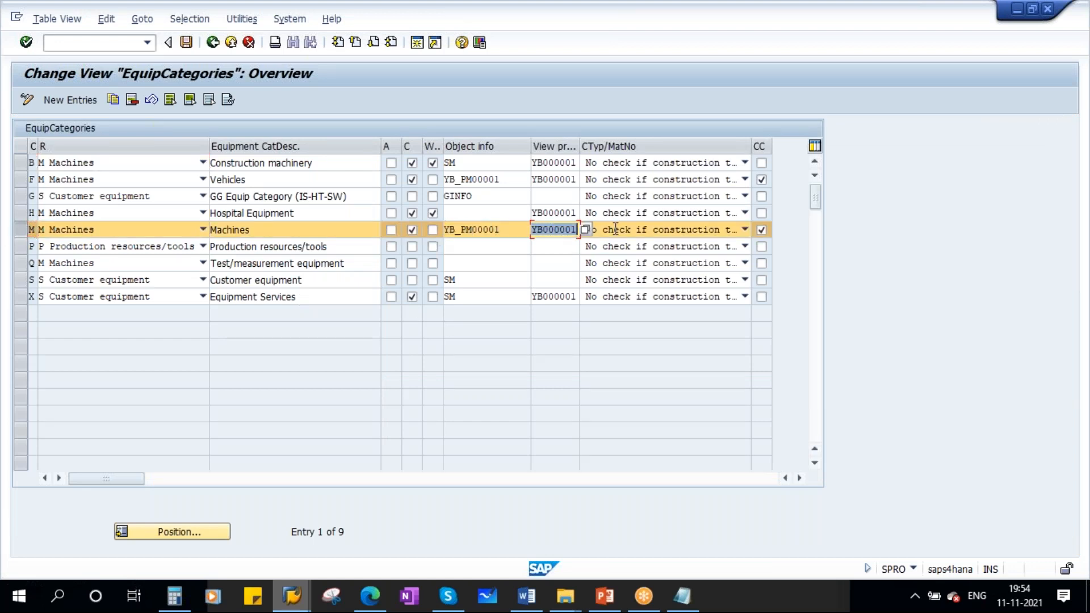
# - Switch to the Notepad note and replace the number range interval entry under category M with "View Profile"
pyautogui.click(681, 596)
pyautogui.click(319, 312)
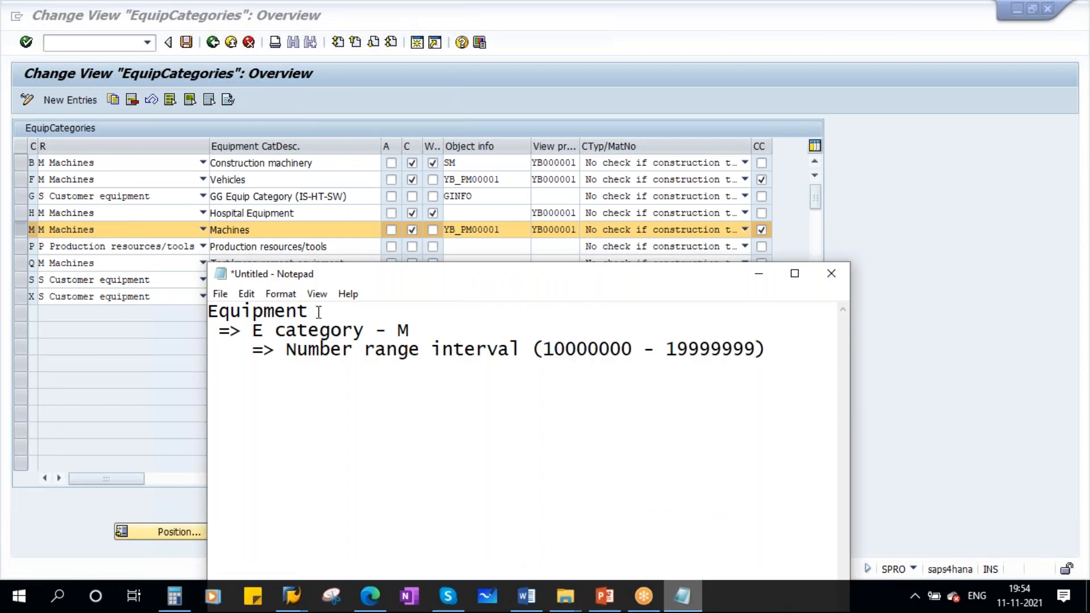
pyautogui.moveTo(396, 330); pyautogui.dragTo(414, 330)
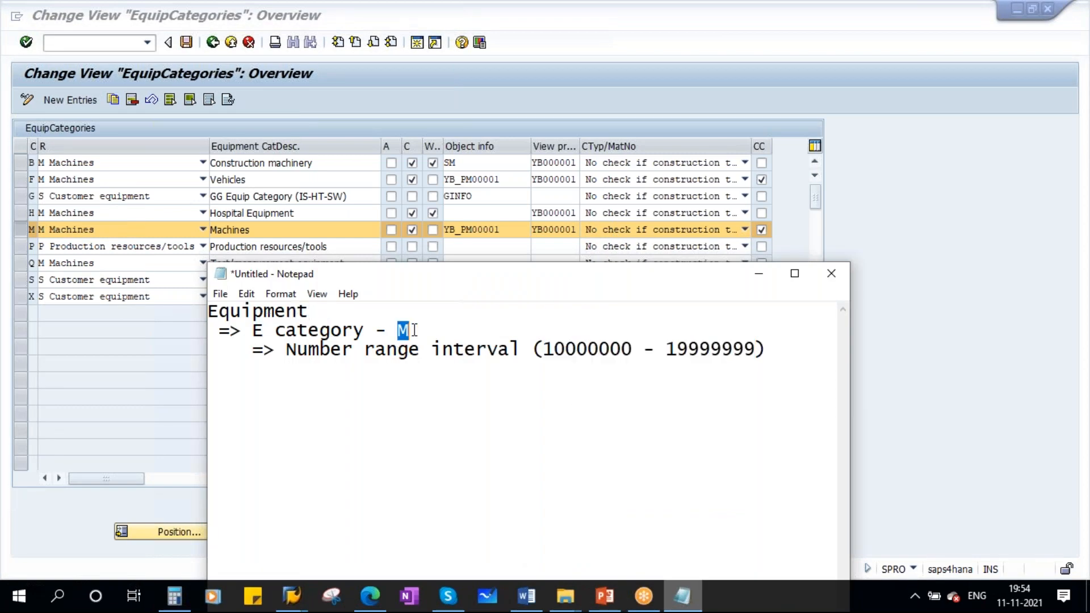
pyautogui.click(290, 351)
pyautogui.write('View')
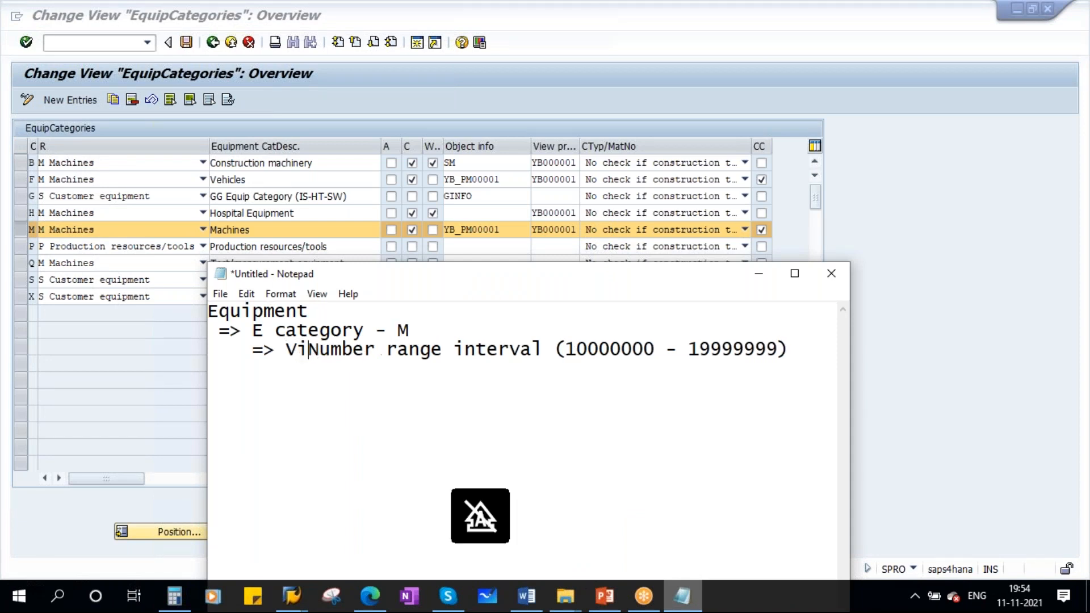
pyautogui.write(' Profil')
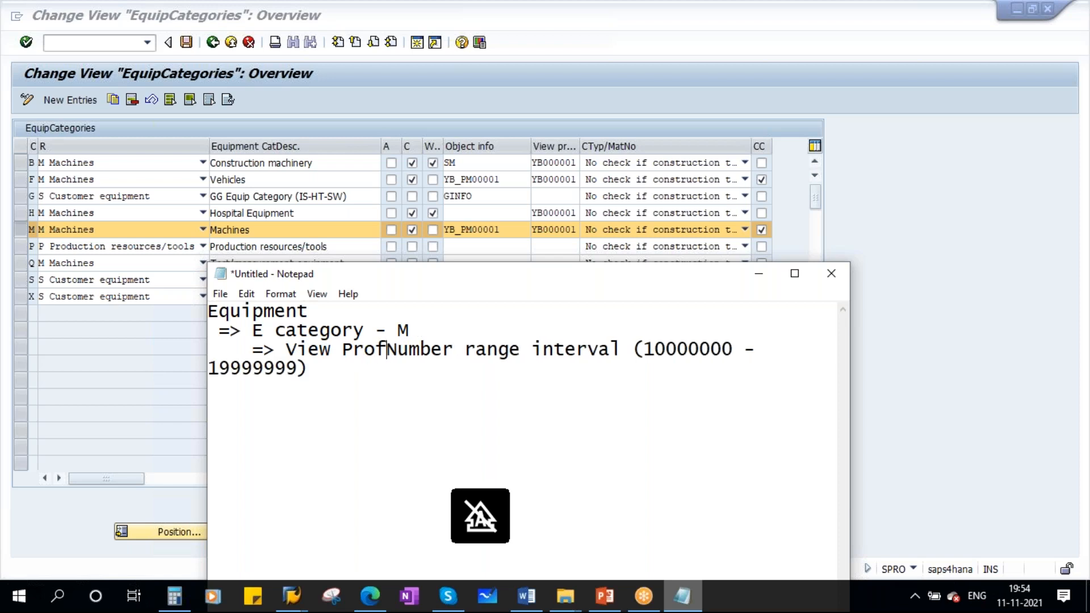
pyautogui.write('e')
pyautogui.press('Delete')
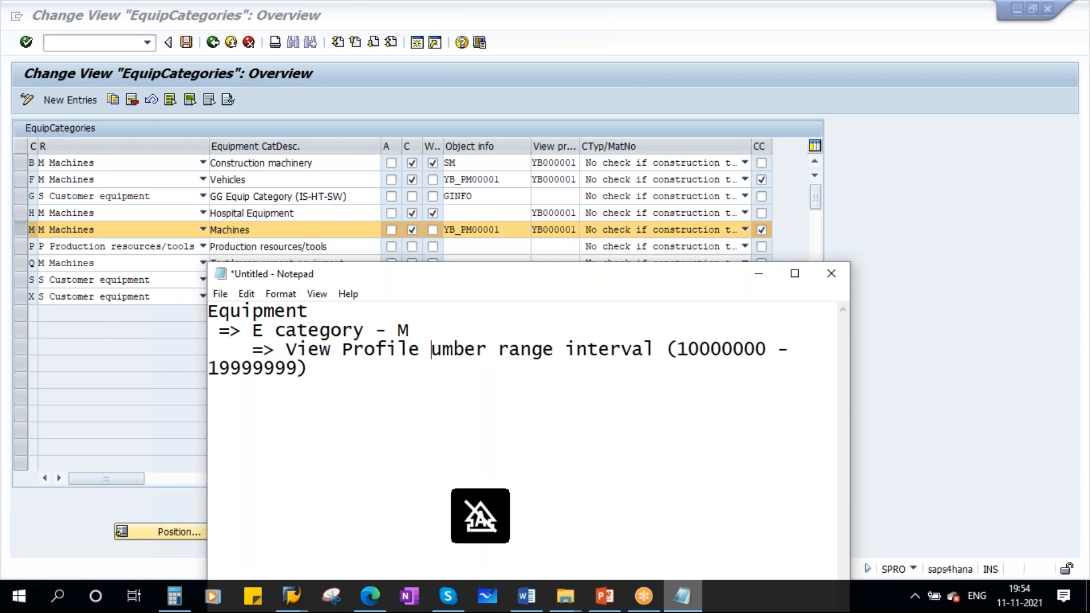
pyautogui.press('Delete')
pyautogui.press('Delete')
pyautogui.press('Delete')
pyautogui.press('Delete')
pyautogui.press('Delete')
pyautogui.press('Delete')
pyautogui.press('Delete')
pyautogui.press('Delete')
pyautogui.press('Delete')
pyautogui.press('Delete')
pyautogui.press('Delete')
pyautogui.press('Delete')
pyautogui.press('Delete')
pyautogui.press('Delete')
pyautogui.press('Delete')
pyautogui.press('Delete')
pyautogui.press('Delete')
pyautogui.press('Delete')
pyautogui.press('Delete')
pyautogui.press('Delete')
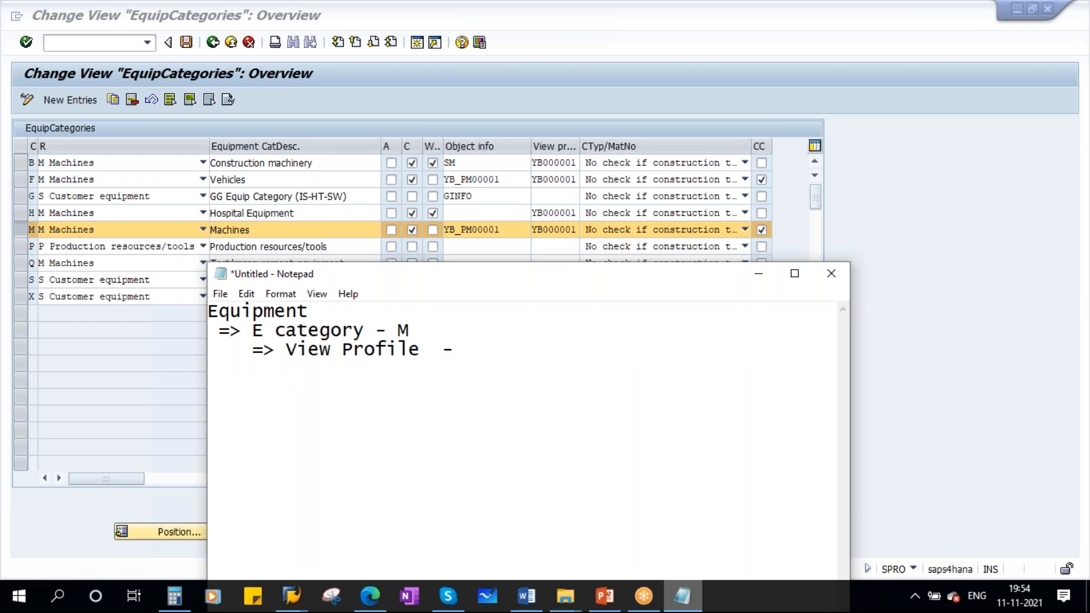
# - Complete the View Profile line with "- YB000001", then switch back to SAP and return to the IMG structure
pyautogui.hotkey('ctrl', 'v')
pyautogui.press('Delete')
pyautogui.press('Delete')
pyautogui.write('-')
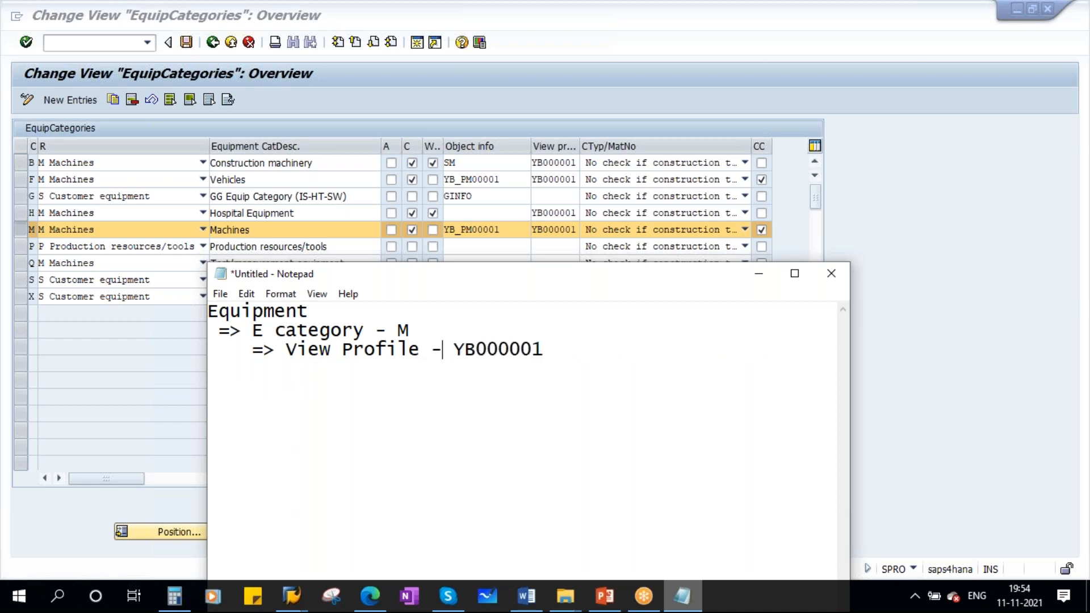
pyautogui.hotkey('alt', 'Tab')
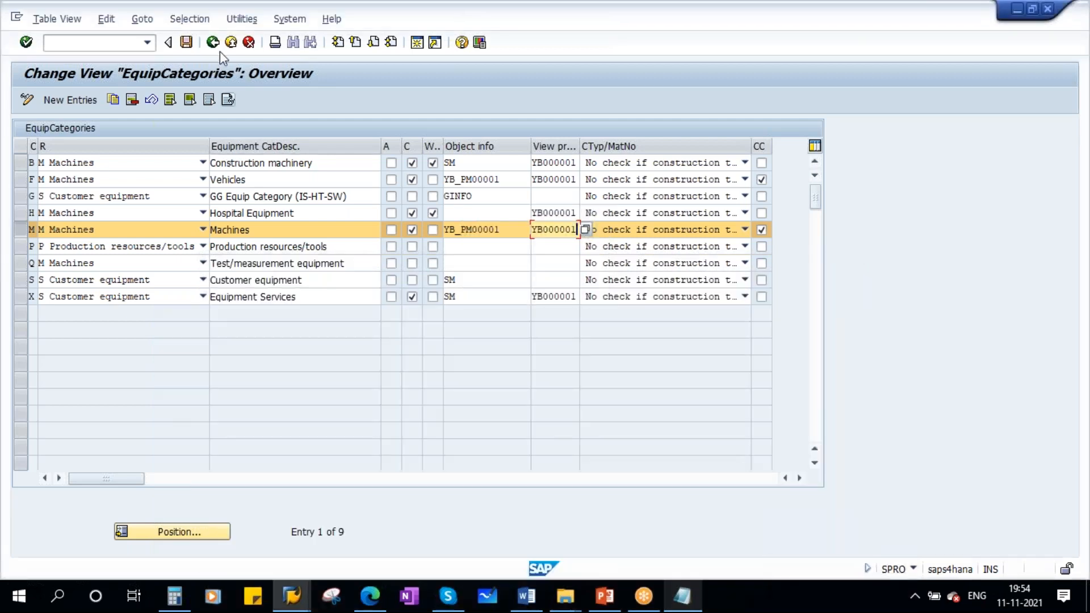
pyautogui.click(213, 44)
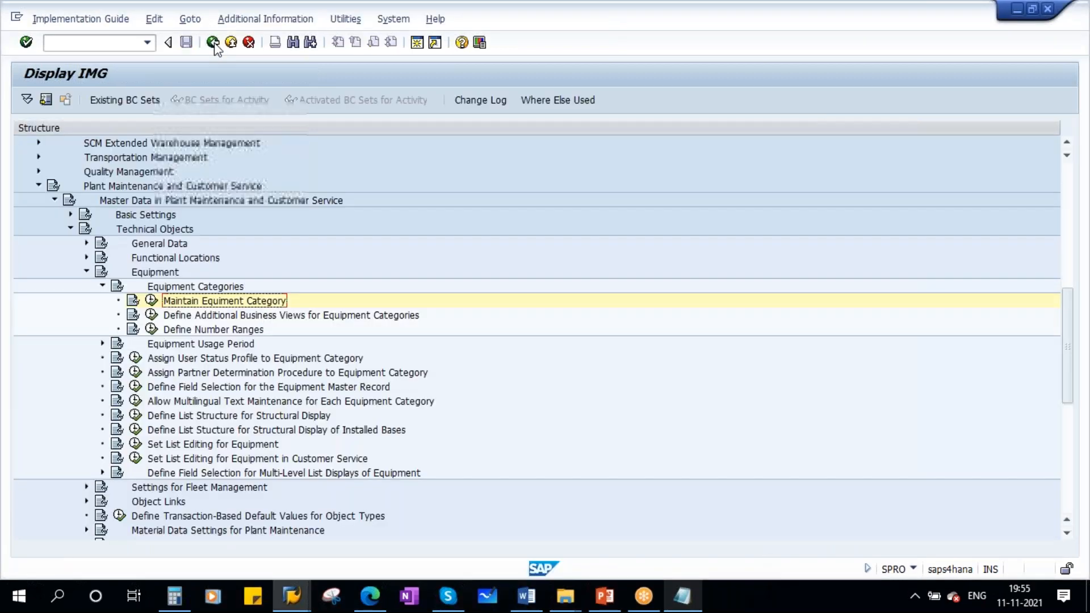
# - Execute Set View Profiles for Technical Objects under General Data and compare profile YB000001 with the View Profile entry in the Notepad note
pyautogui.click(86, 244)
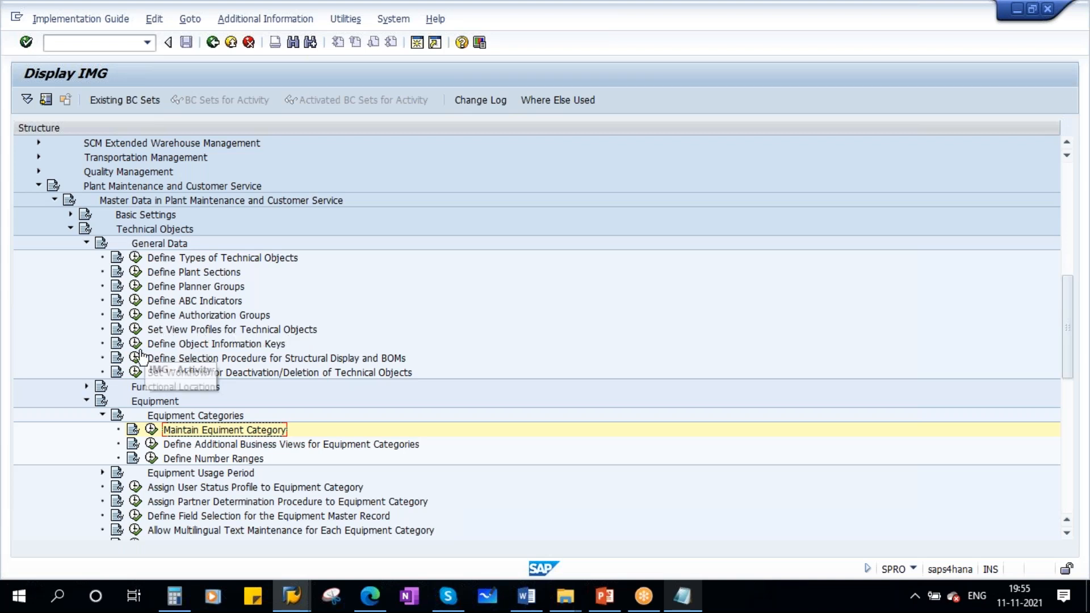
pyautogui.click(135, 330)
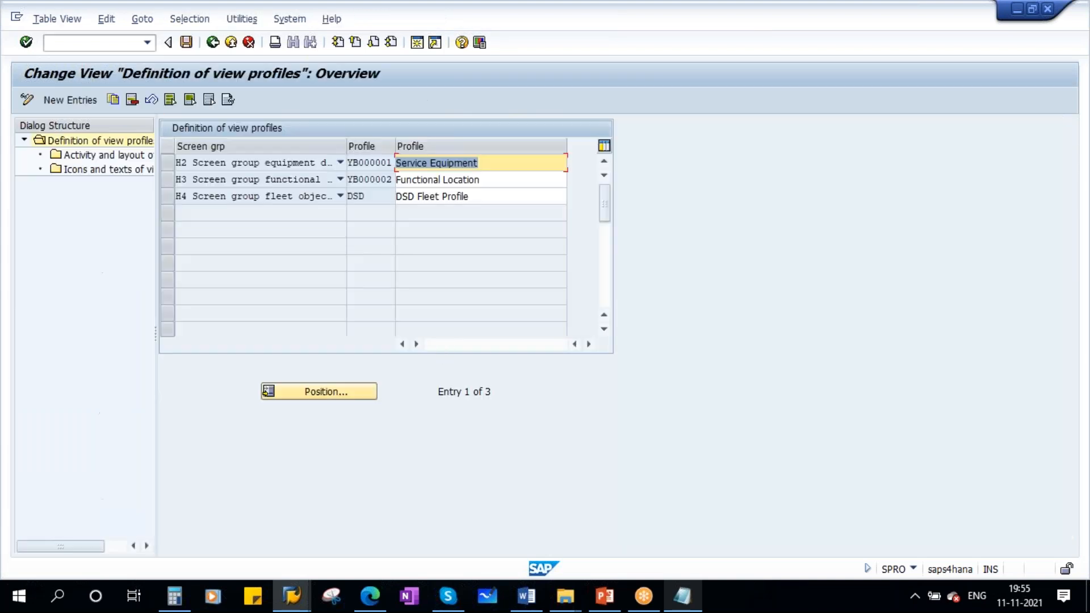
pyautogui.doubleClick(351, 162)
pyautogui.click(682, 596)
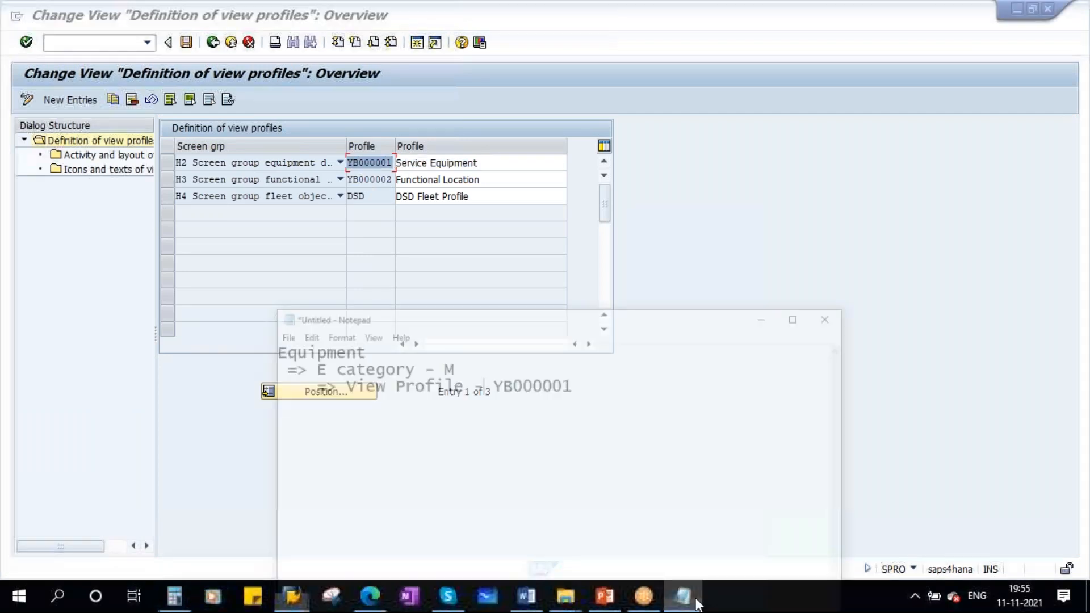
pyautogui.click(440, 356)
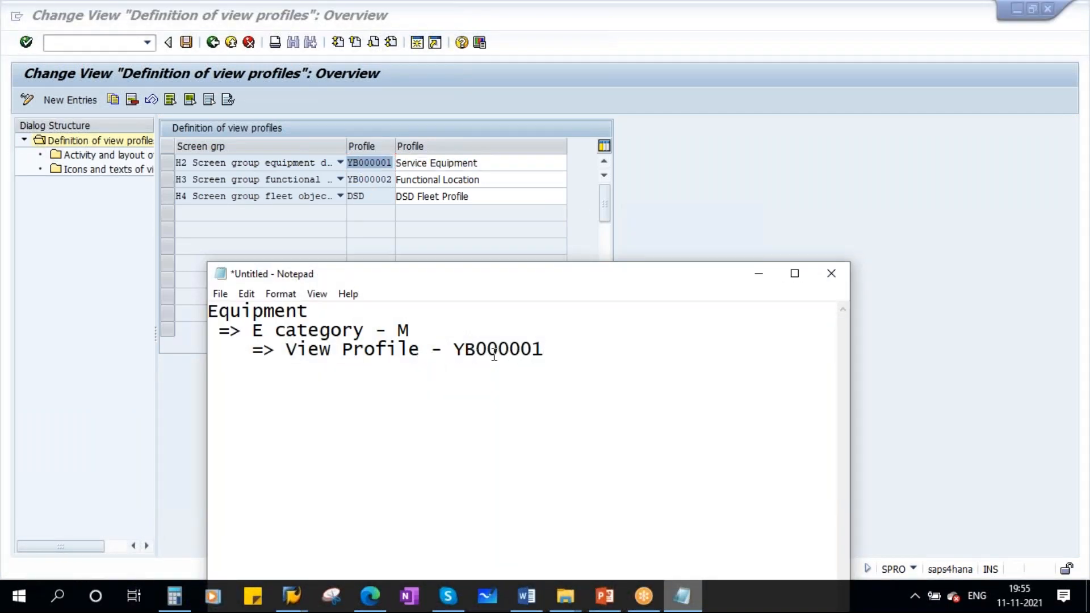
# - Select the Service Equipment view profile YB000001 in SAP, open its activity and layout of views, and narrow the description column
pyautogui.click(165, 155)
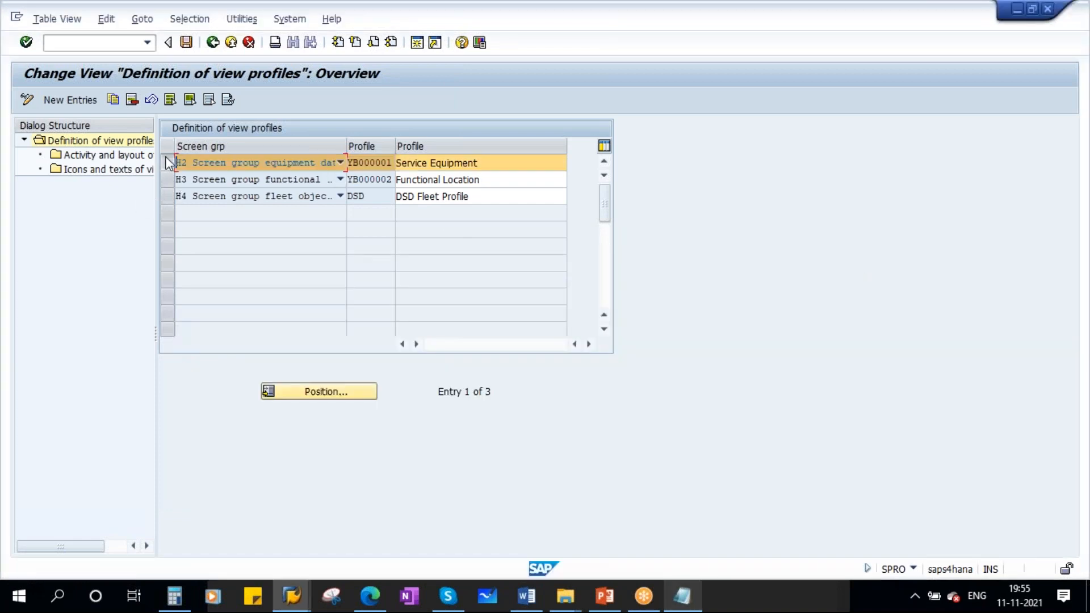
pyautogui.click(98, 159)
pyautogui.doubleClick(97, 158)
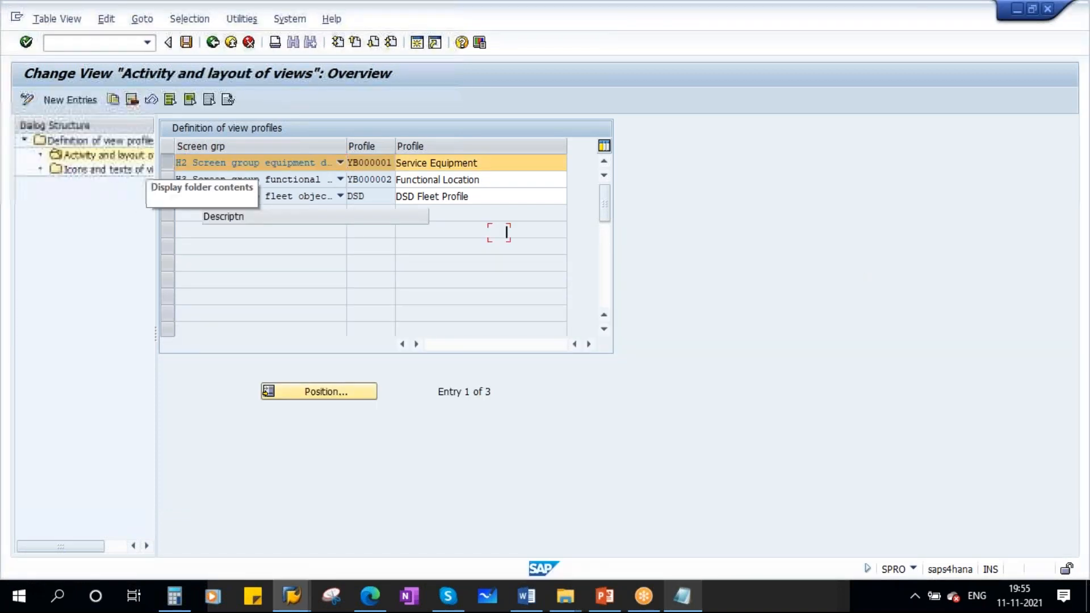
pyautogui.moveTo(428, 216); pyautogui.dragTo(300, 244)
# - Switch to the Change Equipment session and display the equipment master of the 500 KVA Diesel Generator
pyautogui.moveTo(291, 595)
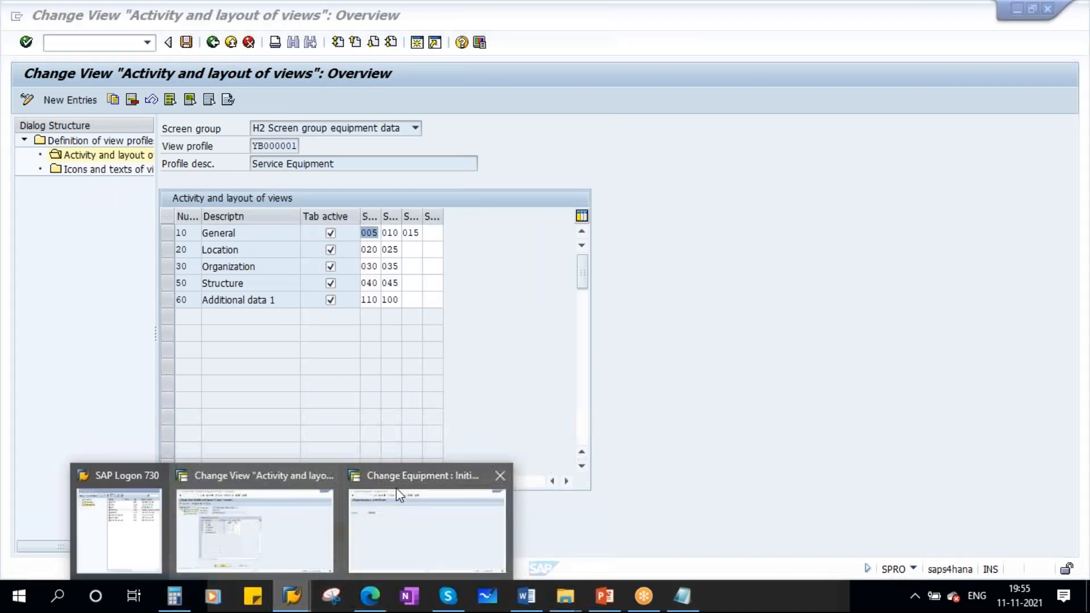
pyautogui.click(371, 491)
pyautogui.click(56, 19)
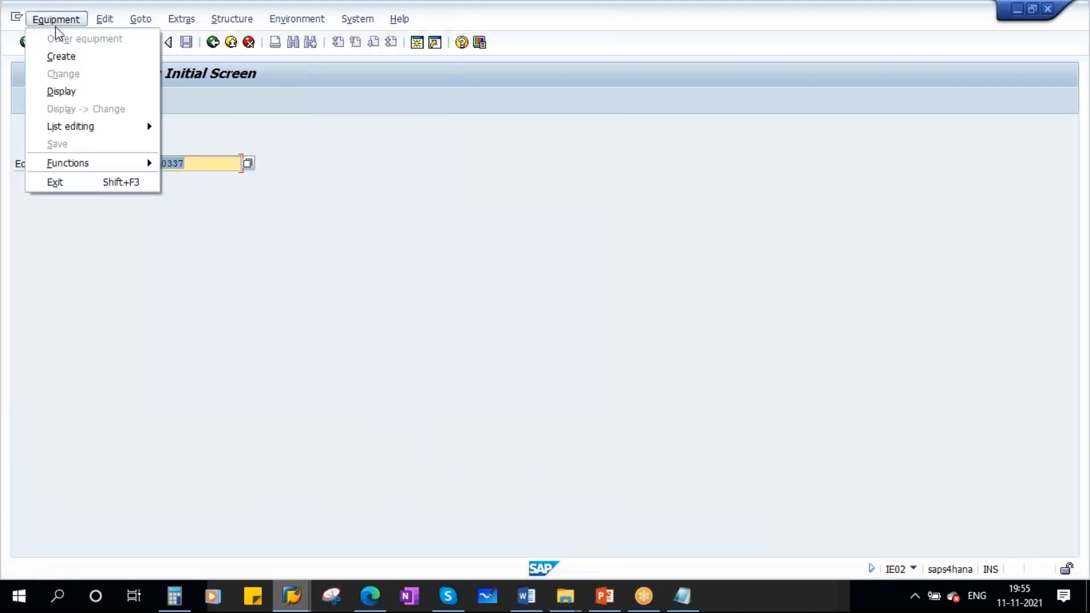
pyautogui.click(73, 108)
pyautogui.press('Return')
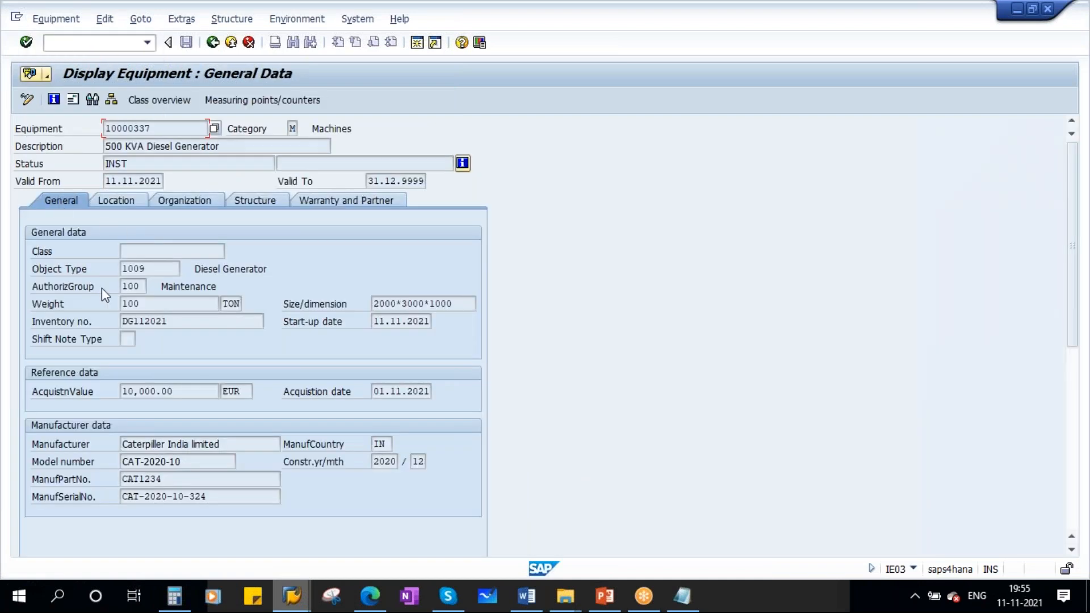
# - Compare the General and Location views of the view profile with the matching sections of the displayed equipment master
pyautogui.hotkey('alt', 'Tab')
pyautogui.click(242, 233)
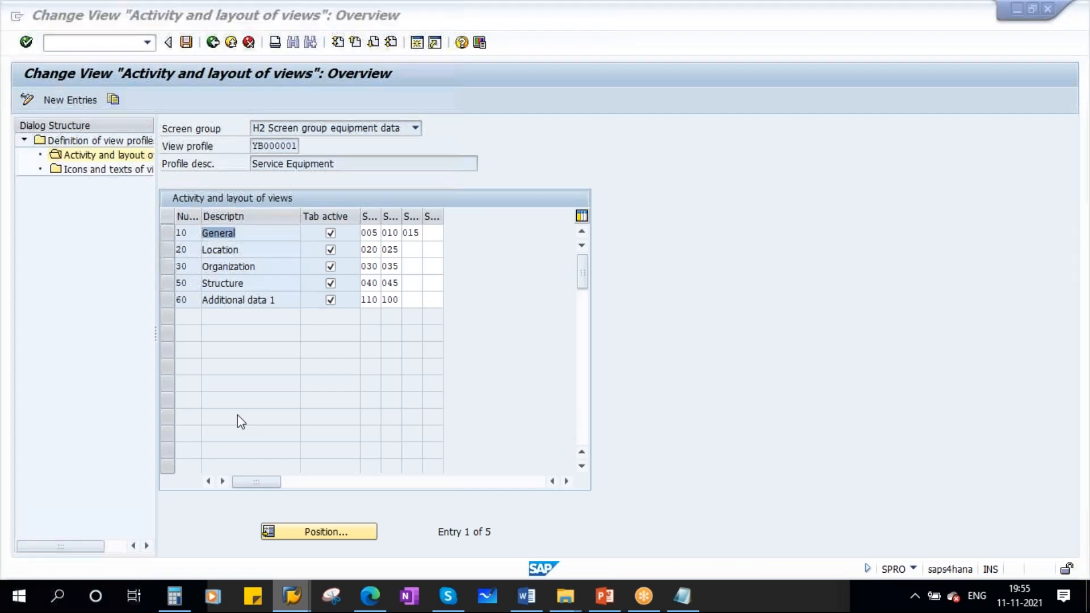
pyautogui.hotkey('alt', 'Tab')
pyautogui.hotkey('alt', 'Tab')
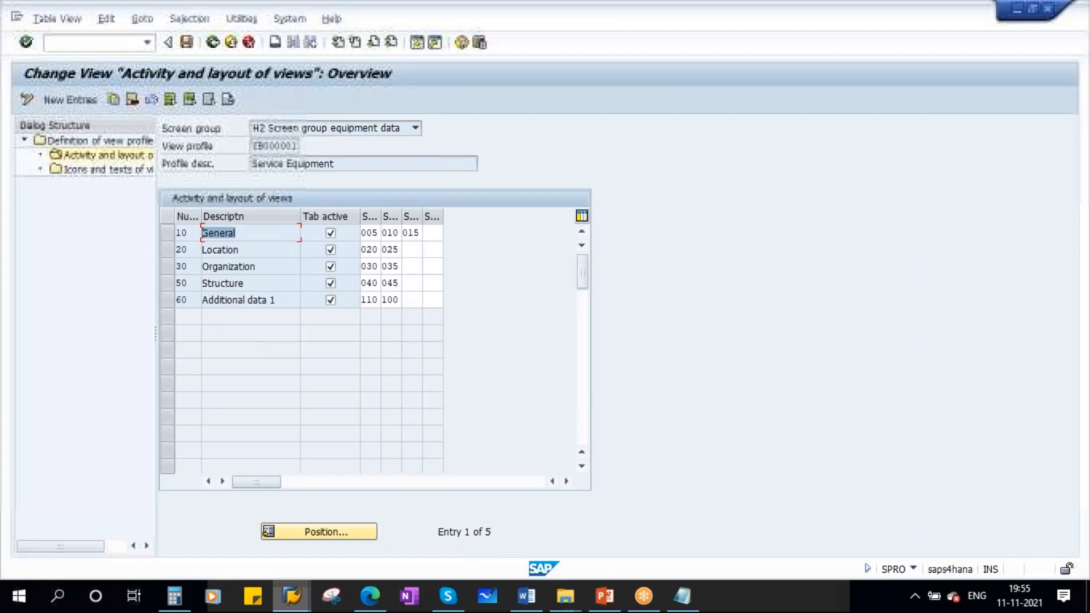
pyautogui.click(252, 251)
# - Compare the profile's Organization, Structure and Additional data 1 views with the equipment master's Organization, Structure, and Warranty and Partner sections
pyautogui.hotkey('alt', 'Tab')
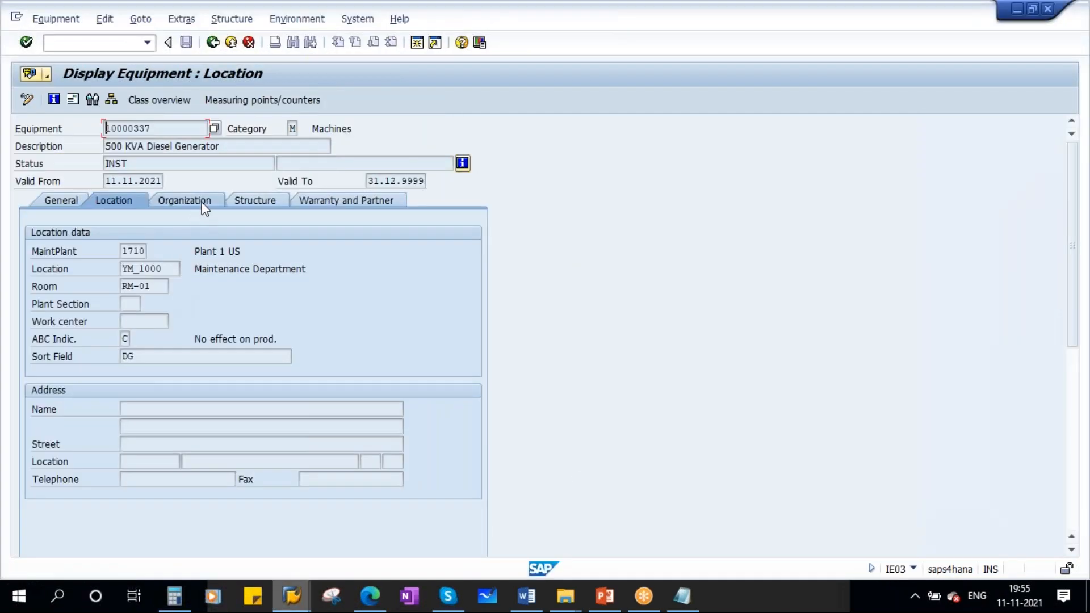
pyautogui.click(203, 202)
pyautogui.hotkey('alt', 'Tab')
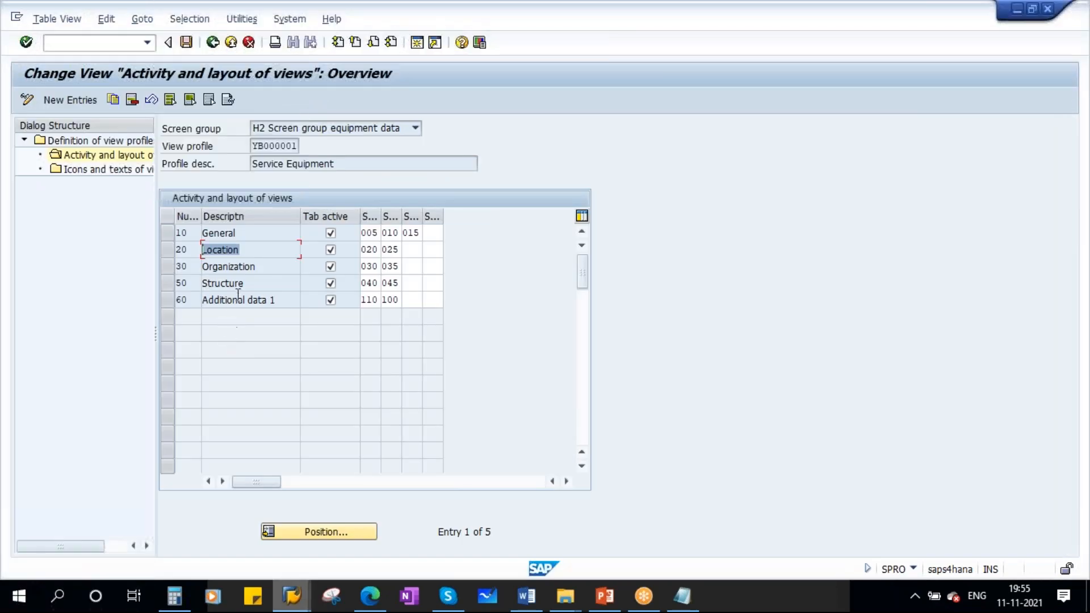
pyautogui.click(261, 265)
pyautogui.hotkey('alt', 'Tab')
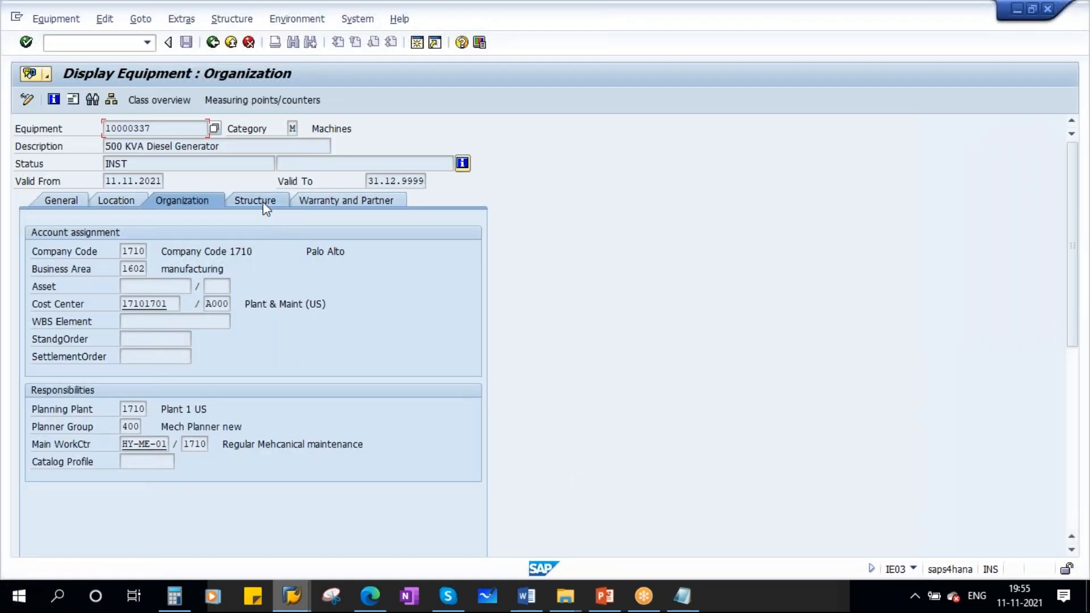
pyautogui.click(263, 202)
pyautogui.hotkey('alt', 'Tab')
pyautogui.click(222, 283)
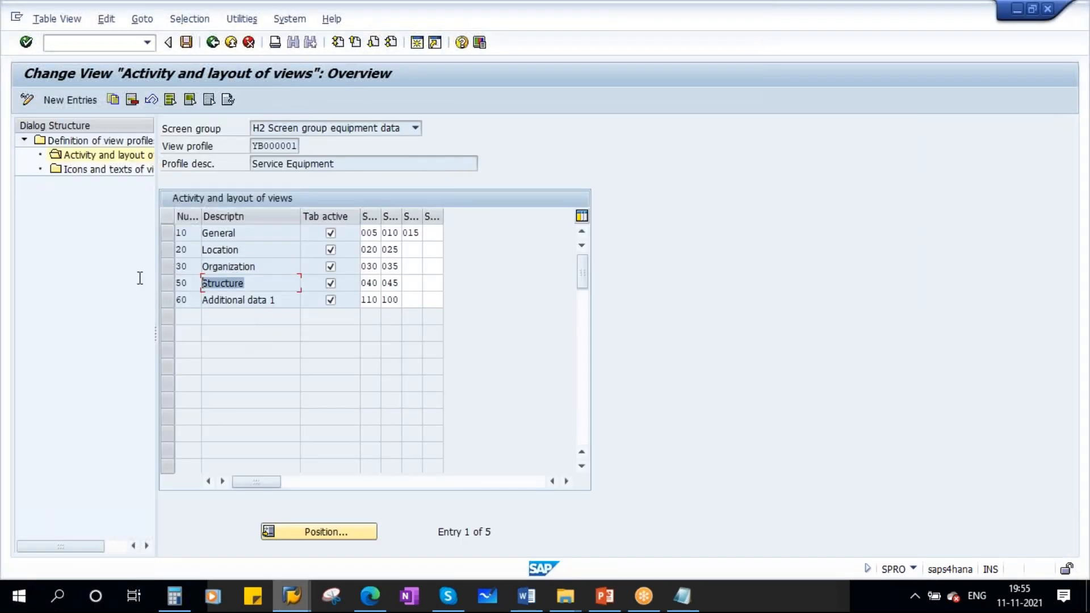
pyautogui.moveTo(278, 300); pyautogui.dragTo(198, 299)
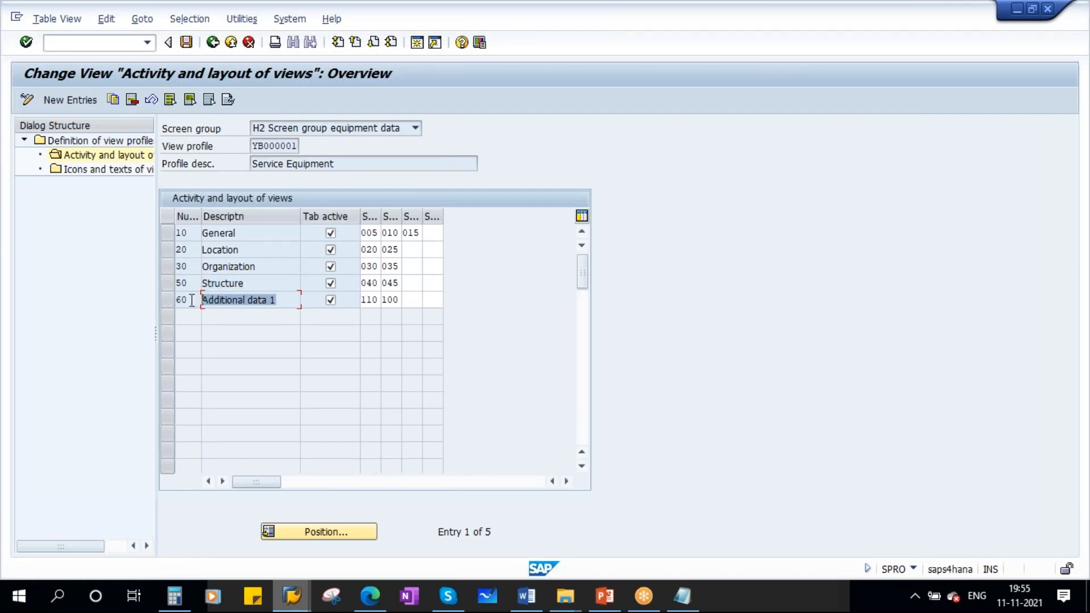
pyautogui.hotkey('alt', 'Tab')
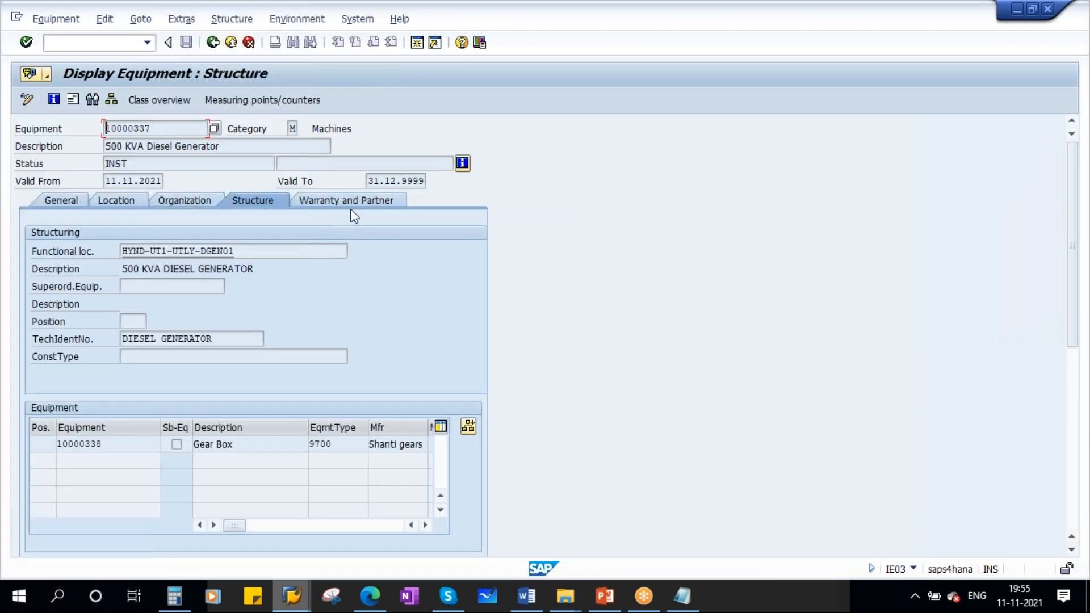
pyautogui.click(352, 201)
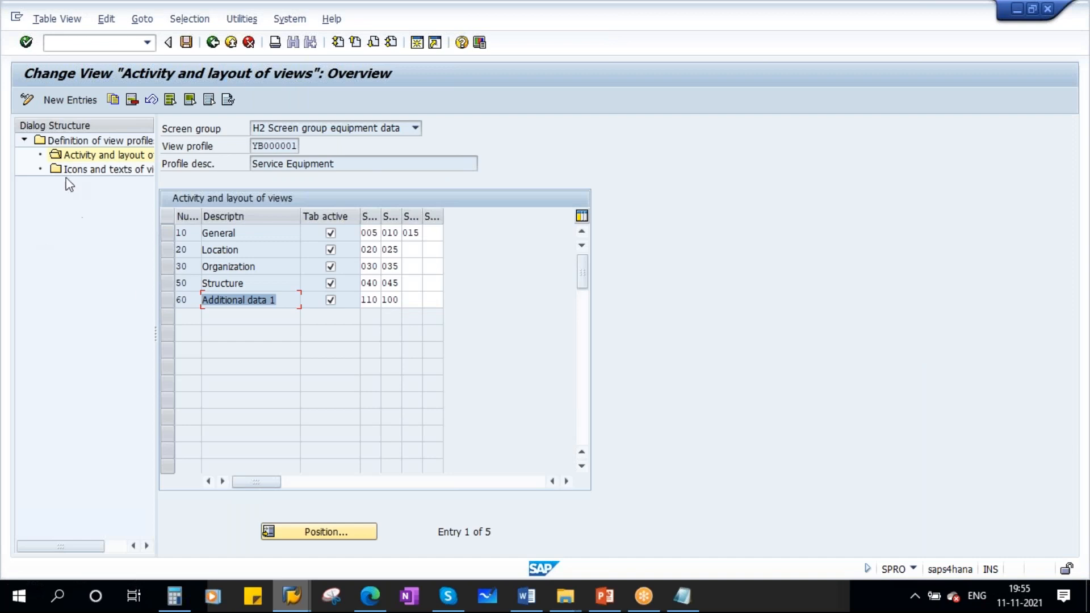
# - Examine the tab title of Additional data 1 under Icons and texts of views and compare it with the equipment master display
pyautogui.doubleClick(98, 170)
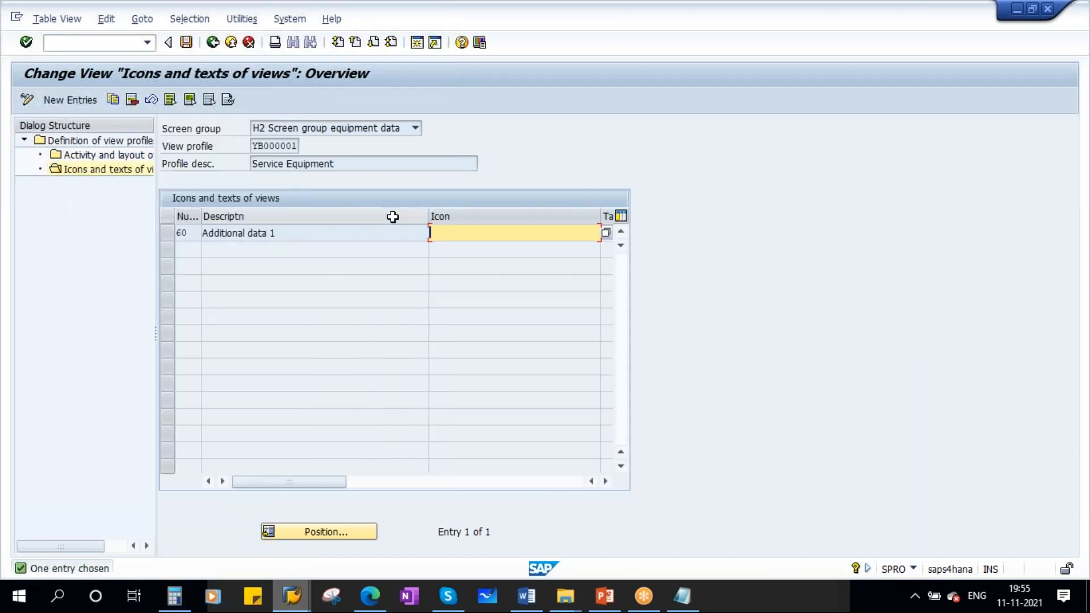
pyautogui.moveTo(427, 216); pyautogui.dragTo(285, 224)
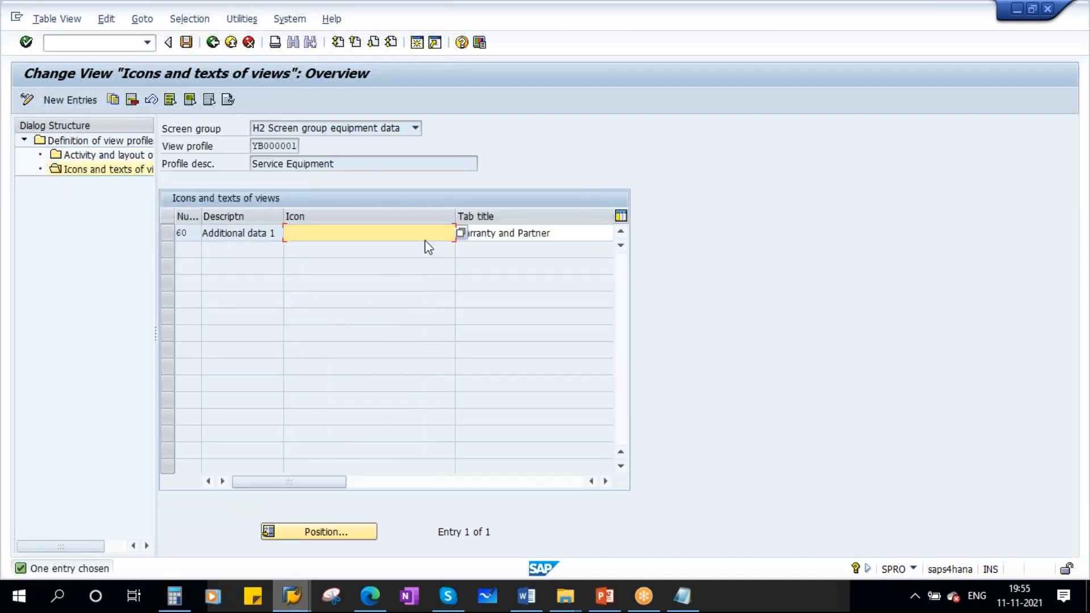
pyautogui.moveTo(449, 216); pyautogui.dragTo(344, 223)
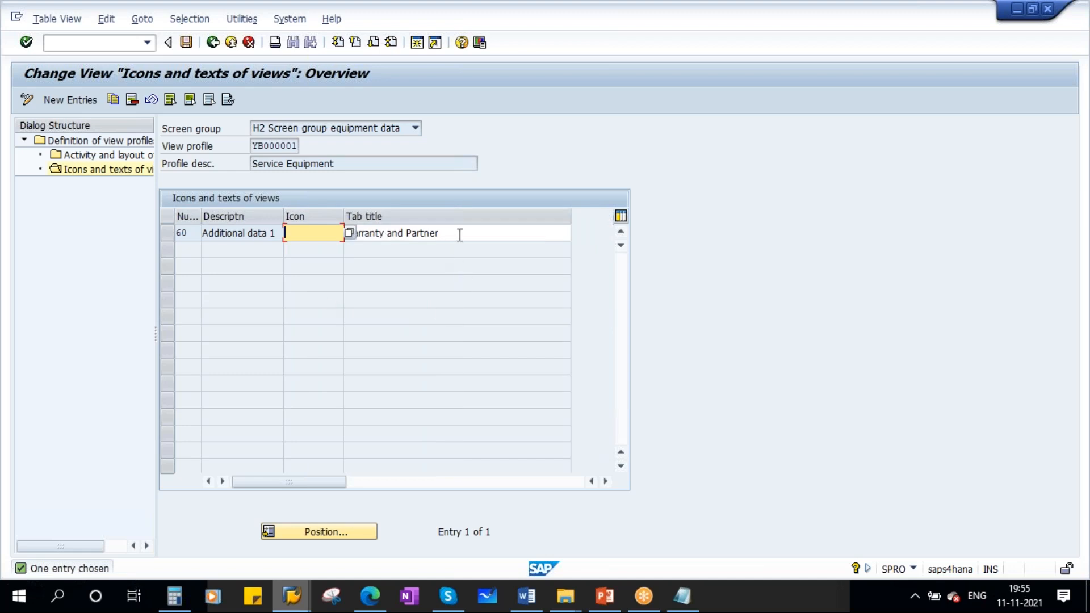
pyautogui.press('Tab')
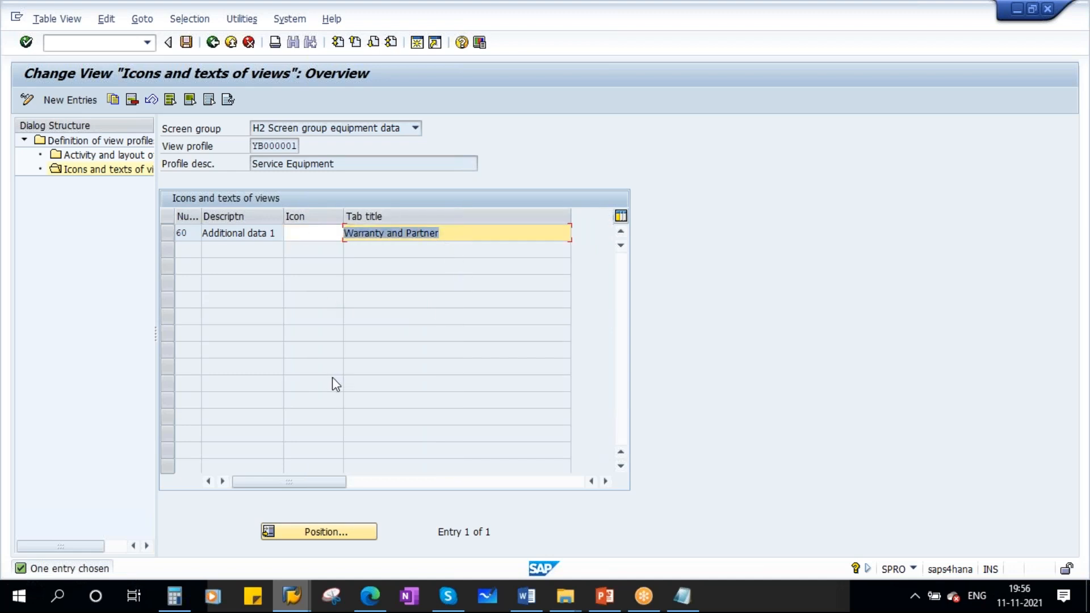
pyautogui.hotkey('alt', 'Tab')
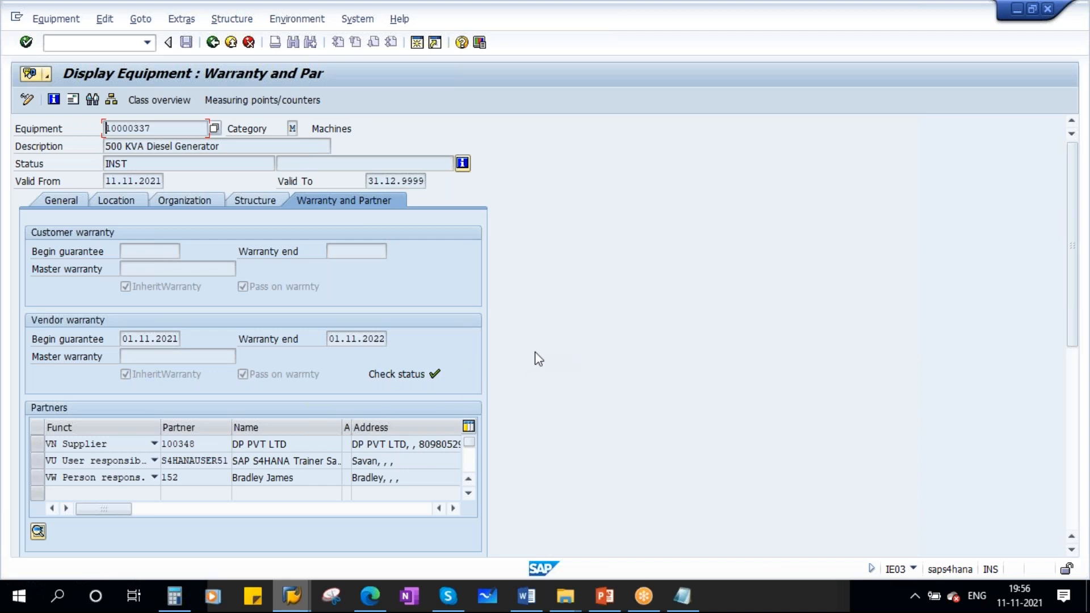
pyautogui.hotkey('alt', 'Tab')
# - Add a new entry to the activity and layout of views for 0100, Additional data 2, with an active tab and subscreen 105, Long text
pyautogui.doubleClick(94, 154)
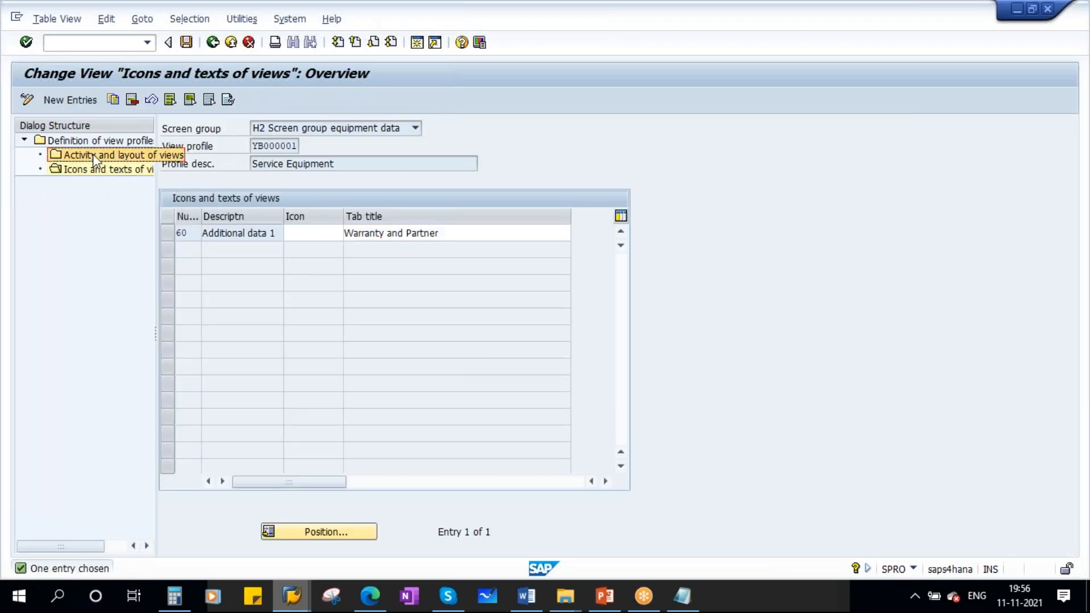
pyautogui.click(60, 96)
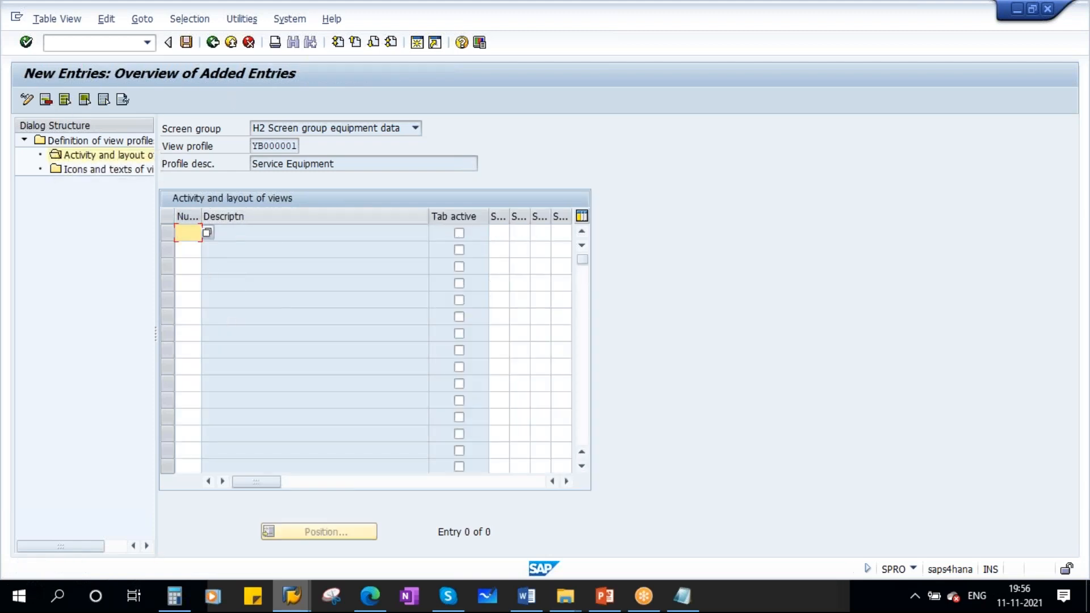
pyautogui.click(207, 232)
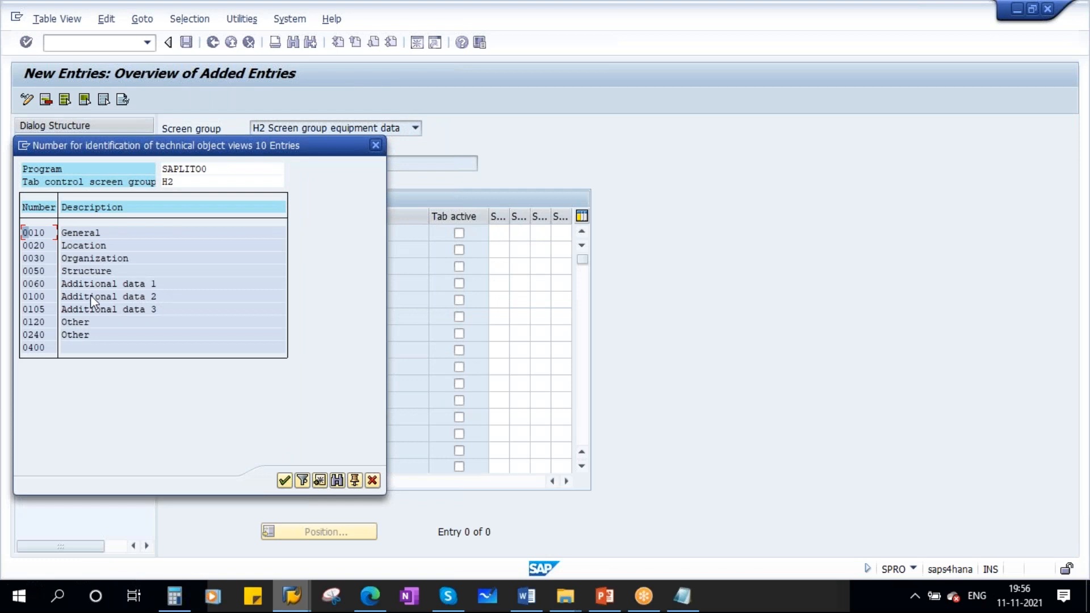
pyautogui.doubleClick(90, 295)
pyautogui.moveTo(426, 216); pyautogui.dragTo(301, 216)
pyautogui.click(330, 233)
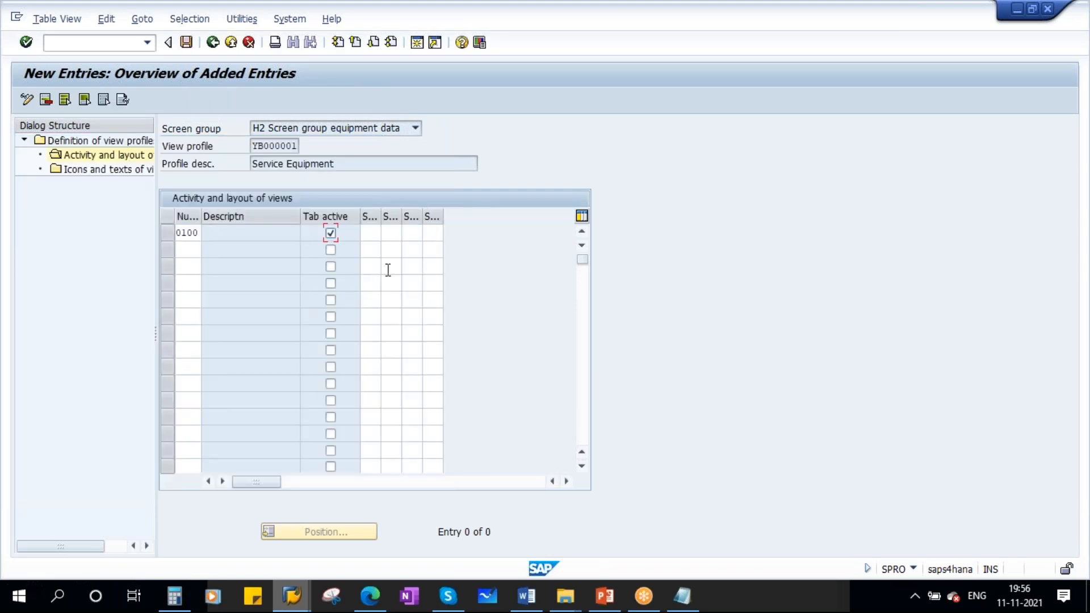
pyautogui.click(372, 233)
pyautogui.click(386, 234)
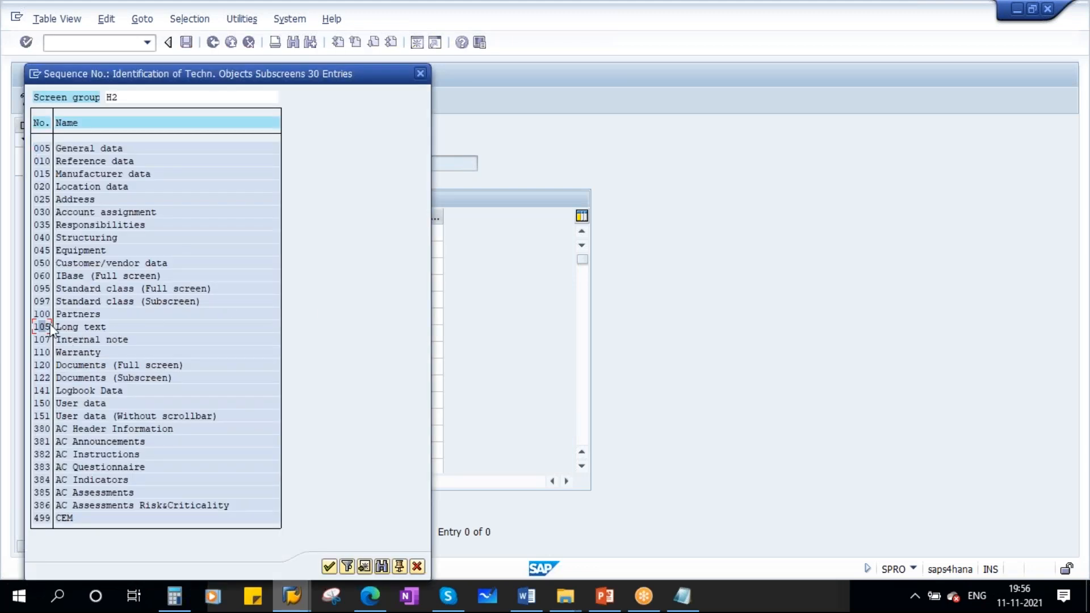
pyautogui.doubleClick(79, 327)
pyautogui.press('Return')
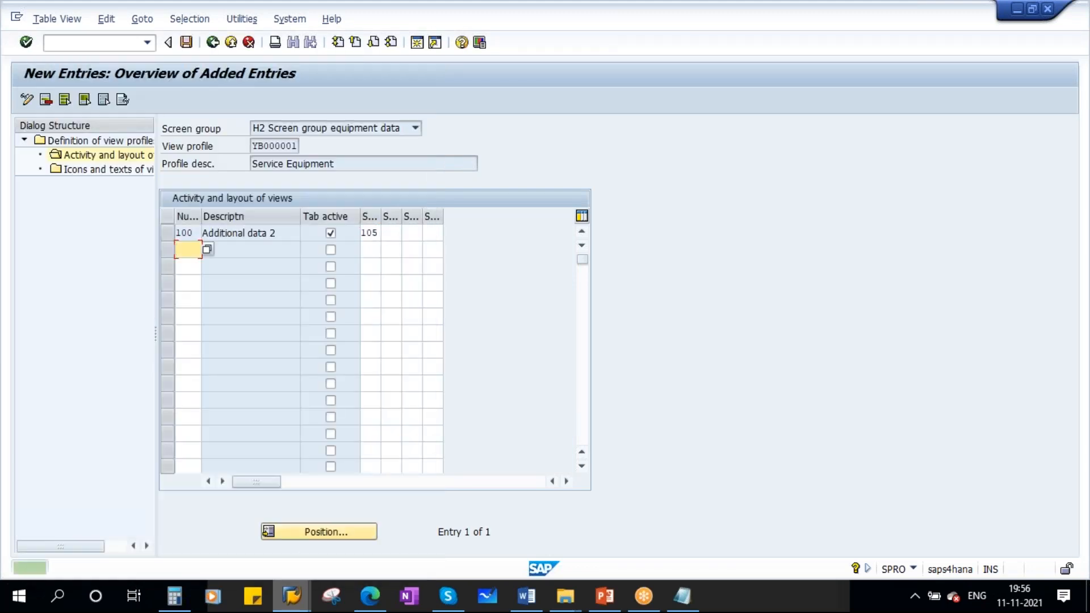
# - Start a new entry for 0100, Additional data 2, under Icons and texts of views for the Service Equipment profile
pyautogui.doubleClick(95, 169)
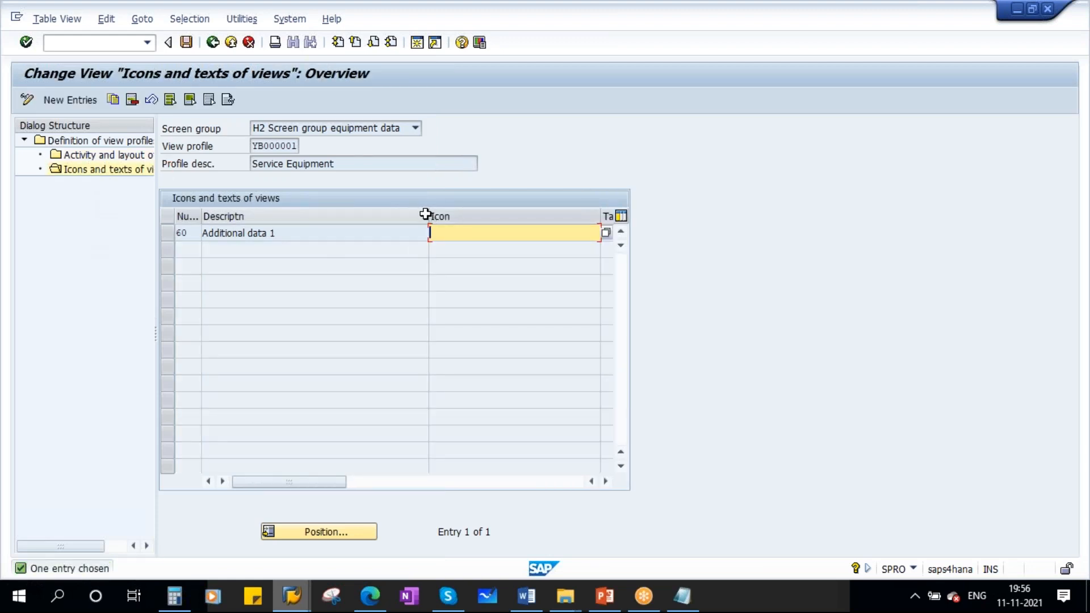
pyautogui.moveTo(426, 215); pyautogui.dragTo(284, 224)
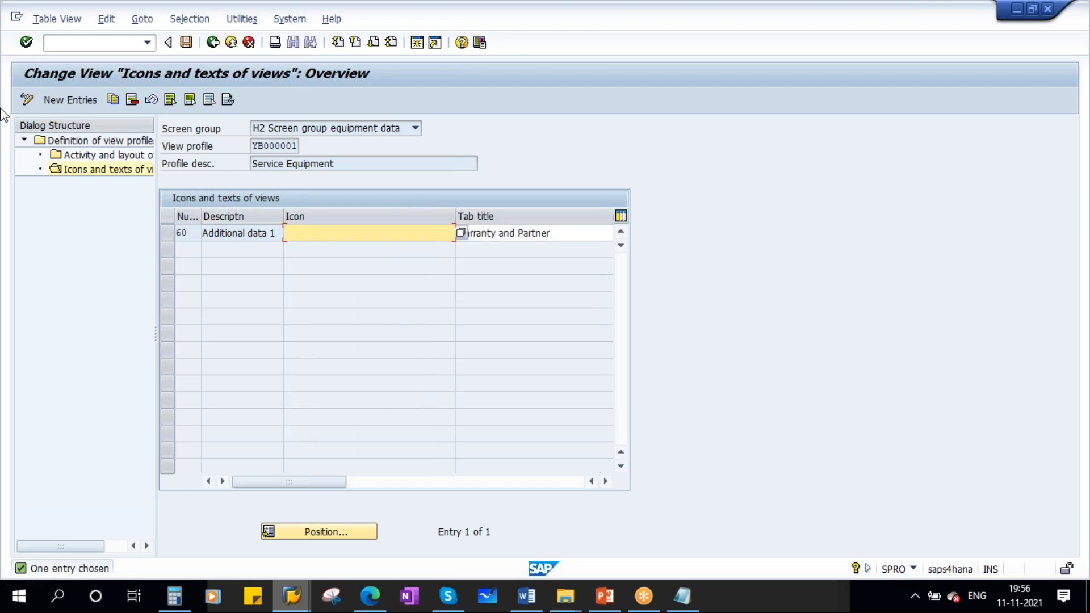
pyautogui.click(57, 99)
pyautogui.press('F4')
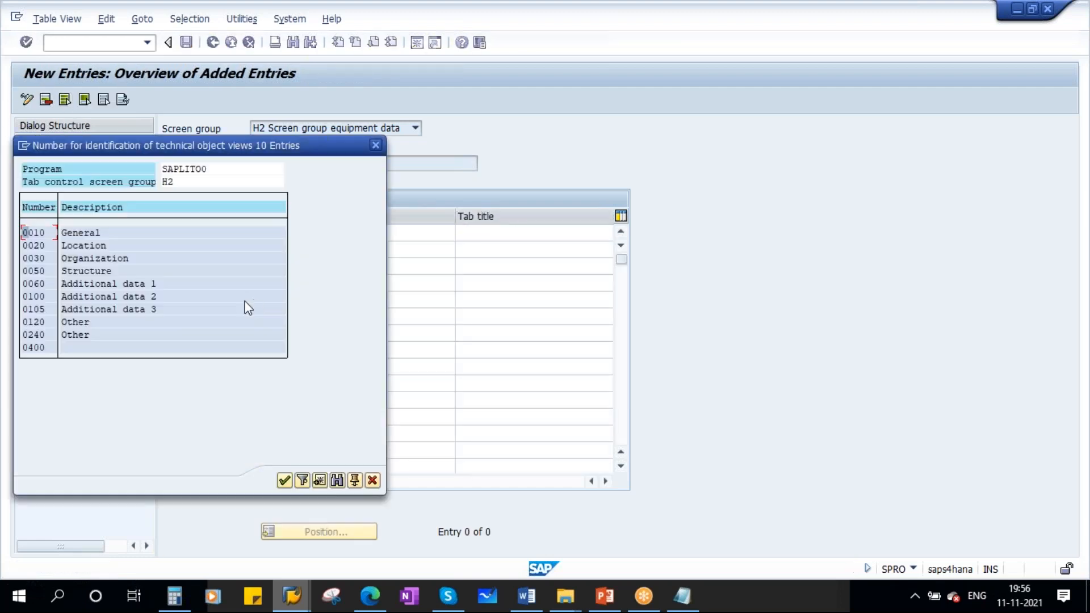
pyautogui.doubleClick(79, 297)
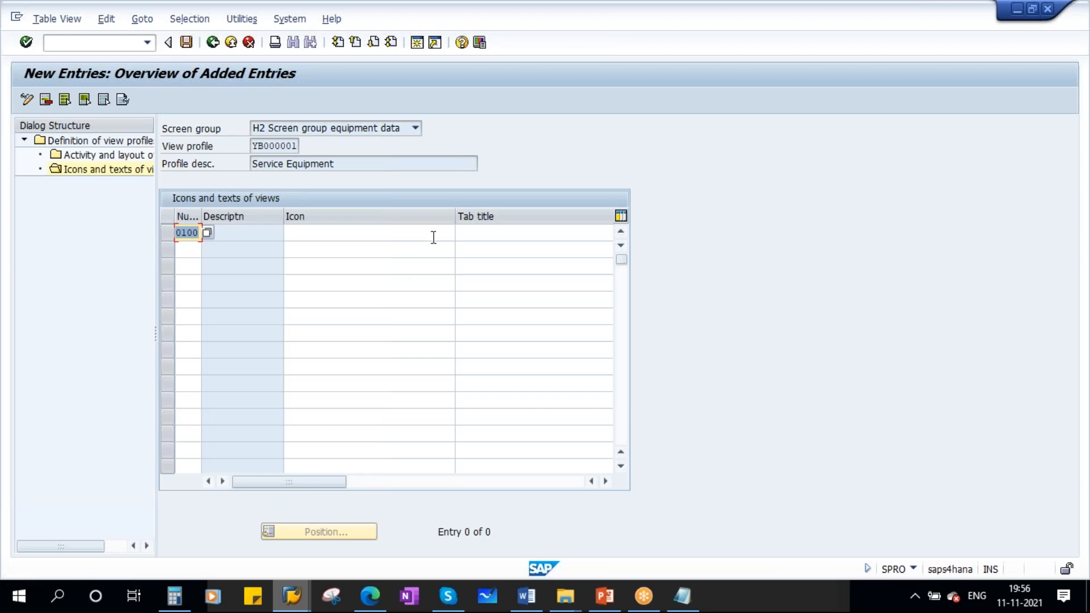
# - Set the tab title of the Additional data 2 entry to Long Text and save the view profile
pyautogui.moveTo(454, 215); pyautogui.dragTo(349, 216)
pyautogui.click(390, 230)
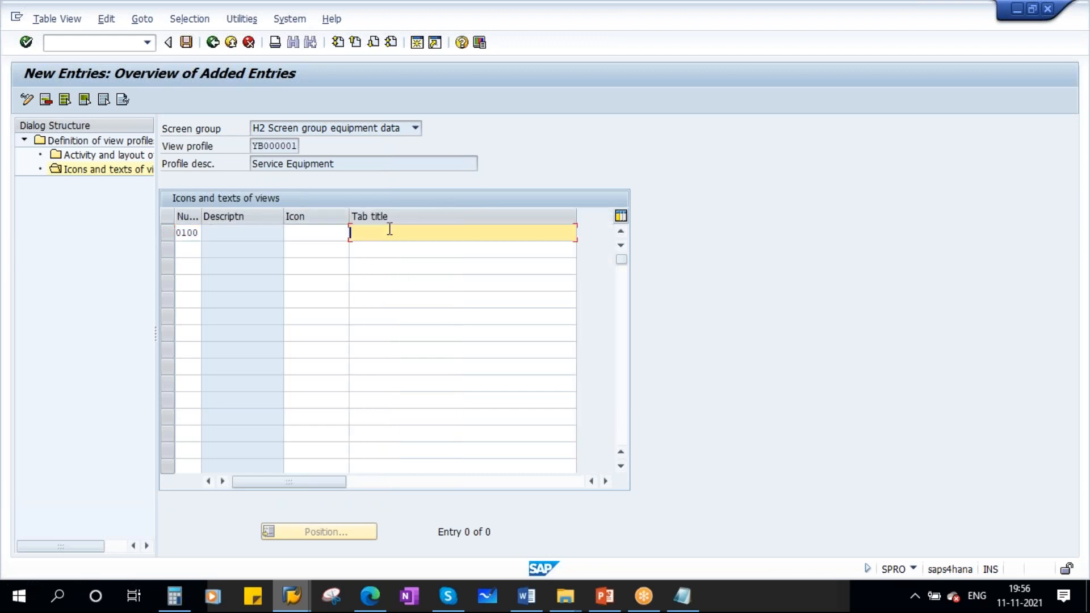
pyautogui.write('Long')
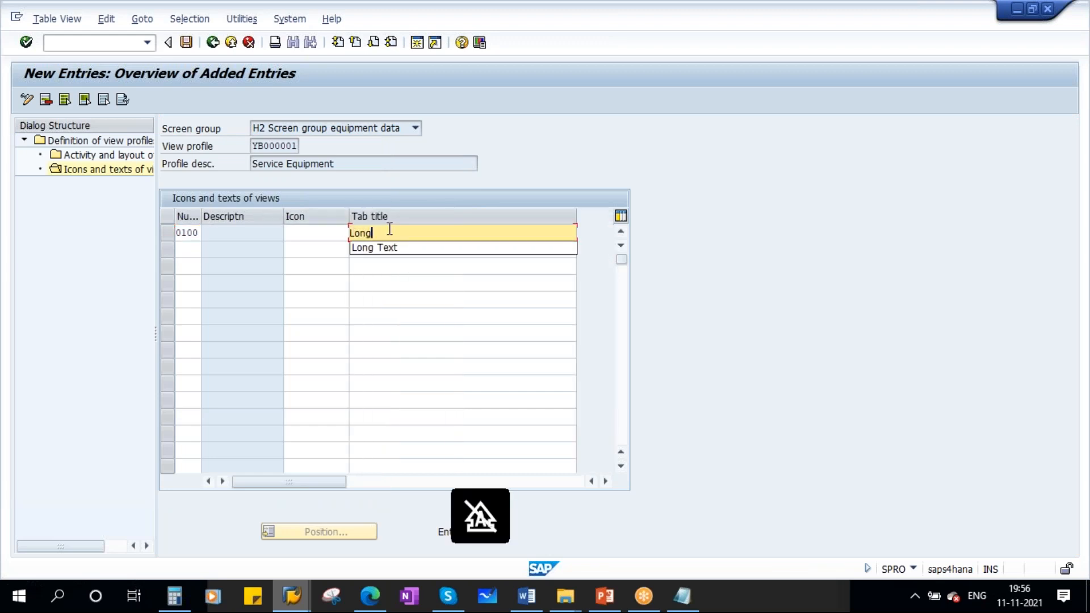
pyautogui.click(390, 248)
pyautogui.click(316, 234)
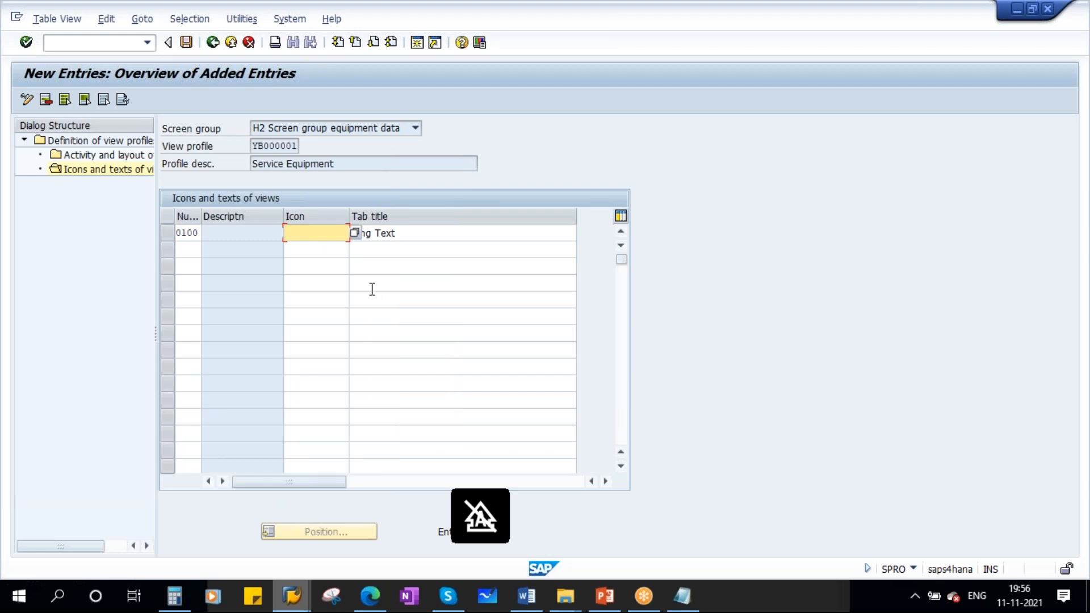
pyautogui.press('Return')
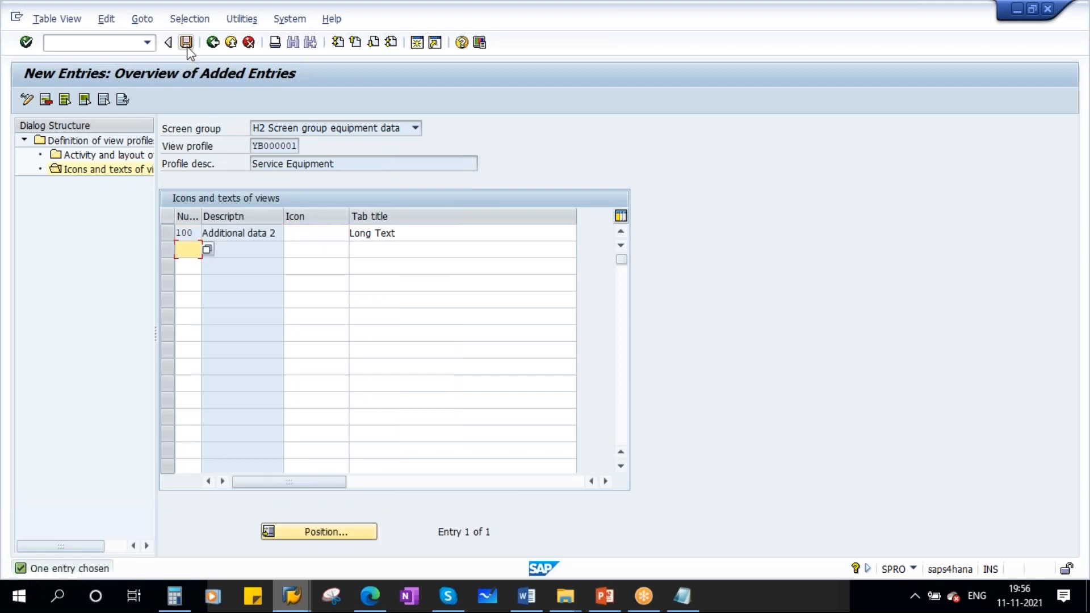
pyautogui.click(186, 44)
pyautogui.click(235, 270)
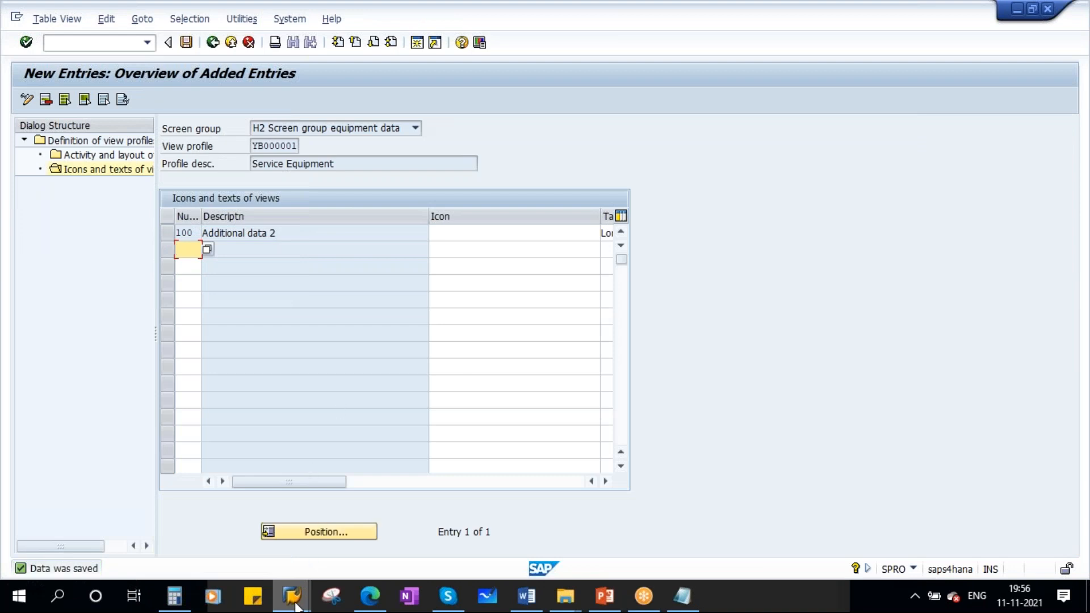
# - Leave the equipment display and open equipment 10000337 in change mode
pyautogui.moveTo(291, 593)
pyautogui.click(433, 510)
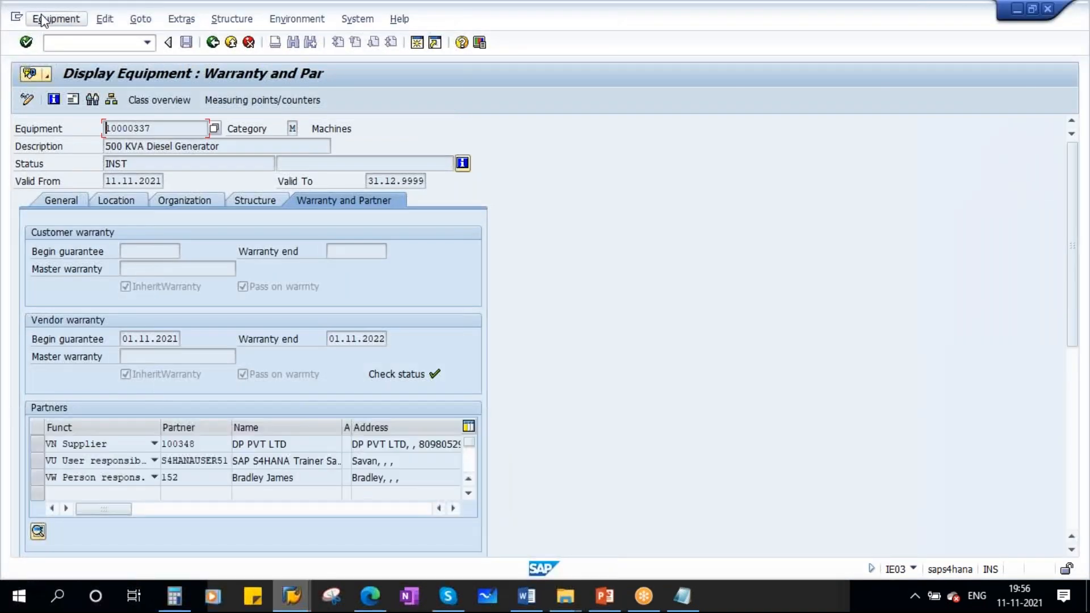
pyautogui.click(213, 42)
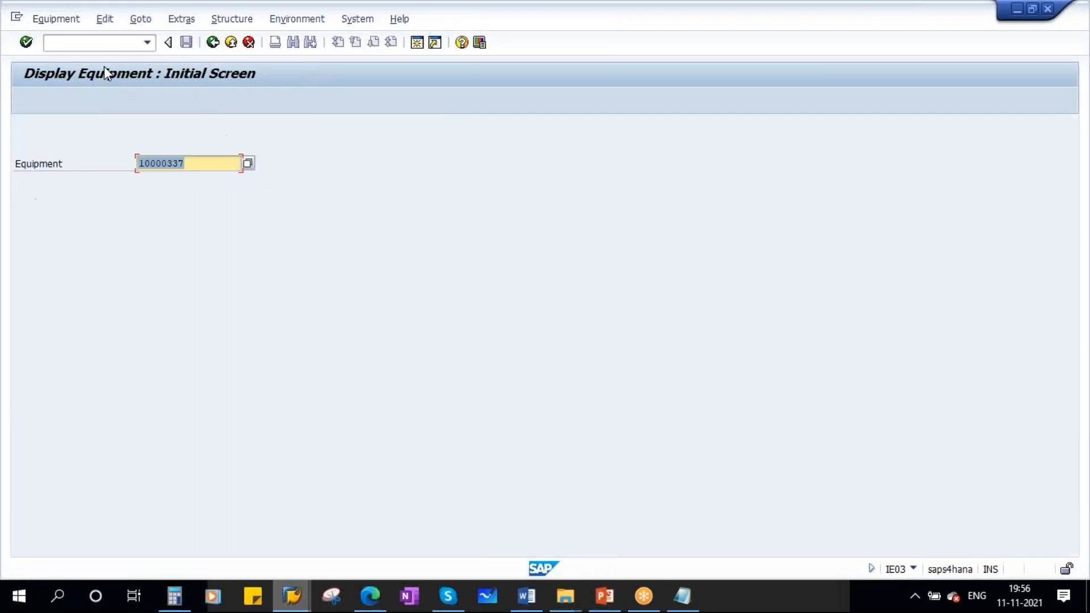
pyautogui.click(56, 18)
pyautogui.click(63, 74)
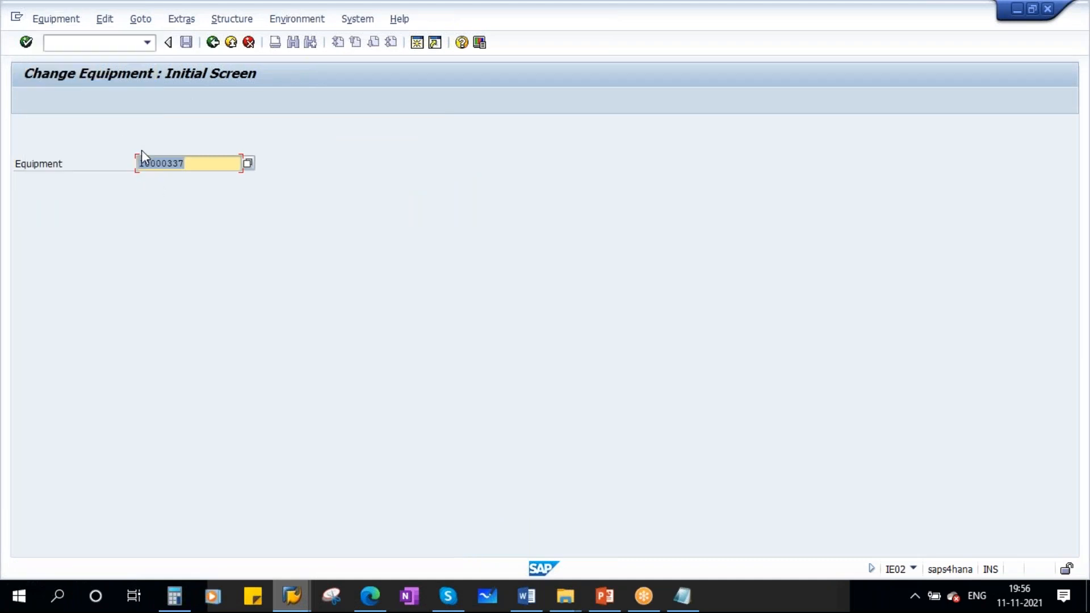
pyautogui.press('Return')
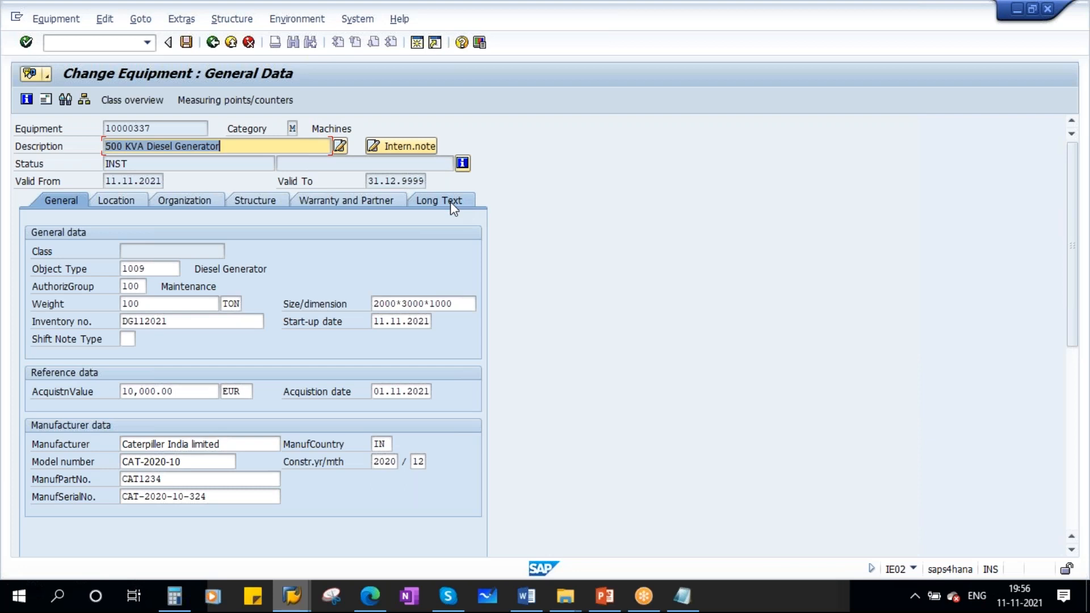
# - Enter "This is created for weekday training" as the equipment's long text and save the equipment master
pyautogui.click(452, 201)
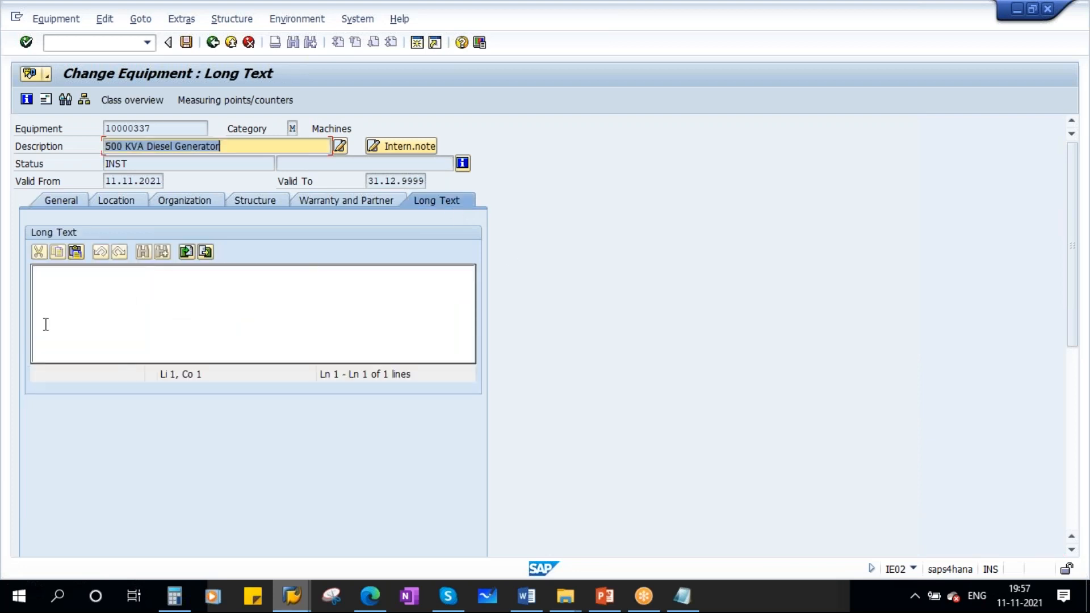
pyautogui.click(159, 287)
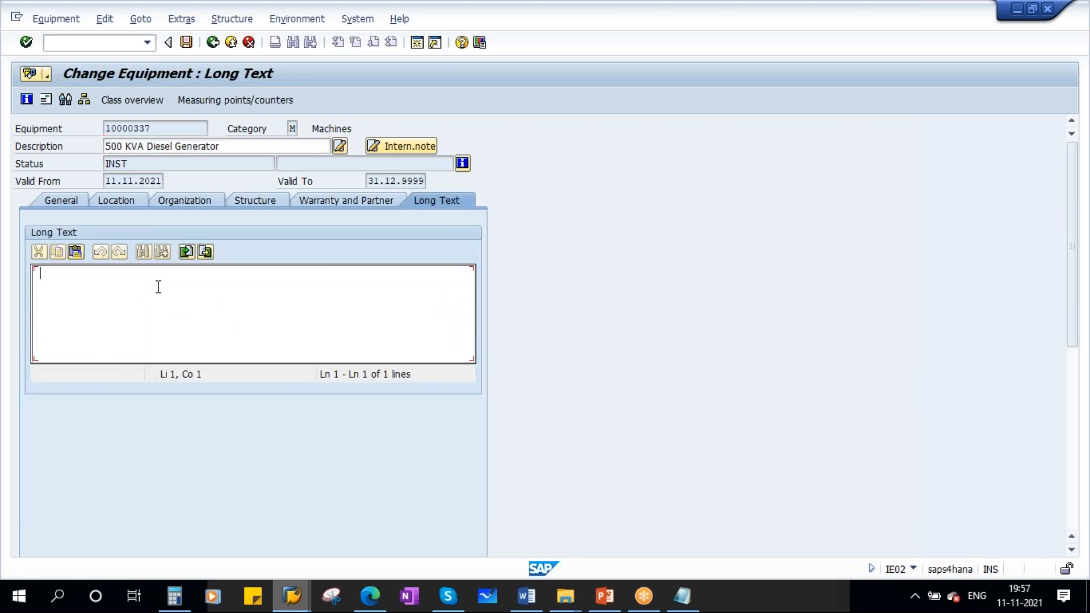
pyautogui.write('This is created for')
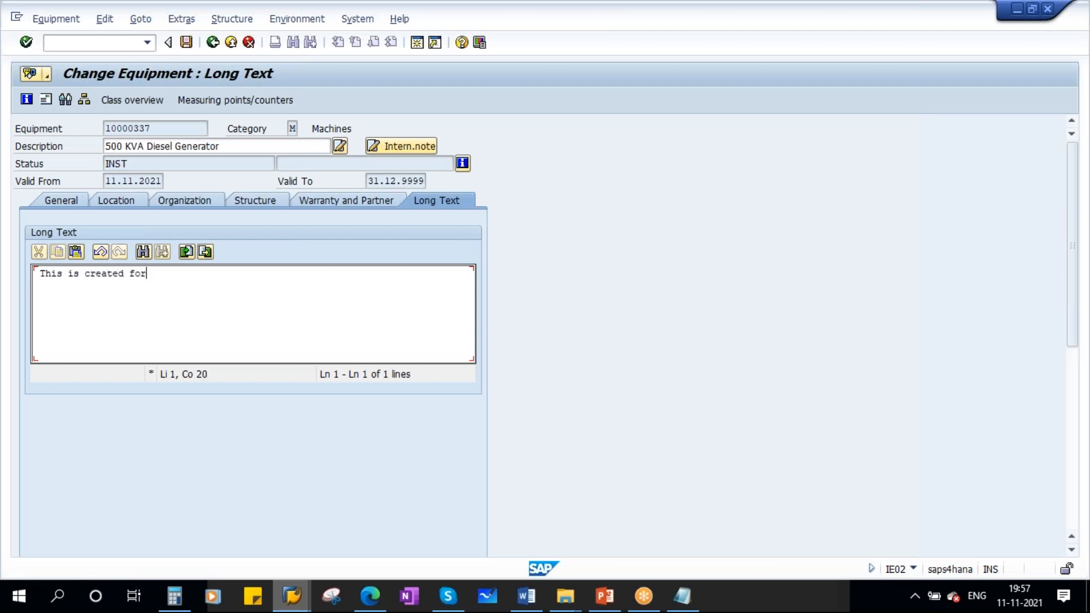
pyautogui.write(' weekday training')
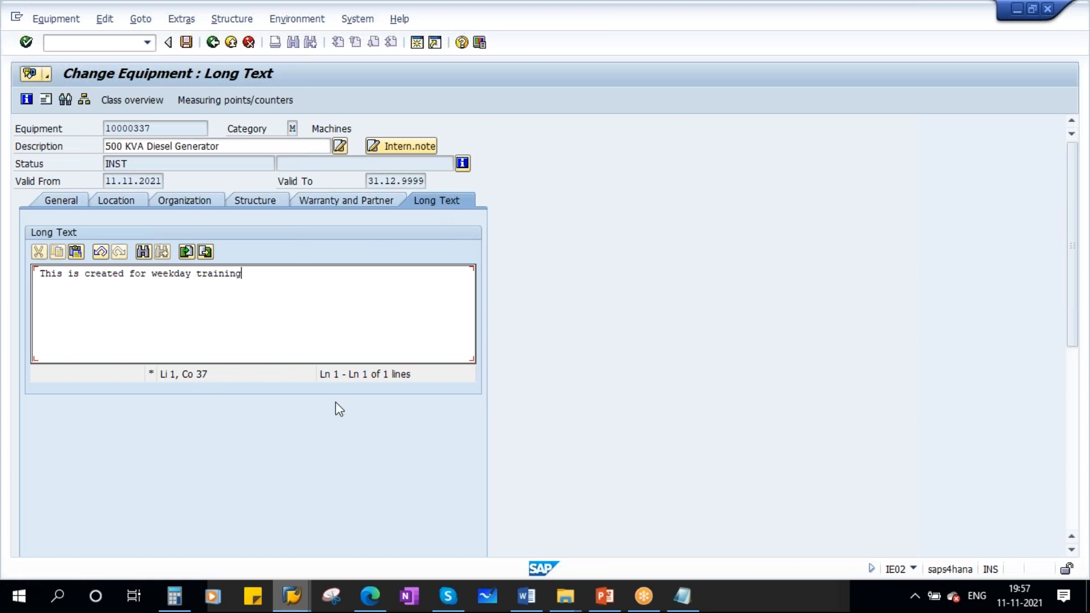
pyautogui.click(186, 42)
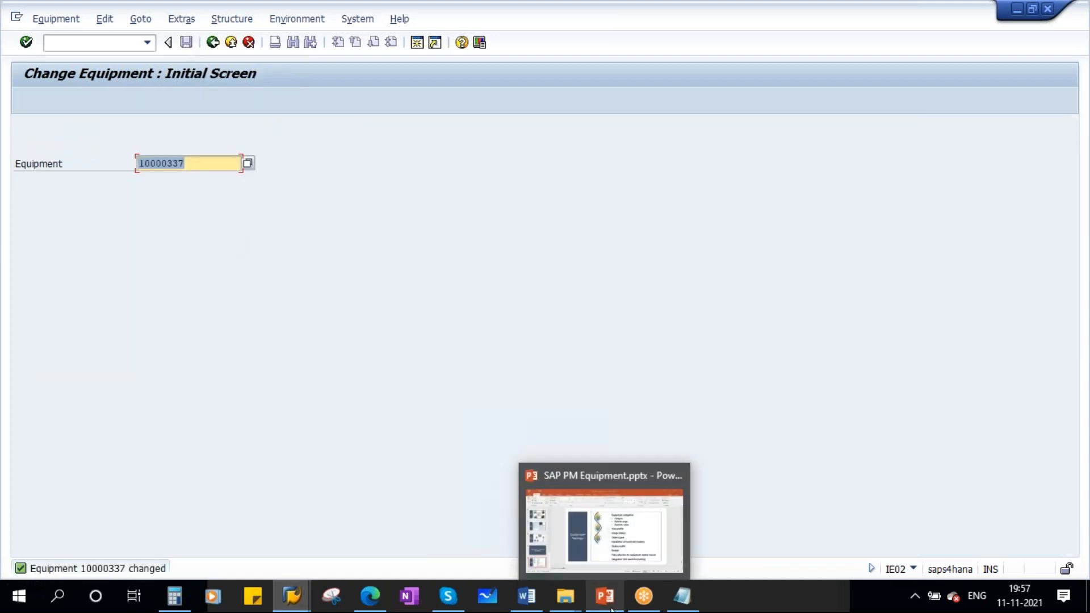
# - Switch to PowerPoint to check the Equipment Settings slide, and return to the view profile customizing in SAP
pyautogui.click(611, 608)
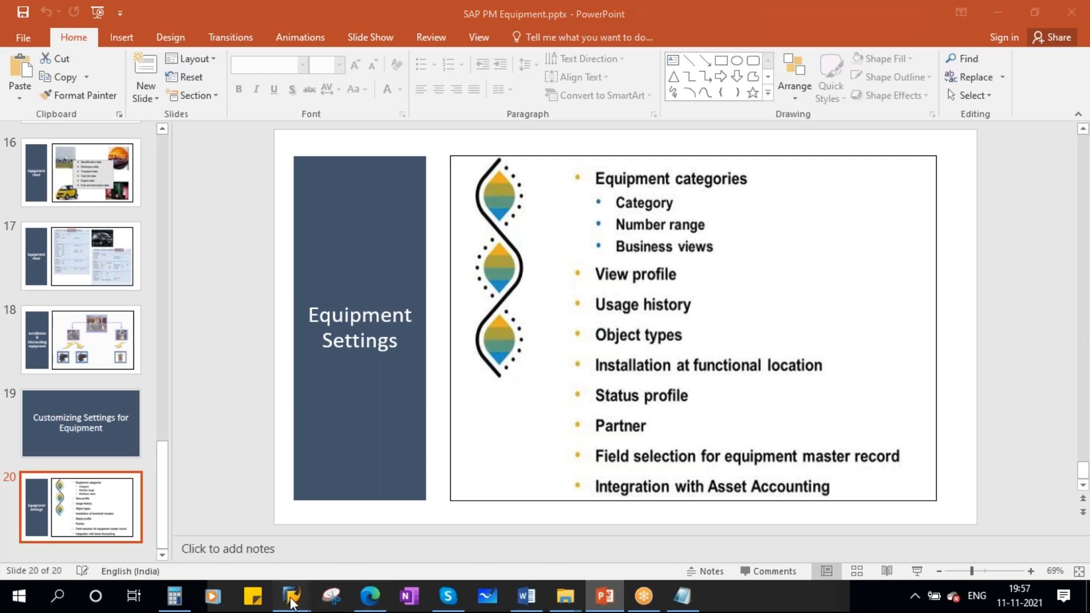
pyautogui.moveTo(292, 596)
pyautogui.click(262, 520)
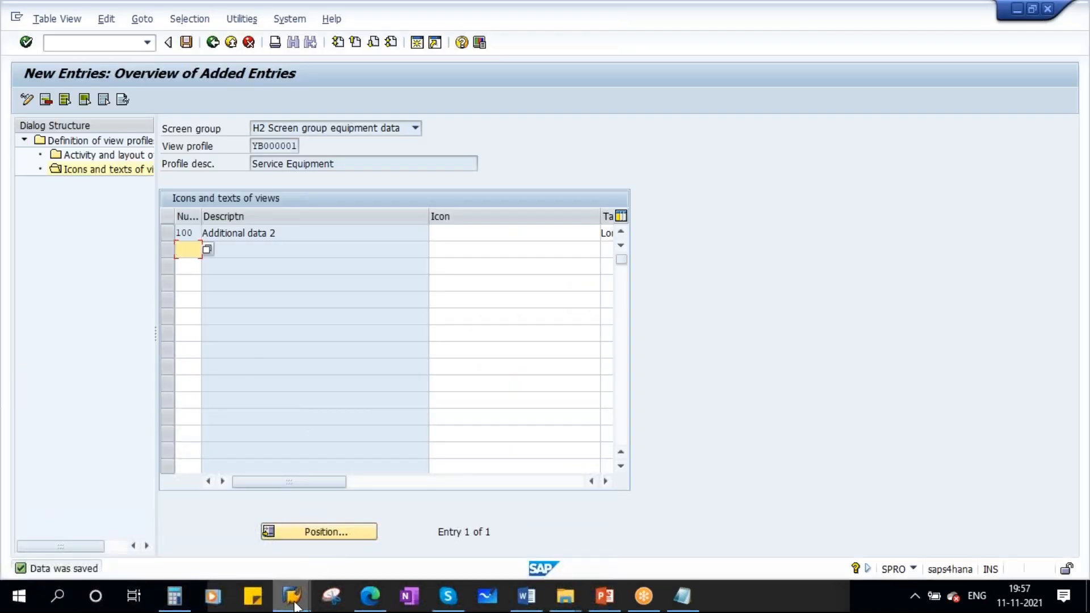
# - Reopen equipment 10000337 for changing and examine the selectable values for its object type
pyautogui.moveTo(294, 607)
pyautogui.click(411, 518)
pyautogui.press('Return')
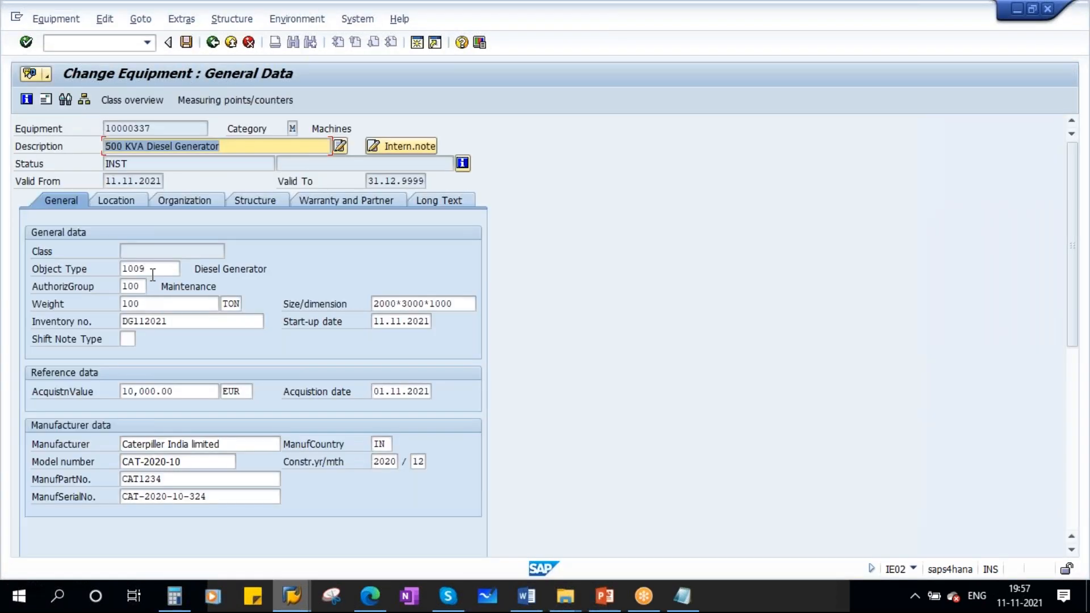
pyautogui.click(153, 271)
pyautogui.click(187, 271)
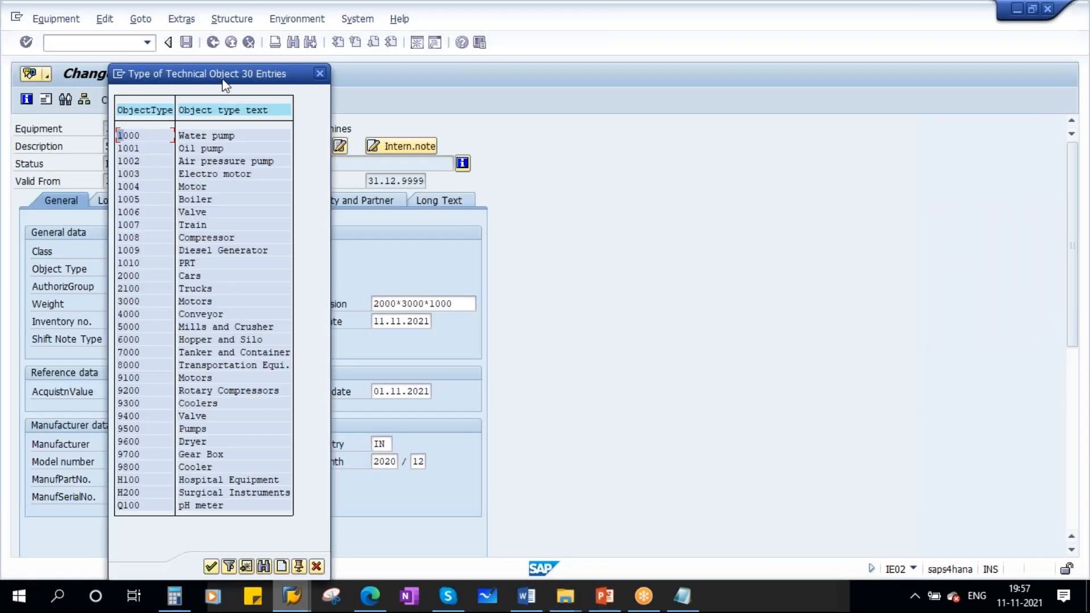
pyautogui.moveTo(242, 73); pyautogui.dragTo(320, 58)
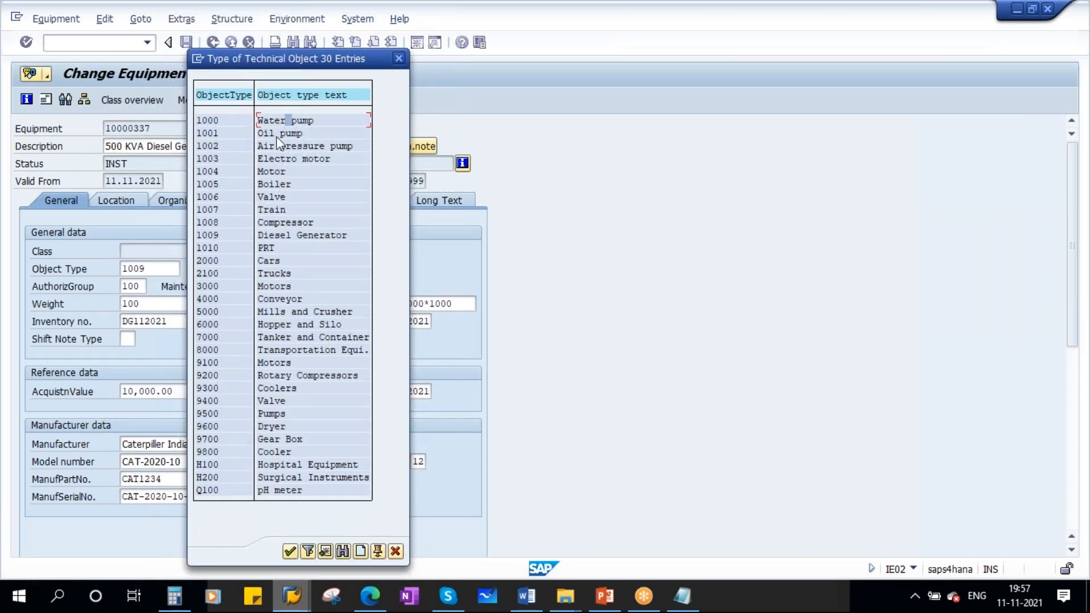
pyautogui.click(277, 171)
pyautogui.press('Down')
# - Leave the view profile customizing and open Define Types of Technical Objects in the IMG
pyautogui.moveTo(292, 596)
pyautogui.click(250, 528)
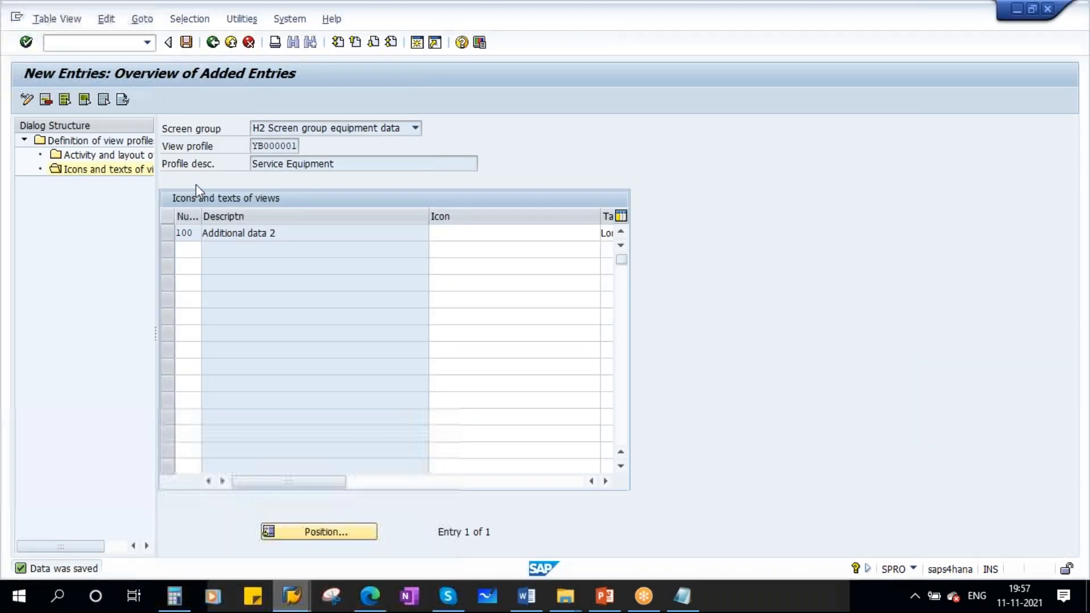
pyautogui.click(212, 42)
pyautogui.click(212, 42)
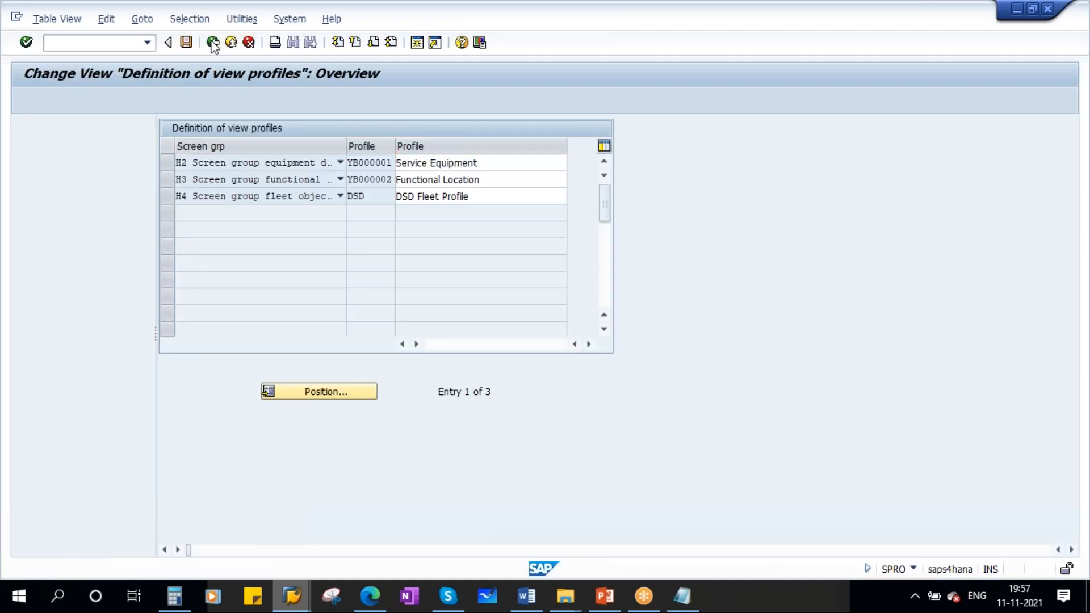
pyautogui.click(212, 42)
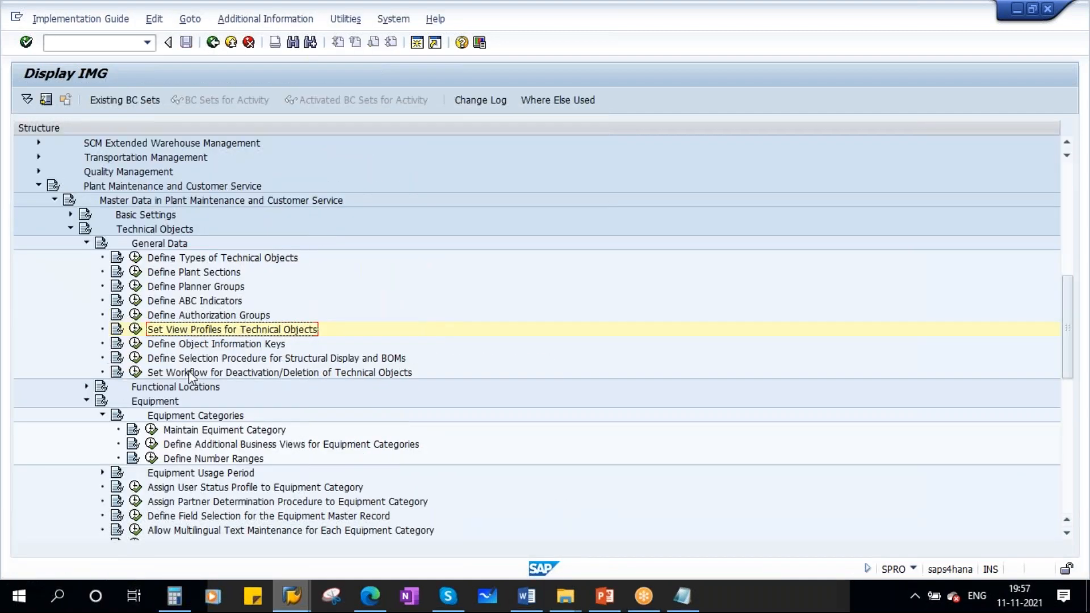
pyautogui.click(86, 402)
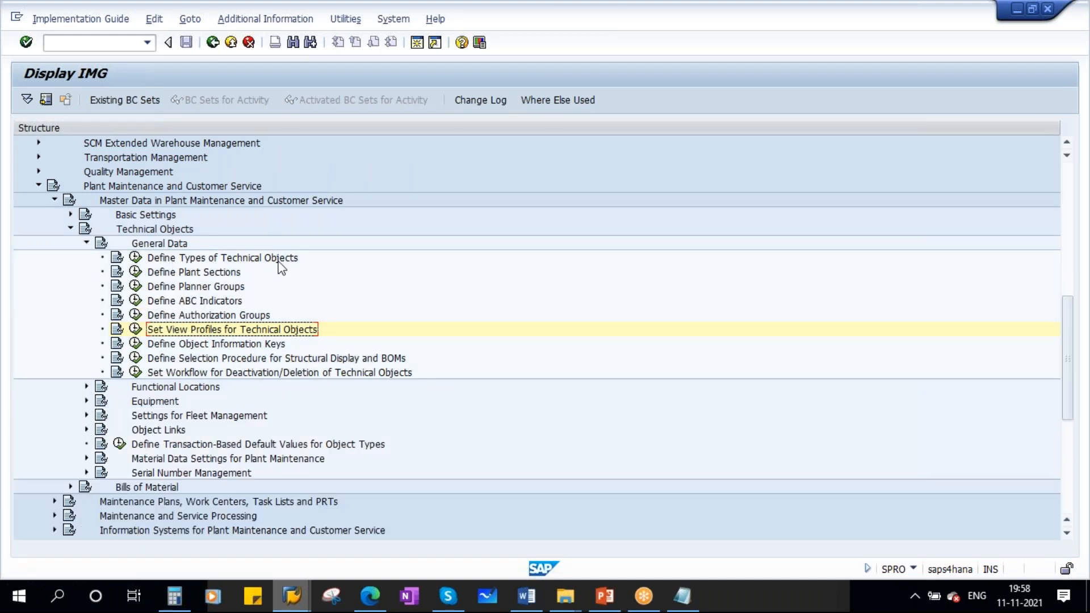
pyautogui.click(135, 257)
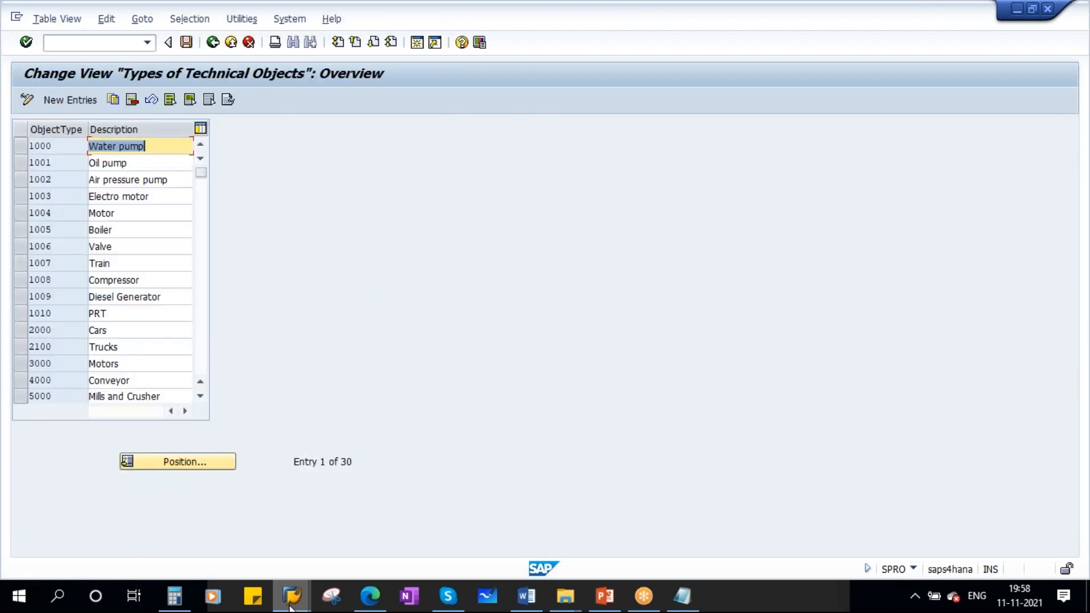
# - Compare the customized object types with the equipment master's object type list, and open a blank table for new object types
pyautogui.moveTo(288, 604)
pyautogui.click(420, 520)
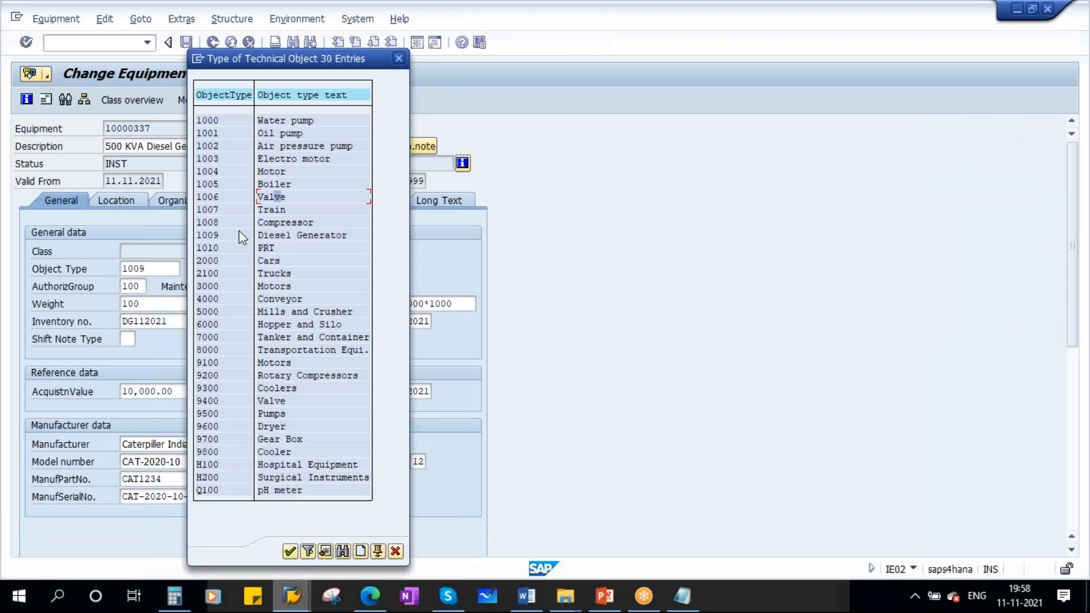
pyautogui.hotkey('alt', 'Tab')
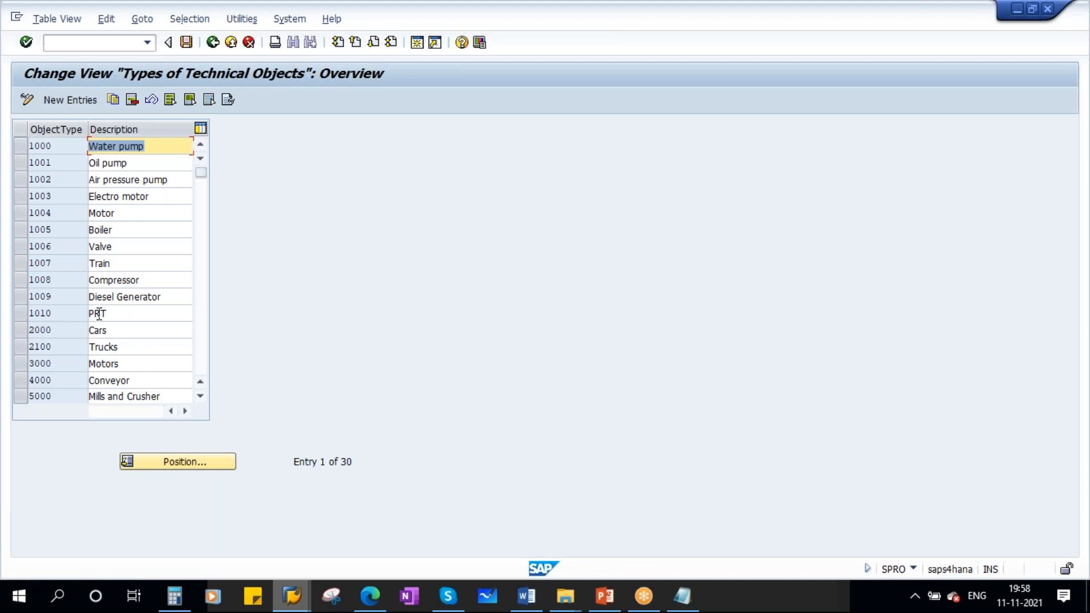
pyautogui.click(63, 97)
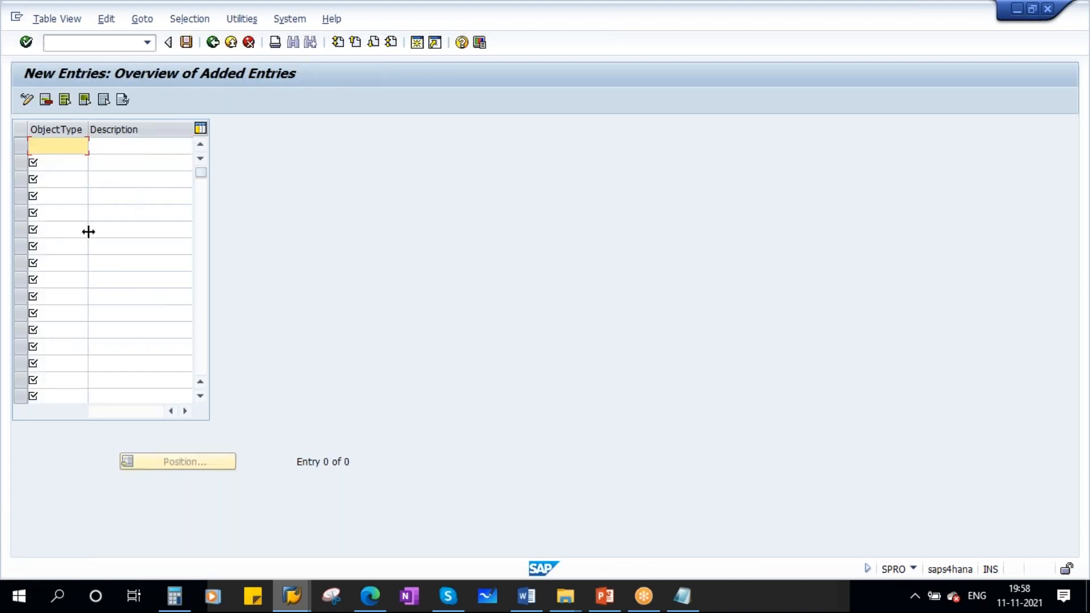
pyautogui.click(105, 148)
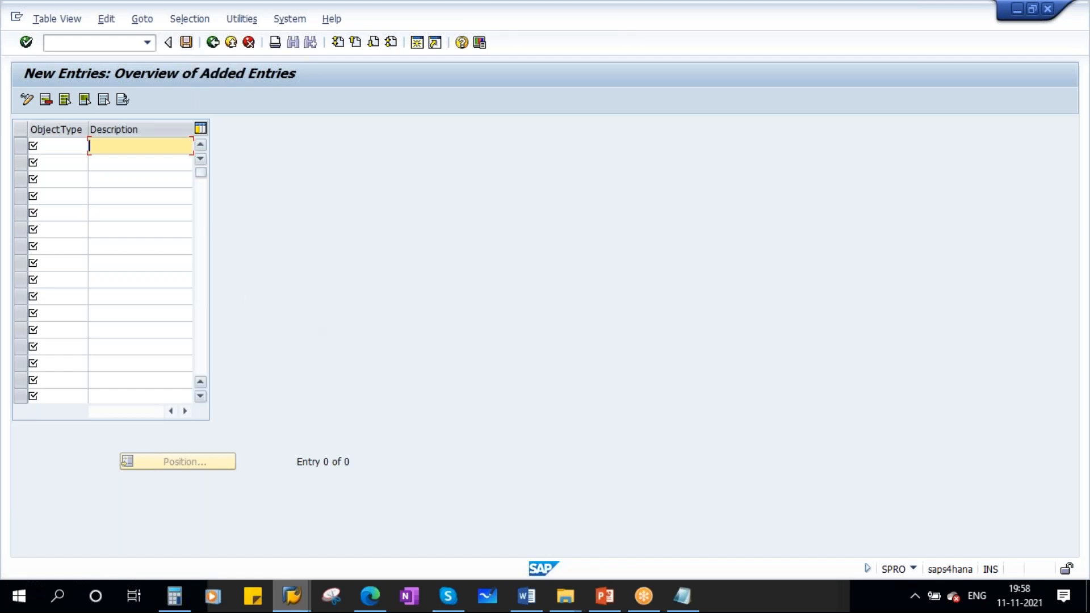
# - Recheck the object type list in the equipment master and switch to the Equipment Settings slide in PowerPoint
pyautogui.moveTo(301, 602)
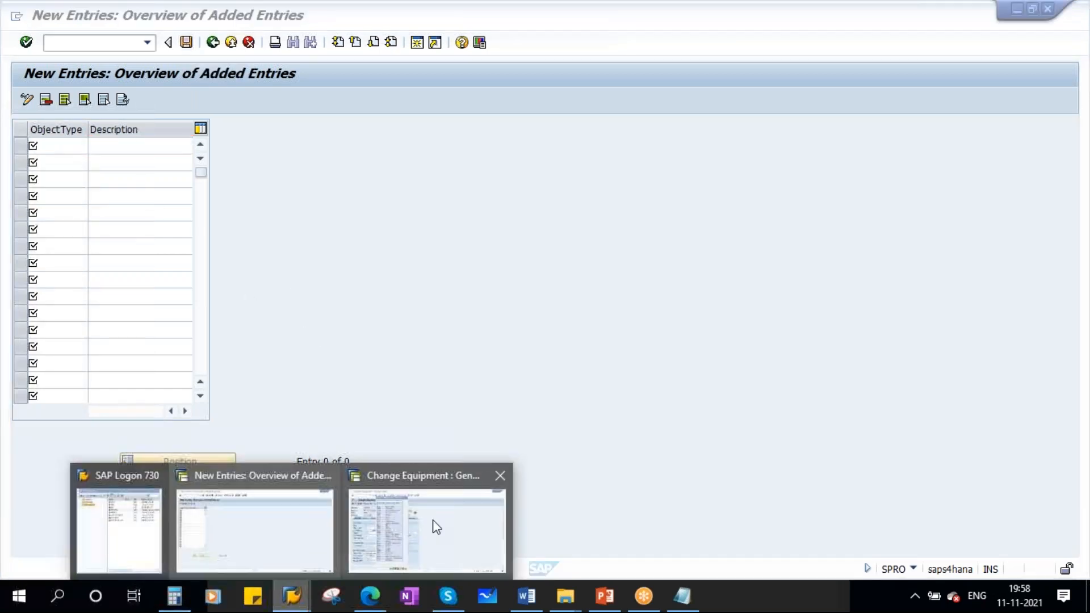
pyautogui.click(445, 518)
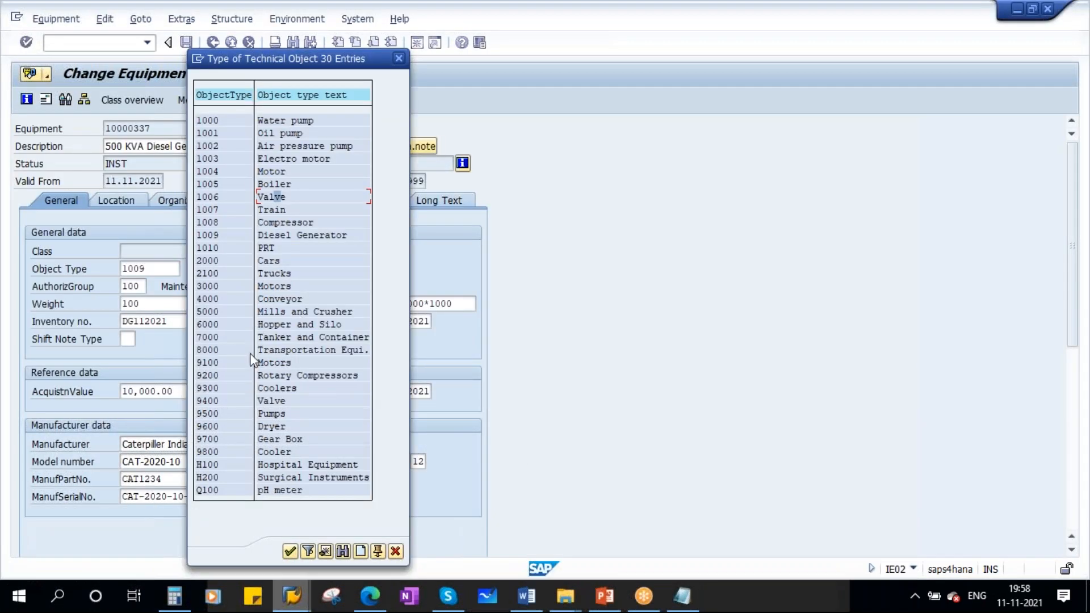
pyautogui.click(610, 606)
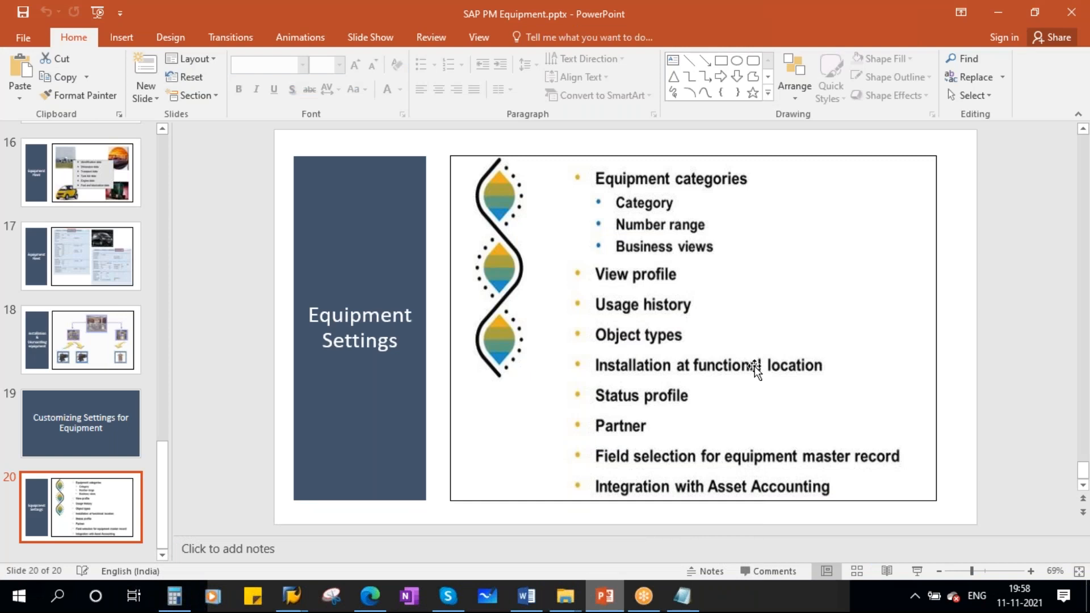
# - Return to SAP, leave the object type customizing, and expand the Equipment node under Technical Objects in the IMG
pyautogui.click(291, 596)
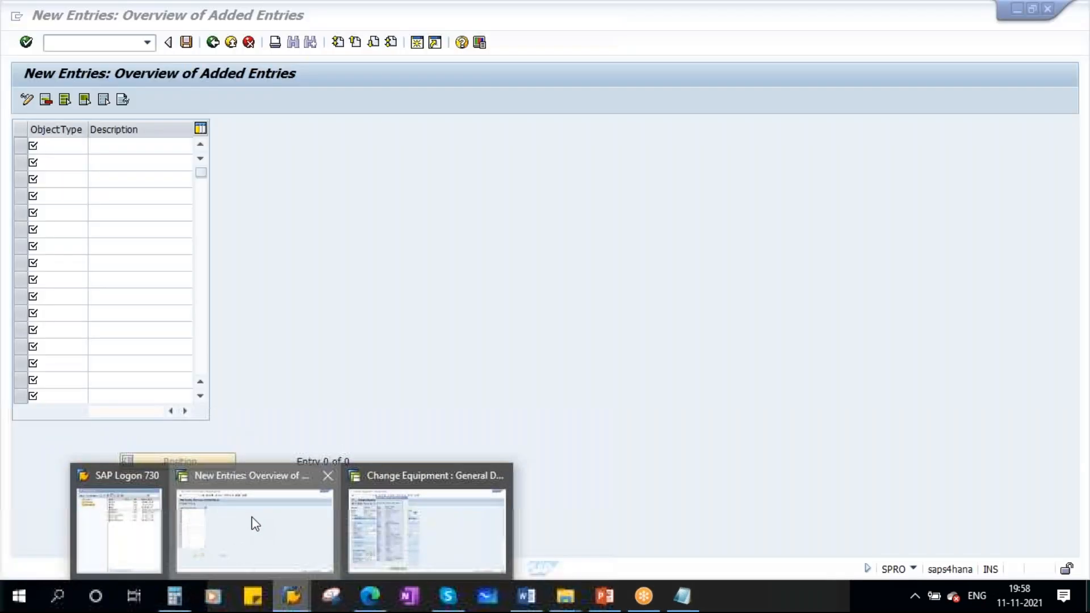
pyautogui.click(255, 524)
pyautogui.click(213, 42)
pyautogui.click(212, 42)
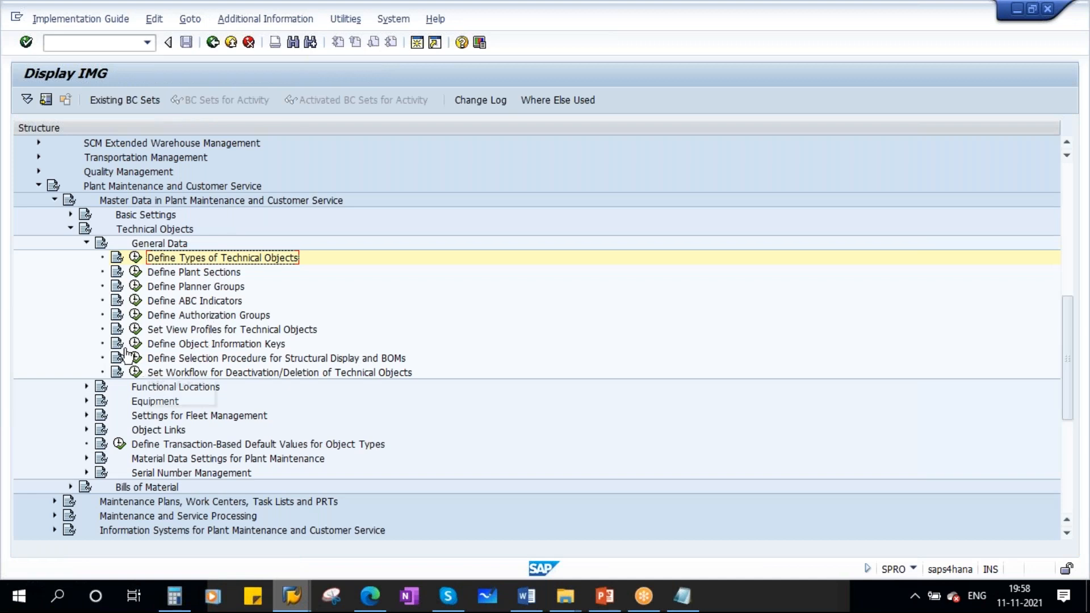
pyautogui.click(86, 243)
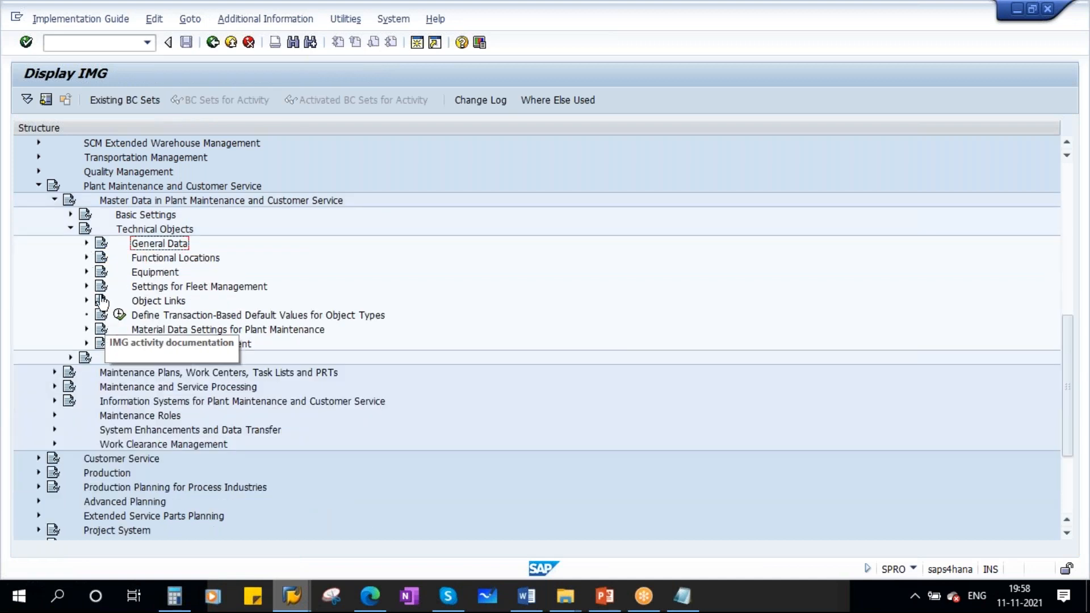
pyautogui.click(86, 272)
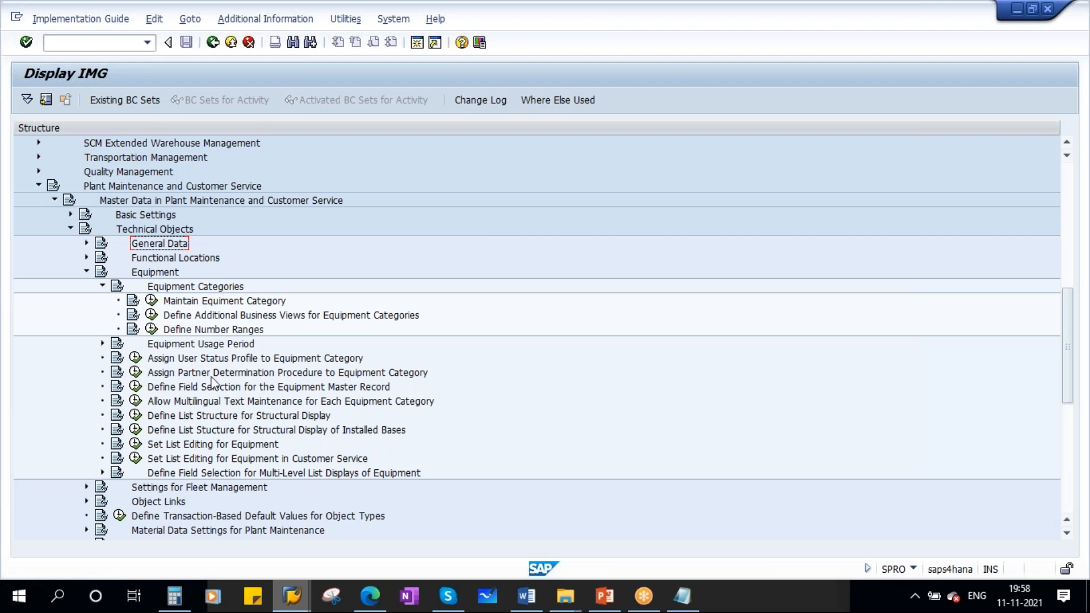
# - Open Define Installation at Functional Location under Equipment Usage Period in the IMG
pyautogui.scroll(-3, 450, 426)
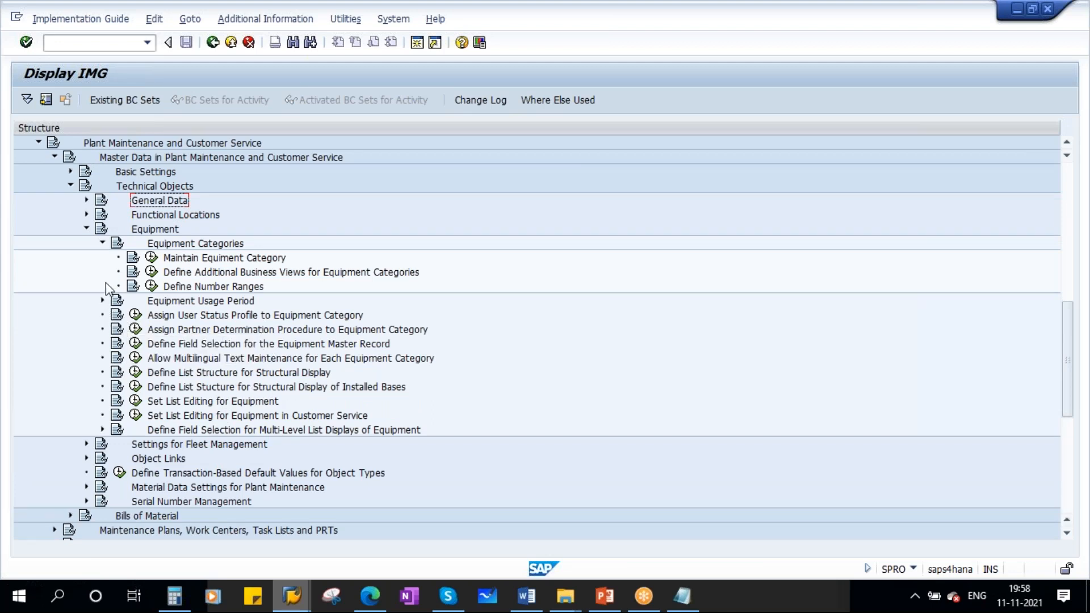
pyautogui.click(102, 300)
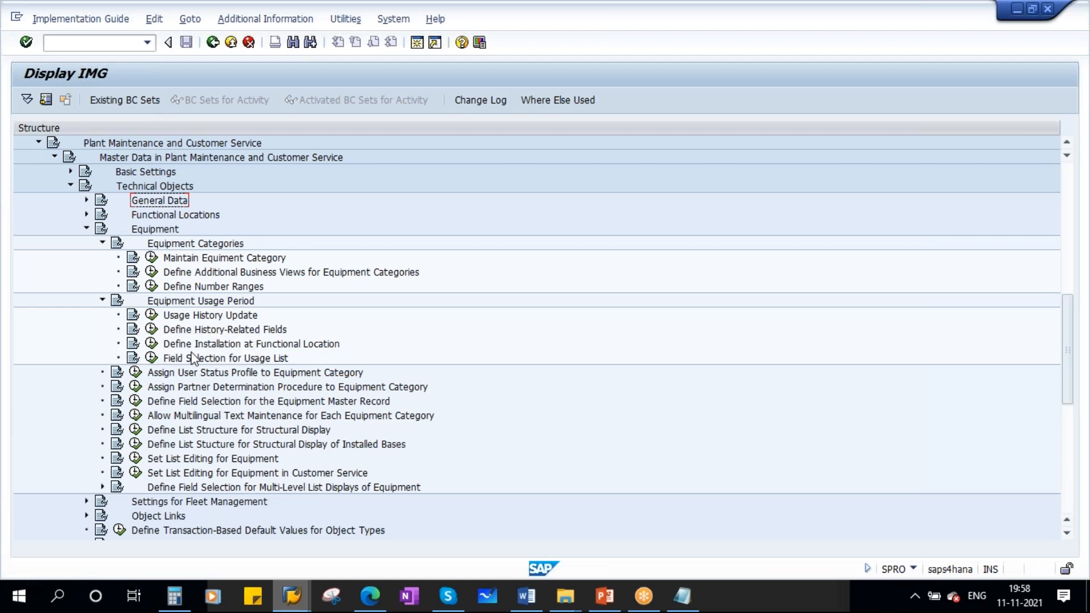
pyautogui.click(306, 345)
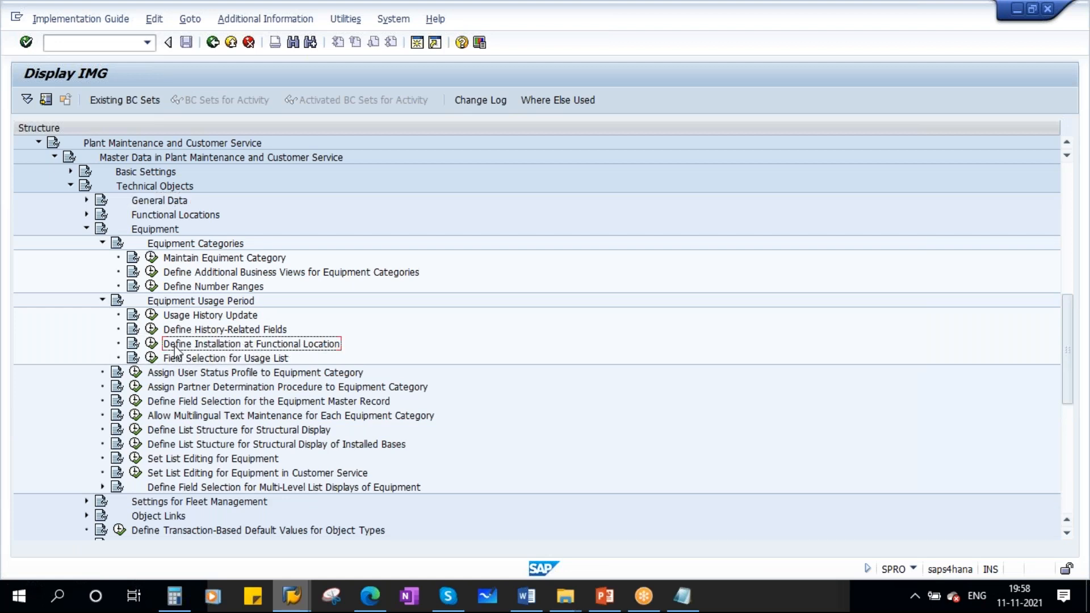
pyautogui.click(151, 343)
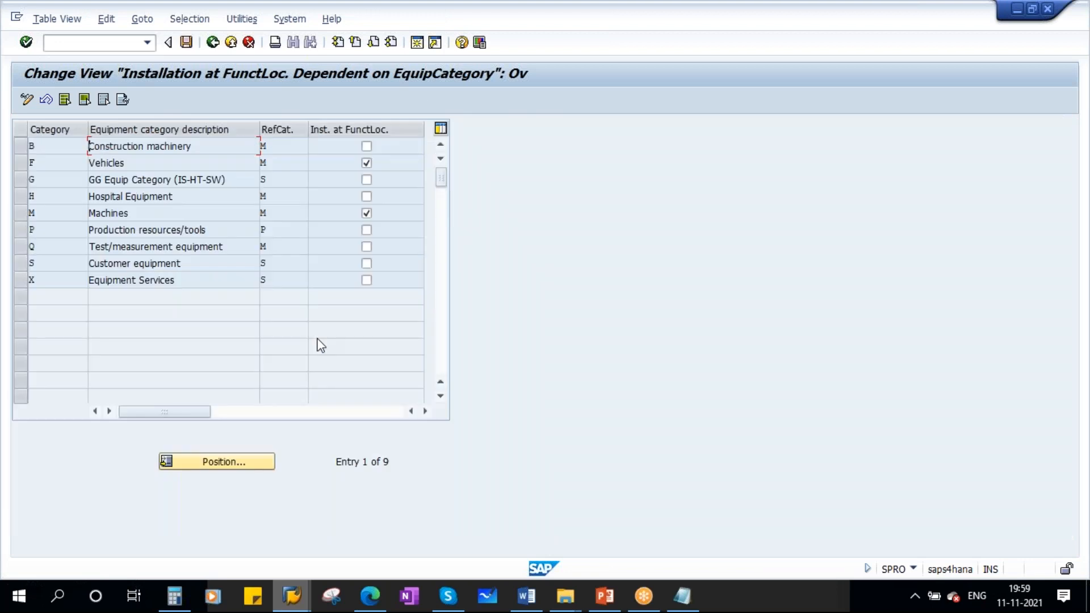
# - Examine the installation setting for the Machines, Vehicles and Production resources/tools categories, and switch to the Equipment Settings slide in PowerPoint
pyautogui.moveTo(48, 215); pyautogui.dragTo(8, 213)
pyautogui.click(35, 163)
pyautogui.click(51, 232)
pyautogui.click(27, 230)
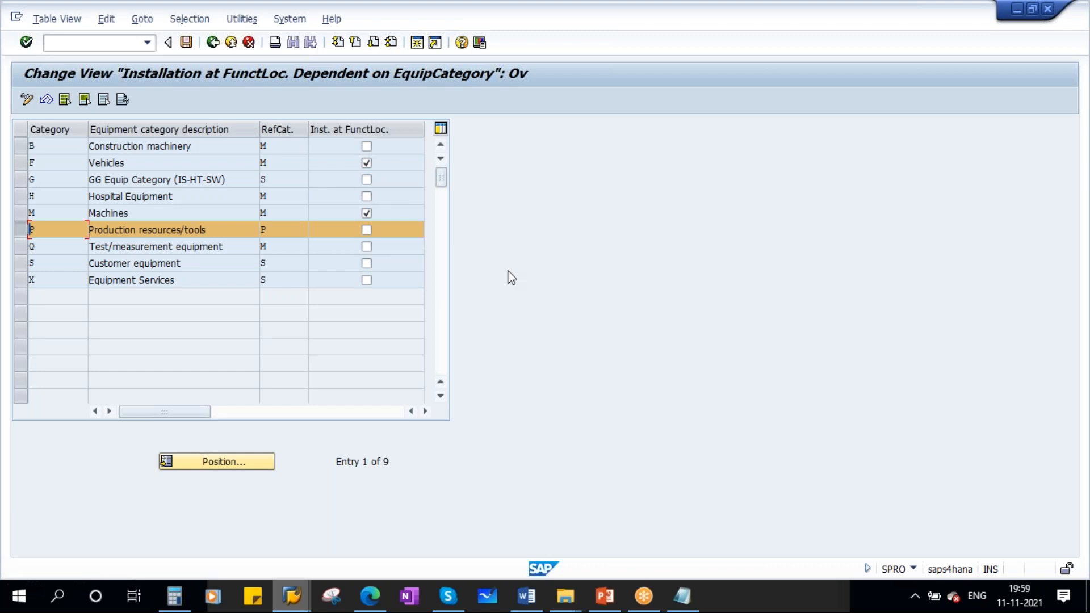
pyautogui.click(720, 13)
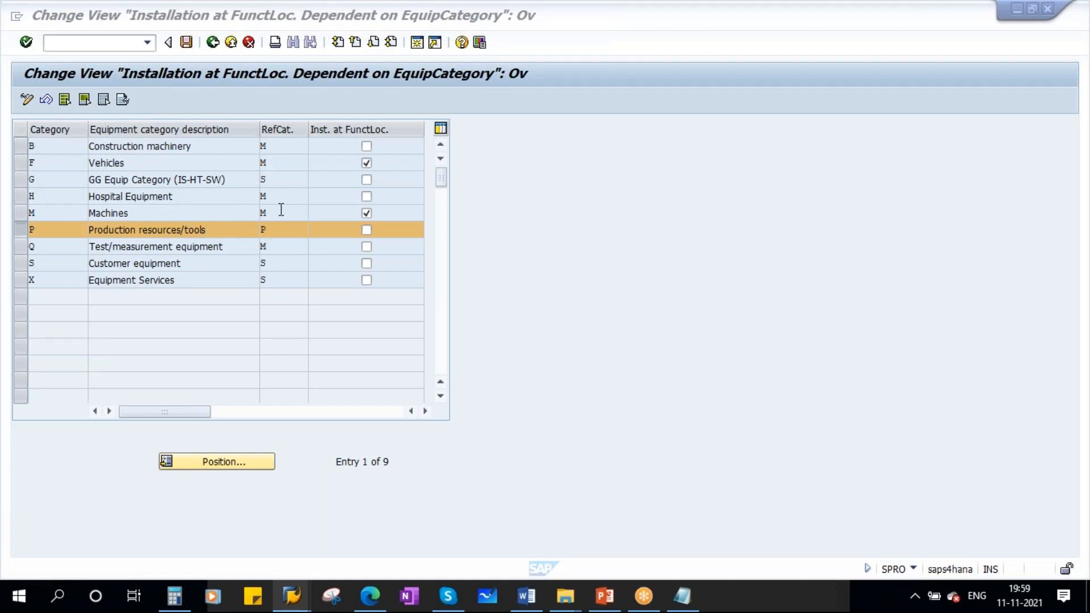
pyautogui.click(30, 230)
pyautogui.moveTo(604, 596)
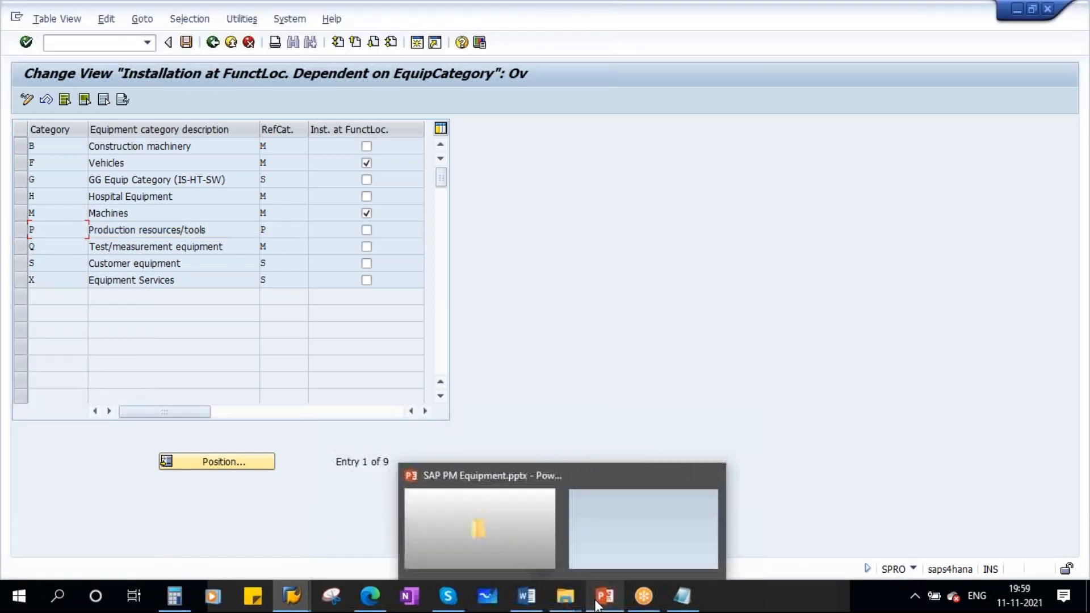
pyautogui.click(638, 522)
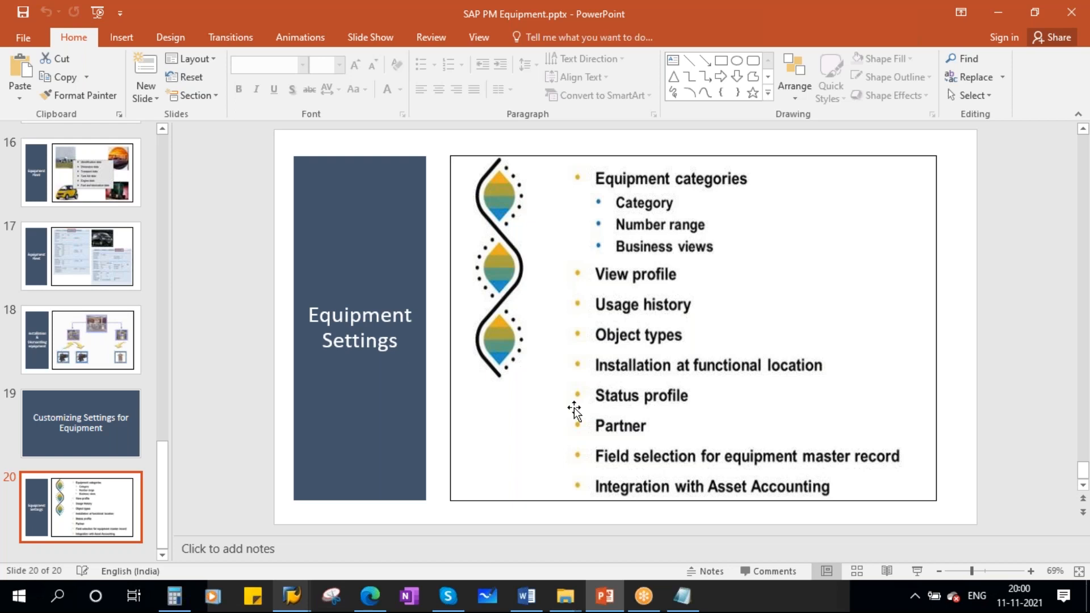
# - Return to SAP, leave the installation customizing, and collapse the Equipment Usage Period and Equipment Categories nodes
pyautogui.click(295, 591)
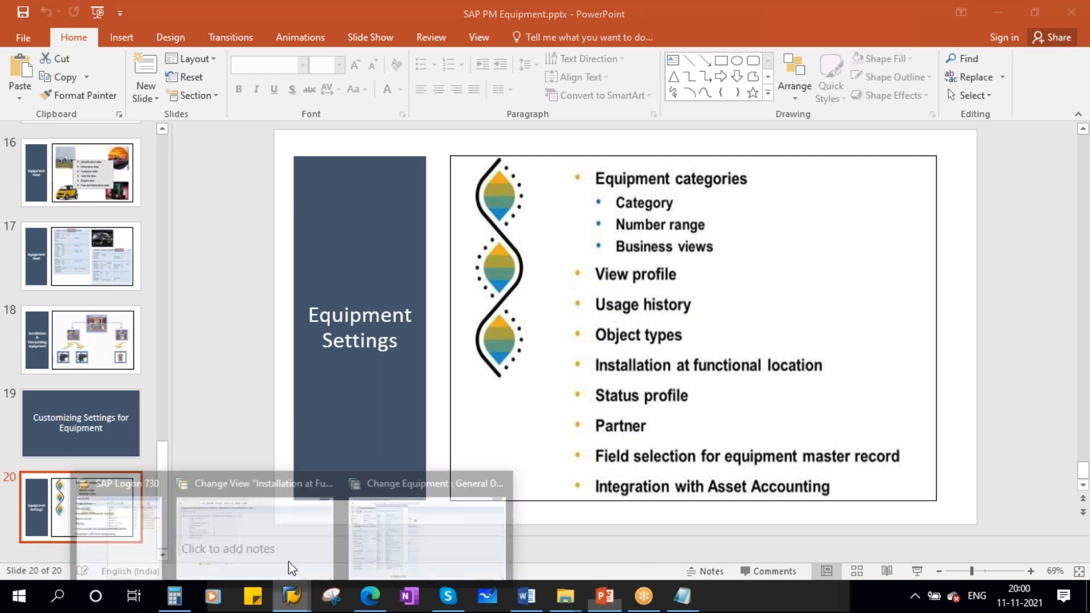
pyautogui.click(273, 525)
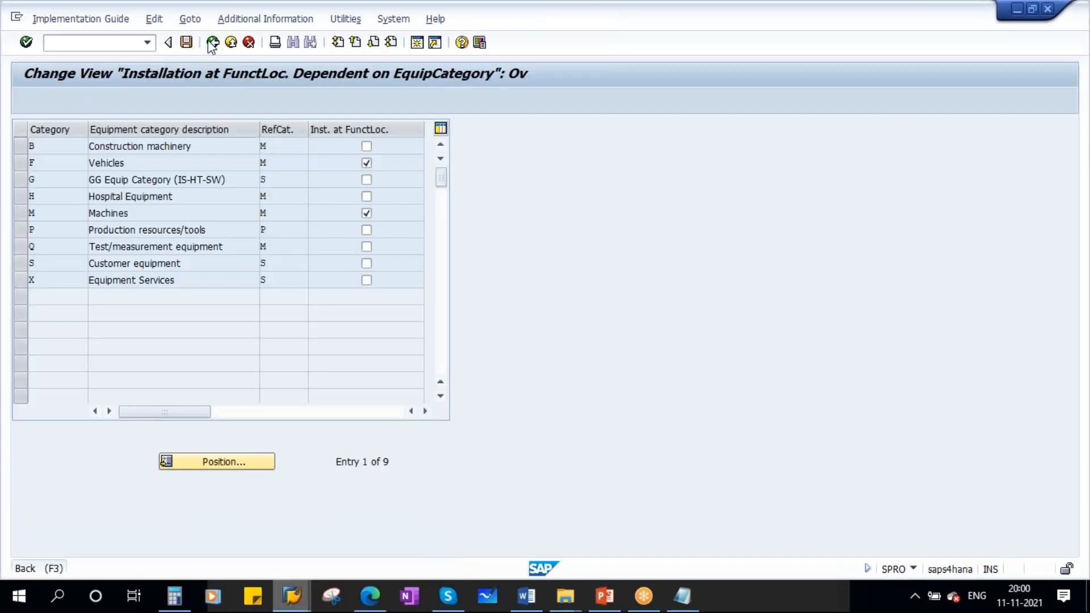
pyautogui.click(212, 43)
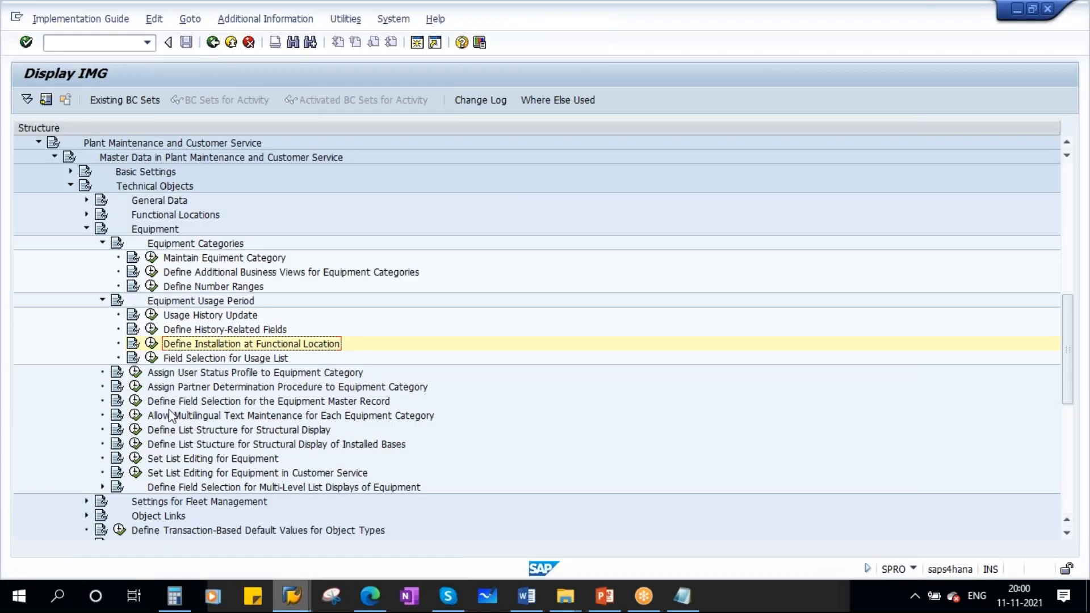
pyautogui.click(103, 299)
pyautogui.click(102, 244)
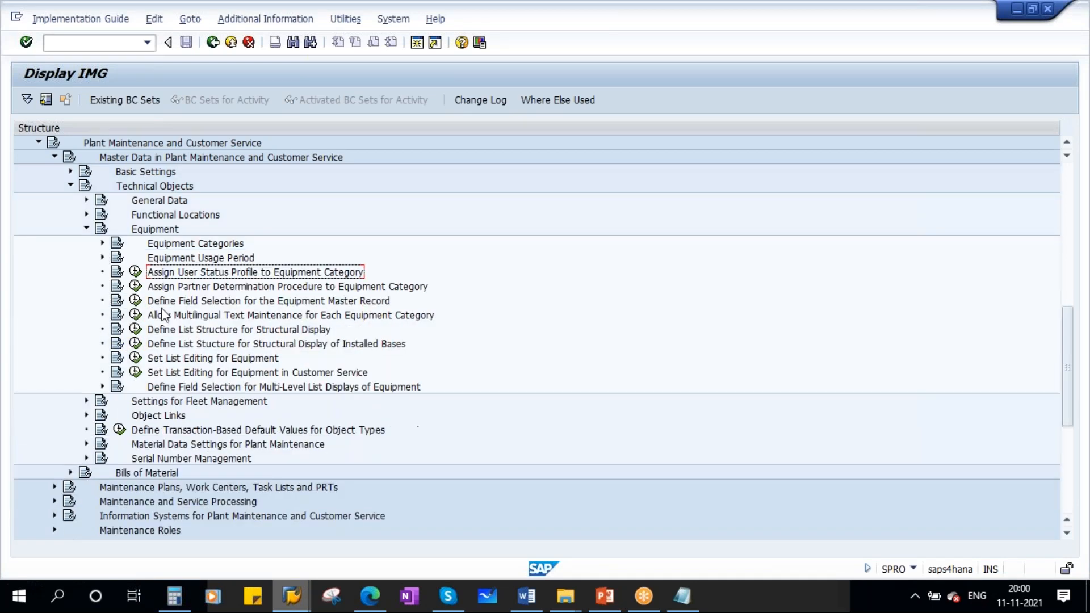
# - Open the field selection for common equipment and functional location fields under Define Field Selection for the Equipment Master Record
pyautogui.click(310, 303)
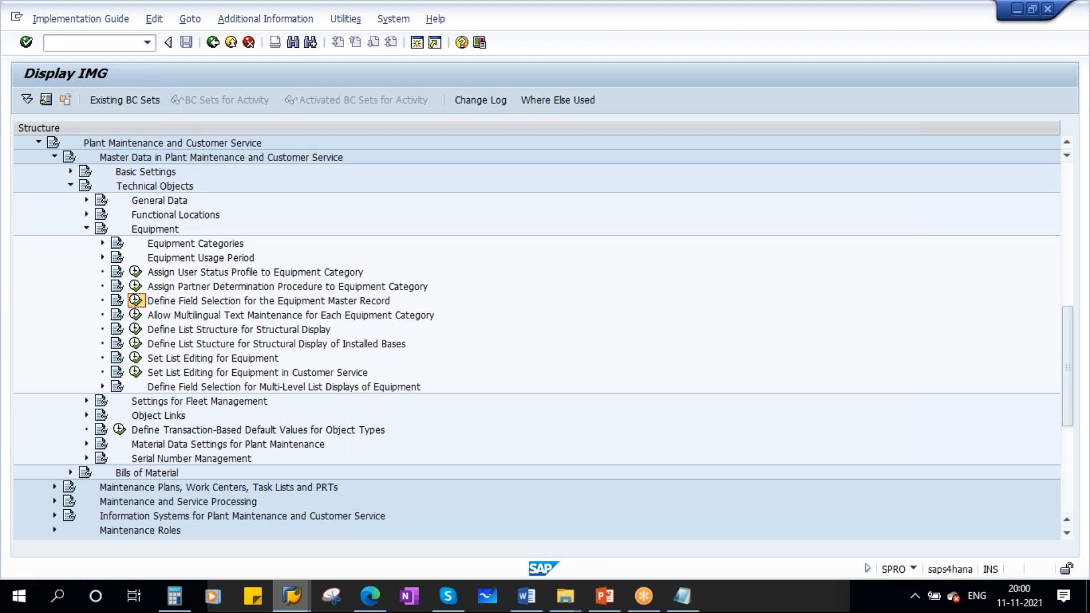
pyautogui.click(136, 301)
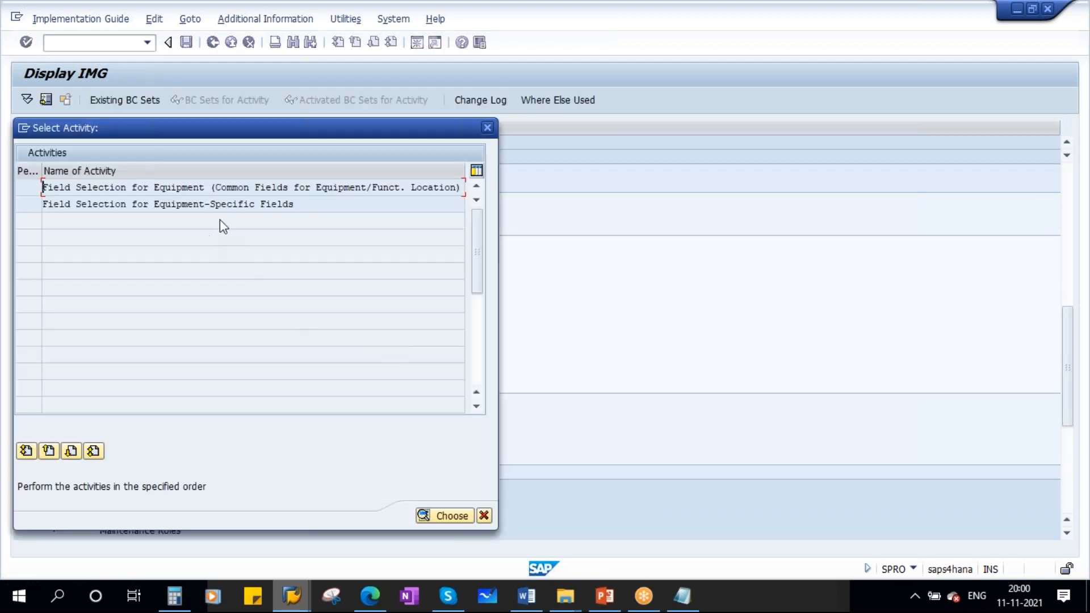
pyautogui.doubleClick(174, 187)
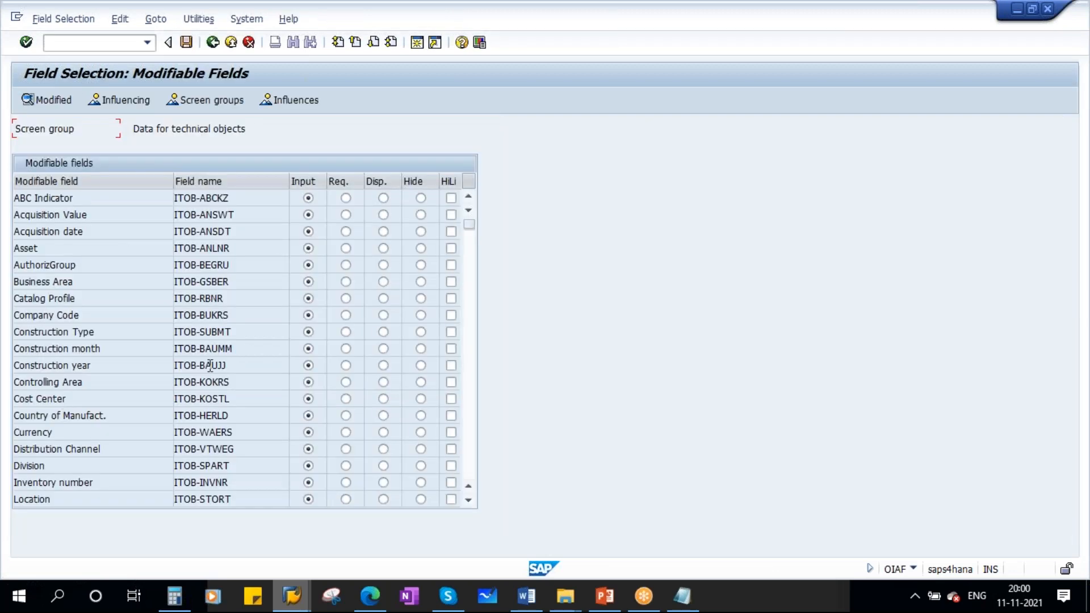
# - Switch to the equipment master, close the object type value list, and clear the Object Type field of the diesel generator
pyautogui.moveTo(291, 596)
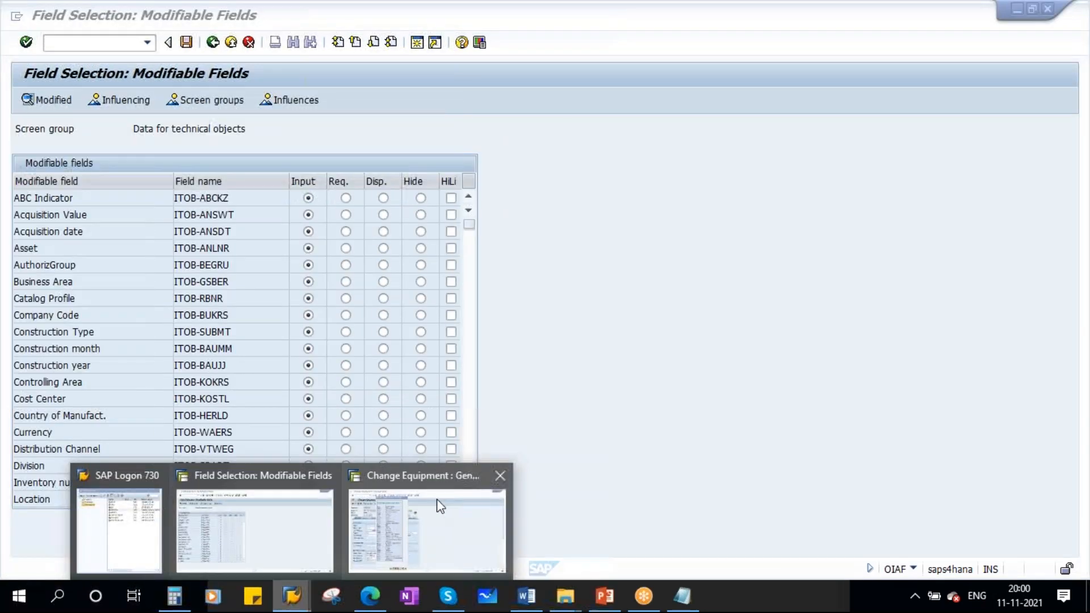
pyautogui.click(428, 528)
pyautogui.click(396, 551)
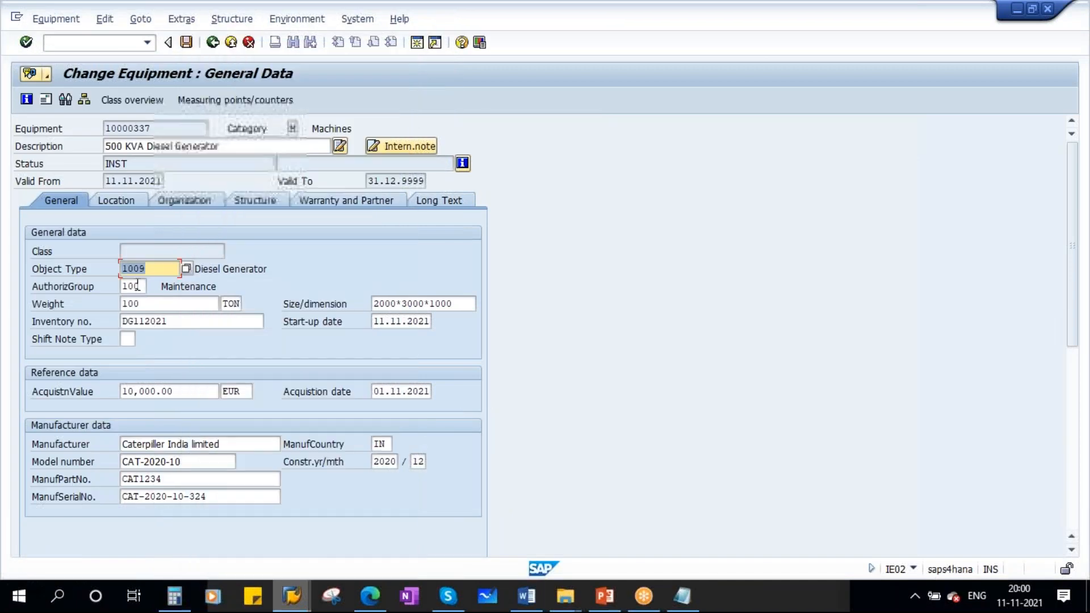
pyautogui.press('BackSpace')
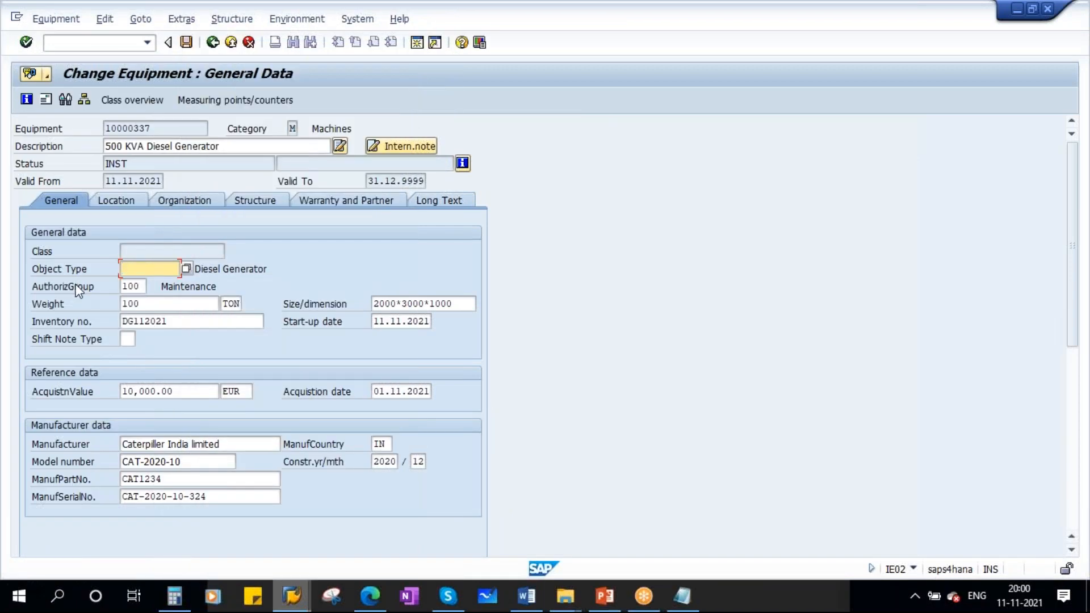
pyautogui.click(123, 195)
pyautogui.click(80, 200)
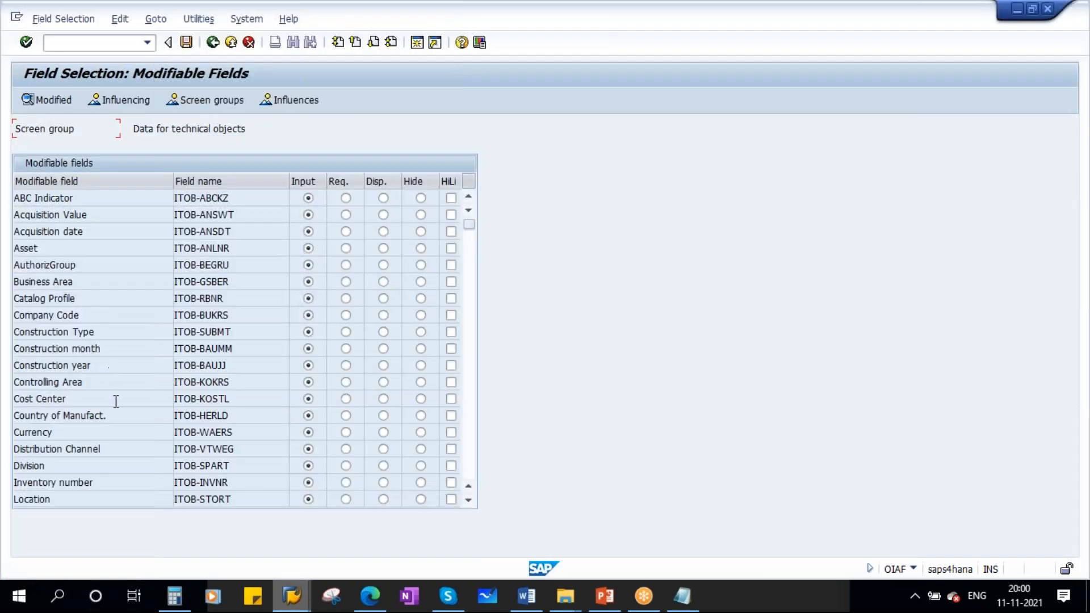
# - Make the Object Type field (ITOB-EQART) required in the field selection for technical objects
pyautogui.scroll(-8, 117, 406)
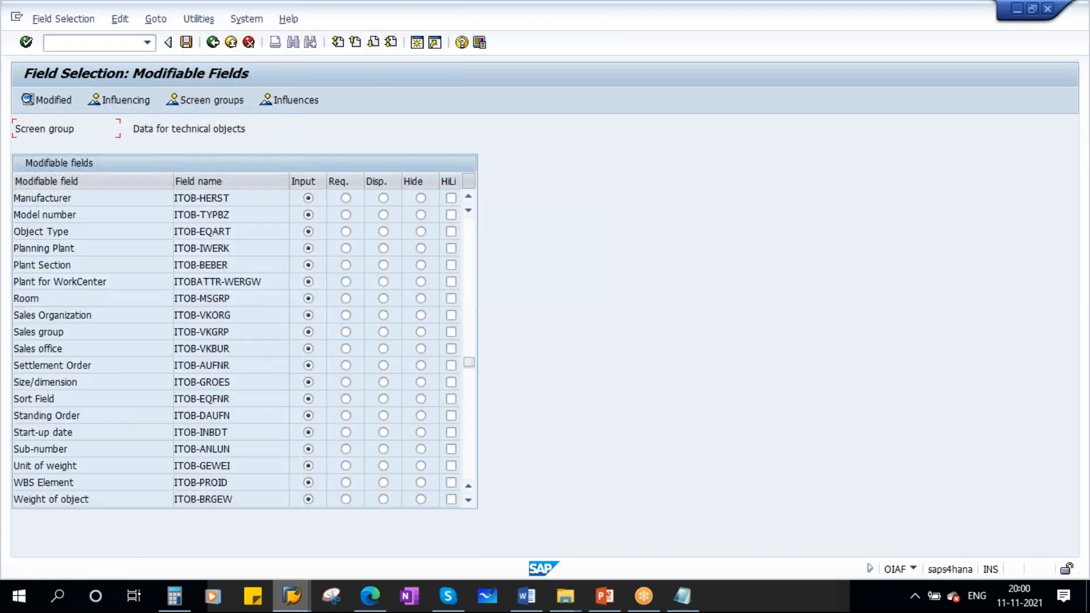
pyautogui.scroll(-3, 125, 410)
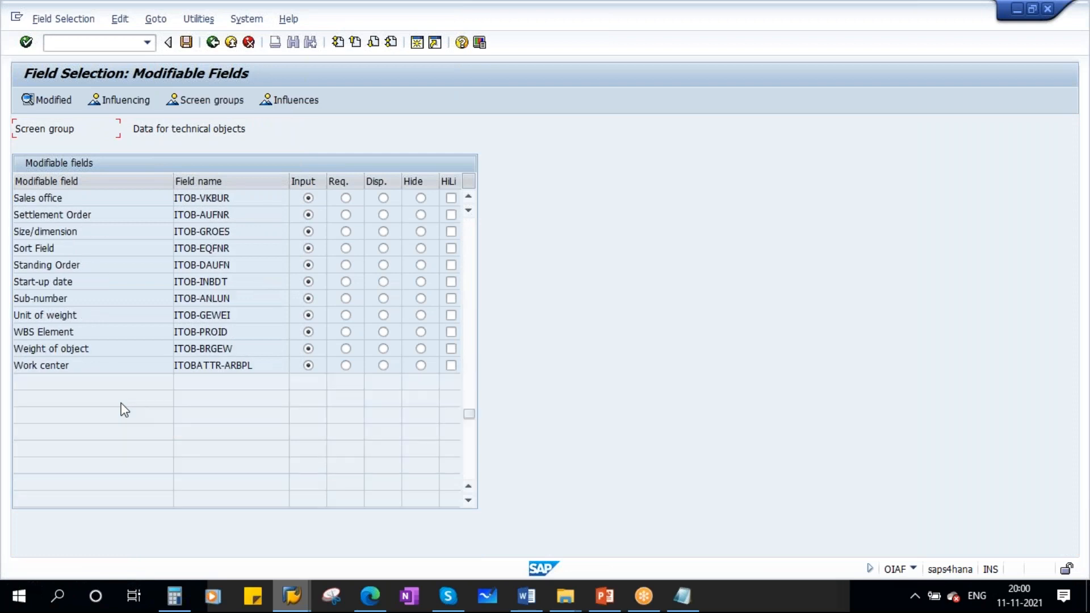
pyautogui.scroll(3, 124, 410)
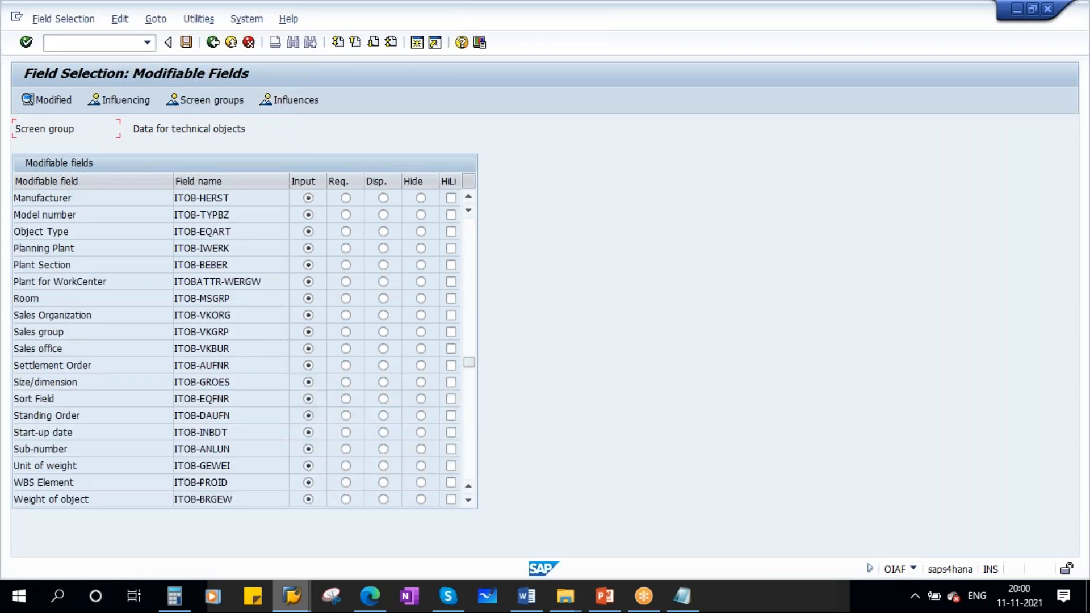
pyautogui.moveTo(79, 232); pyautogui.dragTo(6, 311)
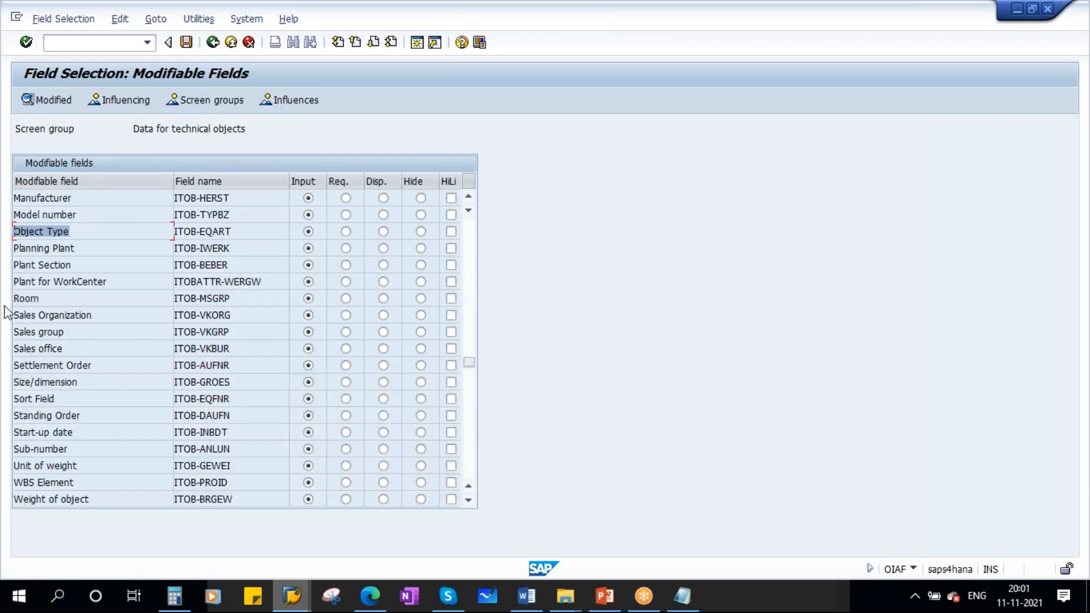
pyautogui.click(345, 231)
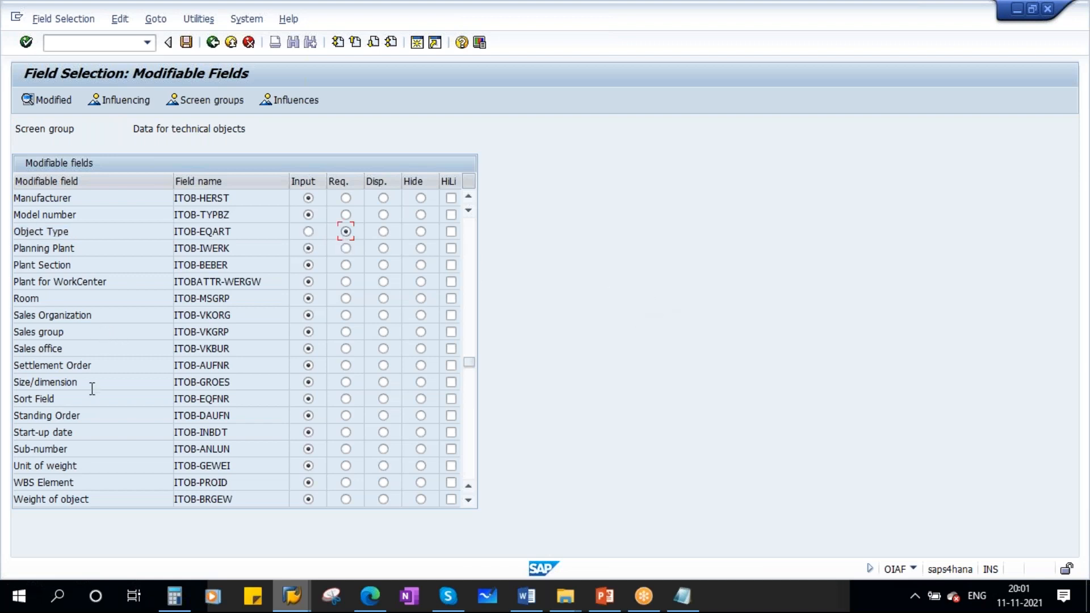
# - Check the inventory number field in the equipment master and set Inventory number (ITOB-INVNR) to hidden in the field selection
pyautogui.hotkey('alt', 'Tab')
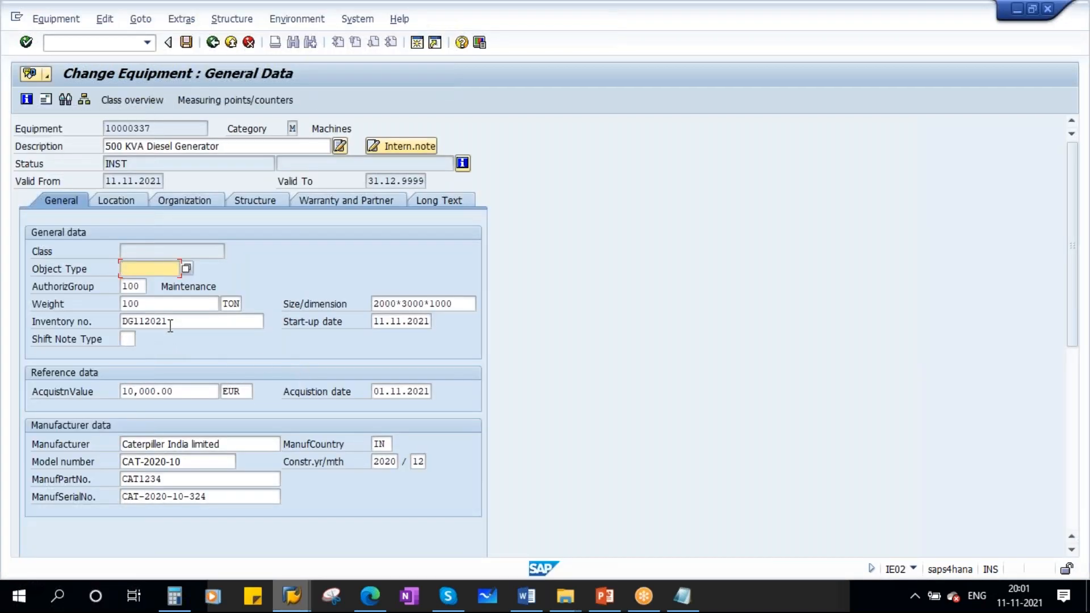
pyautogui.doubleClick(168, 321)
pyautogui.hotkey('alt', 'Tab')
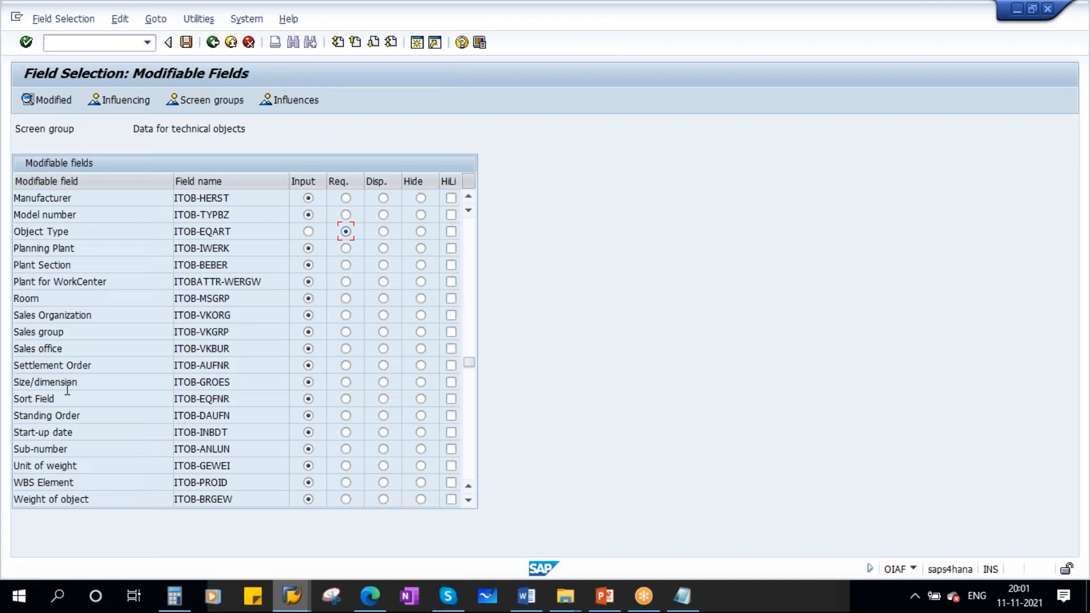
pyautogui.scroll(3, 69, 388)
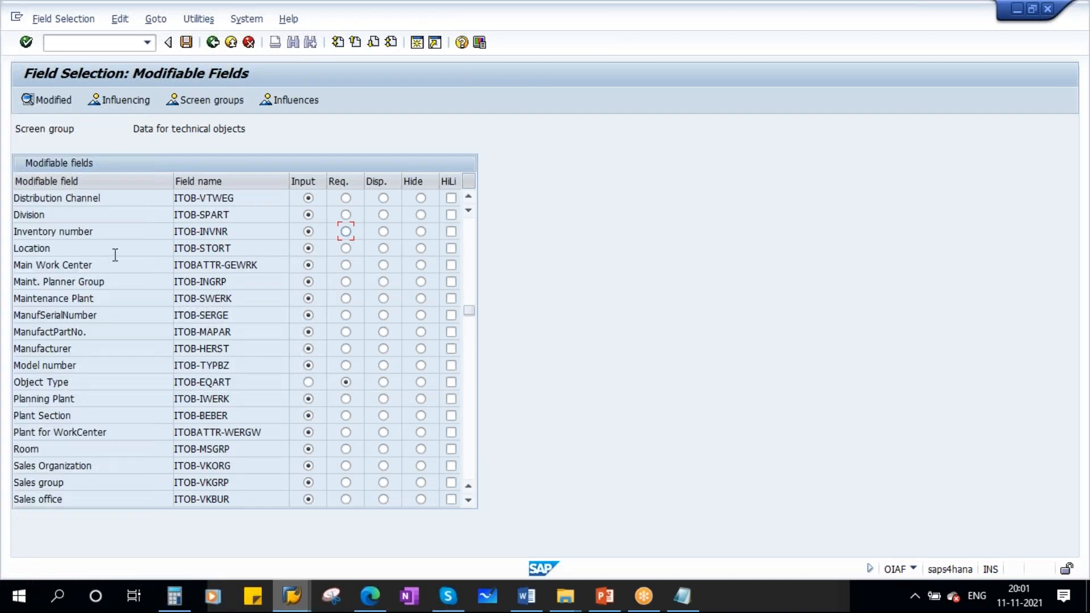
pyautogui.moveTo(105, 233); pyautogui.dragTo(3, 292)
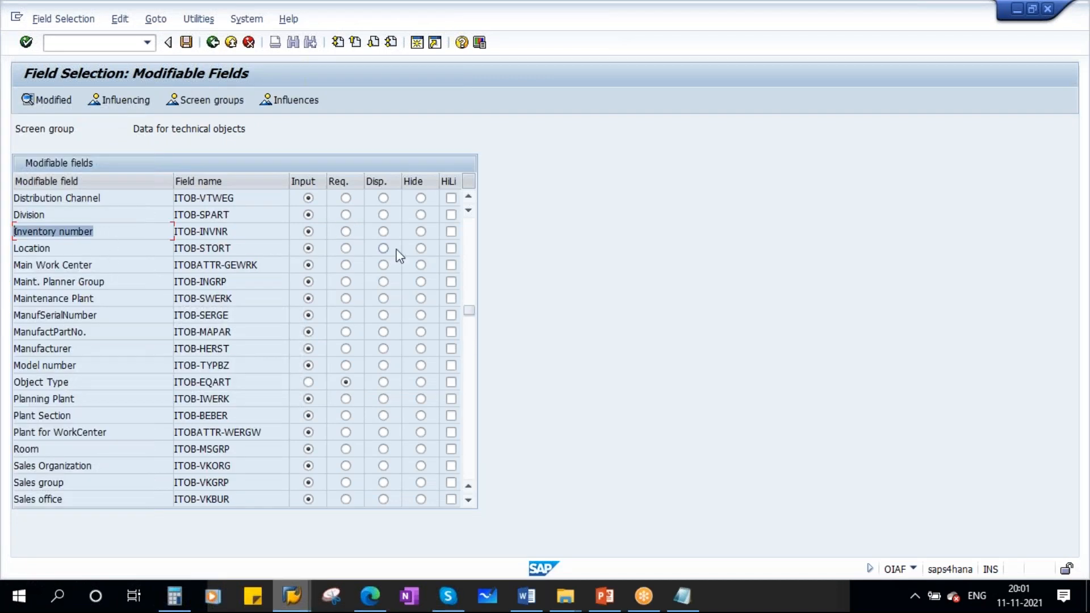
pyautogui.click(420, 233)
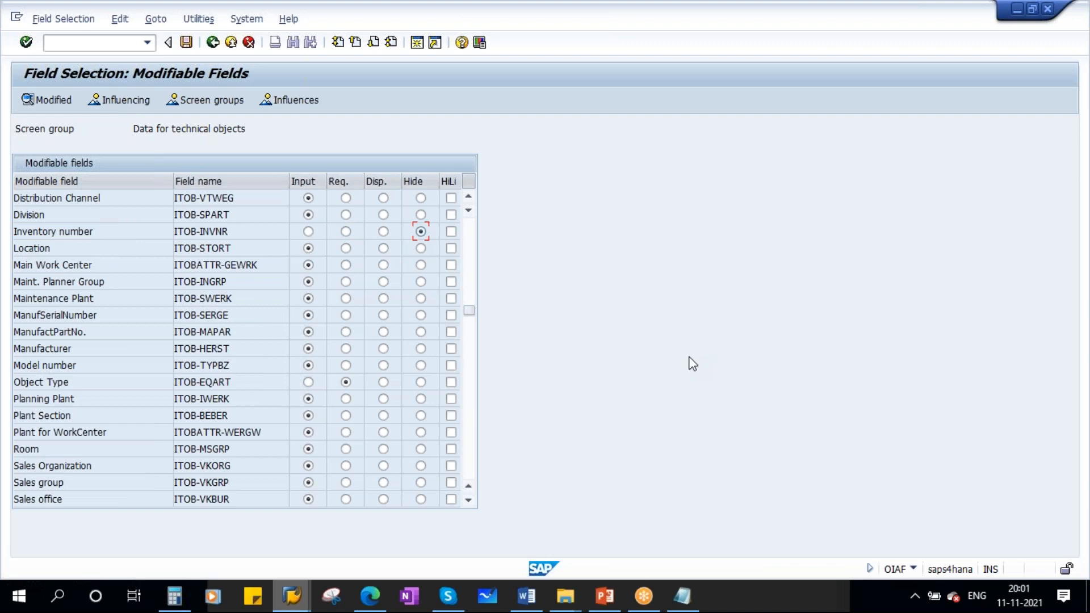
# - Check the size/dimension field in the equipment master and set Size/dimension (ITOB-GROES) to display-only in the field selection
pyautogui.hotkey('alt', 'Tab')
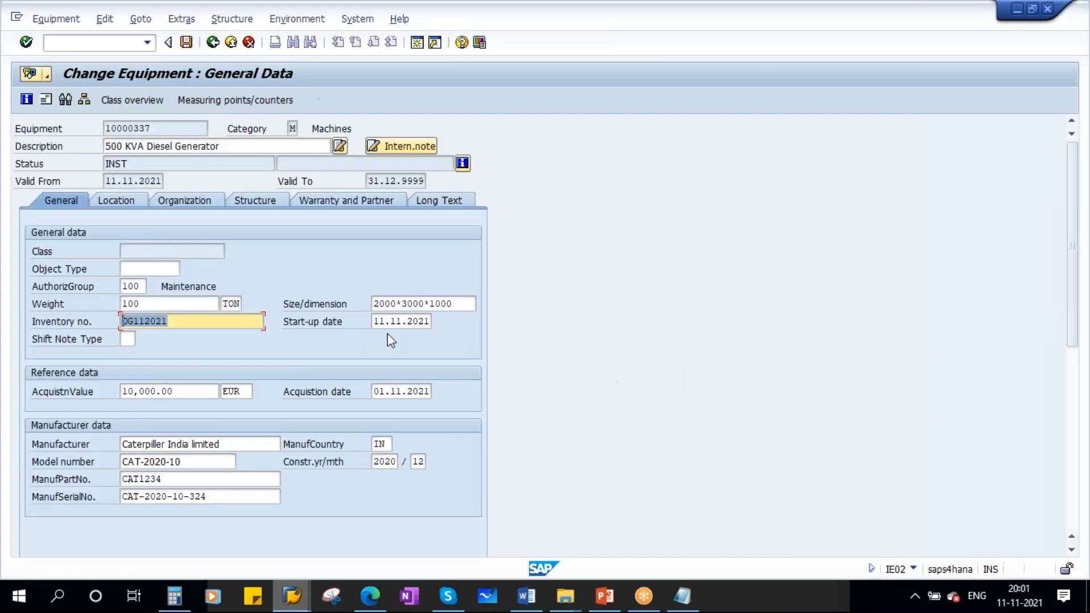
pyautogui.click(454, 303)
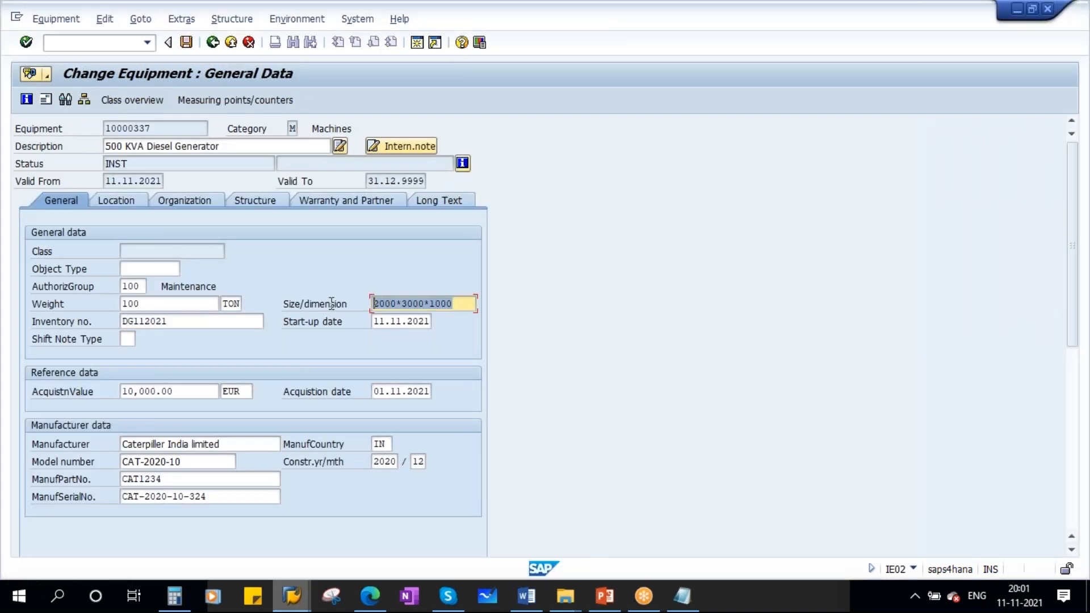
pyautogui.hotkey('alt', 'Tab')
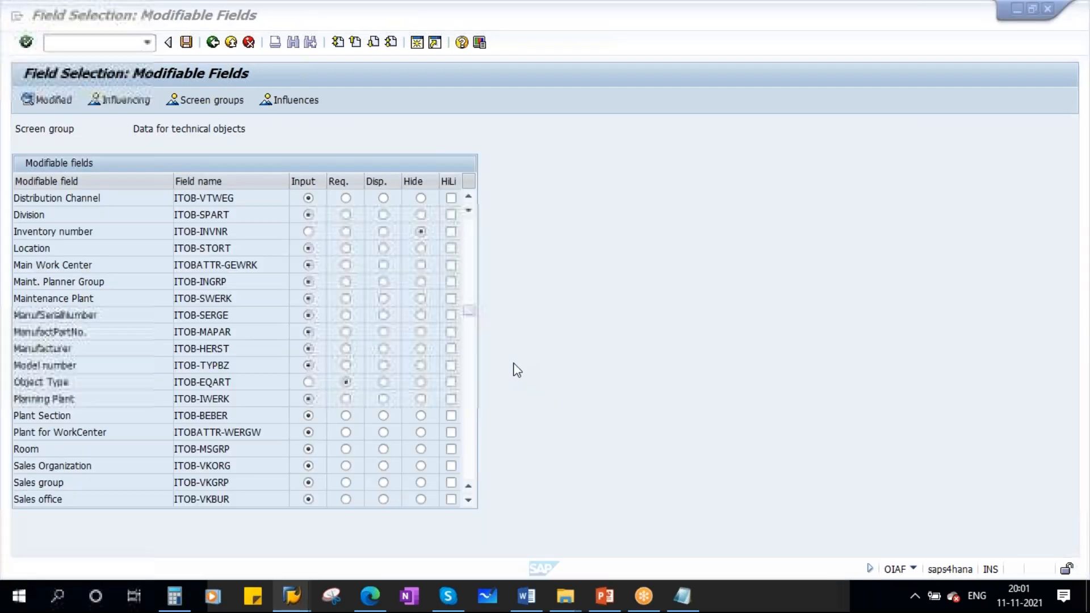
pyautogui.scroll(-2, 108, 414)
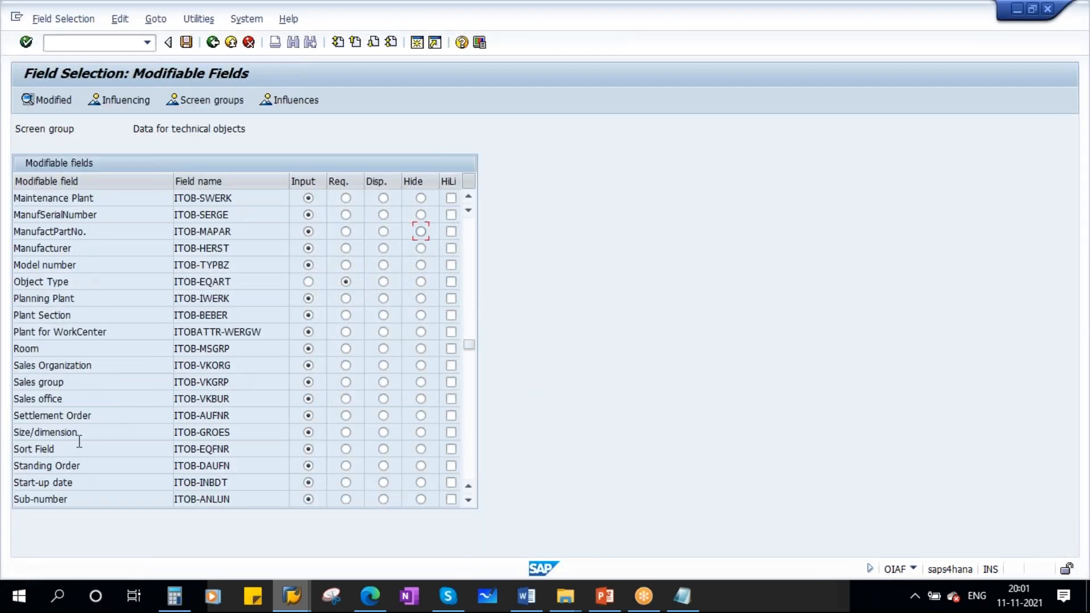
pyautogui.moveTo(79, 440); pyautogui.dragTo(8, 437)
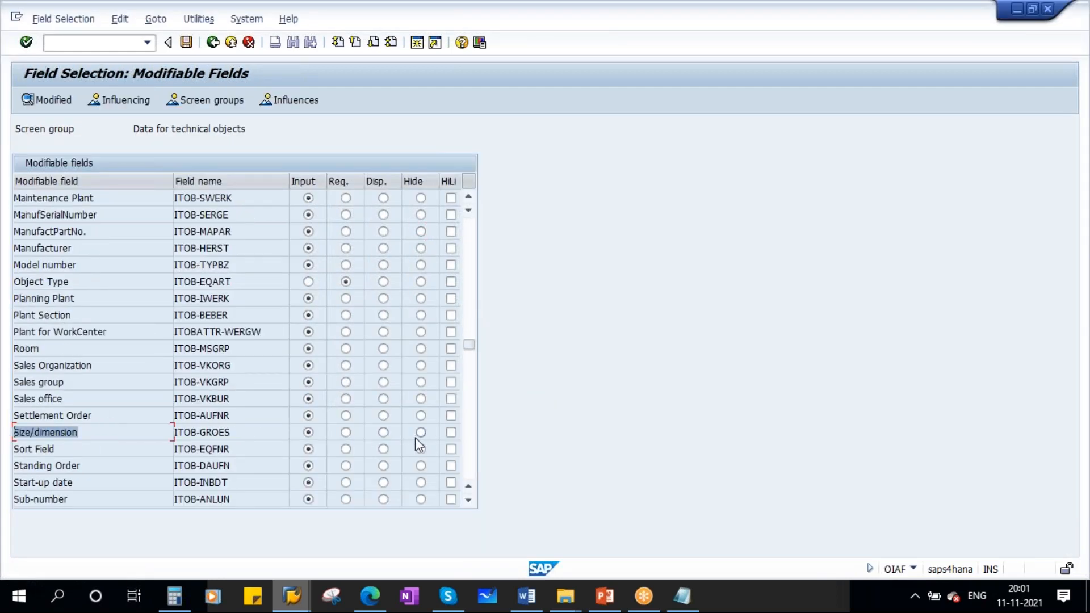
pyautogui.click(383, 432)
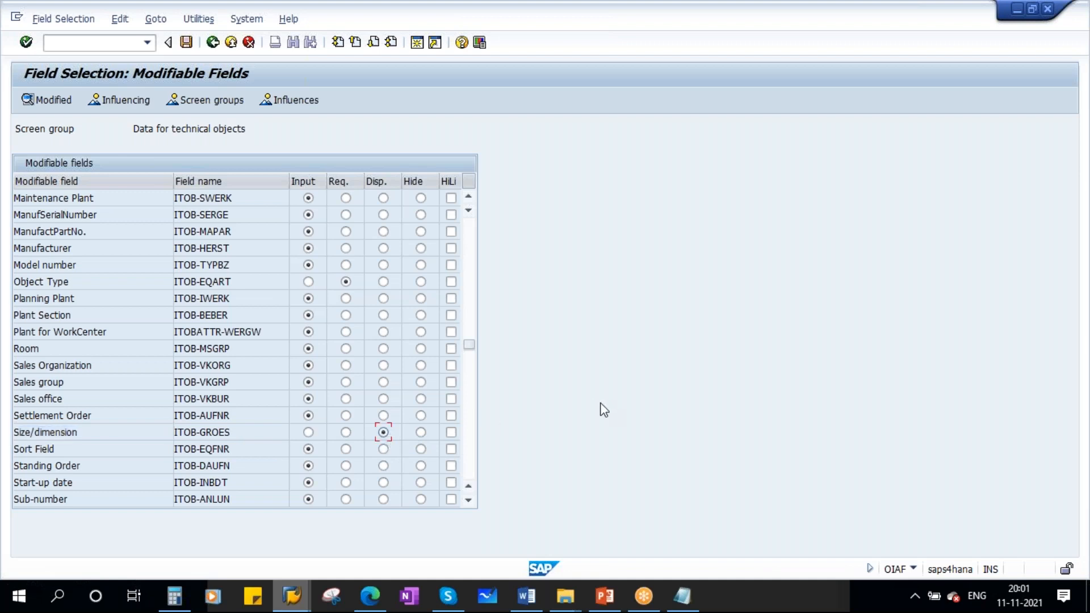
# - Review the modifiable fields of the technical objects and save the field selection to the proposed customizing request
pyautogui.scroll(1, 353, 289)
pyautogui.scroll(2, 353, 290)
pyautogui.scroll(-2, 356, 288)
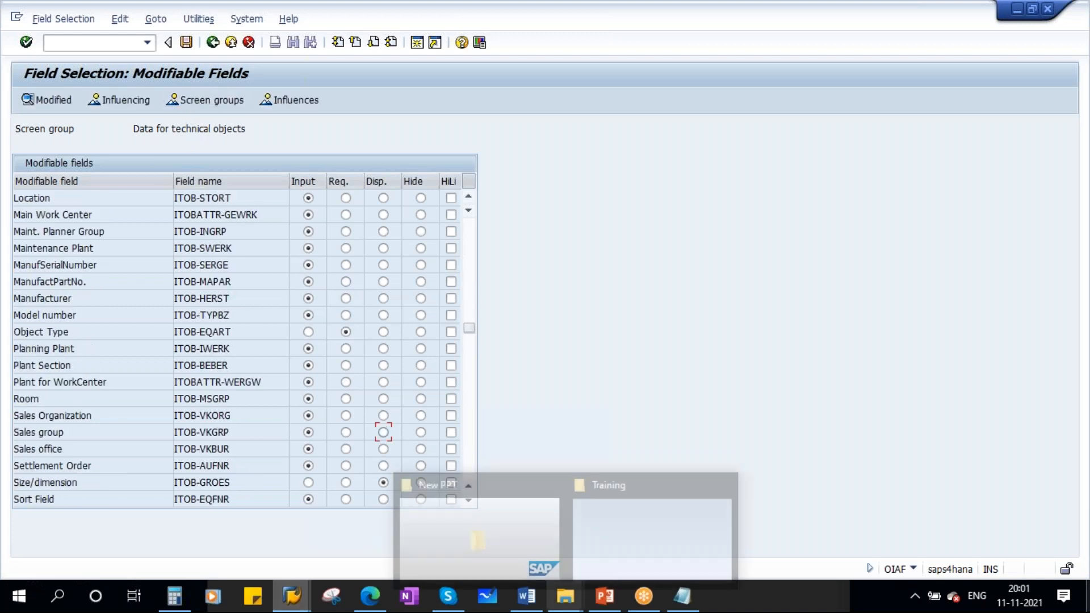
pyautogui.click(187, 42)
pyautogui.click(235, 252)
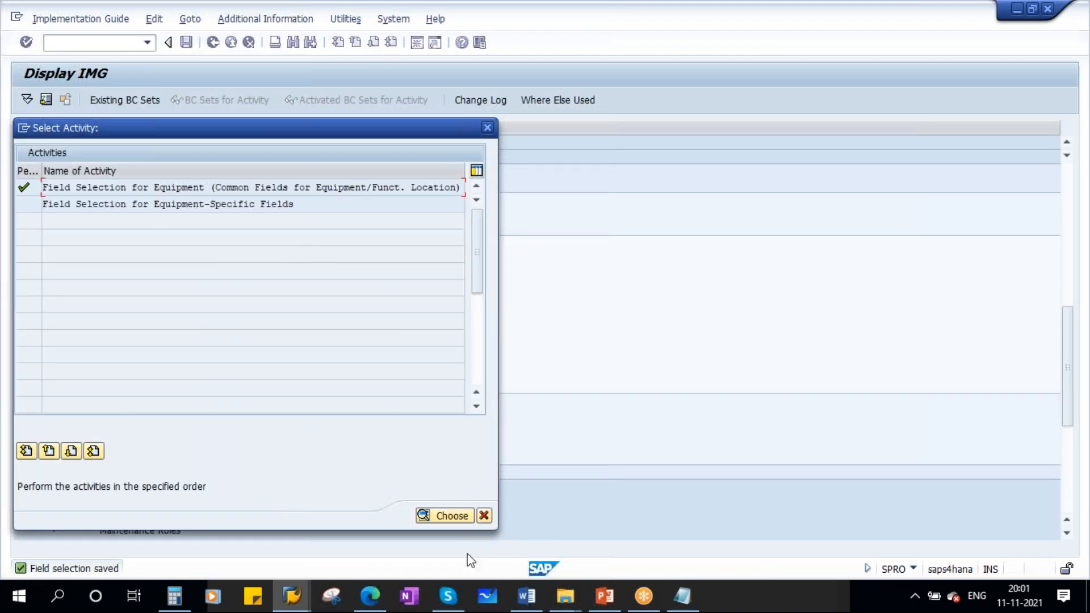
# - Switch to the diesel generator's equipment master, leave it without saving, and reopen the same equipment for changing
pyautogui.moveTo(293, 596)
pyautogui.click(426, 517)
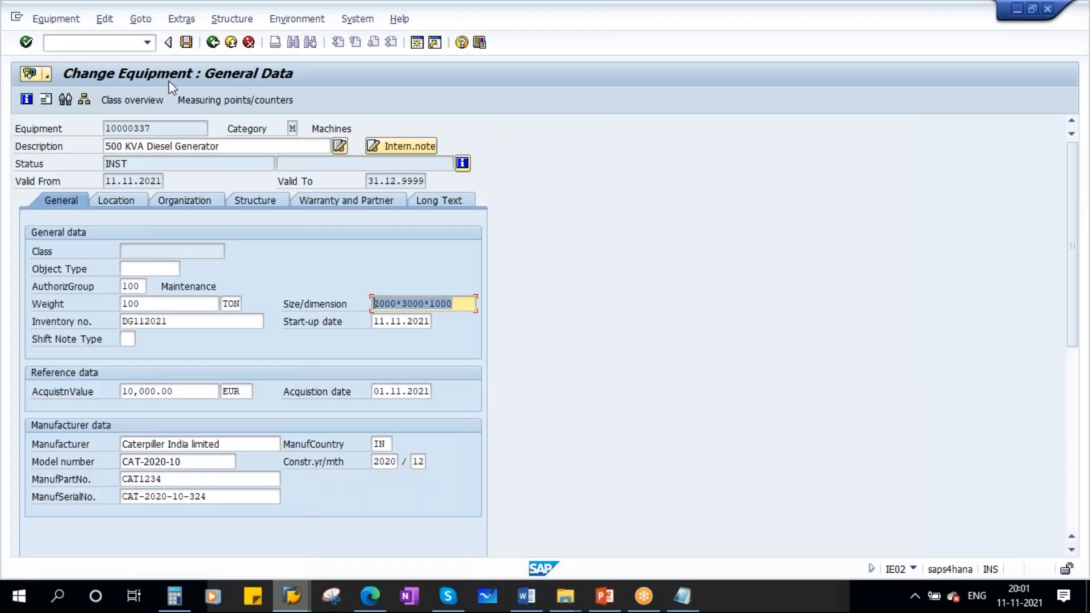
pyautogui.click(212, 42)
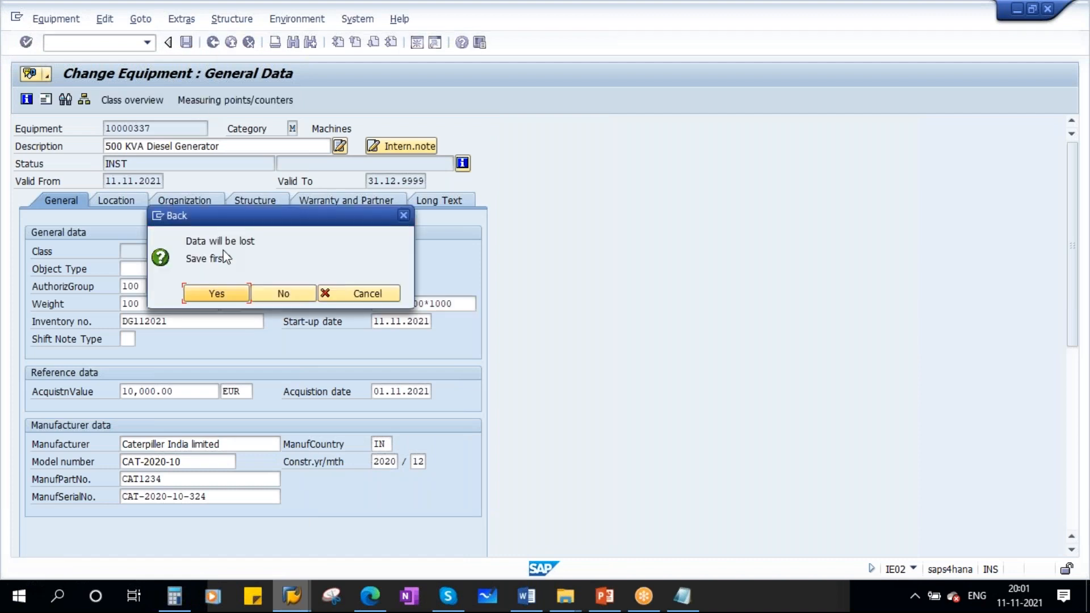
pyautogui.click(279, 294)
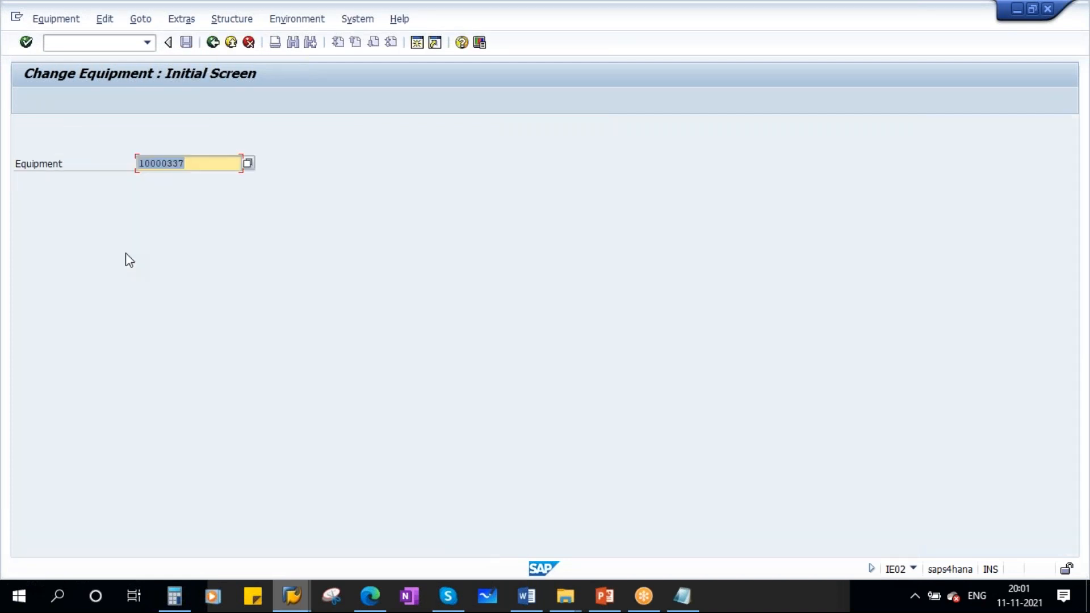
pyautogui.press('Return')
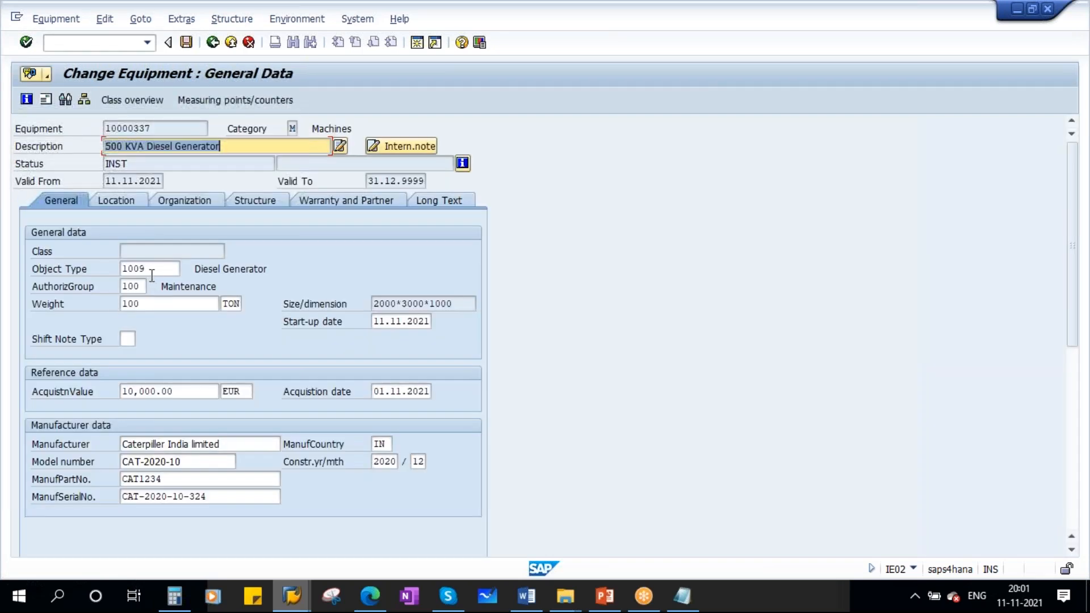
# - Try to submit the diesel generator's general data with the Object Type field cleared
pyautogui.click(151, 273)
pyautogui.press('BackSpace')
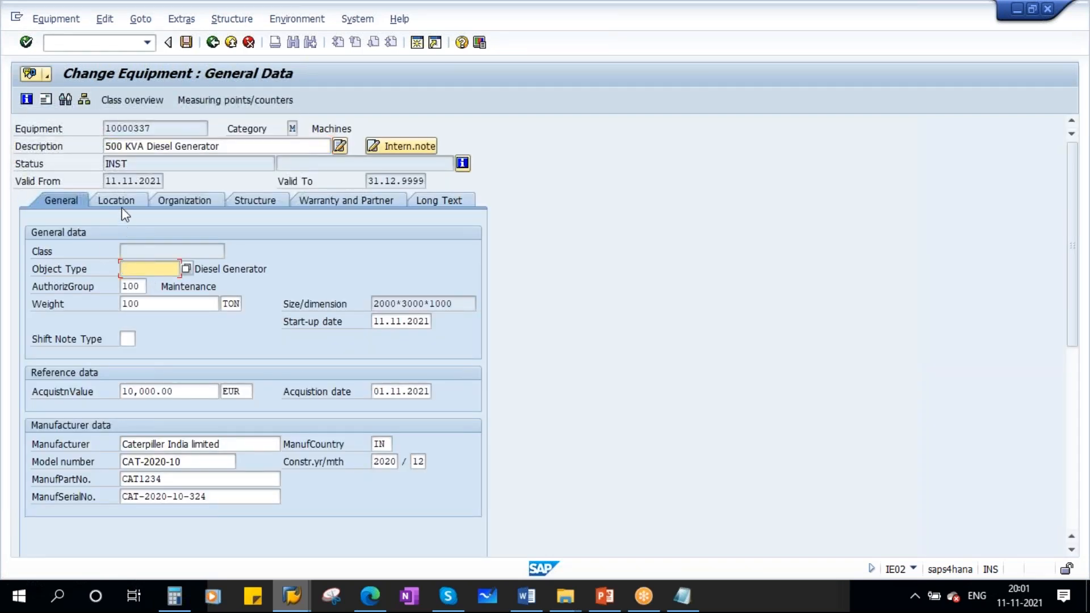
pyautogui.press('Return')
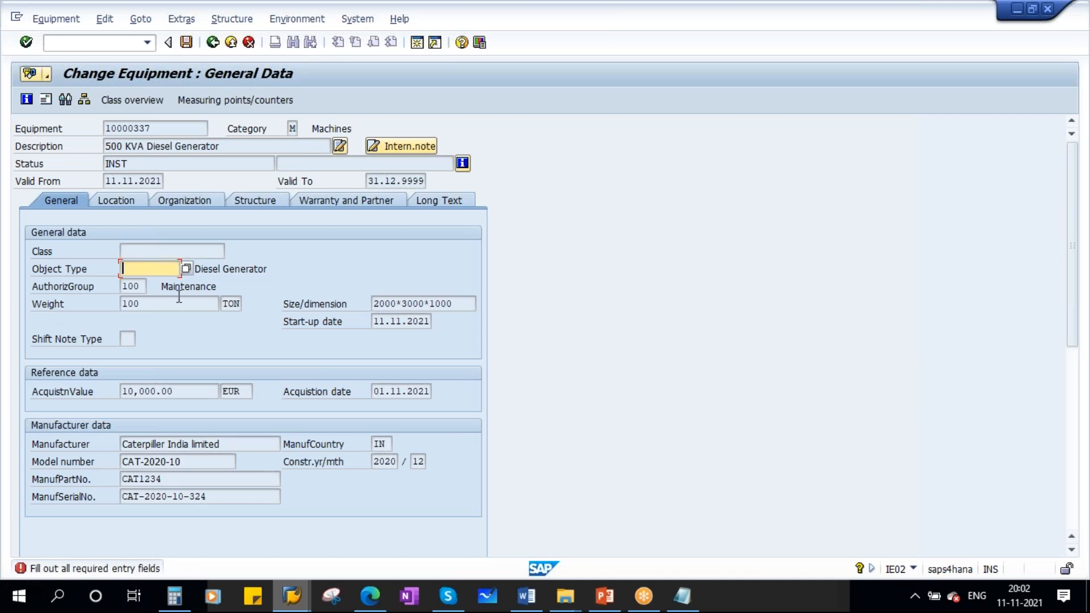
# - Assign object type 1009 Diesel Generator from the value list and return to the general data after submitting the entry
pyautogui.click(128, 267)
pyautogui.click(186, 268)
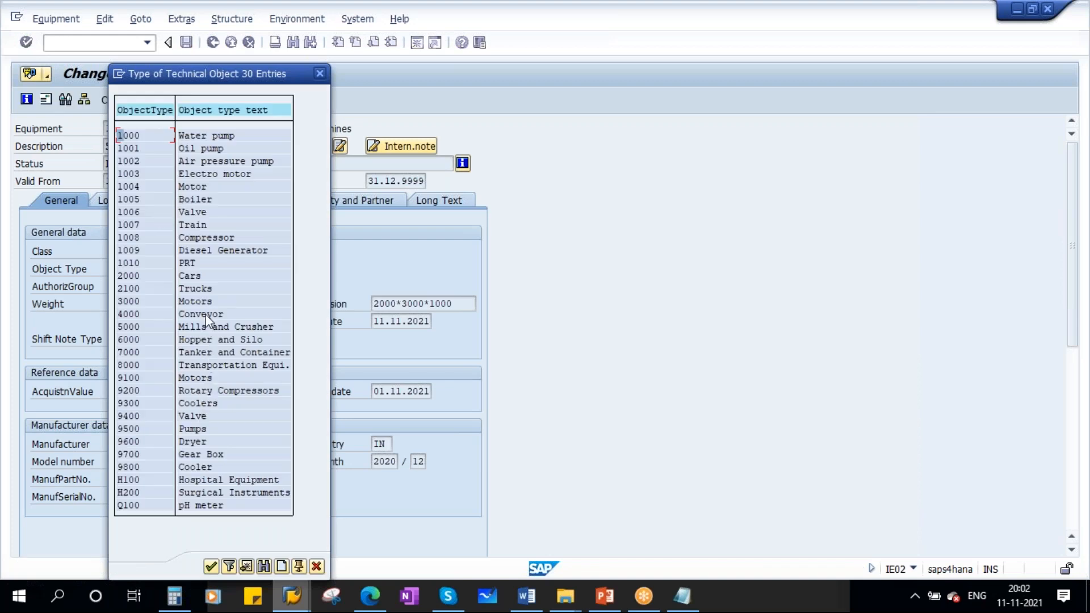
pyautogui.doubleClick(206, 249)
pyautogui.click(113, 200)
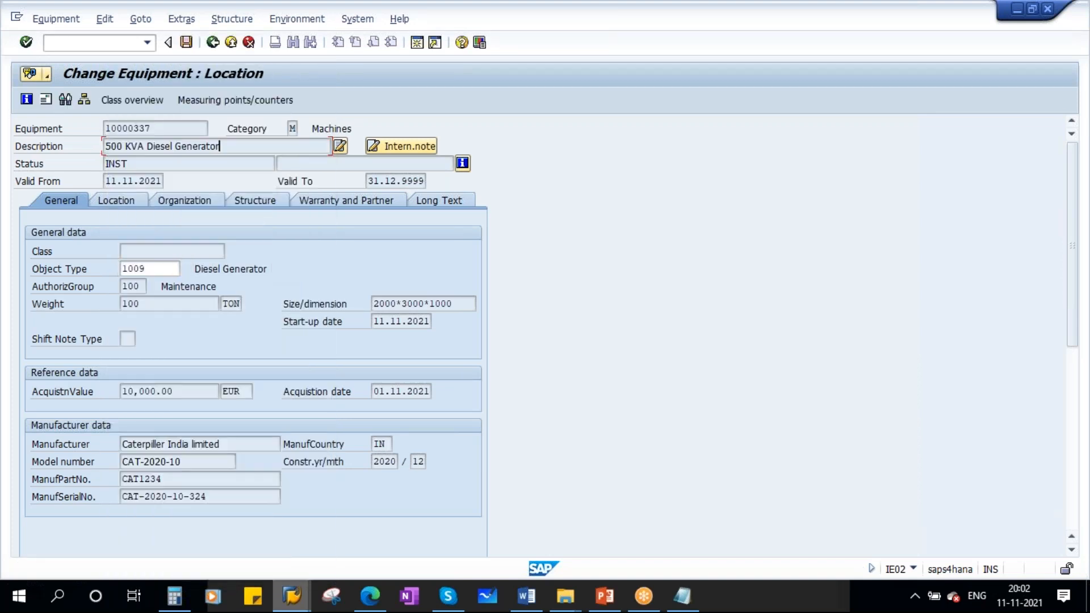
pyautogui.click(58, 202)
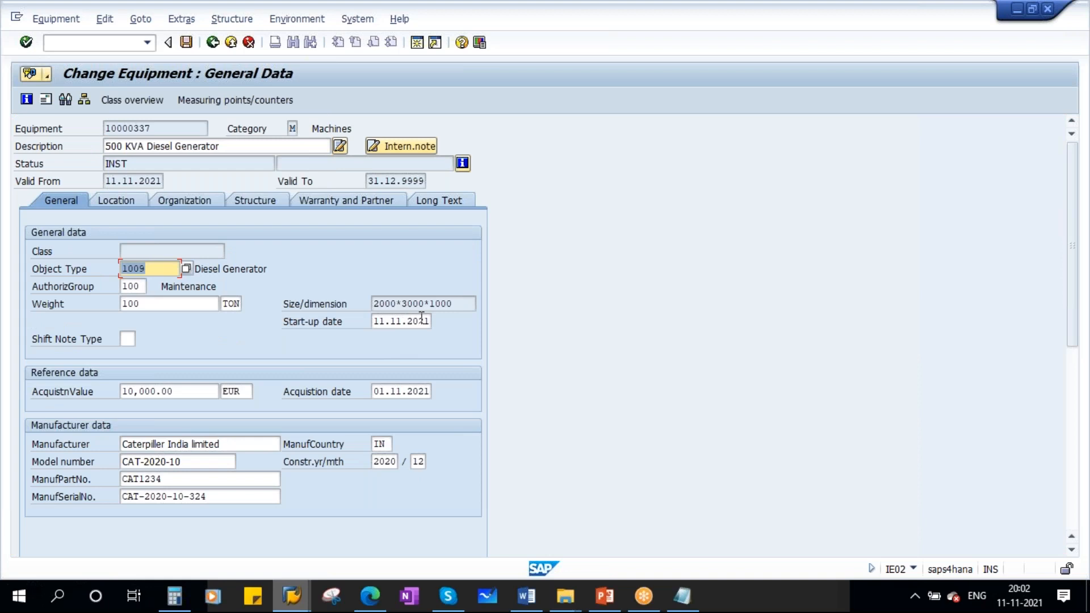
# - Compare the editability of the Size/dimension field with the start-up date and acquisition date fields
pyautogui.moveTo(461, 306); pyautogui.dragTo(298, 303)
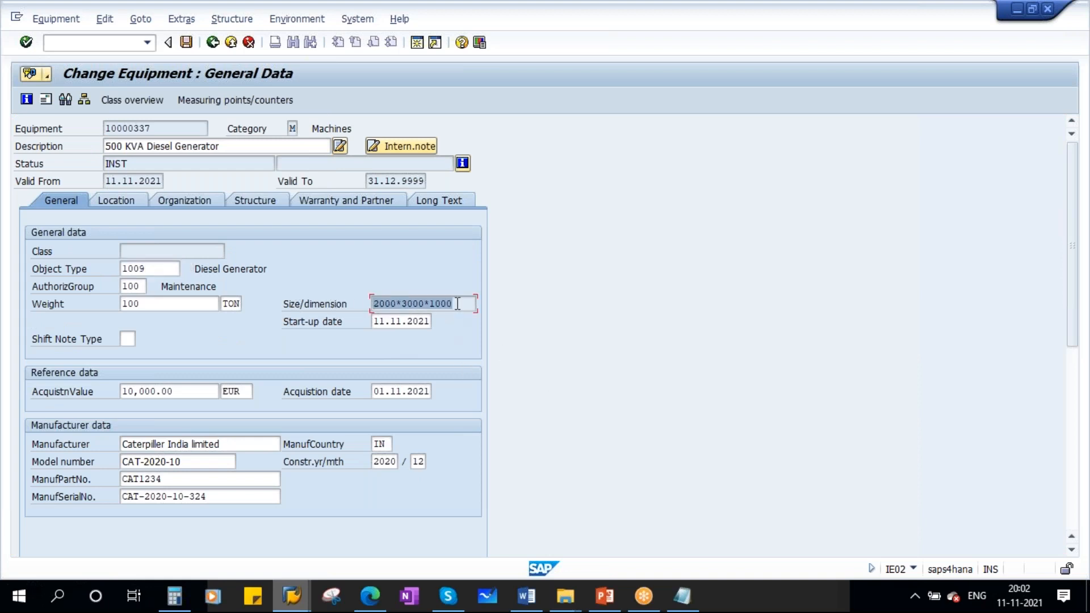
pyautogui.click(395, 321)
pyautogui.click(396, 391)
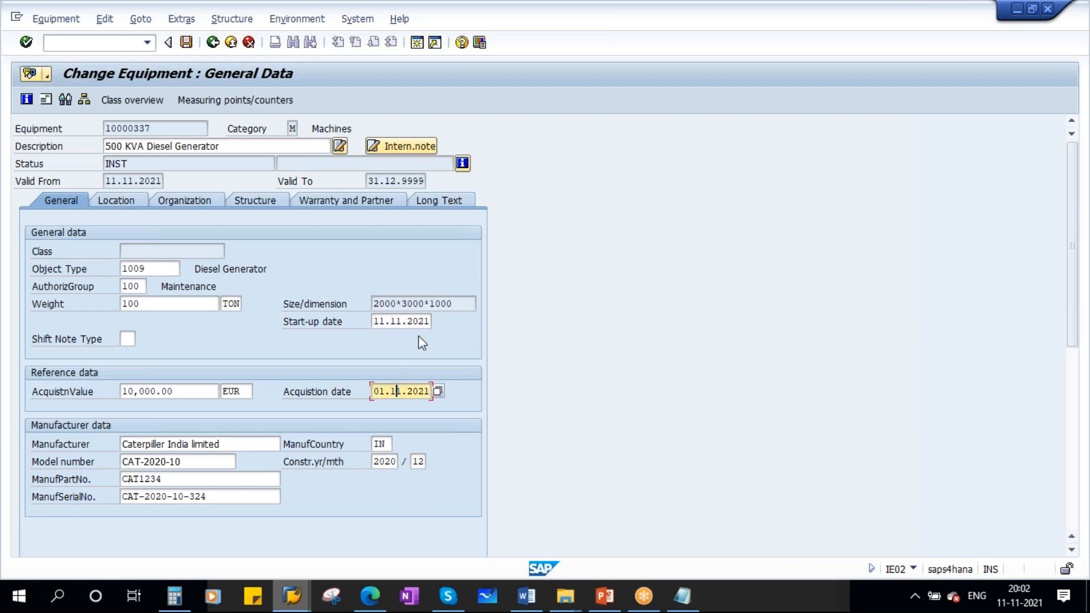
pyautogui.moveTo(458, 304); pyautogui.dragTo(333, 310)
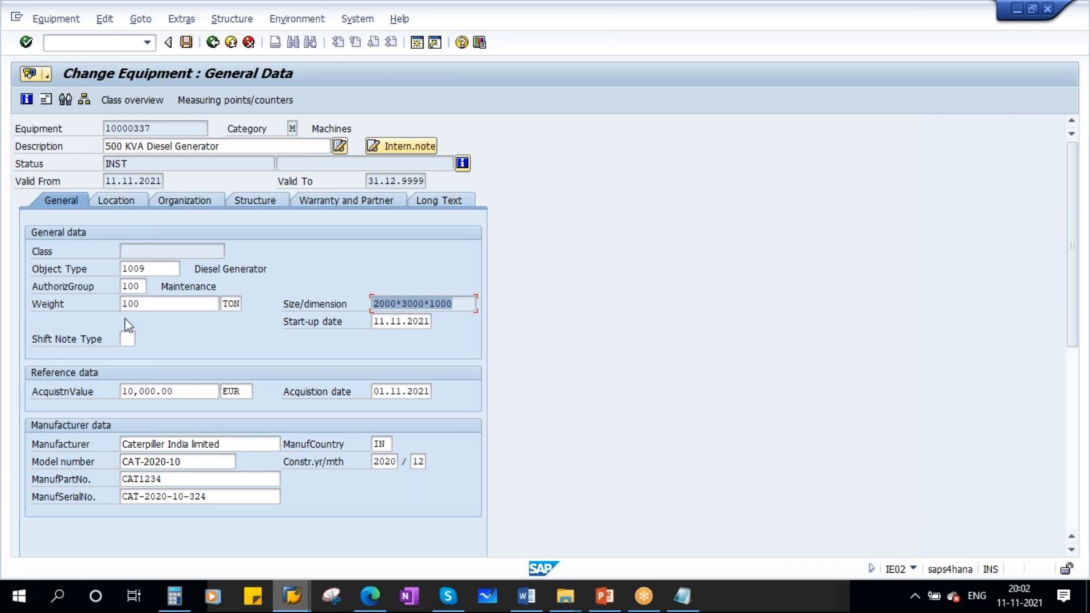
# - Reopen the field selection for common equipment and functional location fields and locate the Inventory number (ITOB-INVNR) setting
pyautogui.moveTo(278, 596)
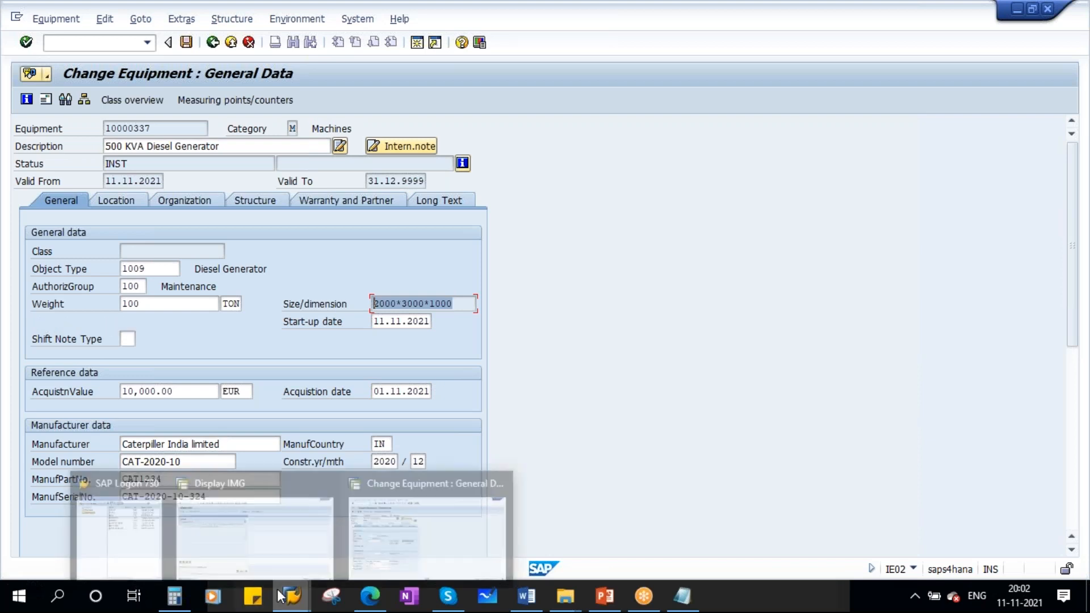
pyautogui.click(263, 521)
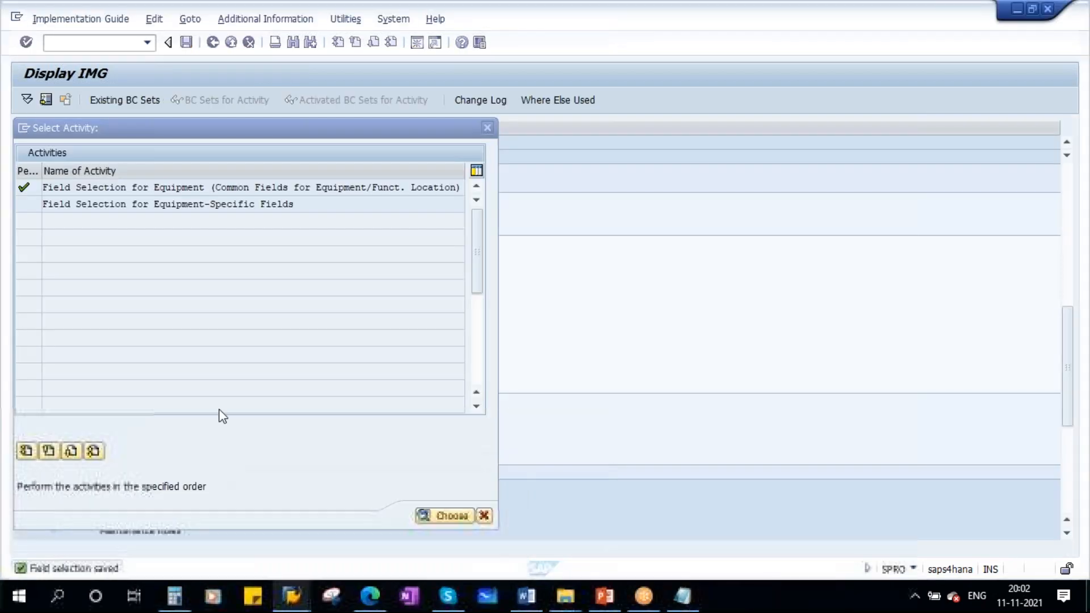
pyautogui.doubleClick(165, 204)
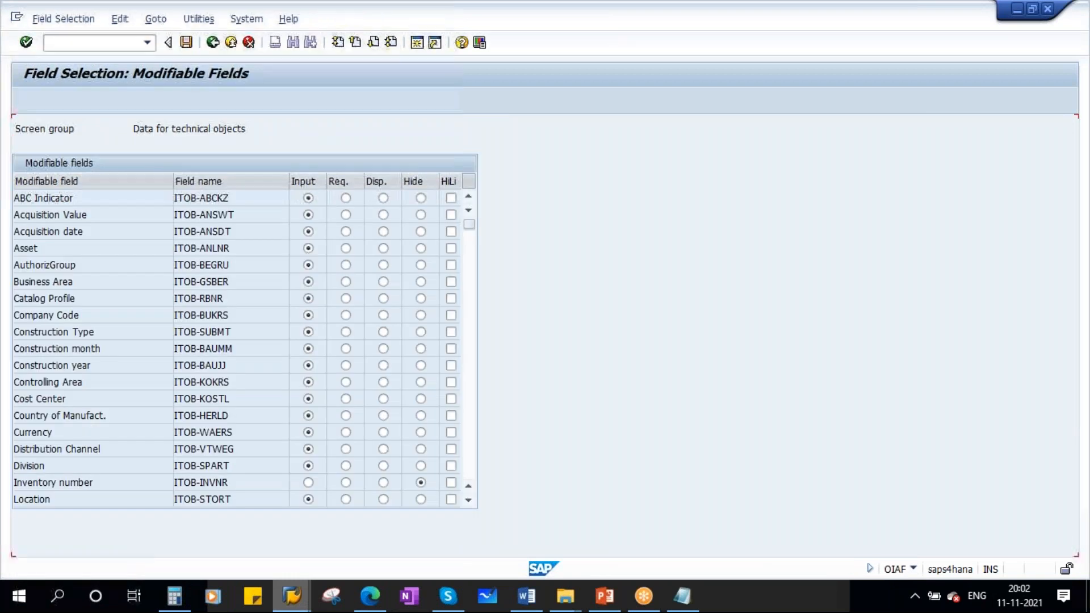
pyautogui.scroll(-2, 204, 417)
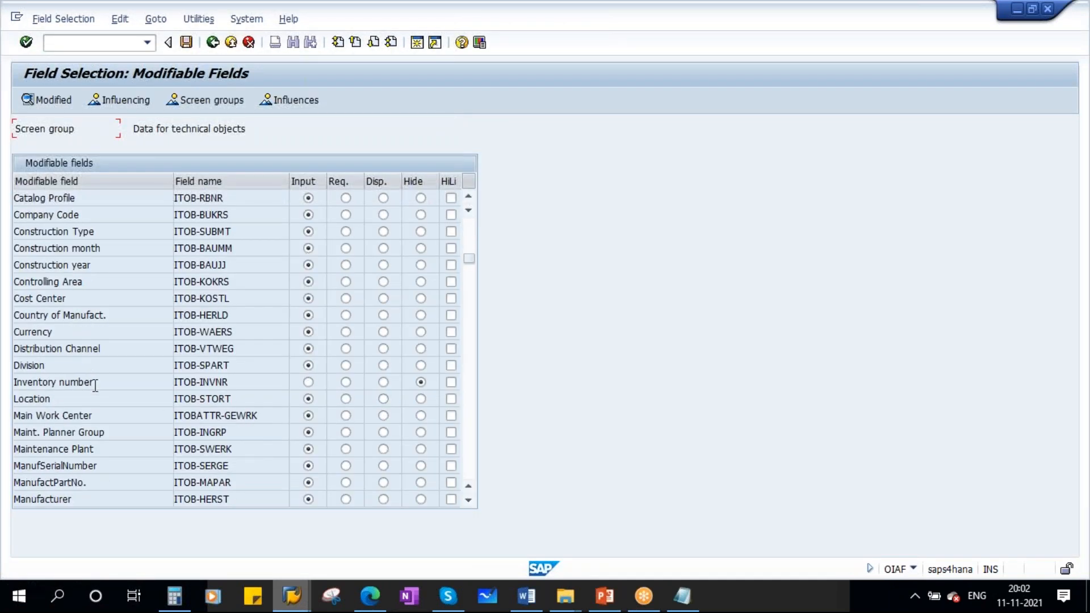
pyautogui.moveTo(92, 385); pyautogui.dragTo(8, 375)
pyautogui.click(420, 382)
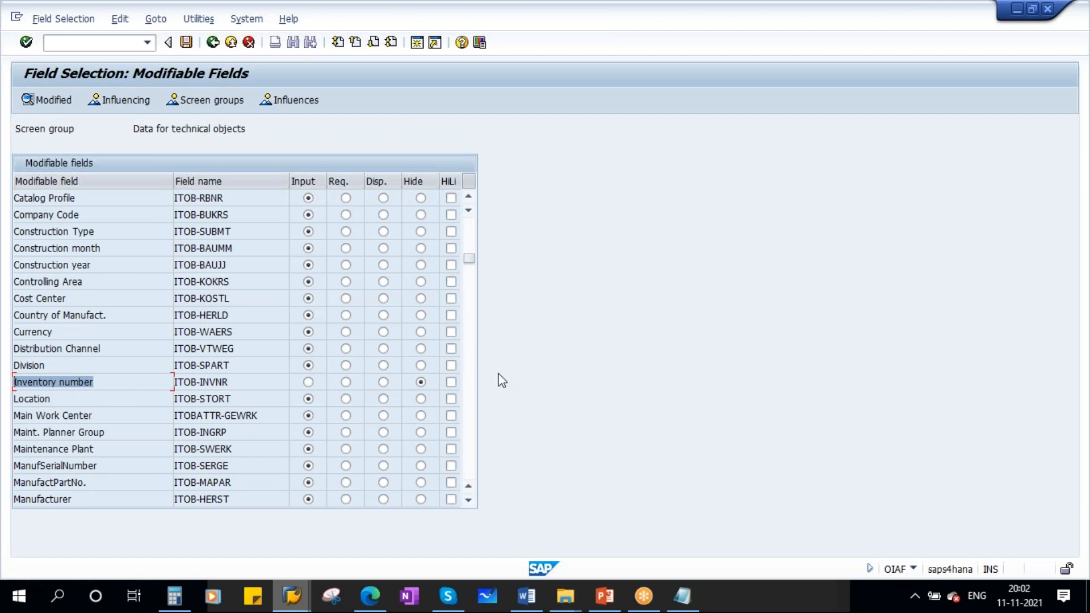
# - View the Equipment Settings slide in PowerPoint and return to the field selection in SAP
pyautogui.hotkey('alt', 'Tab')
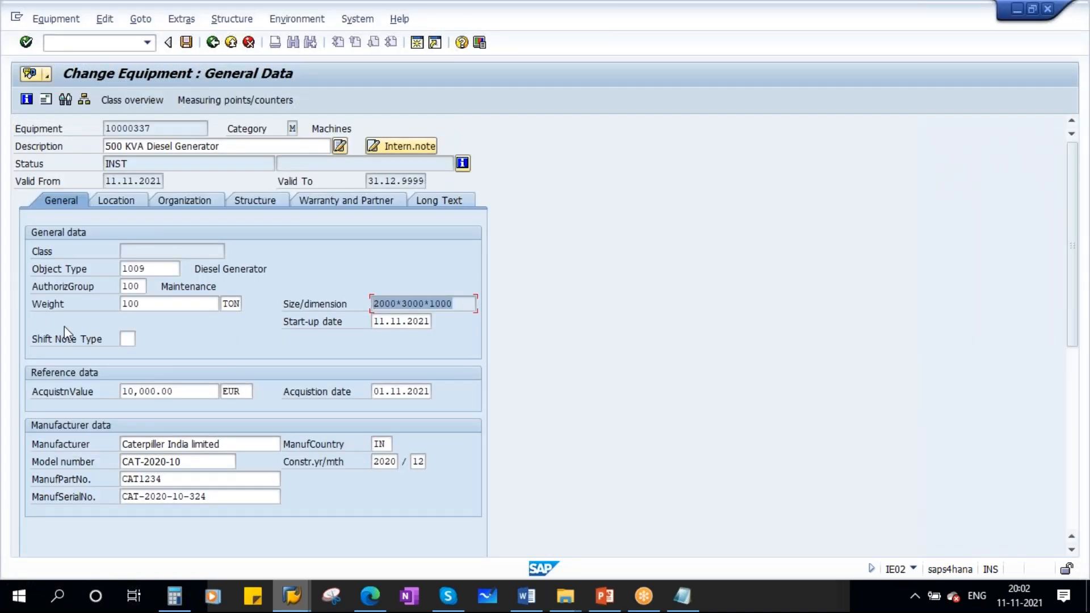
pyautogui.click(603, 603)
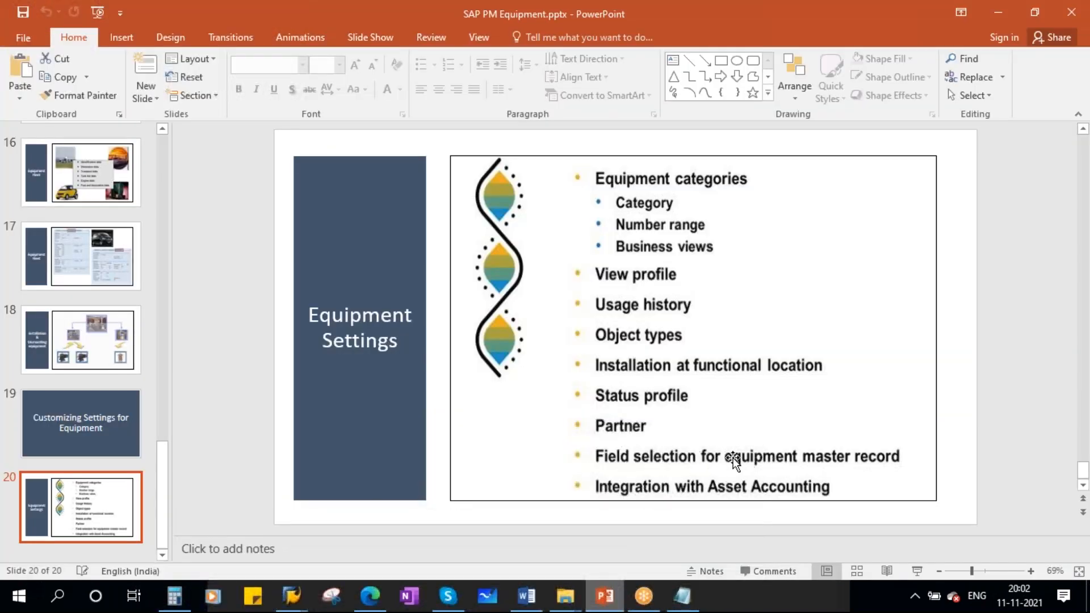
pyautogui.hotkey('alt', 'Tab')
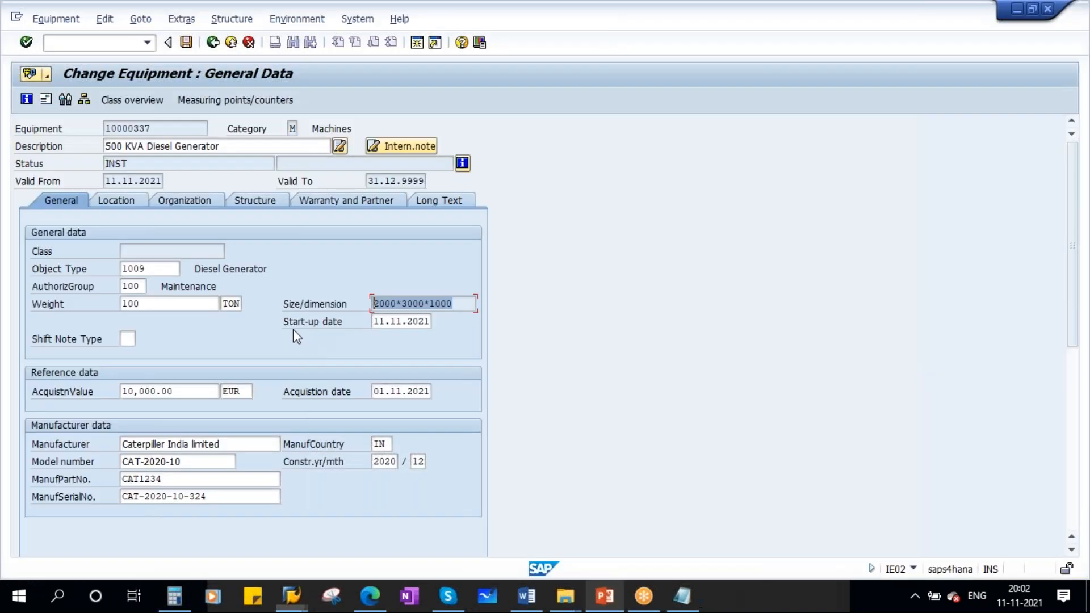
pyautogui.click(293, 596)
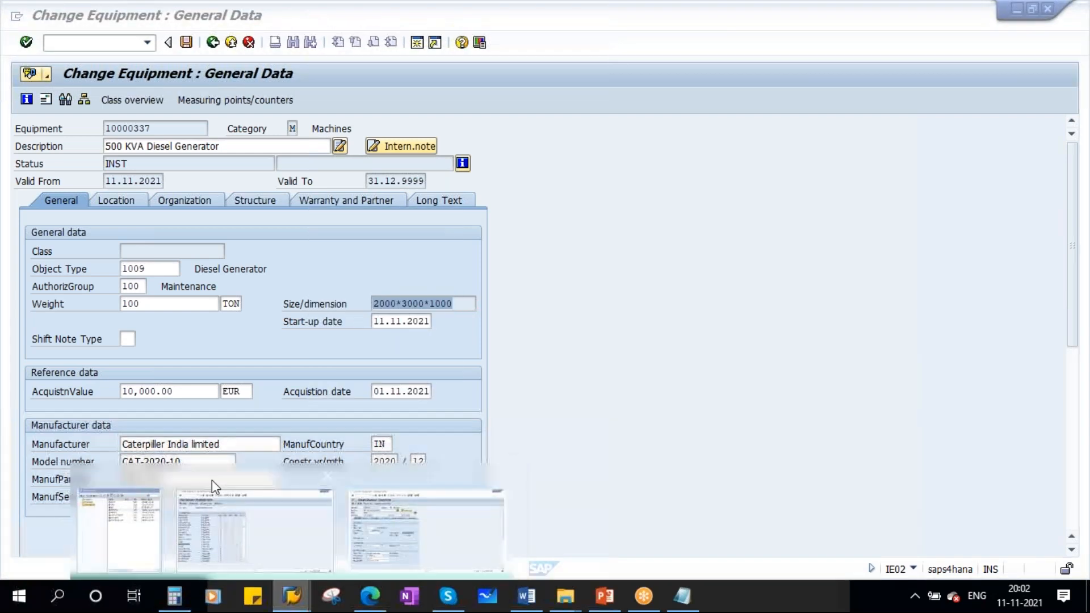
pyautogui.click(212, 480)
# - Set Inventory number, Object Type and Size/dimension back to Input and save the field selection to customizing request S4HK904227
pyautogui.click(309, 382)
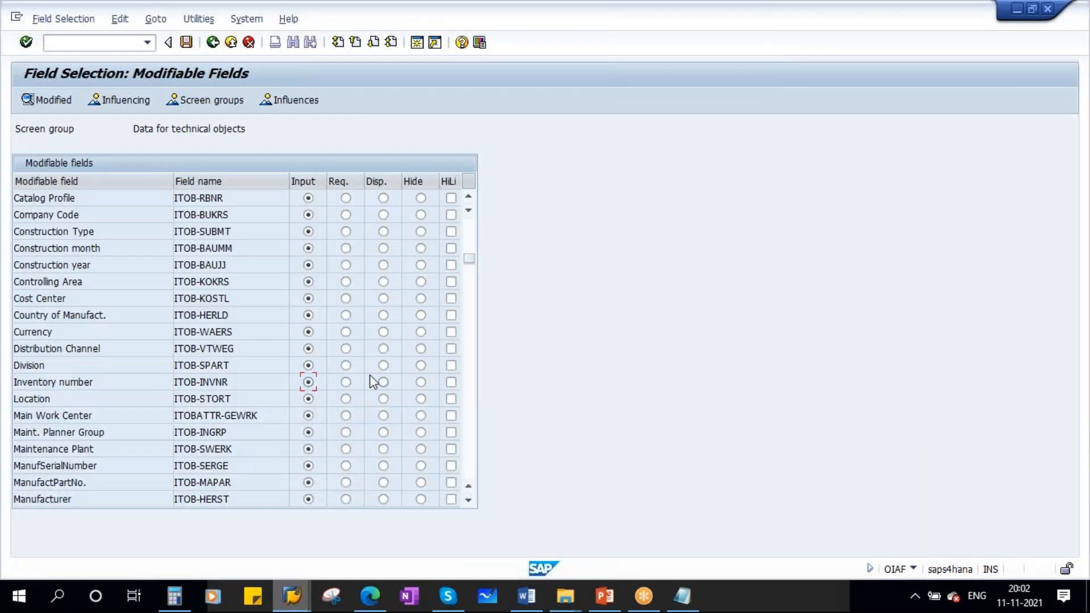
pyautogui.scroll(-2, 370, 375)
pyautogui.click(308, 433)
pyautogui.scroll(-3, 371, 404)
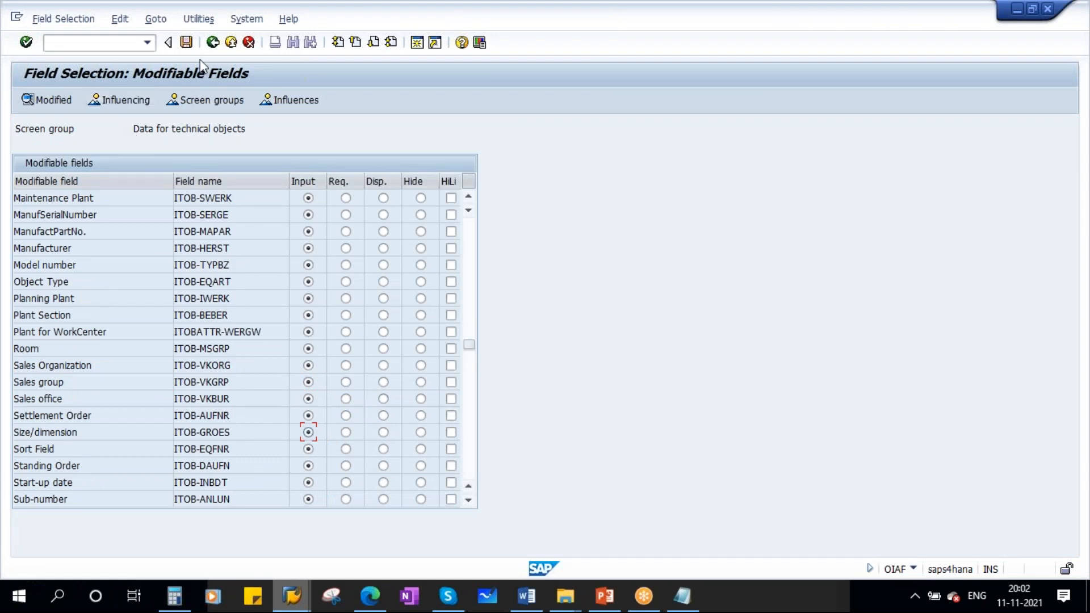
pyautogui.click(190, 44)
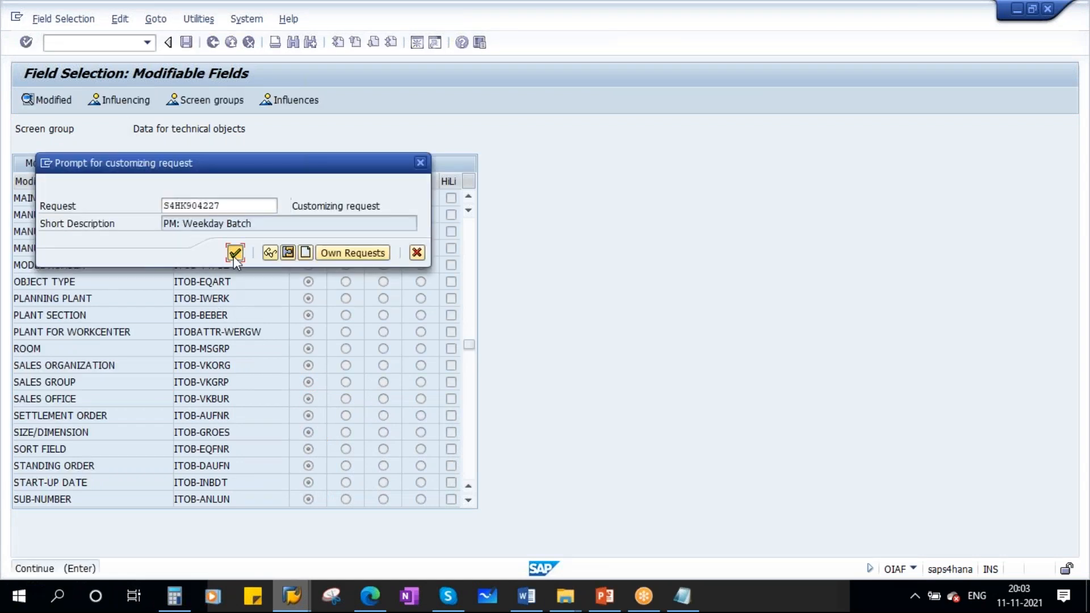
pyautogui.click(233, 251)
# - Switch to the equipment master, exit the diesel generator record, and reopen it for changing
pyautogui.click(291, 596)
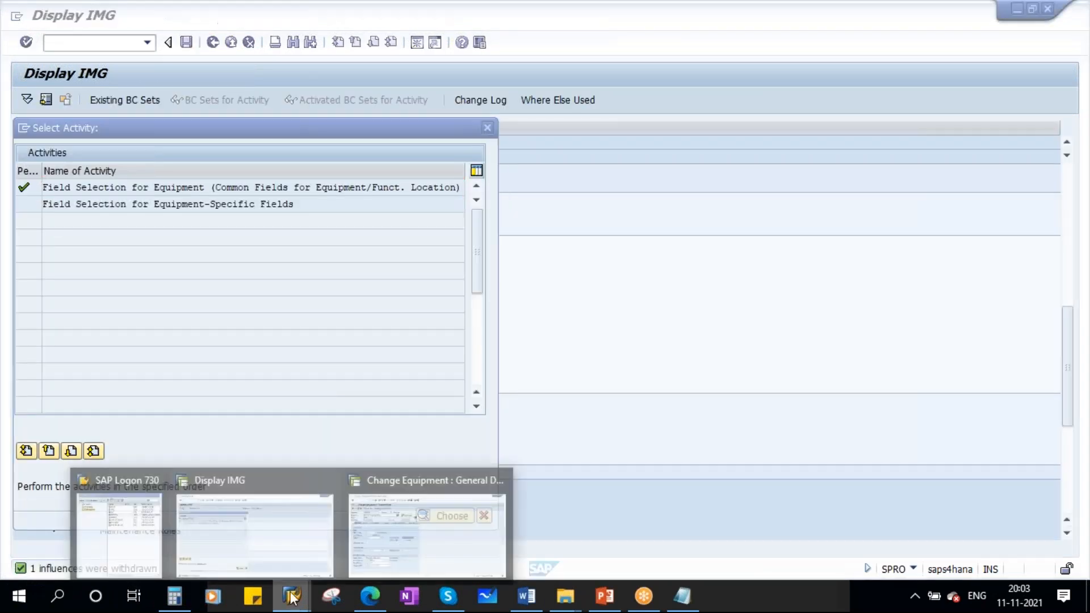
pyautogui.click(386, 522)
pyautogui.click(212, 42)
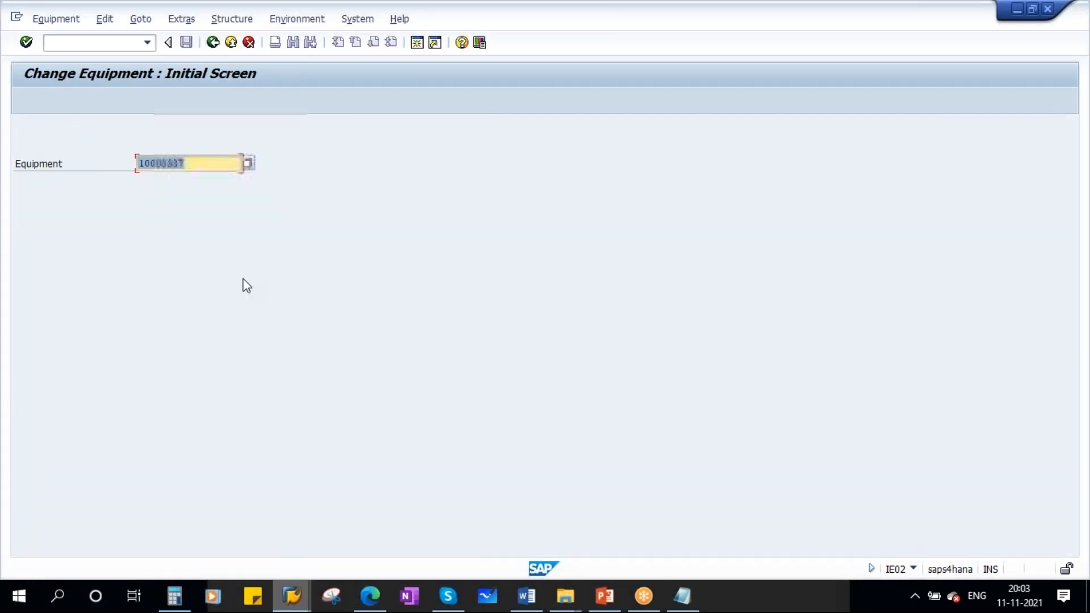
pyautogui.press('Return')
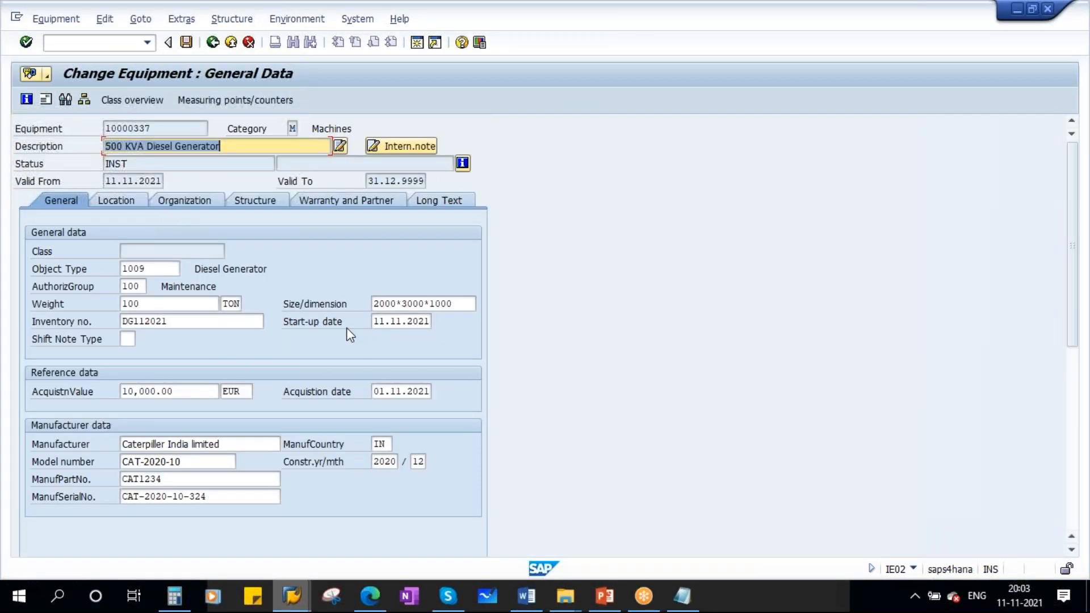
# - Check the inventory number, size/dimension and weight fields, and switch to the Equipment Settings slide in PowerPoint
pyautogui.moveTo(169, 322); pyautogui.dragTo(85, 321)
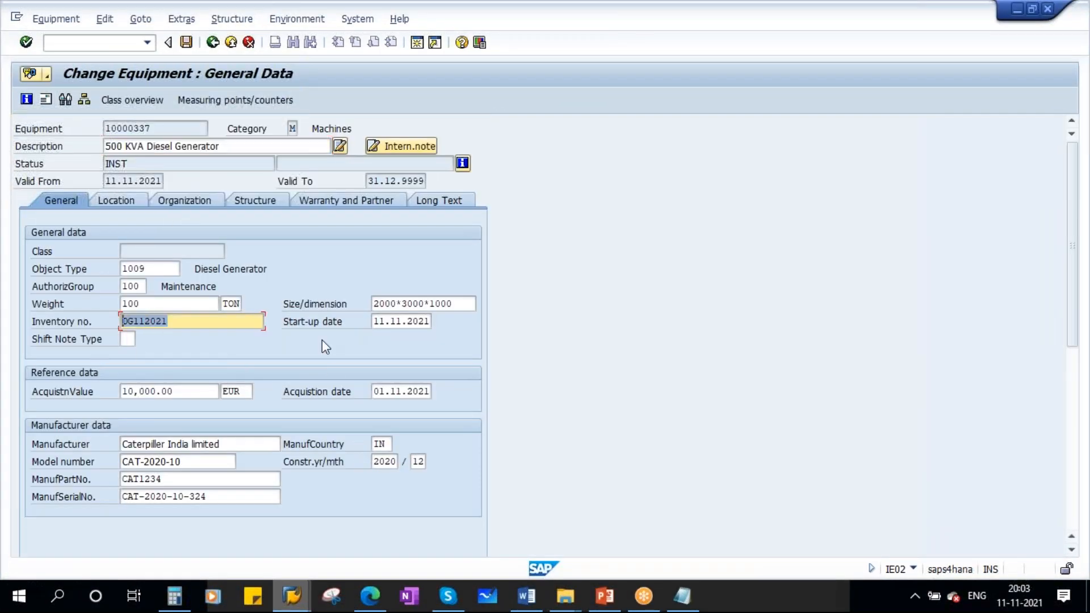
pyautogui.click(455, 304)
pyautogui.moveTo(456, 304); pyautogui.dragTo(314, 303)
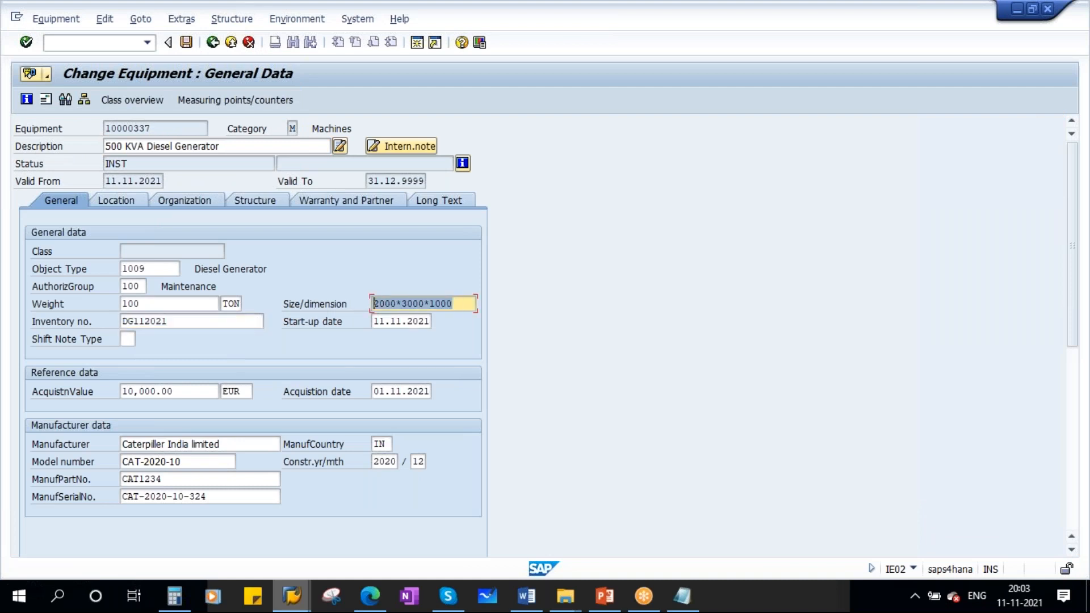
pyautogui.click(149, 305)
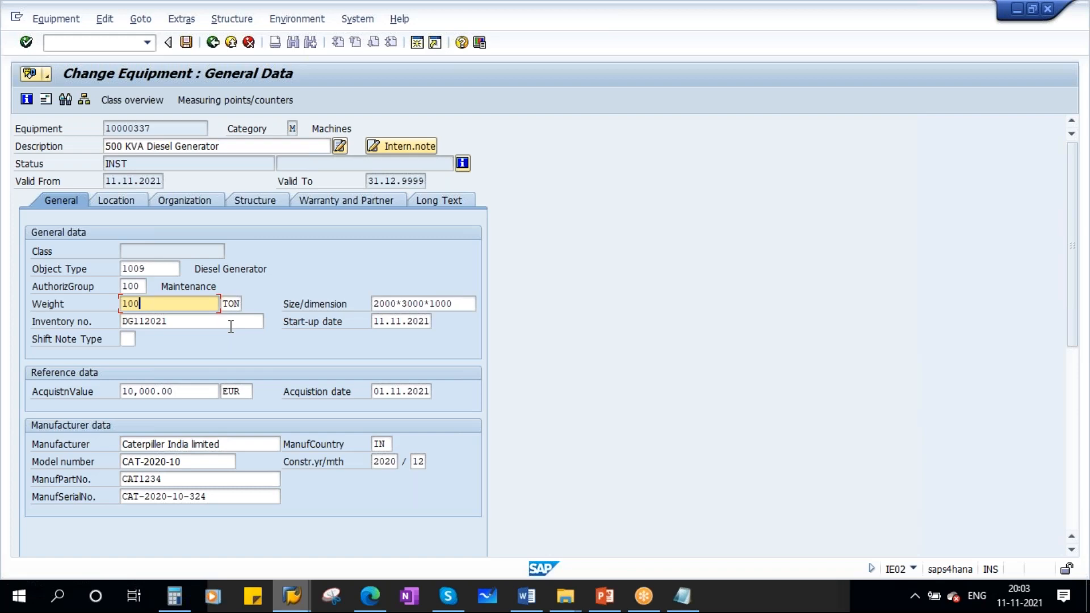
pyautogui.click(571, 500)
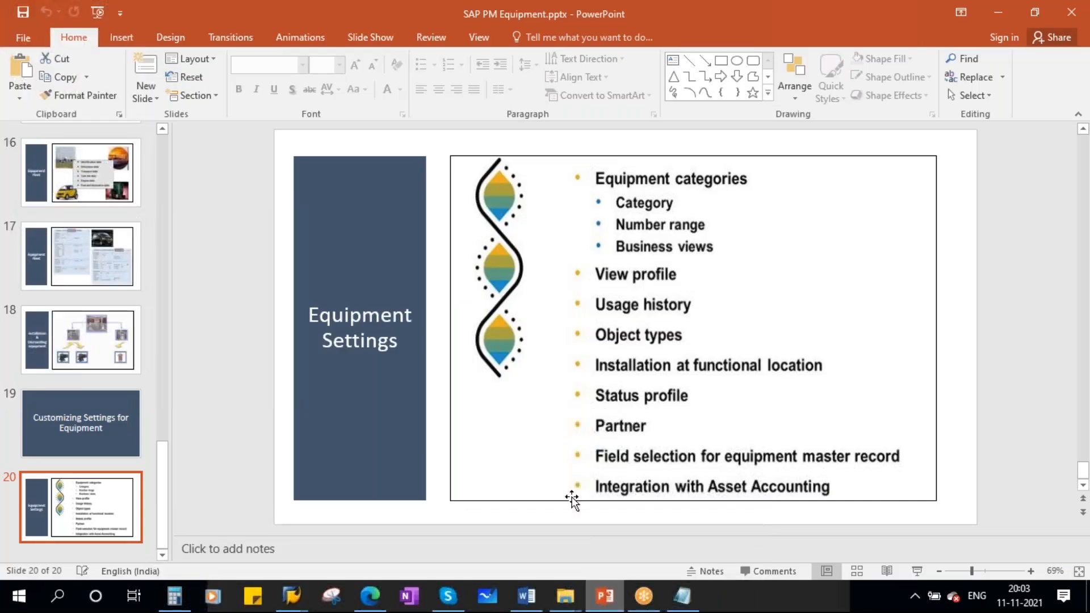